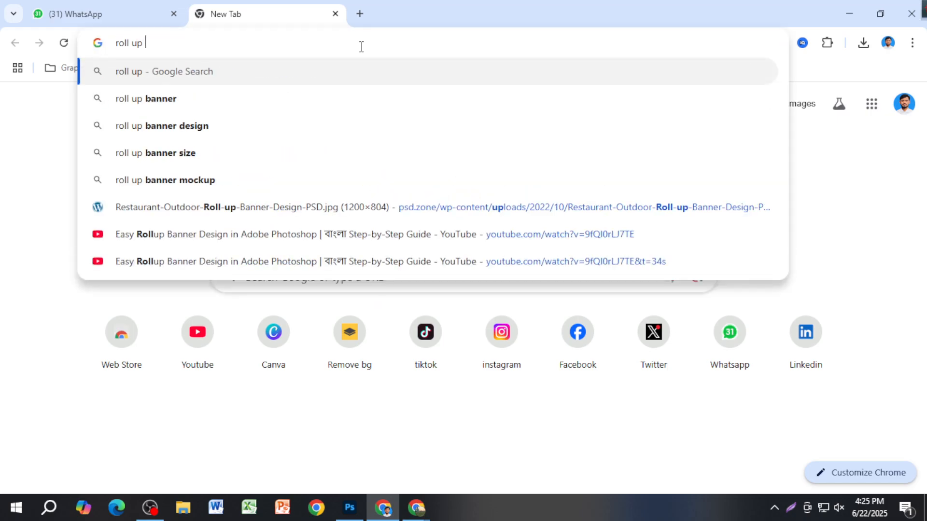
Search Google for 'roll up banner' and preview the Business Roll Up Banner Design image.
key(Down)
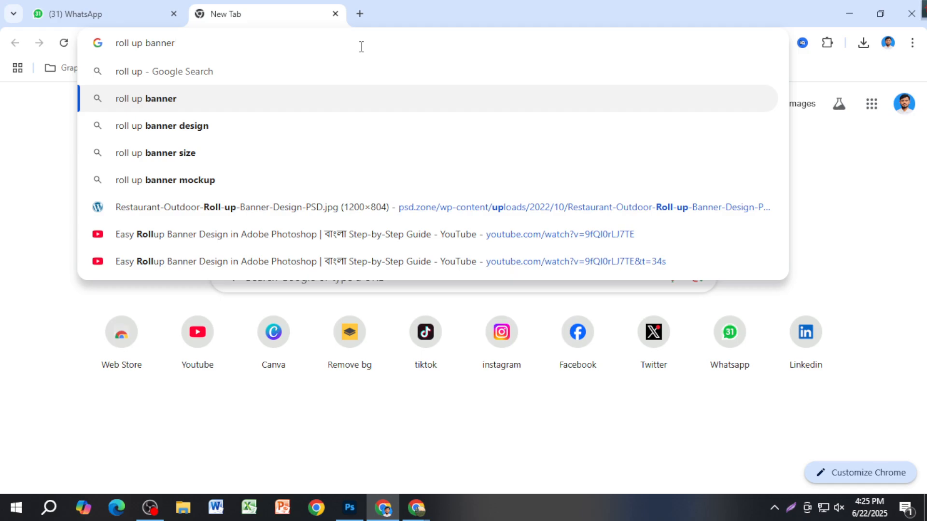
key(Return)
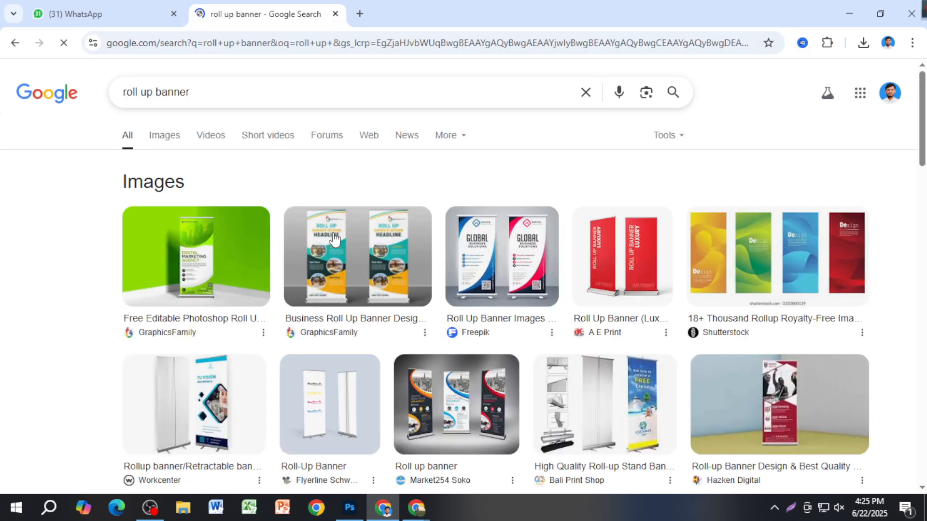
click(428, 272)
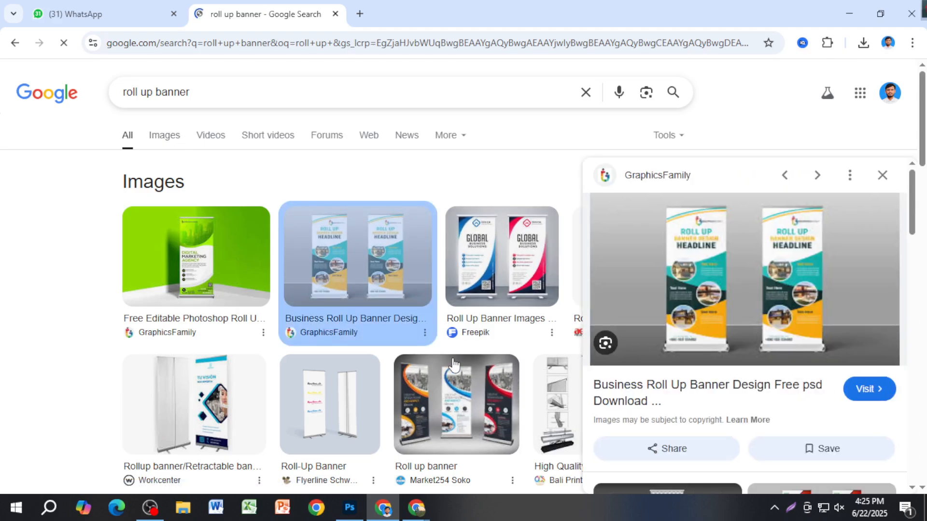
Browse more results, previewing the Creative Roll Up Banner and the Free .PSD template, then open a new tab.
scroll(456, 372, down, 3)
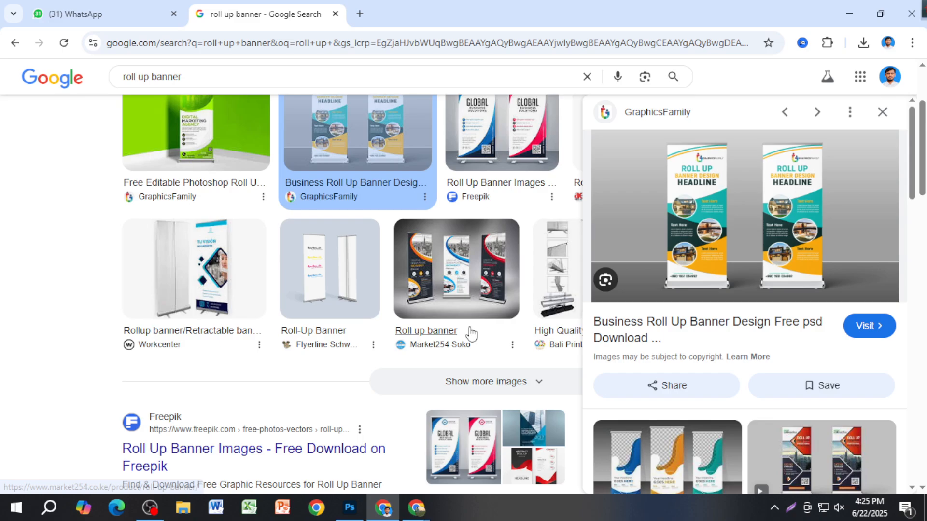
scroll(482, 359, down, 3)
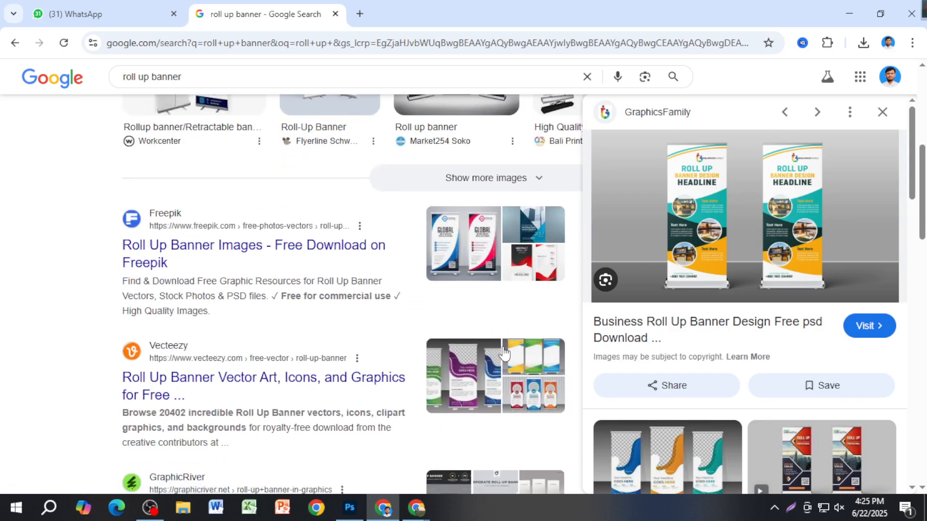
scroll(504, 362, down, 9)
scroll(511, 357, down, 7)
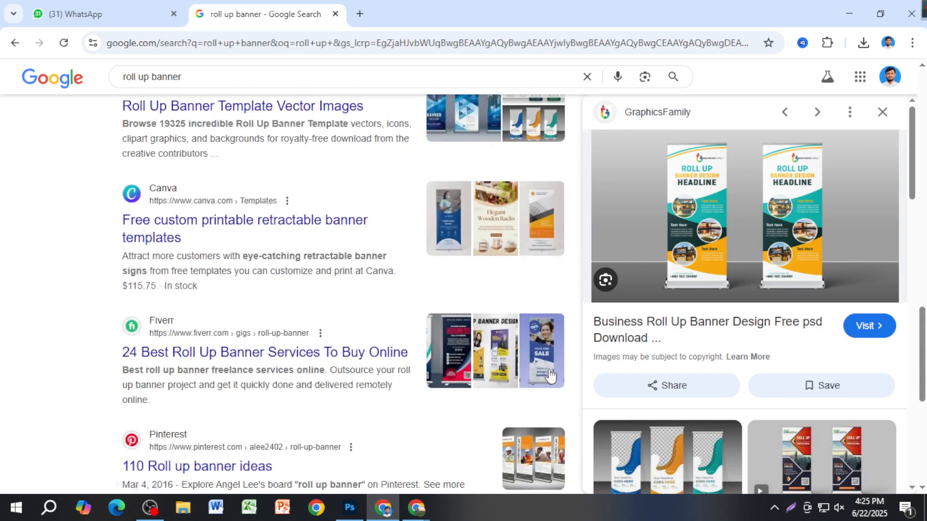
scroll(691, 376, down, 10)
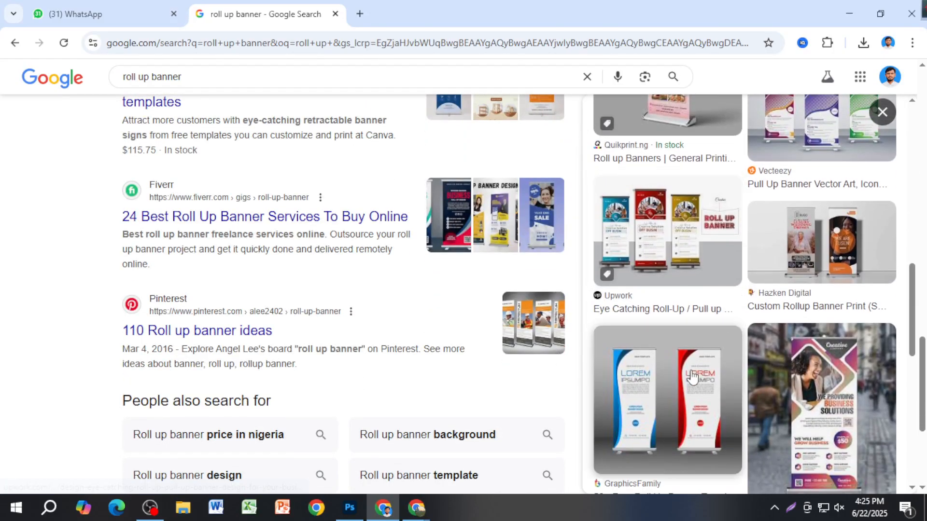
click(785, 407)
scroll(752, 391, down, 4)
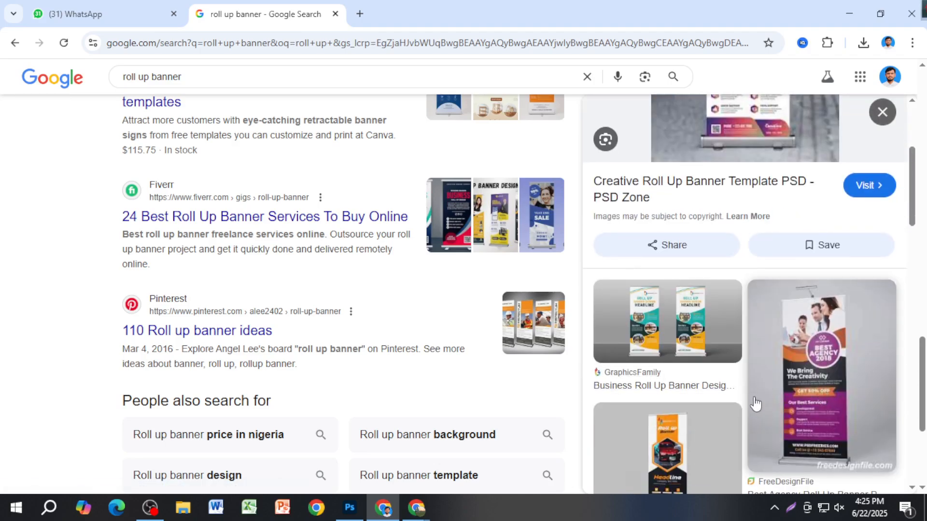
scroll(762, 411, down, 5)
scroll(758, 420, down, 4)
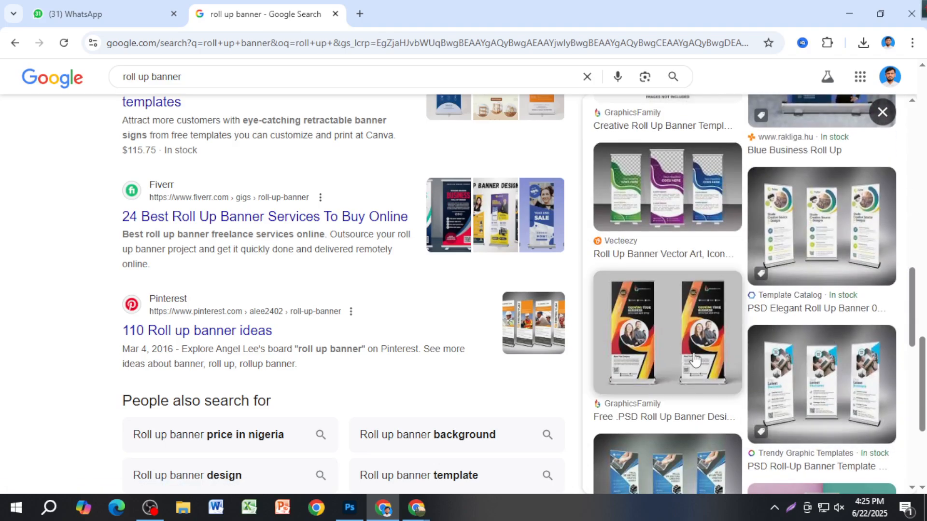
click(733, 369)
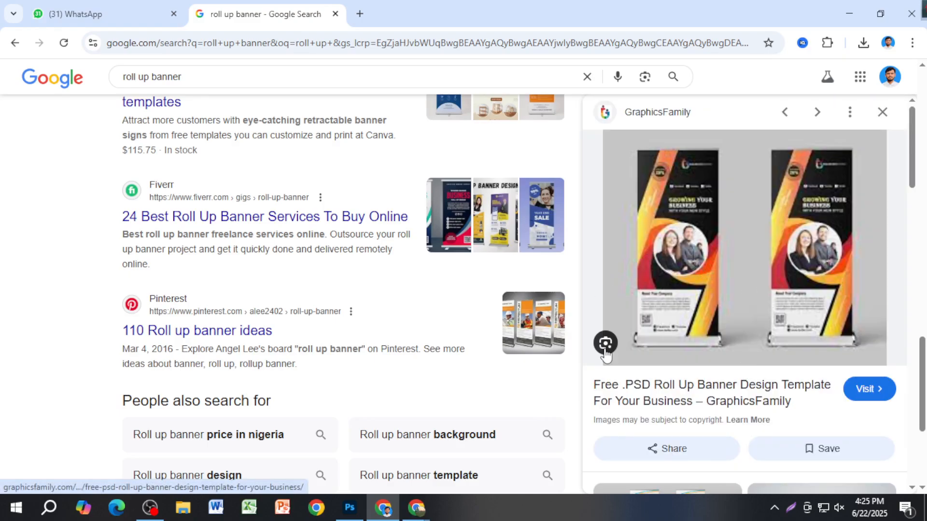
click(359, 14)
Dismiss the new tab's address suggestions and switch over to Photoshop.
click(42, 180)
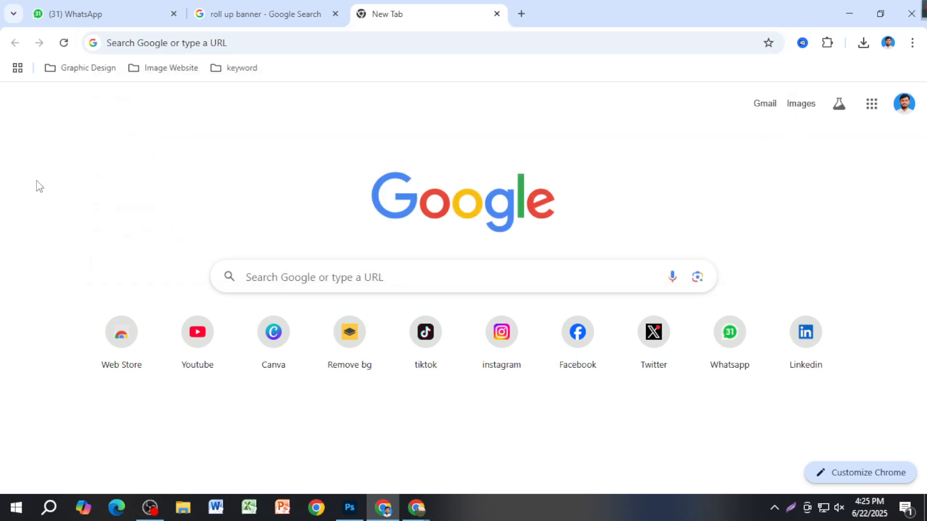
click(350, 508)
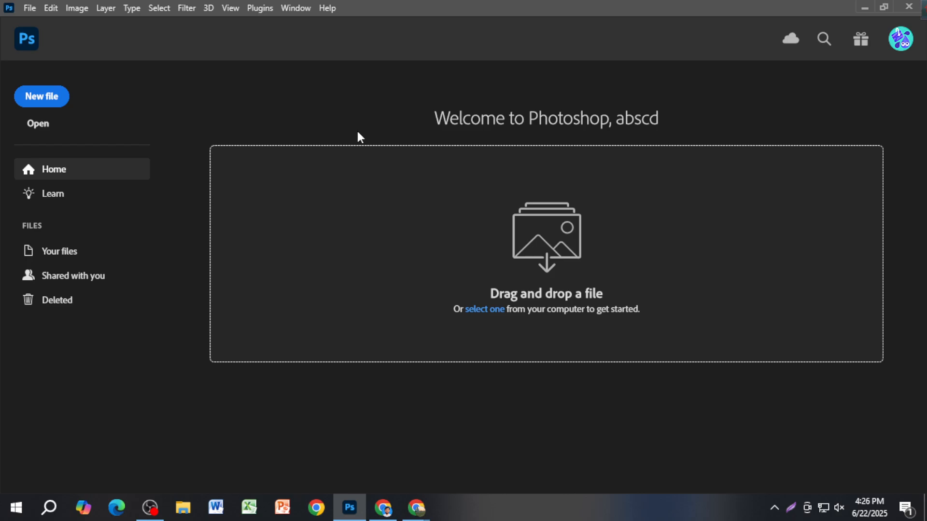
Create a new document 24 inches wide by 60 inches high at 150 pixels per inch.
key(ctrl+n)
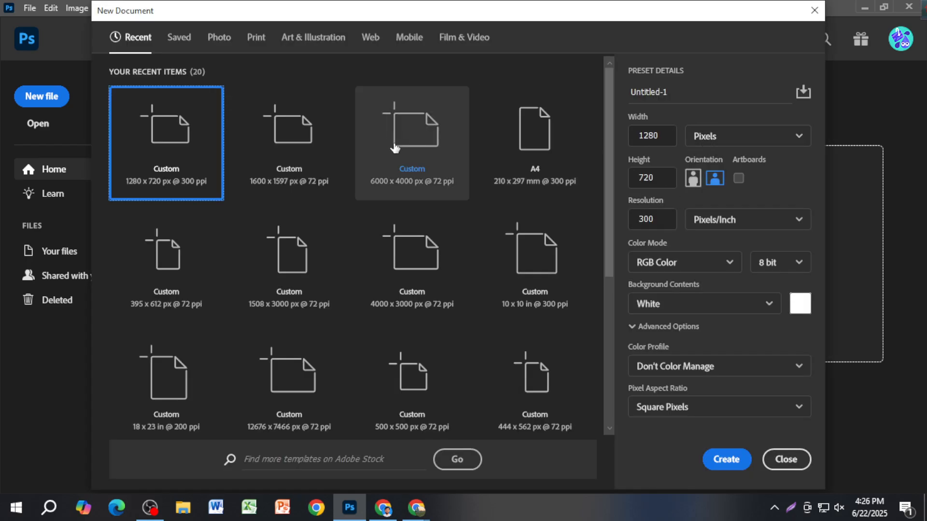
click(720, 137)
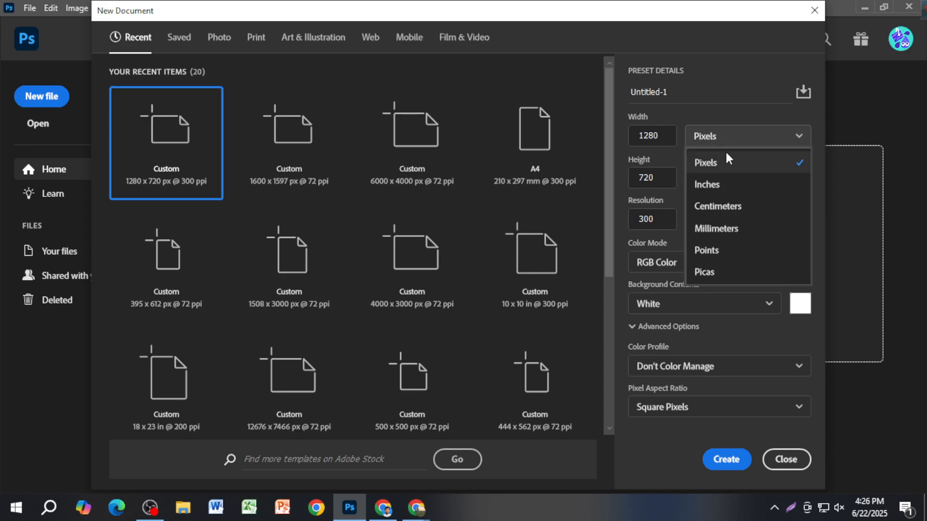
click(727, 183)
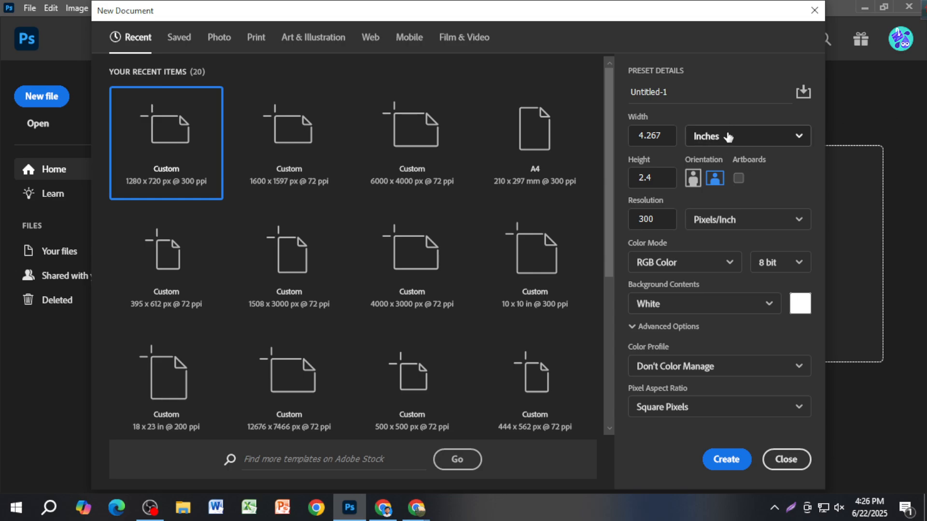
click(660, 135)
drag(660, 135, 634, 139)
text(24)
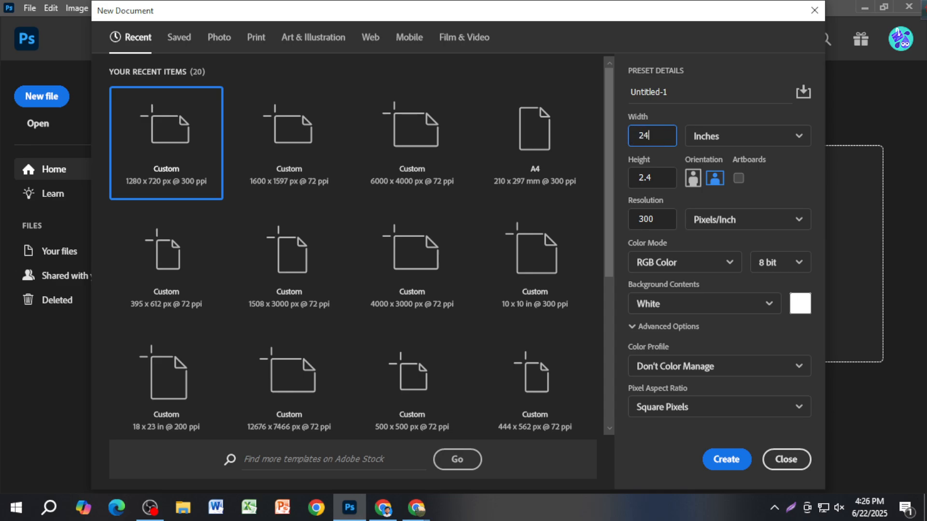
click(656, 179)
drag(657, 179, 631, 179)
text(6)
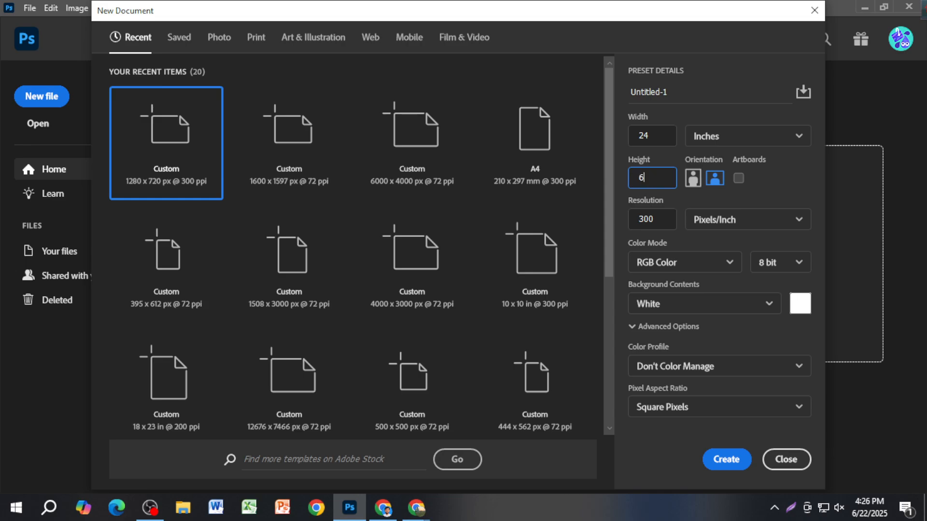
text(0)
drag(653, 221, 640, 220)
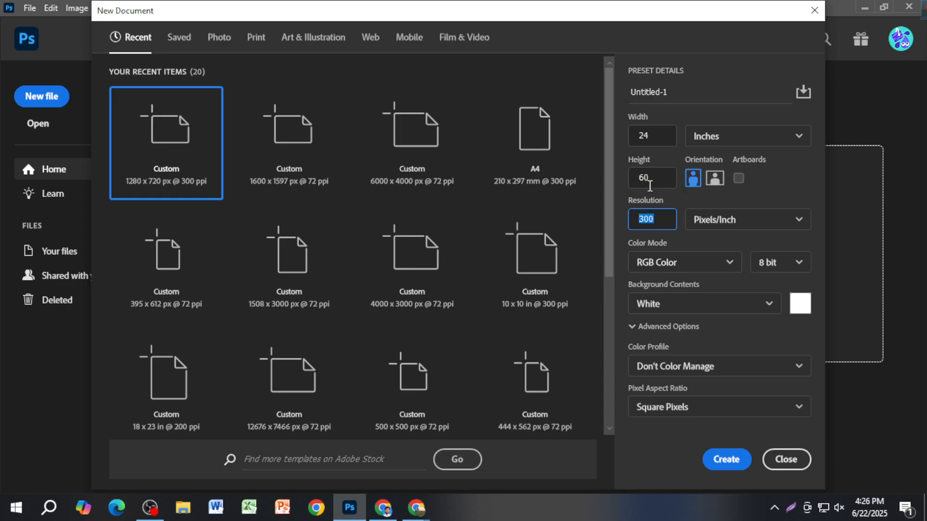
click(664, 221)
drag(665, 221, 634, 220)
text(150)
click(728, 458)
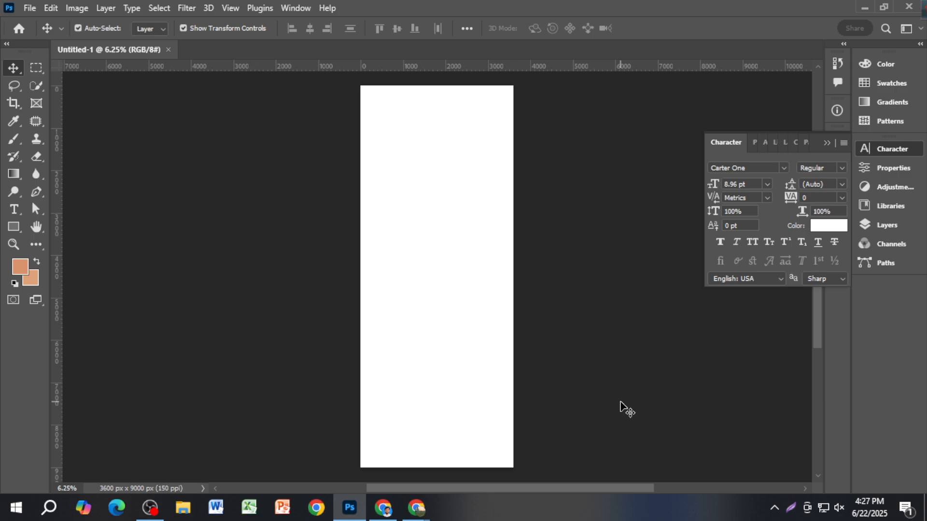
Add an empty Layer 1 in the Layers panel and call up Create Rectangle with the Rectangle tool.
key(F7)
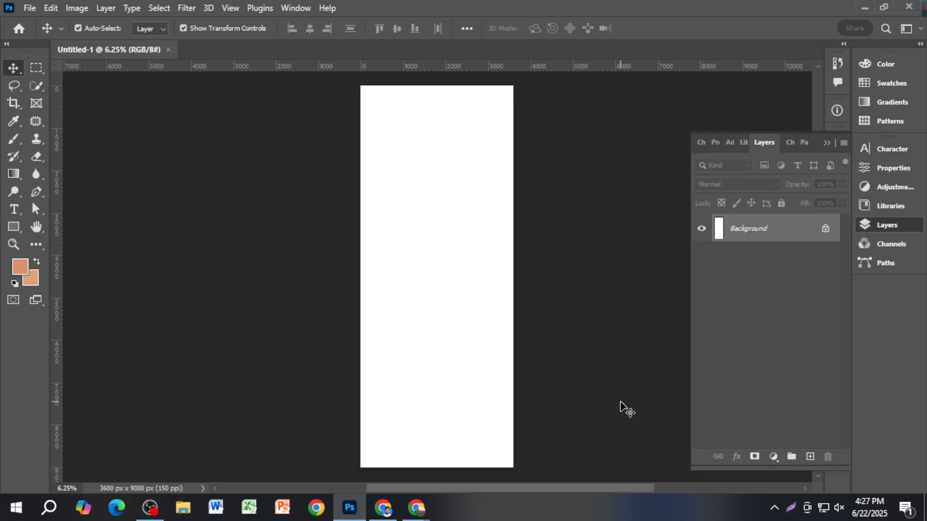
click(809, 457)
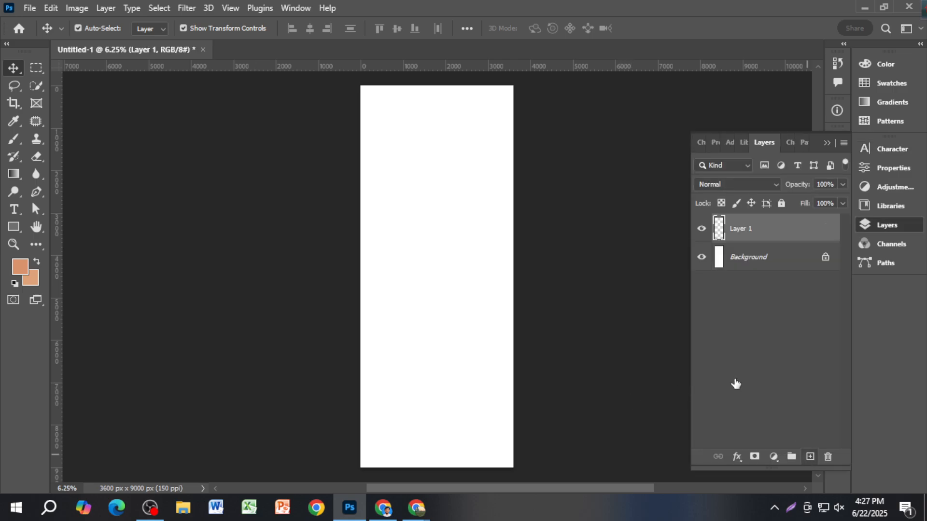
click(13, 226)
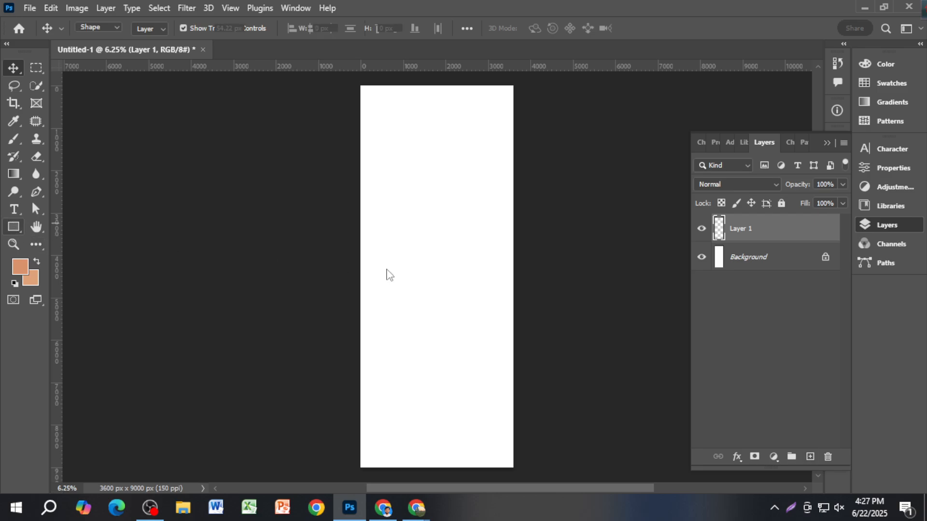
click(385, 273)
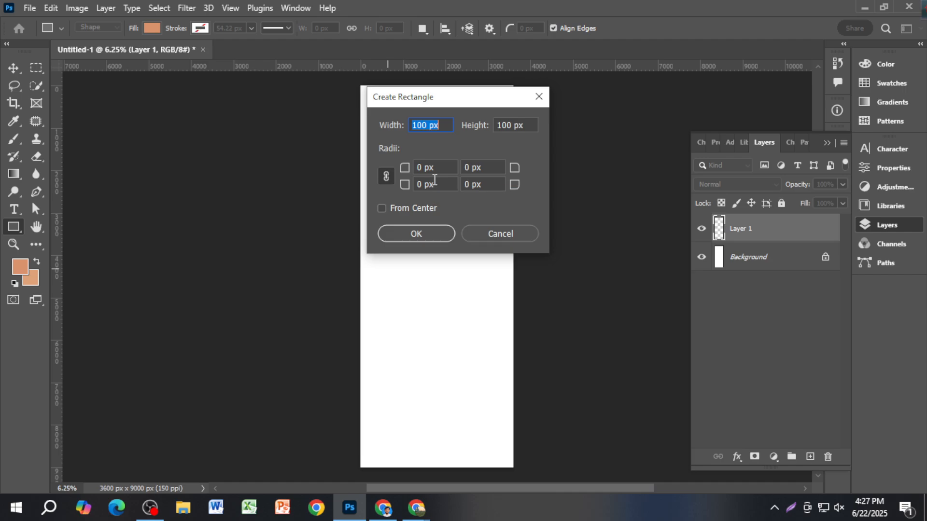
Draw a rectangle 22 inches wide by 58 inches high.
text(22in)
key(Tab)
text(58in)
click(419, 234)
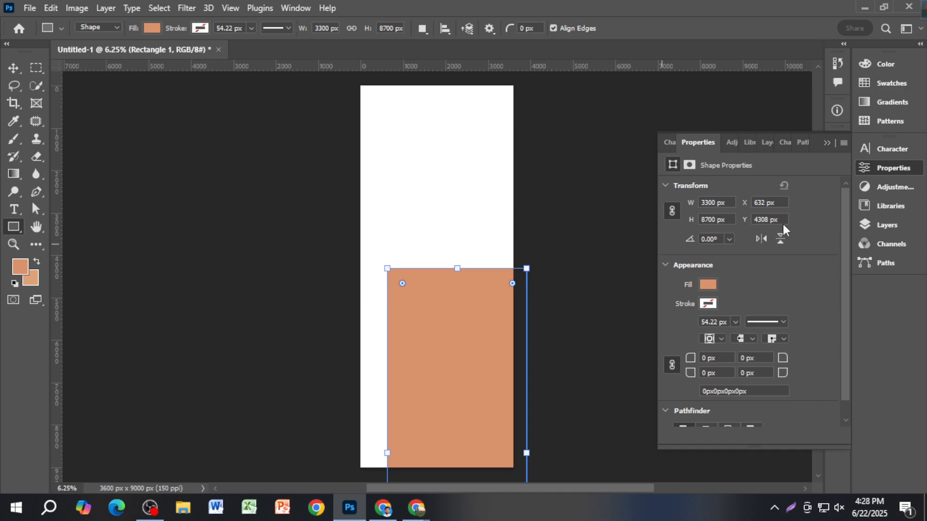
Move the rectangle up toward the centre of the canvas.
click(827, 143)
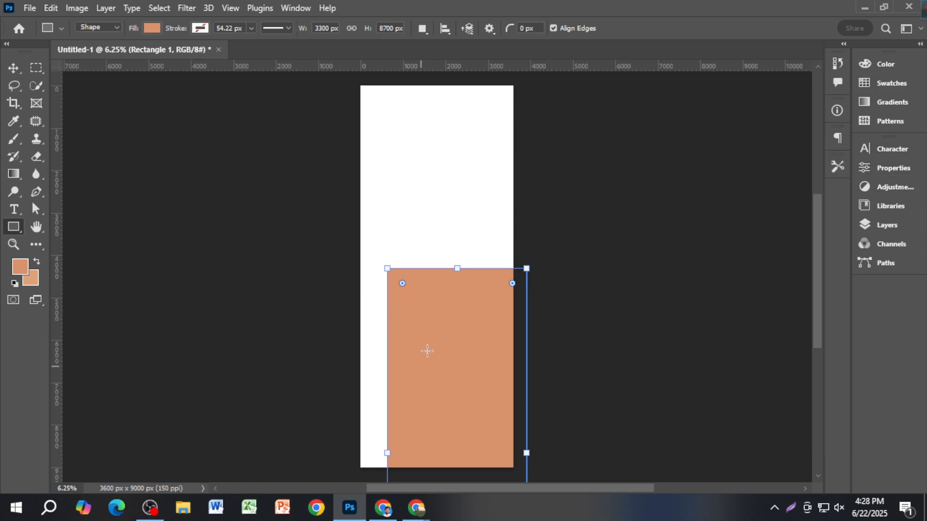
click(14, 67)
drag(450, 428, 433, 262)
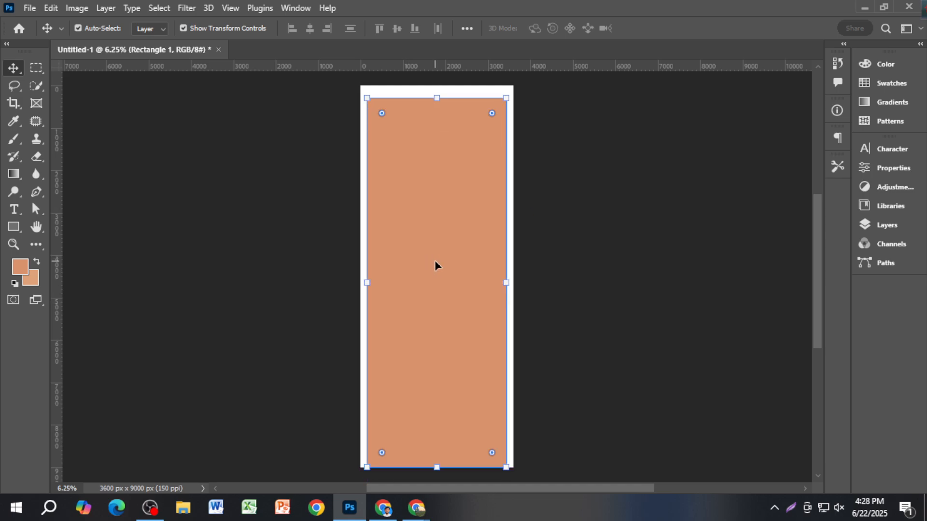
key(F7)
Centre the rectangle vertically on the canvas by aligning it with the Background.
shift+click(754, 260)
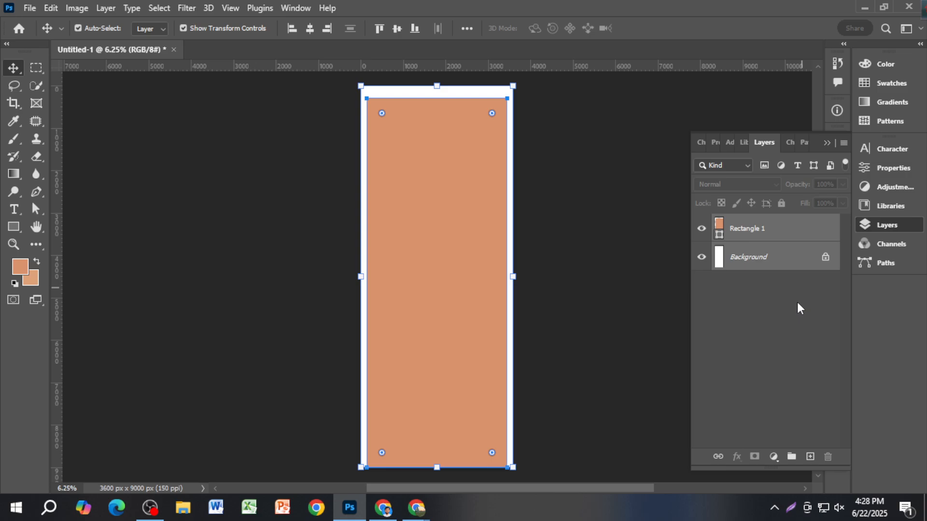
click(396, 30)
click(364, 174)
click(436, 176)
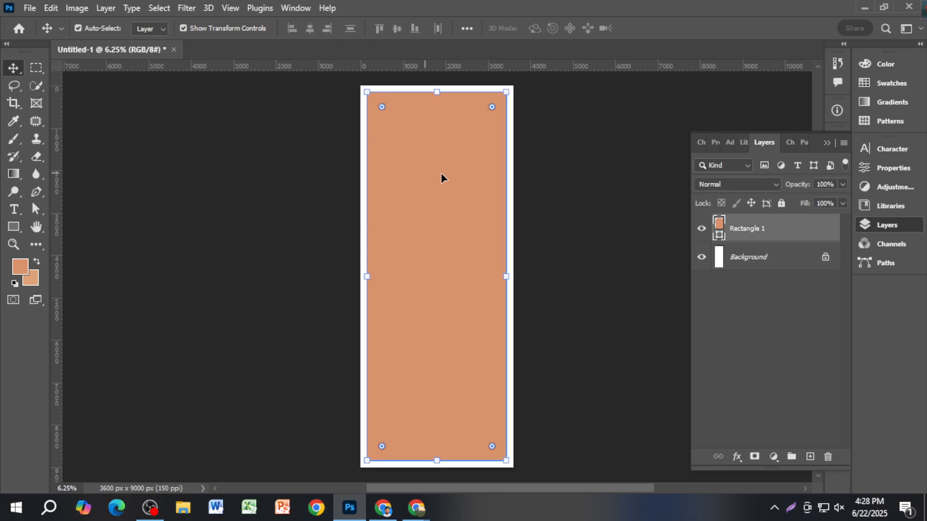
Place guides on the rectangle's left, right, top and bottom edges, then reselect the rectangle.
drag(57, 212, 367, 211)
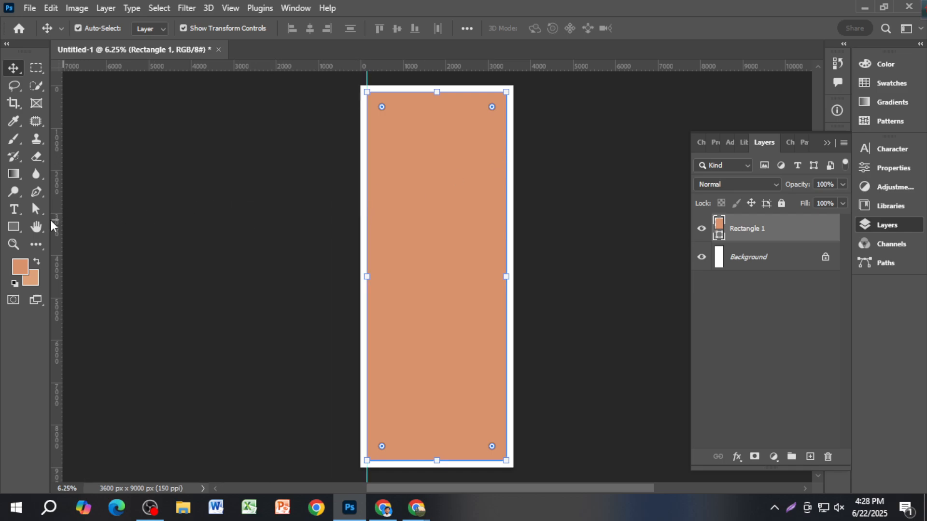
drag(57, 225, 513, 232)
drag(545, 68, 571, 86)
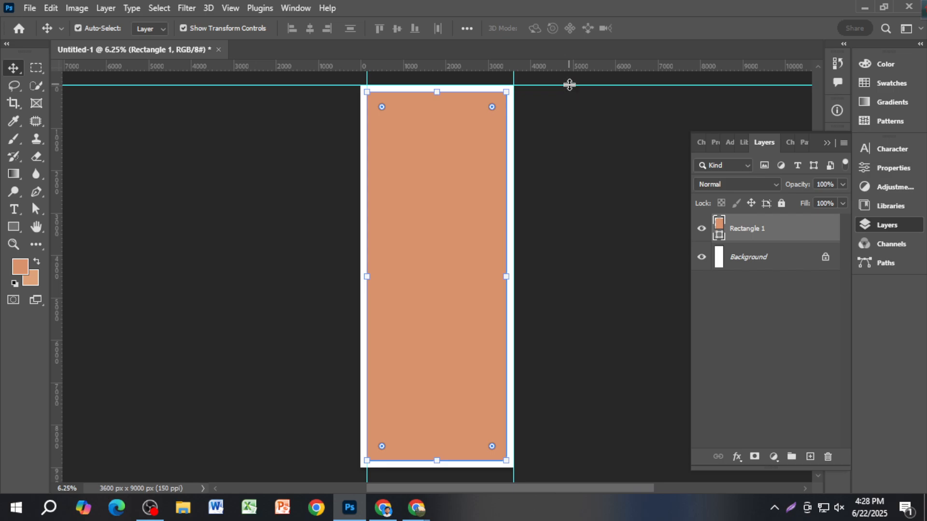
drag(569, 86, 573, 461)
click(583, 385)
scroll(484, 375, up, 2)
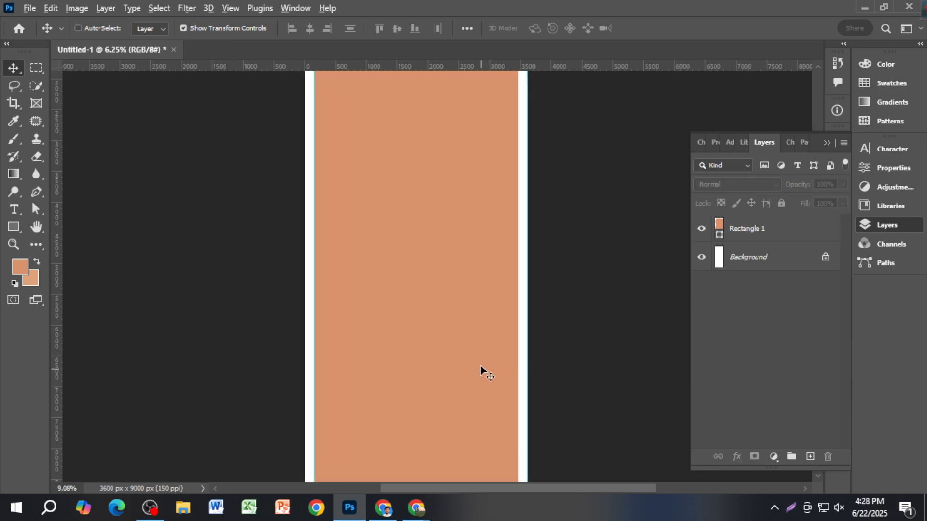
scroll(475, 356, up, 4)
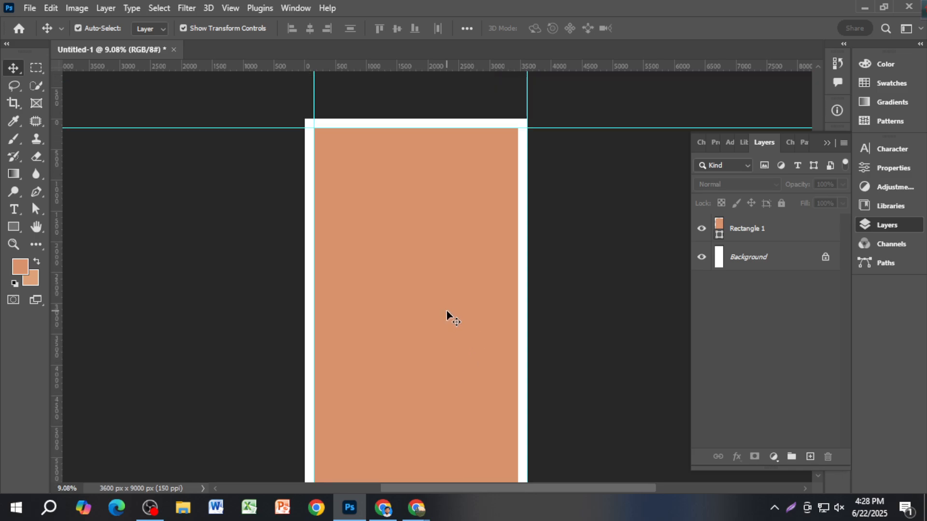
click(448, 314)
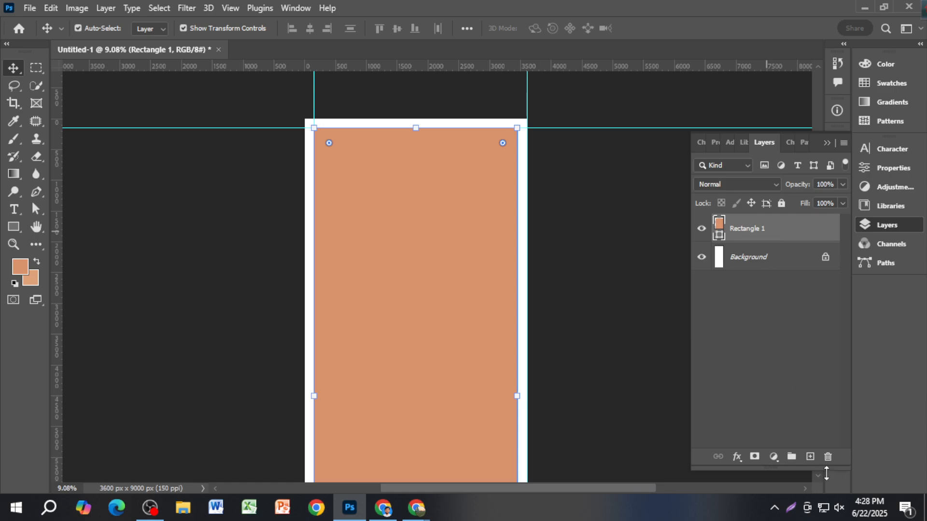
Delete Rectangle 1, undo it, and nudge the right guide slightly inward.
click(828, 457)
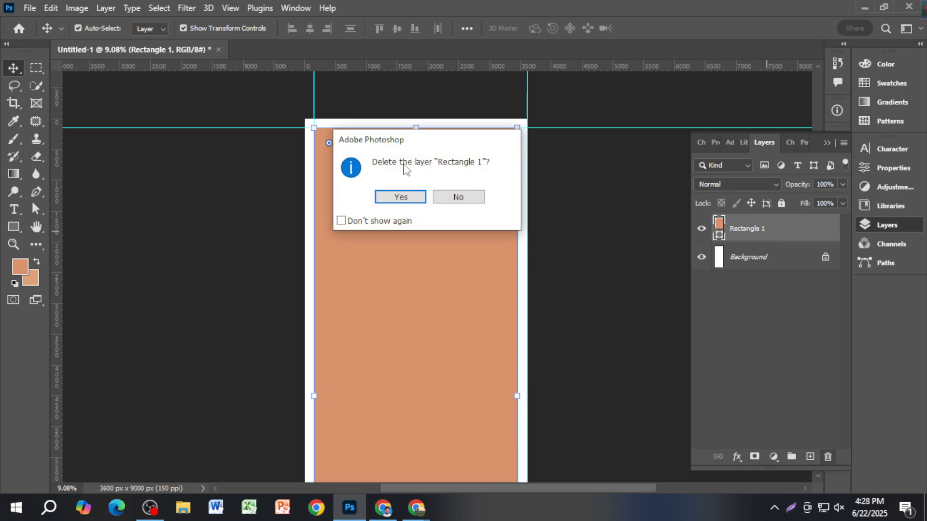
click(408, 197)
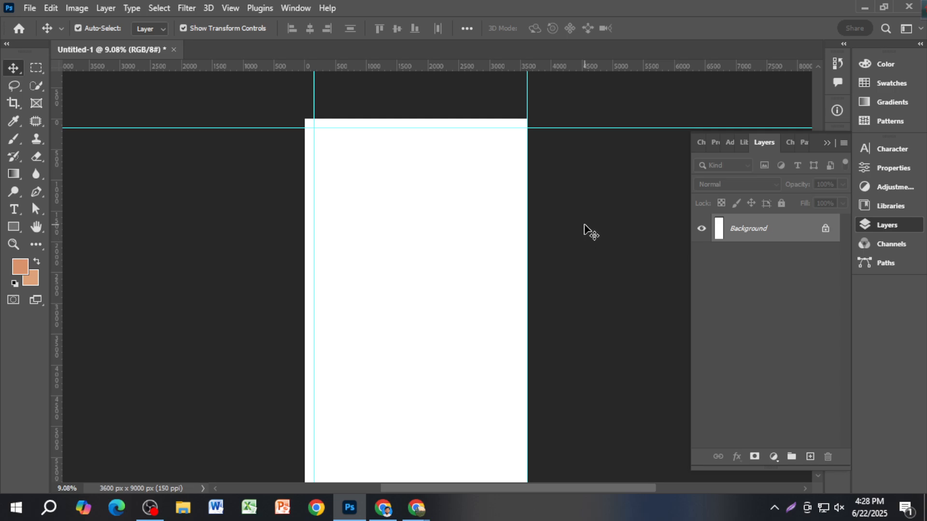
key(ctrl+z)
drag(527, 102, 518, 93)
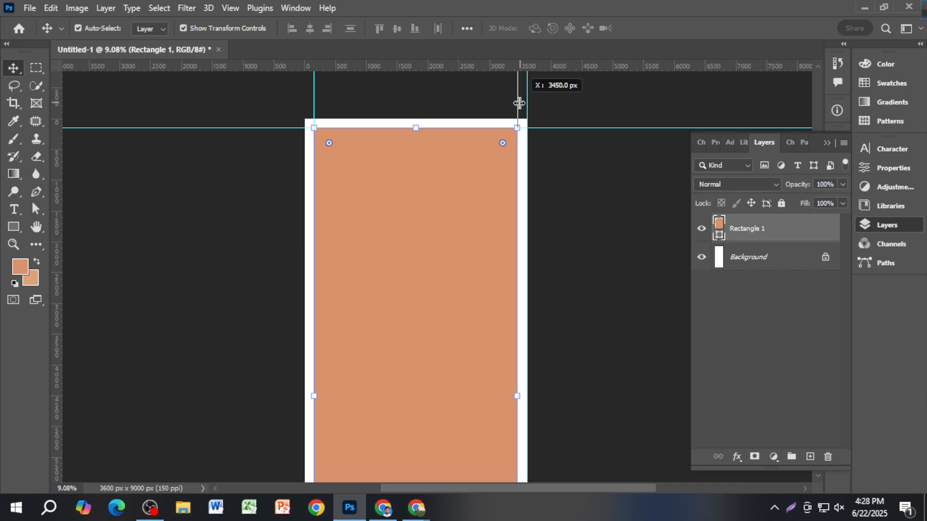
Delete Rectangle 1 for good, leaving only the guides on the white Background.
click(767, 298)
click(748, 233)
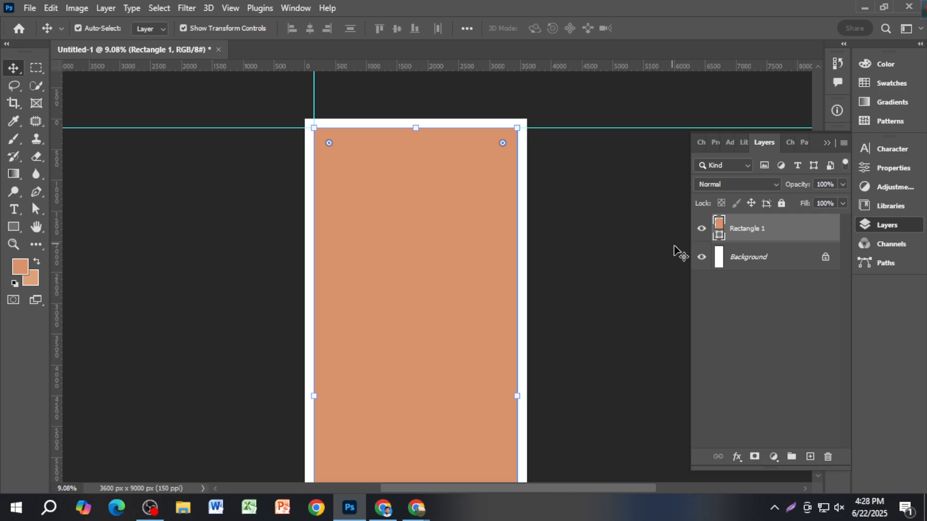
click(777, 275)
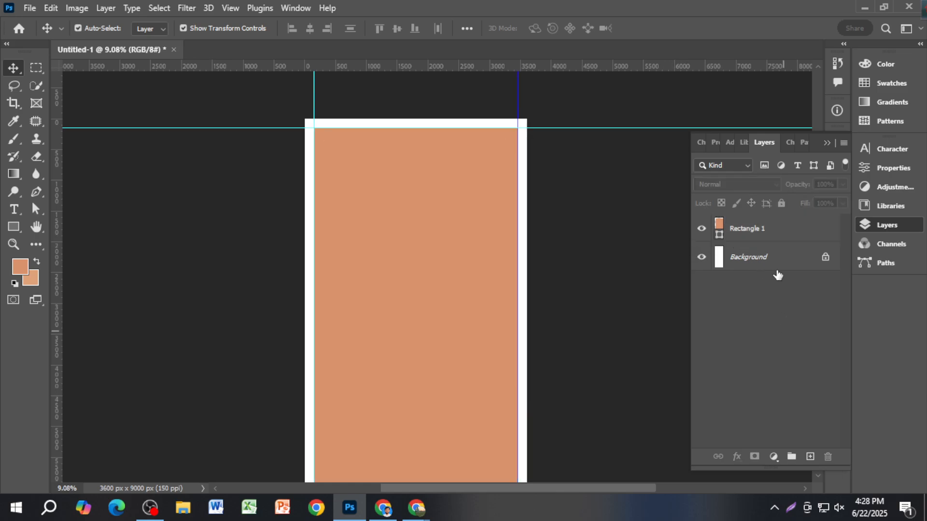
click(764, 231)
click(827, 456)
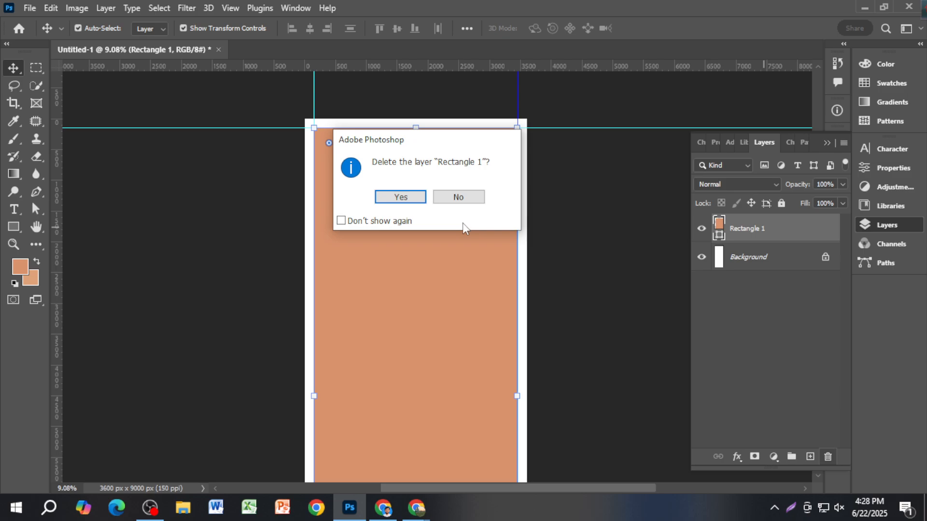
click(424, 200)
click(571, 228)
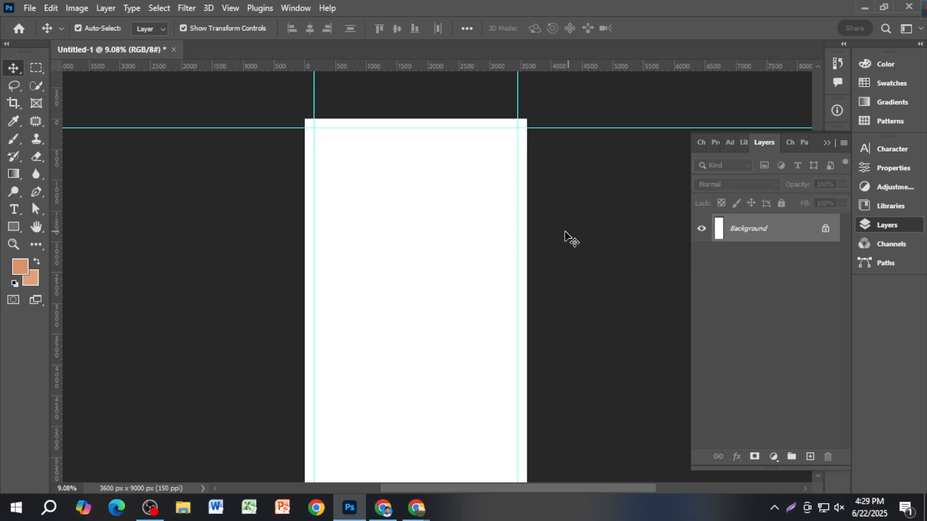
scroll(449, 129, up, 3)
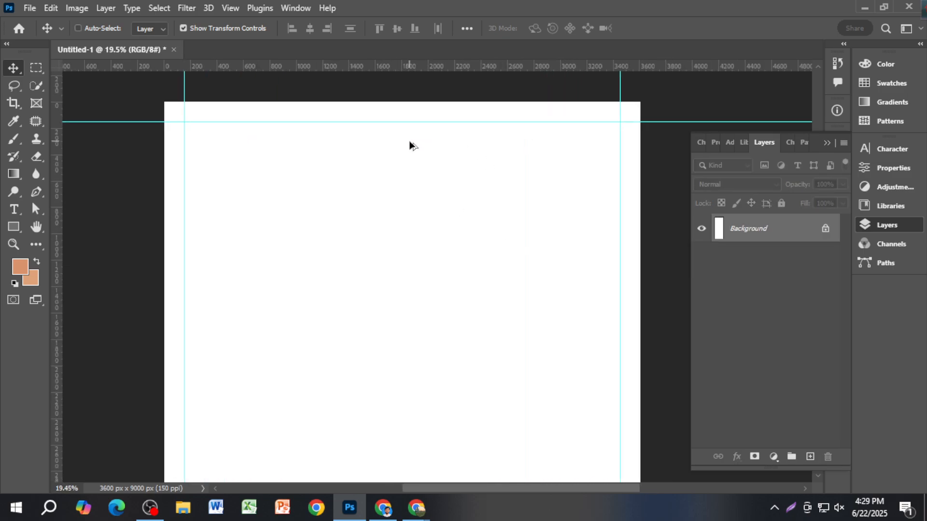
scroll(478, 122, down, 1)
scroll(383, 203, down, 2)
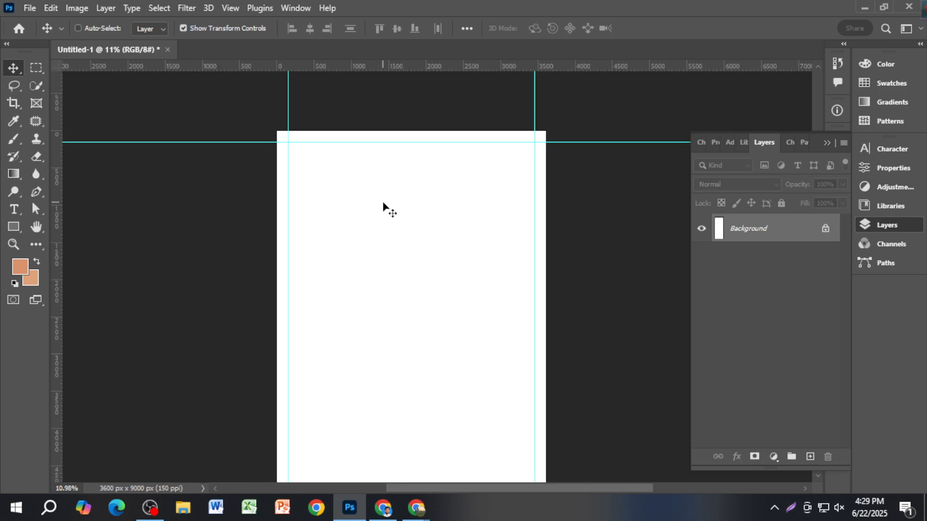
scroll(383, 202, down, 3)
scroll(369, 209, down, 1)
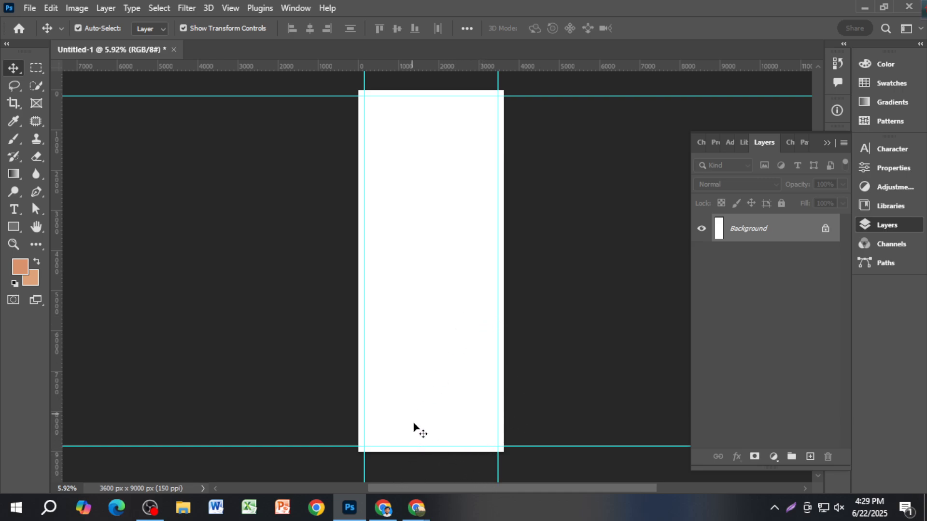
Return to Chrome's 'roll up banner' search results tab and scroll through the example designs.
mouse_move(383, 506)
click(432, 471)
click(406, 41)
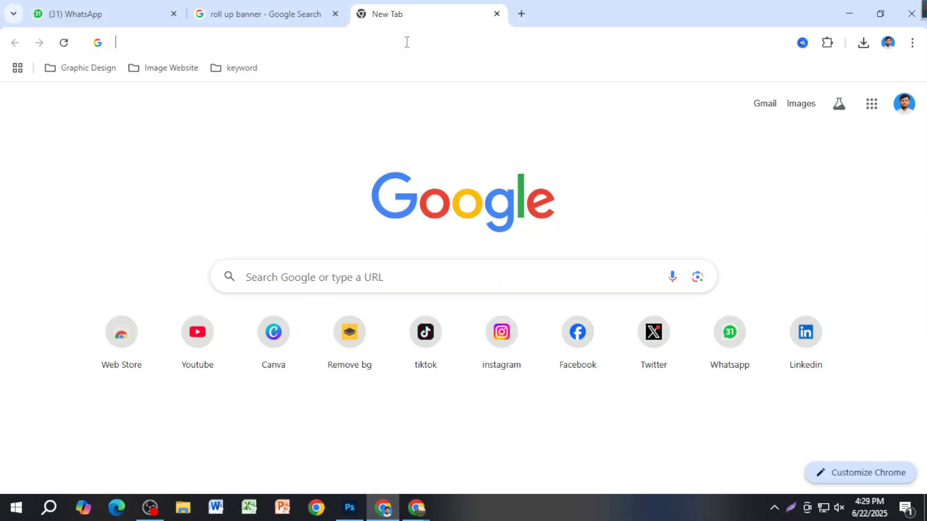
click(265, 22)
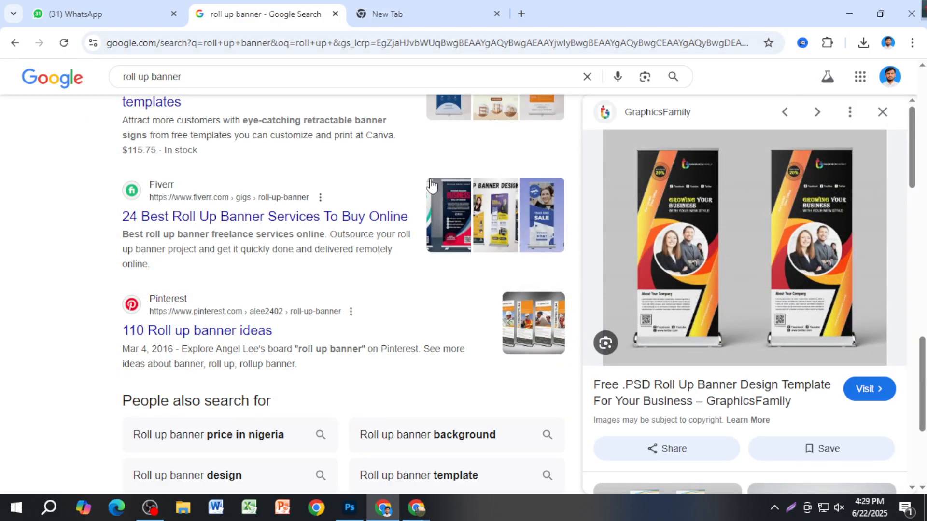
scroll(501, 332, down, 4)
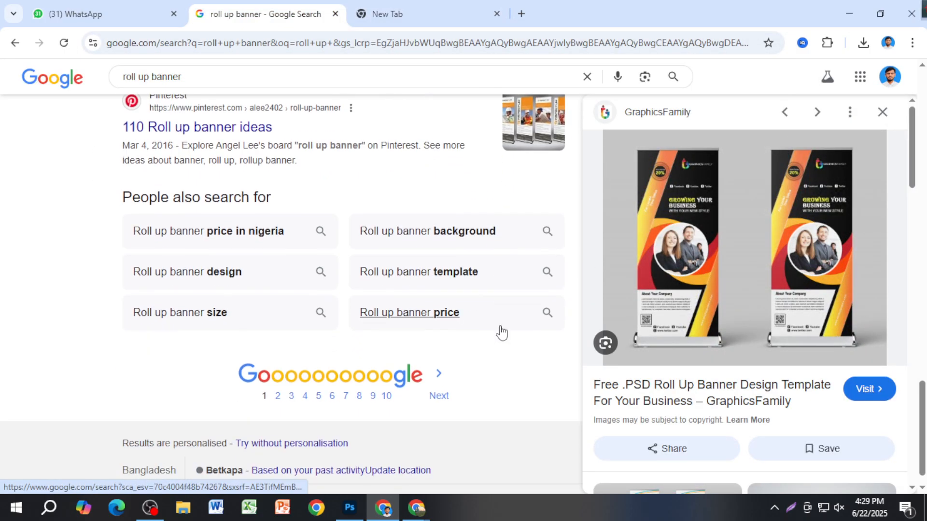
scroll(501, 333, up, 15)
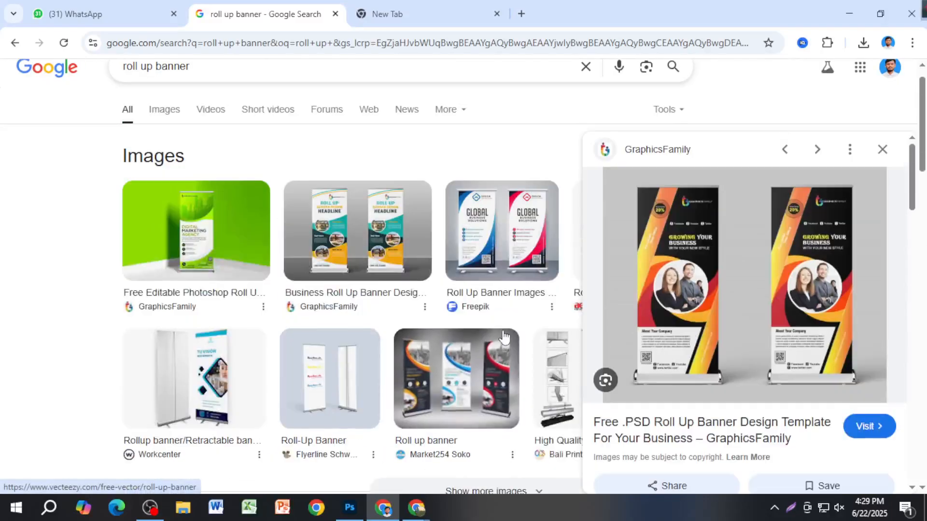
scroll(503, 336, up, 1)
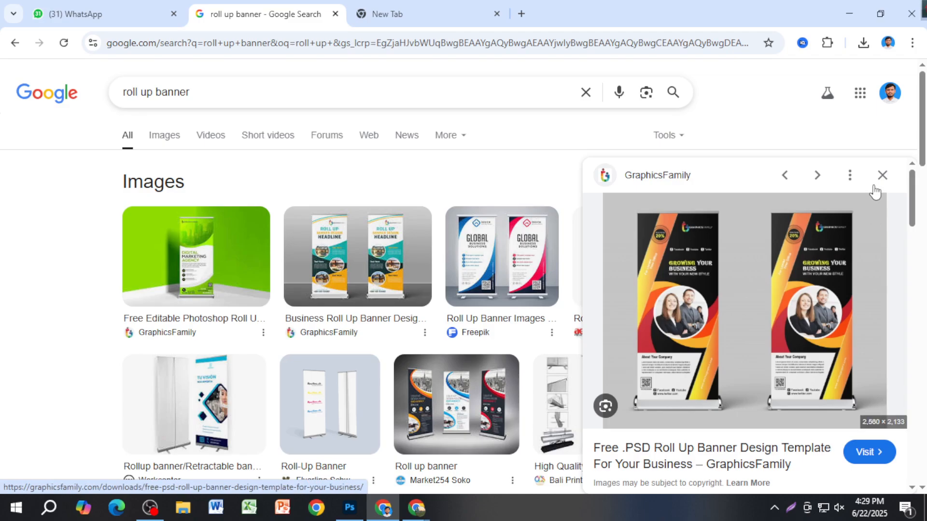
Search Google images for 'roll up banner food design' in the blank tab.
click(461, 13)
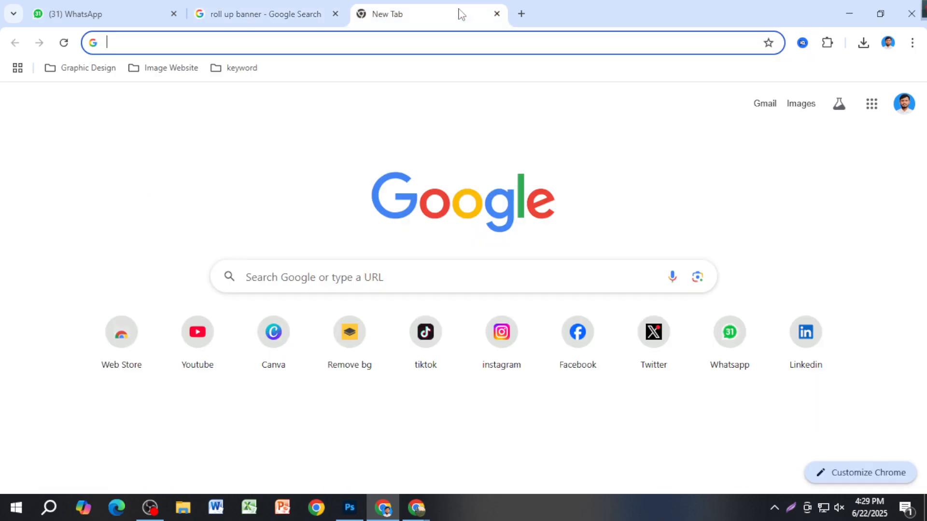
click(406, 42)
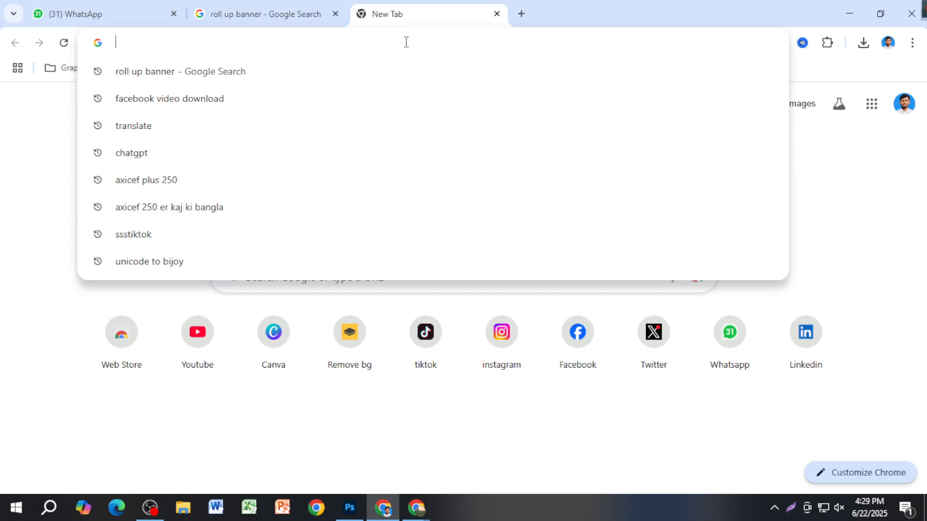
text(roll up )
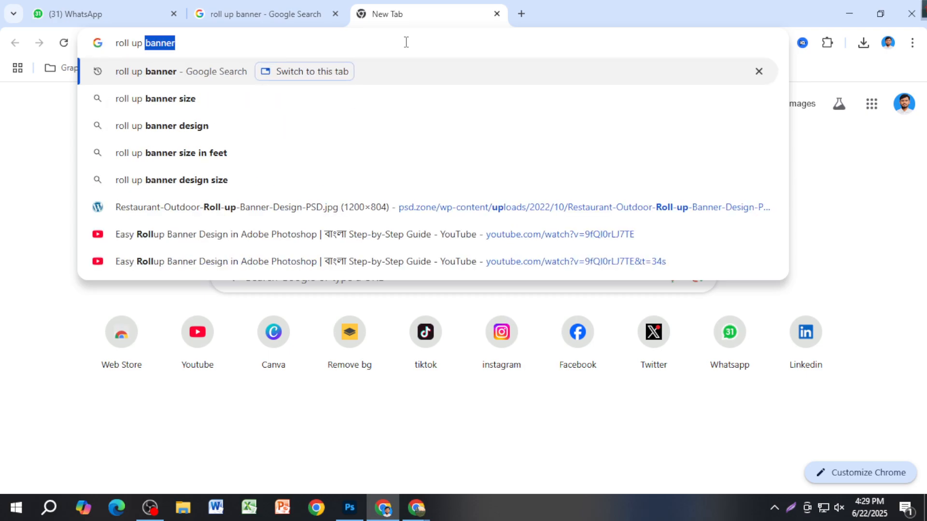
text(banner ba)
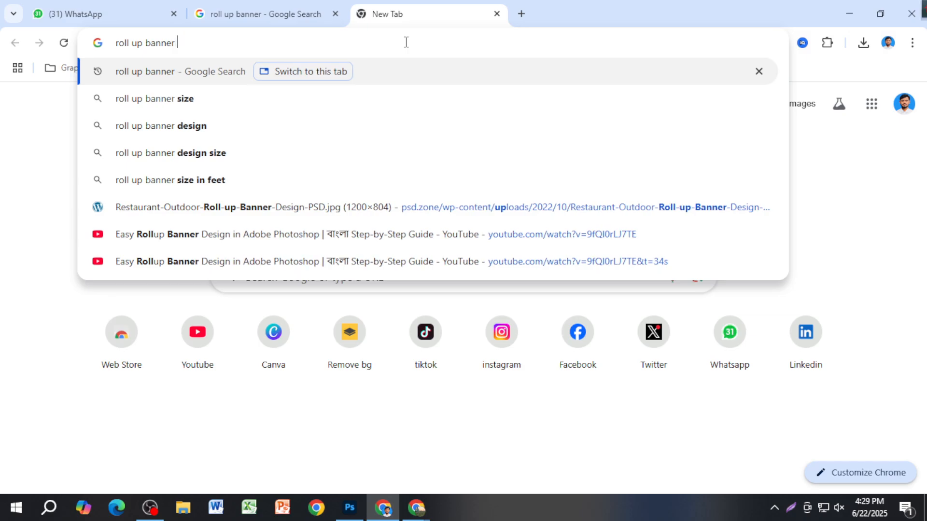
key(BackSpace)
key(BackSpace)
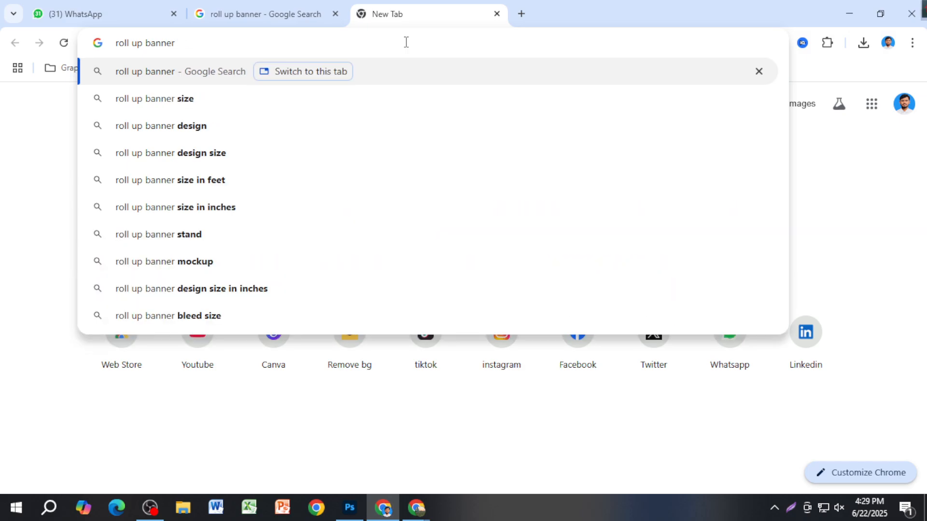
text(food)
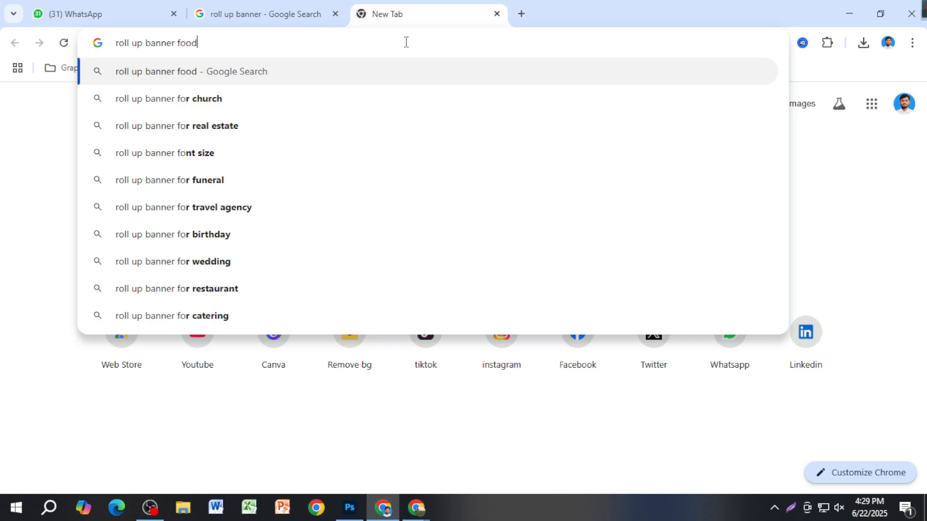
key(Down)
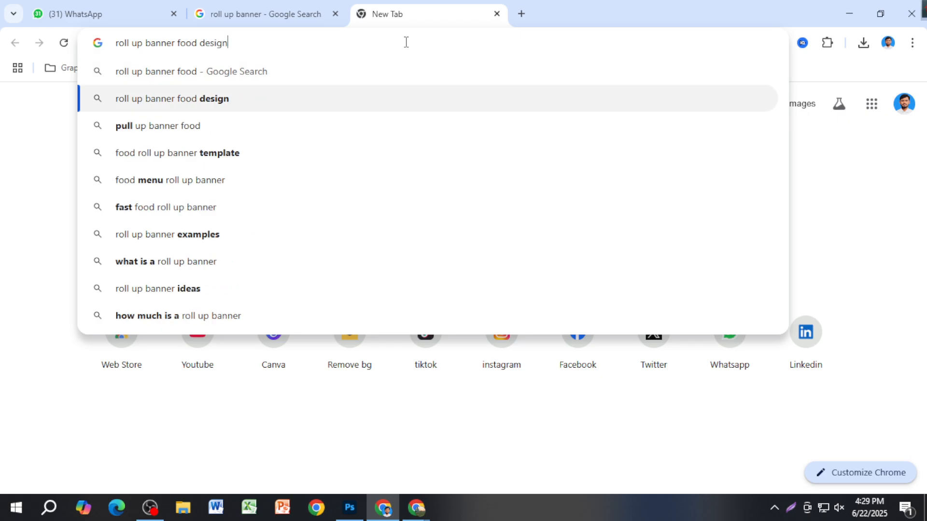
key(Return)
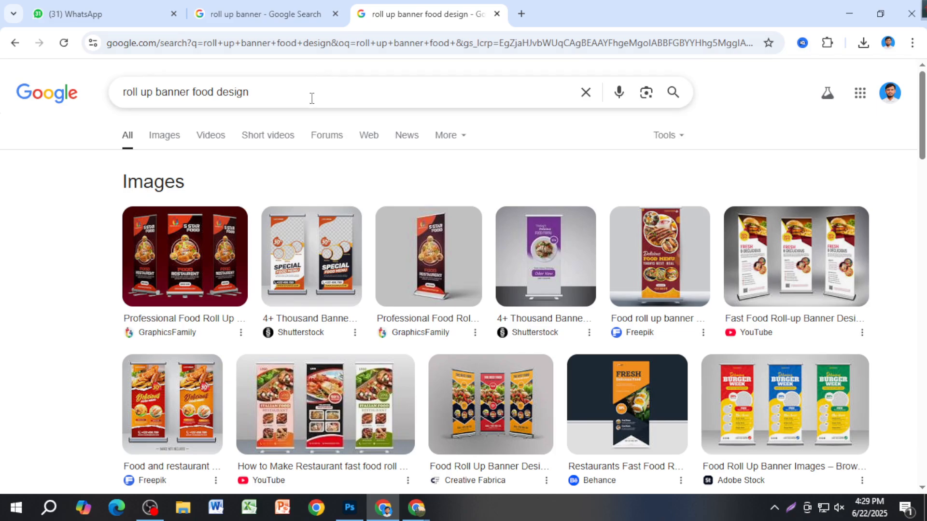
click(163, 137)
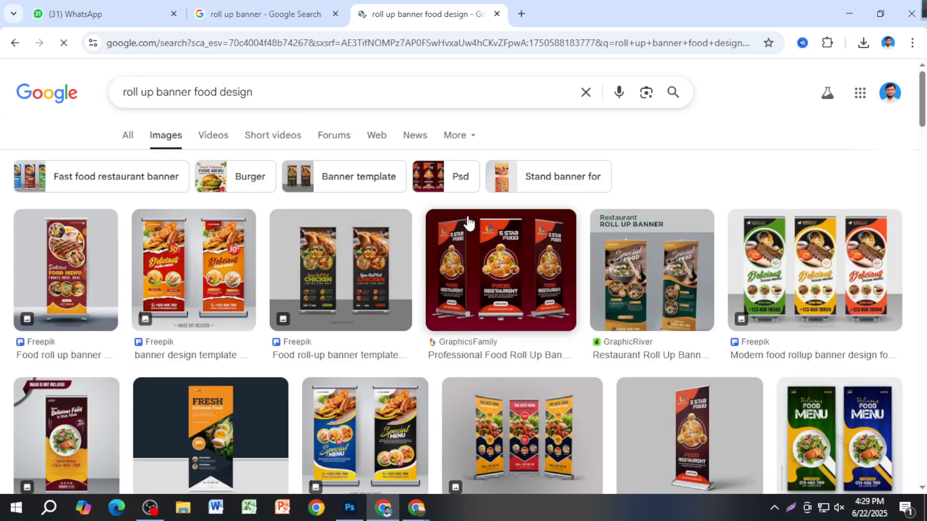
Scroll the results and preview the Dribbble Restaurant Outdoor Roll up Banner.
scroll(466, 236, down, 3)
scroll(468, 256, down, 2)
scroll(468, 255, down, 4)
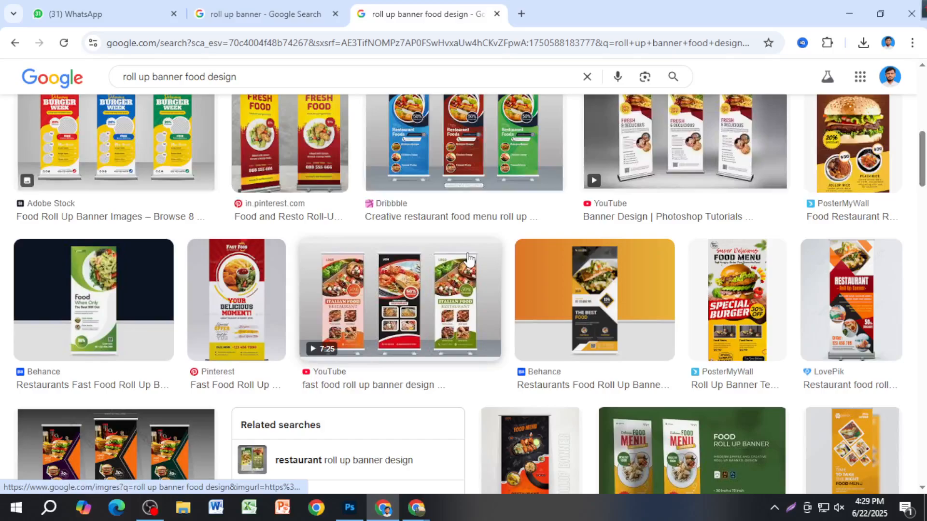
scroll(468, 261, down, 6)
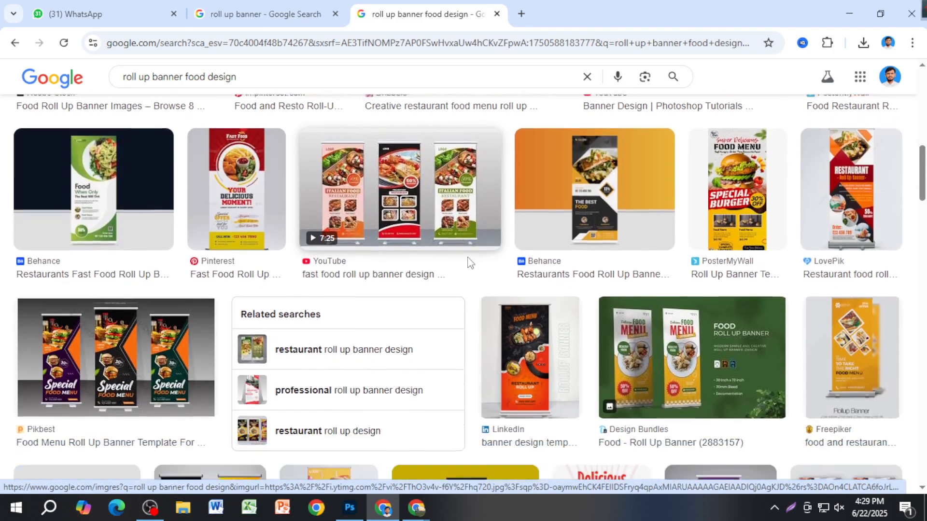
scroll(468, 263, down, 15)
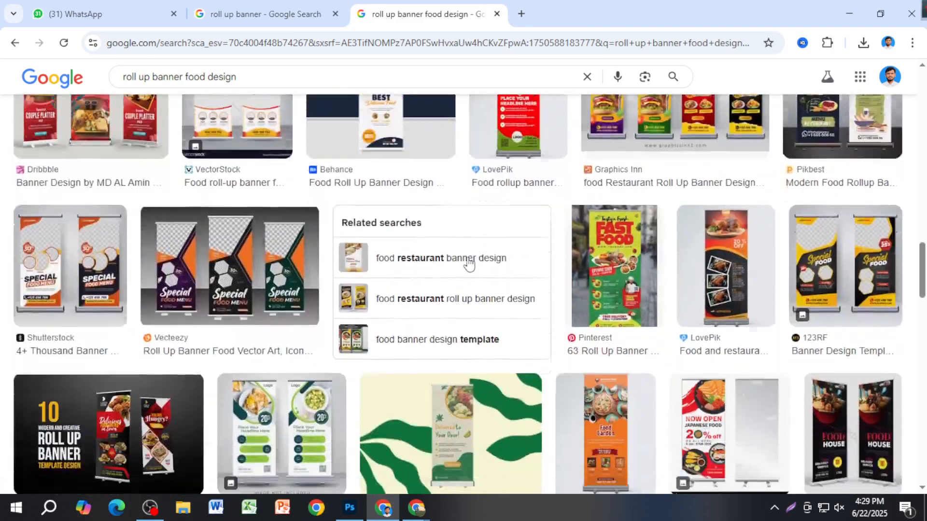
scroll(467, 261, down, 3)
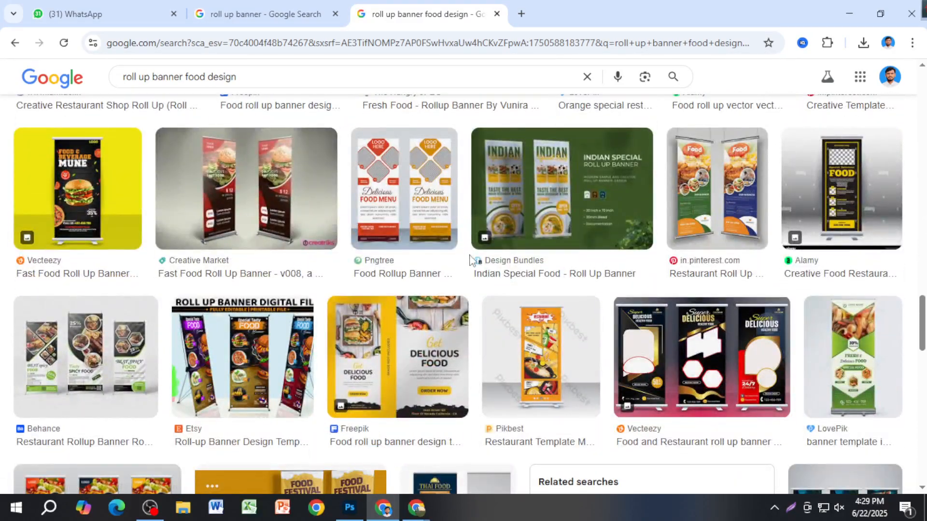
scroll(470, 261, down, 12)
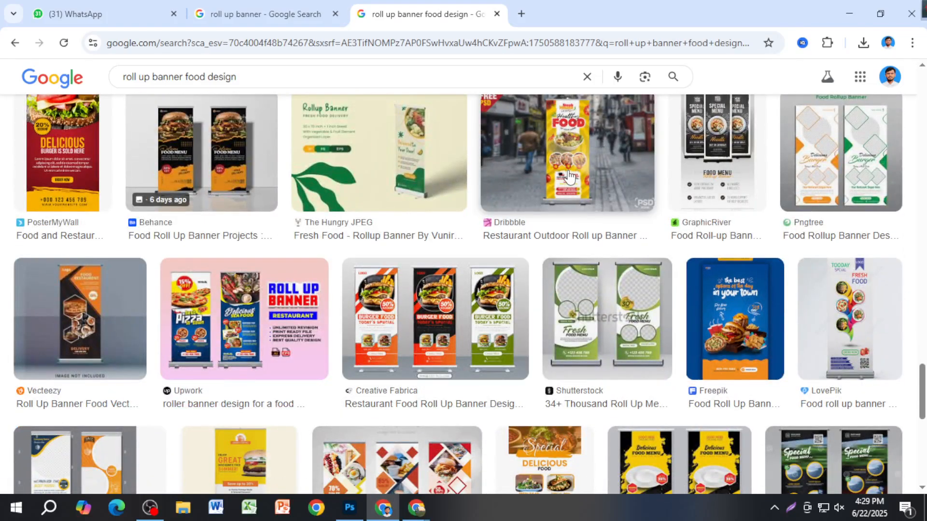
click(569, 177)
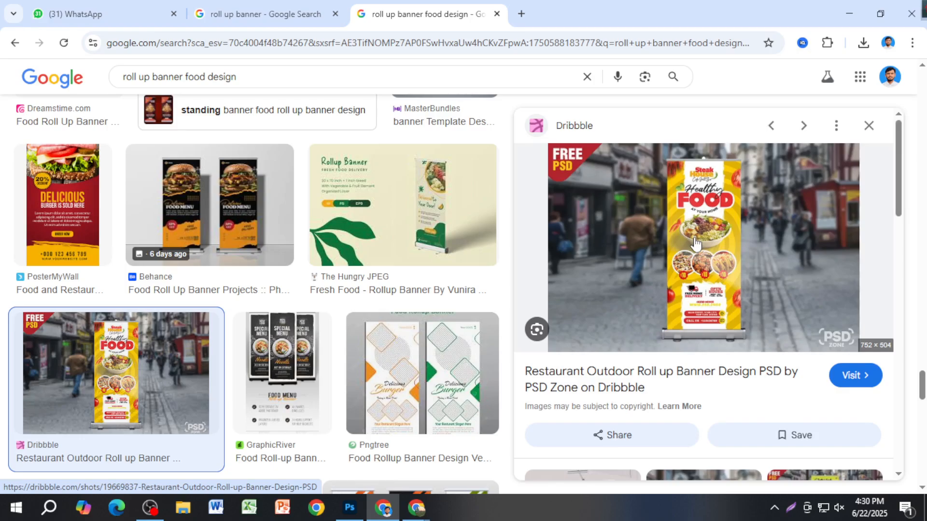
Search Google images for 'abstract background' in a new tab.
key(ctrl+t)
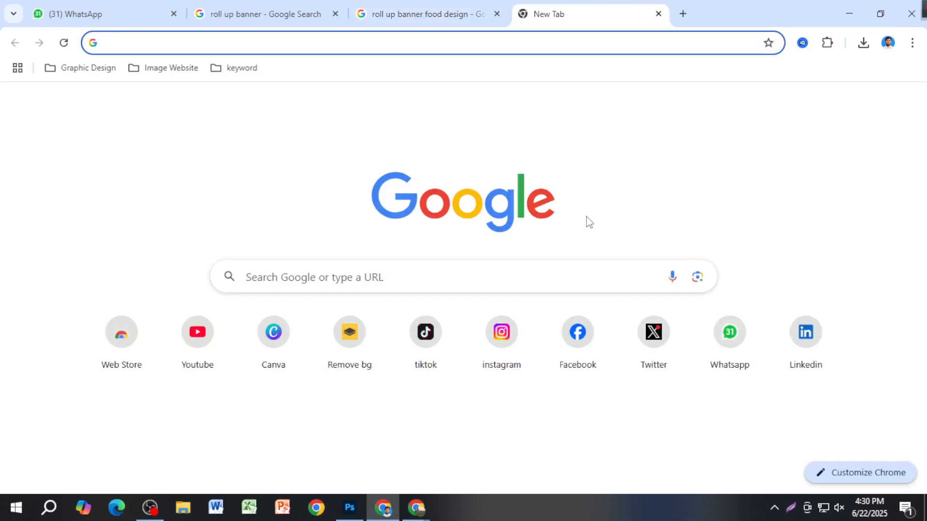
text(abs)
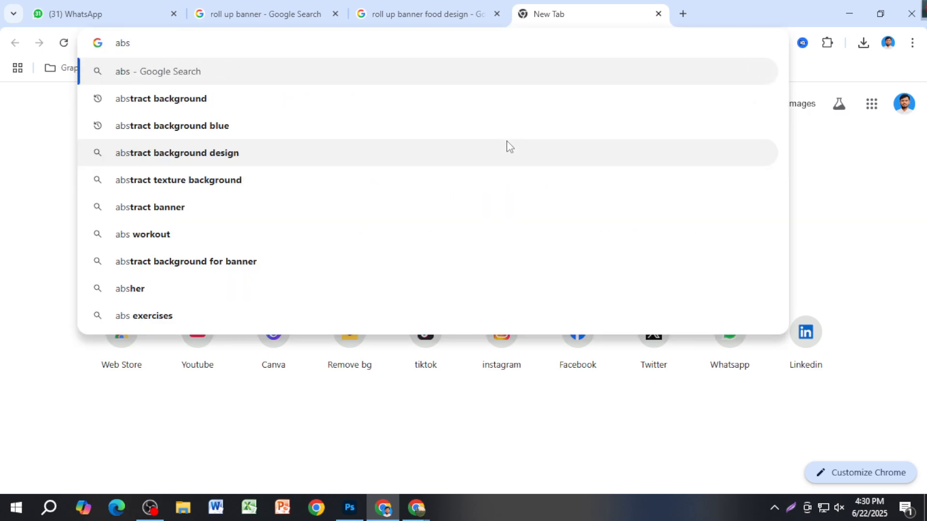
key(Down)
key(Return)
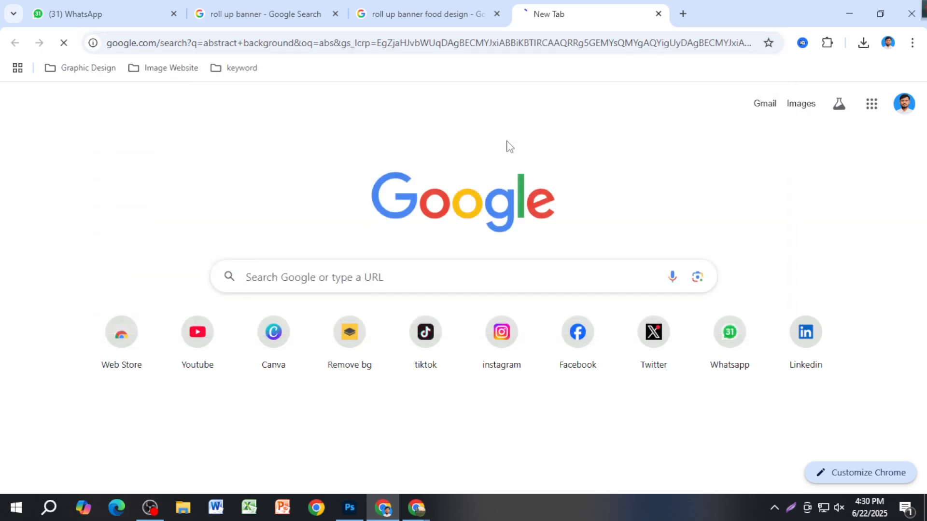
click(178, 137)
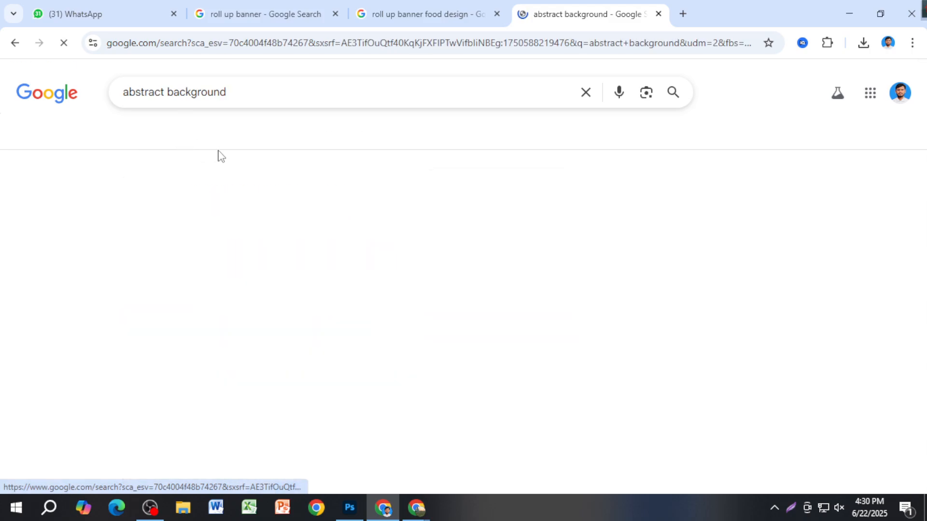
Scroll through the image results and preview the colourful Pngtree abstract background.
scroll(292, 297, down, 1)
scroll(292, 297, down, 8)
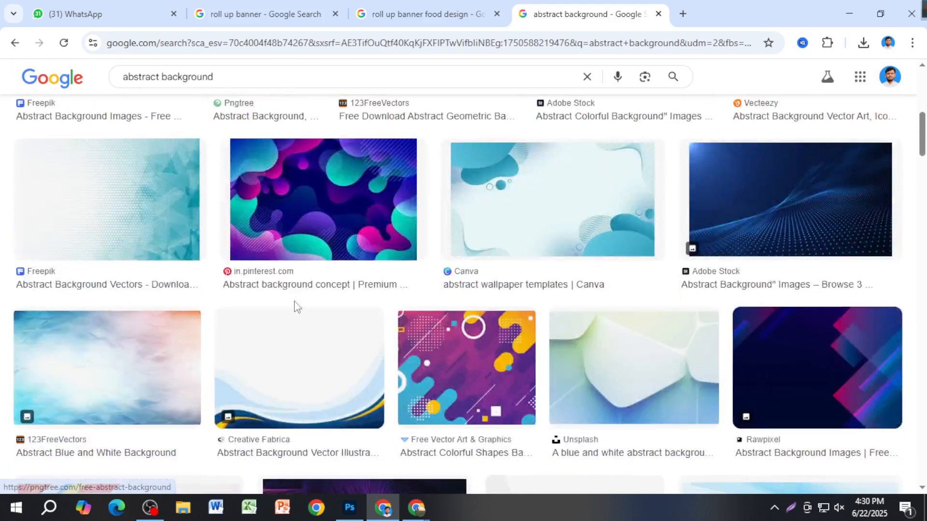
scroll(343, 331, down, 7)
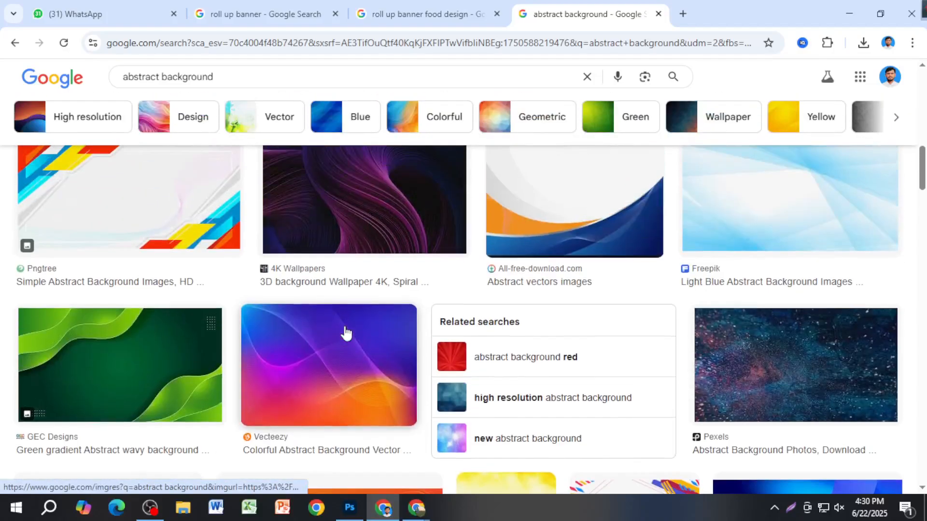
scroll(345, 333, down, 14)
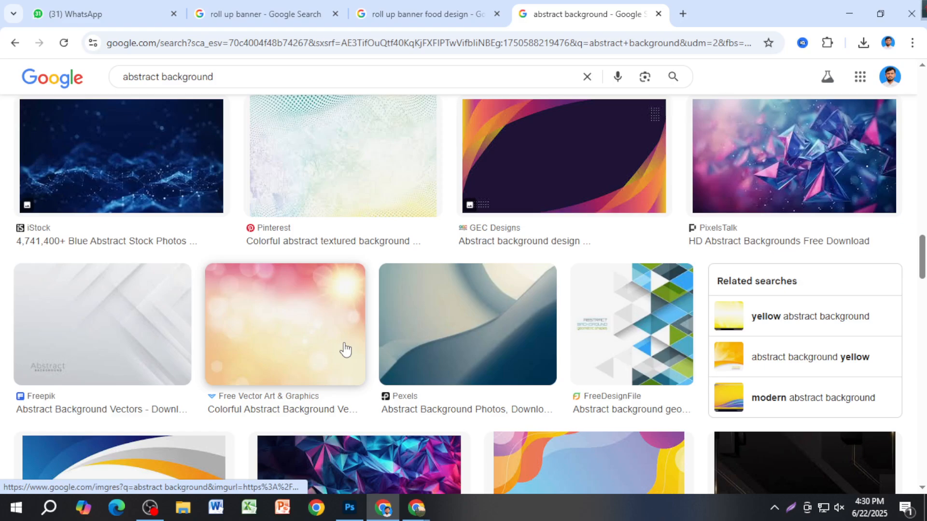
scroll(345, 350, down, 4)
scroll(345, 350, down, 3)
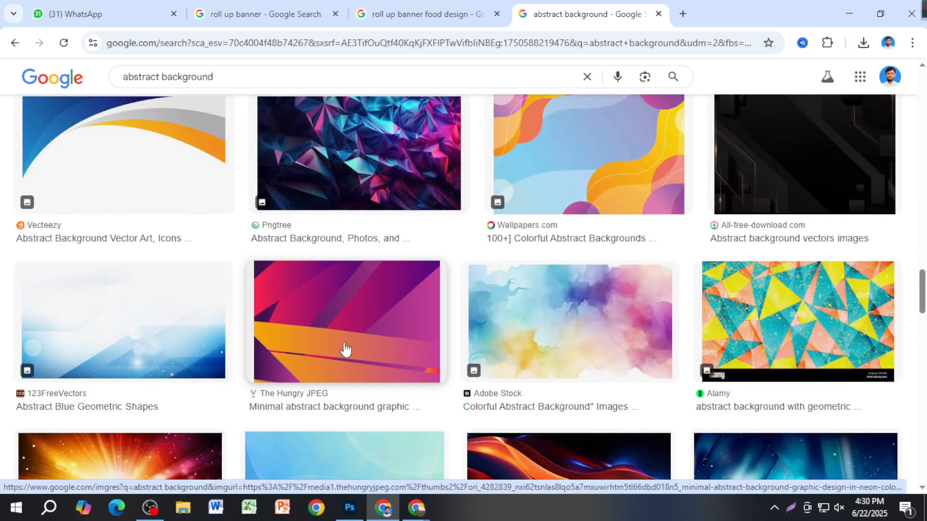
scroll(344, 349, down, 12)
scroll(345, 355, down, 2)
scroll(345, 356, down, 4)
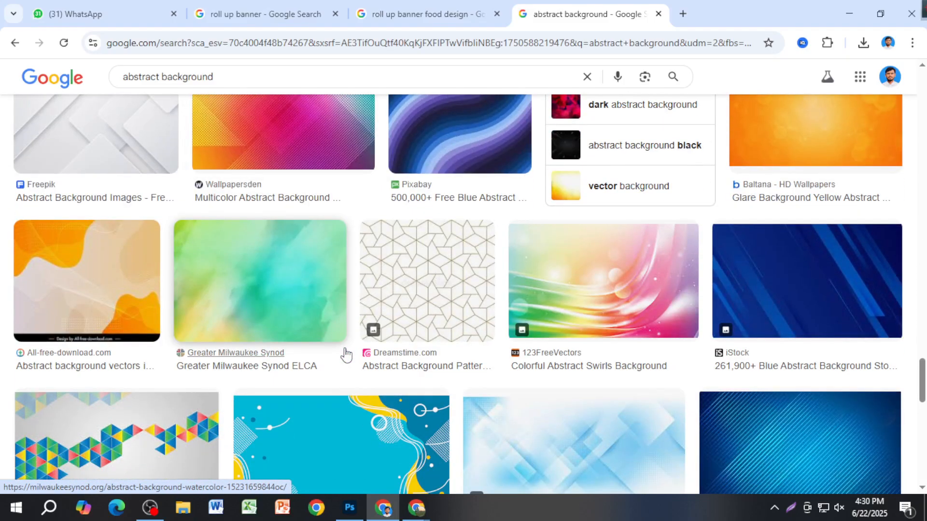
scroll(345, 355, down, 15)
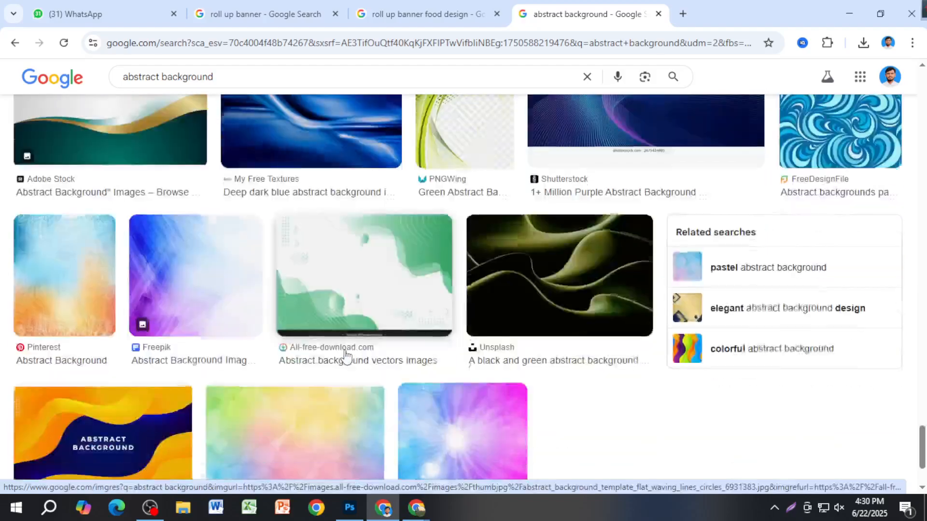
scroll(346, 356, down, 7)
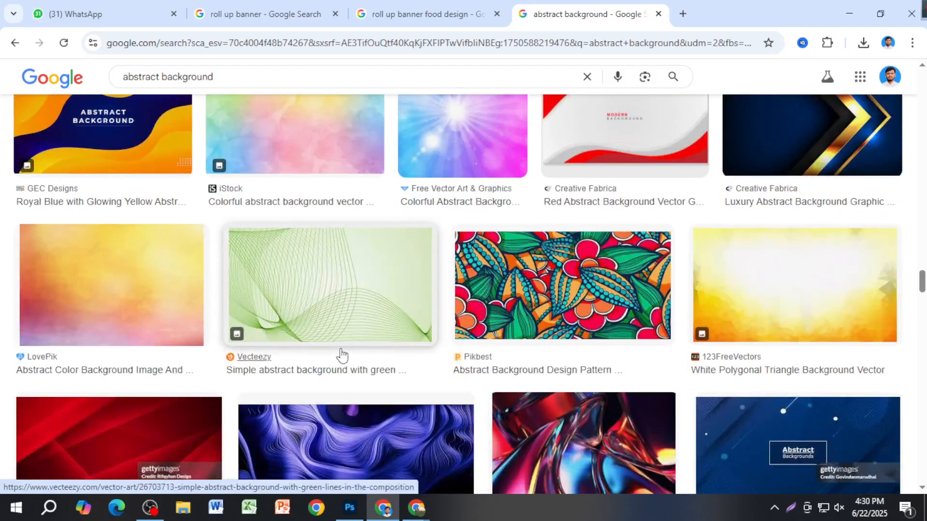
scroll(341, 355, down, 11)
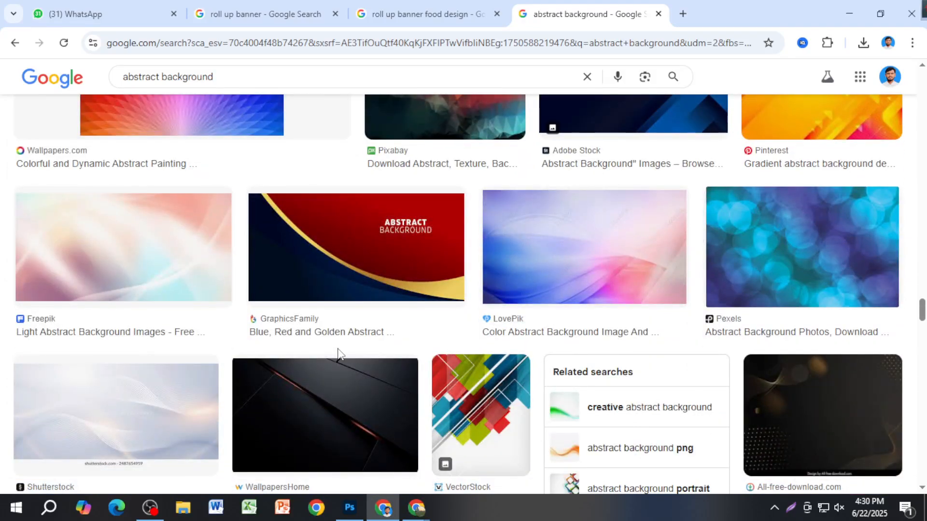
scroll(338, 355, down, 11)
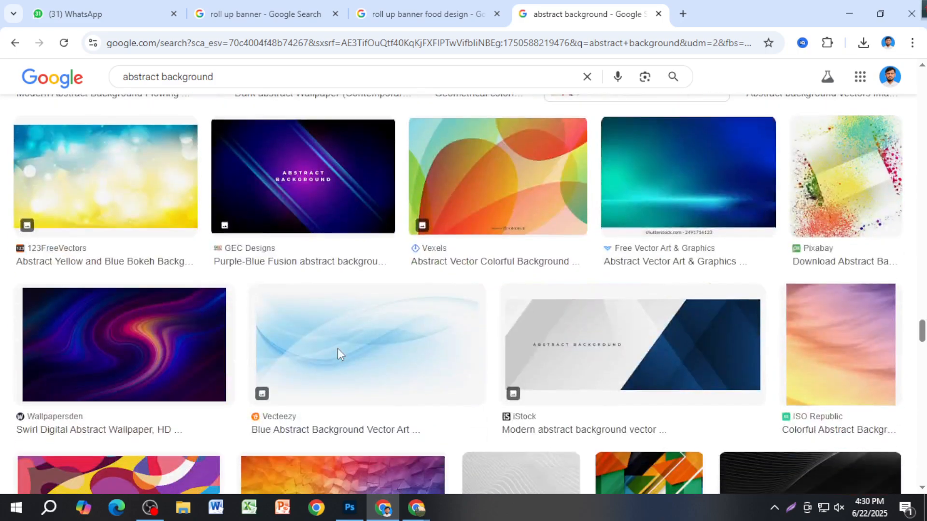
scroll(337, 355, down, 12)
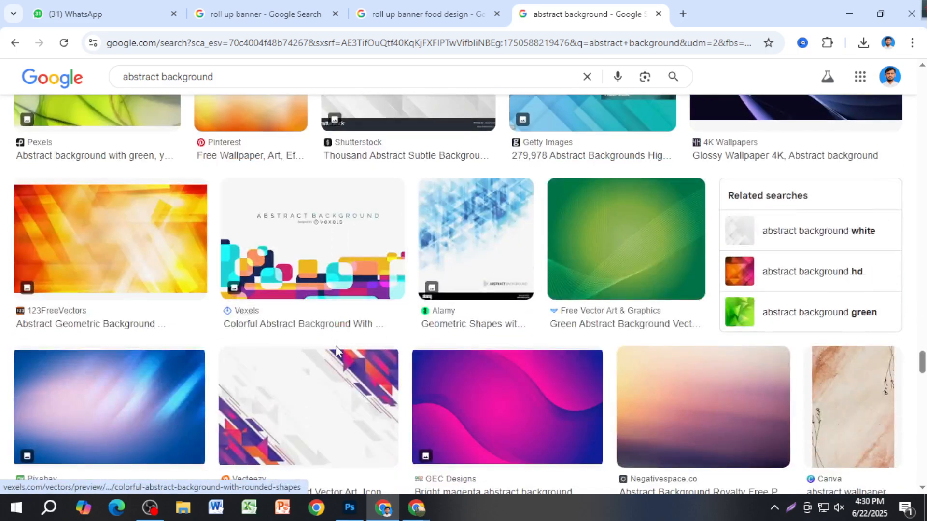
scroll(338, 352, up, 1)
scroll(338, 351, down, 5)
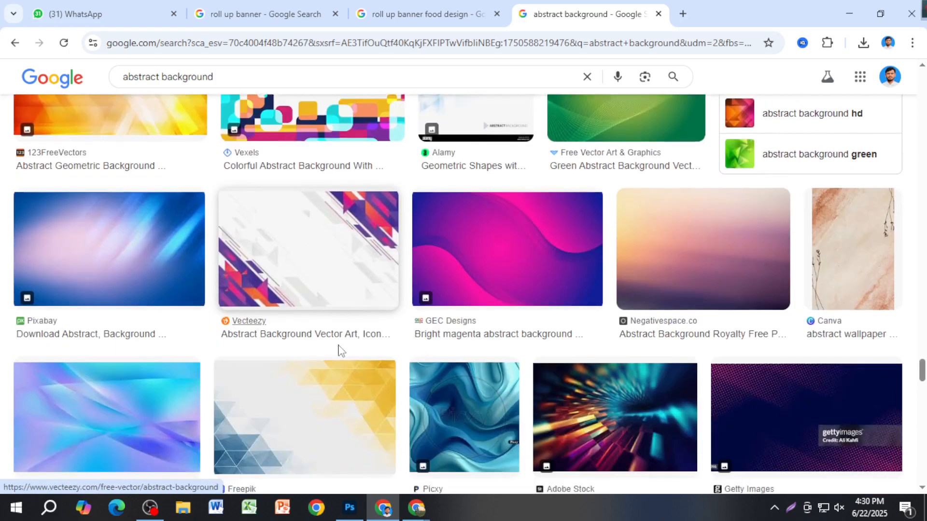
scroll(339, 351, down, 10)
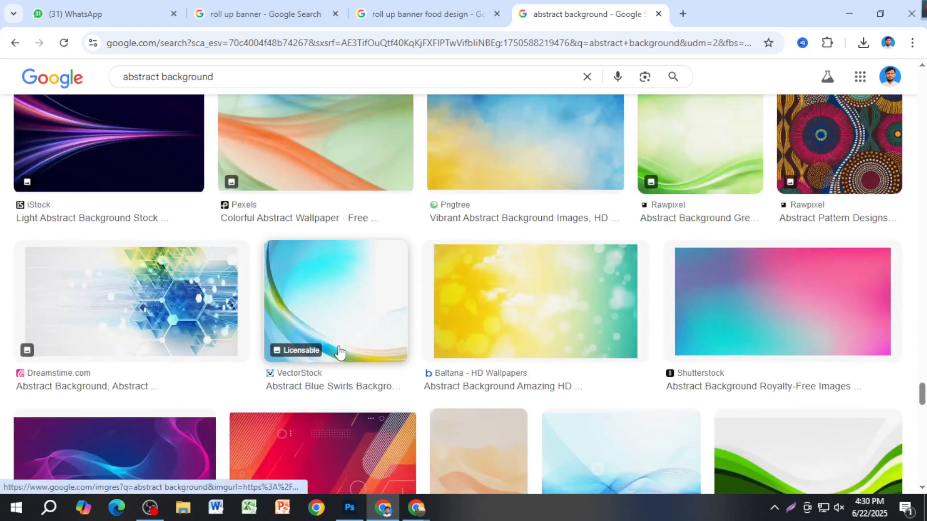
scroll(339, 350, down, 7)
scroll(338, 345, up, 15)
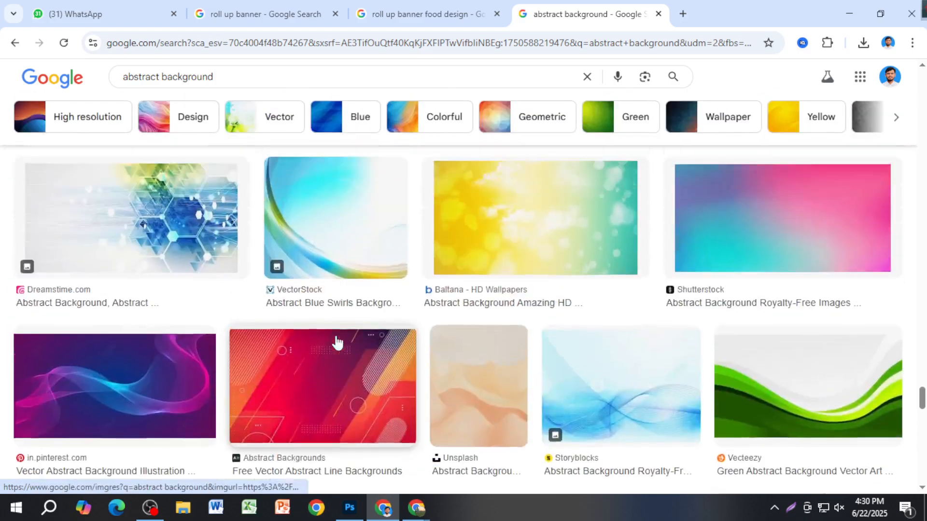
scroll(354, 326, up, 2)
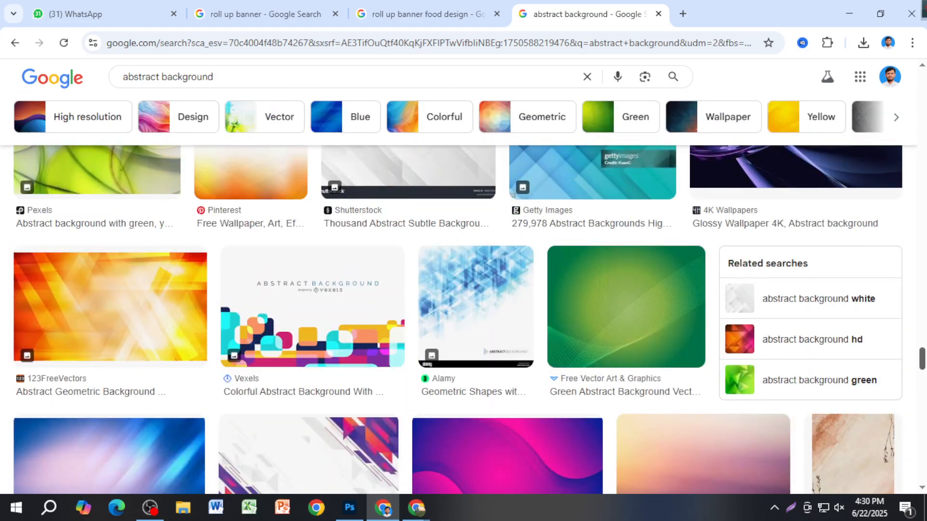
scroll(639, 232, up, 20)
scroll(912, 77, up, 15)
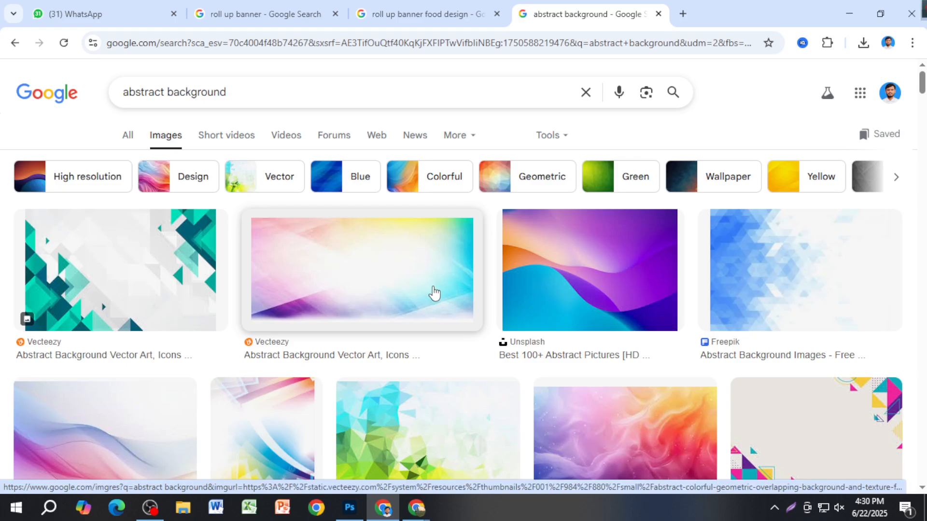
scroll(434, 307, down, 3)
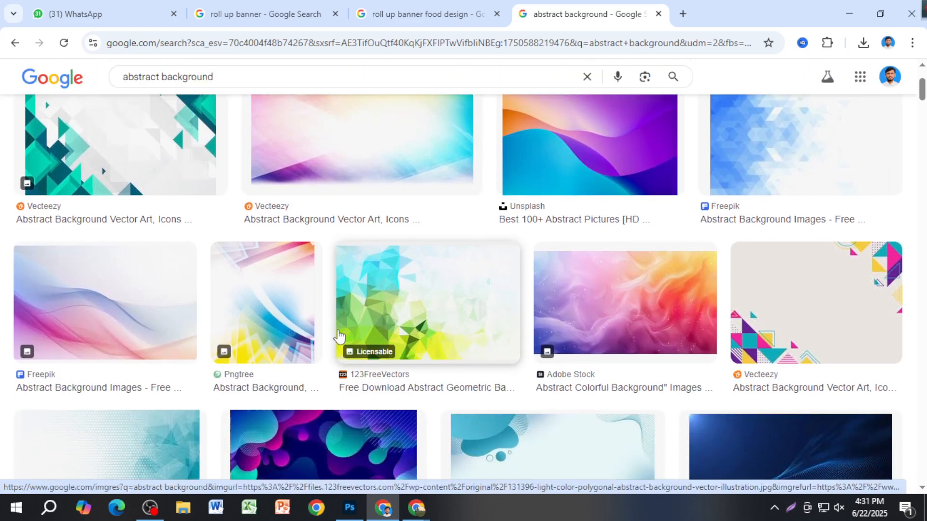
click(236, 309)
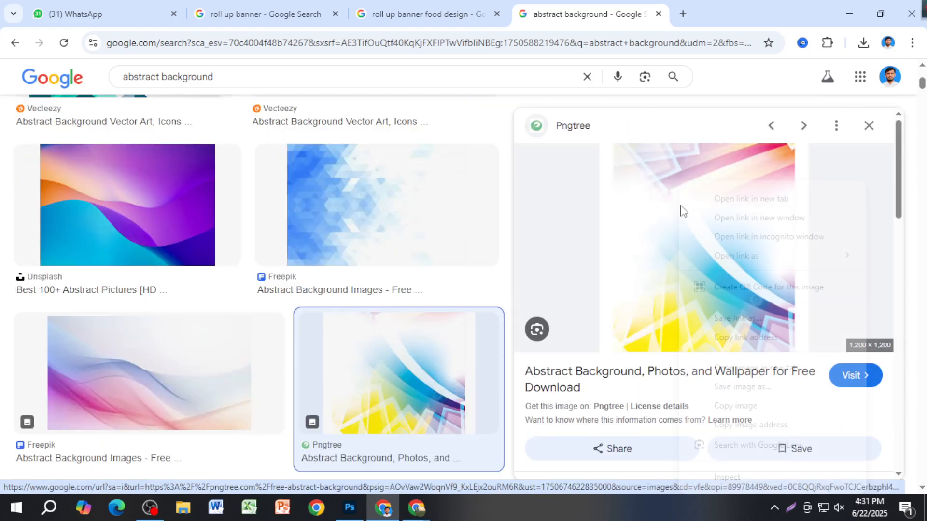
Copy the Pngtree abstract background image and return to the Photoshop banner.
right_click(678, 211)
click(755, 407)
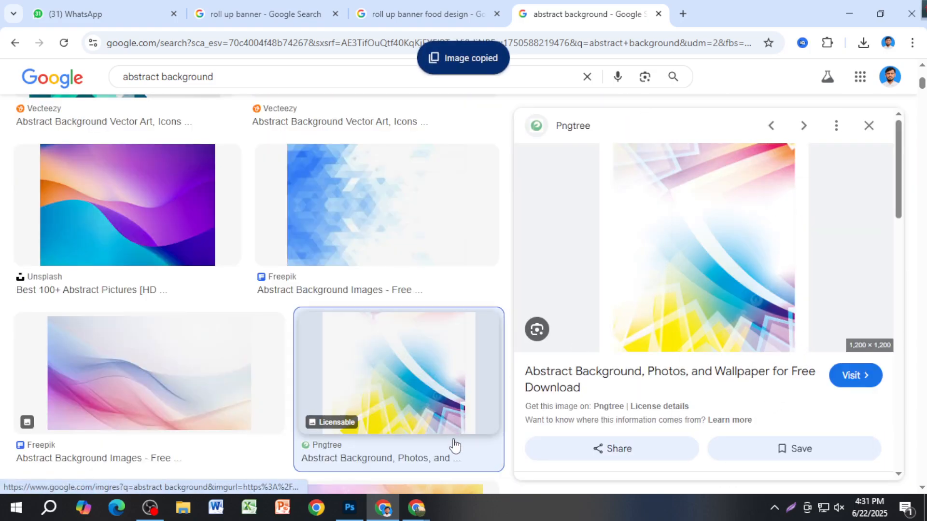
click(349, 507)
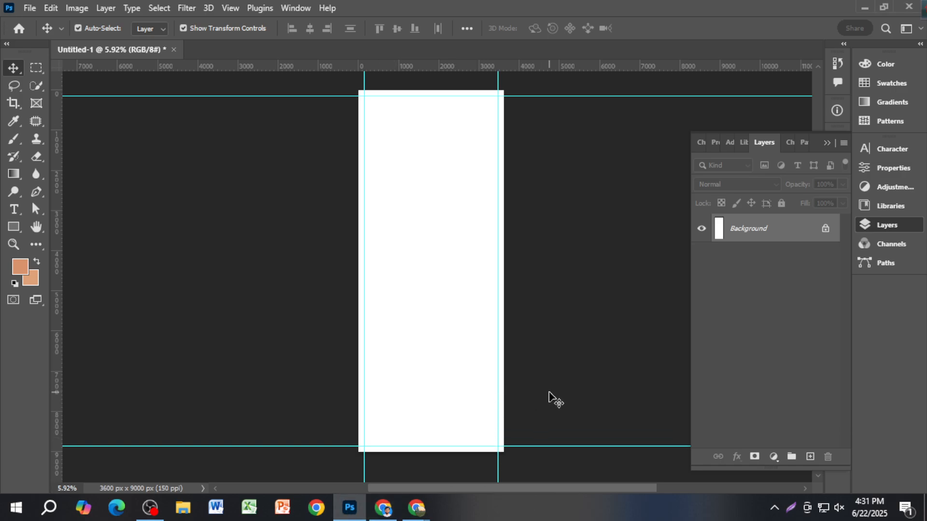
Paste the abstract image as Layer 1 and scale it up to fill the whole banner.
key(ctrl+v)
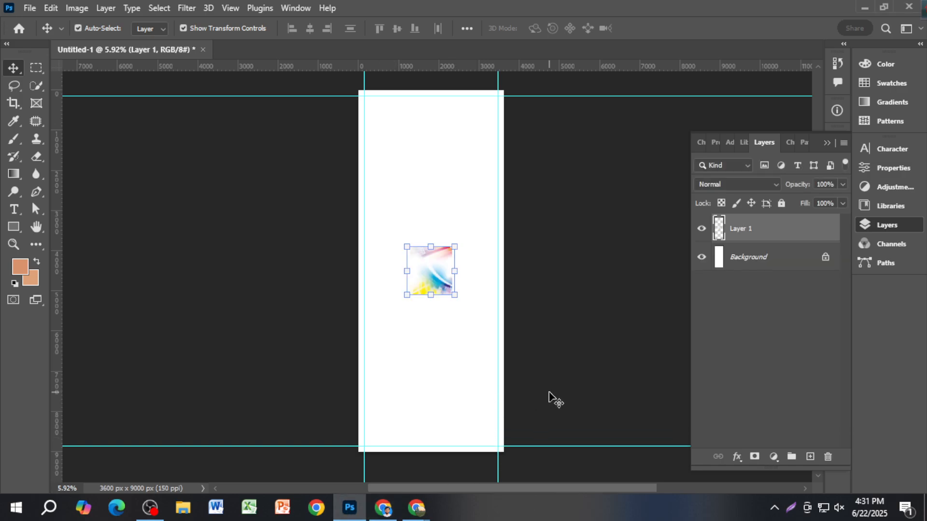
drag(454, 298, 502, 451)
scroll(496, 420, down, 3)
key(Return)
click(589, 304)
scroll(449, 315, up, 2)
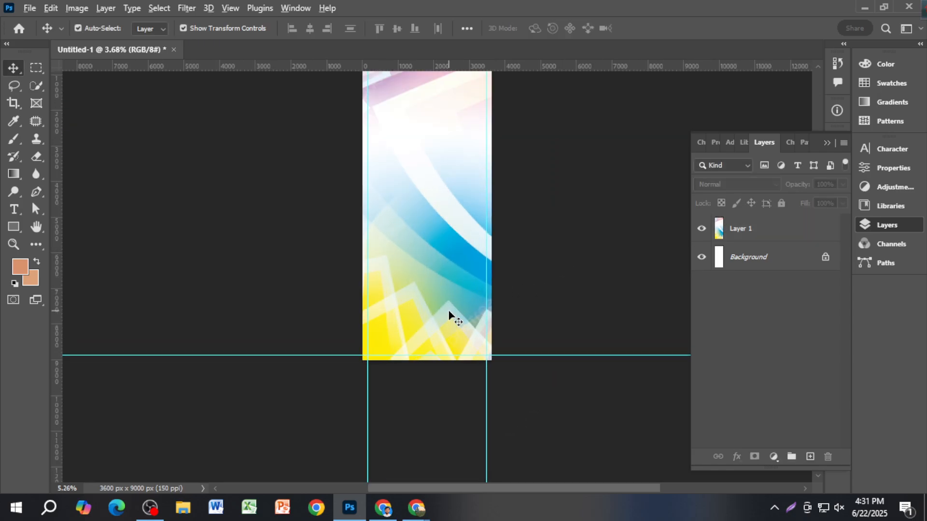
scroll(449, 315, up, 1)
scroll(449, 315, down, 1)
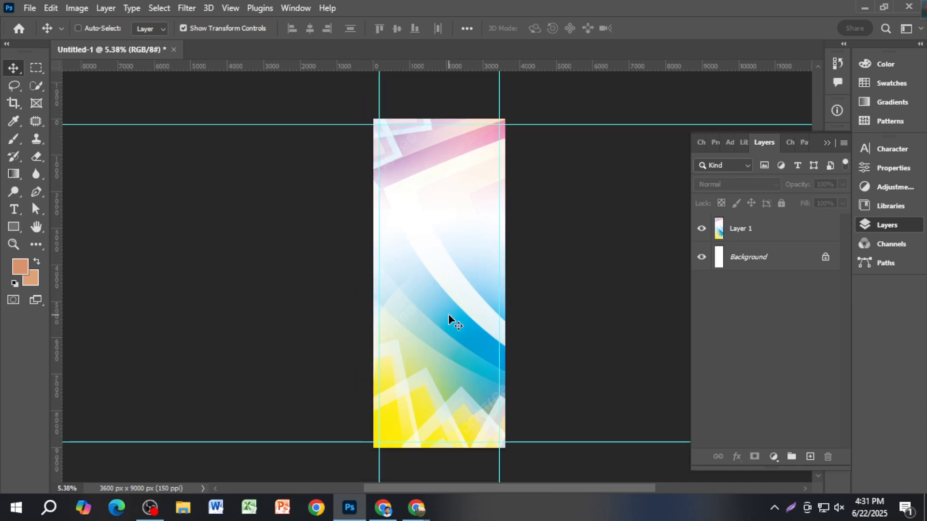
click(449, 316)
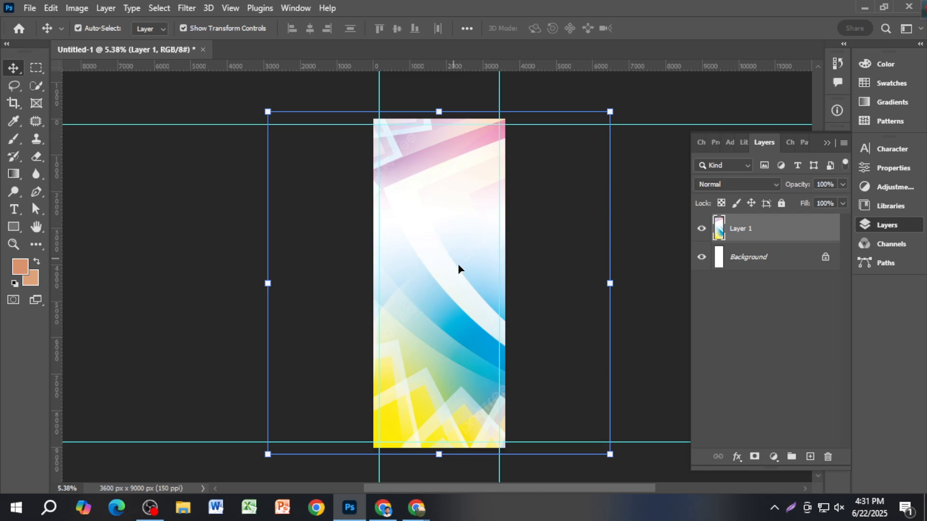
scroll(453, 319, up, 3)
scroll(451, 330, down, 2)
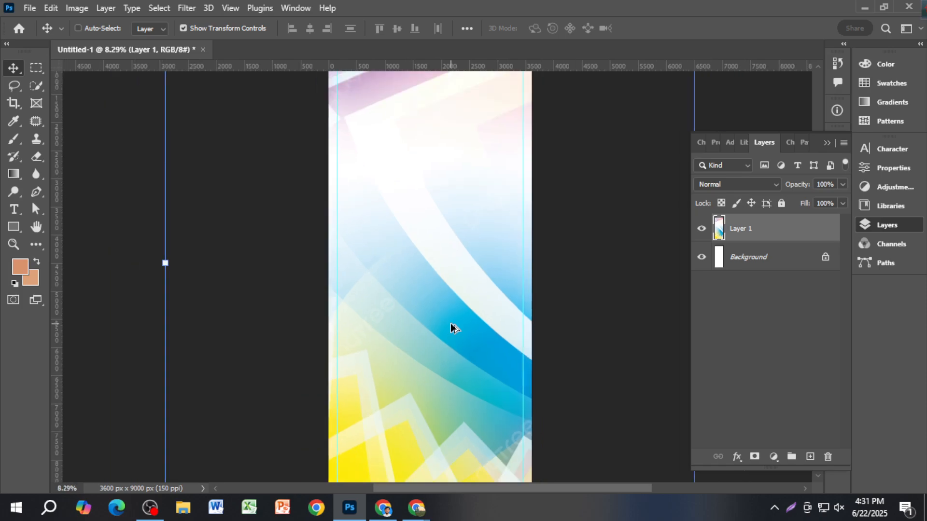
scroll(452, 328, down, 1)
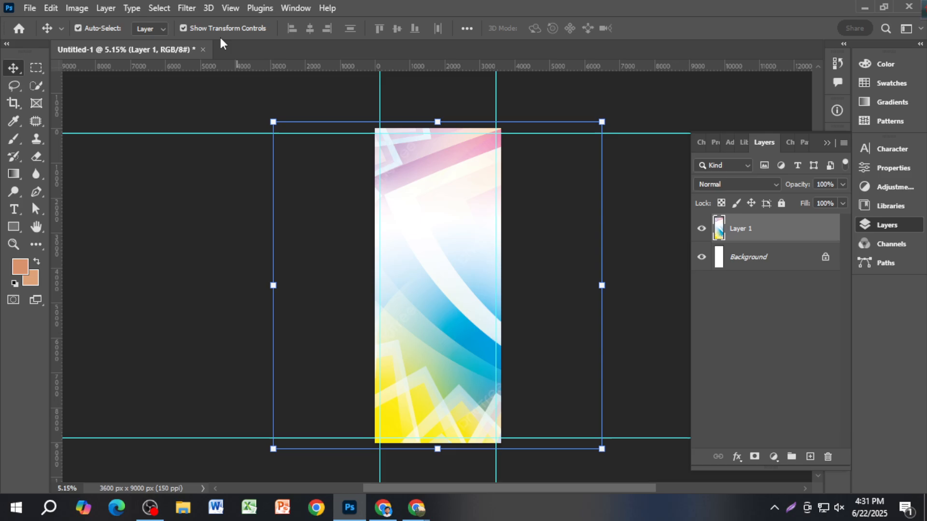
Apply a Spin Radial Blur with amount 46 to the background, then undo it.
click(186, 8)
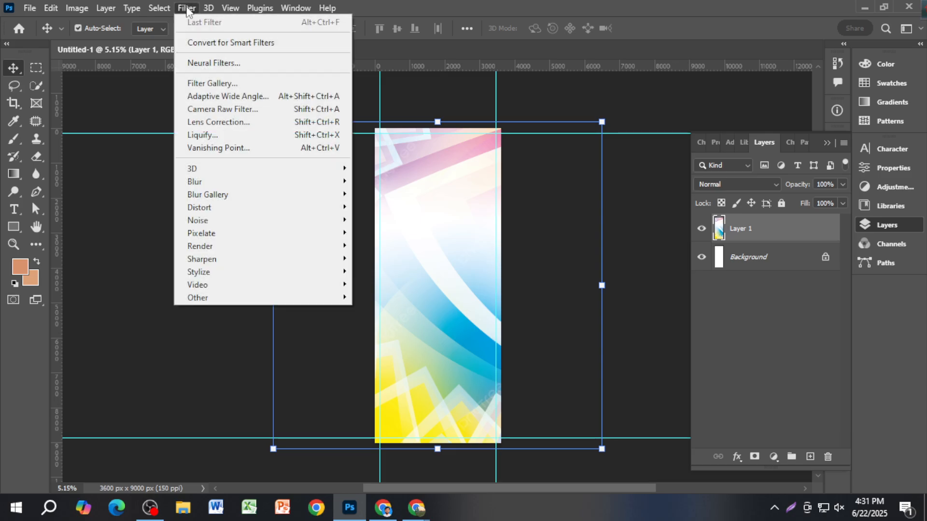
mouse_move(223, 182)
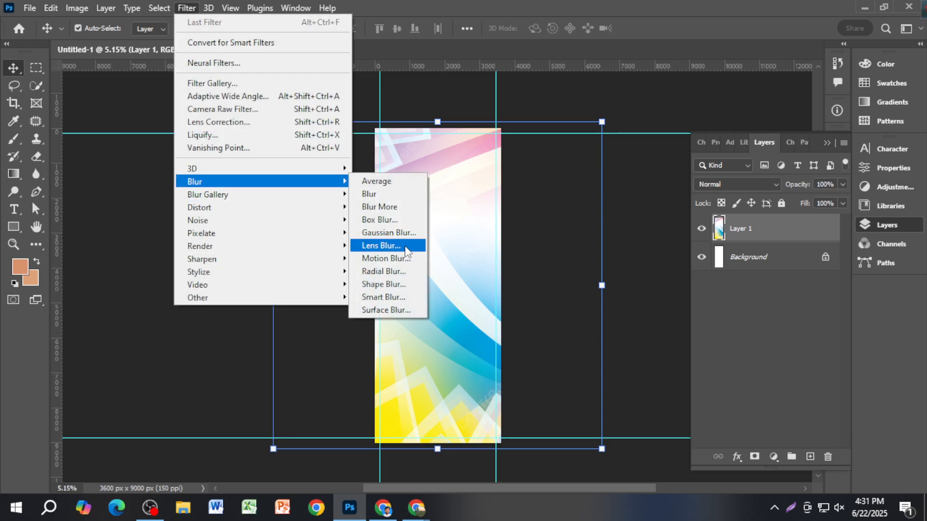
click(399, 271)
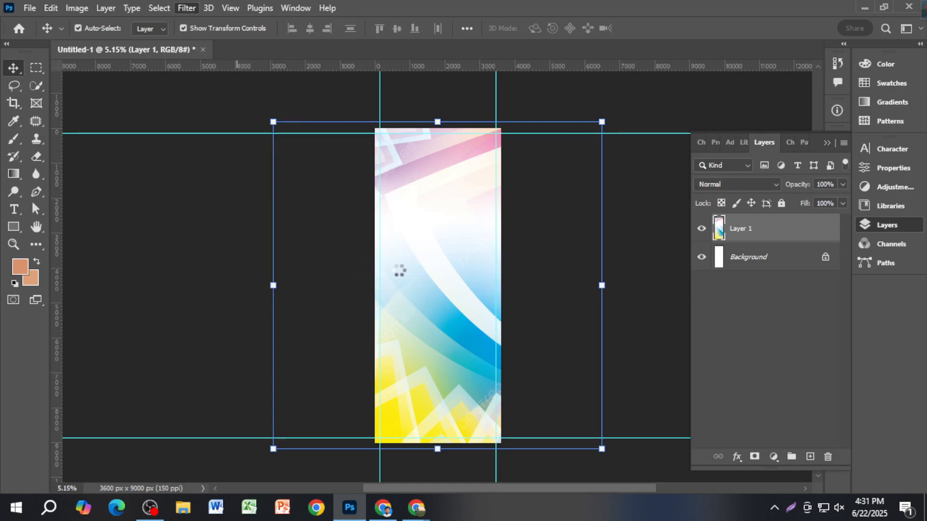
drag(583, 162, 618, 161)
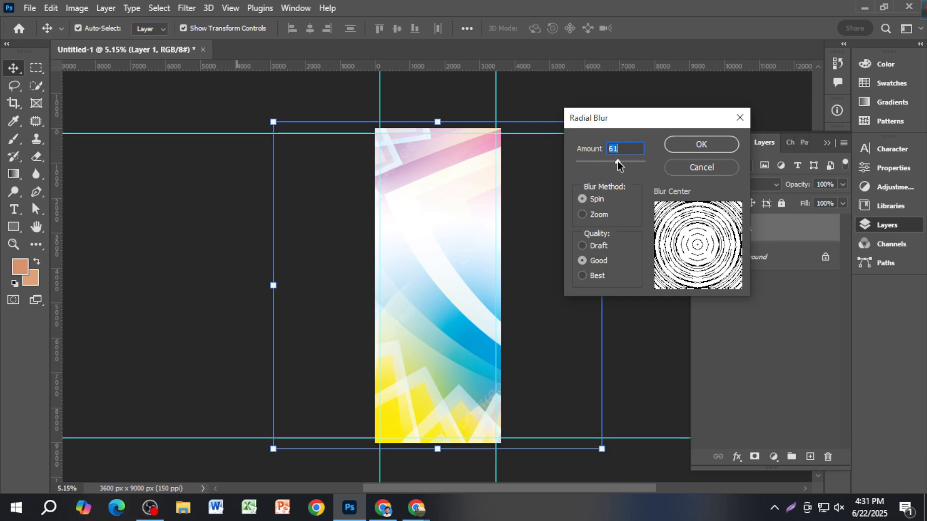
click(697, 148)
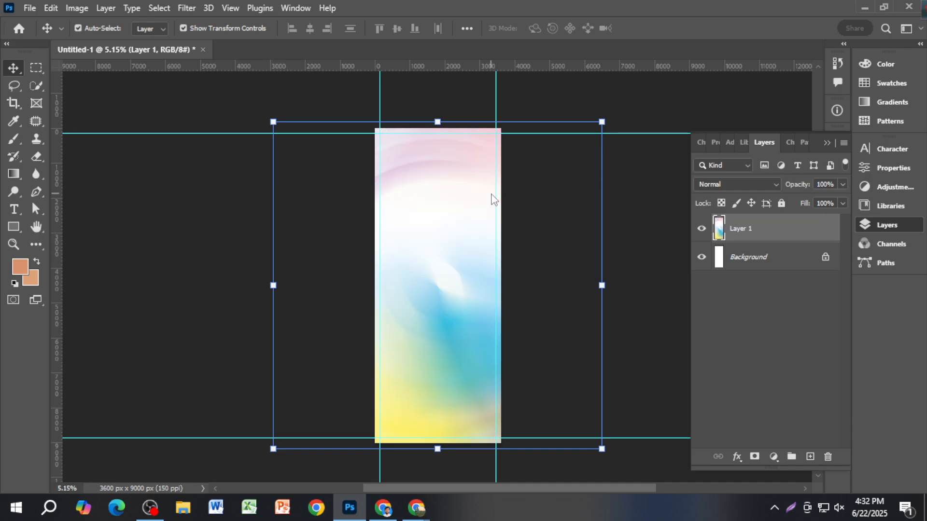
key(ctrl+z)
scroll(442, 227, up, 2)
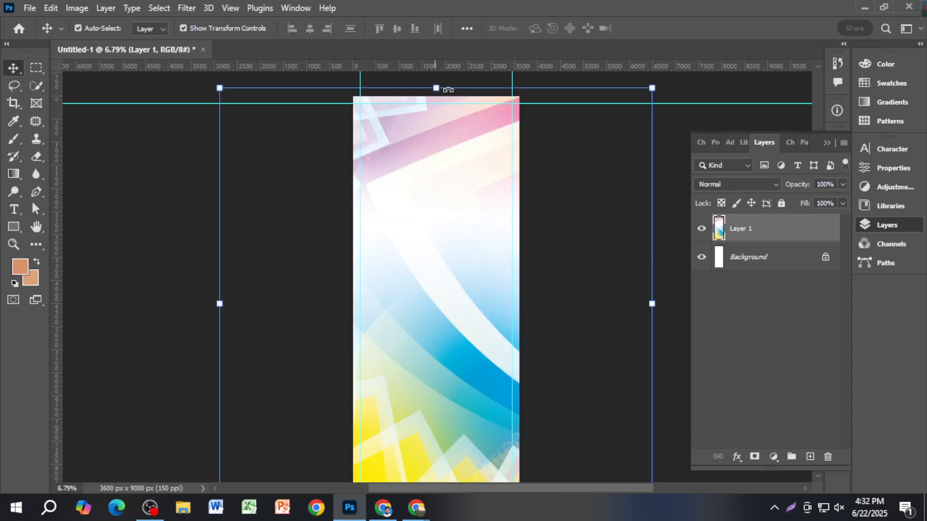
Reapply Radial Blur to the abstract background at the gentler amount of 34.
click(186, 8)
mouse_move(234, 181)
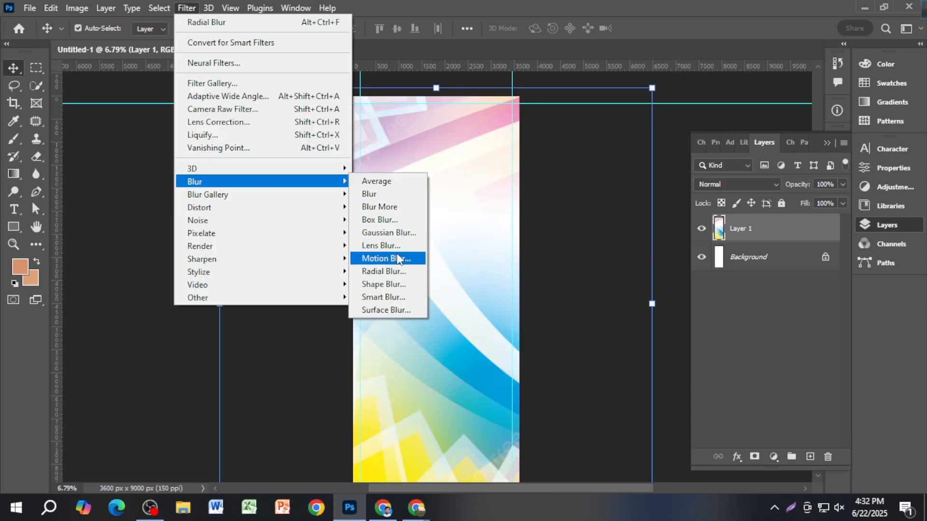
click(391, 271)
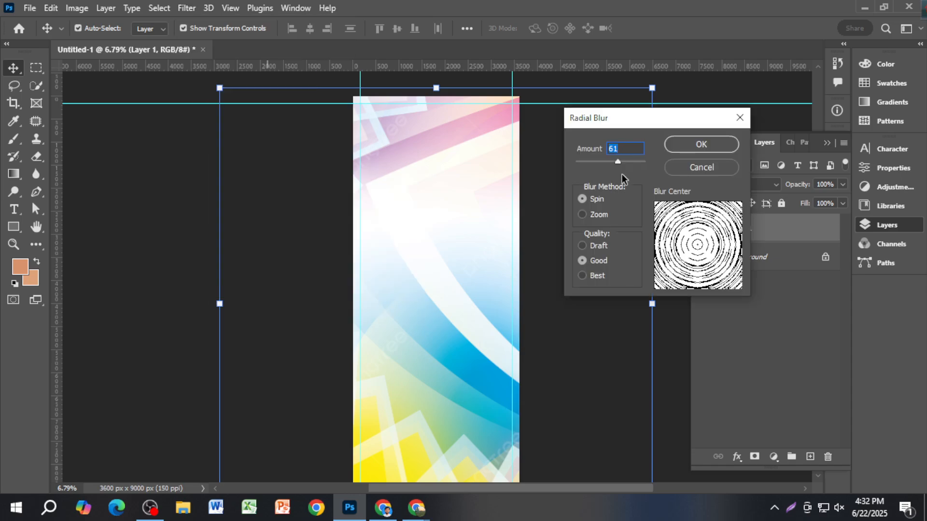
click(598, 162)
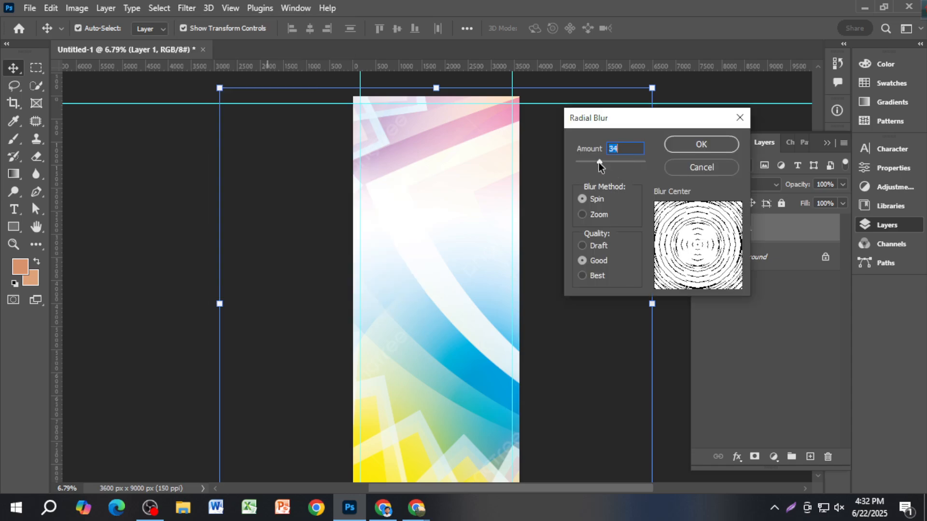
click(690, 146)
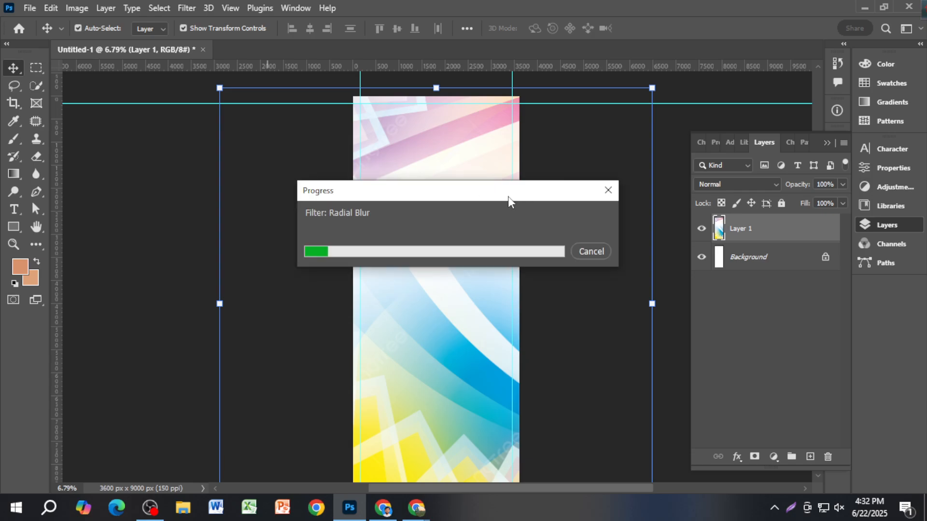
drag(467, 193, 508, 195)
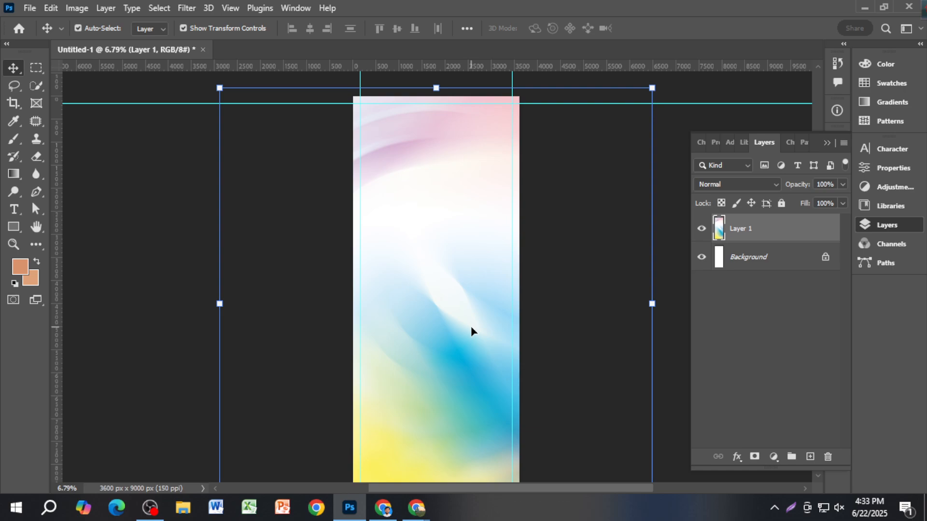
Duplicate the blurred background and set the copy's blend mode to Linear Burn.
scroll(441, 333, down, 1)
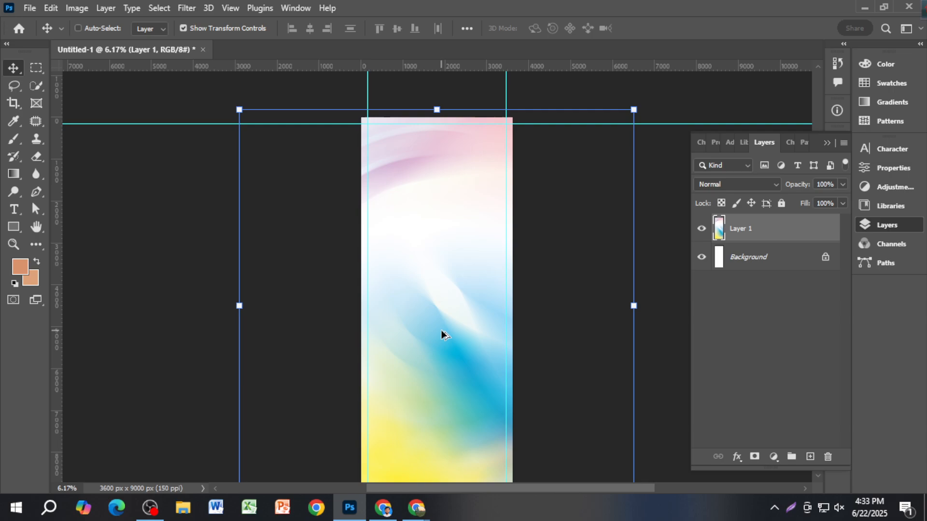
scroll(441, 333, down, 1)
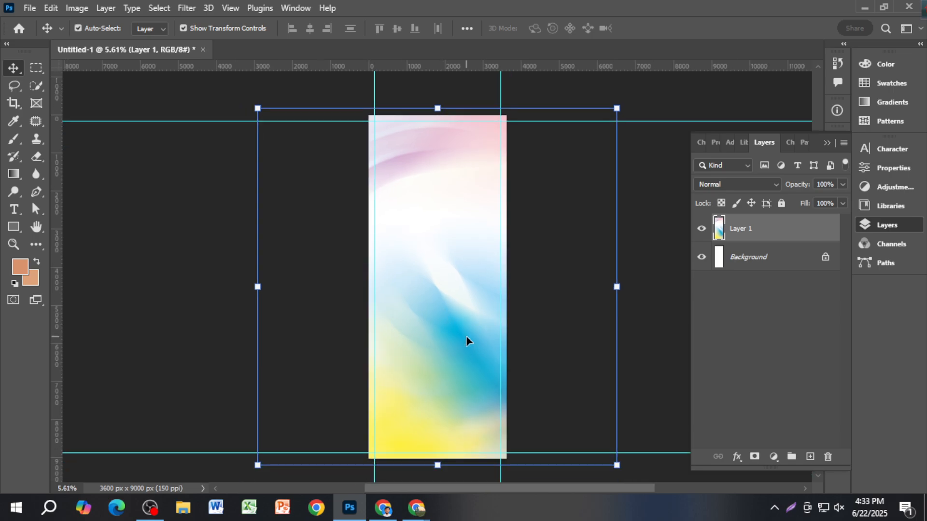
scroll(463, 386, up, 2)
scroll(462, 387, down, 1)
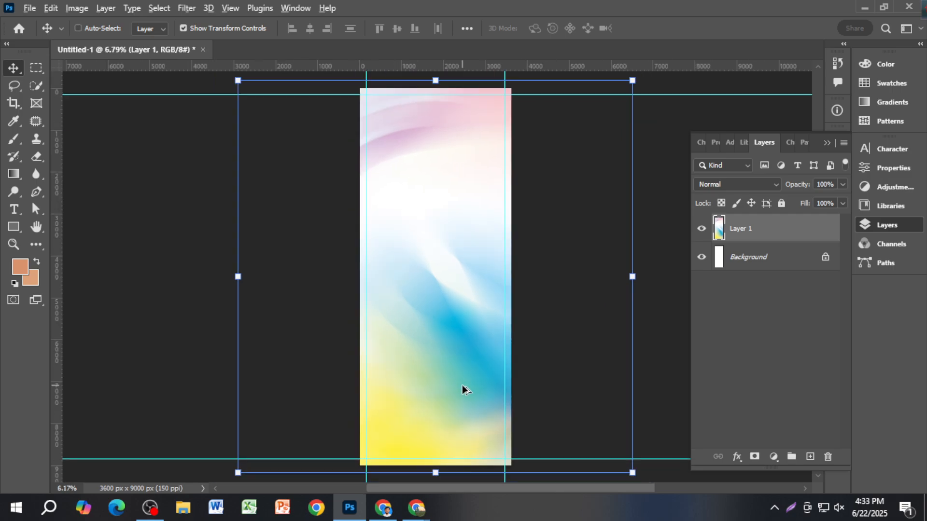
key(ctrl+j)
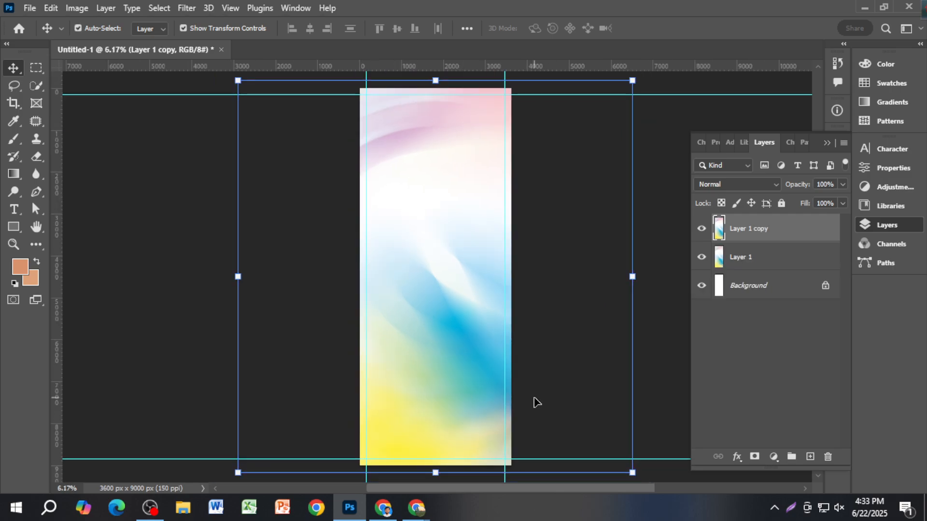
click(740, 187)
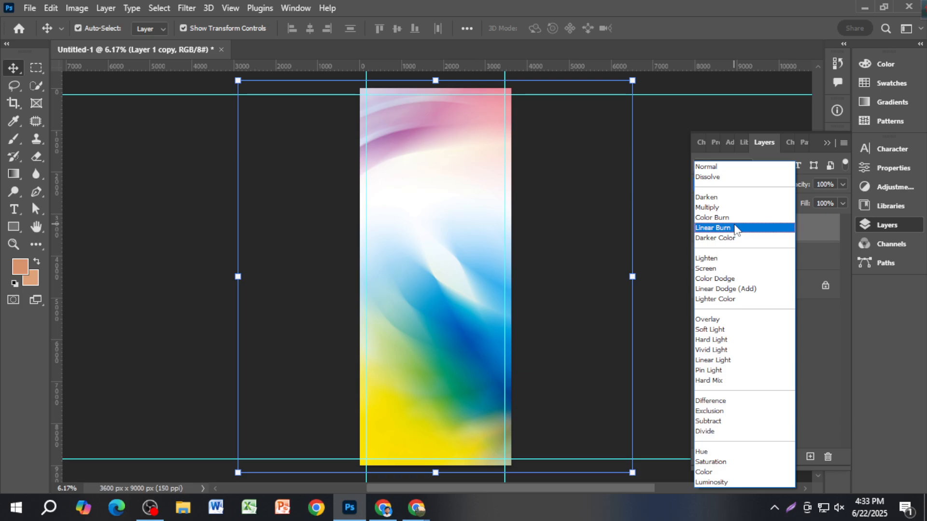
click(735, 229)
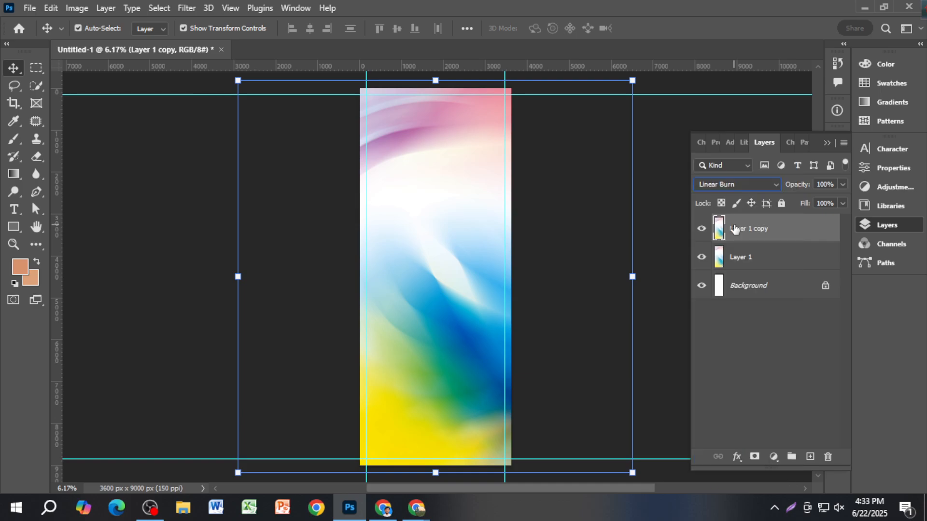
Duplicate the Linear Burn copy again and merge all three background layers into one.
key(ctrl)
key(ctrl+j)
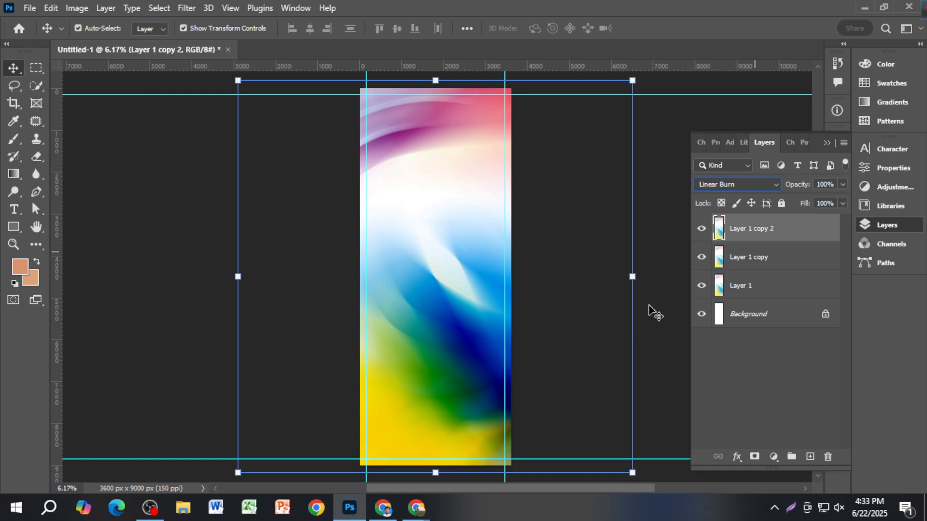
key(ctrl)
click(144, 169)
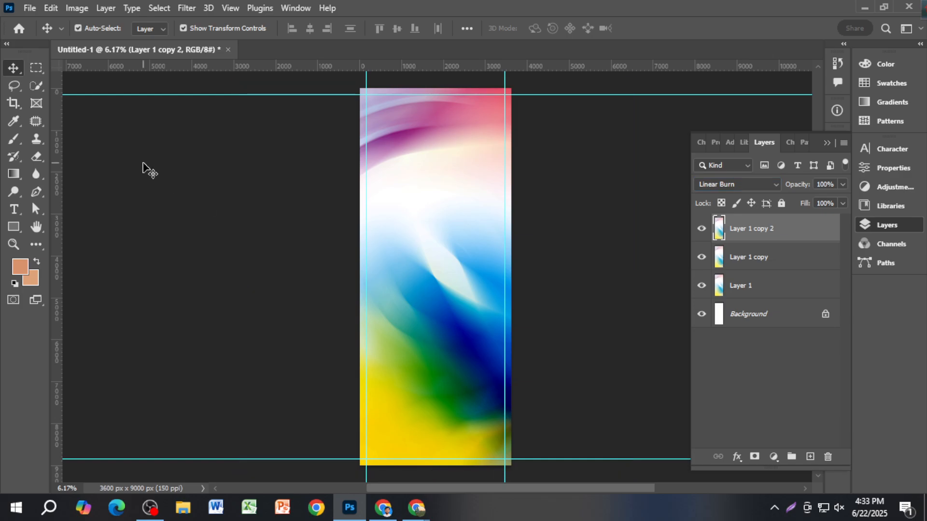
click(781, 232)
ctrl+click(784, 258)
ctrl+click(782, 289)
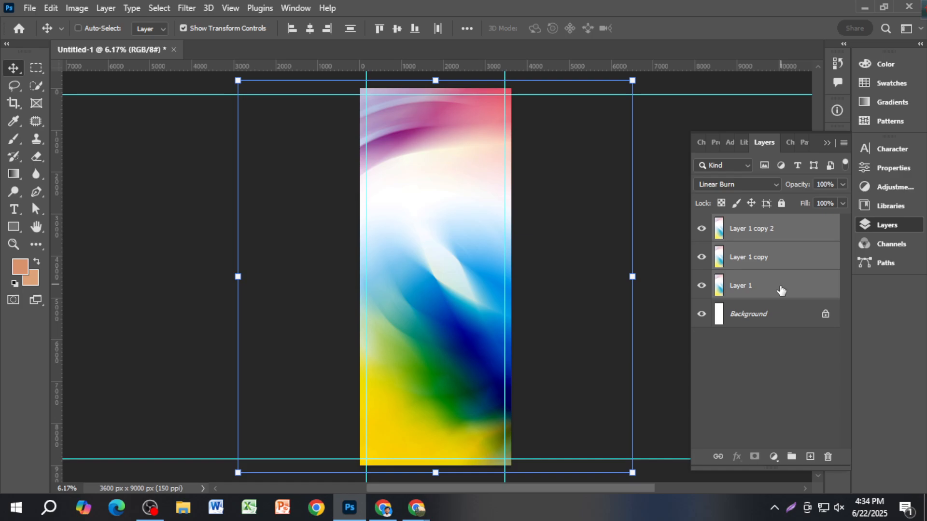
key(ctrl+e)
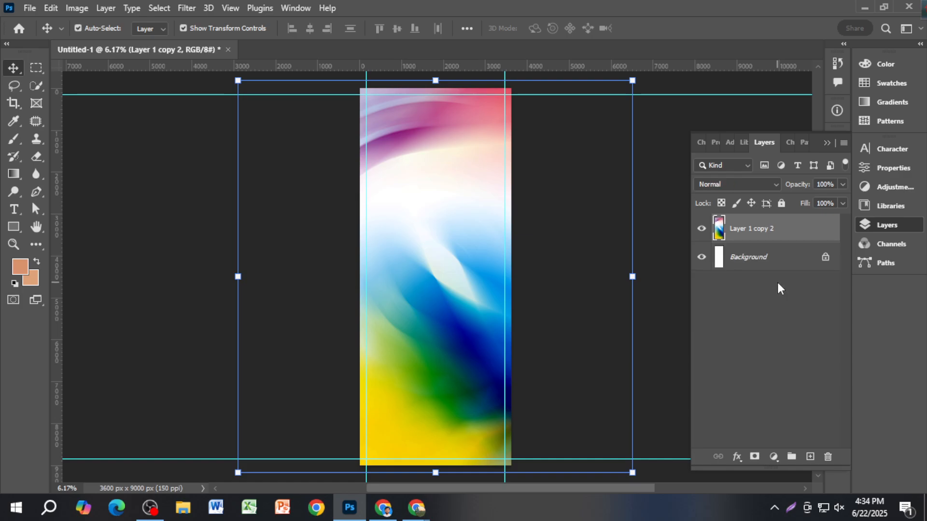
click(763, 312)
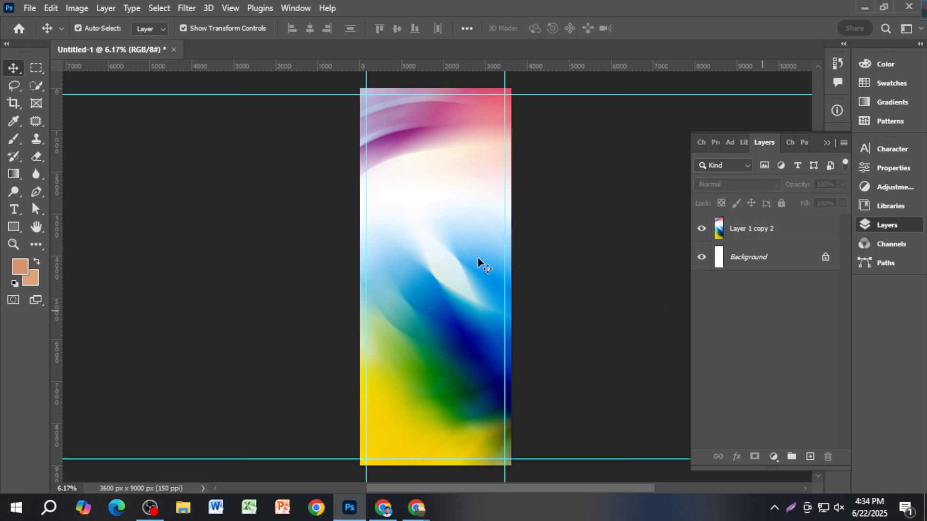
Duplicate the merged background and add Hue/Saturation: Hue −7, Saturation +39, Lightness +17.
click(762, 239)
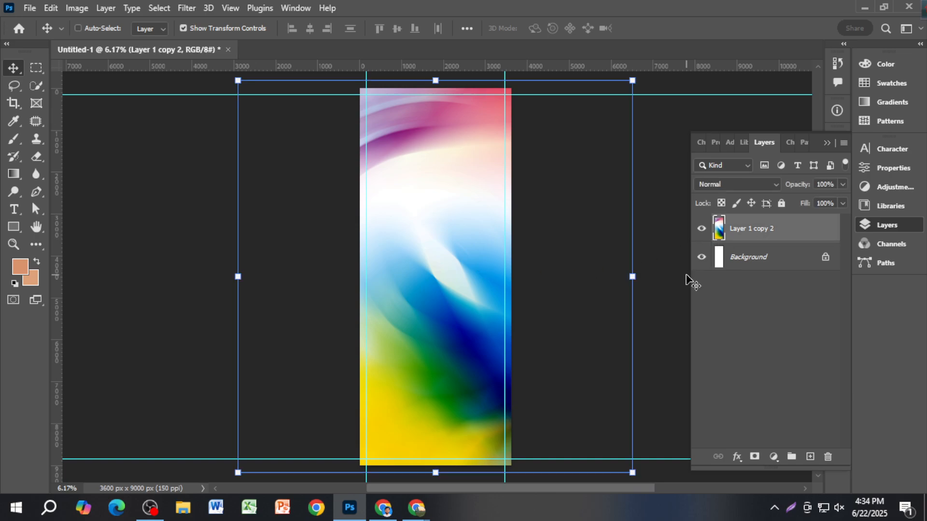
key(ctrl+j)
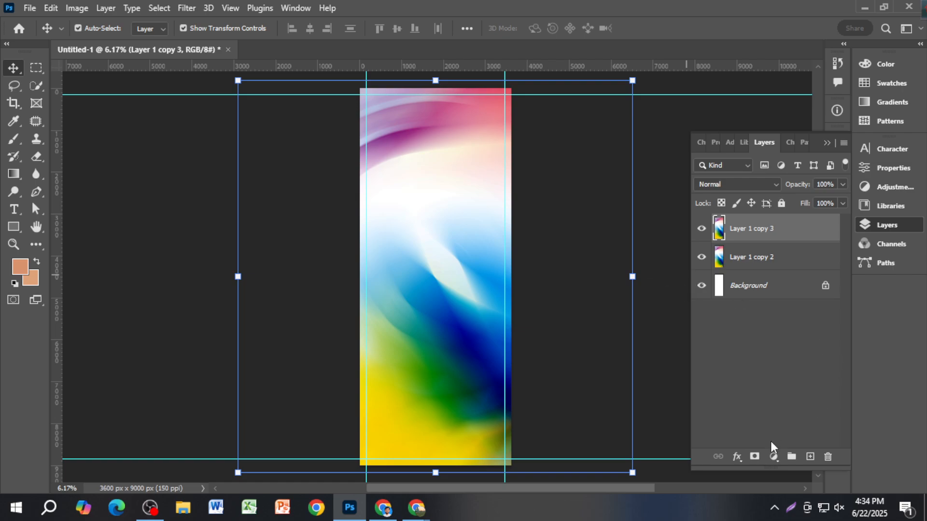
click(772, 456)
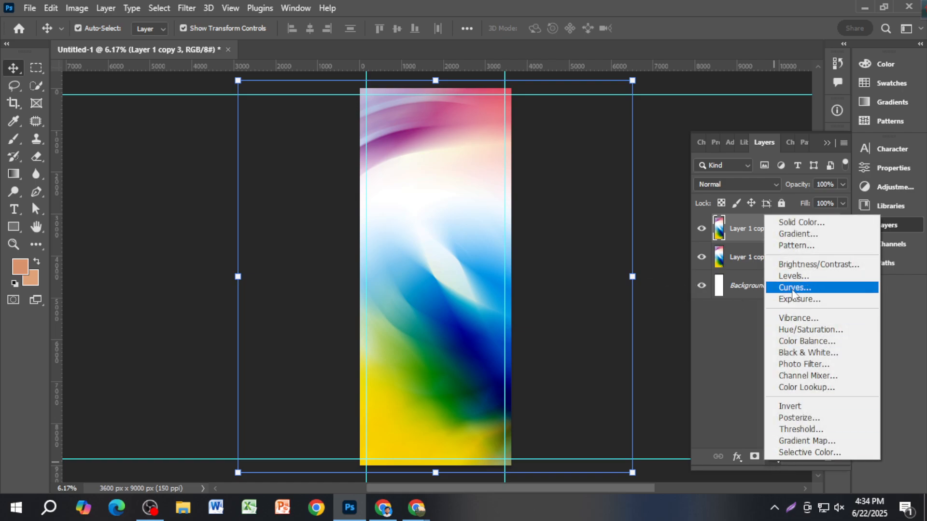
click(815, 329)
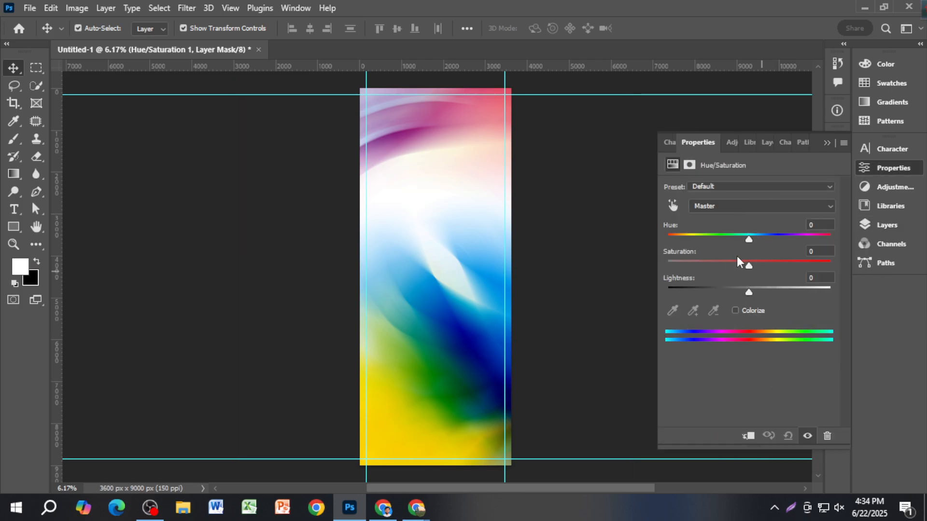
drag(745, 239, 779, 265)
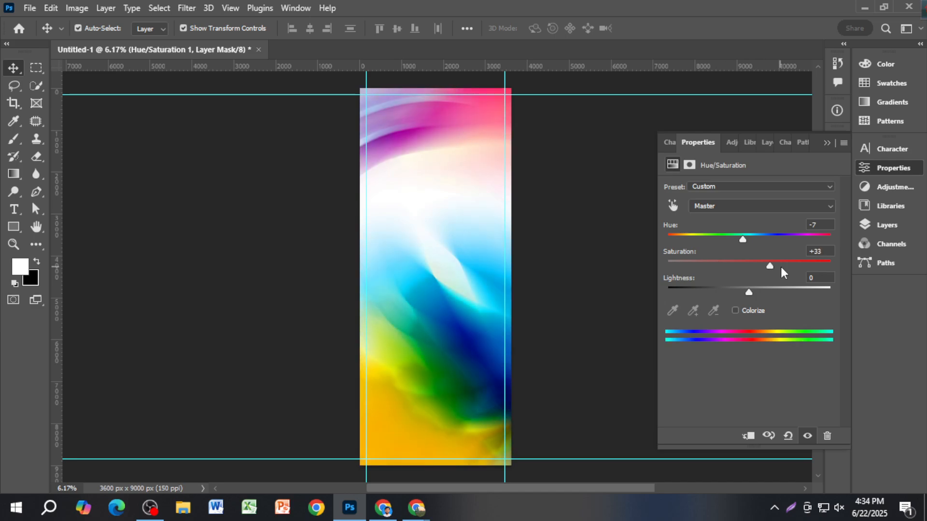
mouse_move(752, 294)
mouse_down()
mouse_move(722, 290)
mouse_move(763, 291)
mouse_up()
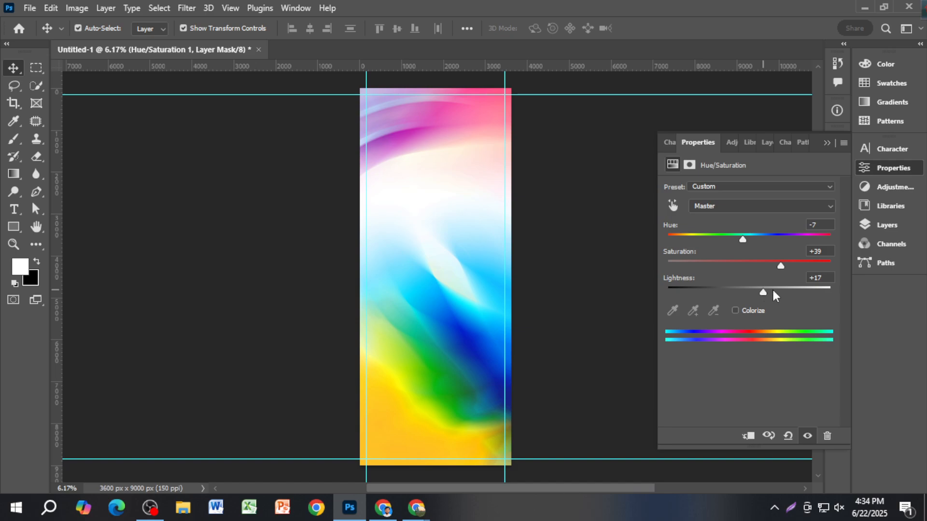
Merge the Hue/Saturation adjustment with the Layer 1 copy 3 image layer.
click(826, 143)
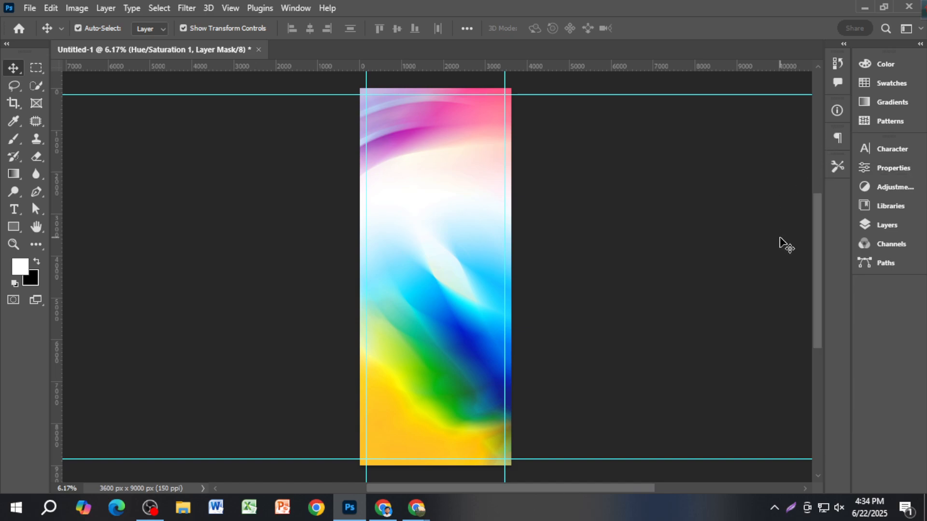
key(F7)
click(767, 256)
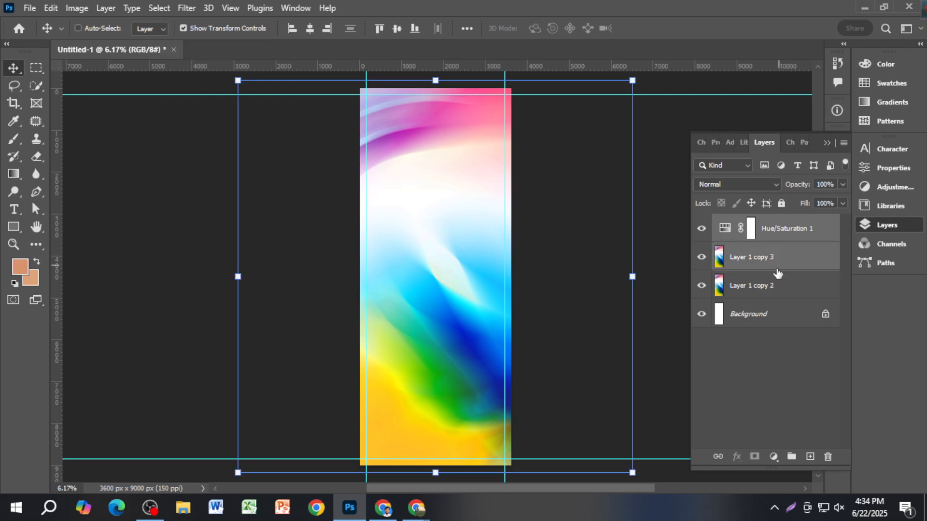
key(ctrl+e)
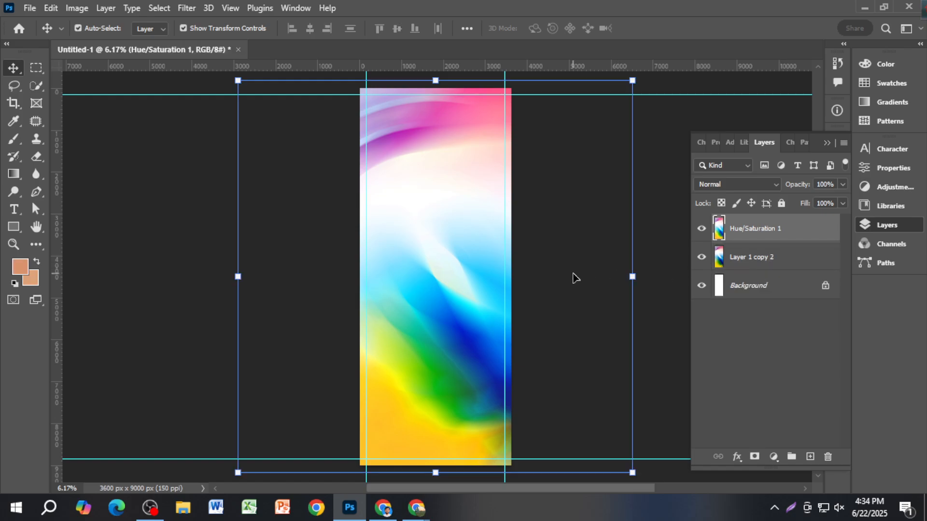
Draw a rectangular marquee selection around the top band of the banner.
click(190, 233)
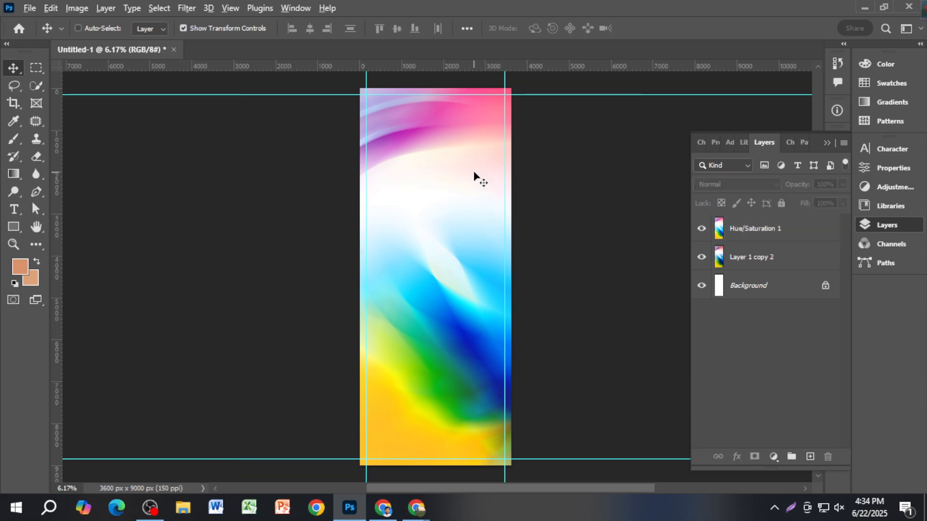
scroll(474, 179, up, 2)
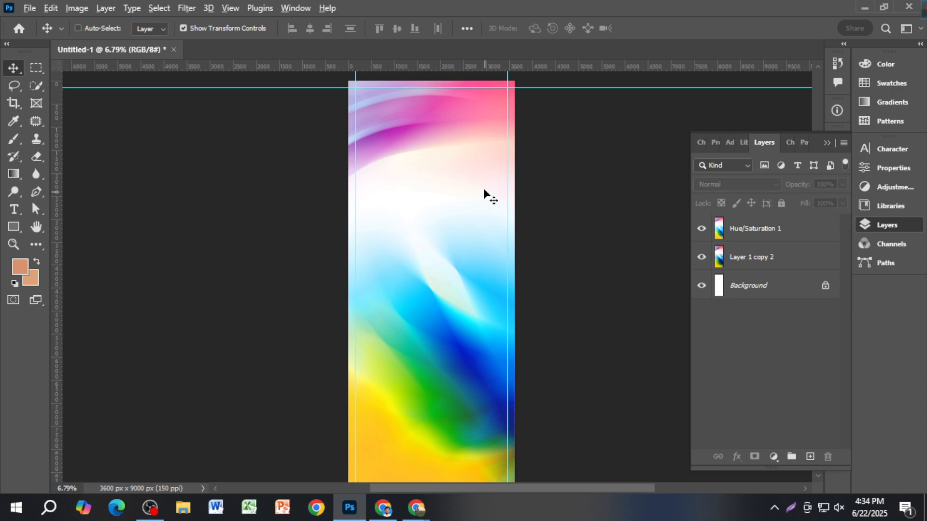
scroll(484, 191, down, 2)
scroll(446, 145, up, 2)
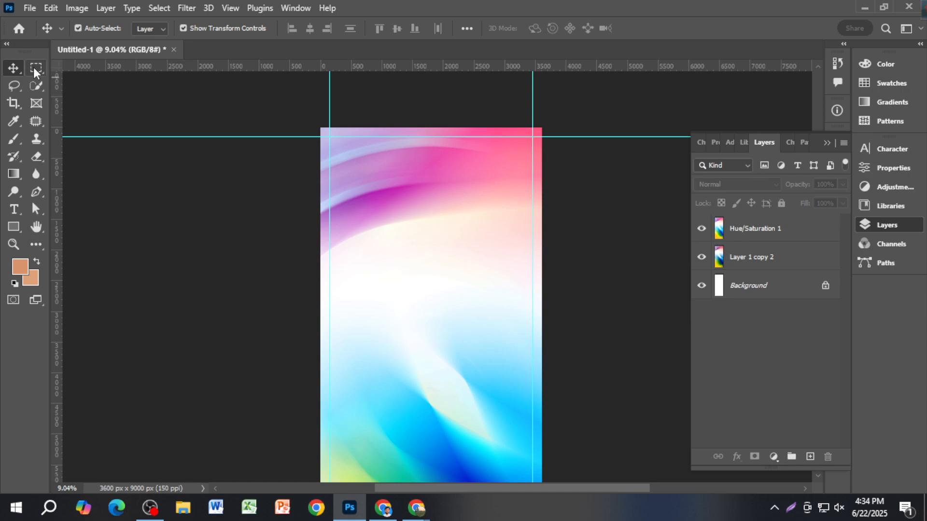
click(36, 69)
drag(289, 113, 586, 266)
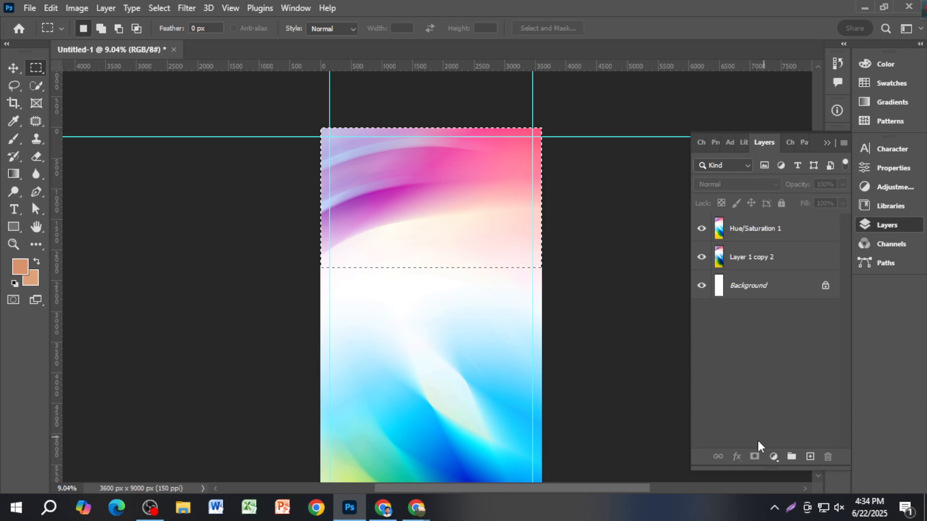
click(782, 231)
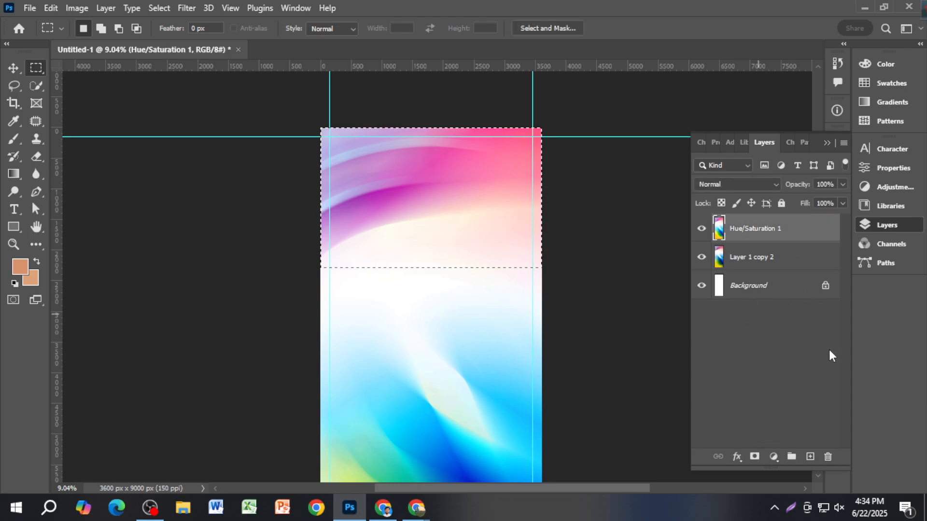
click(629, 326)
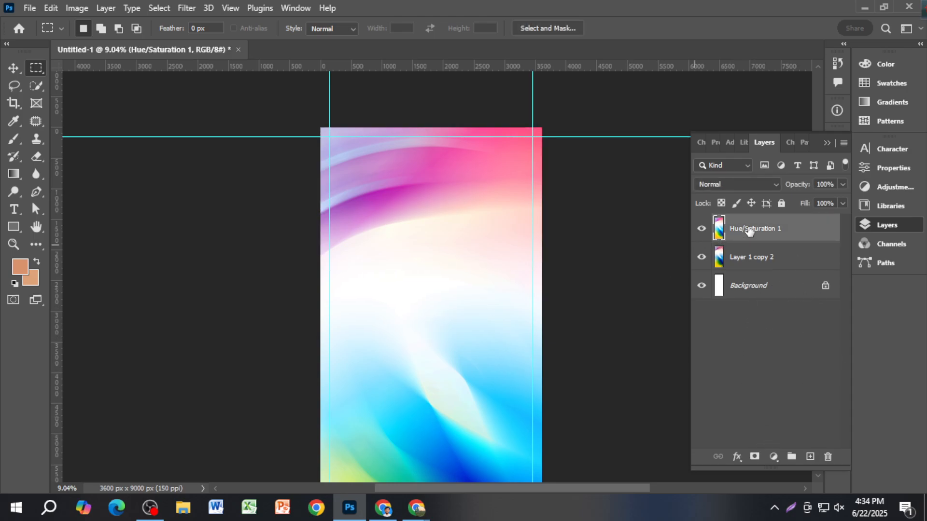
drag(265, 111, 560, 274)
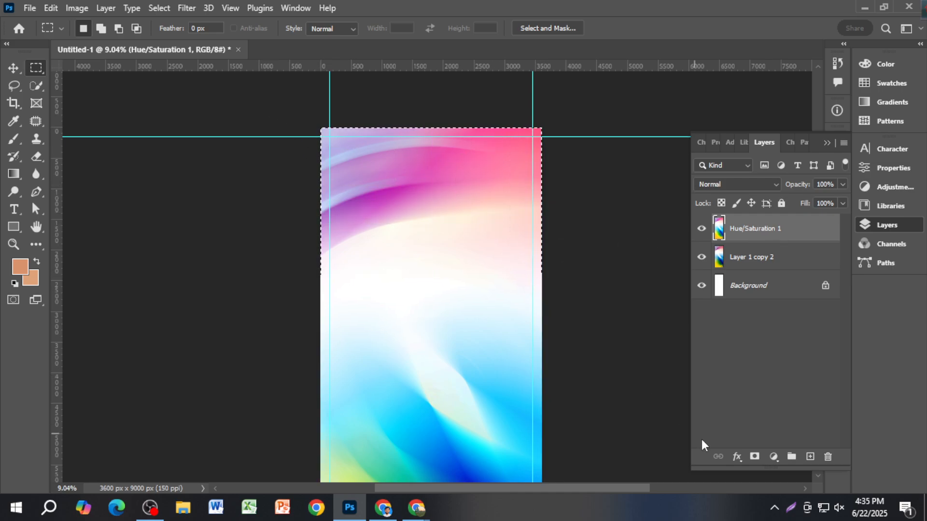
Try a Brightness/Contrast adjustment on the selection, then undo it.
click(773, 456)
click(809, 265)
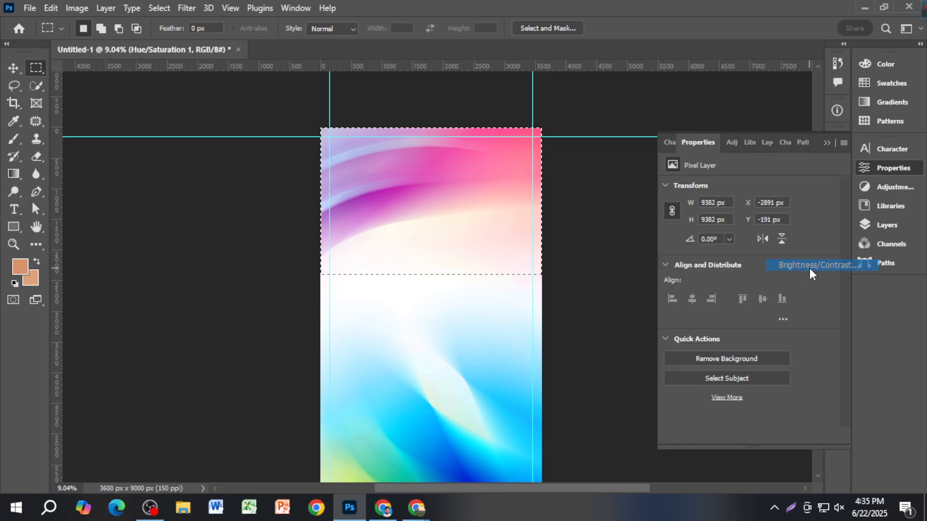
key(ctrl+z)
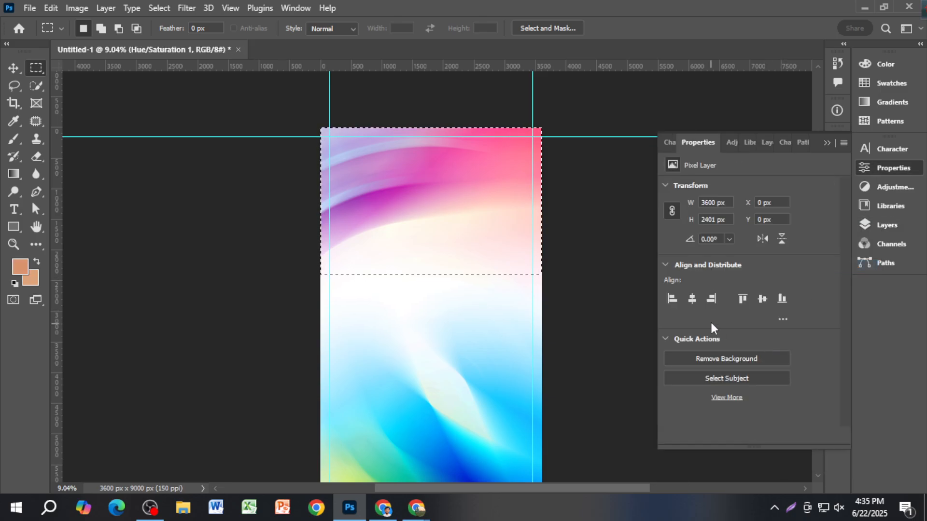
click(827, 144)
click(883, 225)
Add a Hue/Saturation adjustment to the top band, pushing Saturation up to about +83.
click(774, 456)
click(817, 323)
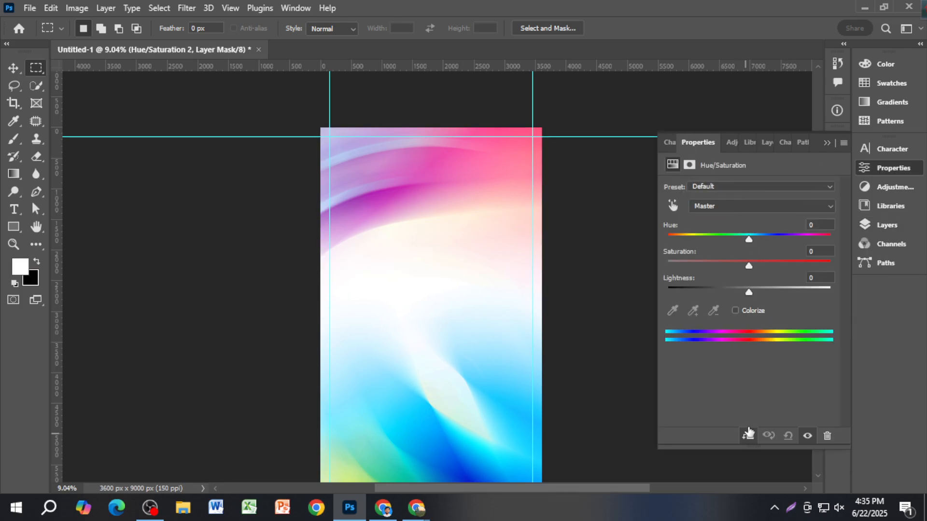
mouse_move(749, 266)
mouse_down()
mouse_move(760, 269)
mouse_move(738, 275)
mouse_move(775, 277)
mouse_move(760, 268)
mouse_move(788, 235)
mouse_move(803, 241)
mouse_move(713, 251)
mouse_move(763, 256)
mouse_up()
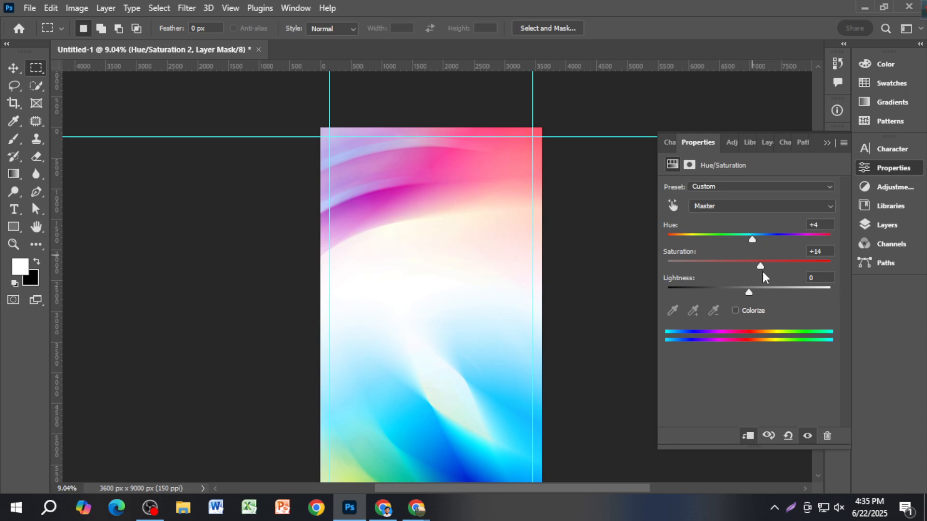
mouse_move(746, 291)
mouse_down()
mouse_move(735, 292)
mouse_move(752, 293)
mouse_up()
mouse_move(758, 264)
mouse_down()
mouse_move(722, 262)
mouse_move(772, 265)
mouse_up()
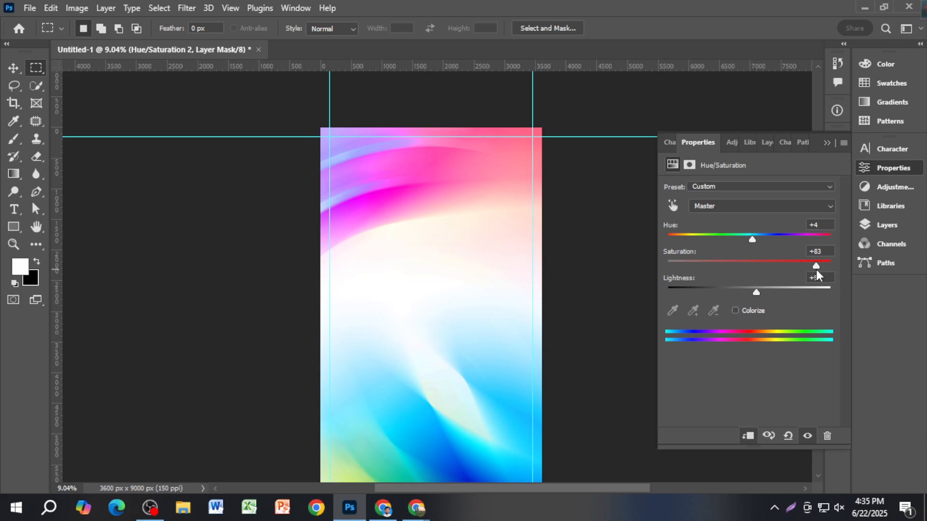
click(826, 142)
Return to the Move tool, deselect, and switch over to the browser.
click(13, 68)
click(125, 184)
scroll(248, 222, down, 4)
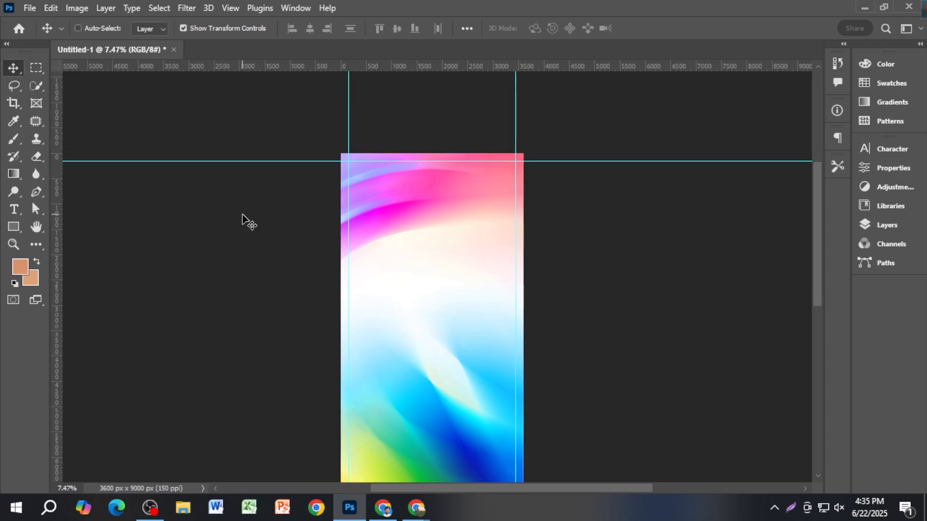
scroll(242, 216, down, 1)
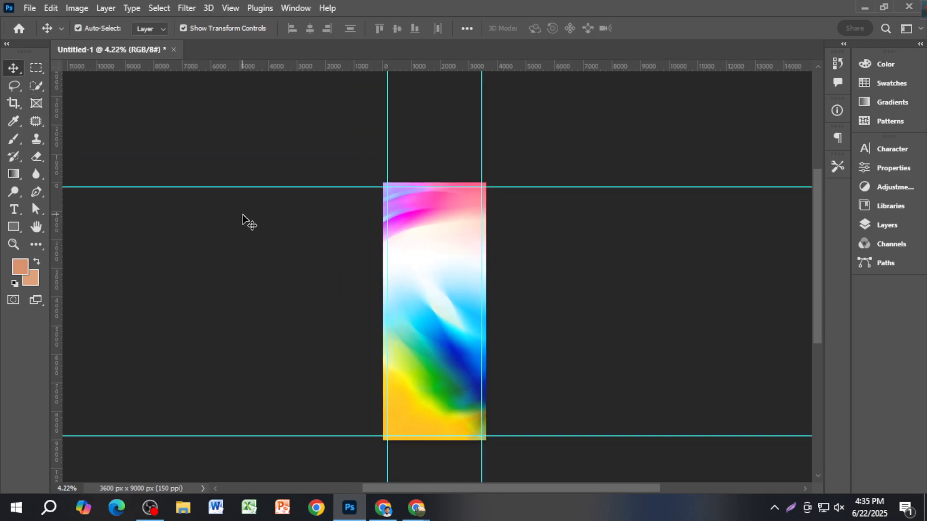
scroll(251, 220, up, 2)
scroll(252, 222, down, 1)
key(alt+Tab)
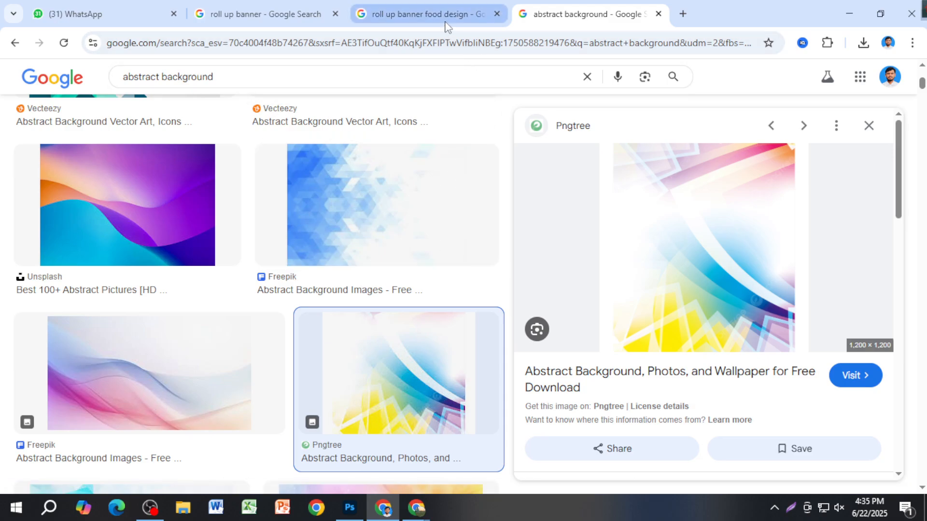
Copy the Dribbble restaurant roll-up banner preview from the 'roll up banner food design' results.
mouse_move(446, 25)
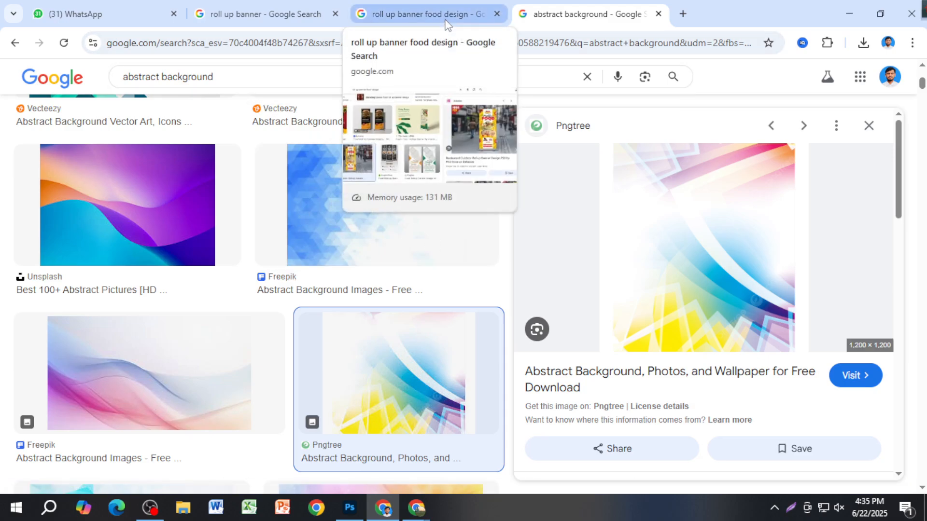
click(445, 21)
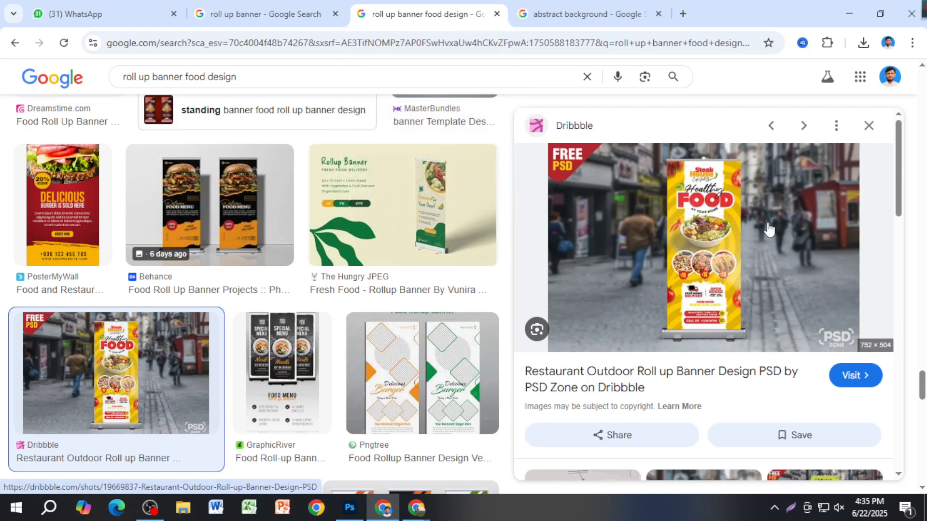
right_click(706, 209)
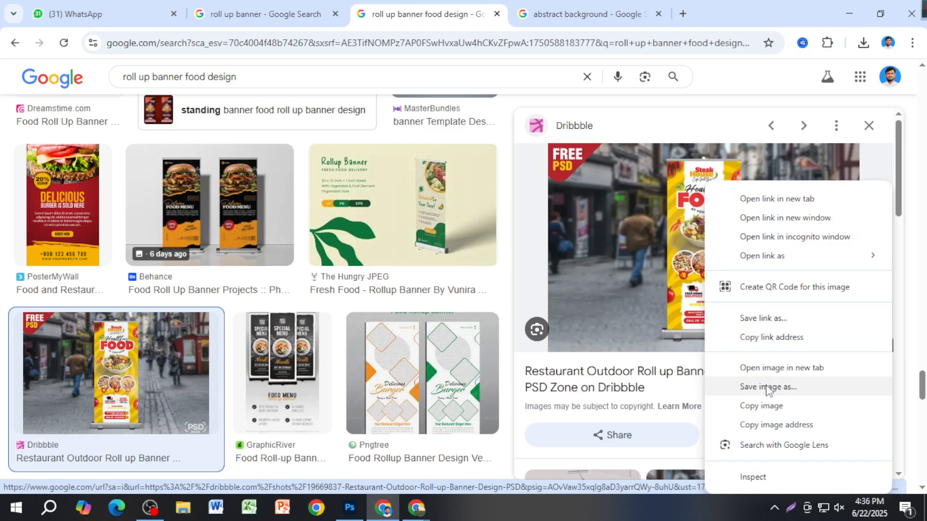
click(767, 387)
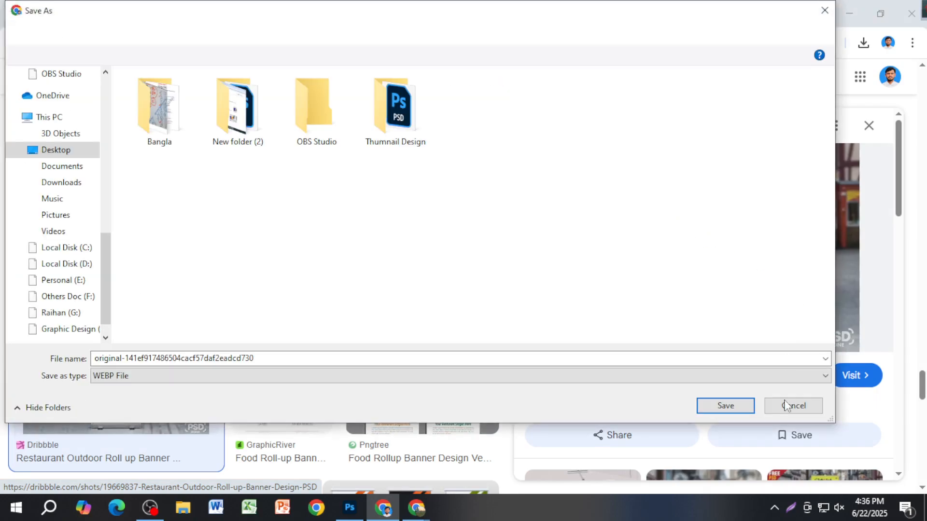
click(786, 404)
right_click(561, 289)
click(616, 406)
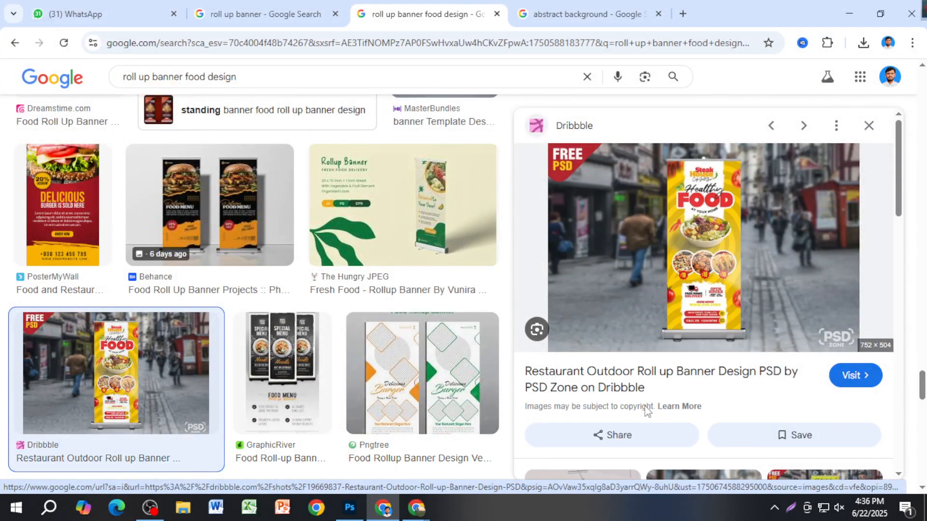
click(349, 507)
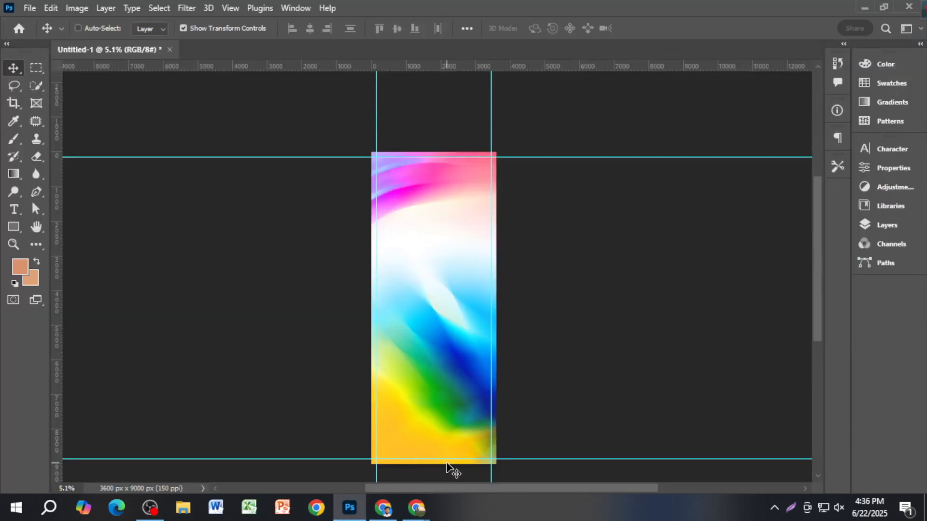
Paste the copied food banner mockup into a new 752×504 px document and inspect it.
key(ctrl+n)
click(723, 459)
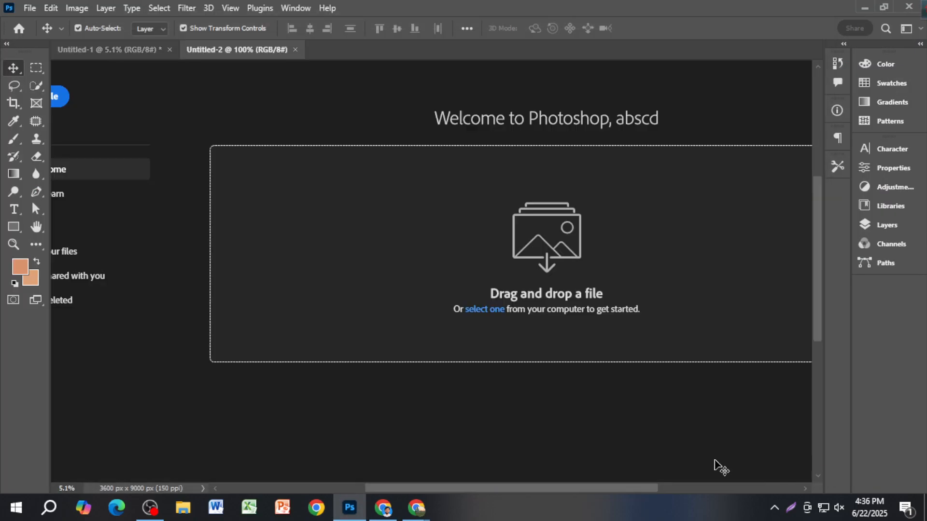
key(ctrl+v)
key(ctrl+plus)
key(ctrl+plus)
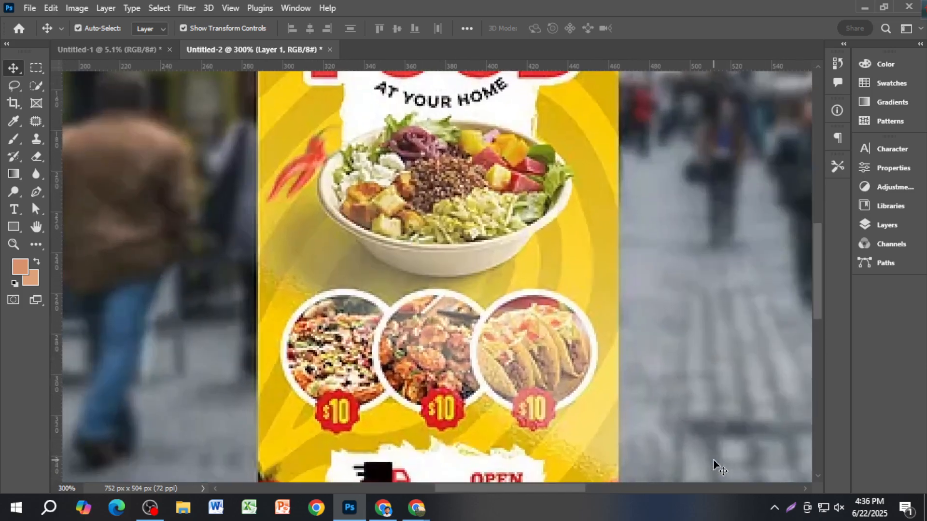
scroll(596, 379, down, 10)
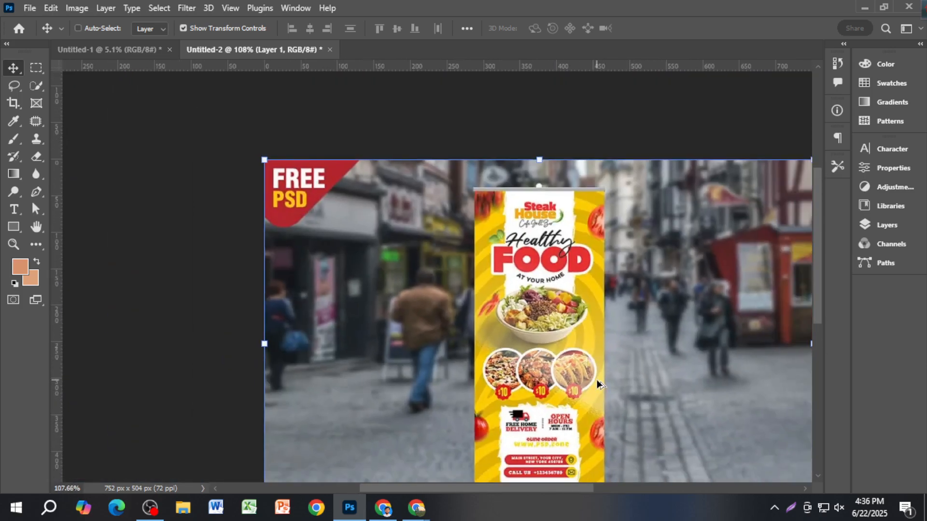
drag(610, 390, 543, 336)
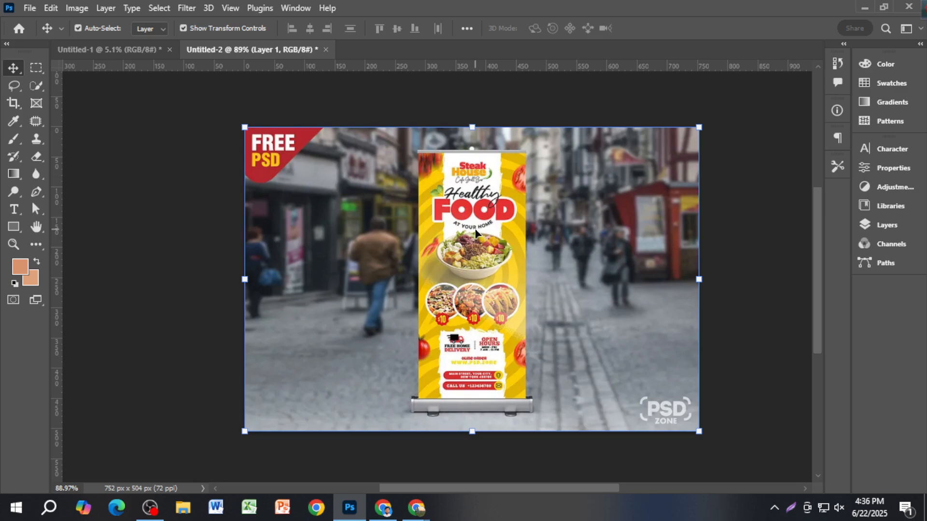
key(ctrl+1)
key(alt+Tab)
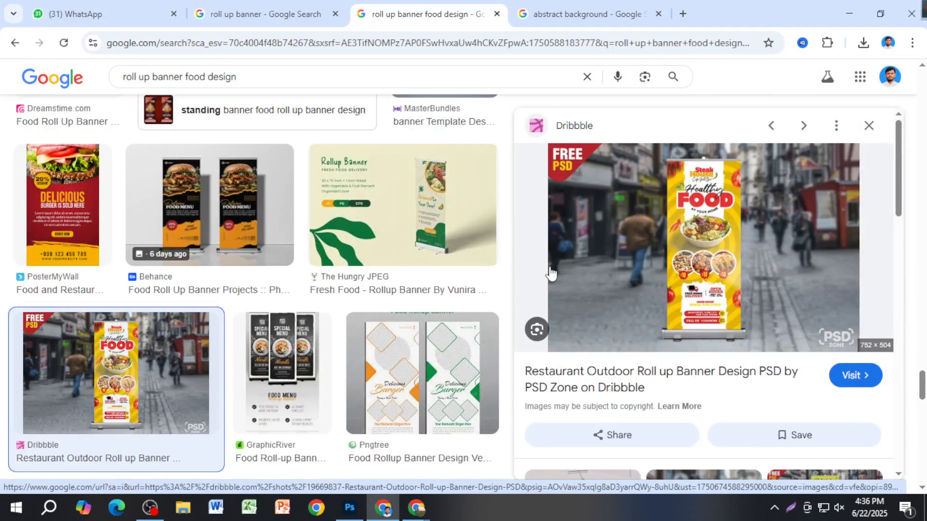
Search Google Images for 'vector brush' in a new Chrome tab.
key(ctrl+t)
click(600, 37)
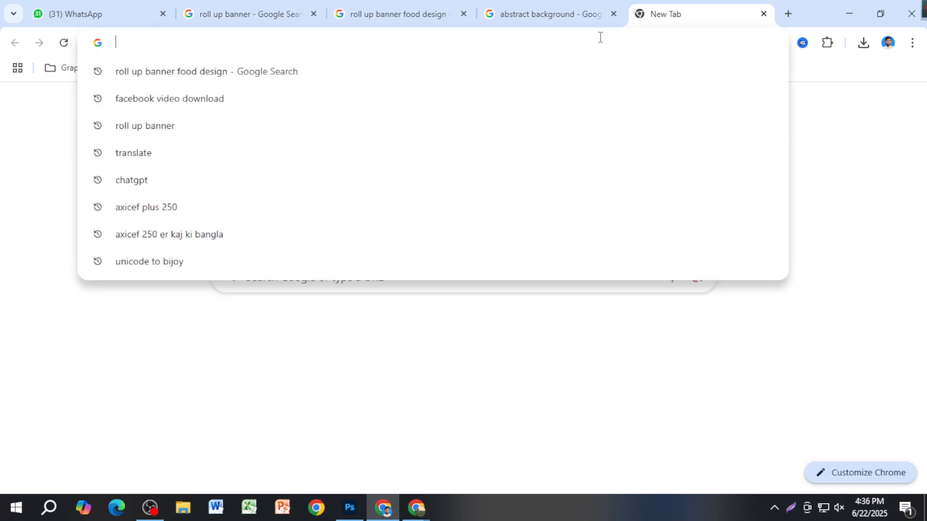
text(br)
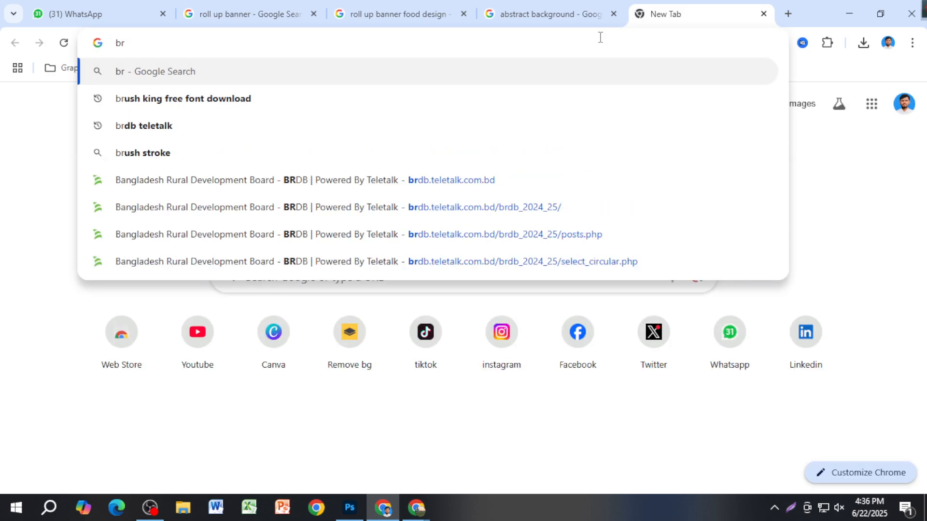
text(ush)
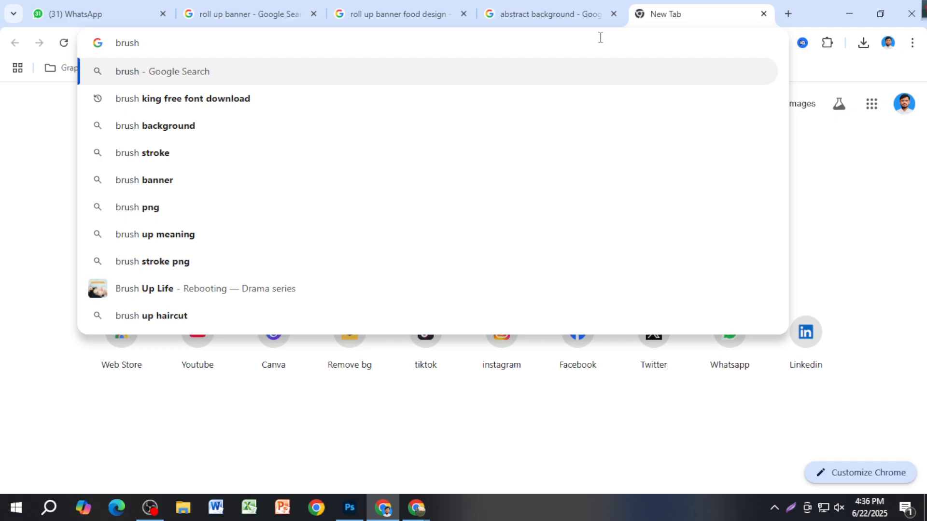
key(BackSpace)
key(BackSpace)
key(BackSpace)
key(BackSpace)
key(BackSpace)
key(BackSpace)
text(vactort)
key(BackSpace)
key(BackSpace)
text(ba)
key(BackSpace)
text(r)
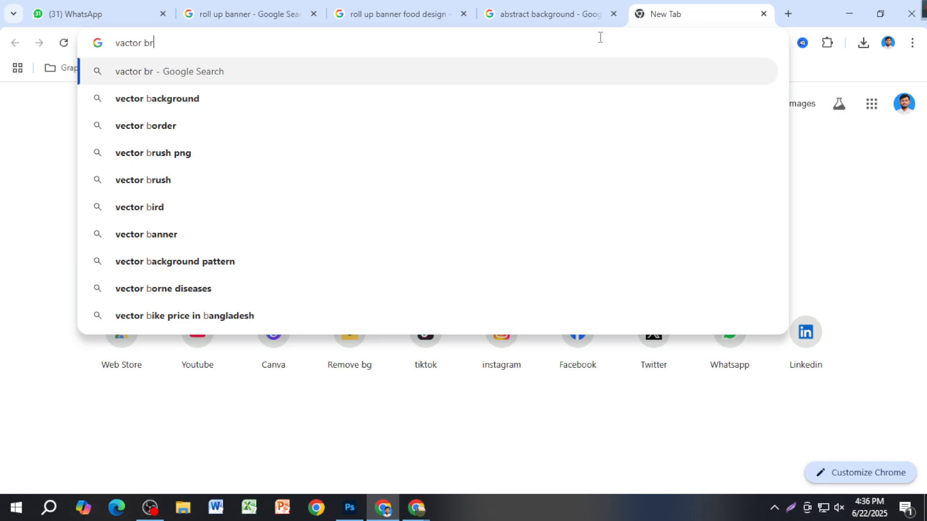
text(ush)
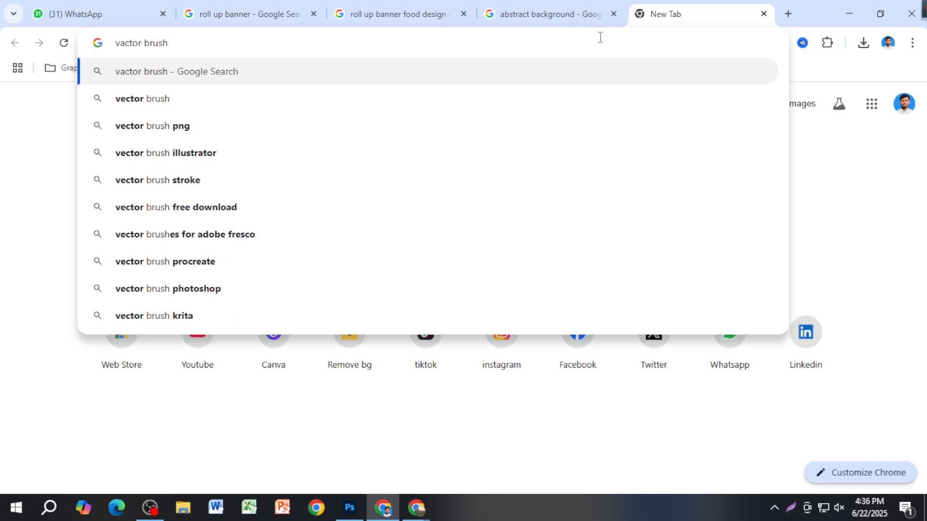
key(Return)
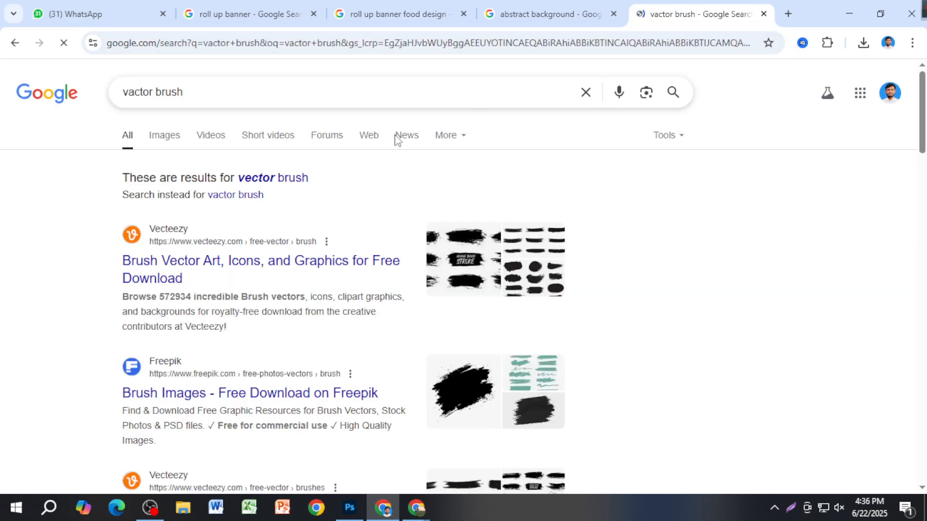
click(168, 141)
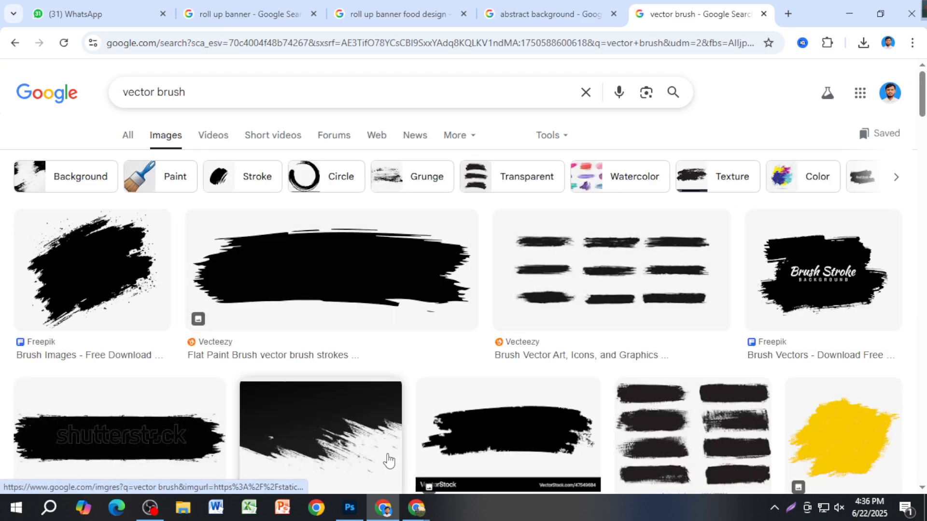
click(352, 506)
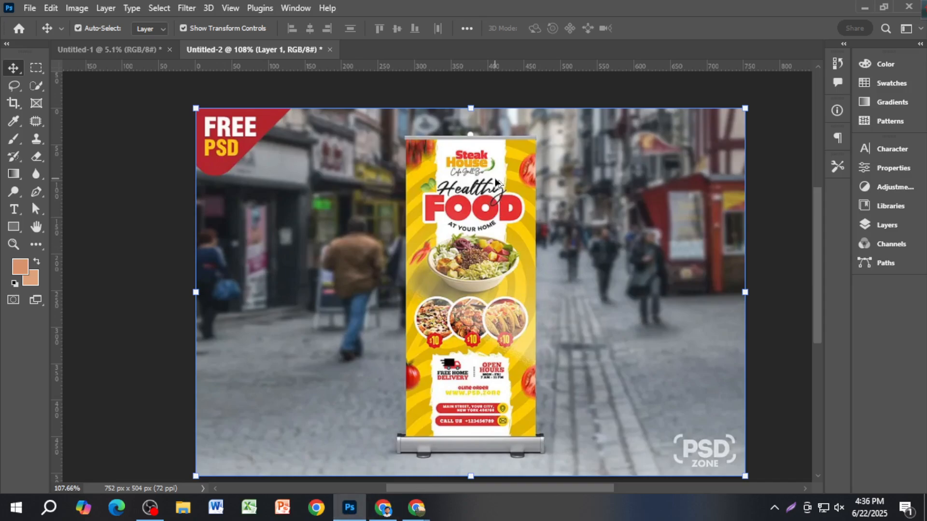
Zoom in and out on the banner mockup, then go back to the vector brush results.
scroll(494, 179, up, 4)
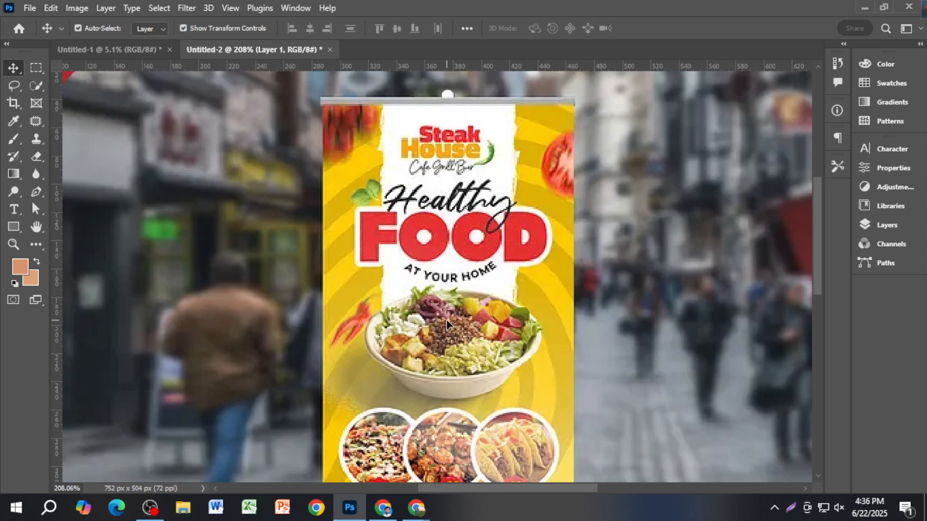
scroll(446, 323, down, 2)
scroll(450, 309, down, 2)
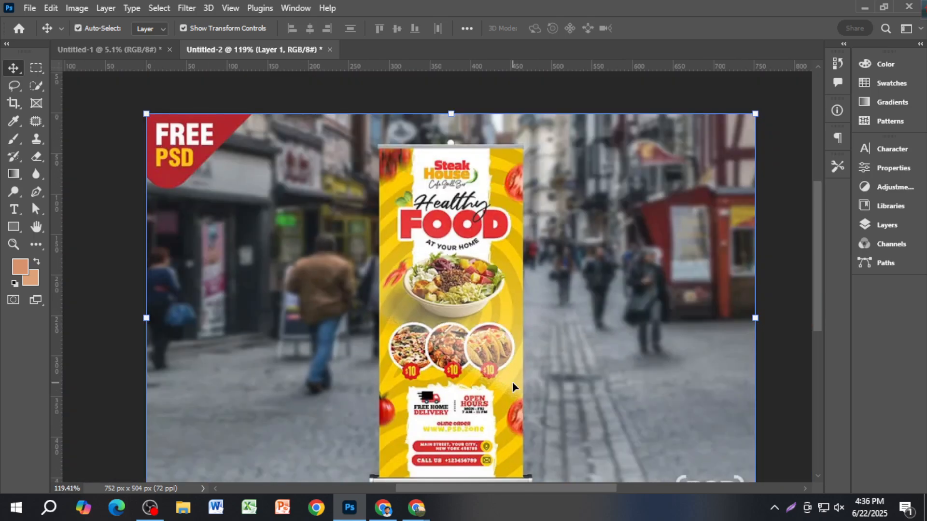
key(alt+Tab)
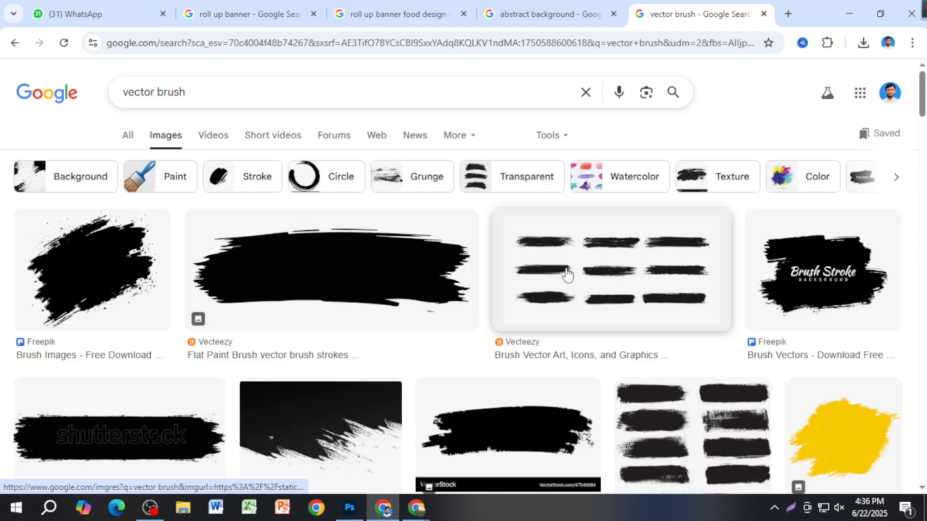
key(alt+Tab)
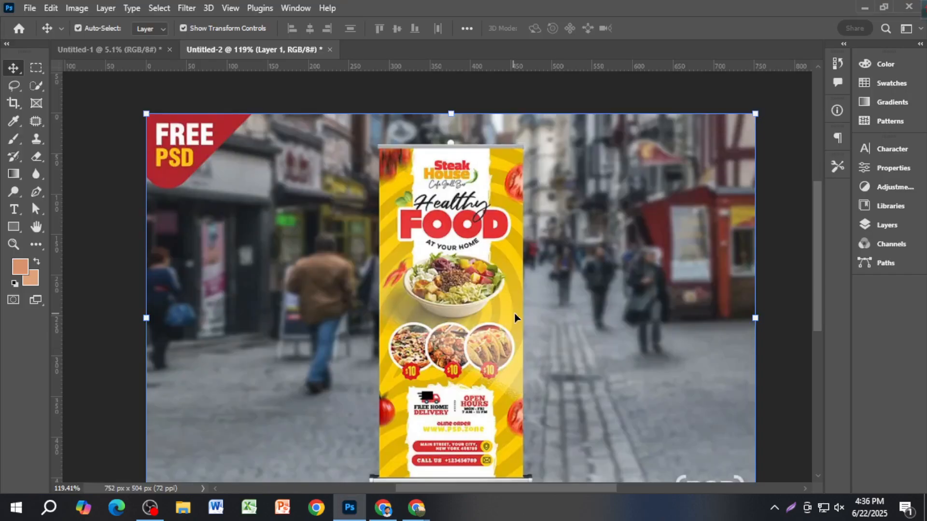
key(alt+Tab)
scroll(455, 317, down, 10)
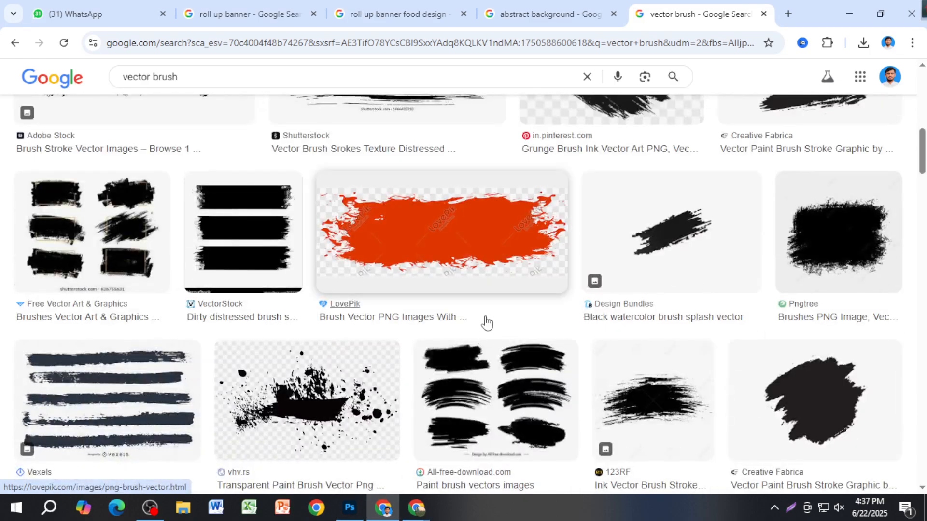
Browse the vector brush image results, previewing two red paint-stroke images.
scroll(491, 325, down, 4)
scroll(273, 337, down, 7)
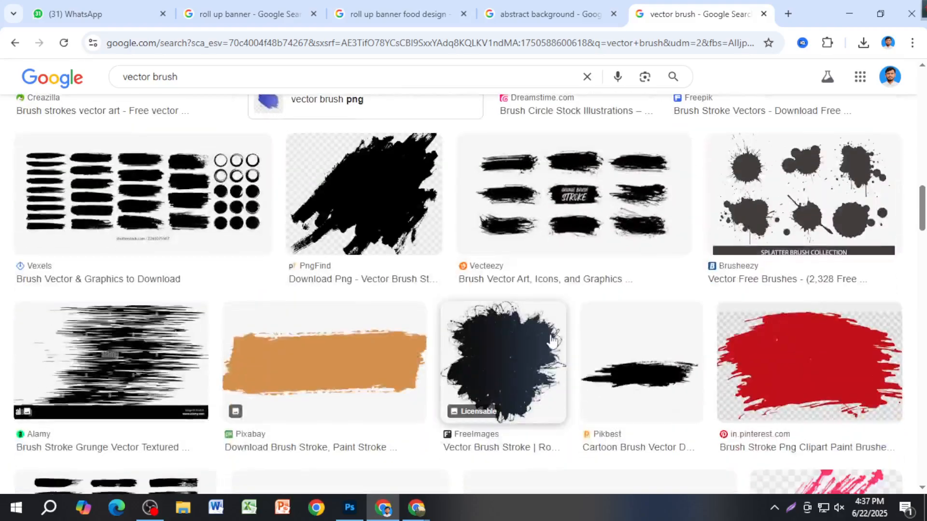
scroll(466, 369, down, 10)
scroll(466, 369, down, 20)
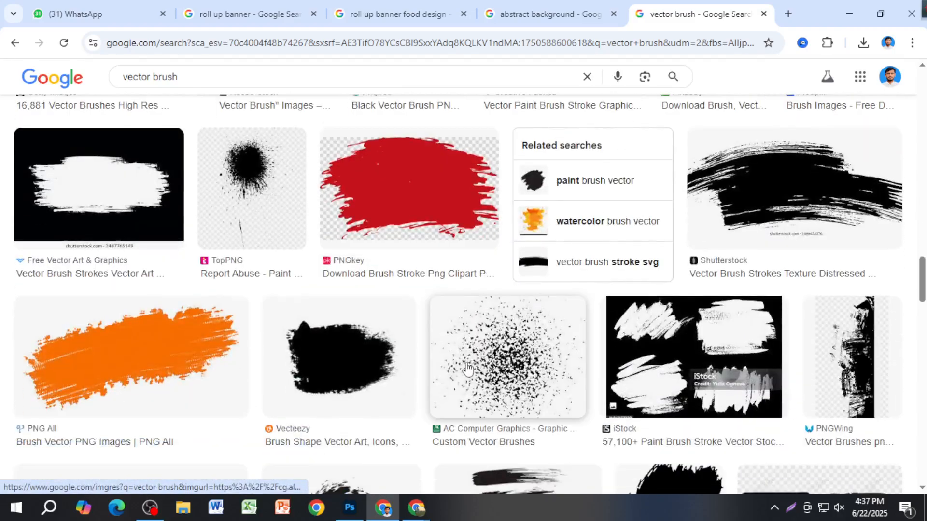
scroll(464, 369, down, 20)
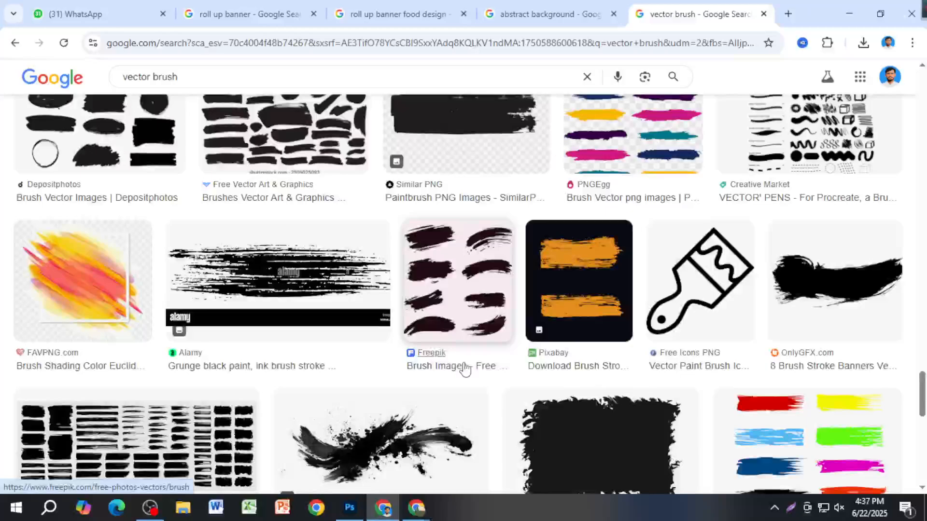
scroll(851, 338, up, 7)
scroll(420, 399, down, 5)
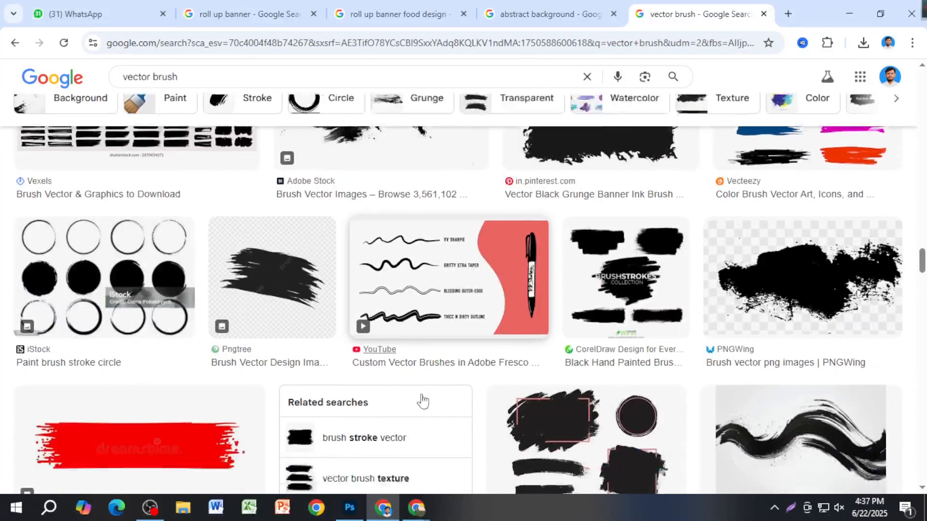
scroll(408, 371, down, 2)
scroll(408, 371, down, 8)
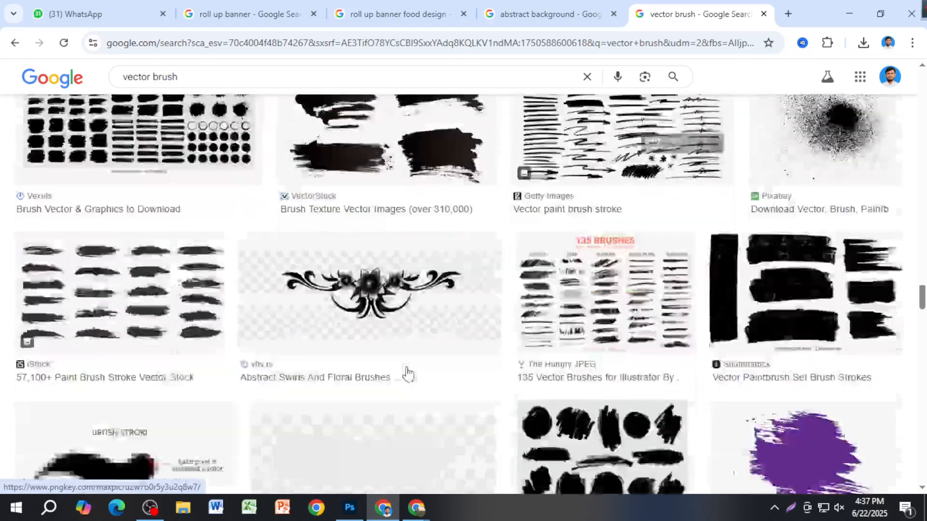
scroll(407, 374, down, 4)
scroll(408, 374, down, 7)
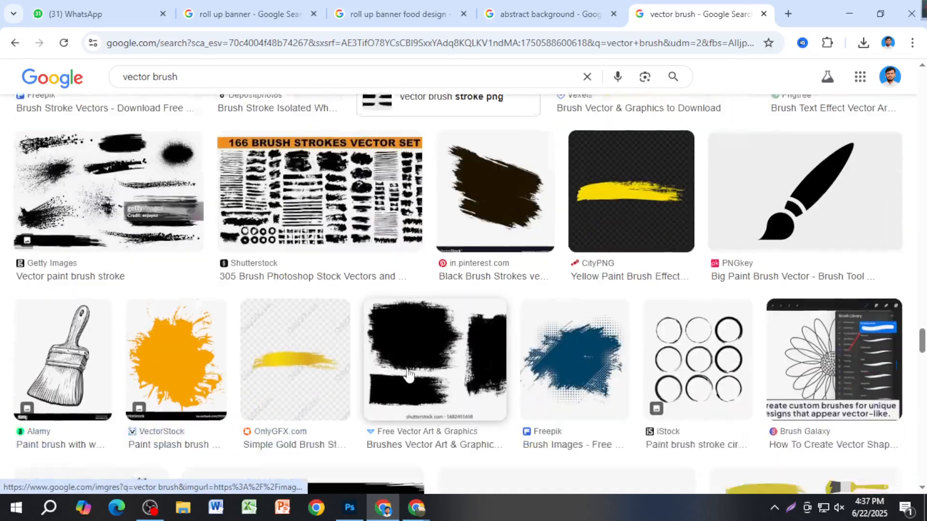
scroll(408, 376, down, 4)
scroll(408, 378, down, 3)
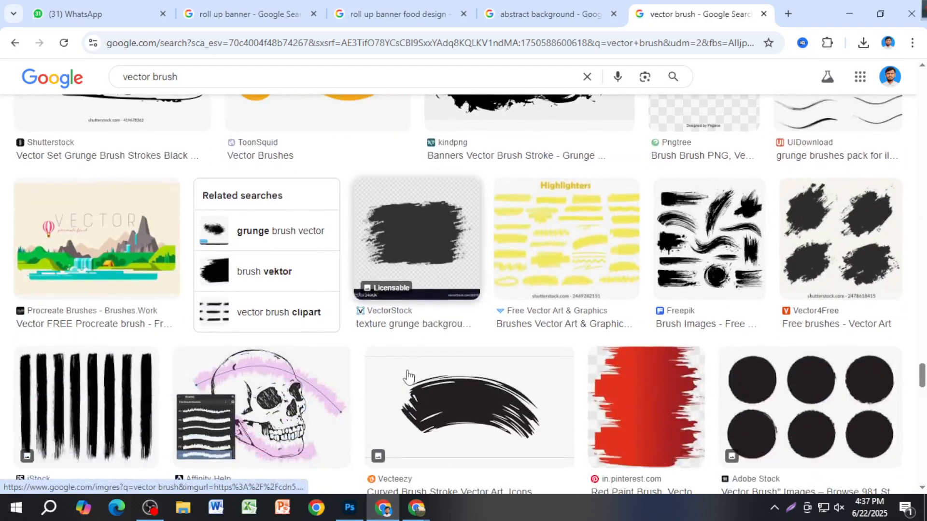
scroll(407, 379, up, 15)
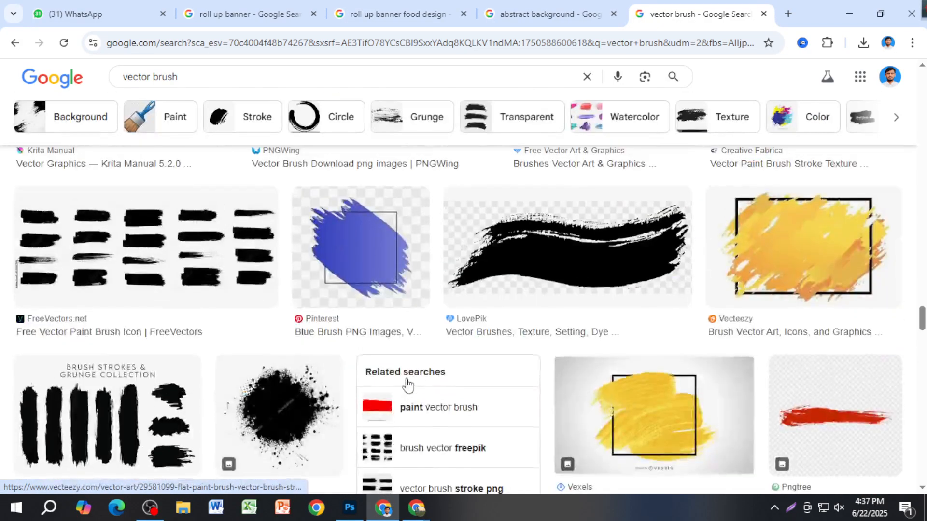
scroll(406, 369, up, 5)
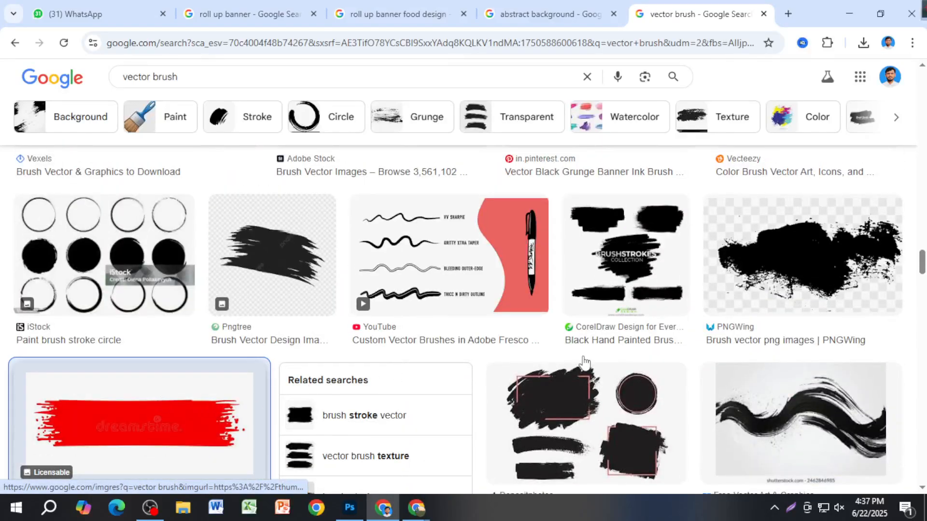
click(174, 406)
scroll(685, 358, down, 6)
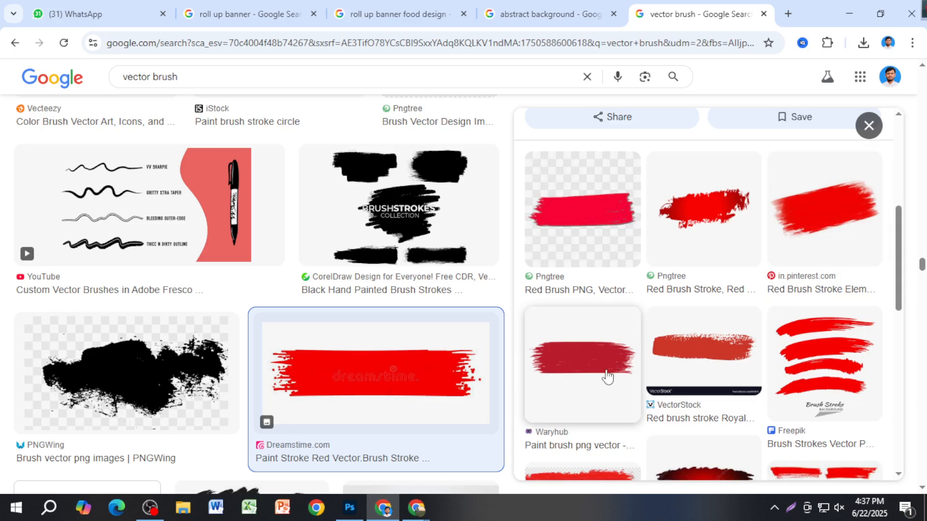
scroll(609, 373, down, 4)
scroll(633, 386, down, 5)
scroll(635, 391, up, 8)
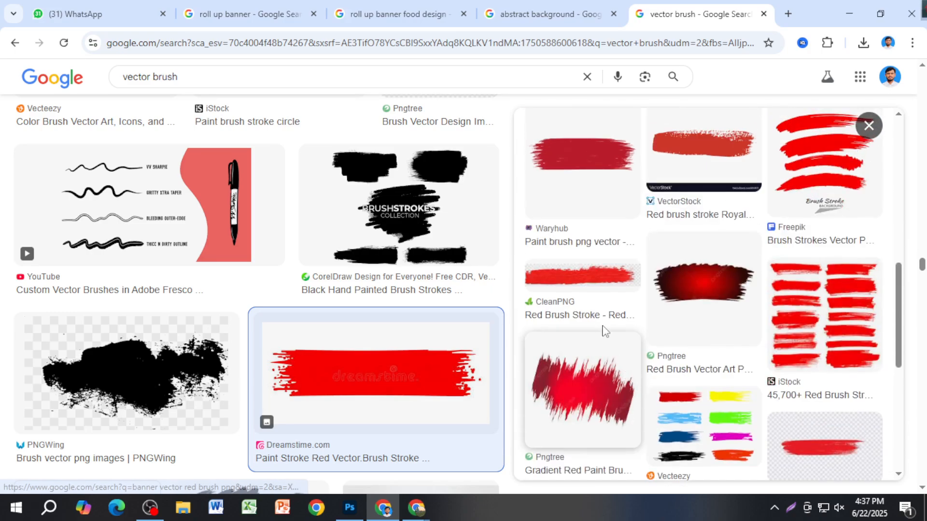
click(603, 308)
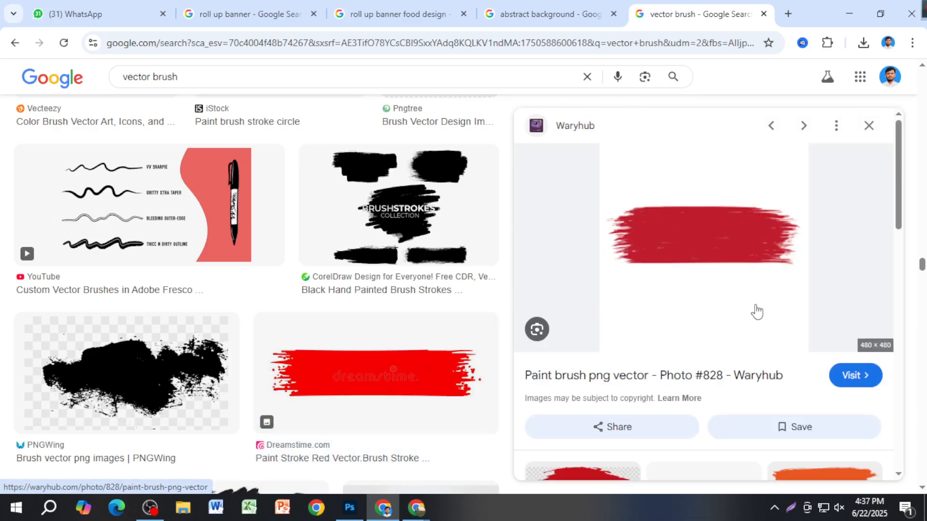
click(870, 127)
Keep scrolling the results and preview the red Dreamstime paint stroke.
scroll(429, 295, down, 10)
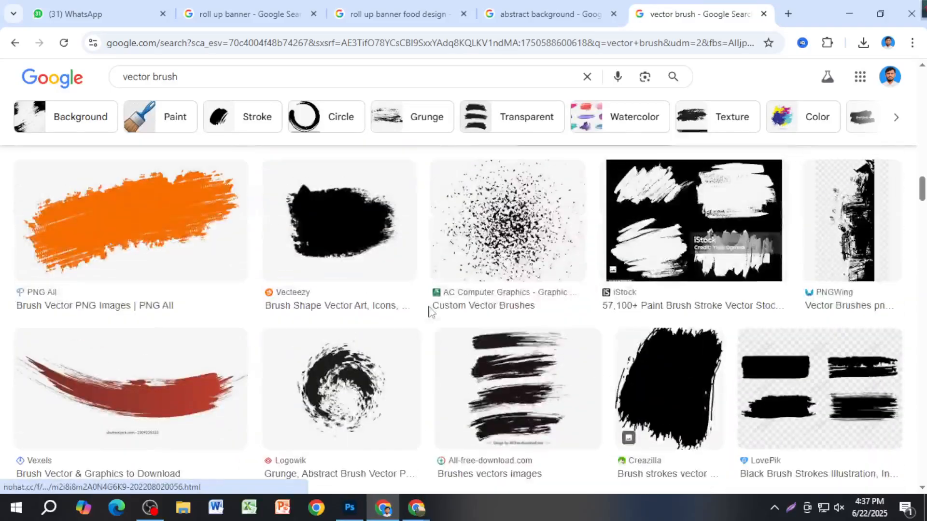
scroll(430, 319, up, 10)
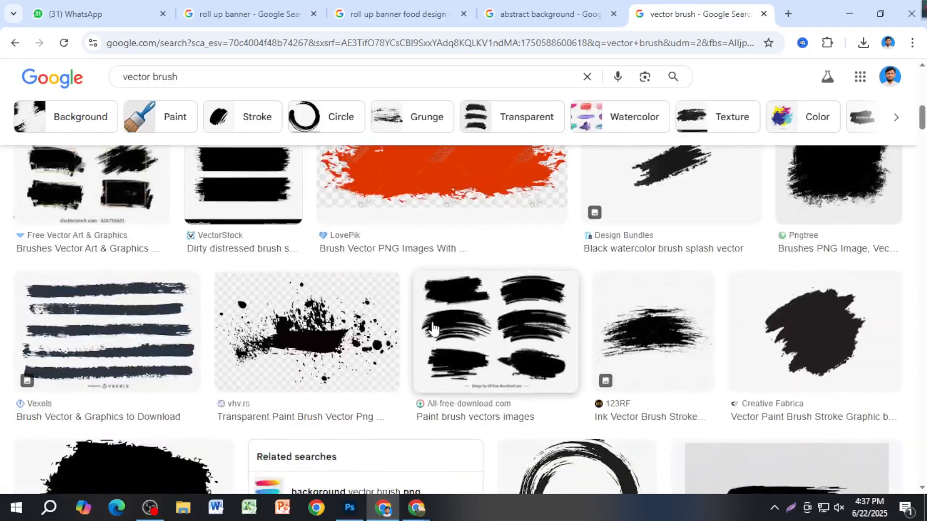
scroll(433, 328, up, 6)
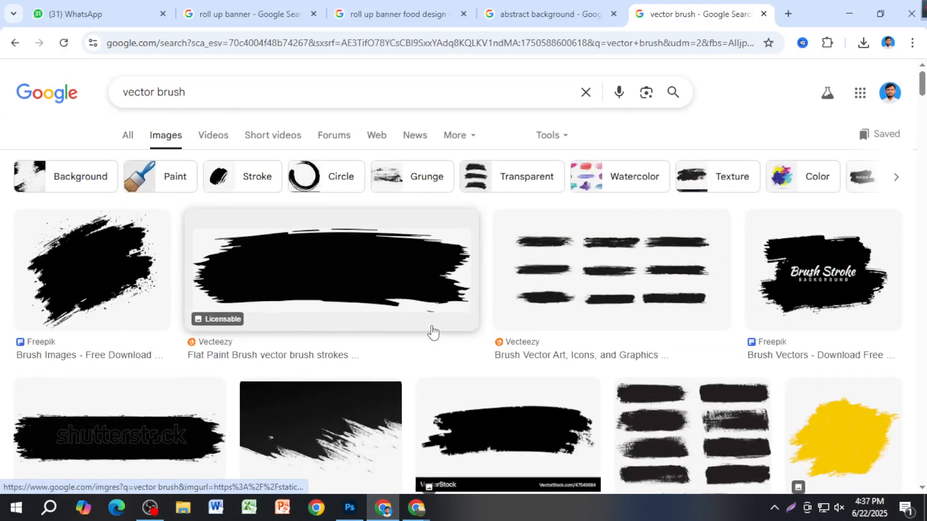
scroll(376, 351, down, 3)
scroll(415, 348, up, 3)
scroll(435, 345, down, 4)
scroll(434, 346, down, 10)
scroll(430, 351, up, 3)
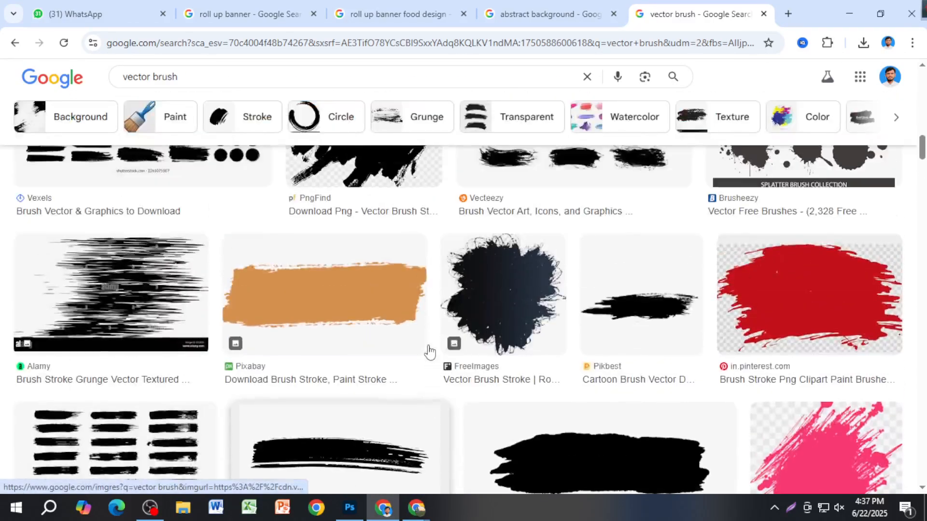
scroll(427, 350, down, 10)
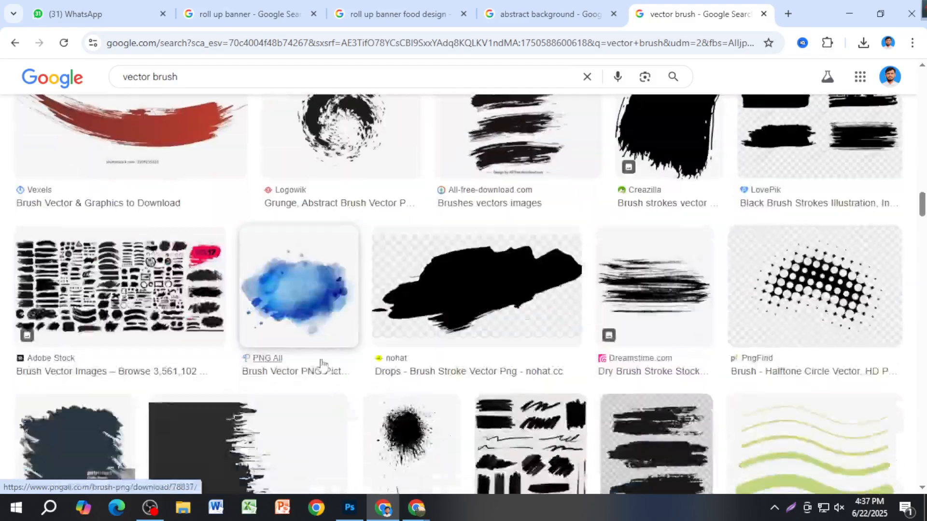
scroll(329, 364, down, 15)
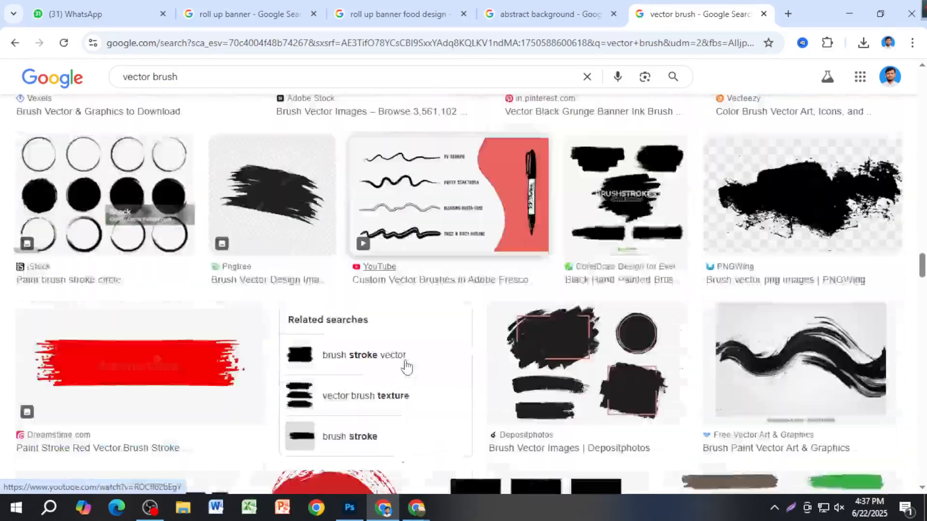
scroll(406, 367, down, 6)
scroll(338, 338, up, 6)
click(230, 363)
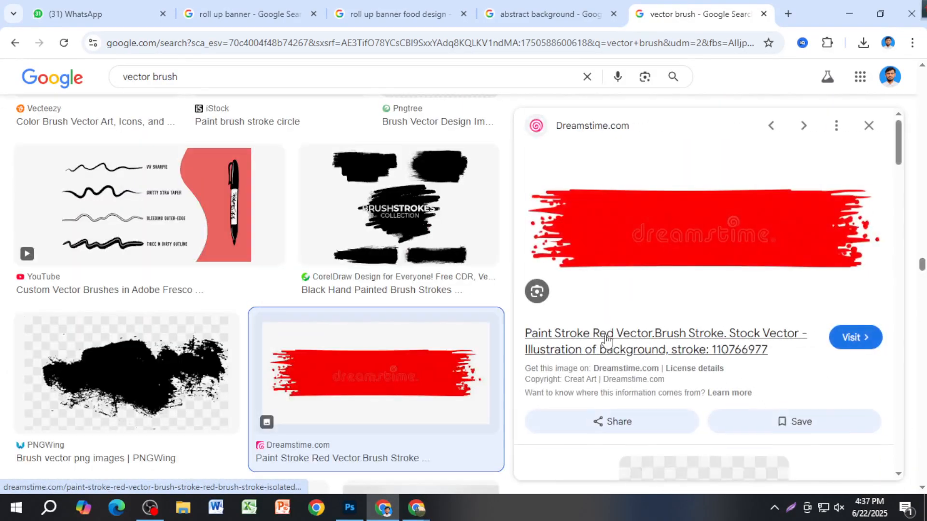
scroll(706, 307, down, 5)
scroll(716, 304, up, 5)
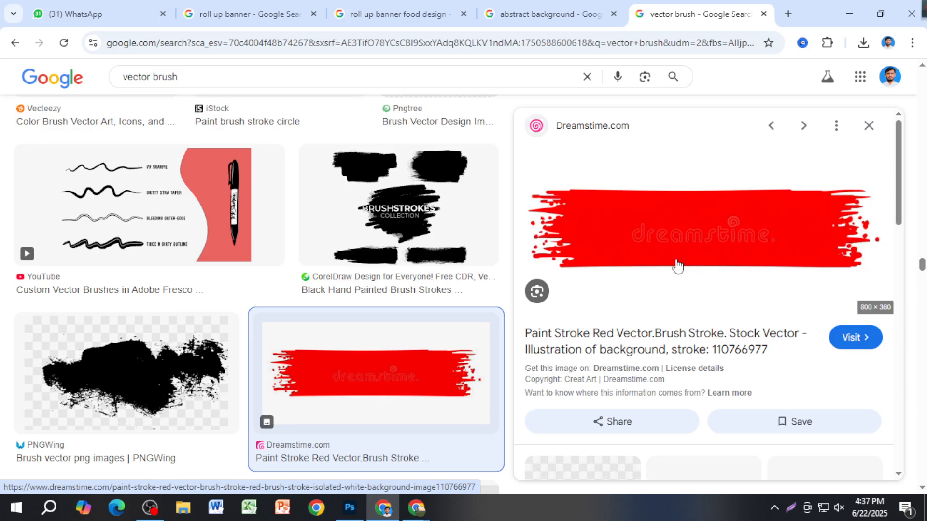
scroll(679, 299, down, 5)
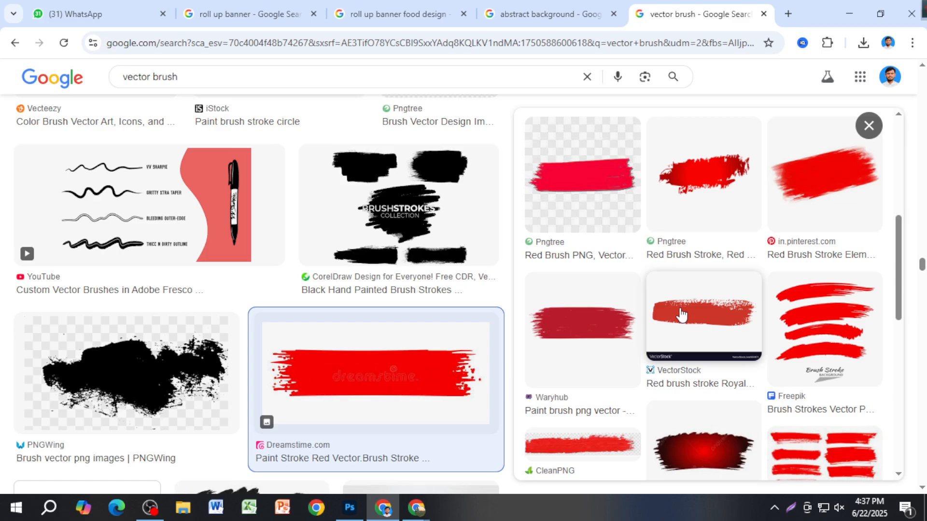
scroll(681, 315, down, 10)
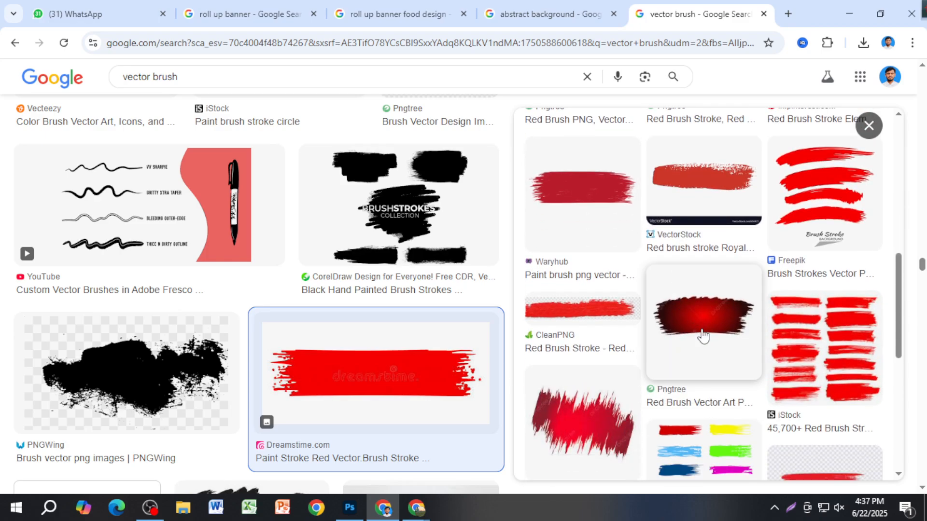
scroll(723, 343, up, 10)
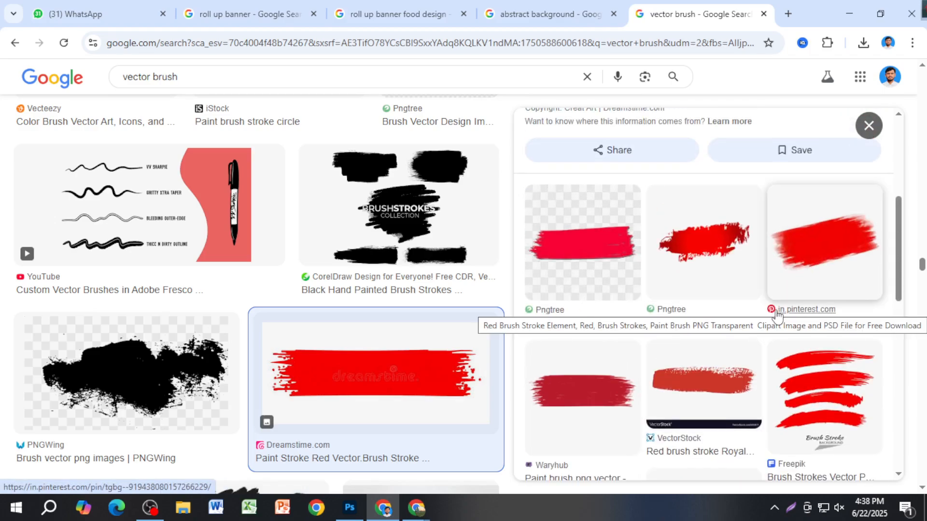
scroll(439, 362, down, 8)
scroll(444, 366, down, 10)
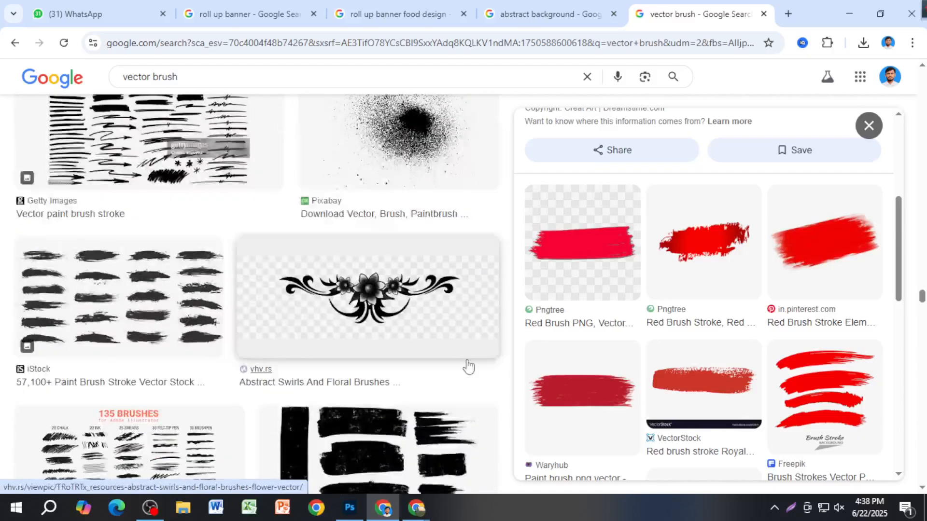
scroll(690, 376, down, 6)
scroll(681, 378, down, 5)
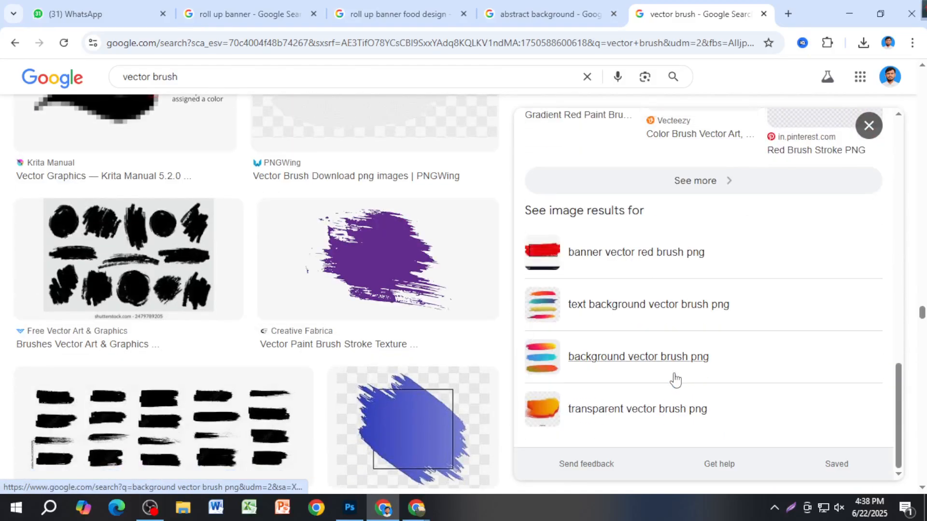
scroll(450, 404, down, 10)
scroll(355, 424, down, 10)
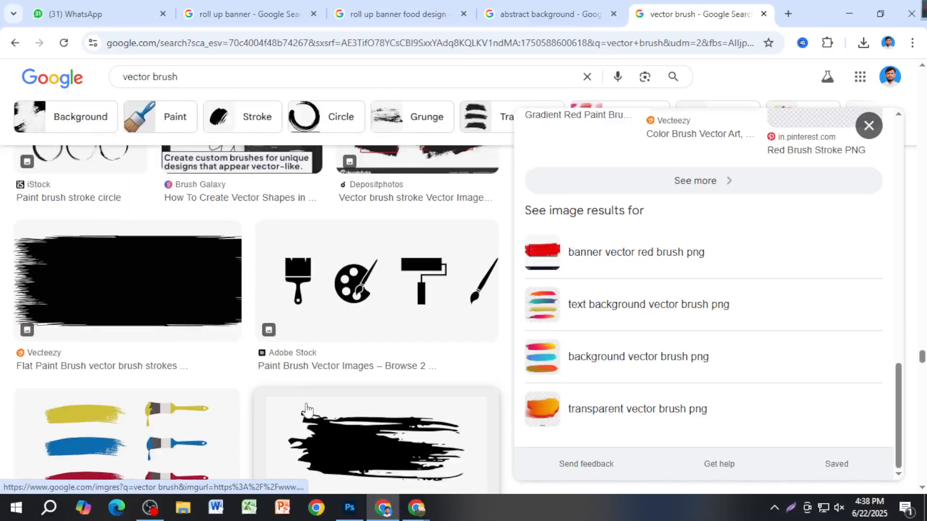
Preview the Vecteezy flat black brush stroke and copy it to the clipboard.
click(201, 318)
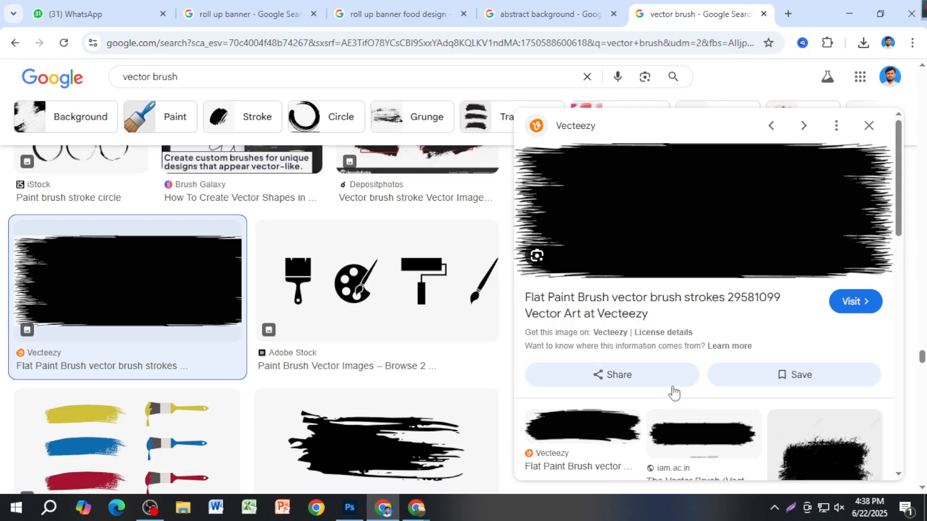
scroll(676, 393, down, 5)
scroll(665, 393, down, 10)
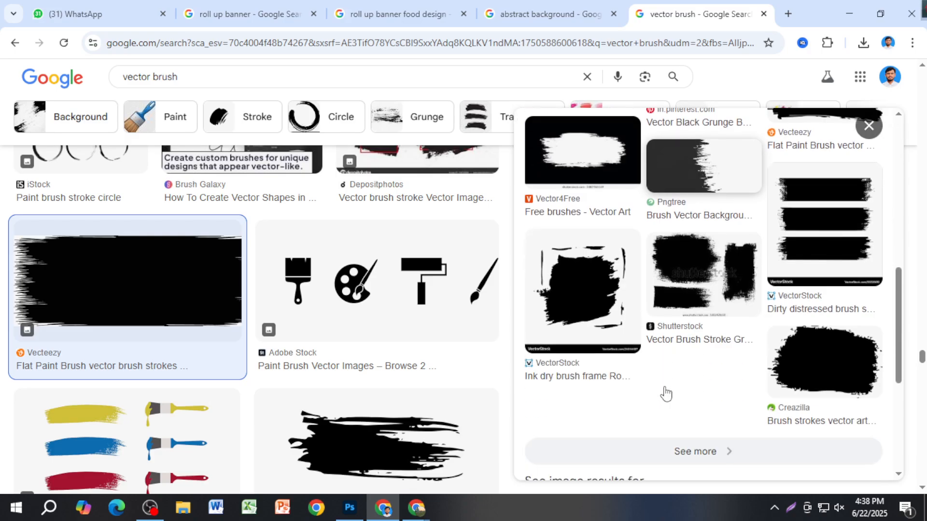
click(255, 79)
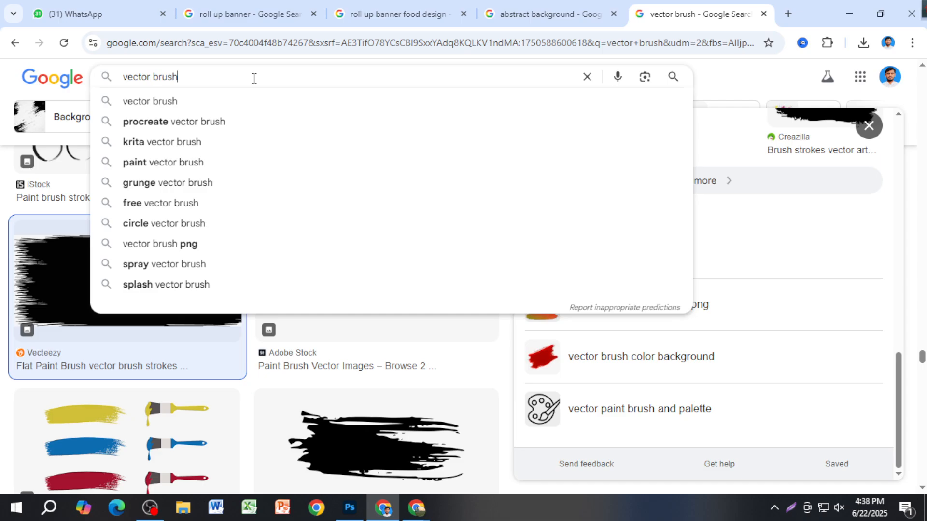
key(Return)
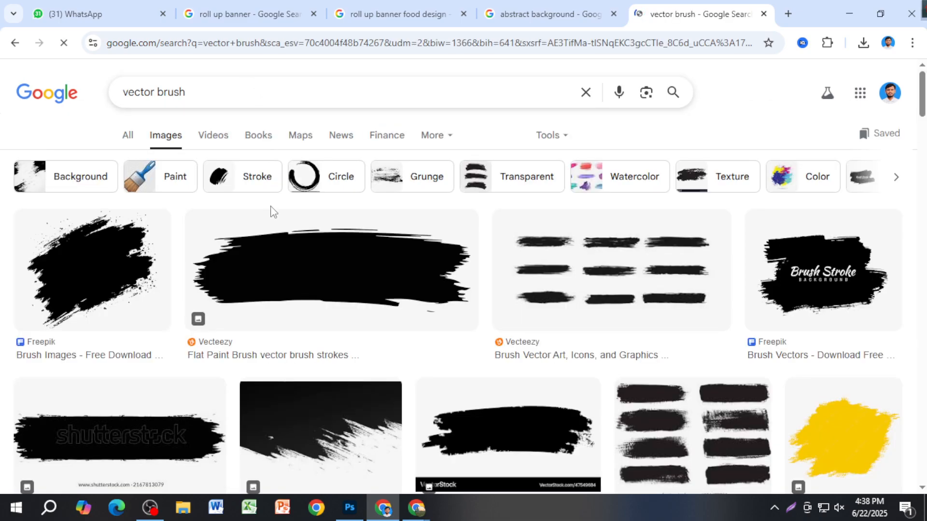
click(289, 276)
scroll(725, 322, down, 5)
scroll(726, 324, up, 5)
right_click(720, 309)
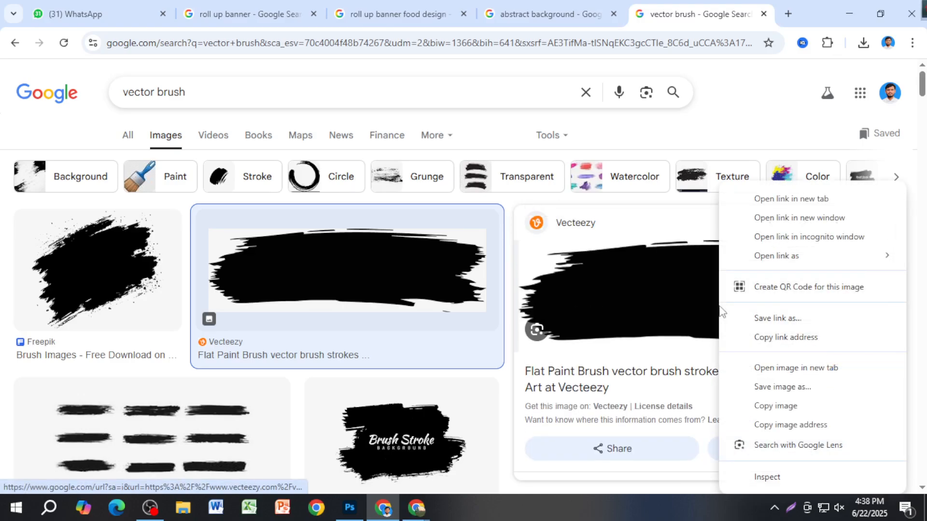
click(826, 409)
Copy 'The Vector Brush' black stroke image instead.
scroll(735, 379, down, 6)
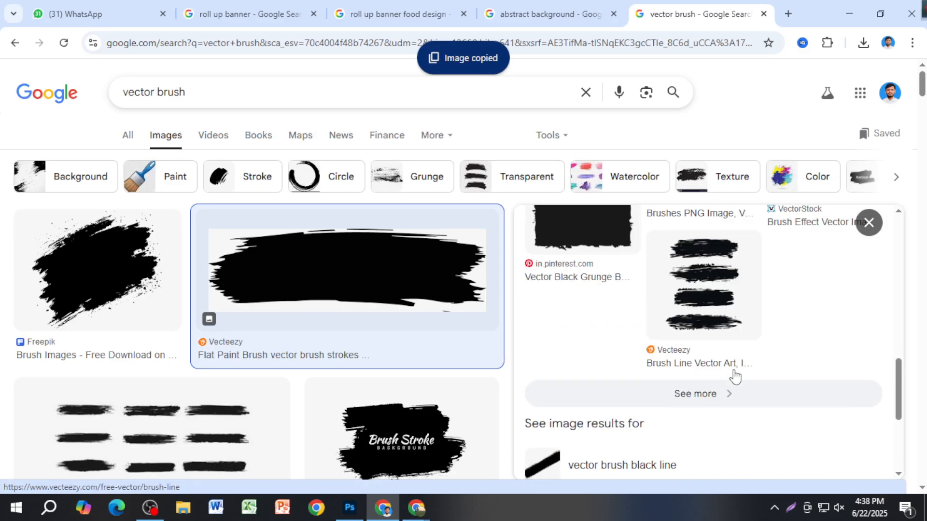
scroll(735, 376, up, 3)
click(611, 410)
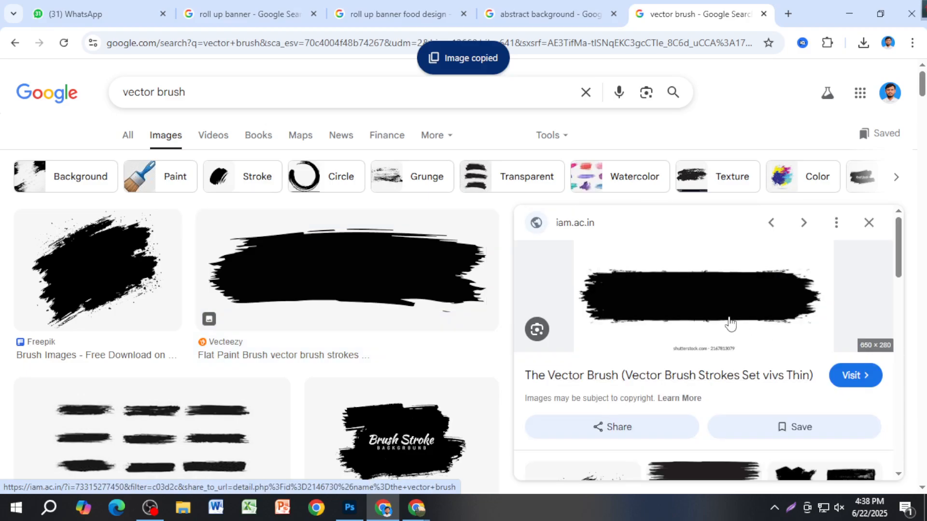
right_click(697, 304)
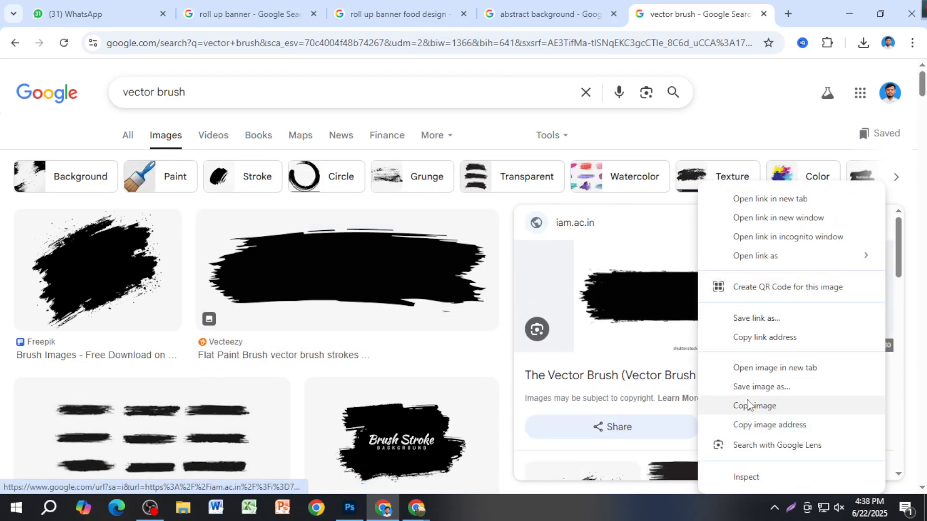
click(754, 406)
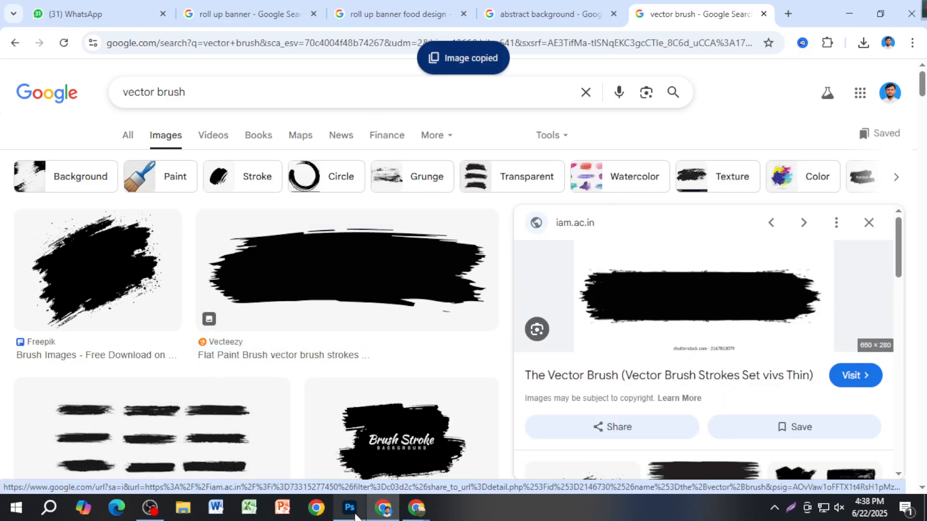
Paste the copied stroke into a new 650 × 280 px document and delete the shutterstock caption.
click(356, 516)
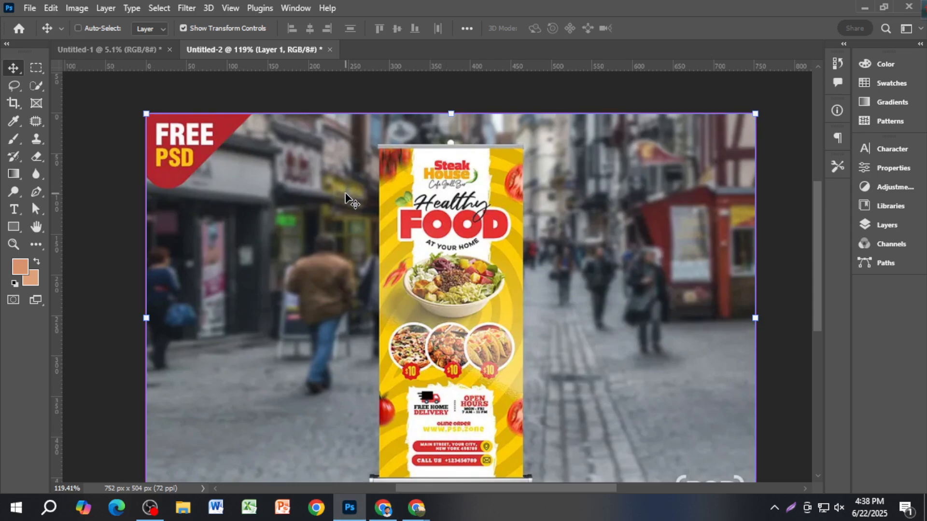
key(ctrl+n)
click(730, 467)
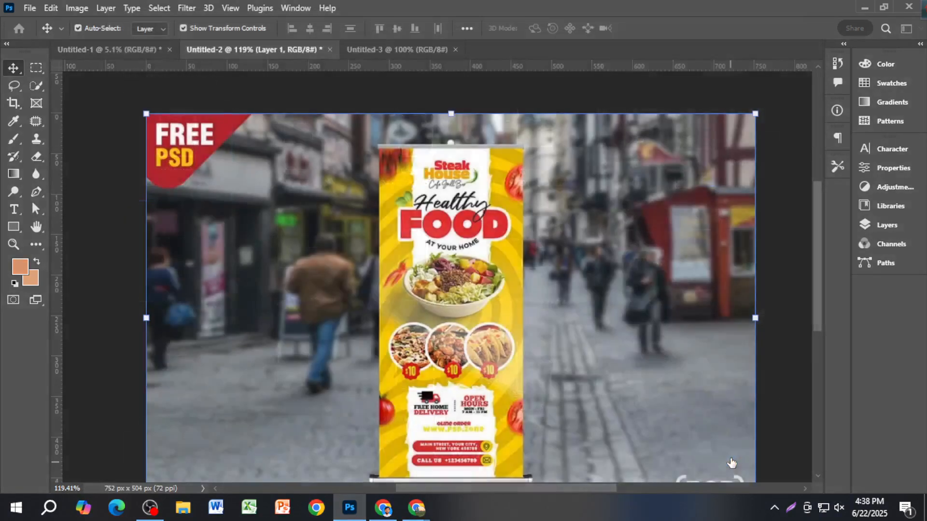
key(ctrl+v)
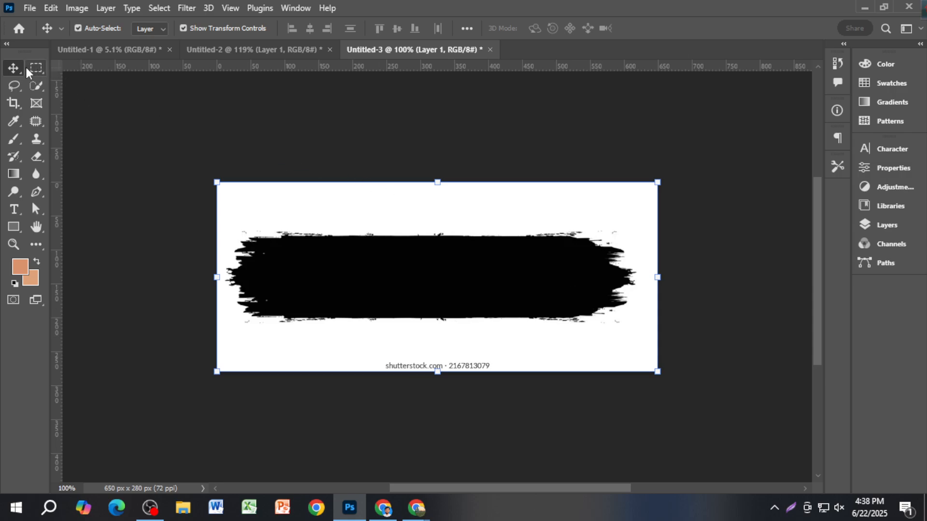
click(35, 68)
drag(317, 346, 610, 421)
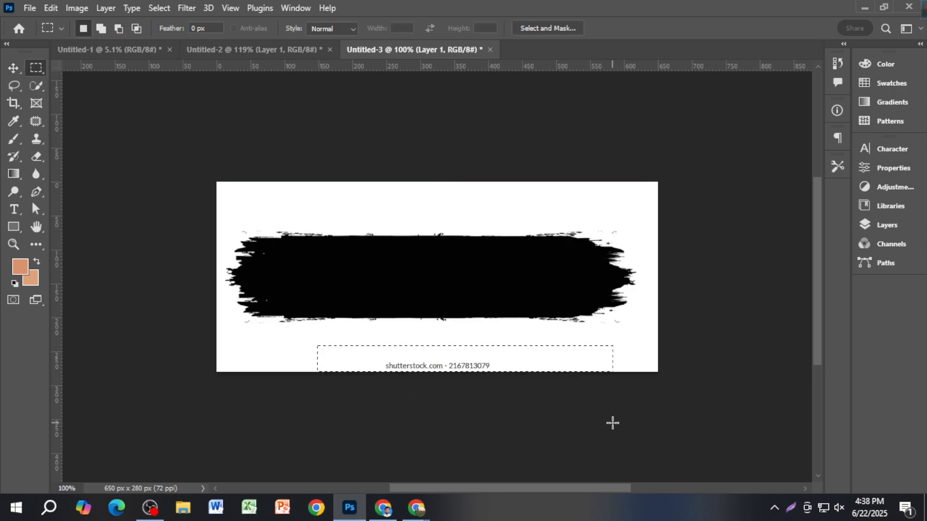
key(Delete)
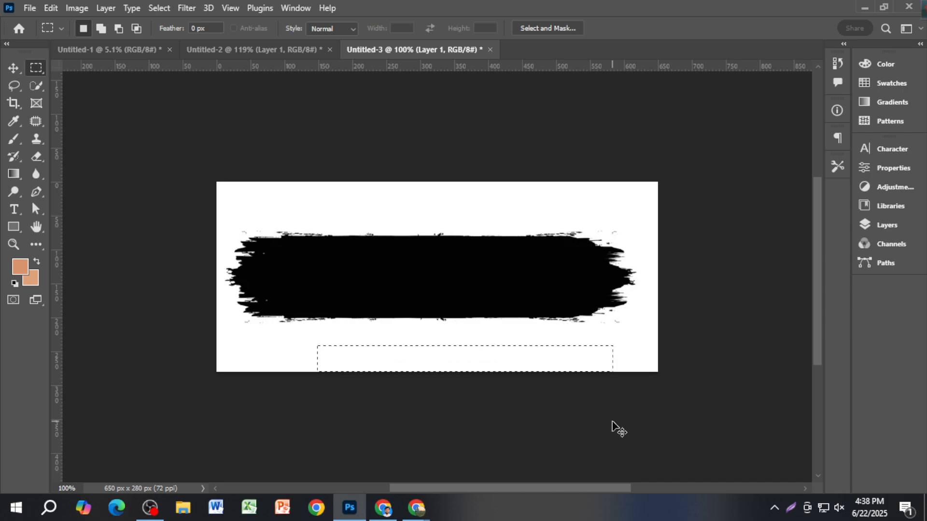
click(13, 68)
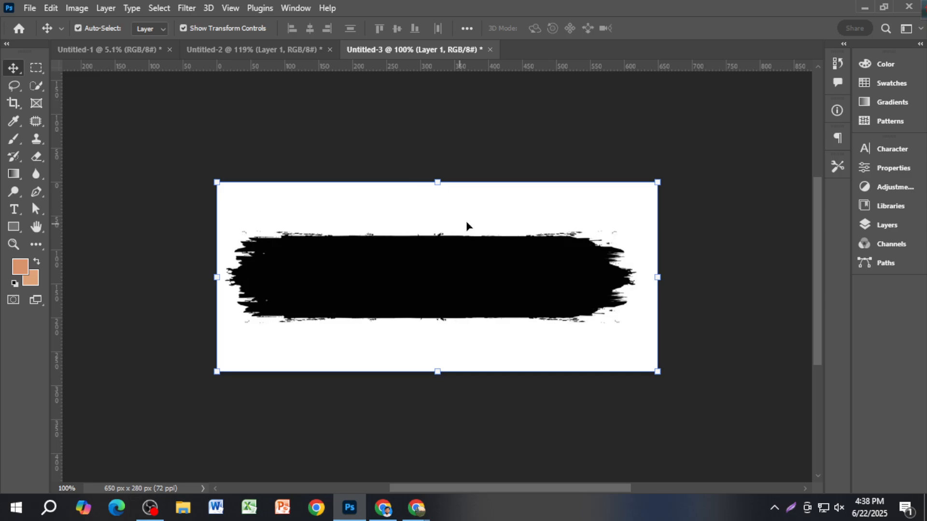
Define the stroke as the brush preset 'Sampled Brush 12'.
click(44, 10)
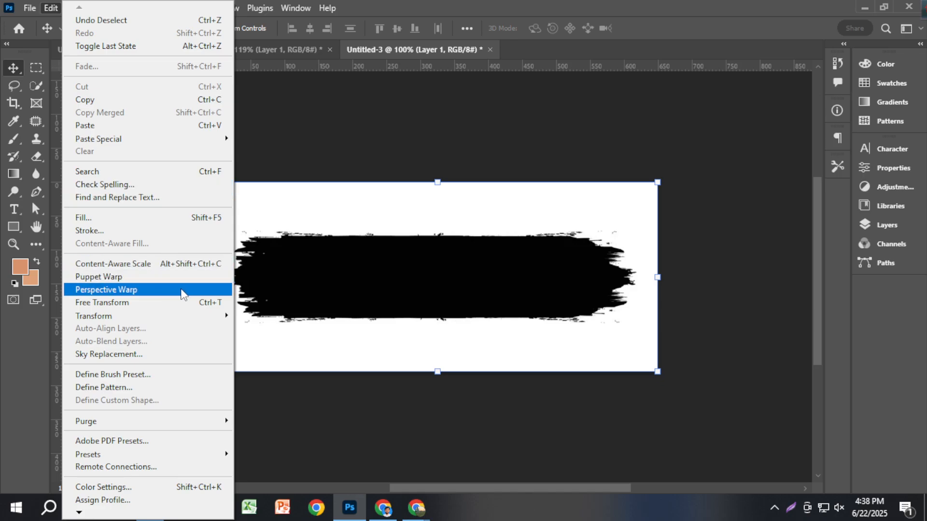
click(172, 375)
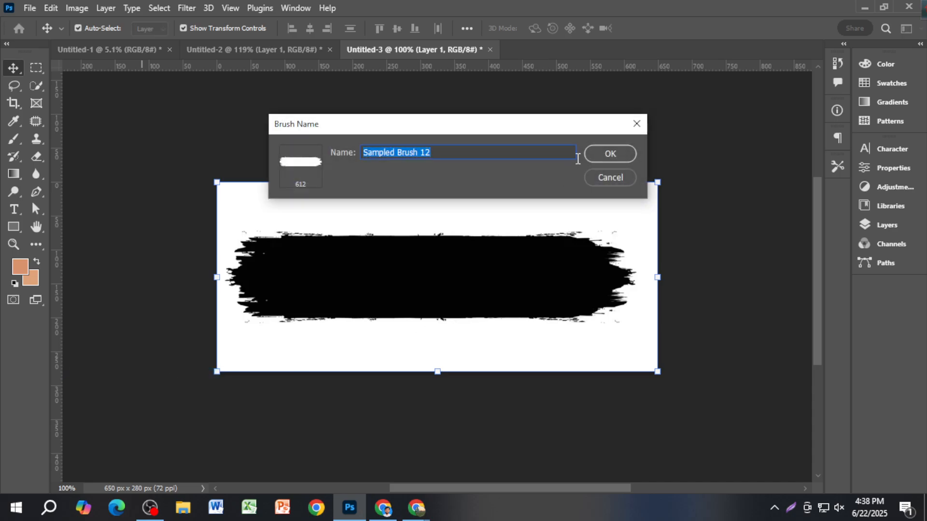
click(610, 154)
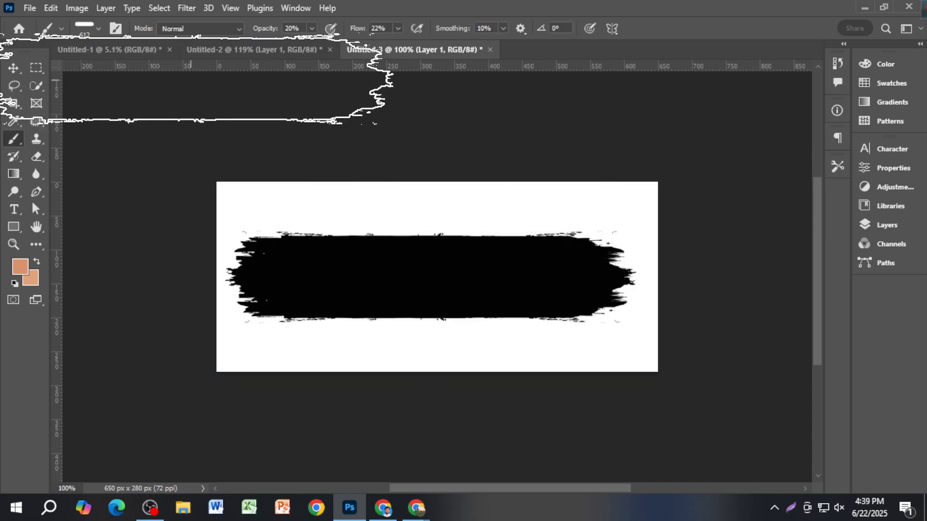
Add an empty layer above Hue/Saturation 2 in the gradient banner and set brush size 5000.
click(218, 54)
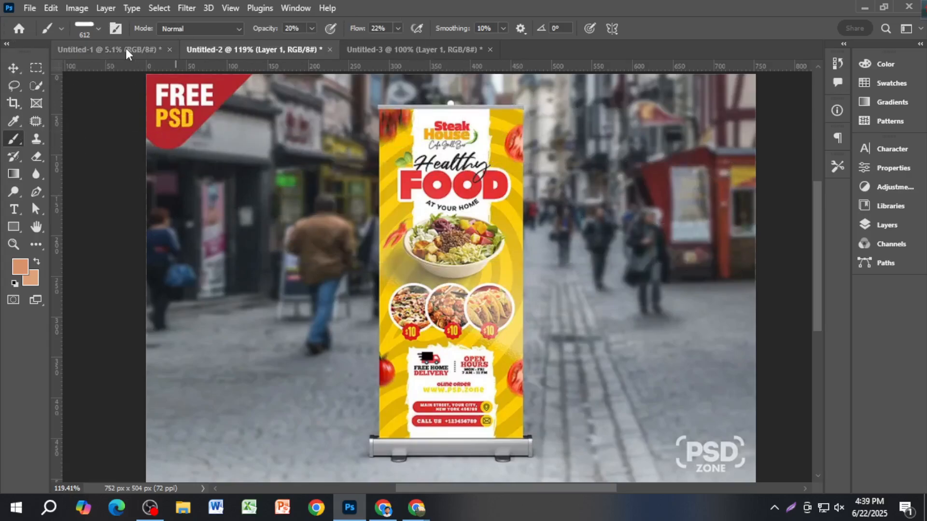
click(108, 49)
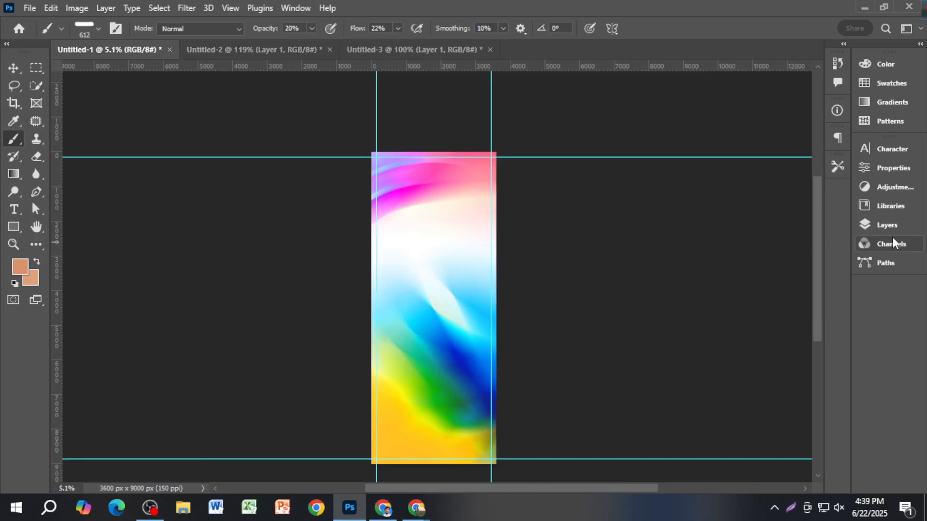
click(877, 231)
click(813, 233)
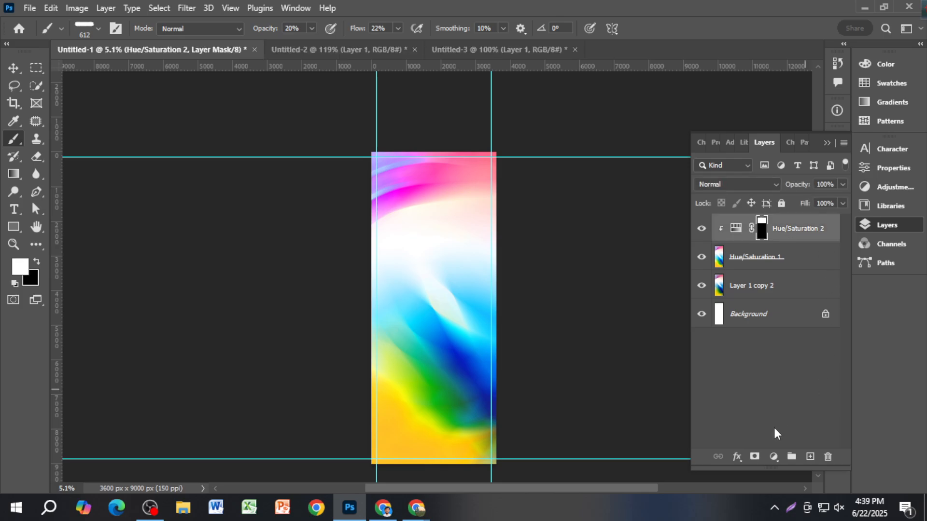
click(809, 457)
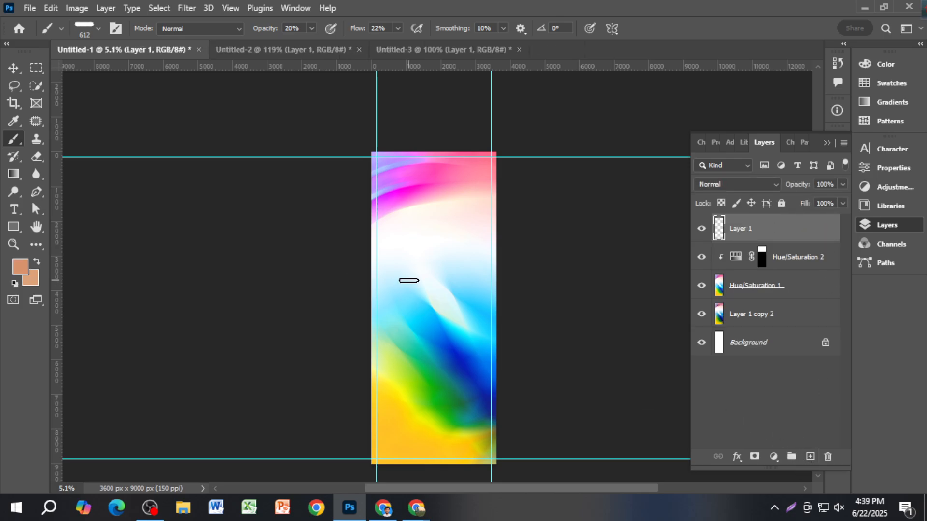
key(bracketright)
key(bracketright)
key(bracketright)
key(bracketright)
key(bracketright)
key(bracketright)
key(bracketright)
key(bracketright)
key(bracketright)
key(bracketright)
key(bracketright)
key(bracketright)
key(bracketright)
key(bracketright)
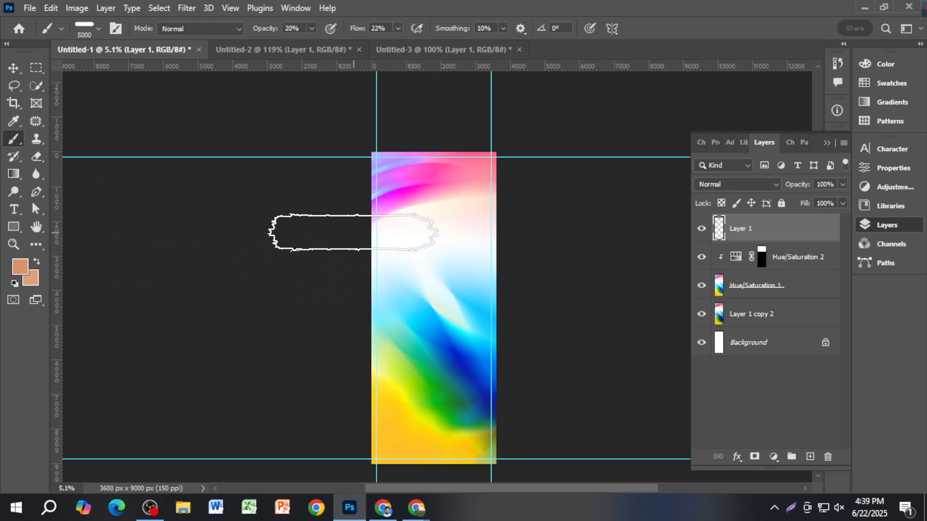
click(283, 50)
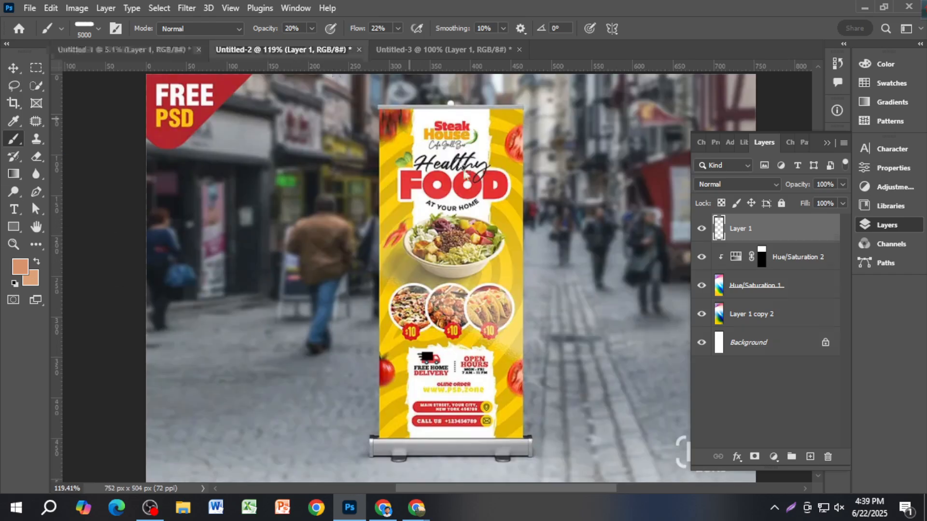
click(167, 50)
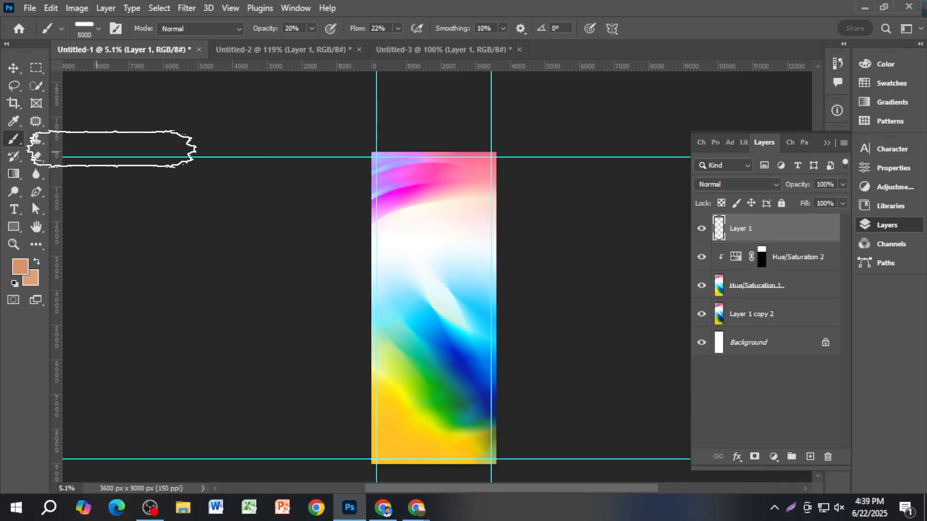
Delete Layer 1 from the brush-stroke document, close it without saving, and return to Chrome.
click(313, 51)
click(413, 49)
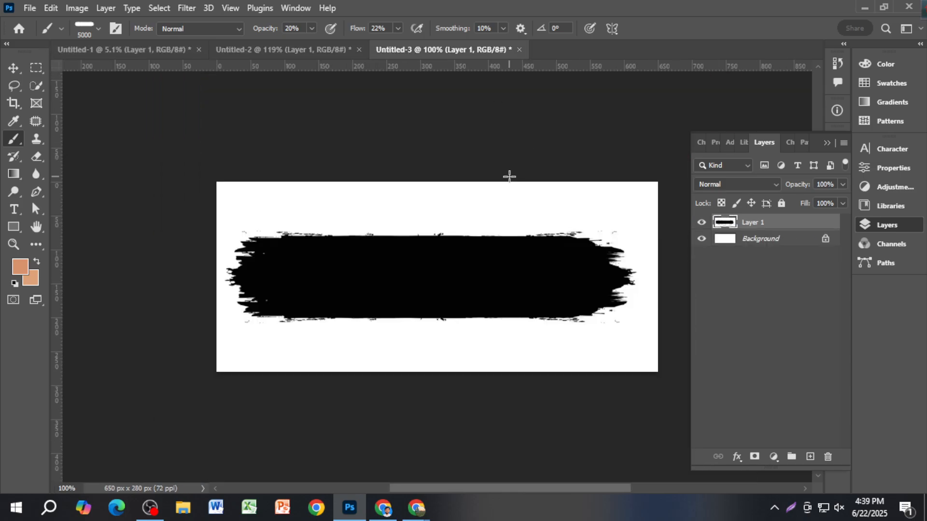
click(828, 456)
click(411, 199)
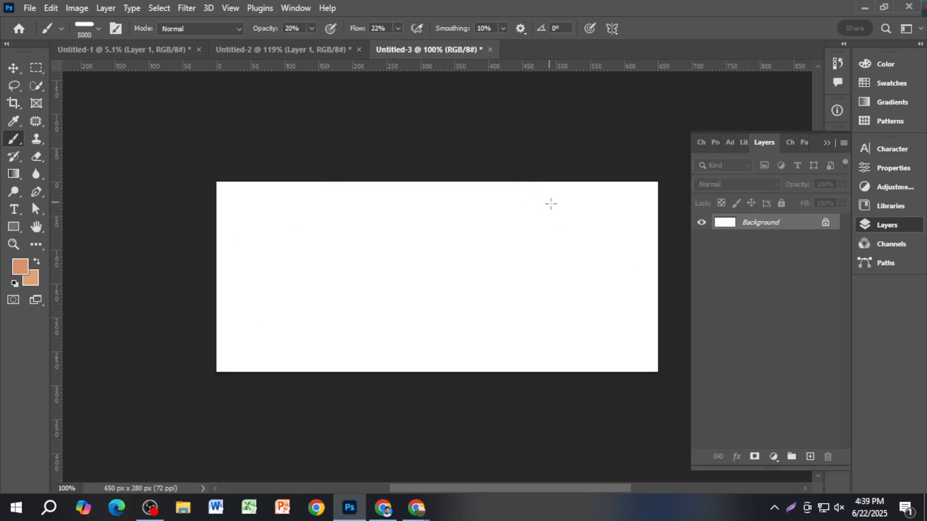
key(ctrl+w)
click(478, 200)
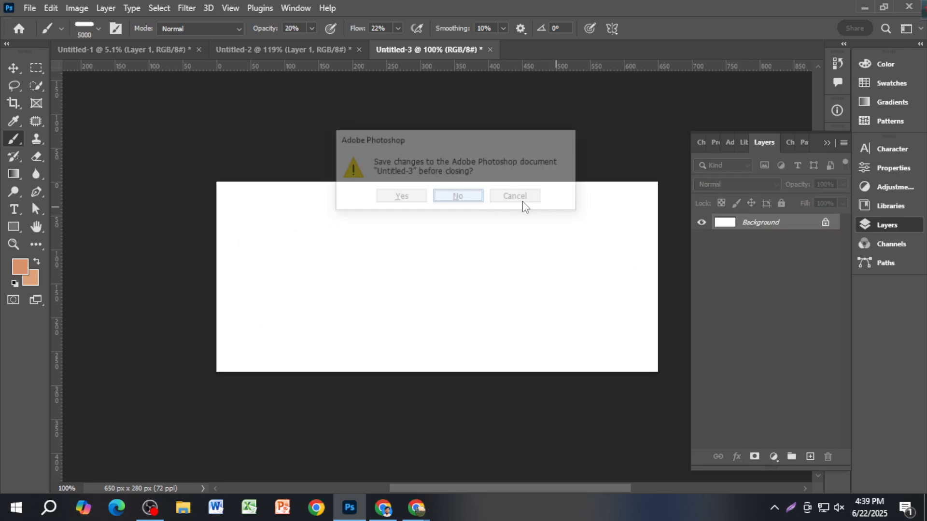
click(383, 508)
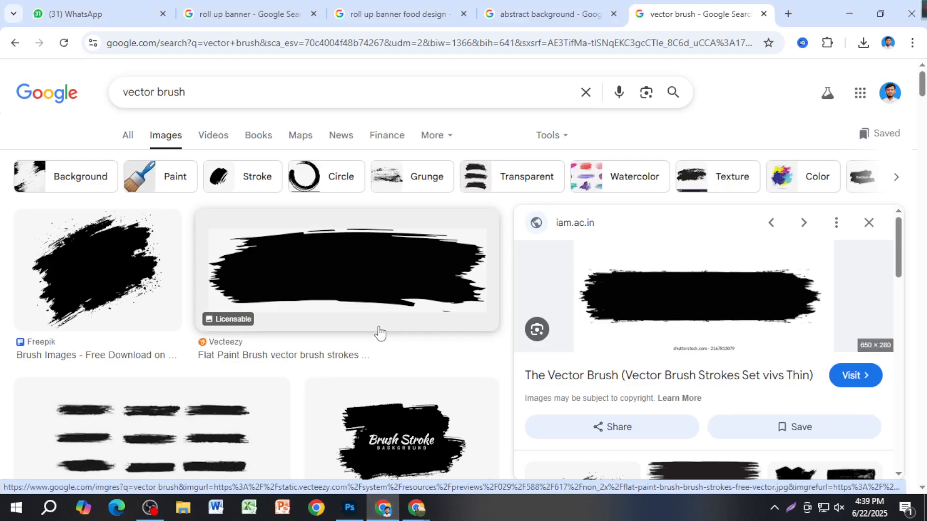
Search Google Images for 'vector brush white' and browse the results.
click(200, 89)
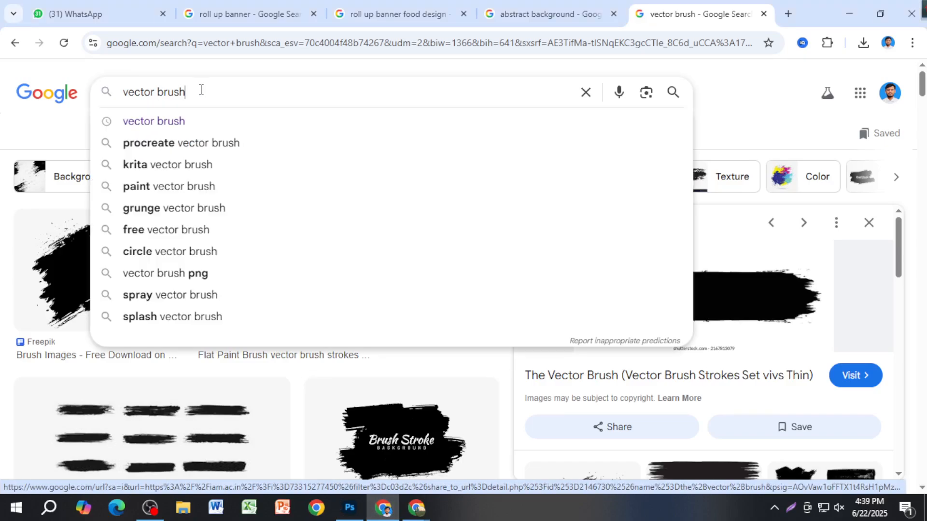
text(w)
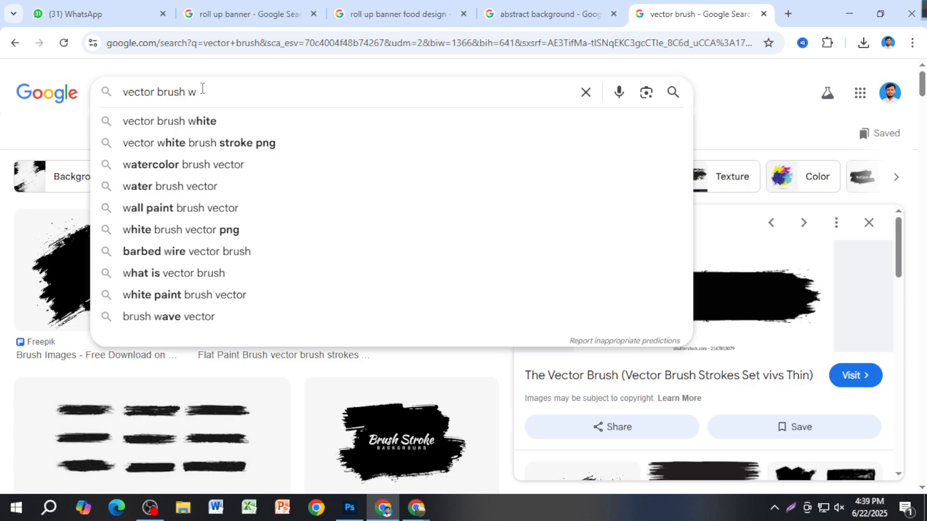
text(hite)
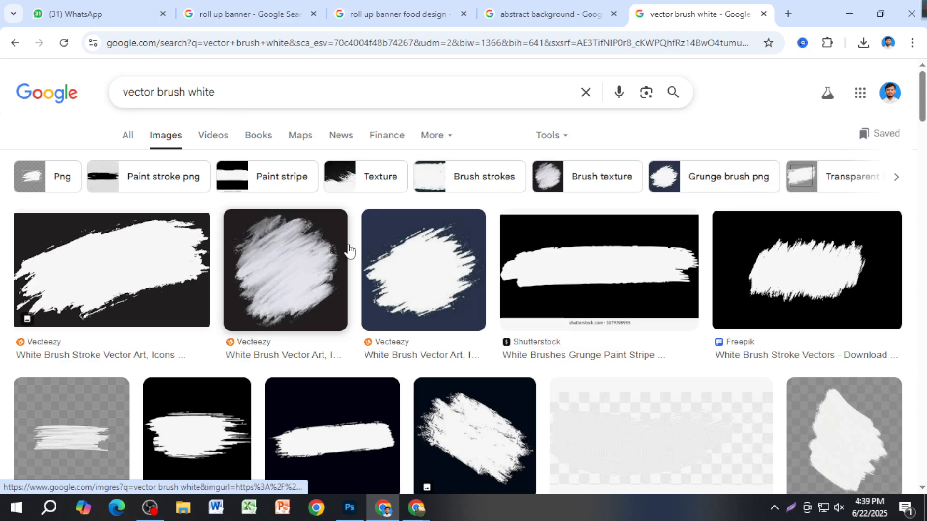
scroll(354, 254, down, 10)
scroll(352, 263, up, 5)
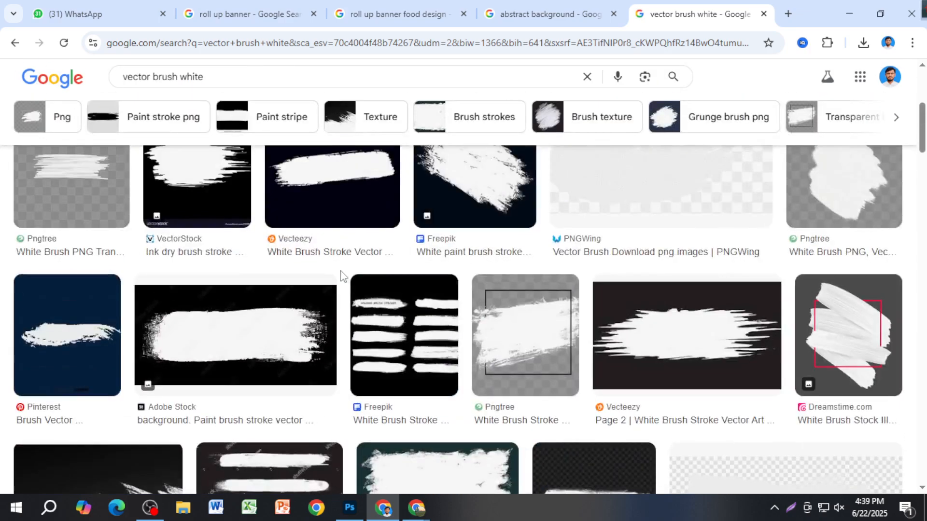
scroll(348, 359, down, 12)
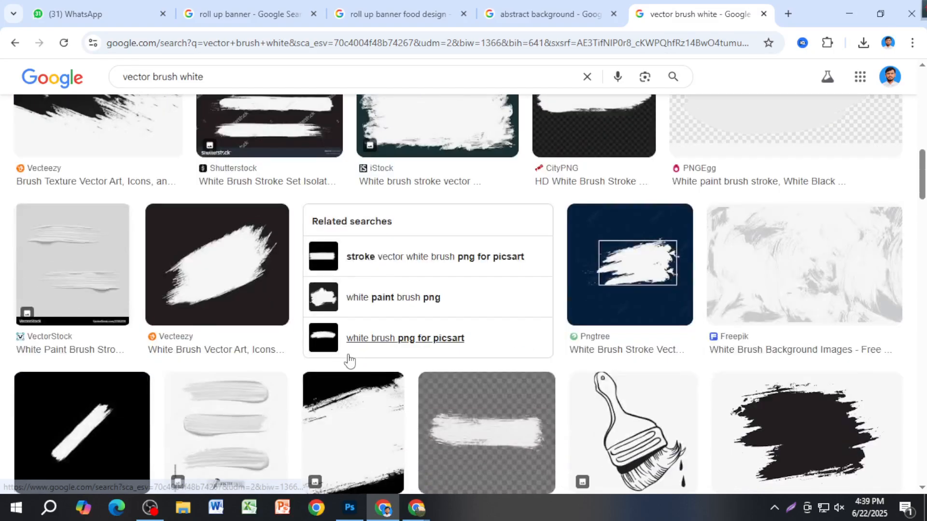
scroll(340, 362, up, 7)
scroll(340, 362, up, 10)
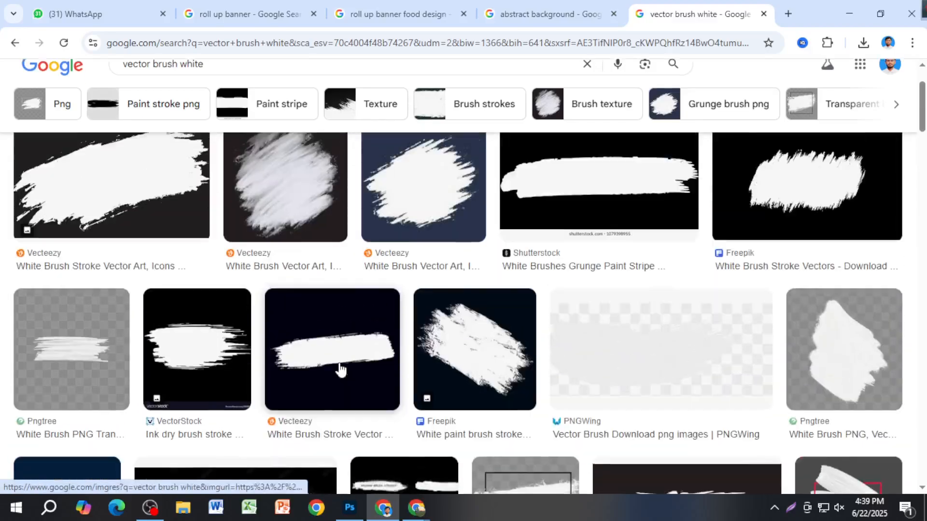
scroll(314, 314, down, 5)
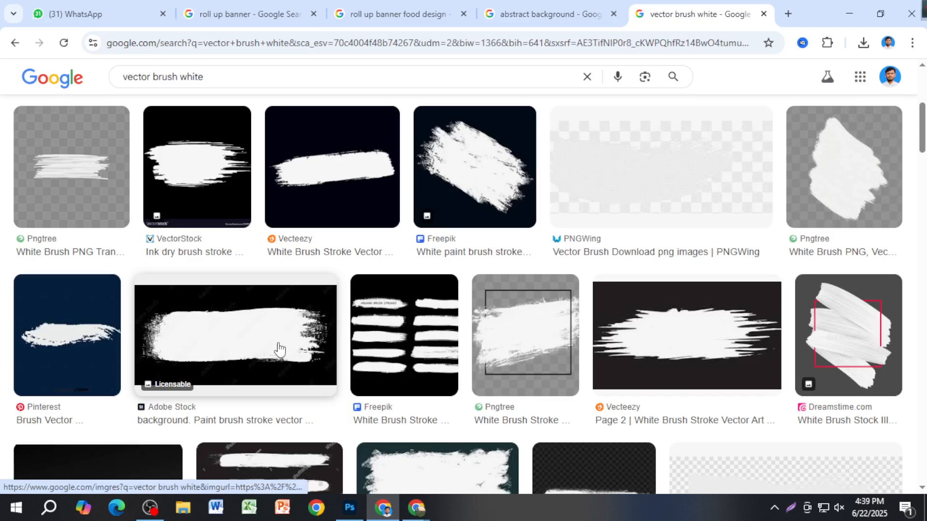
Copy the Adobe Stock white brush stroke image and open a new browser tab.
click(272, 348)
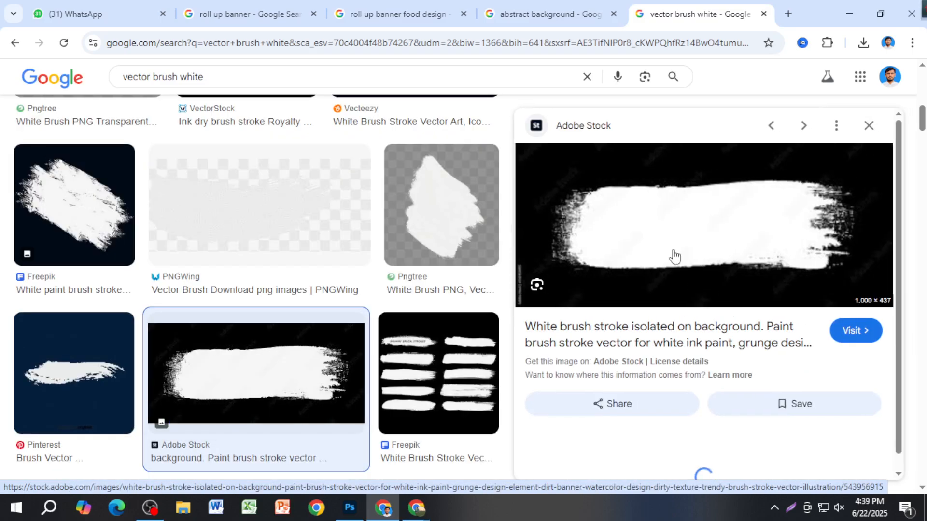
right_click(666, 231)
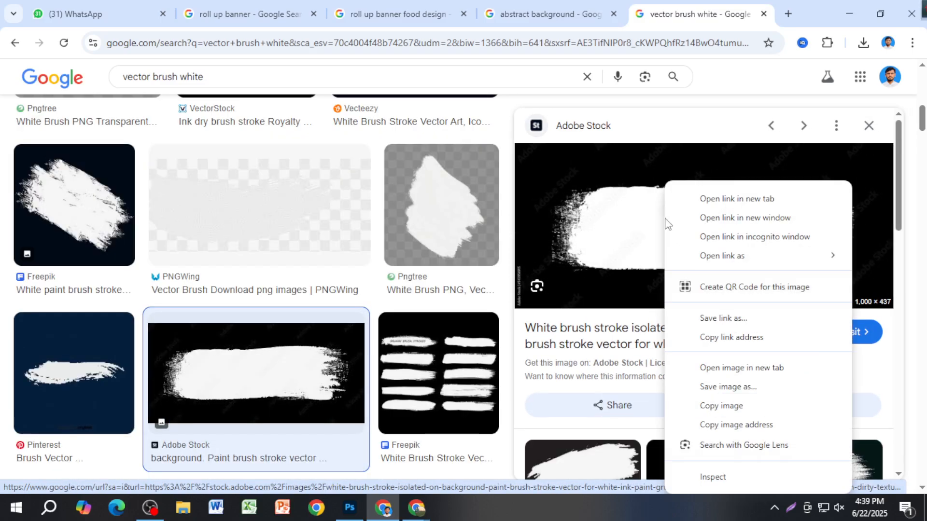
click(710, 405)
key(ctrl+t)
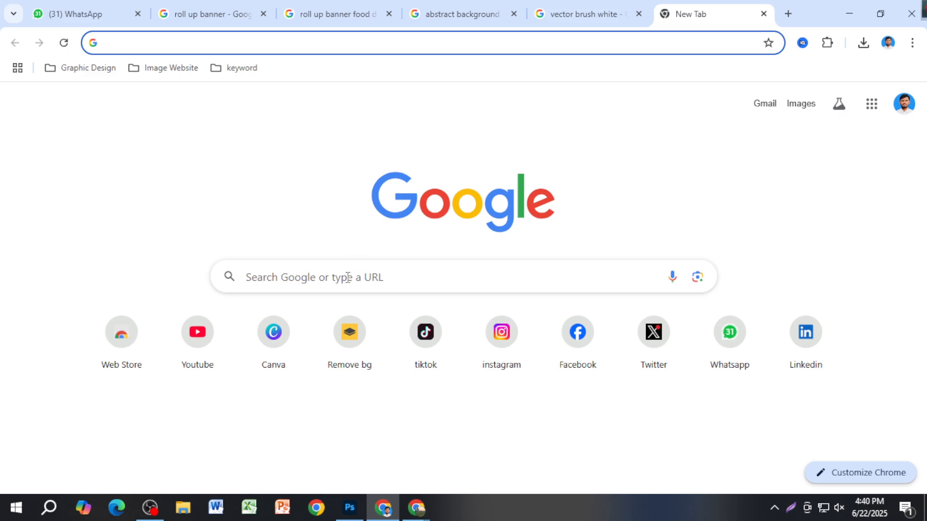
Open remove.bg and paste the copied white brush stroke for background removal.
click(351, 333)
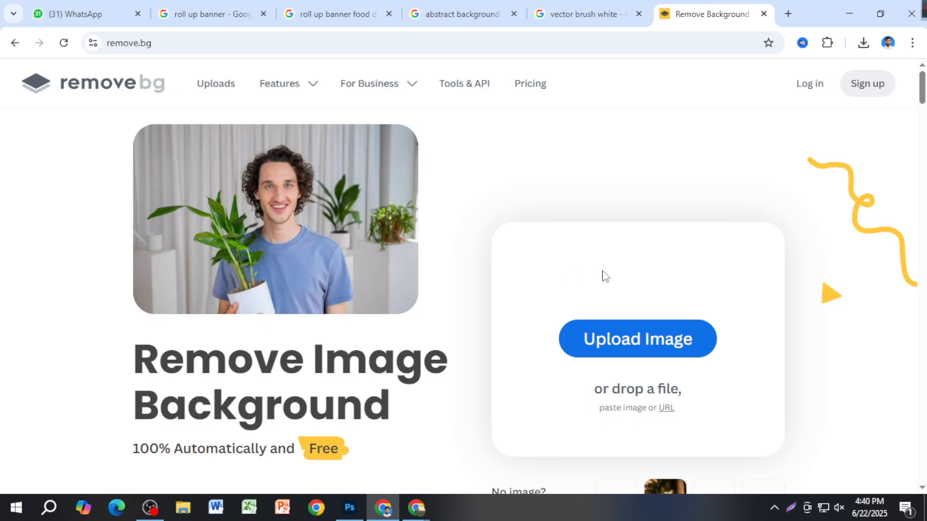
key(ctrl+v)
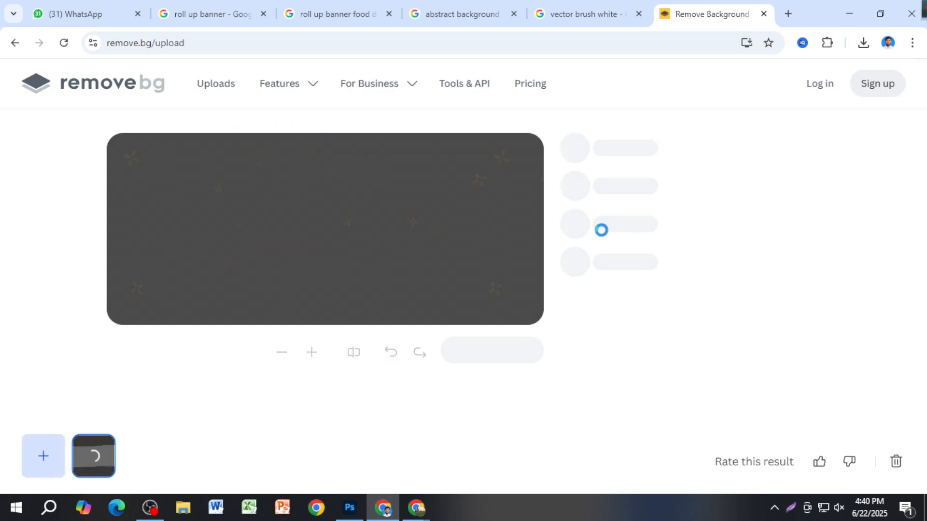
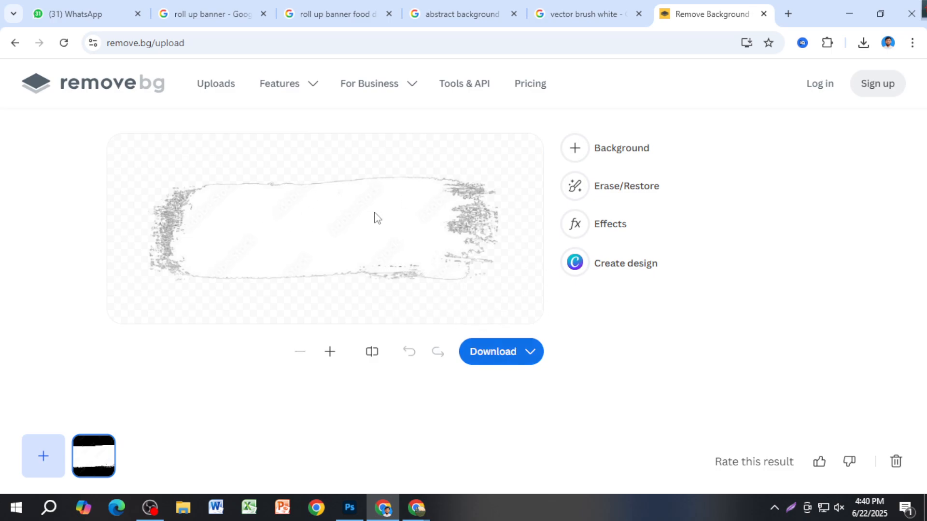
Download the free preview image-removebg-preview (4).png and drag it into the Photoshop banner.
click(491, 357)
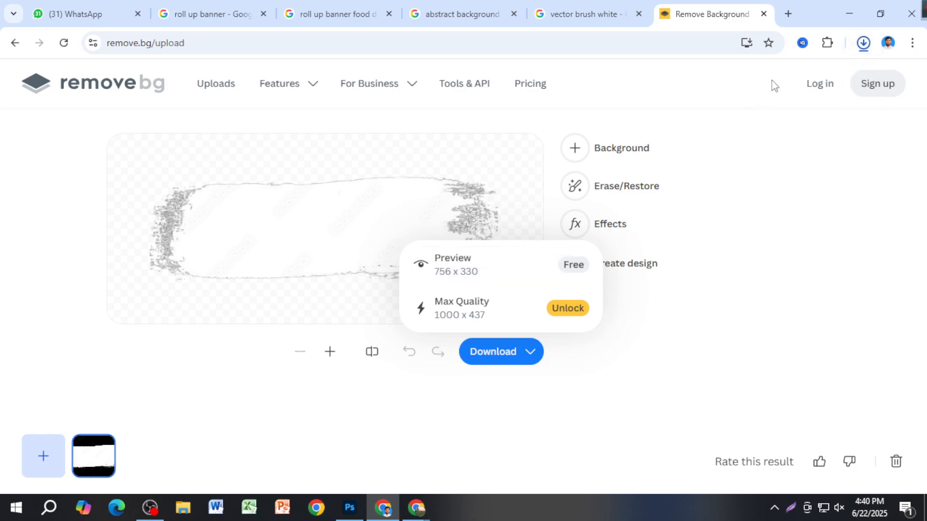
drag(775, 89, 426, 287)
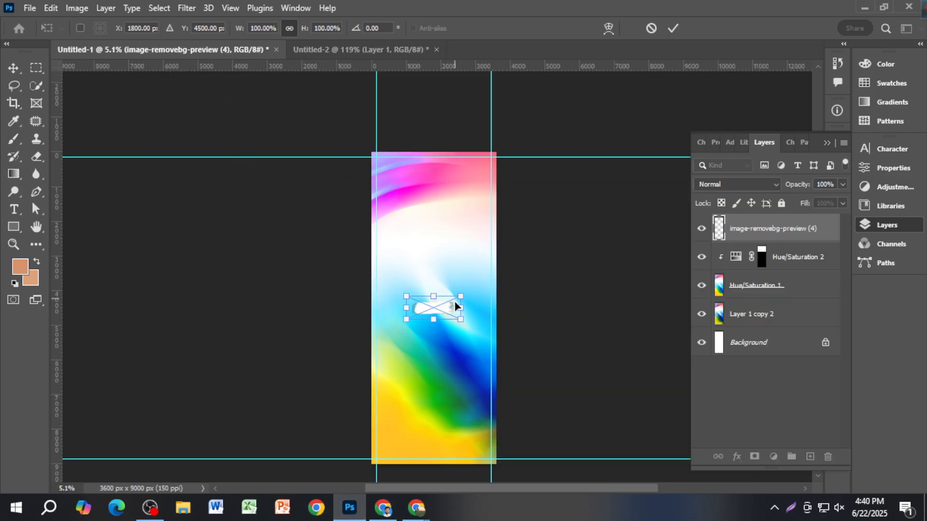
Enlarge the placed brush stroke and commit the placement.
scroll(455, 327, up, 3)
drag(470, 313, 559, 356)
key(b)
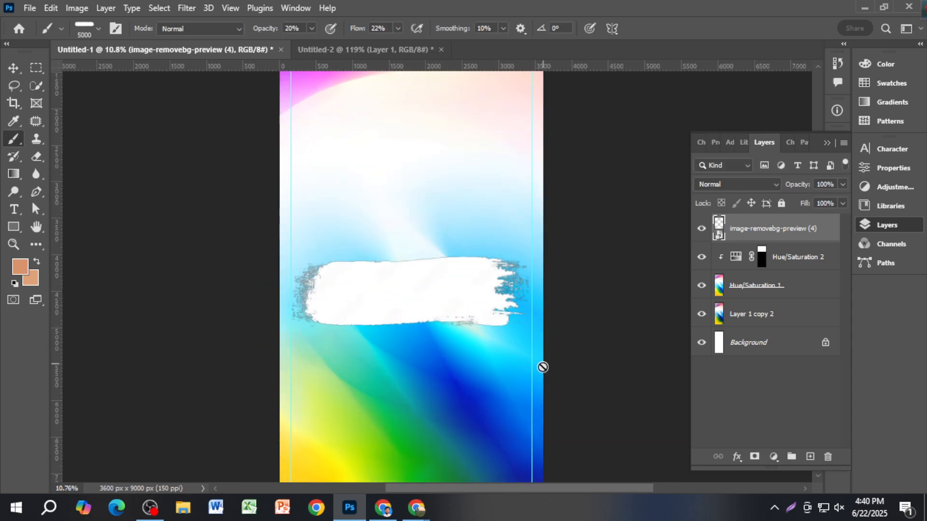
Rotate the brush stroke 90° so it stands vertically, aligned to the guide.
click(13, 68)
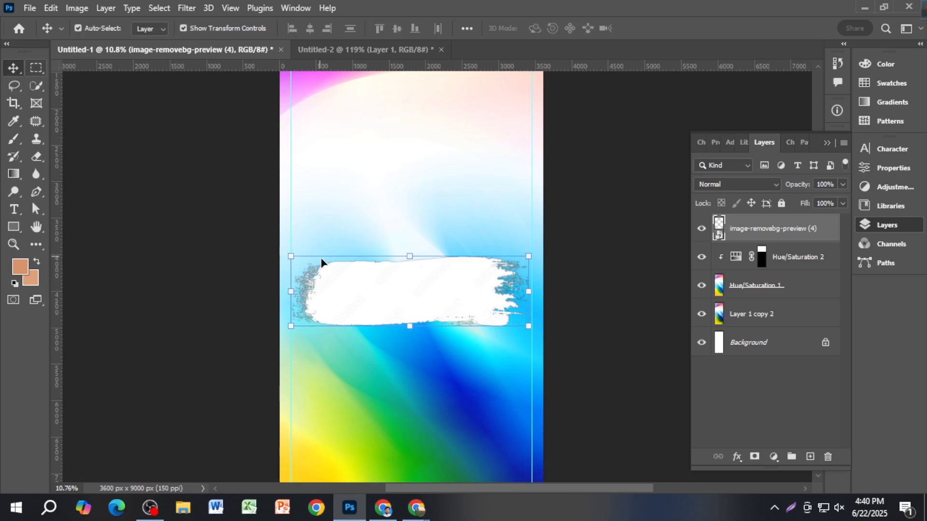
key(ctrl+t)
drag(409, 245, 438, 244)
drag(601, 230, 542, 459)
key(Return)
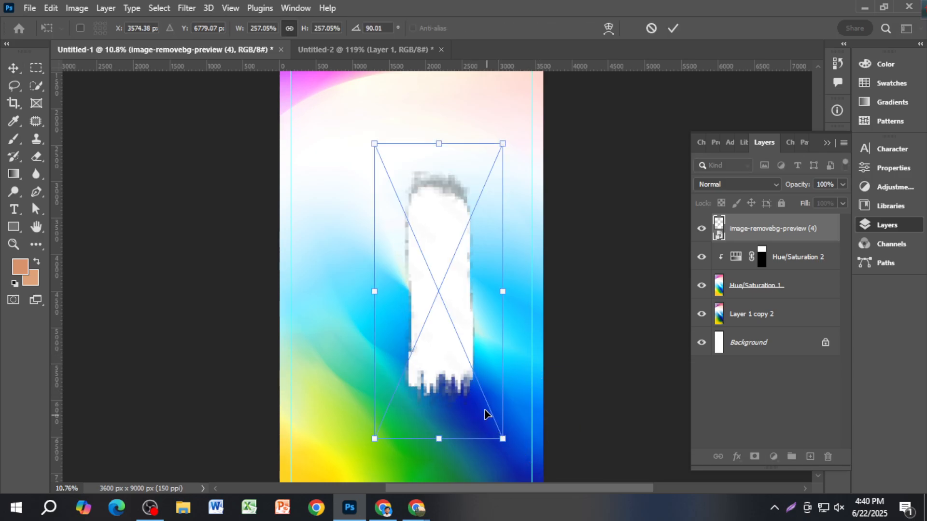
Enlarge the upright stroke, move it over the banner, and view the Untitled-2 reference.
scroll(449, 362, down, 3)
drag(478, 402, 466, 386)
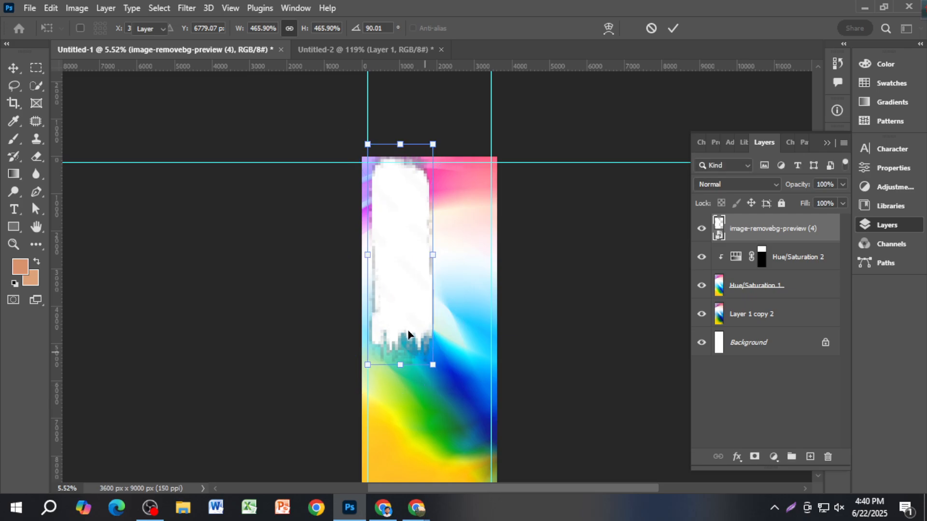
key(Return)
drag(403, 293, 418, 306)
scroll(425, 284, up, 2)
scroll(425, 287, up, 1)
scroll(418, 306, down, 1)
scroll(418, 306, down, 1)
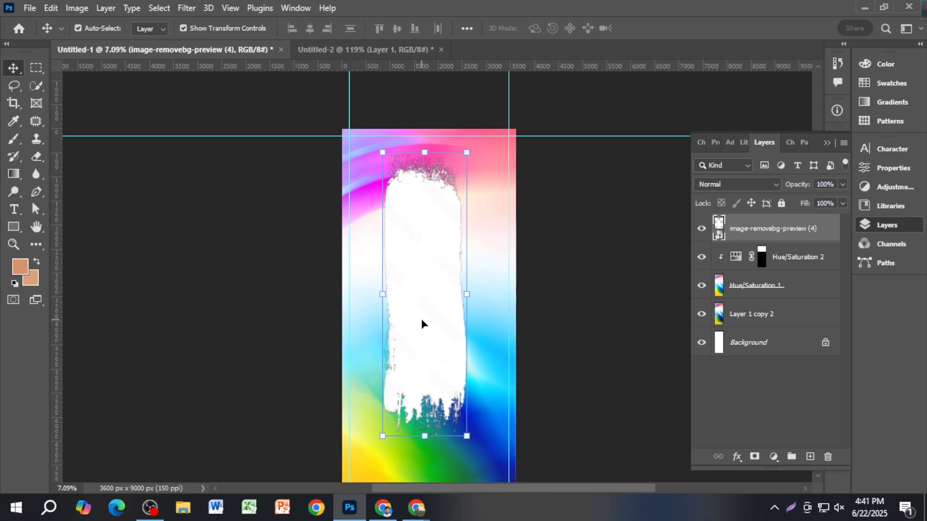
click(326, 53)
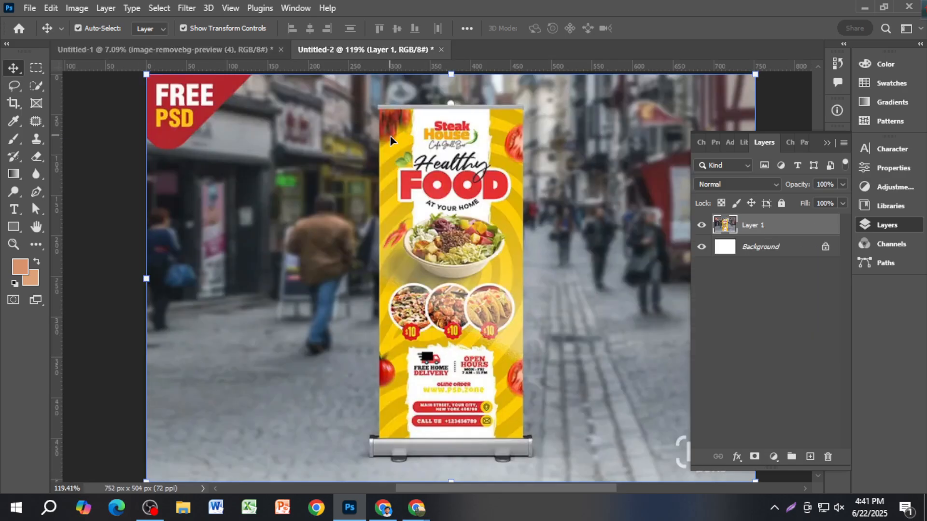
Back in Untitled-1, scale the stroke up and left and nudge it slightly right.
click(145, 50)
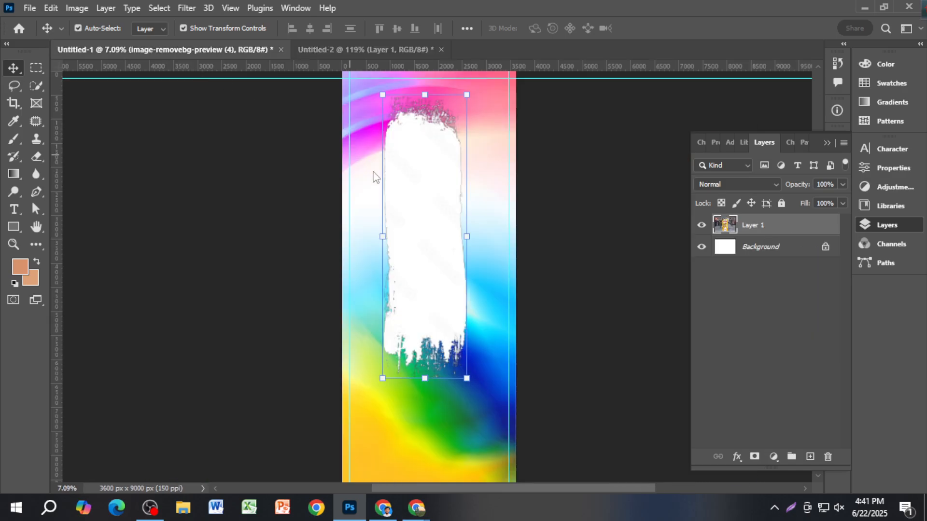
scroll(417, 228, down, 1)
drag(457, 340, 481, 365)
drag(376, 128, 301, 80)
drag(418, 188, 430, 189)
scroll(433, 202, up, 1)
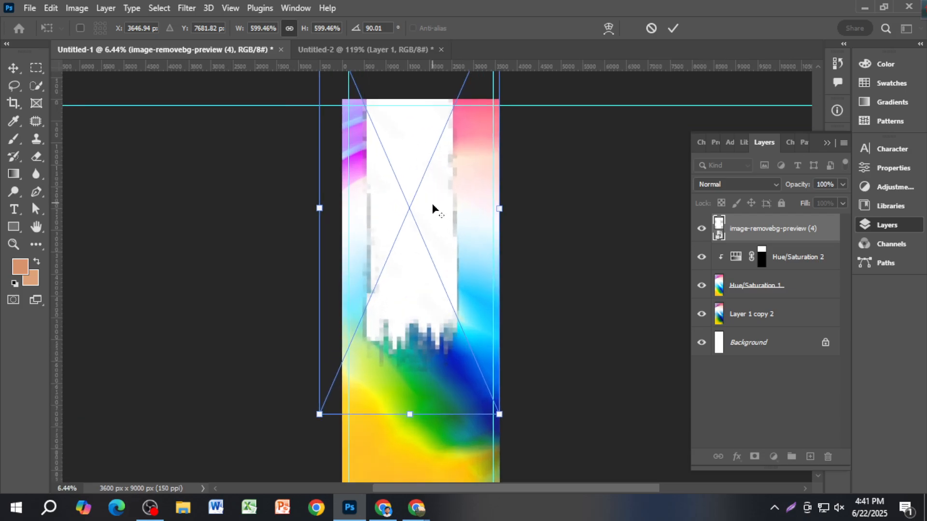
scroll(433, 201, up, 1)
scroll(442, 265, up, 1)
key(Return)
Rescale the stroke to about 656% so it starts at the banner's top edge.
scroll(442, 268, up, 2)
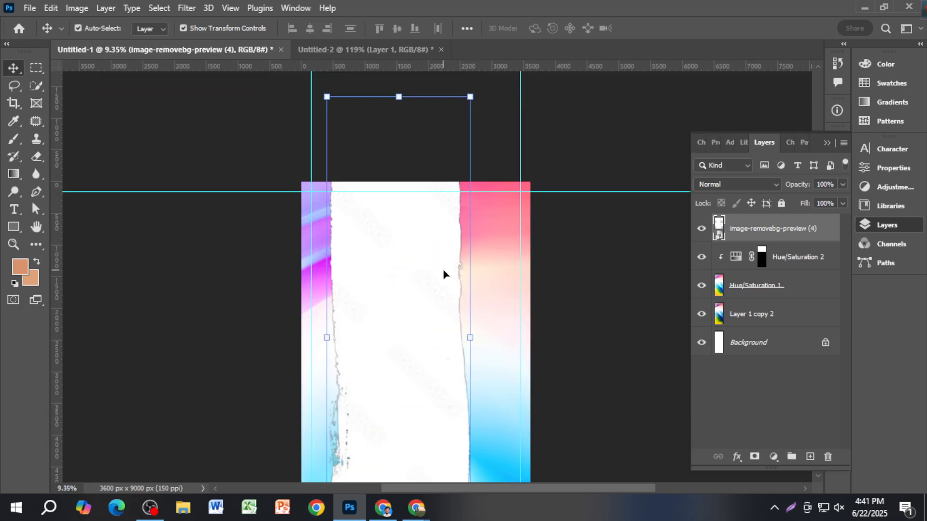
scroll(443, 274, up, 1)
drag(408, 292, 420, 288)
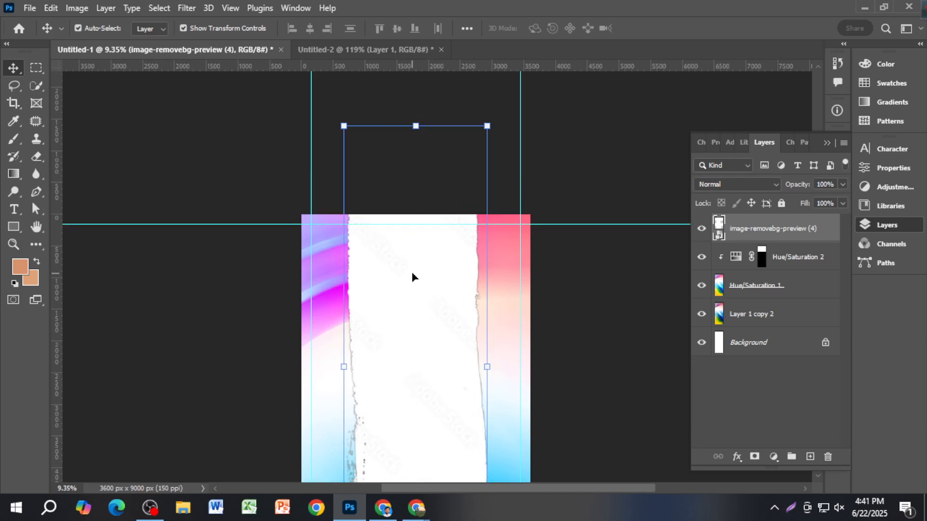
scroll(413, 271, down, 1)
drag(349, 152, 301, 101)
scroll(411, 208, down, 2)
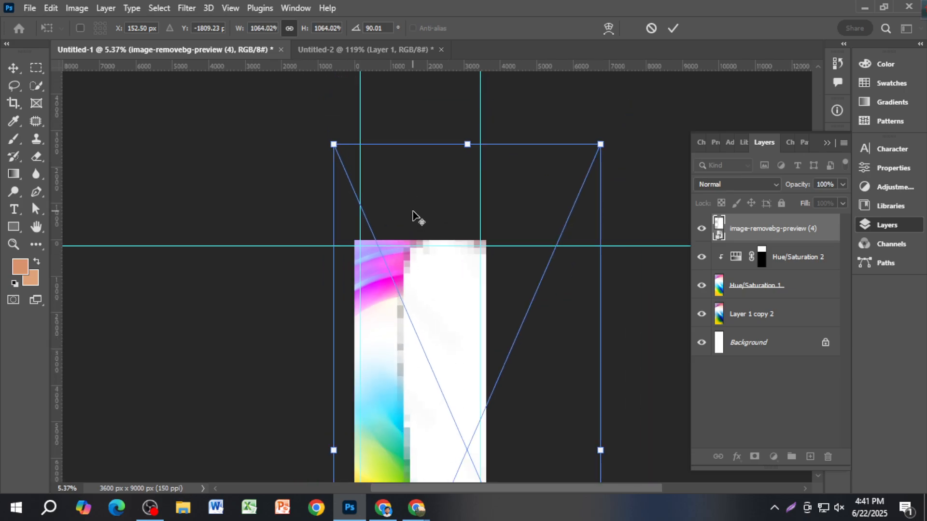
mouse_move(354, 174)
mouse_down()
mouse_move(375, 192)
mouse_move(355, 182)
mouse_move(364, 187)
mouse_up()
drag(434, 302, 430, 303)
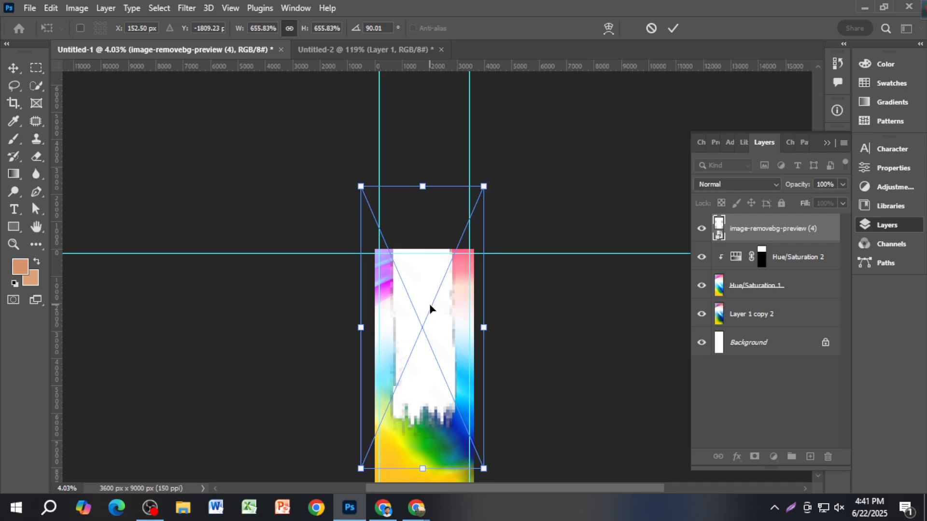
key(Return)
scroll(448, 359, up, 4)
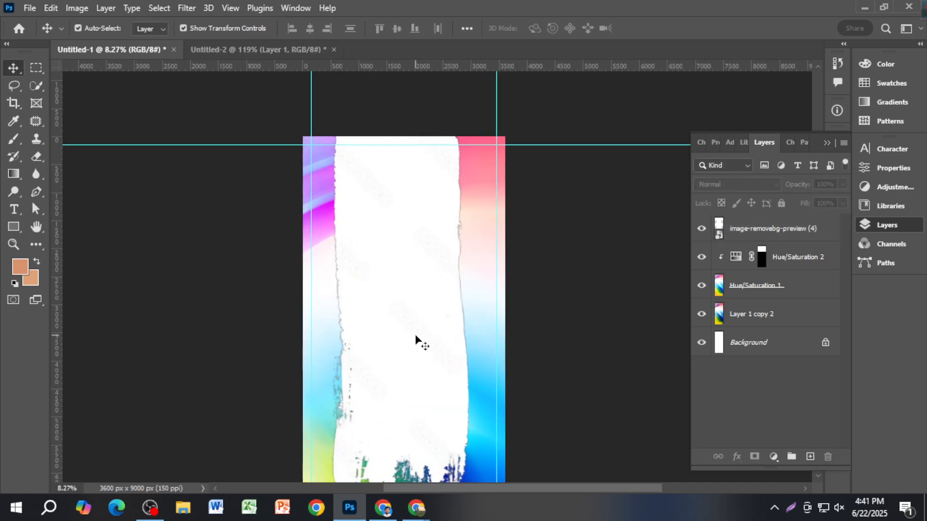
scroll(438, 328, down, 3)
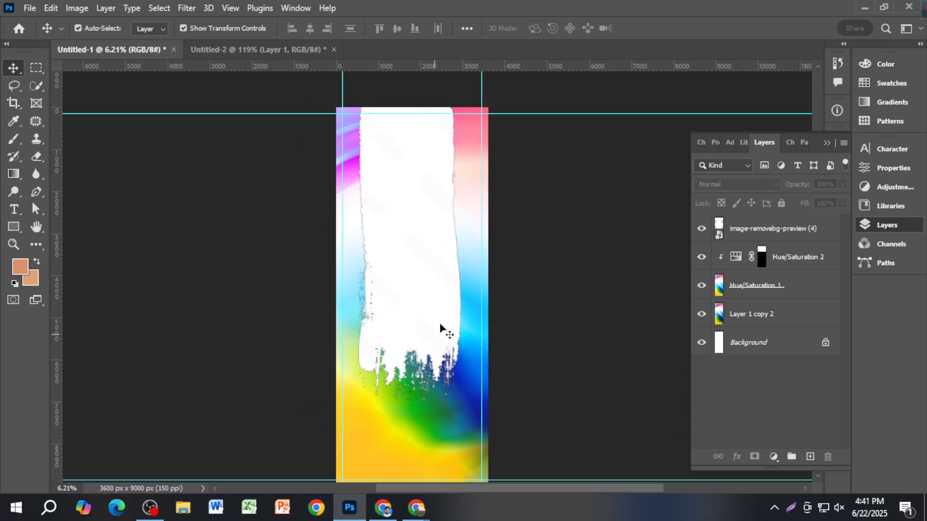
scroll(418, 300, up, 2)
click(418, 292)
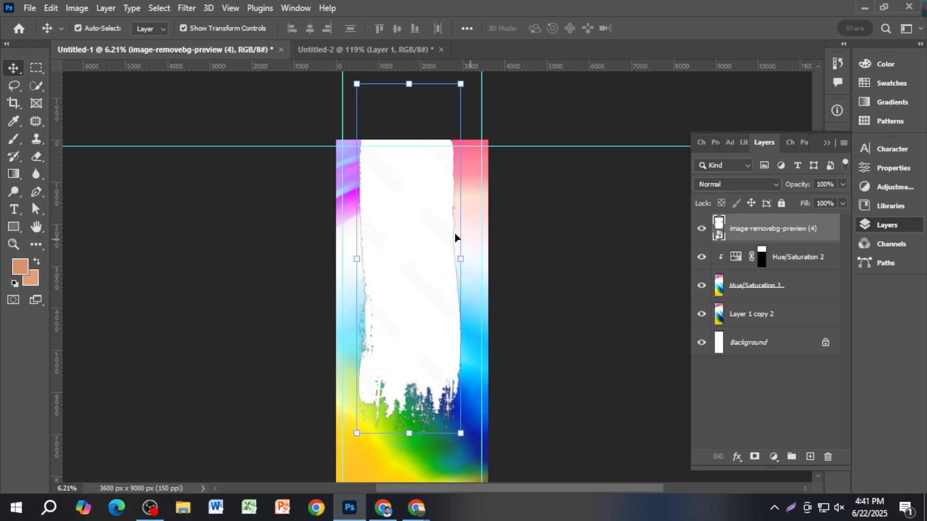
Try a Radial Blur on the brush stroke, then undo it.
click(186, 9)
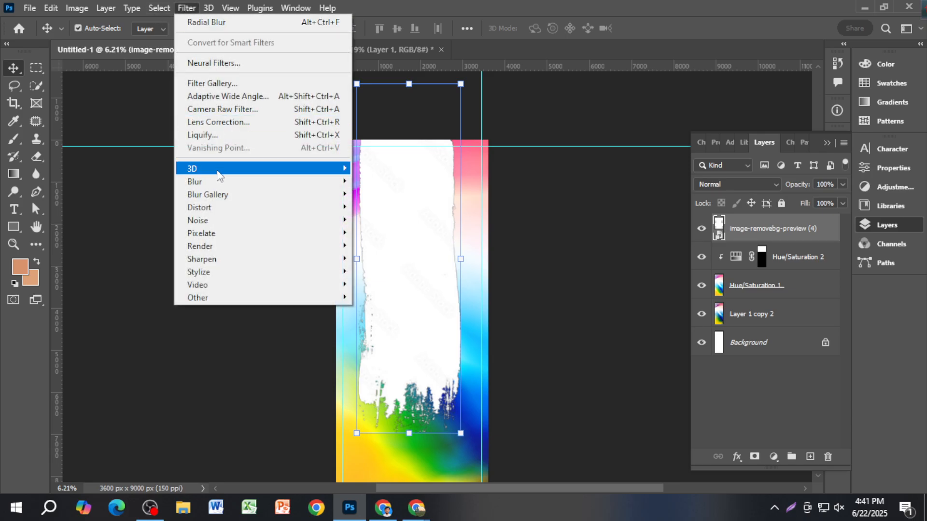
mouse_move(218, 182)
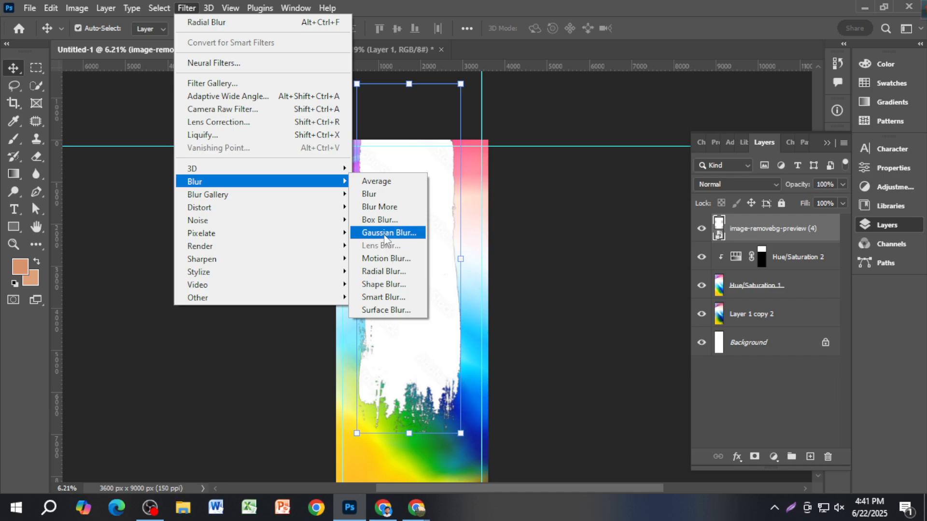
click(395, 272)
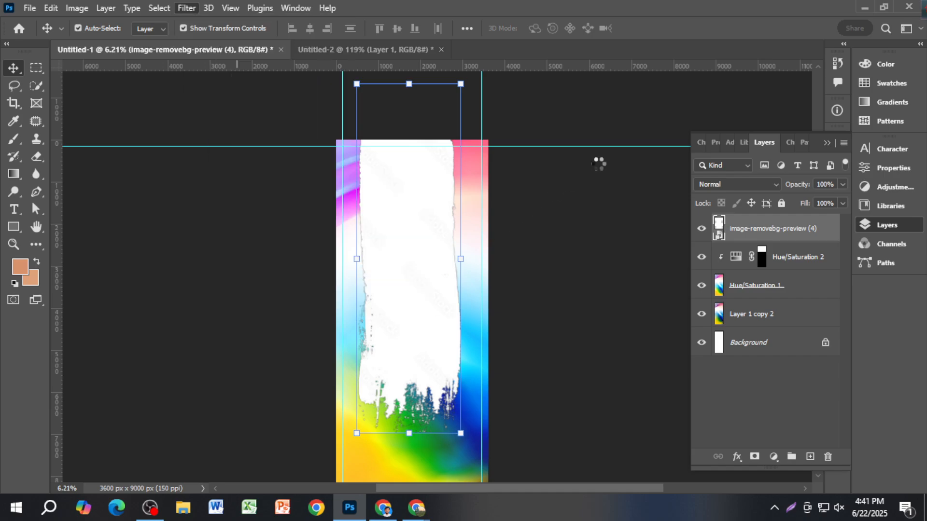
drag(599, 161, 580, 163)
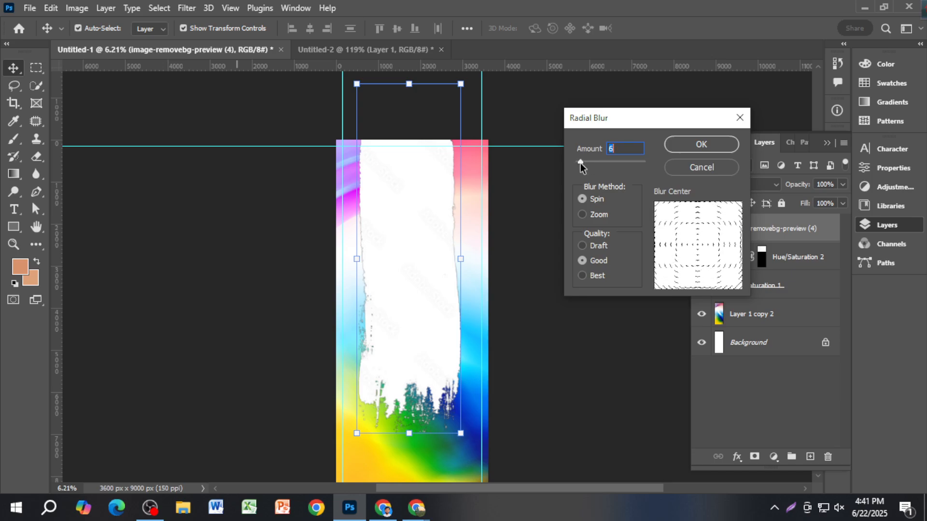
click(683, 145)
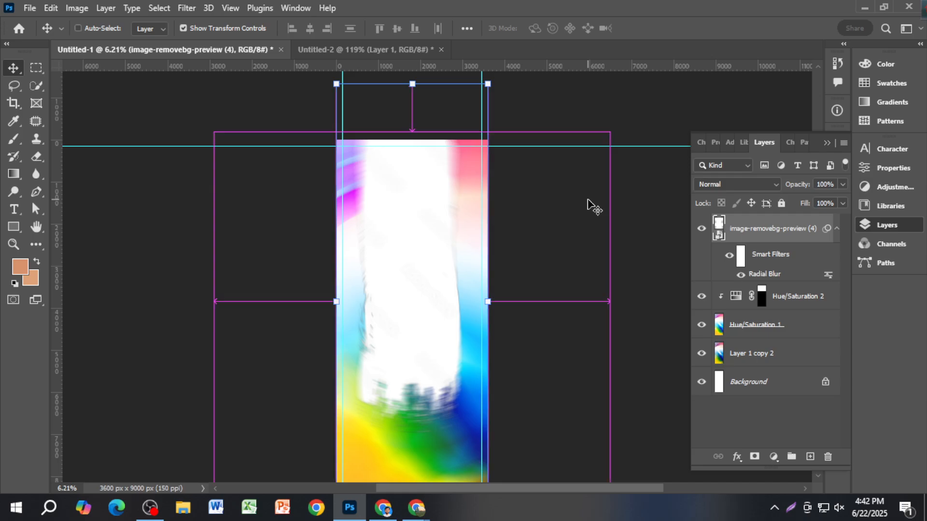
key(ctrl+z)
Apply a subtle, low-radius Gaussian Blur to the brush stroke instead.
click(365, 50)
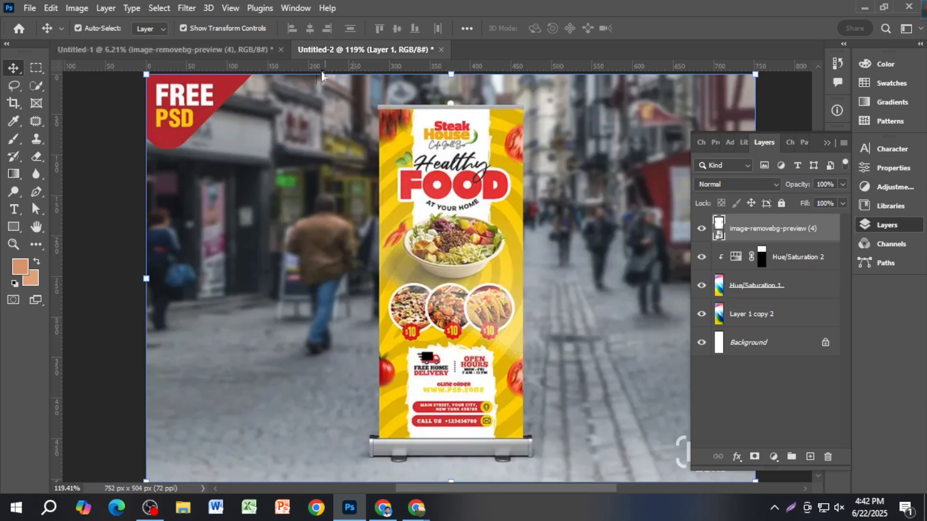
click(205, 51)
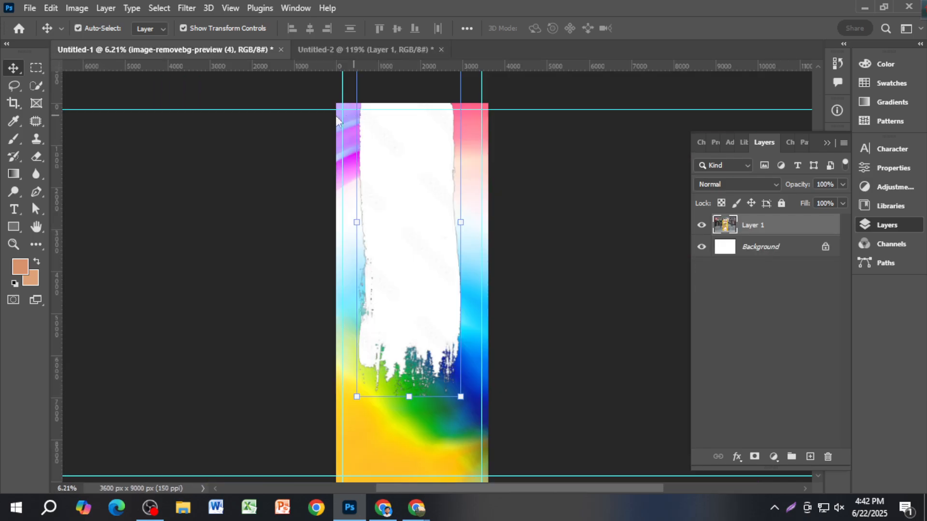
click(180, 10)
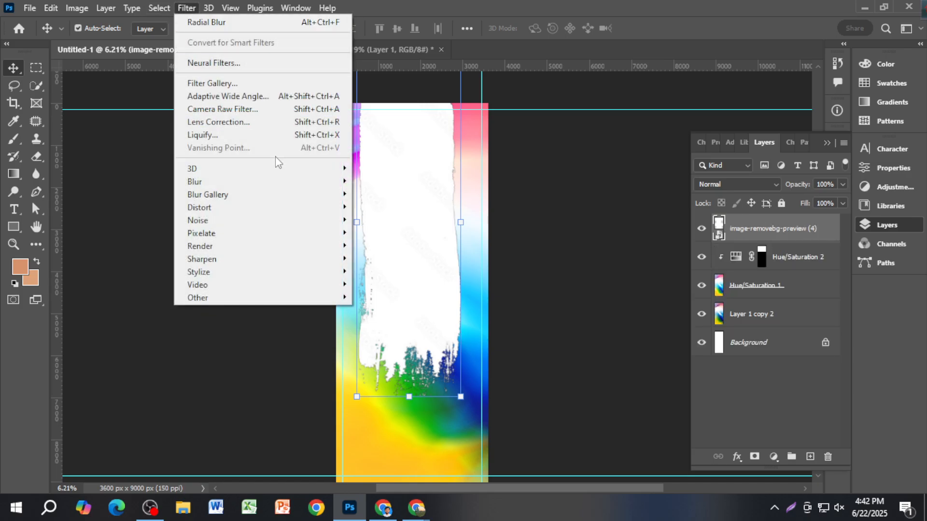
mouse_move(279, 183)
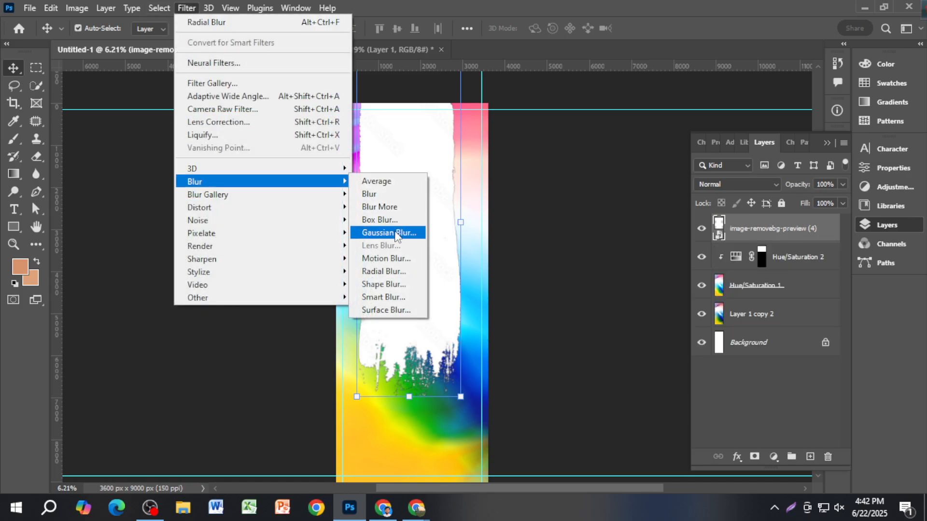
click(395, 234)
drag(711, 392, 712, 395)
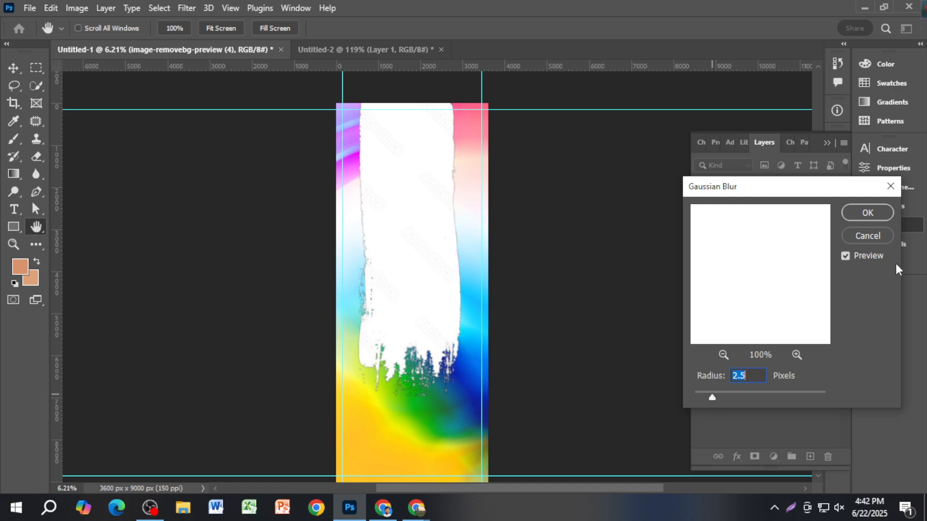
click(866, 213)
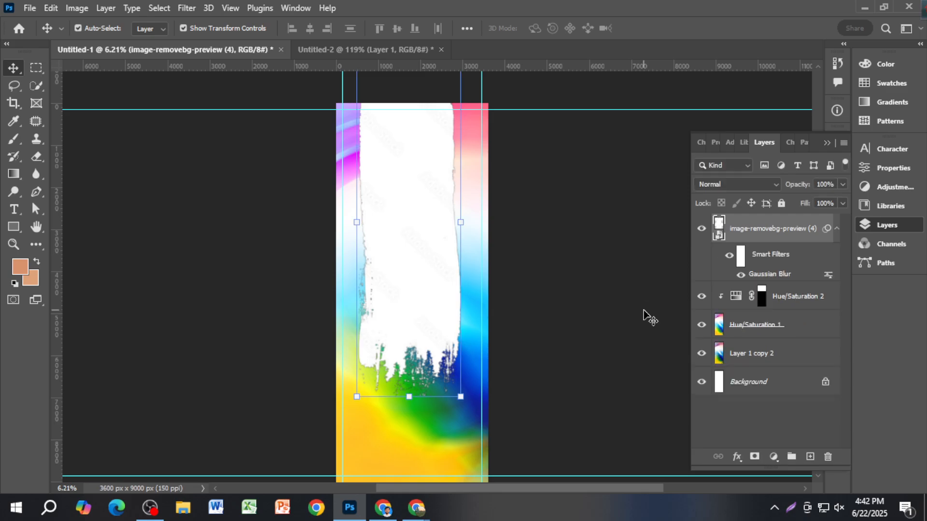
scroll(509, 283, up, 1)
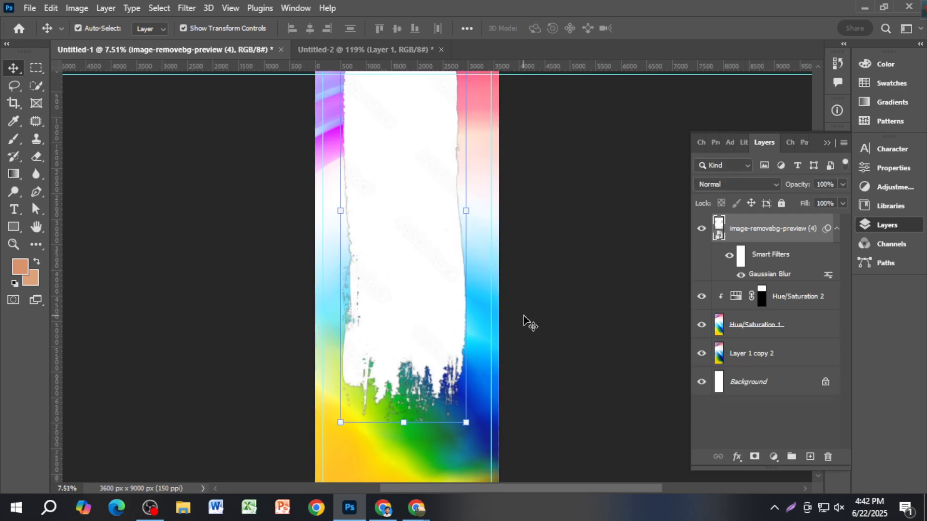
scroll(554, 440, up, 2)
scroll(575, 393, down, 1)
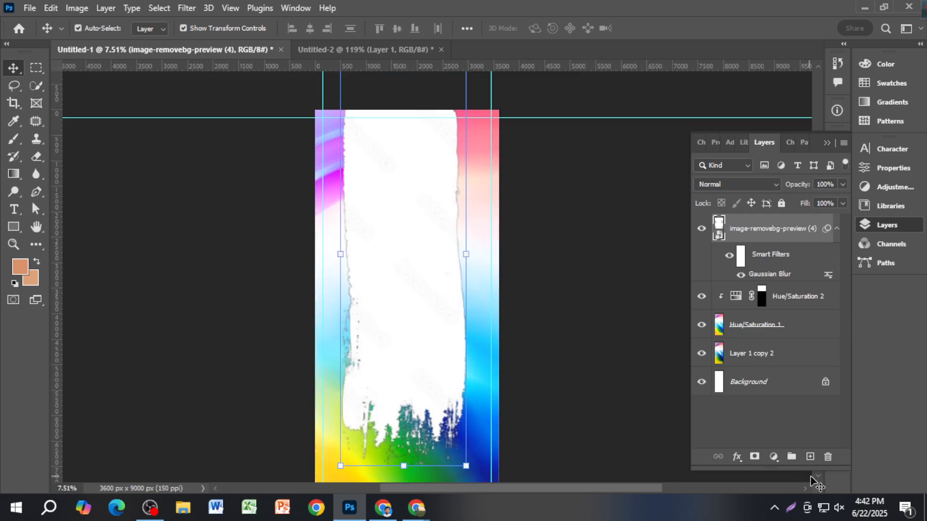
click(774, 459)
Add a Hue/Saturation layer set to Hue +40, Saturation +17 and Lightness +9.
click(815, 327)
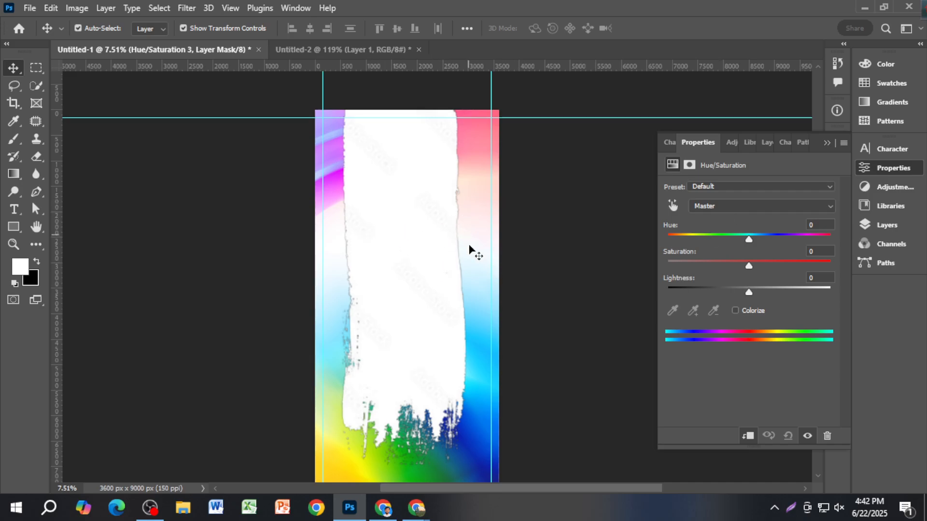
drag(749, 240, 781, 236)
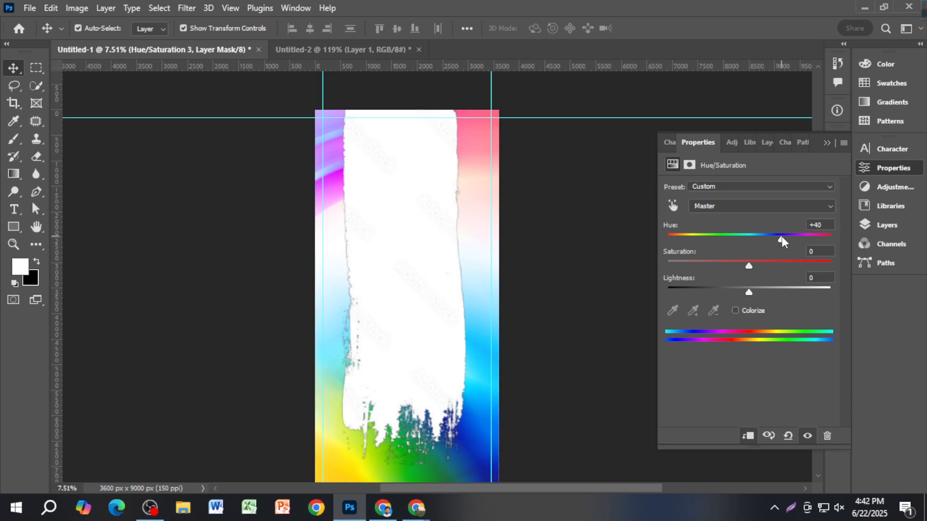
drag(749, 264, 762, 262)
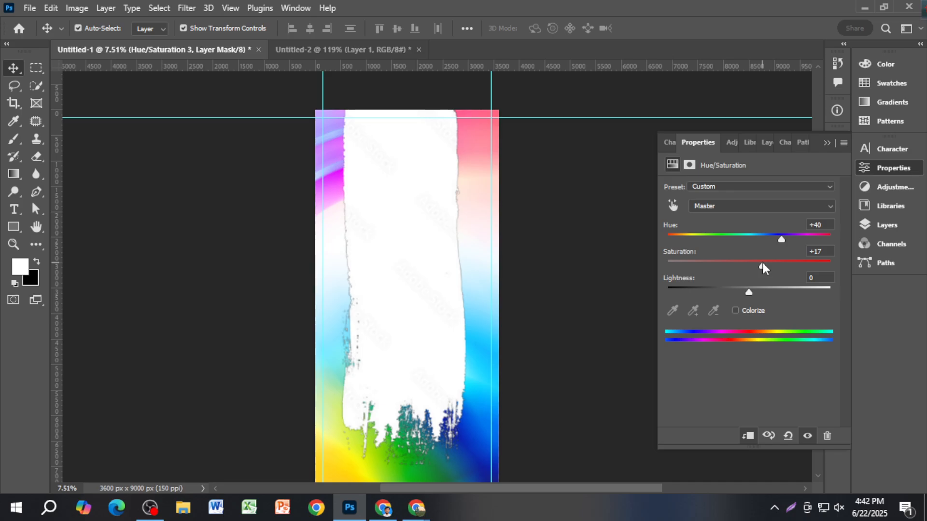
mouse_move(746, 292)
mouse_down()
mouse_move(729, 291)
mouse_move(752, 291)
mouse_up()
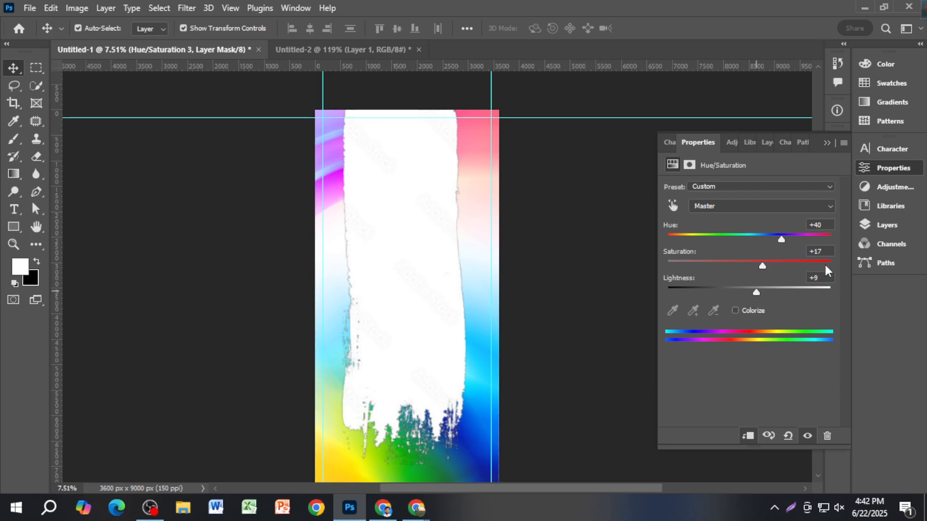
click(827, 143)
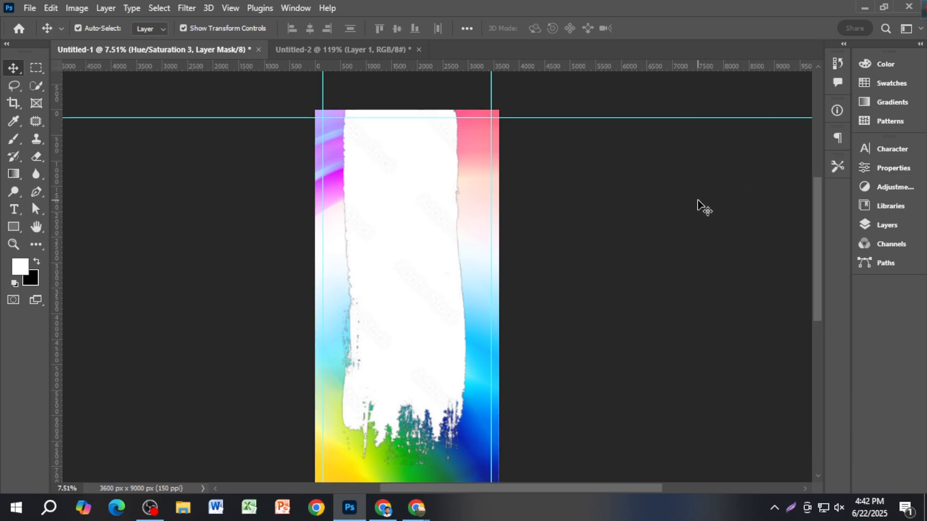
key(F7)
Sample white from the stroke on the canvas as the paint colour with the Eyedropper.
click(780, 260)
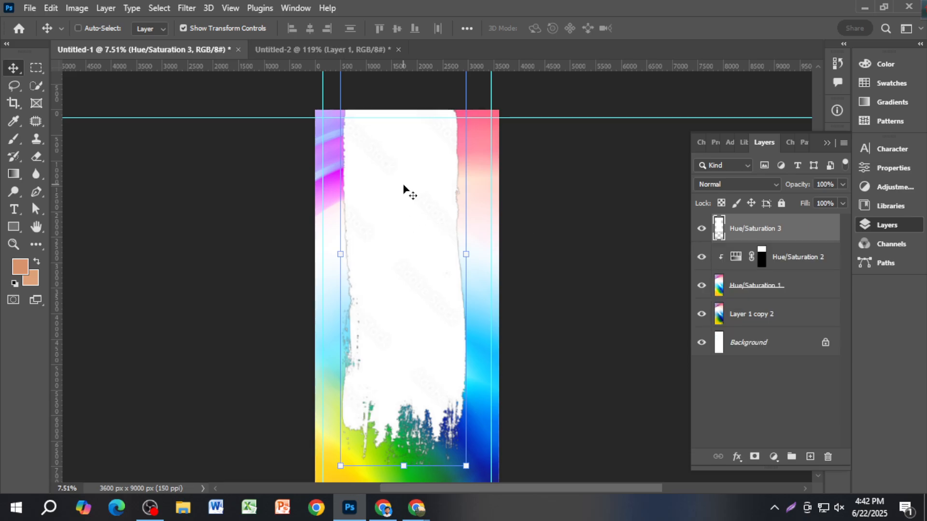
scroll(398, 175, up, 3)
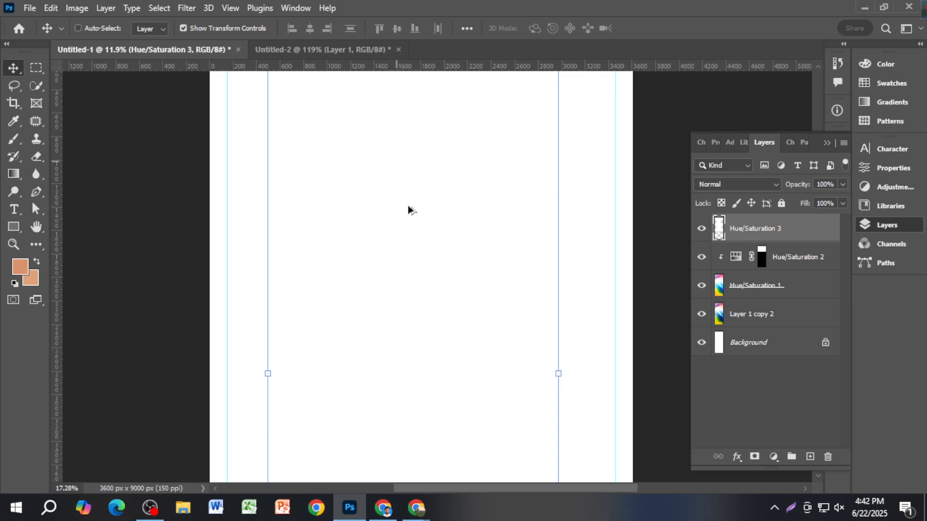
scroll(408, 209, down, 5)
click(553, 250)
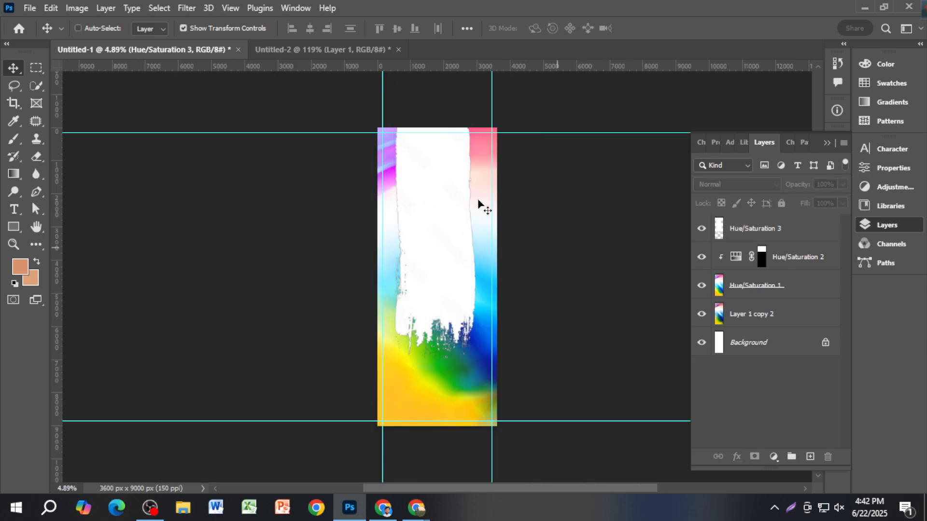
scroll(426, 186, up, 3)
scroll(439, 142, up, 3)
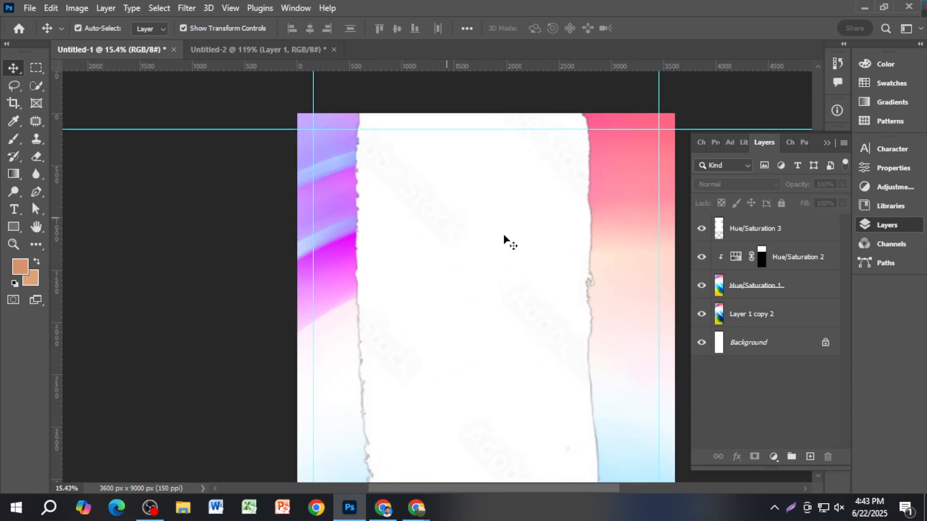
click(13, 121)
click(418, 306)
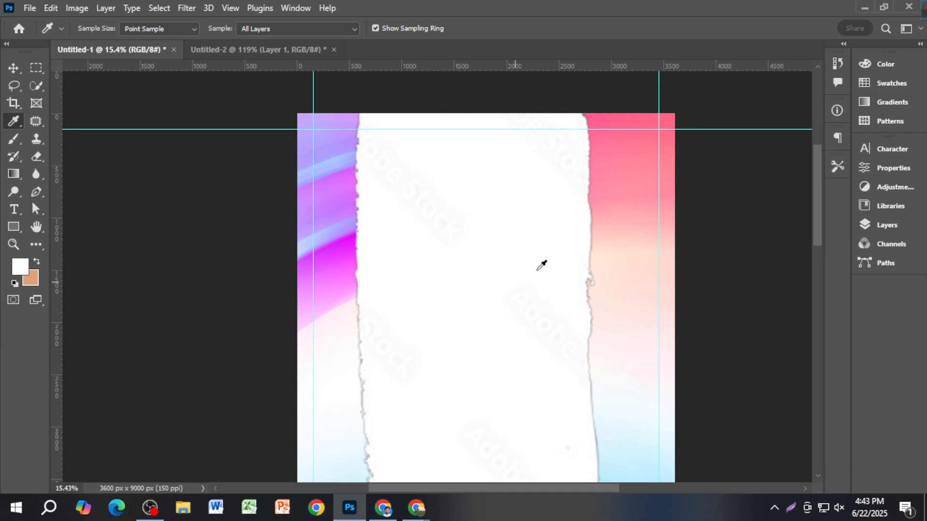
On the Hue/Saturation 3 layer, reset the Brush tool and enlarge it to 1300 px.
key(F7)
click(770, 234)
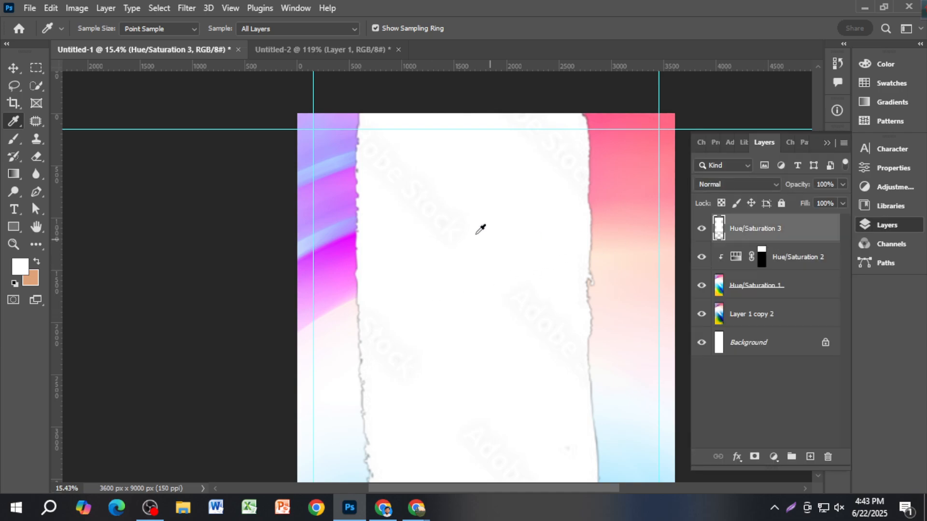
click(13, 140)
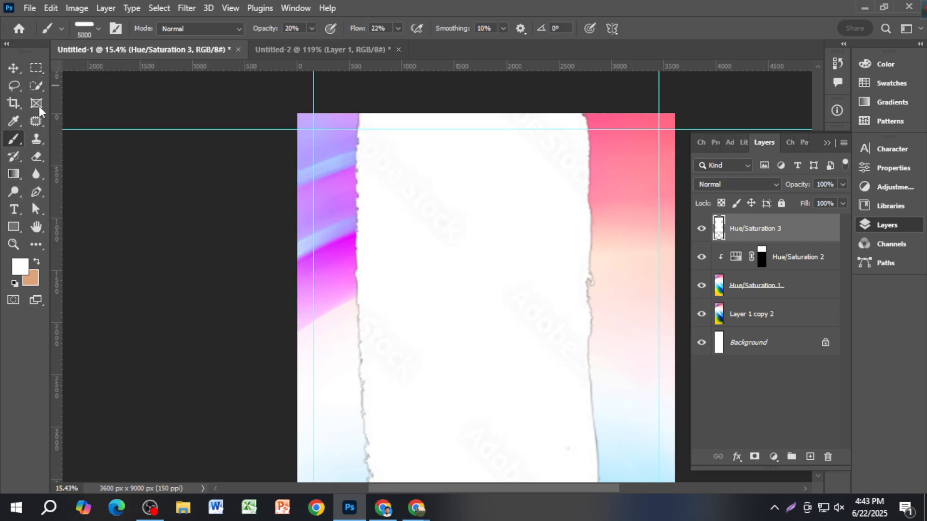
right_click(47, 28)
click(97, 27)
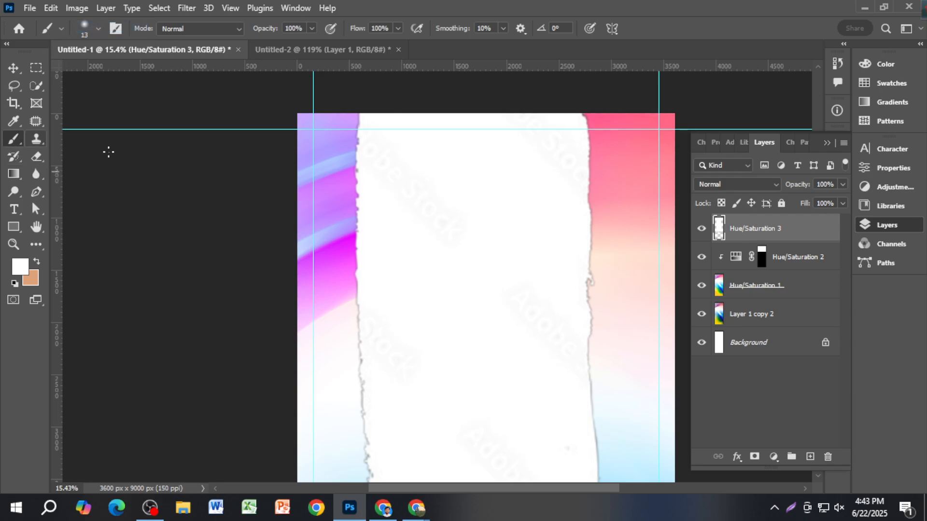
key(bracketright)
key(bracketright)
key(bracketright)
key(bracketright)
key(bracketright)
key(bracketright)
key(bracketright)
key(bracketright)
key(bracketright)
key(bracketright)
key(bracketright)
key(bracketright)
key(bracketright)
key(bracketright)
key(bracketright)
key(bracketright)
key(bracketright)
key(bracketright)
key(bracketright)
key(bracketright)
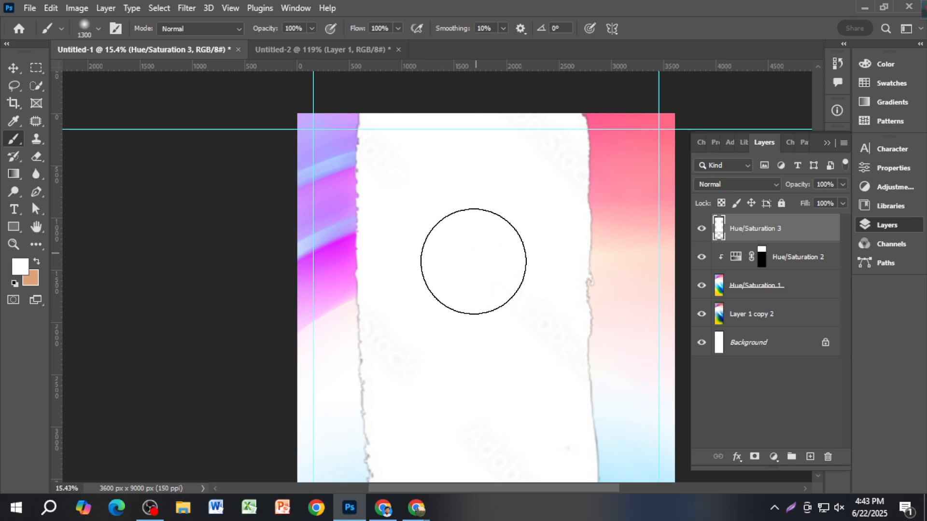
scroll(473, 261, down, 3)
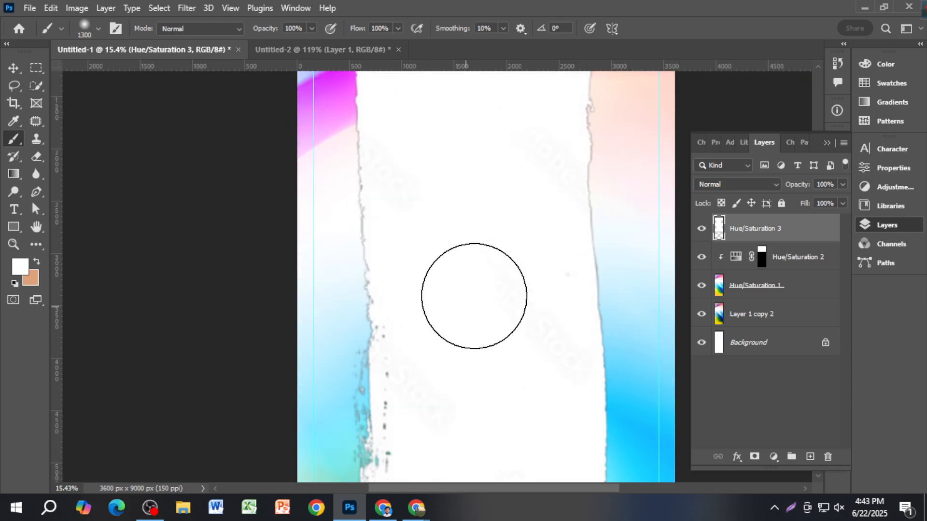
scroll(503, 323, down, 1)
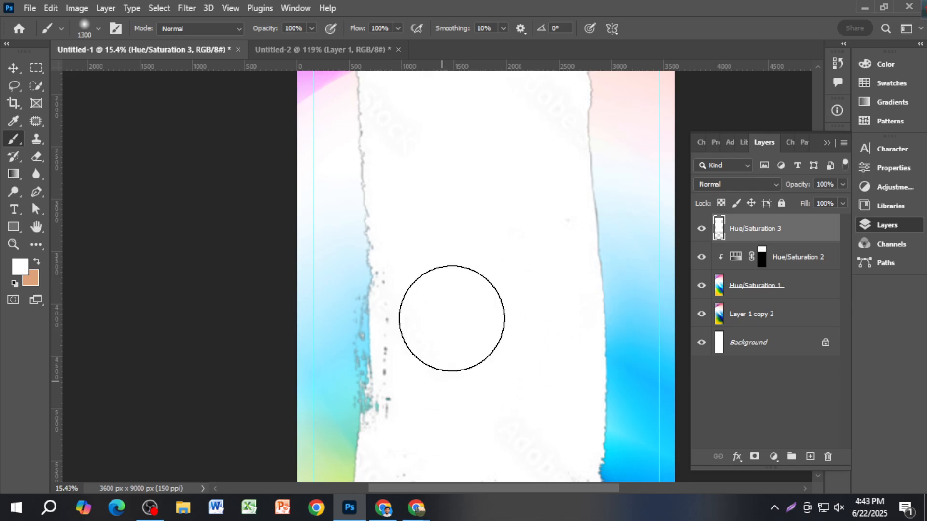
scroll(526, 263, down, 1)
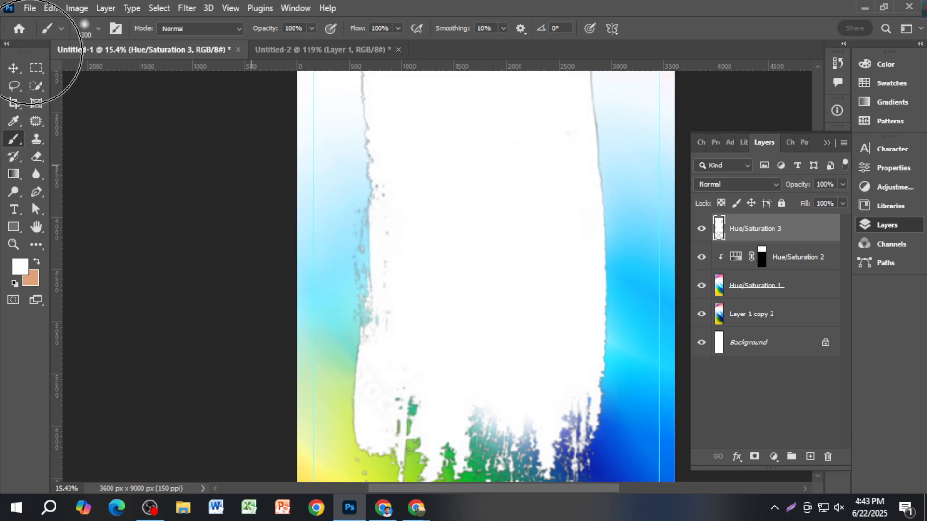
scroll(145, 144, right, 3)
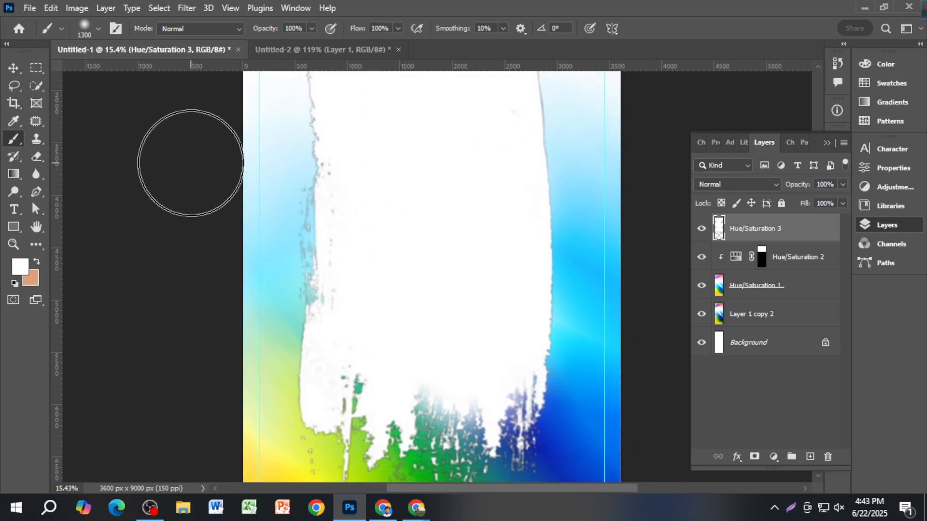
click(13, 68)
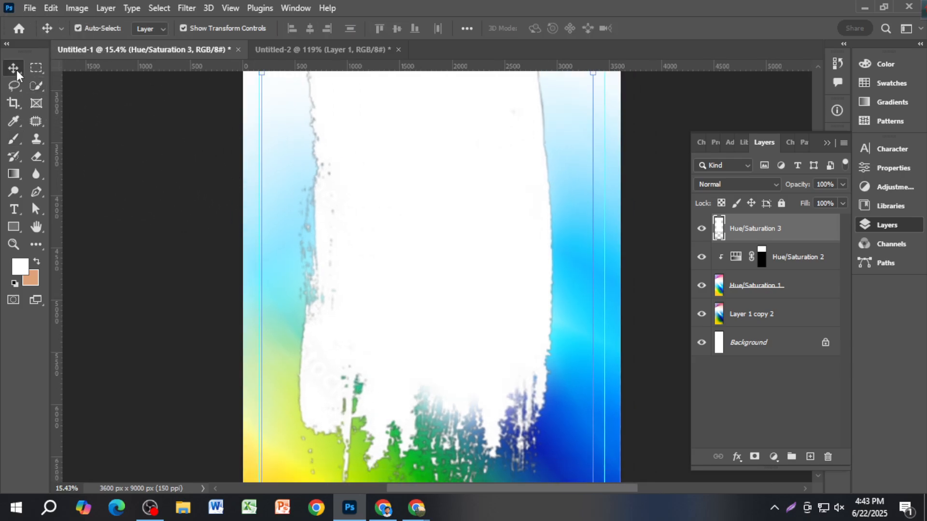
key(ctrl+minus)
key(ctrl+minus)
key(ctrl+minus)
key(ctrl+minus)
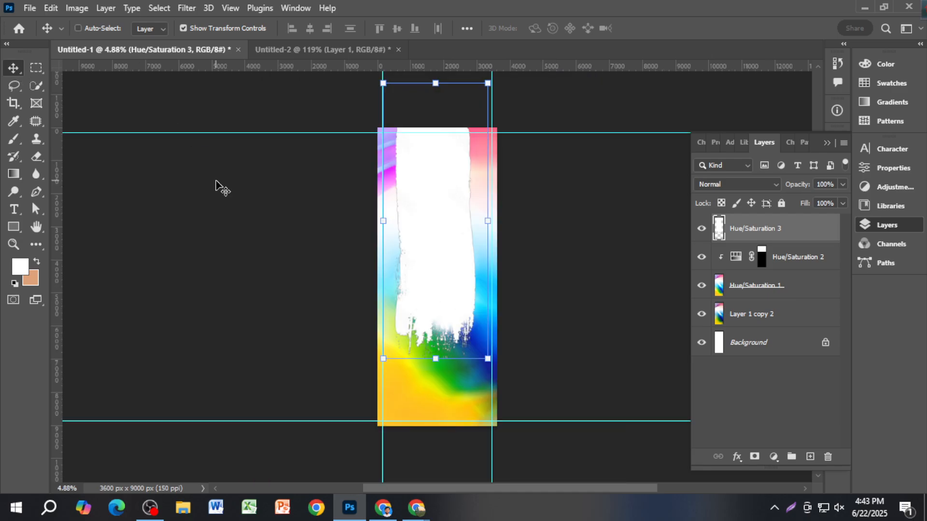
click(217, 182)
key(ctrl+0)
scroll(433, 213, up, 1)
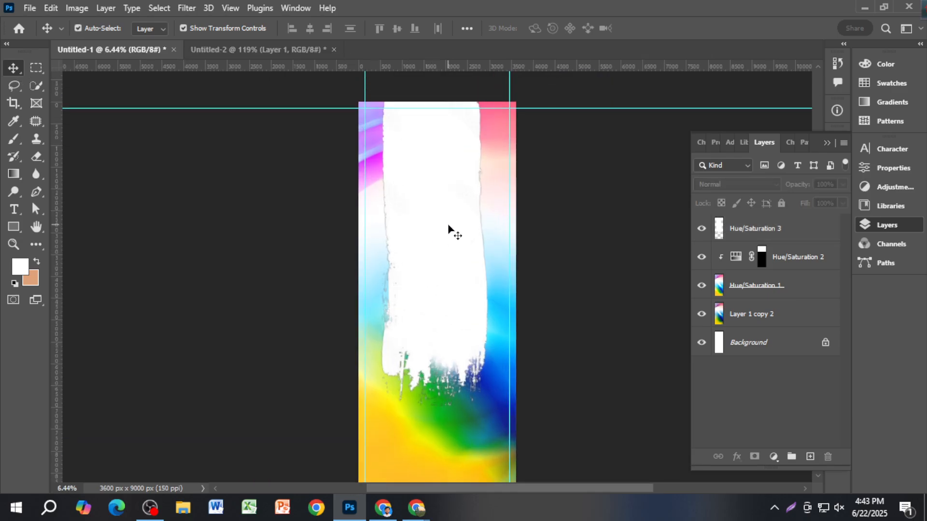
scroll(459, 256, up, 1)
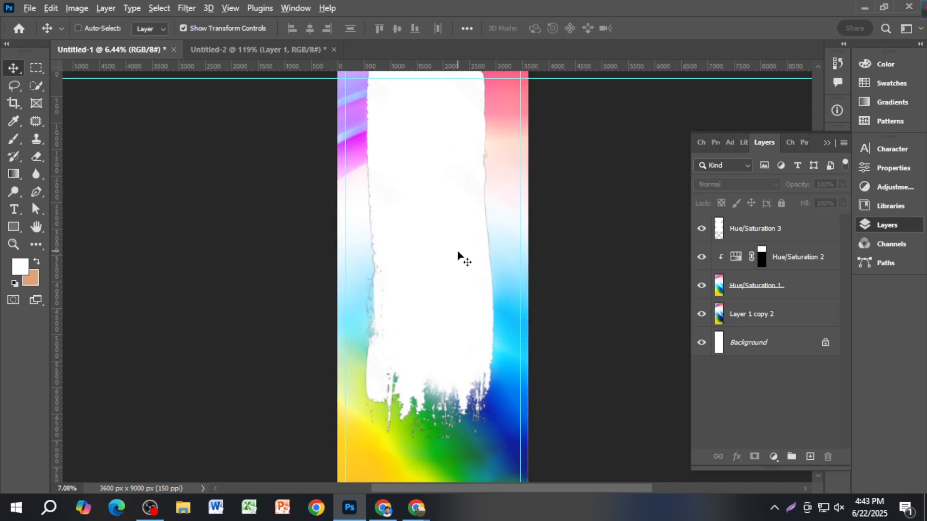
click(246, 51)
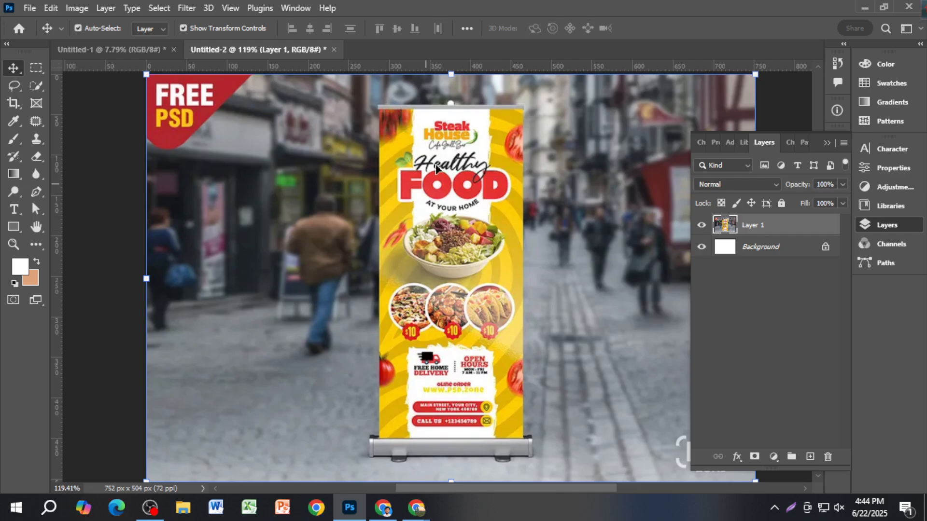
click(135, 51)
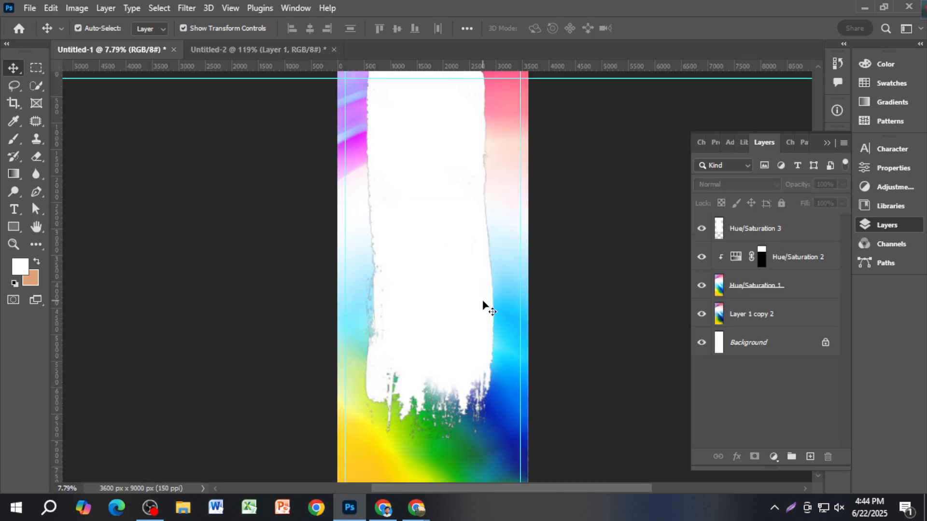
scroll(484, 306, up, 1)
scroll(484, 305, down, 3)
drag(461, 337, 466, 310)
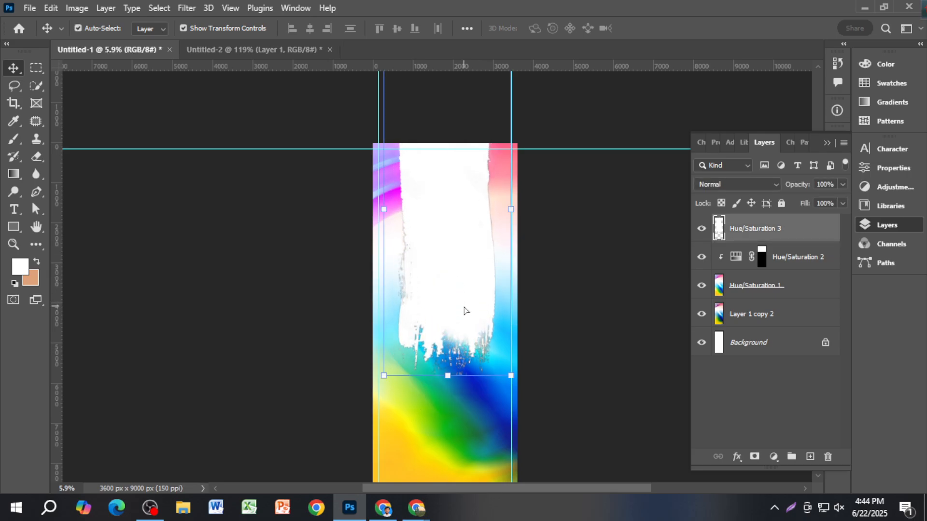
click(584, 302)
scroll(471, 273, up, 4)
scroll(459, 272, up, 2)
scroll(464, 266, up, 2)
scroll(466, 266, up, 1)
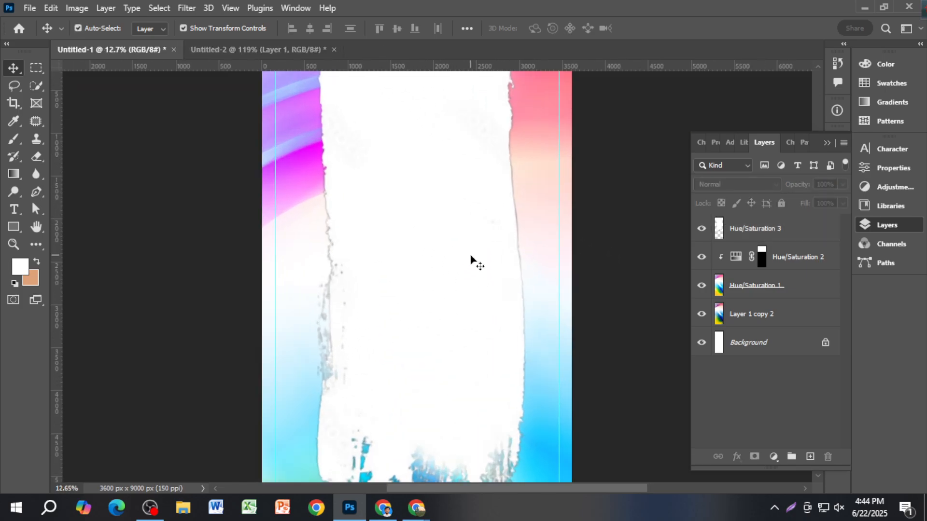
click(749, 234)
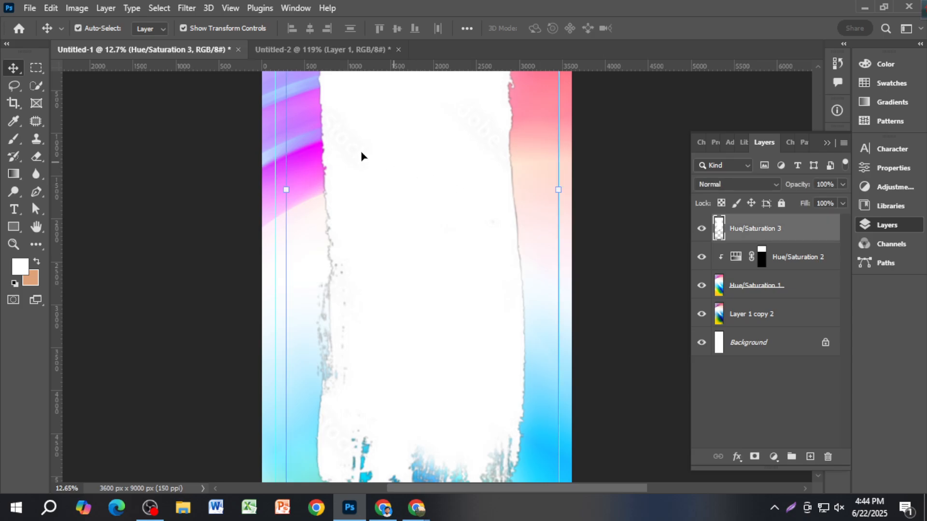
click(13, 139)
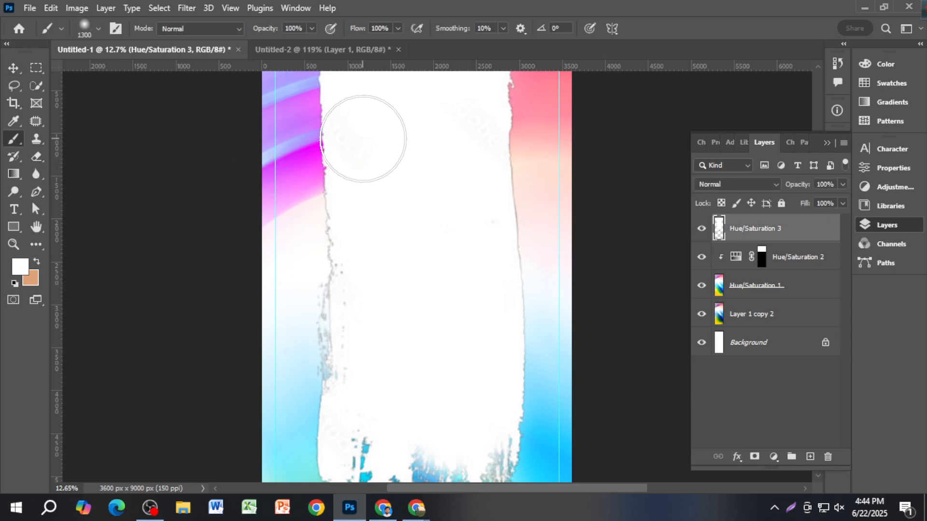
After the top watermark cleanup, clear the layer selection with the Move tool.
scroll(413, 193, up, 1)
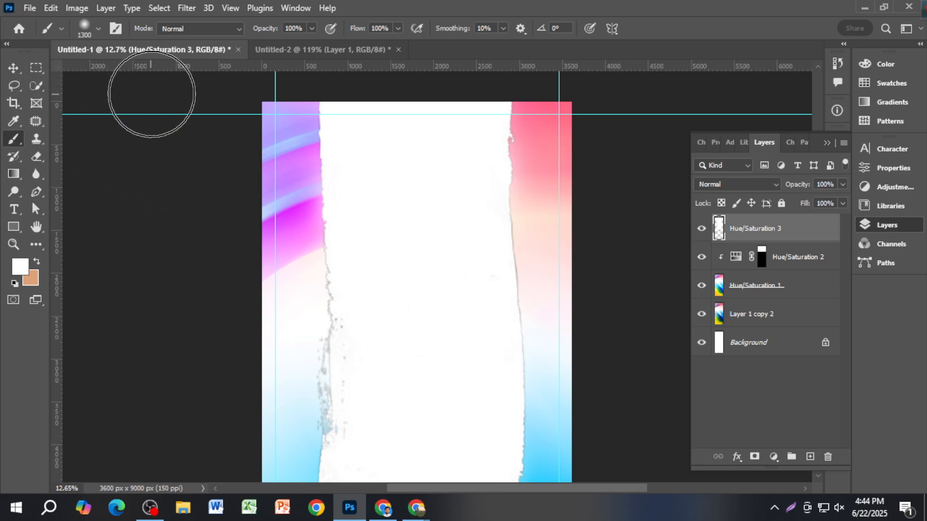
click(13, 67)
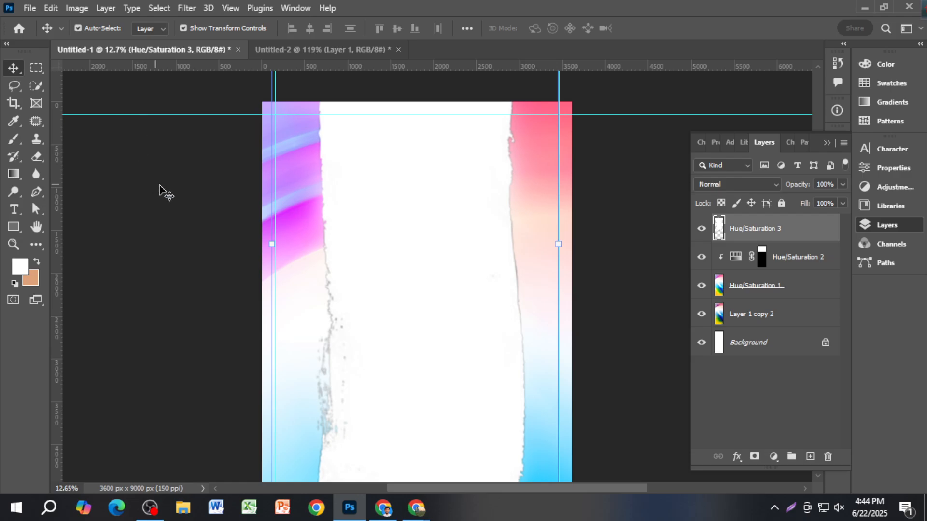
click(167, 189)
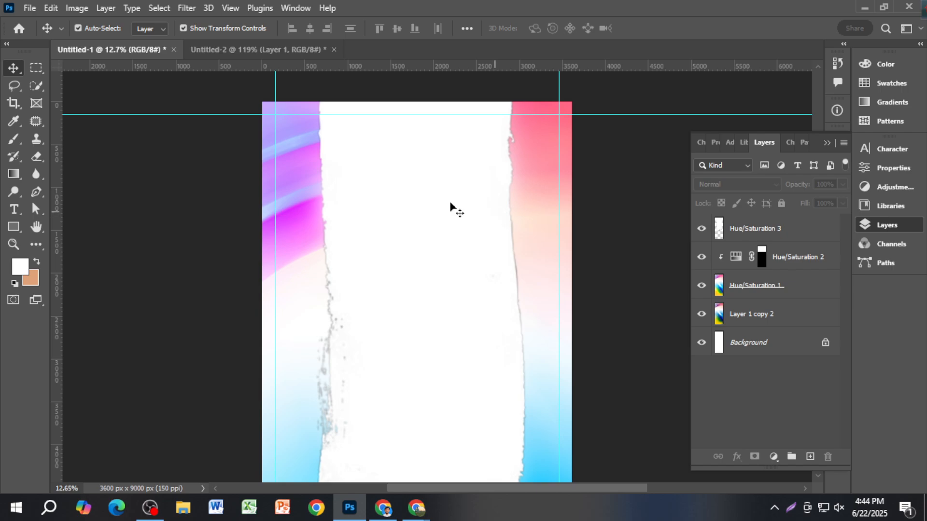
scroll(394, 314, down, 2)
scroll(395, 293, up, 2)
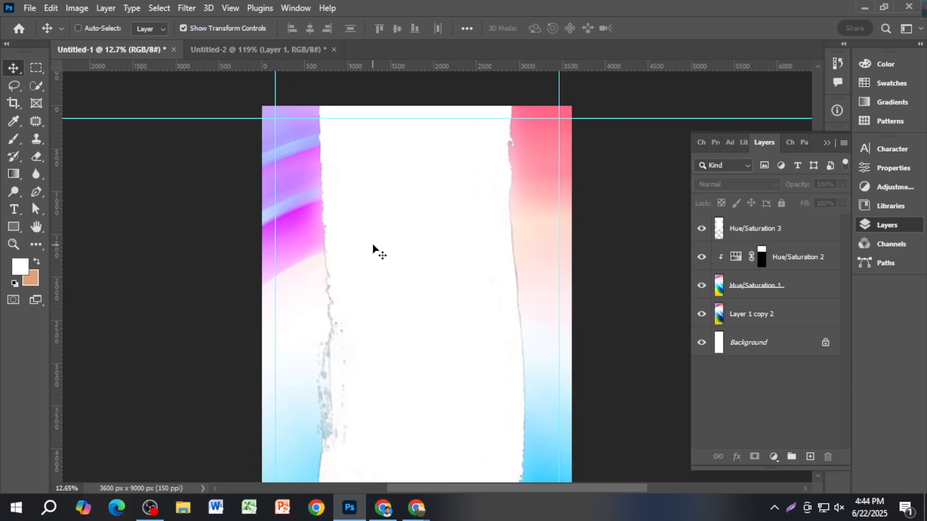
scroll(374, 248, up, 1)
click(13, 209)
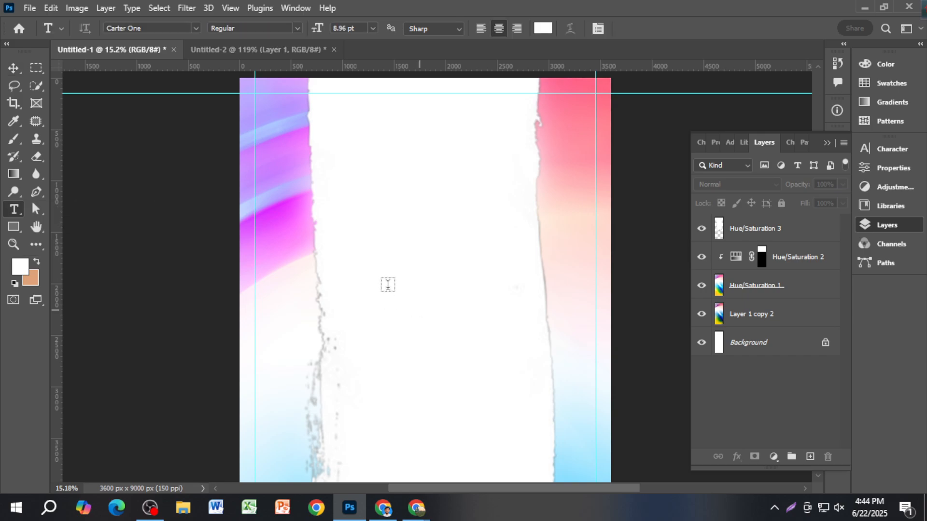
Start a text layer on the white stroke in red Carter One at 150 pt.
click(430, 246)
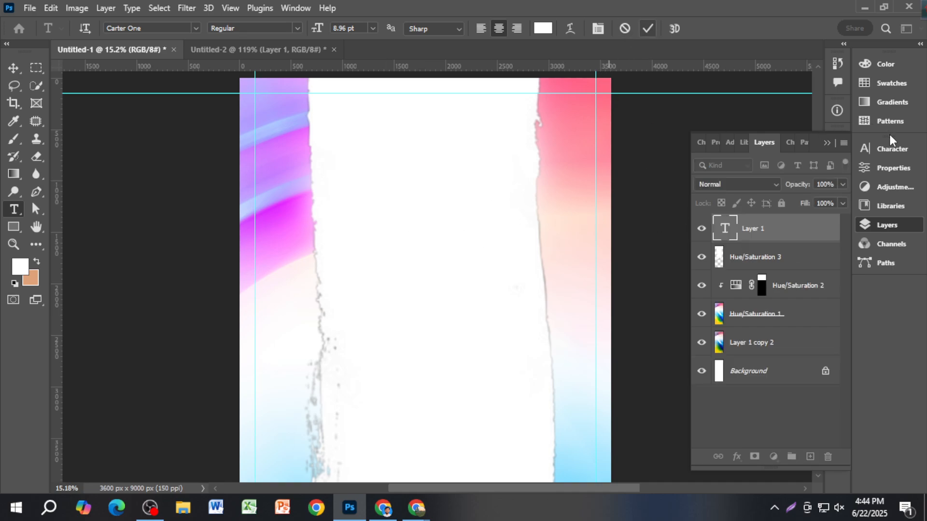
click(889, 148)
click(751, 185)
text(60)
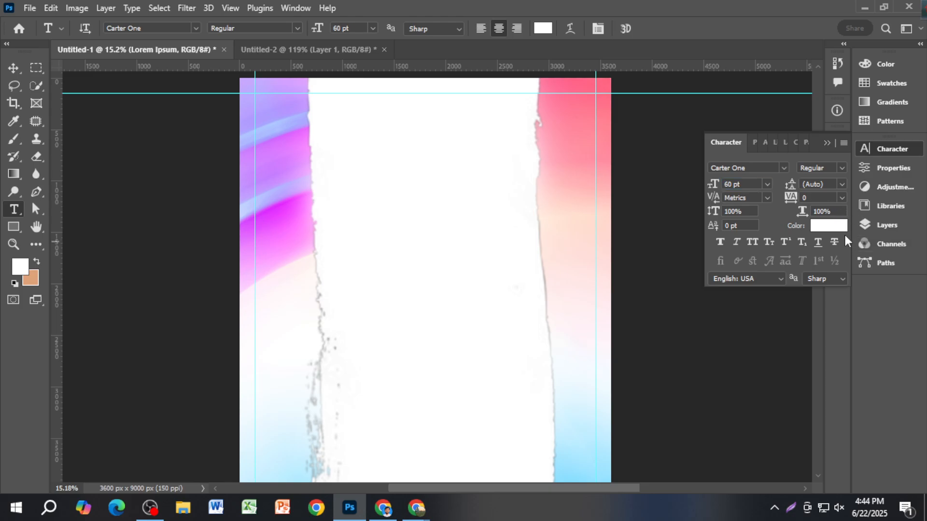
click(832, 230)
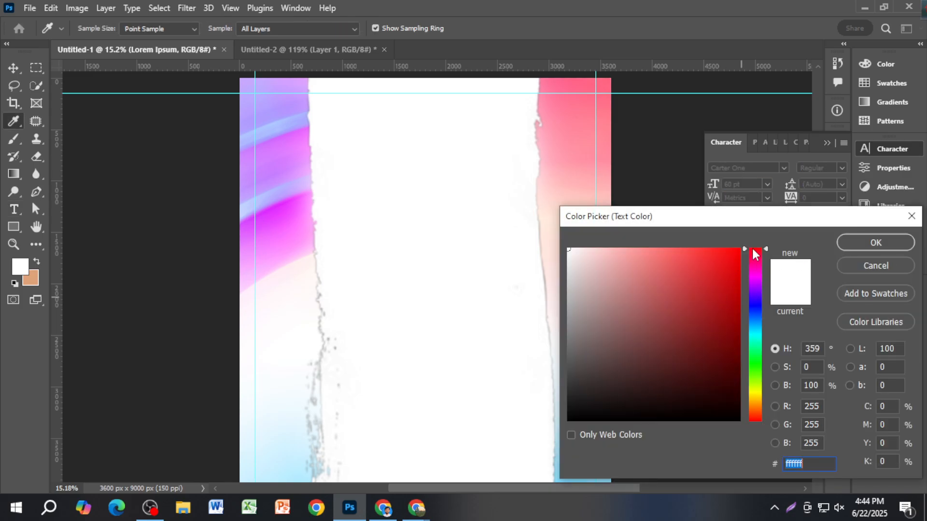
click(740, 249)
click(857, 244)
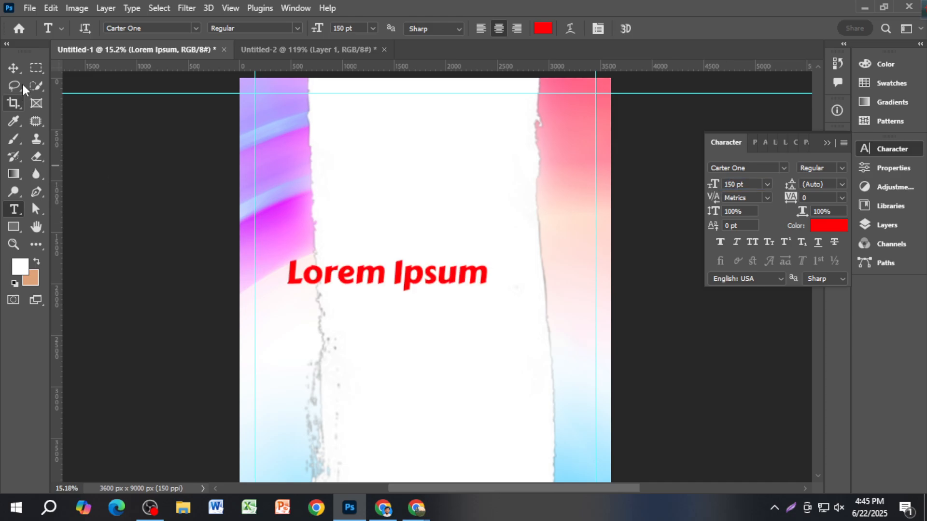
Move the Lorem Ipsum text up and right and select it for editing.
key(v)
drag(406, 282, 438, 250)
double_click(438, 249)
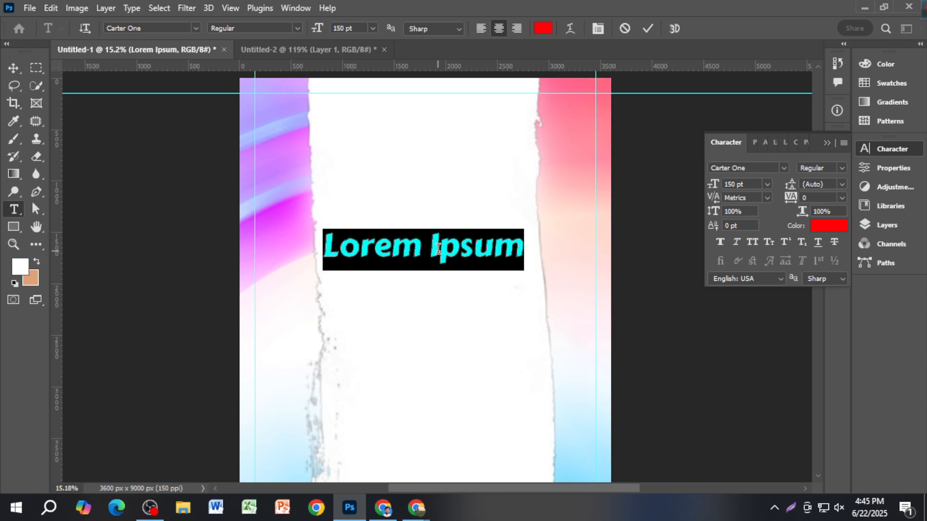
Replace the placeholder with FOOD and scale it up to about 229%.
text(FOOD)
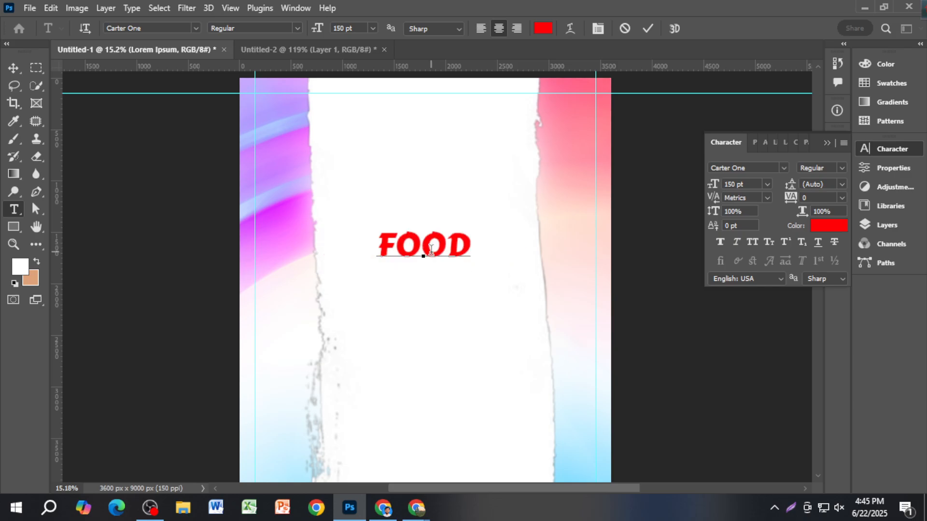
click(12, 70)
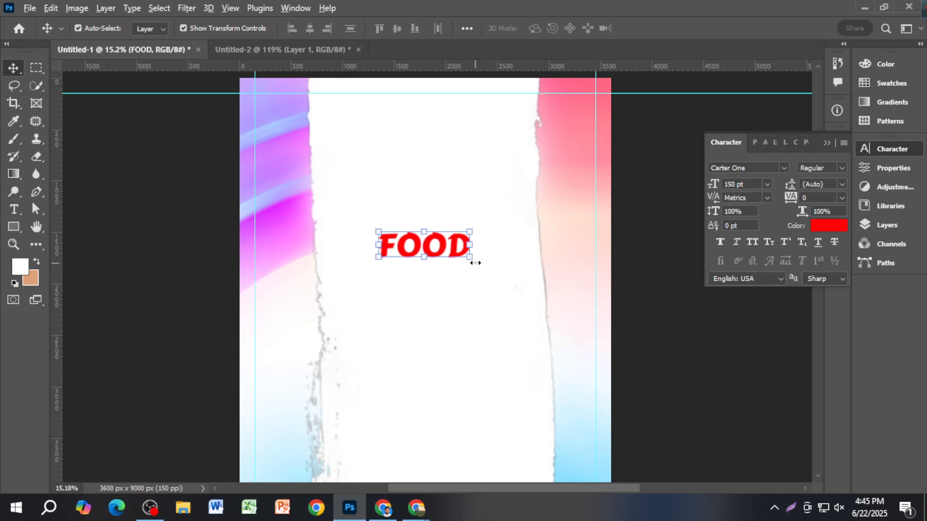
drag(514, 290, 531, 300)
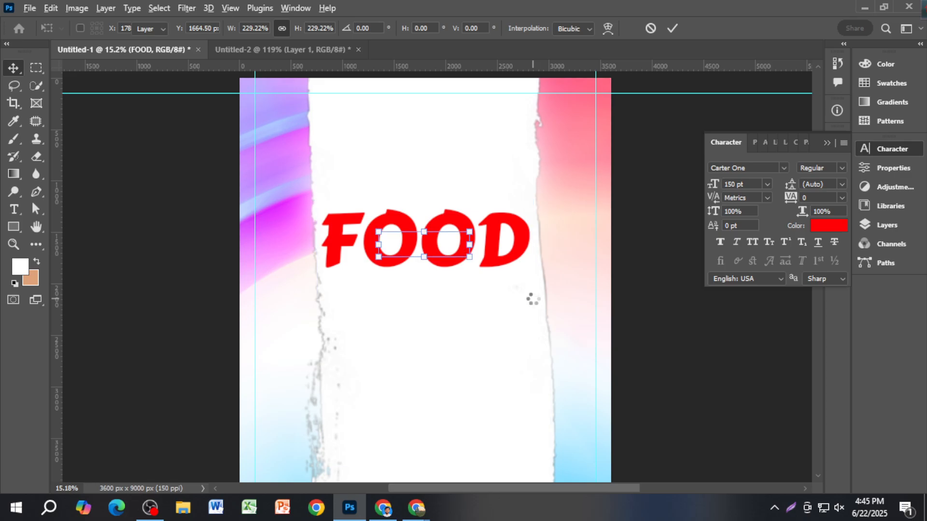
key(Return)
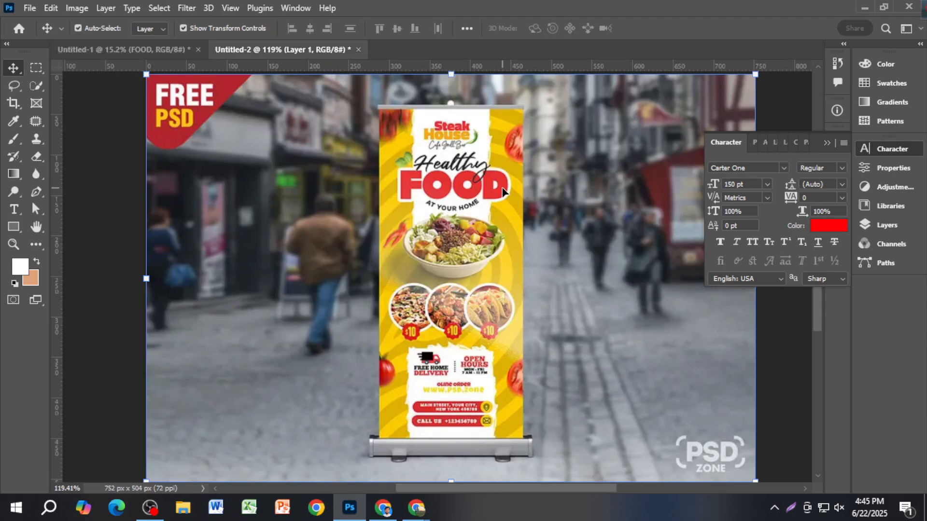
scroll(484, 186, up, 3)
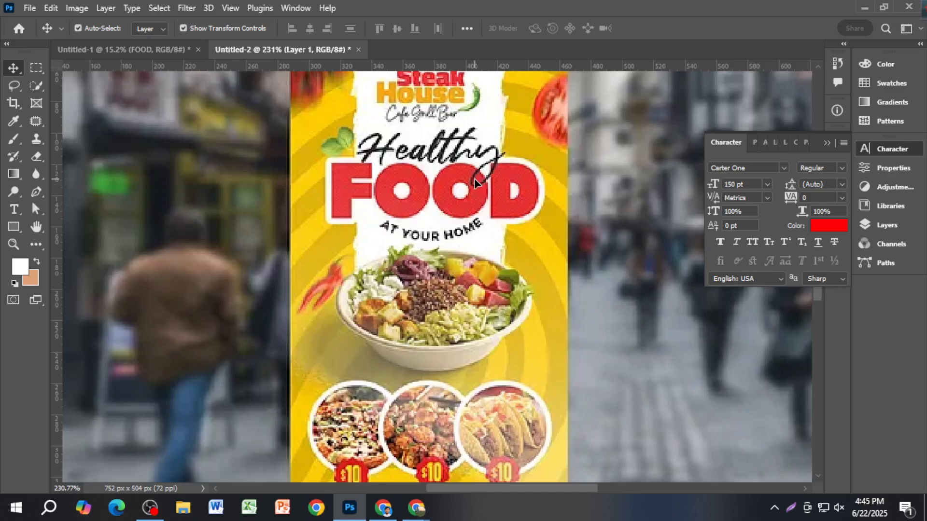
scroll(475, 182, up, 2)
scroll(442, 177, up, 1)
scroll(444, 209, up, 1)
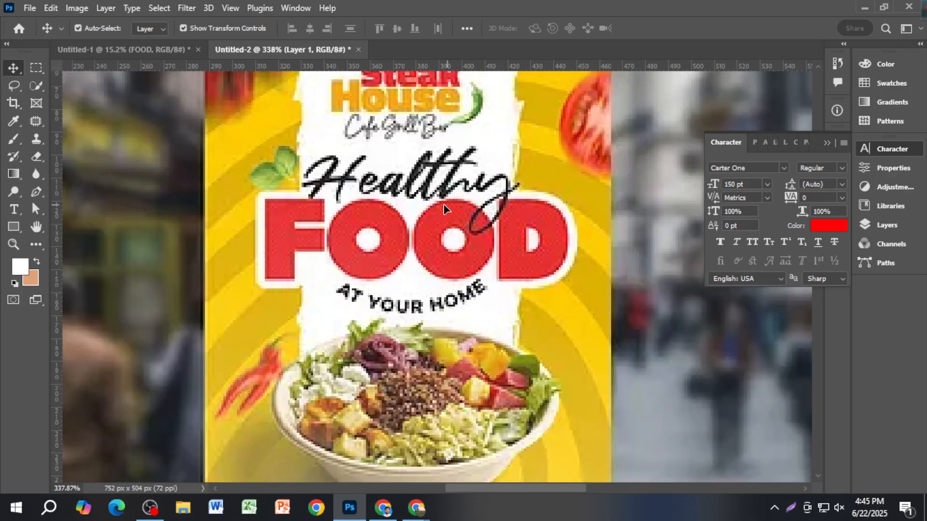
Move the FOOD title upward on the white strip.
click(152, 48)
drag(463, 247, 469, 241)
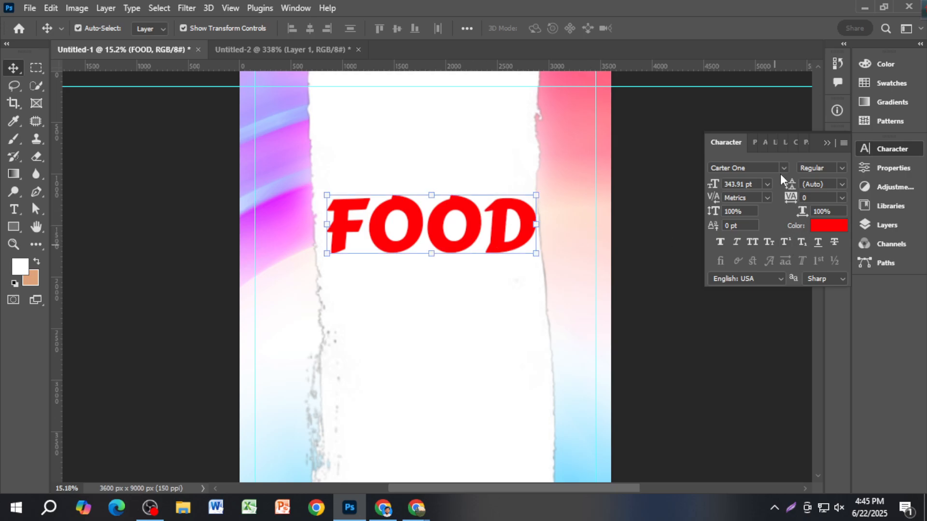
click(666, 294)
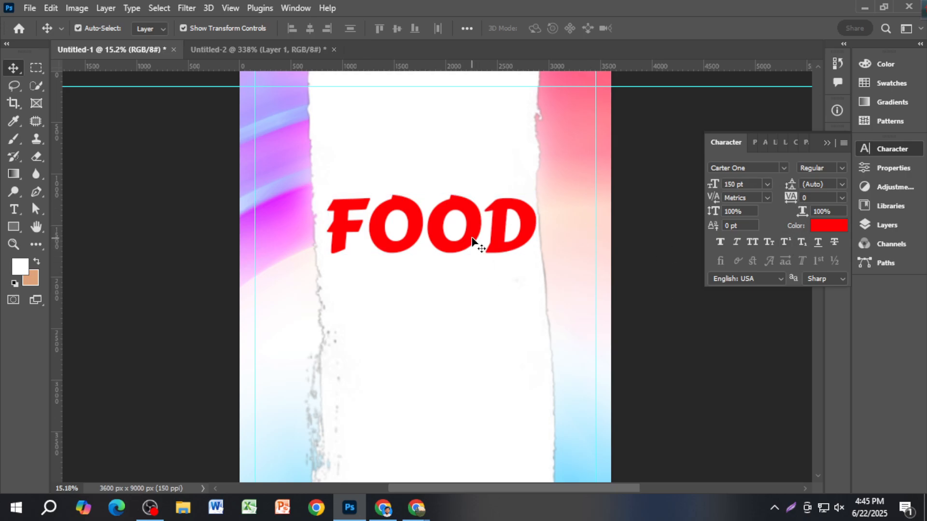
scroll(464, 261, up, 2)
scroll(467, 251, down, 1)
drag(468, 242, 471, 325)
scroll(535, 333, up, 1)
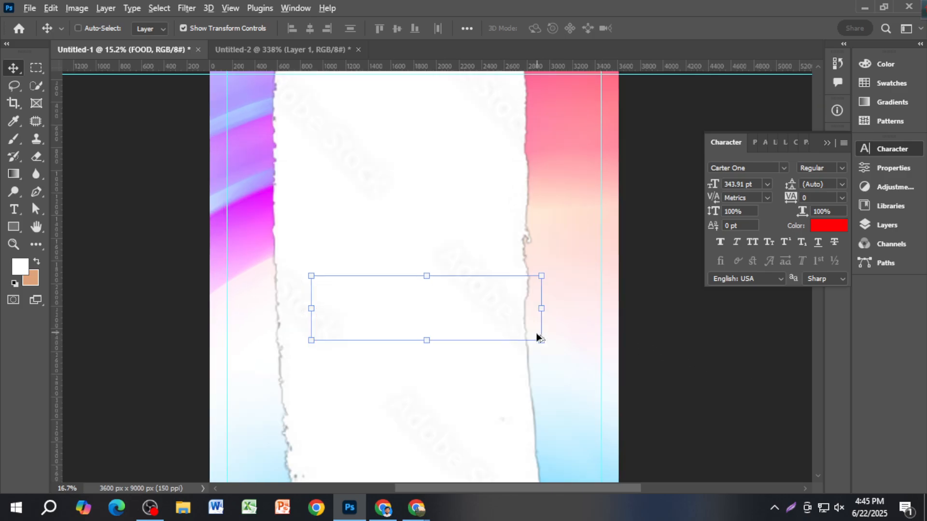
scroll(538, 333, up, 1)
Compare with the reference poster, then try shrinking FOOD slightly and undo it.
click(311, 53)
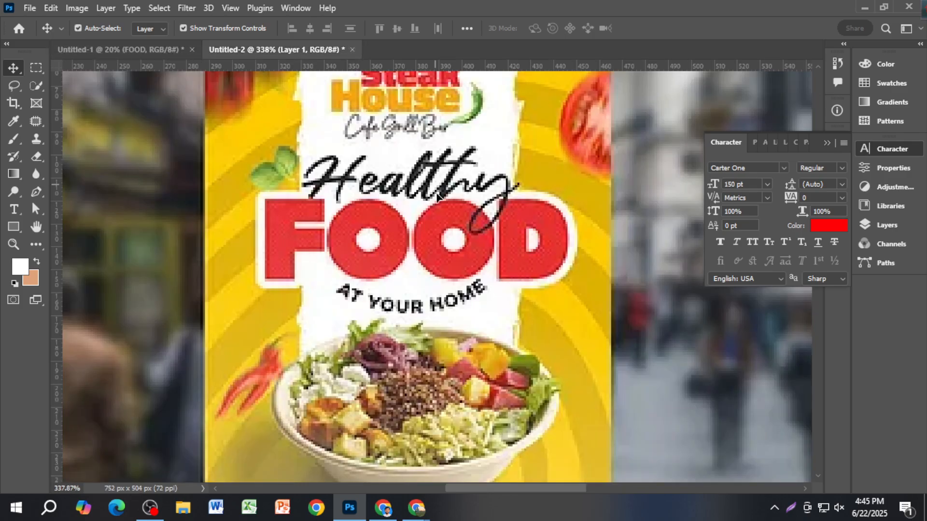
scroll(383, 237, up, 5)
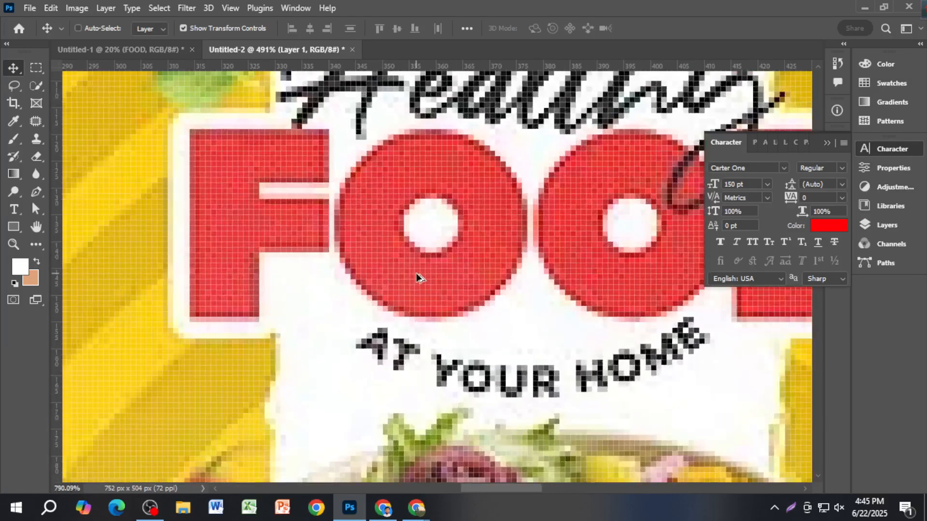
scroll(448, 279, down, 5)
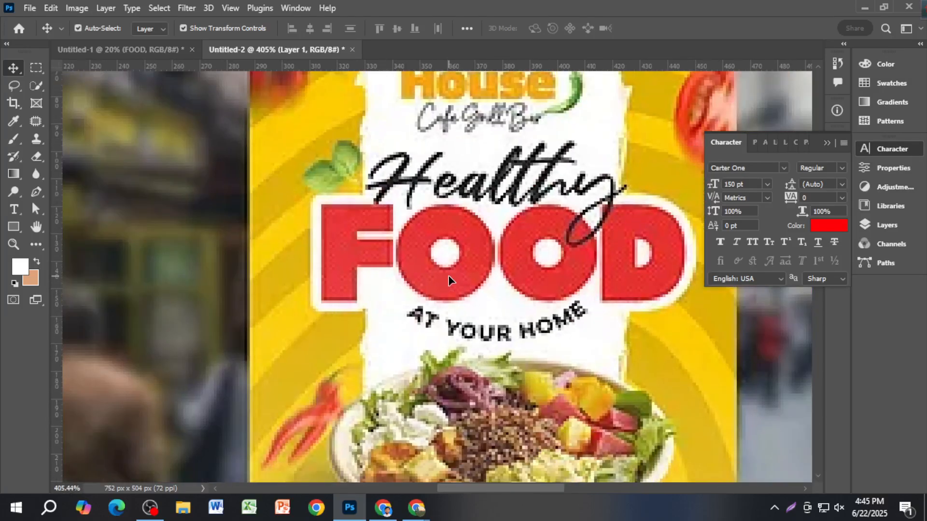
scroll(447, 279, down, 1)
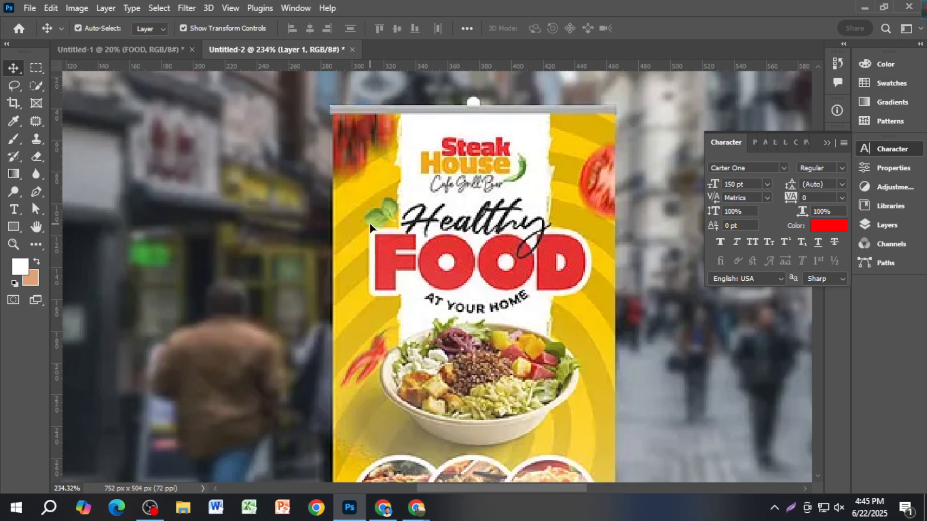
click(121, 49)
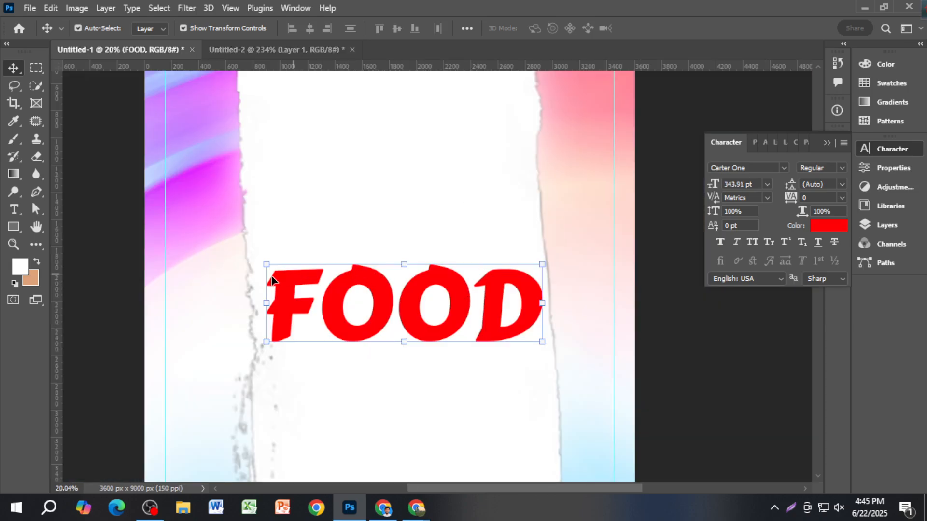
mouse_move(268, 266)
mouse_down()
mouse_move(275, 275)
mouse_move(262, 258)
mouse_move(261, 268)
mouse_up()
key(ctrl+z)
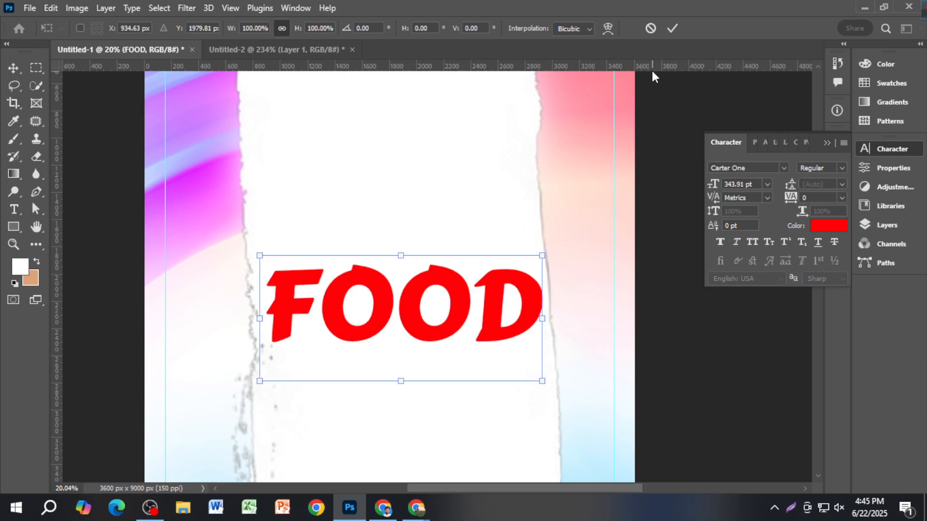
Commit the FOOD transform and check the banner against the reference poster again.
click(671, 29)
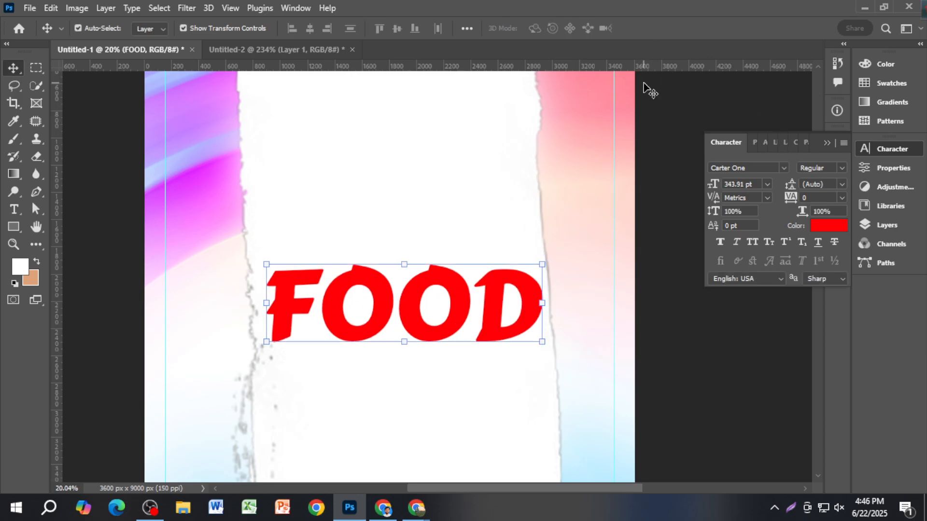
key(F7)
click(278, 50)
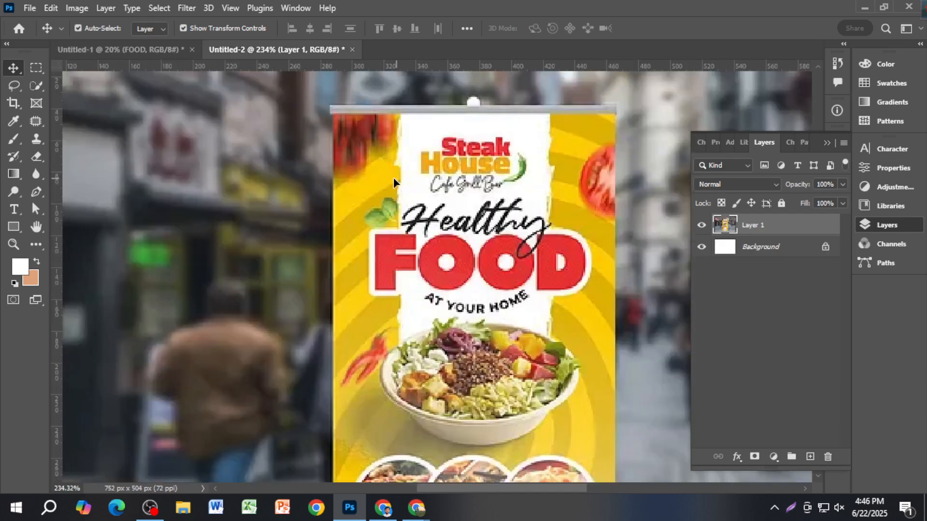
click(145, 50)
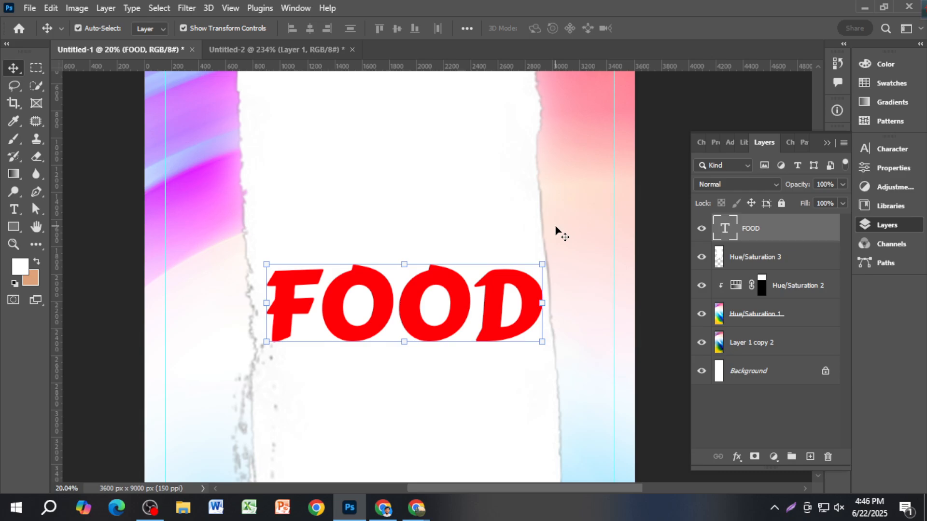
scroll(555, 231, down, 4)
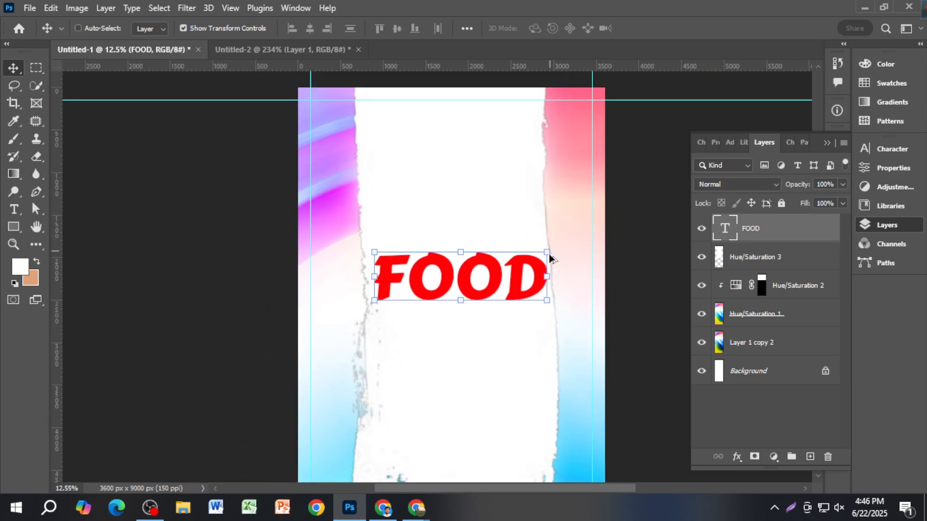
scroll(537, 256, up, 3)
scroll(537, 256, up, 2)
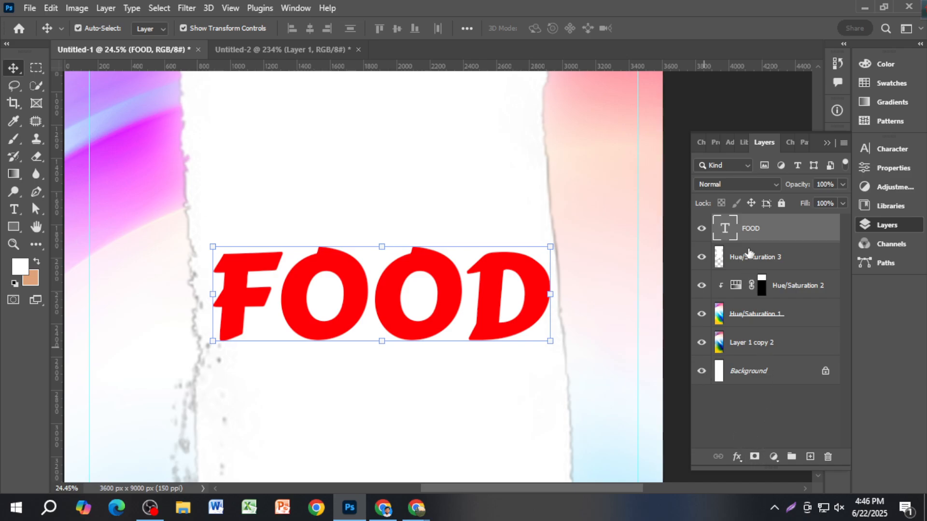
Add a 25 px black Stroke layer style to the FOOD title.
click(736, 456)
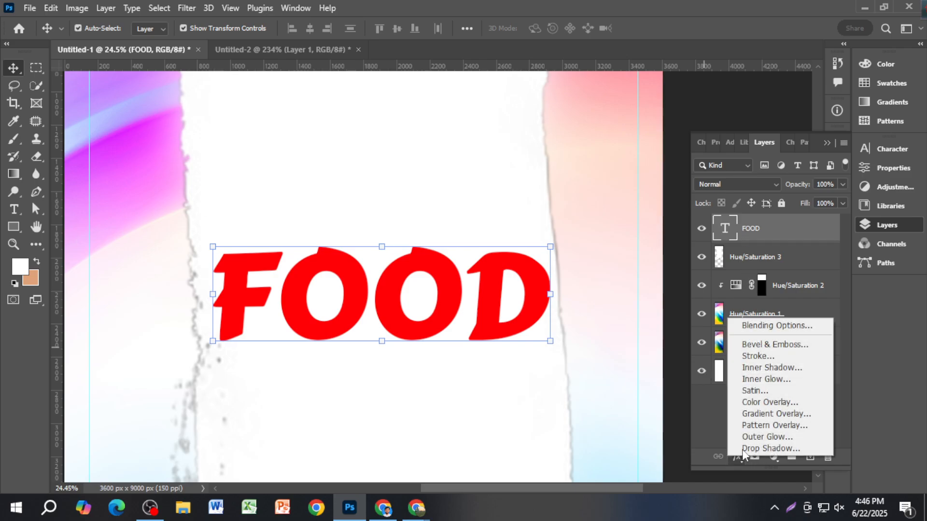
click(777, 360)
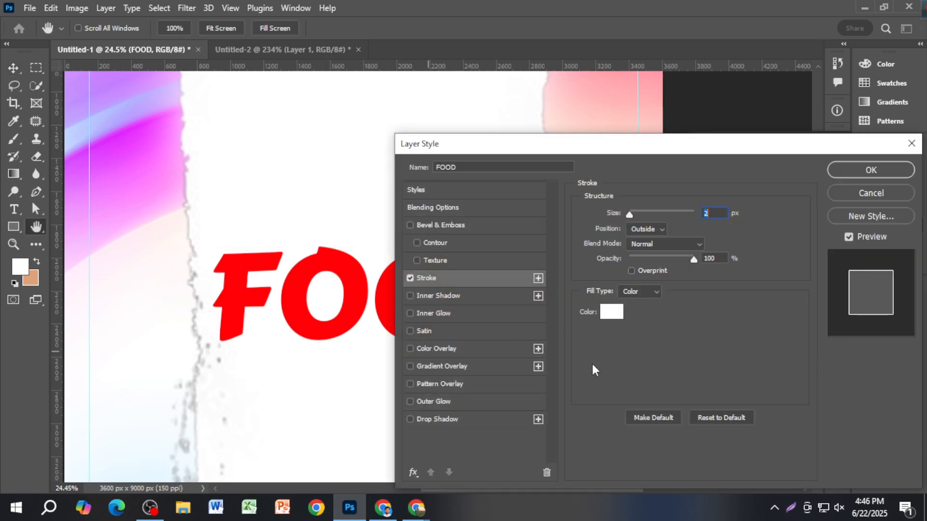
click(613, 315)
drag(691, 340, 754, 446)
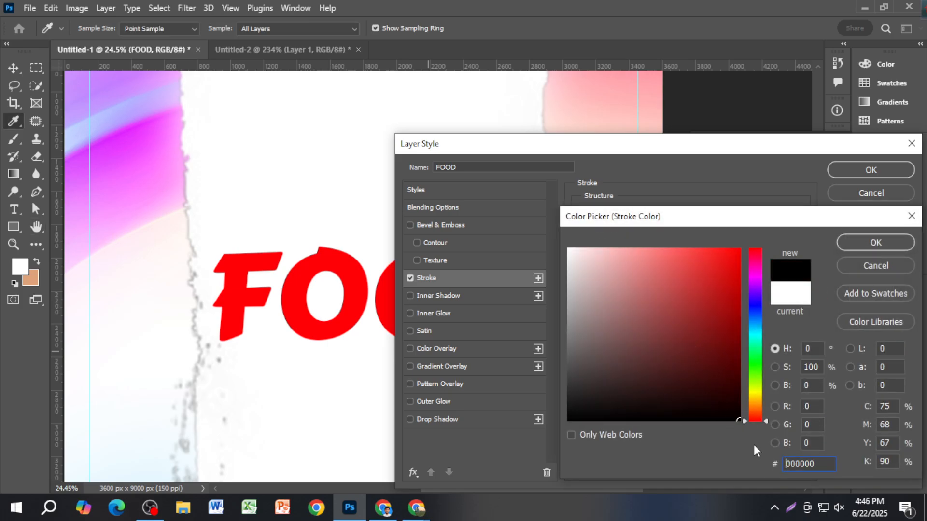
click(863, 247)
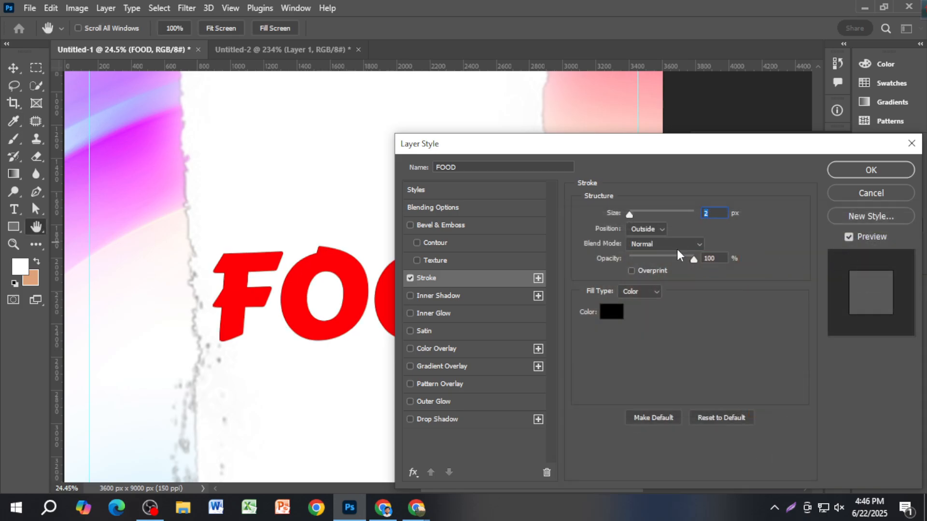
key(Up)
key(Up)
key(Up)
key(Up)
key(Up)
key(Up)
key(Up)
key(Up)
key(Up)
key(Up)
key(Up)
key(Up)
key(Up)
key(Up)
key(Up)
key(Up)
key(Up)
key(Up)
key(Up)
key(Up)
key(Up)
key(Up)
key(Up)
key(Up)
key(Up)
key(Up)
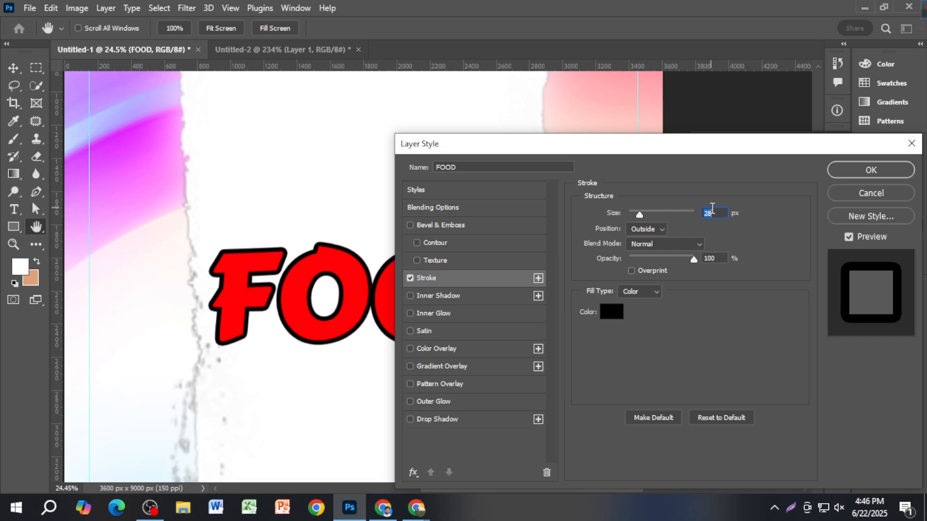
mouse_move(713, 153)
mouse_down()
mouse_move(881, 187)
mouse_move(706, 185)
mouse_up()
key(Down)
key(Down)
key(Down)
click(887, 209)
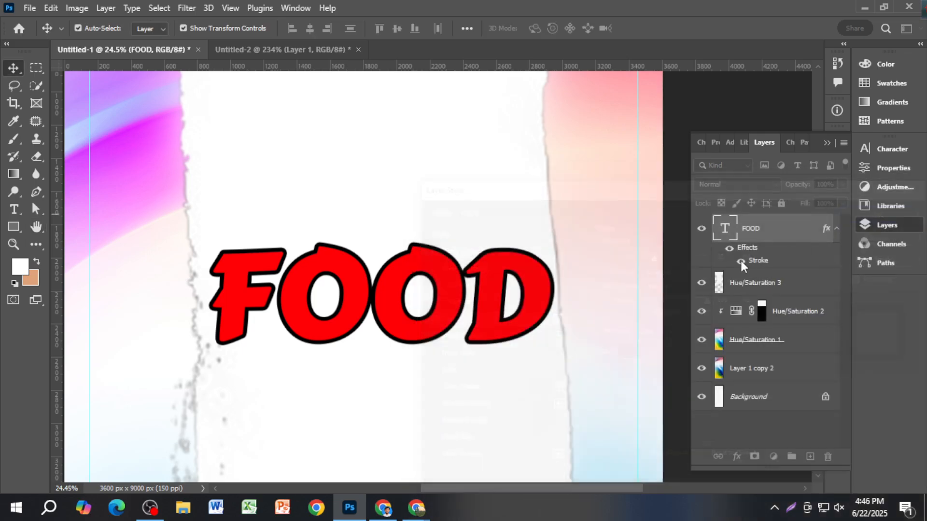
key(ctrl+0)
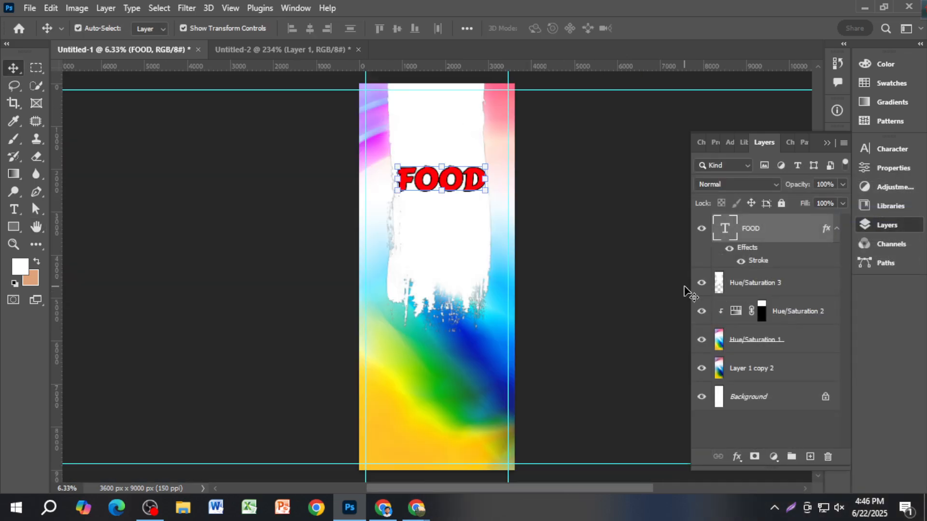
click(574, 205)
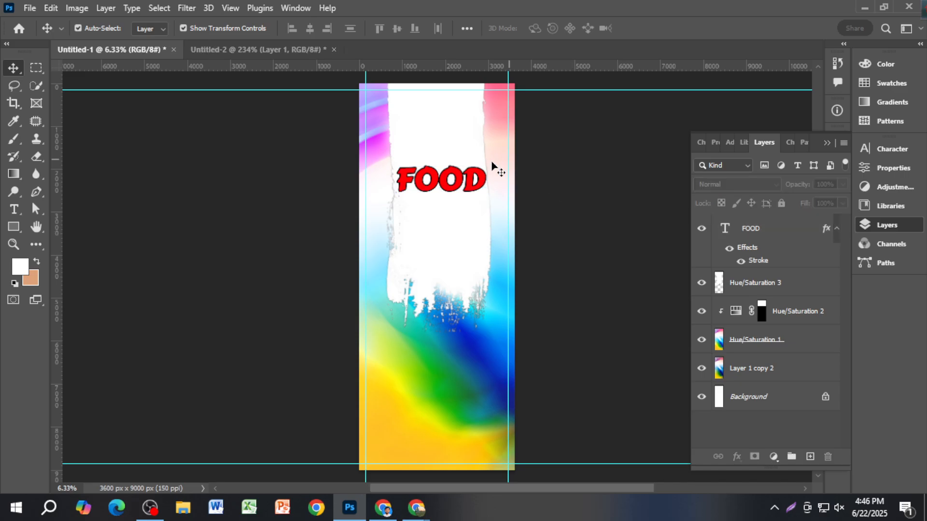
scroll(493, 166, up, 4)
scroll(497, 255, up, 3)
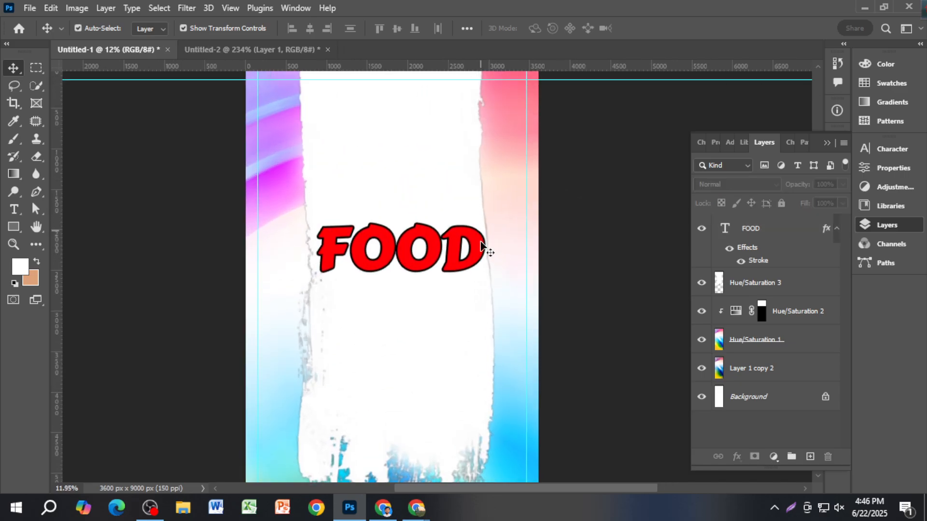
click(226, 50)
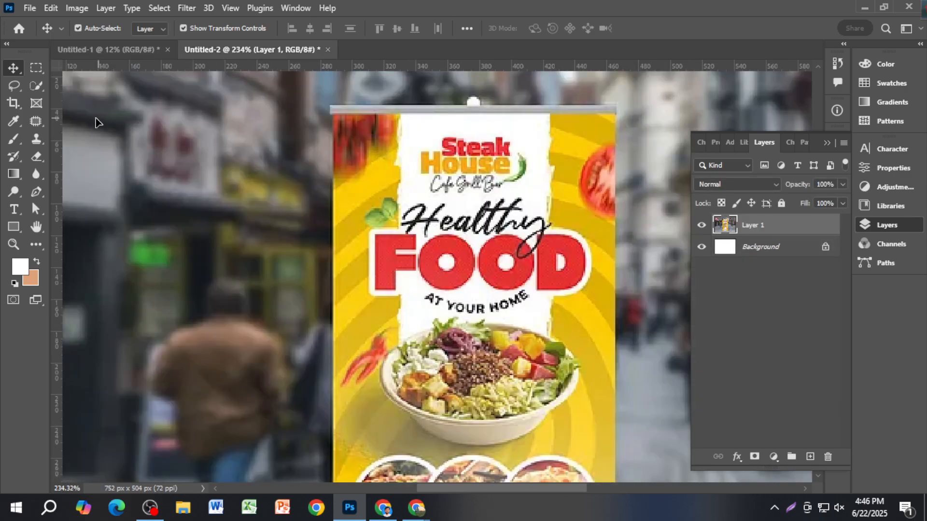
click(104, 49)
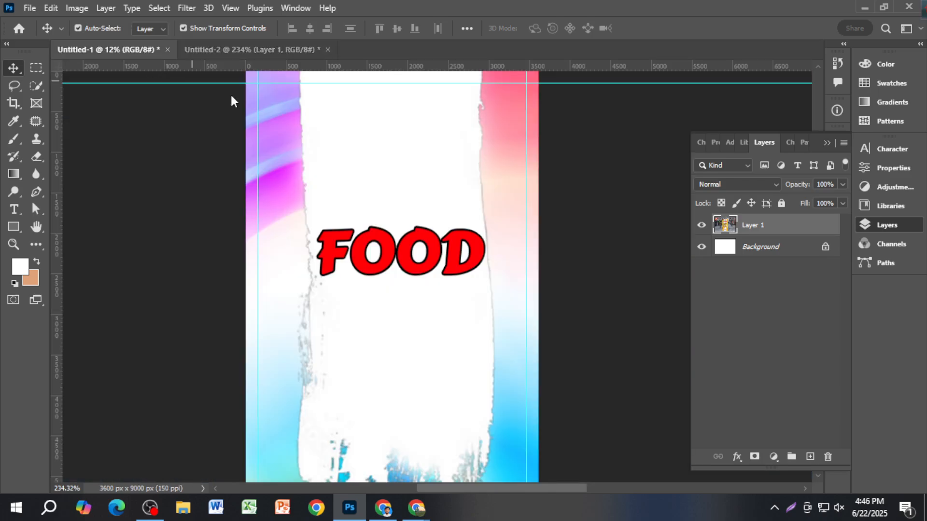
Type a red 'Healthy' text line just above the FOOD headline and commit it.
click(15, 209)
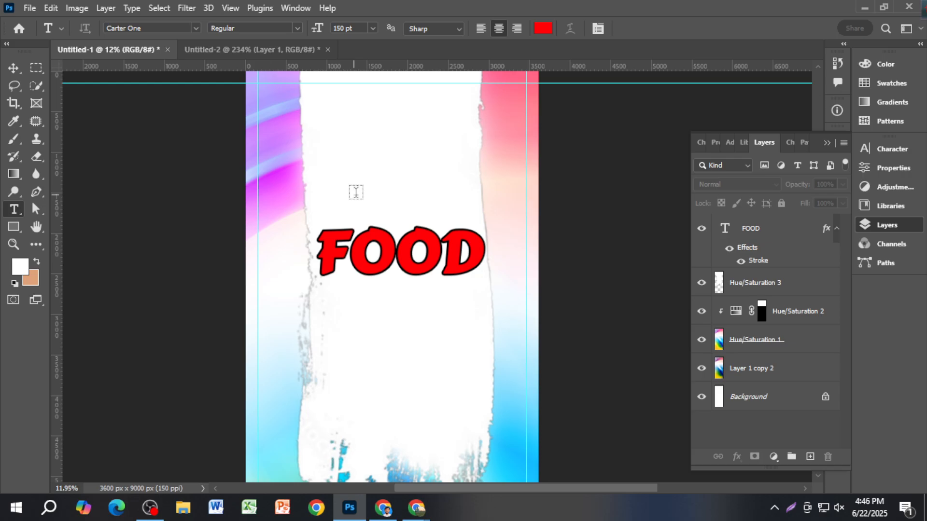
click(355, 192)
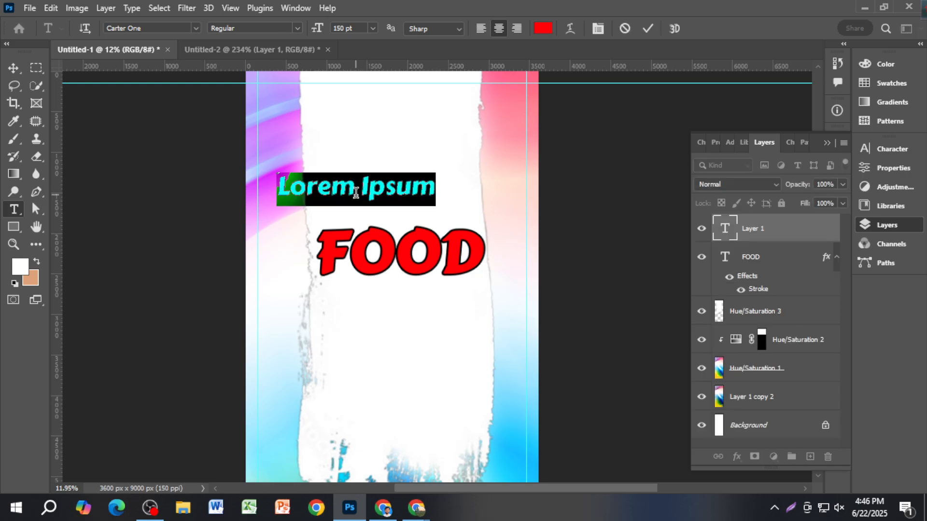
text(Healthy)
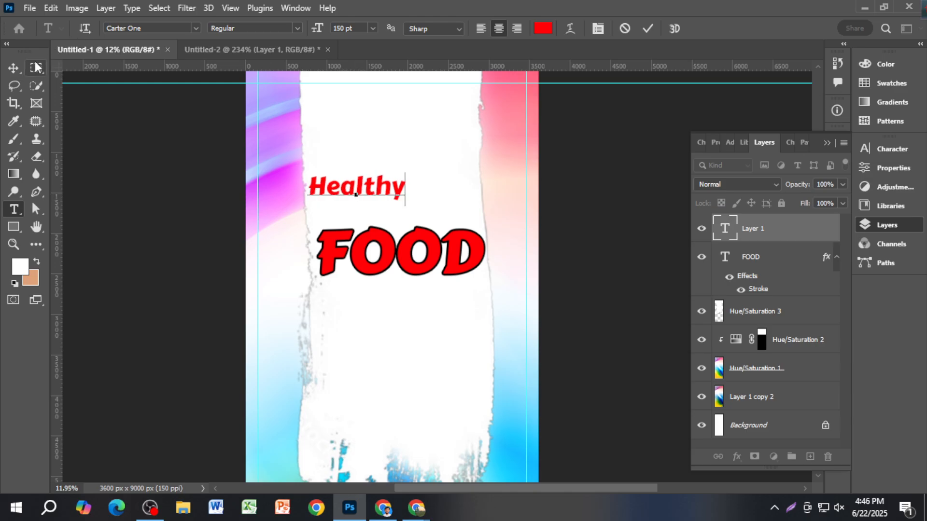
click(13, 68)
scroll(420, 207, up, 4)
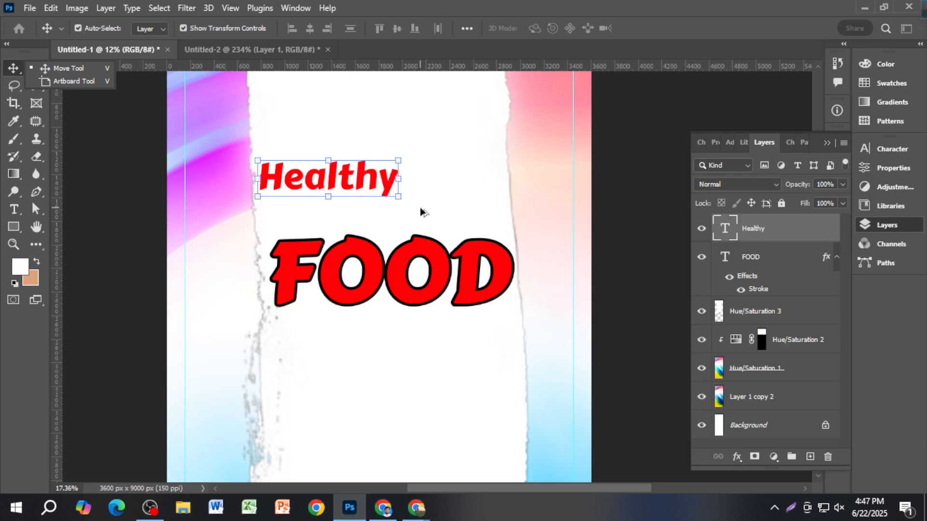
Set Healthy in English111 Presto BT and drag it to sit just above FOOD.
click(909, 150)
click(785, 167)
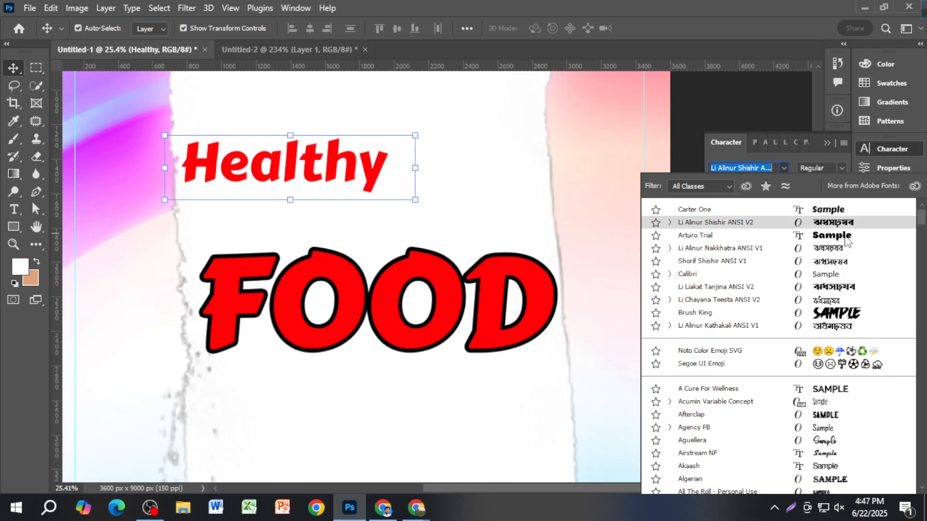
drag(921, 223, 921, 268)
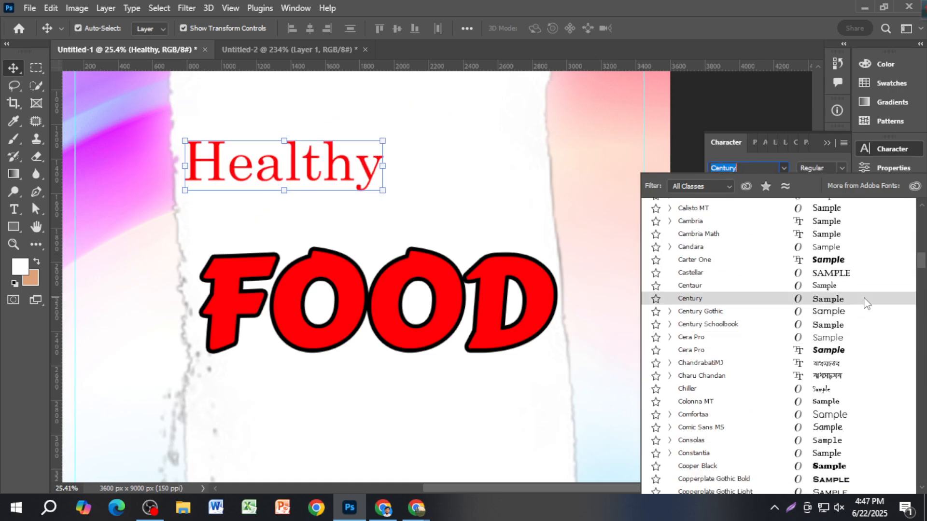
scroll(854, 338, down, 6)
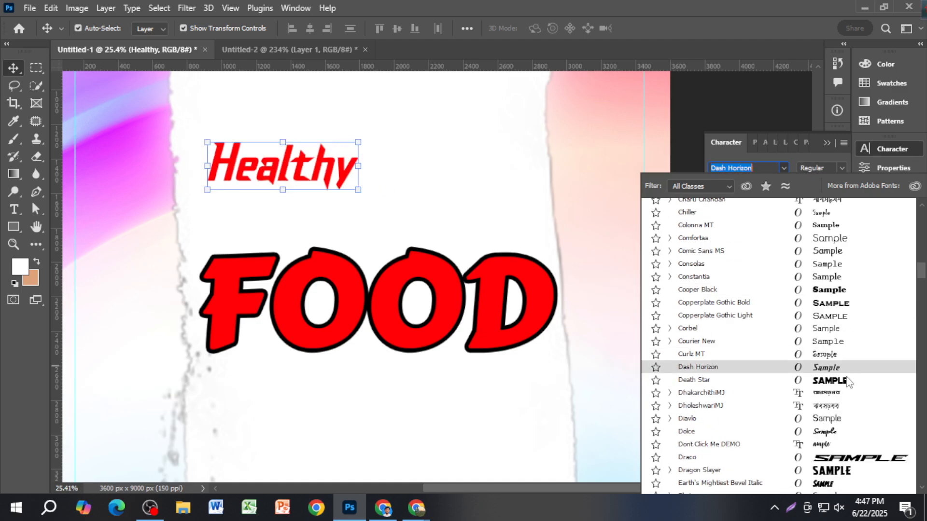
scroll(848, 391, down, 2)
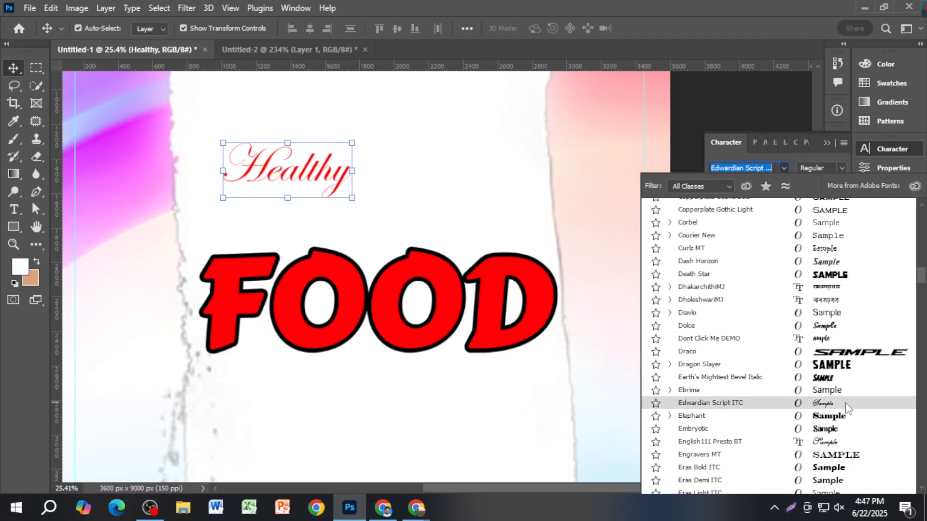
scroll(845, 408, down, 2)
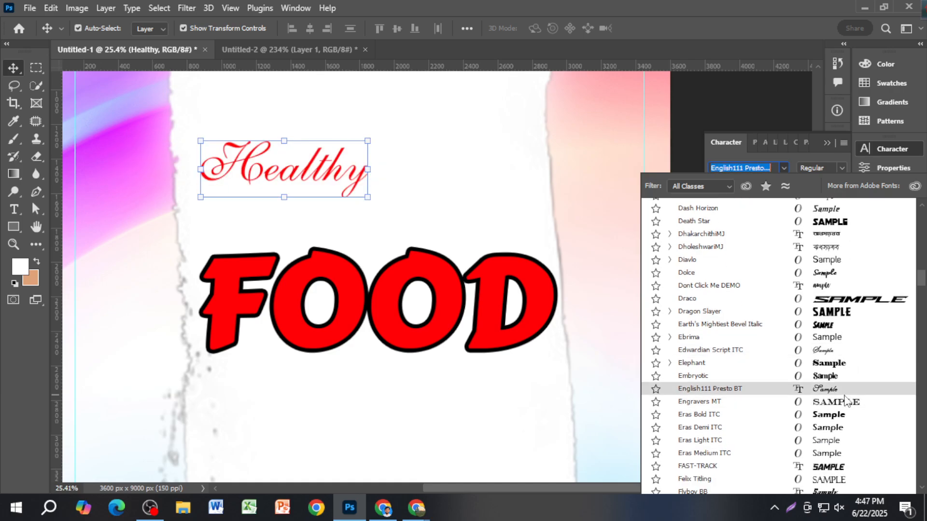
click(844, 395)
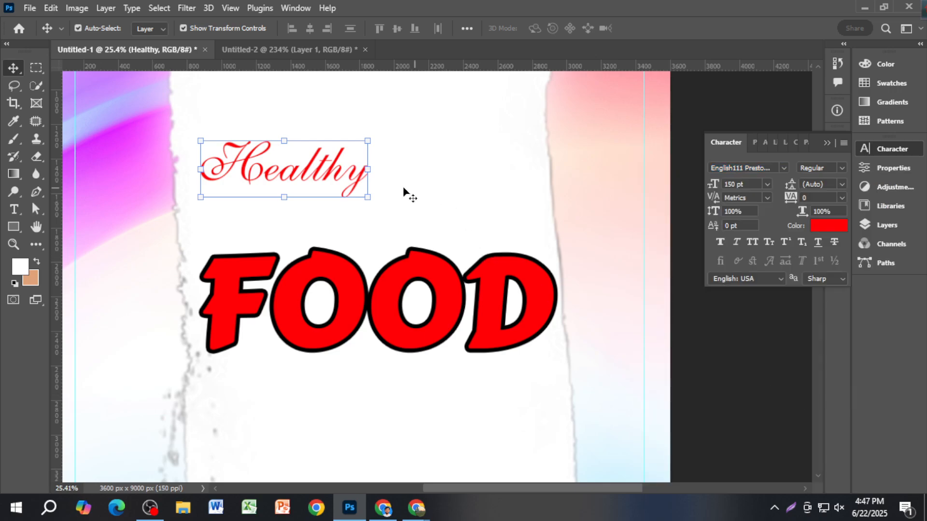
mouse_move(347, 178)
mouse_down()
mouse_move(398, 215)
mouse_move(440, 223)
mouse_up()
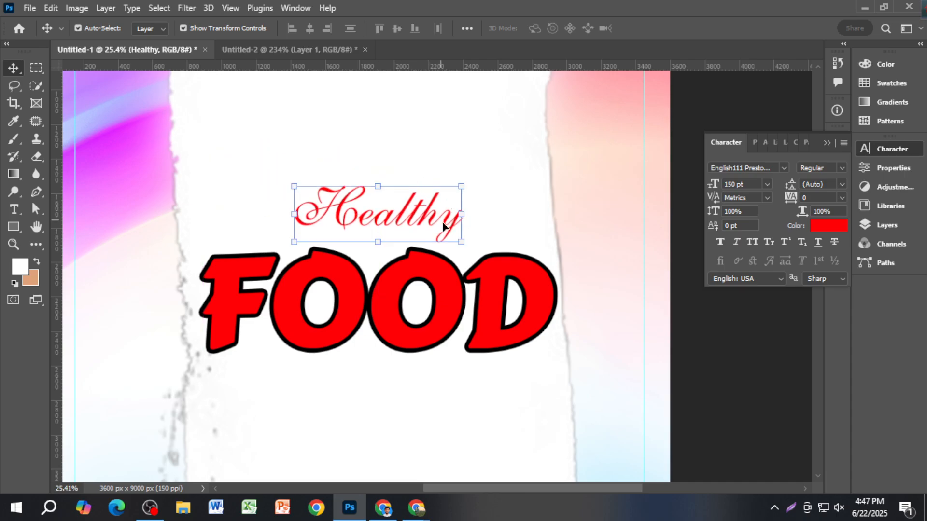
Change the Healthy font to Mistral.
click(782, 168)
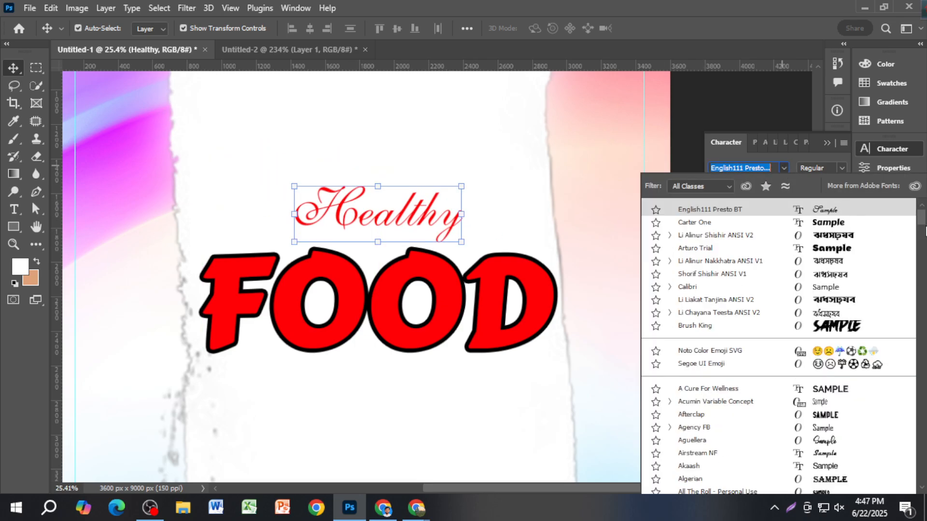
drag(922, 227, 922, 324)
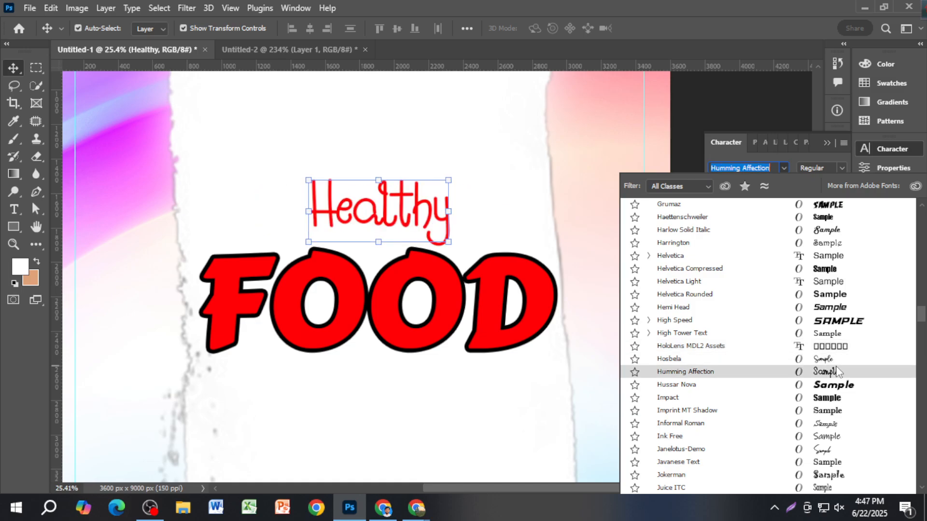
scroll(838, 372, down, 3)
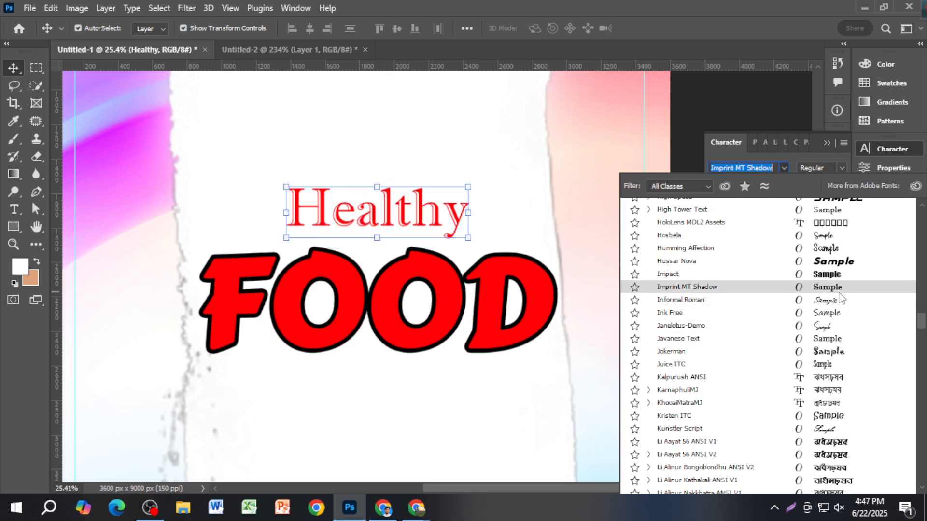
scroll(835, 326, down, 2)
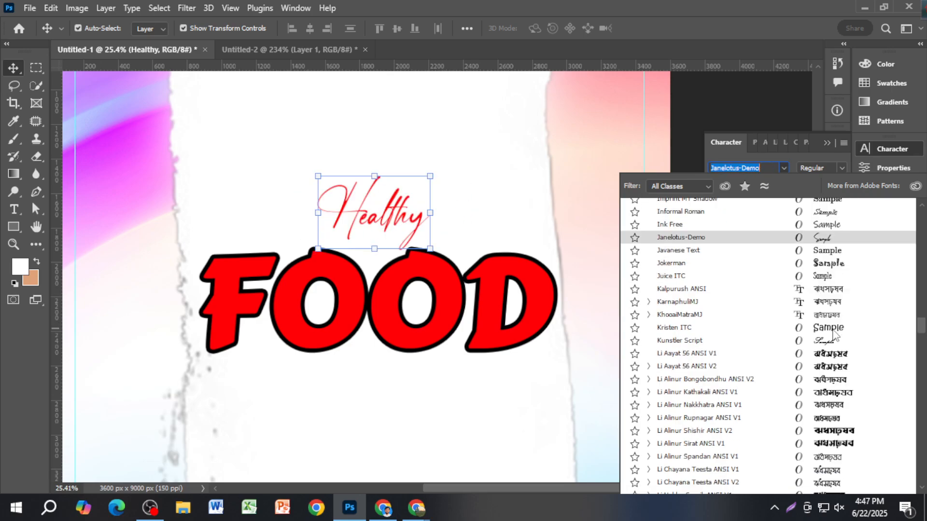
scroll(833, 345, down, 10)
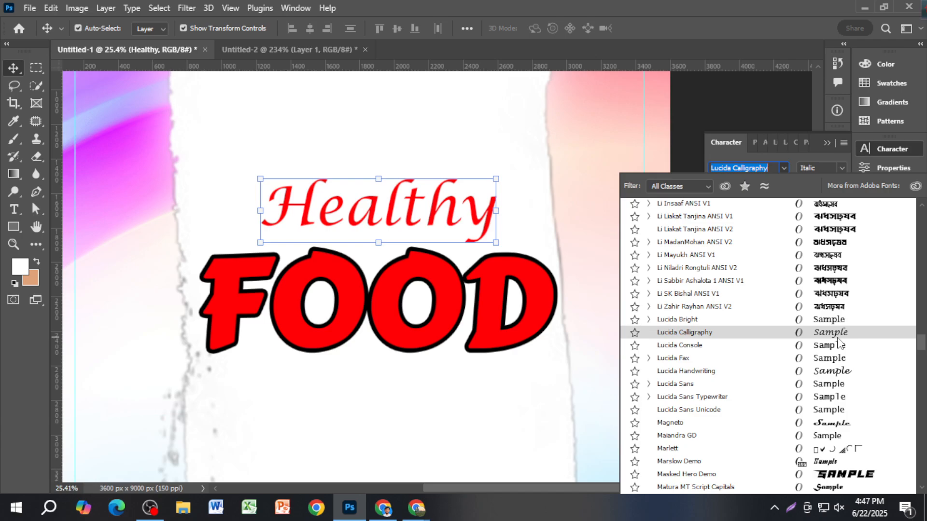
scroll(837, 343, down, 1)
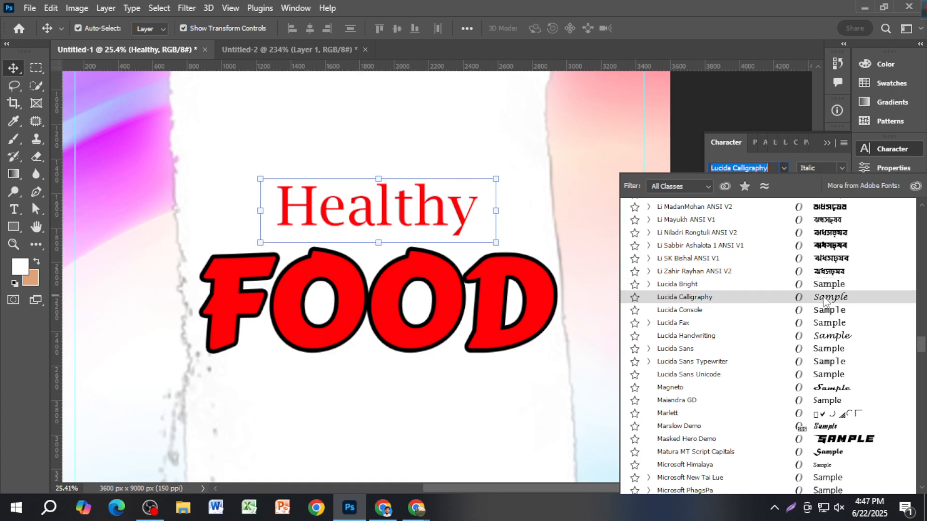
scroll(825, 302, down, 5)
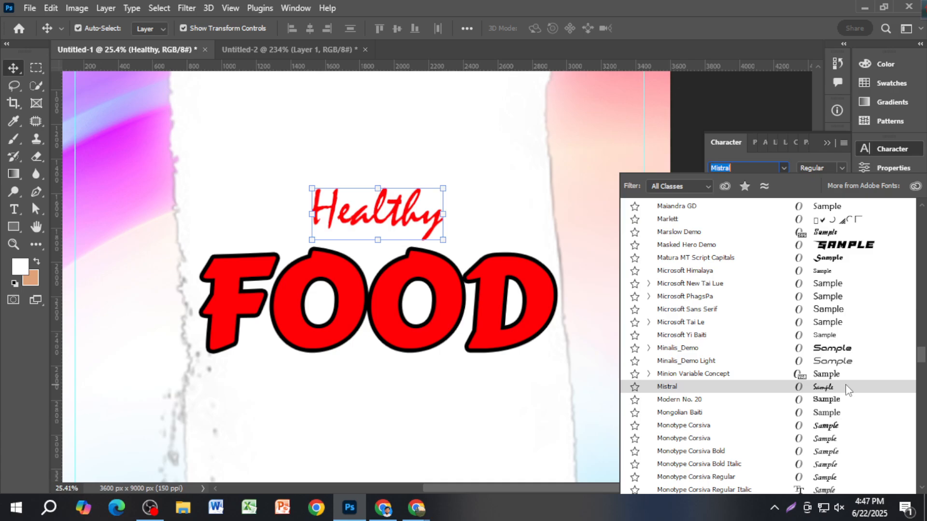
click(846, 387)
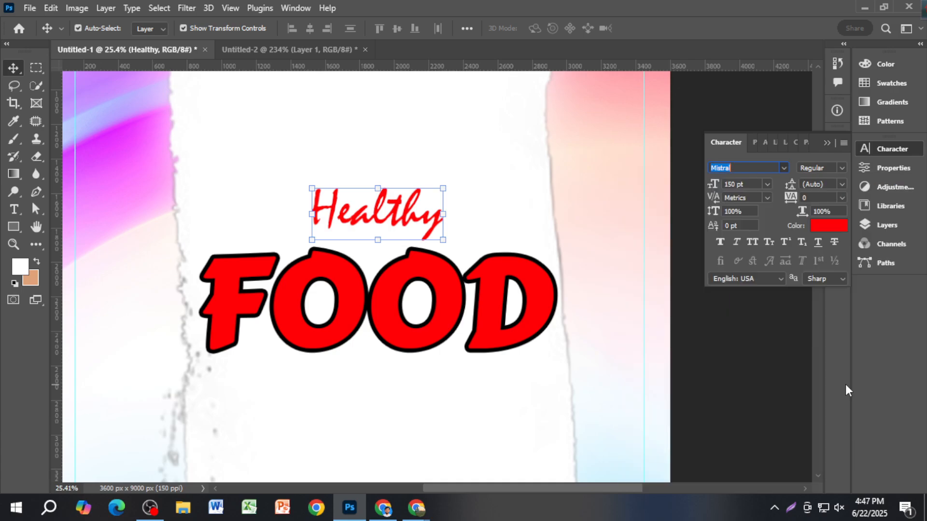
Scale Healthy up to about 184% (276 pt) and try Lucida Handwriting Italic on it.
mouse_move(443, 241)
mouse_down()
mouse_move(490, 271)
mouse_move(501, 252)
mouse_move(497, 268)
mouse_up()
key(Return)
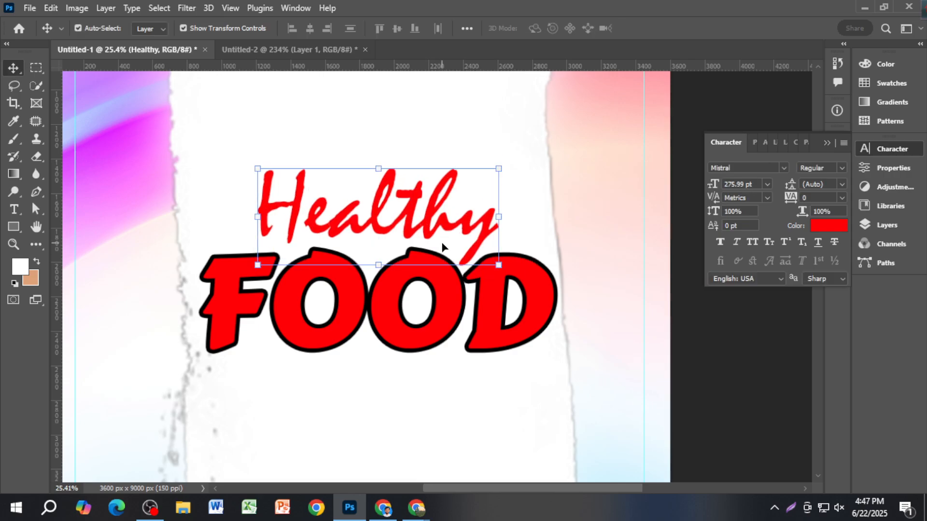
click(754, 168)
text(luc)
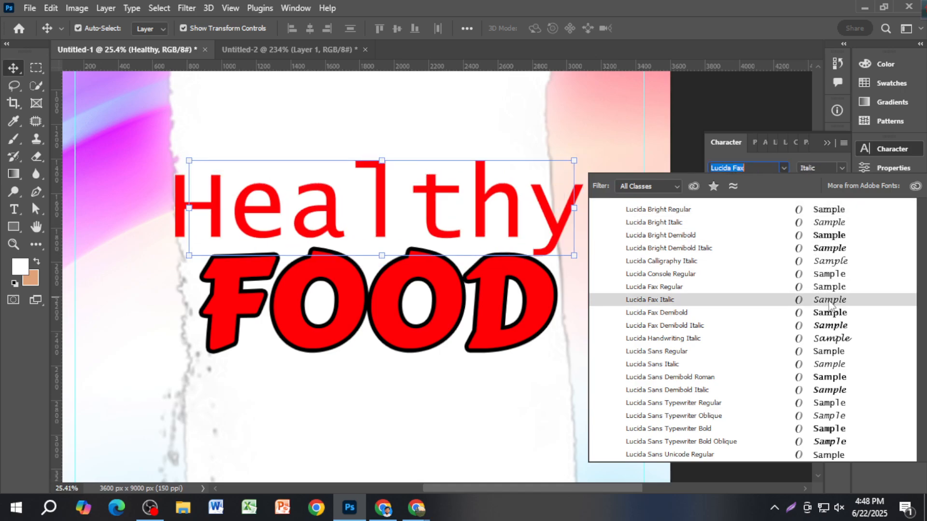
click(827, 342)
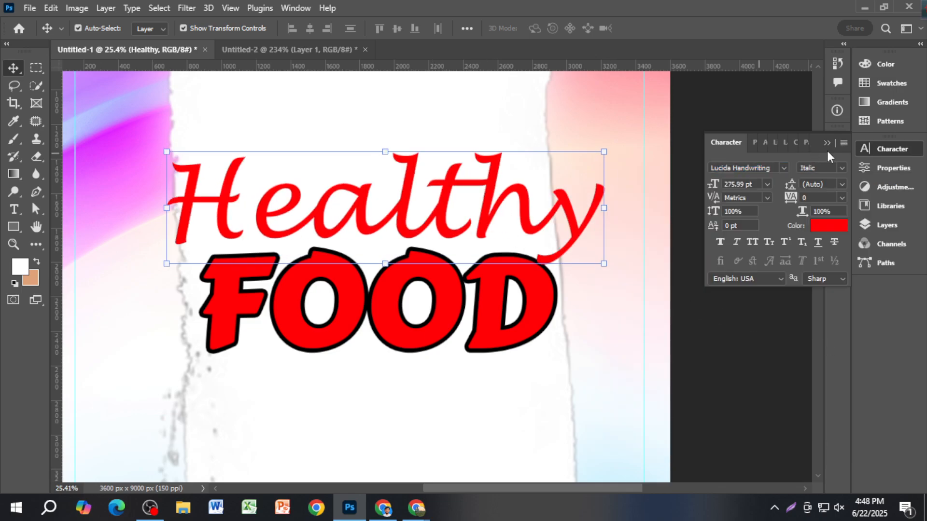
Return Healthy to Mistral, toggle strikethrough, and bring up its text colour picker.
click(783, 167)
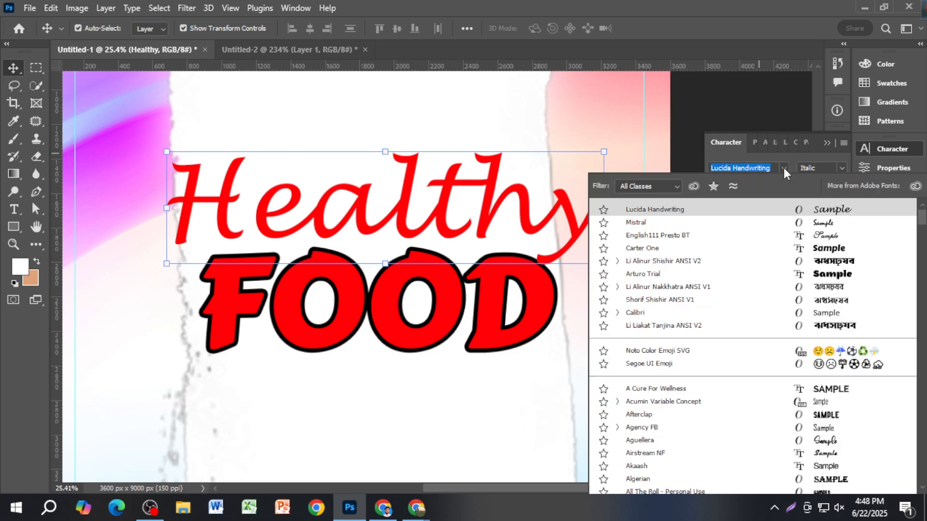
click(819, 223)
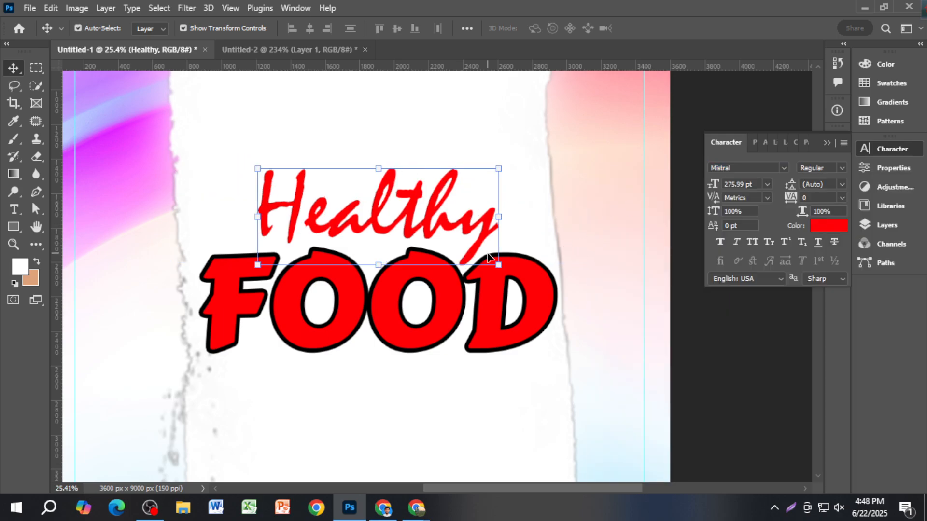
click(834, 242)
click(839, 228)
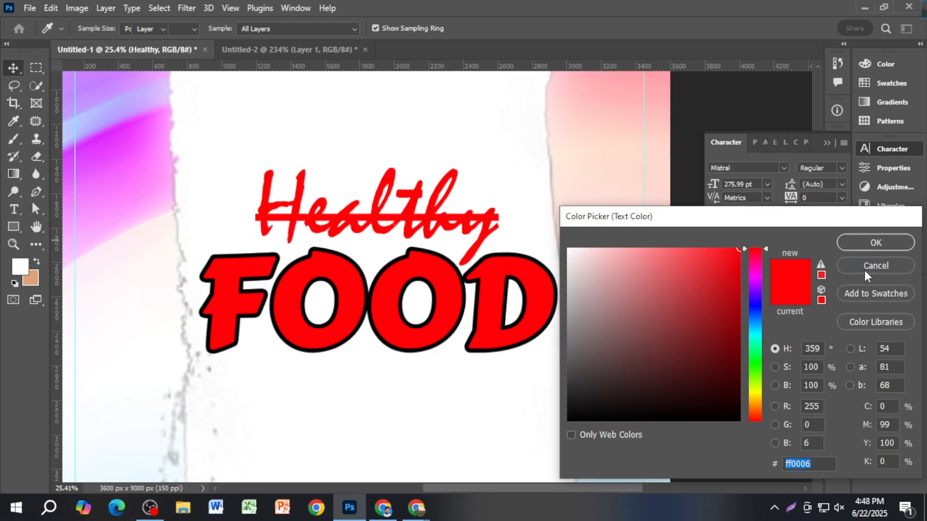
Remove Healthy's strikethrough, make it black (#000000), and view the Steak House poster.
click(865, 266)
click(835, 244)
click(827, 226)
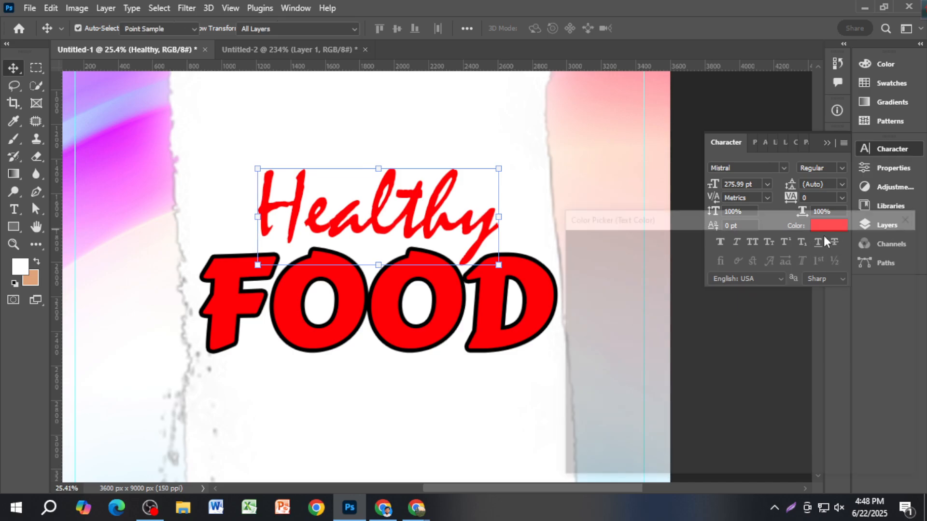
click(734, 422)
click(739, 420)
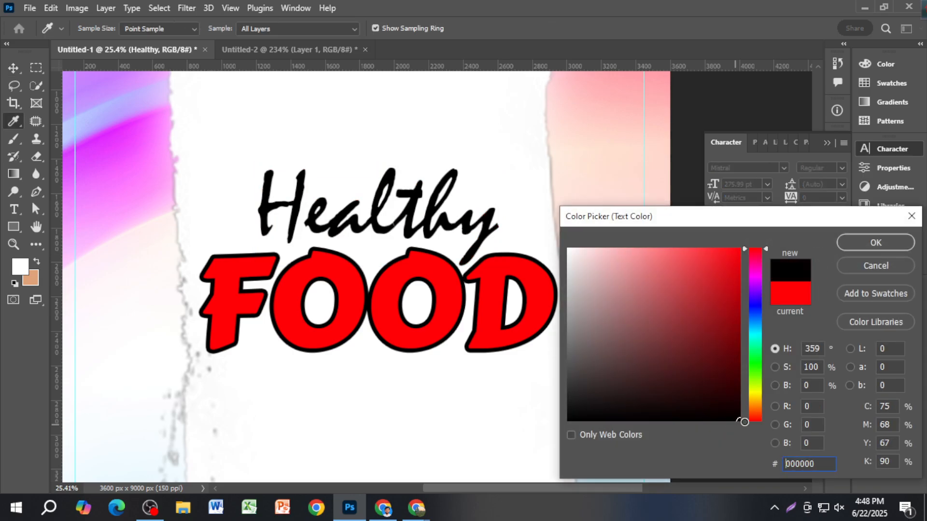
click(875, 243)
click(311, 50)
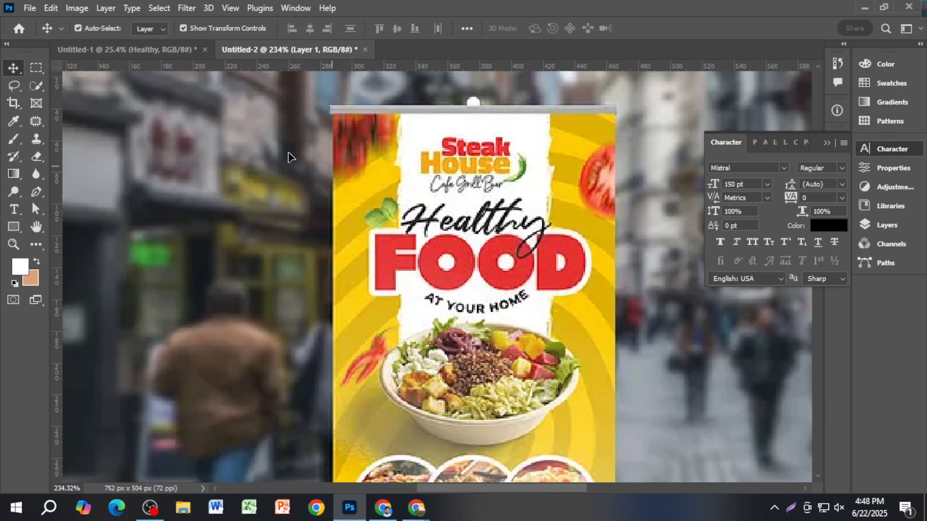
Back on the banner, set Healthy in the Untitled script font.
click(155, 50)
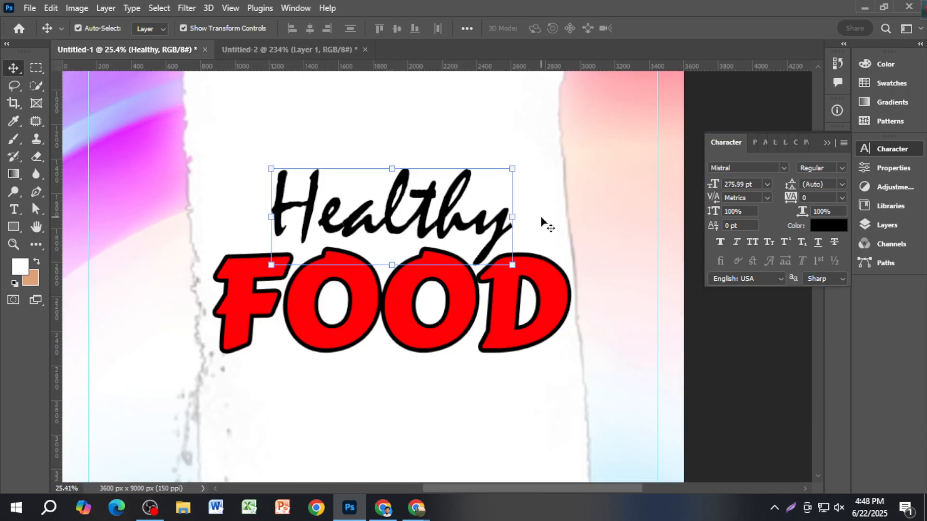
click(782, 170)
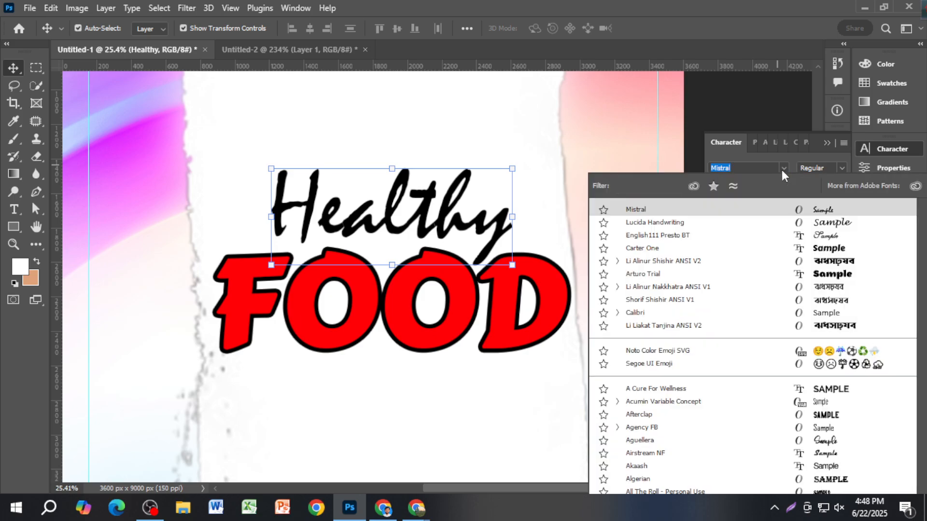
drag(922, 218, 921, 417)
scroll(867, 352, down, 3)
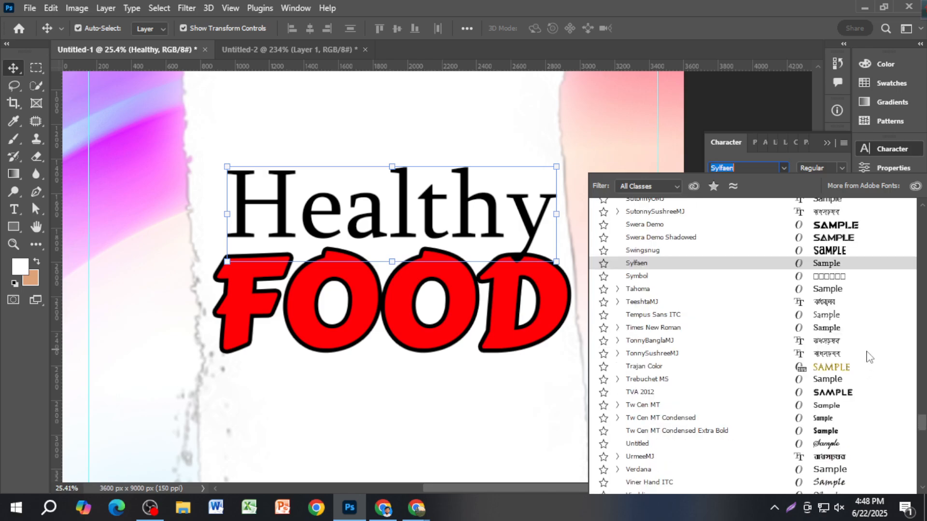
scroll(869, 358, down, 3)
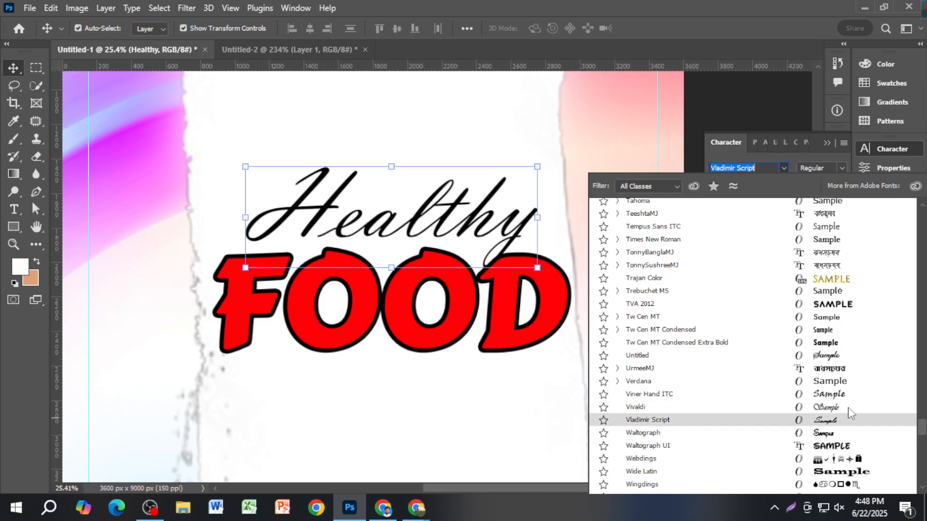
click(844, 357)
Compare against the Steak House poster and reposition Healthy just above FOOD.
click(318, 52)
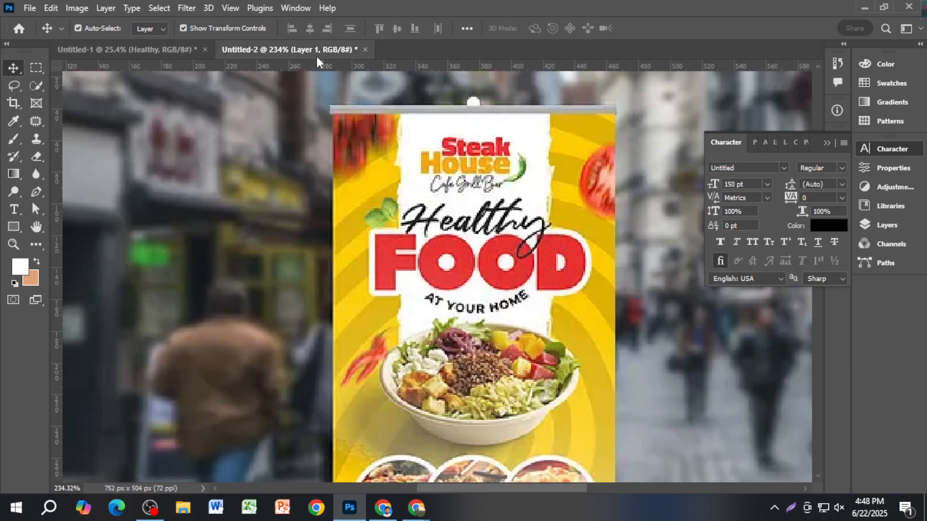
click(190, 51)
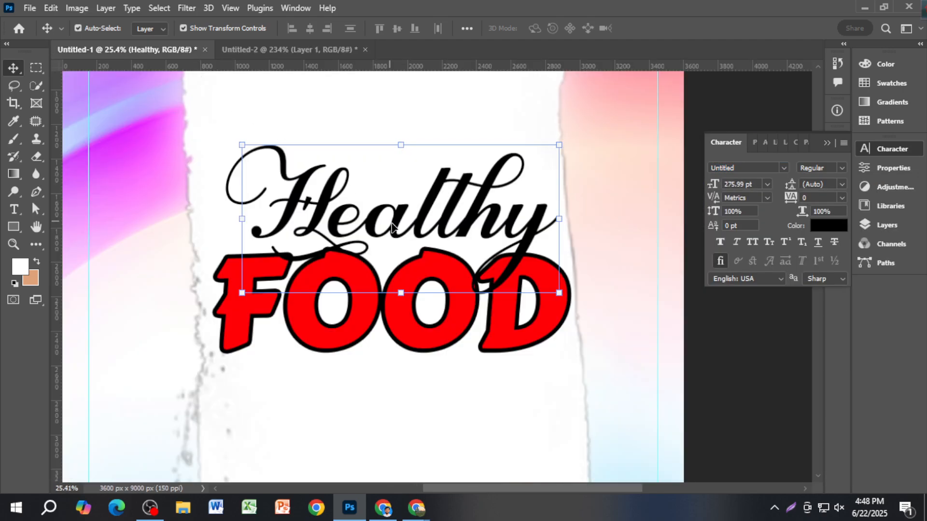
drag(427, 212, 427, 213)
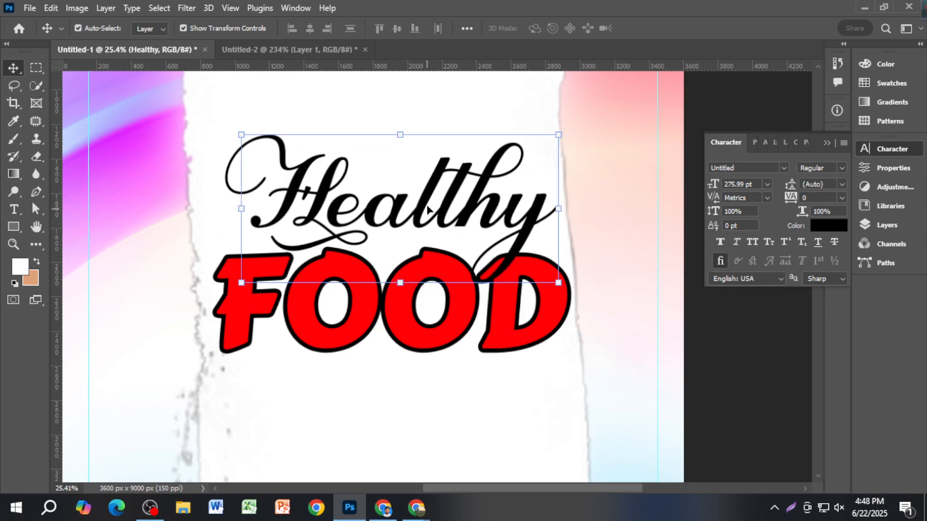
click(310, 53)
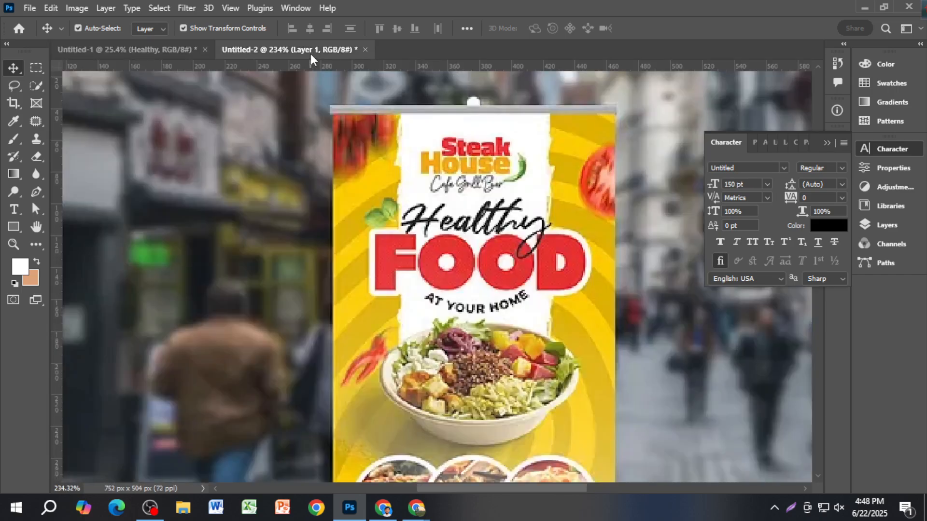
click(157, 50)
scroll(462, 238, down, 2)
ctrl+click(613, 259)
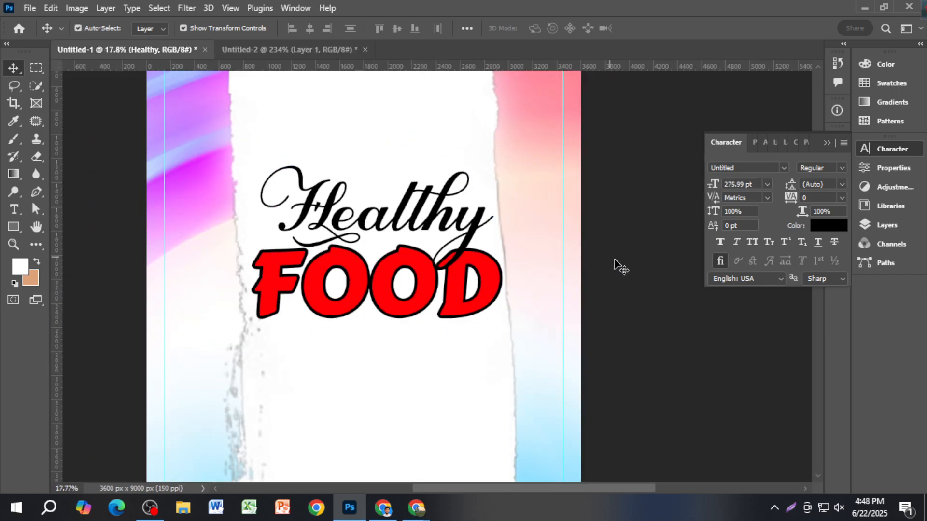
Enlarge FOOD to about 165% and reposition it on the banner.
scroll(620, 271, down, 3)
ctrl+click(455, 287)
drag(484, 309, 540, 335)
key(Return)
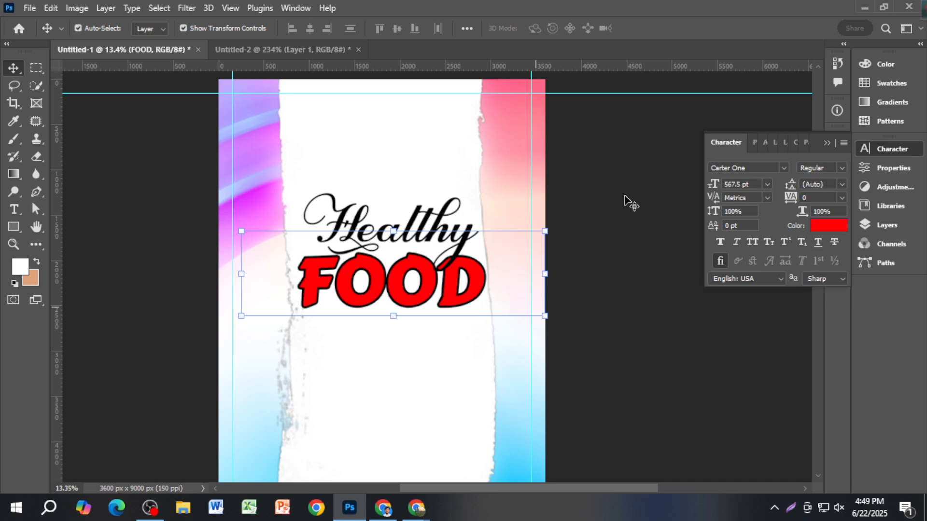
key(F7)
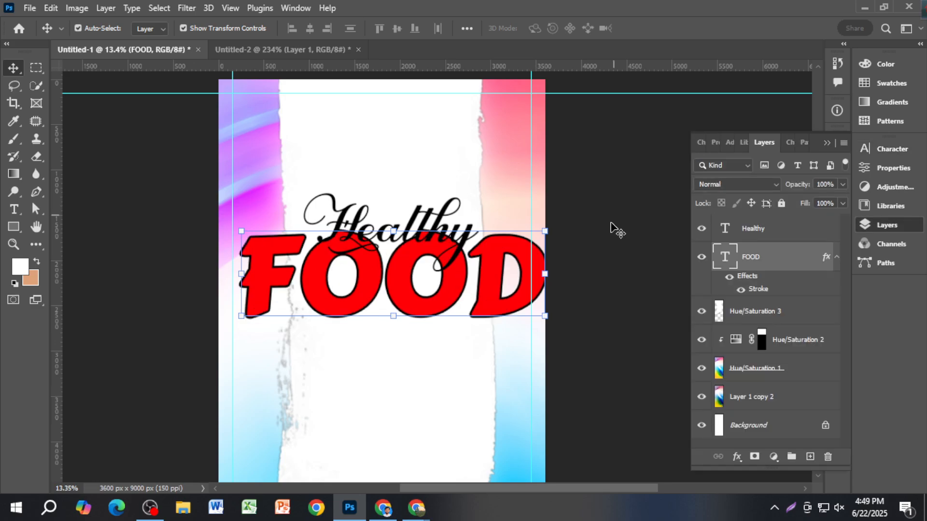
scroll(493, 296, down, 3)
drag(501, 306, 486, 334)
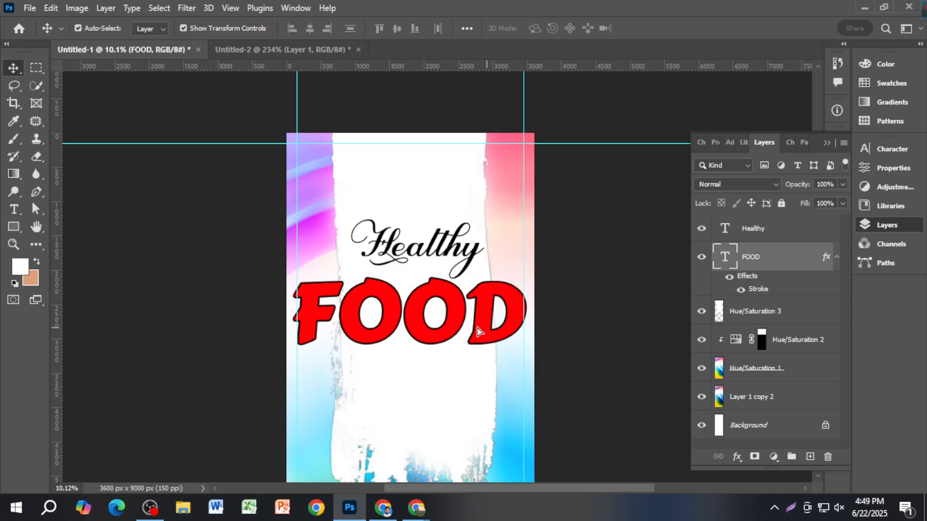
Shrink FOOD to about 70% and move it up directly under Healthy.
mouse_move(291, 279)
mouse_down()
mouse_move(299, 292)
mouse_move(292, 273)
mouse_up()
mouse_move(525, 375)
mouse_down()
mouse_move(450, 346)
mouse_move(514, 382)
mouse_up()
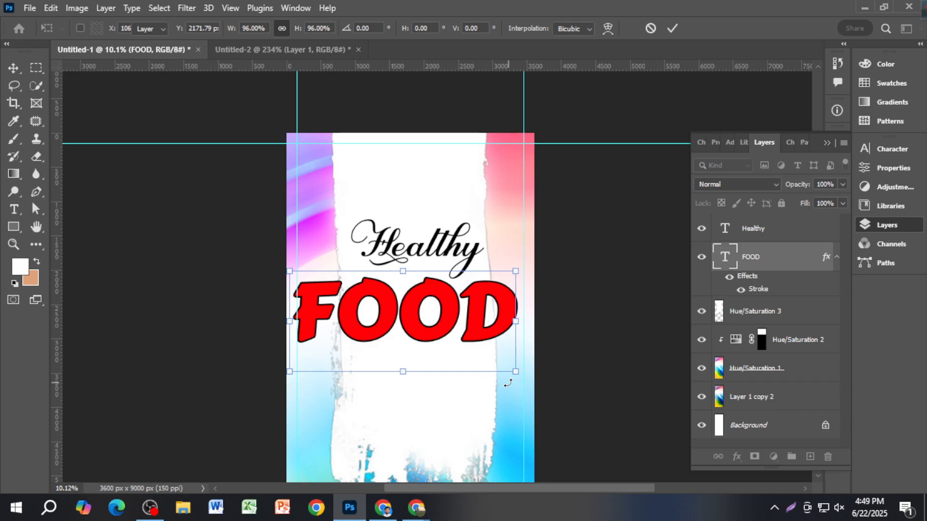
key(Return)
click(555, 323)
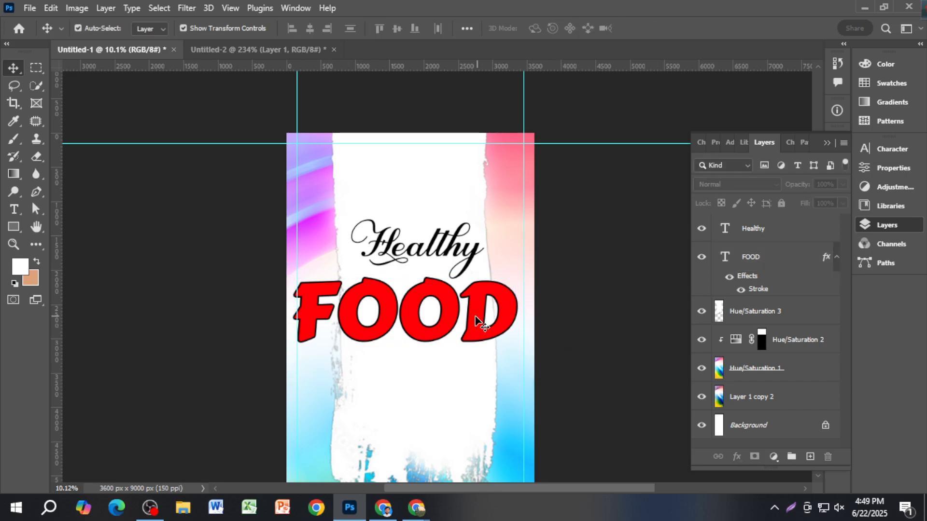
drag(476, 321, 482, 311)
Check FOOD's placement under Healthy, then bring up the Steak House poster.
click(594, 299)
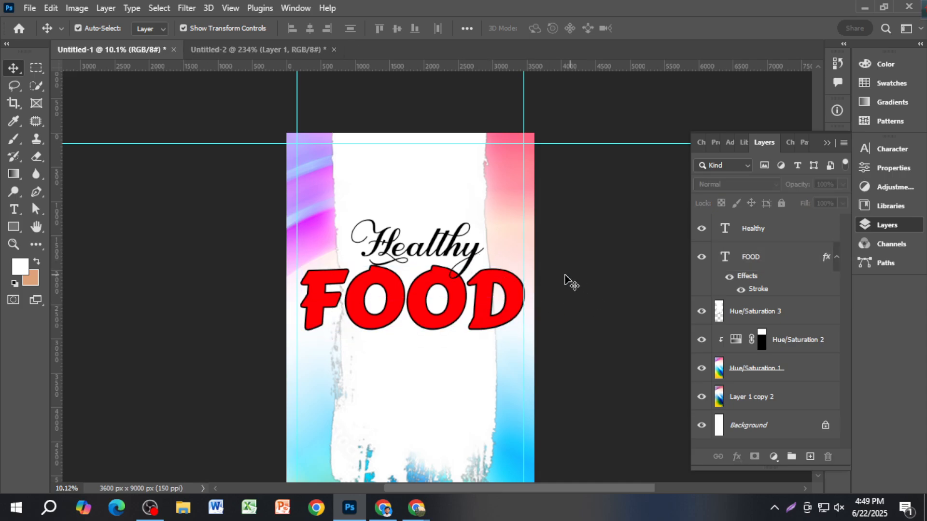
click(484, 295)
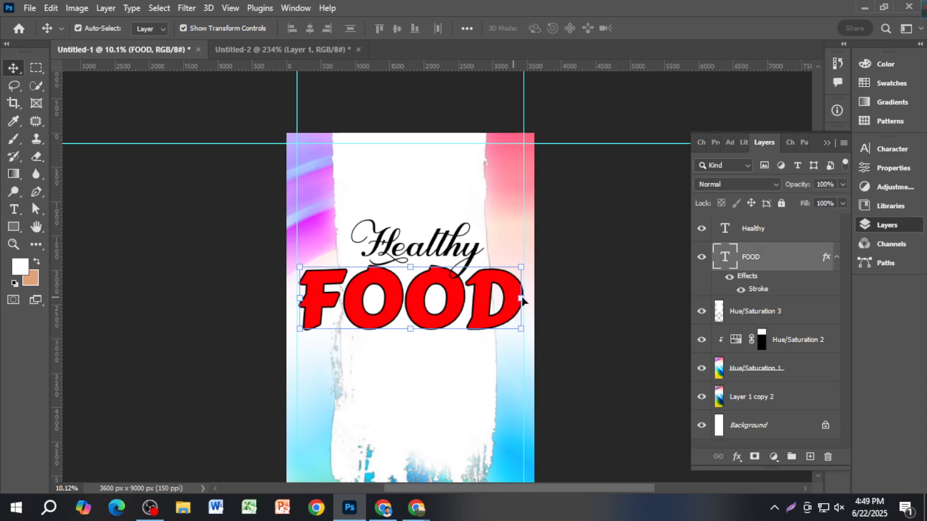
click(590, 306)
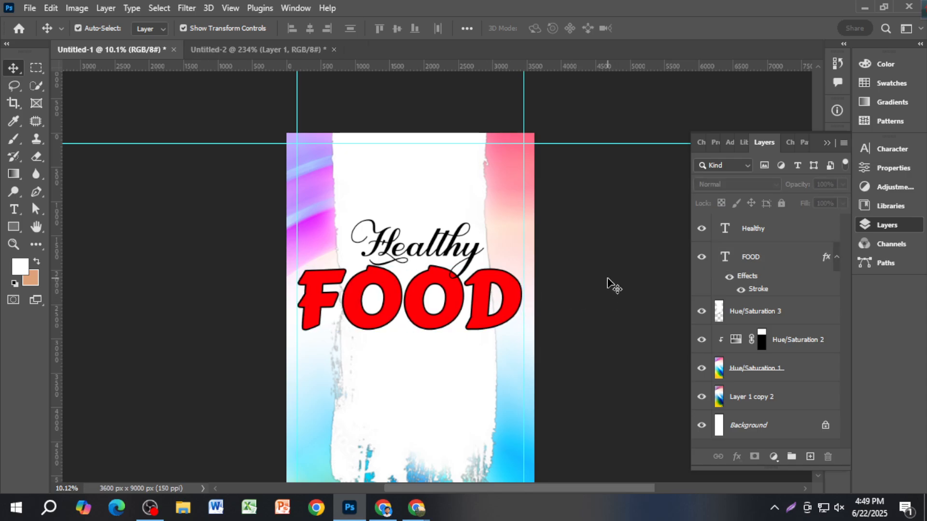
click(494, 304)
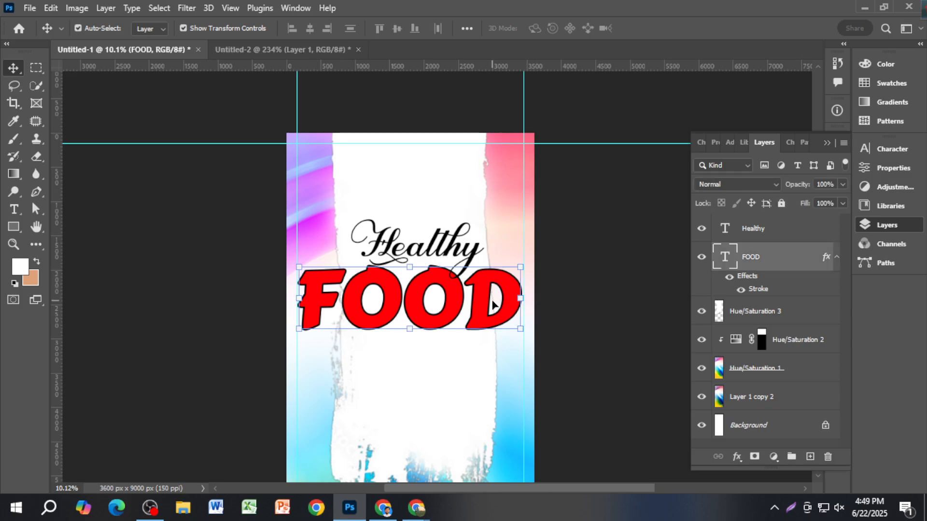
click(580, 306)
click(289, 50)
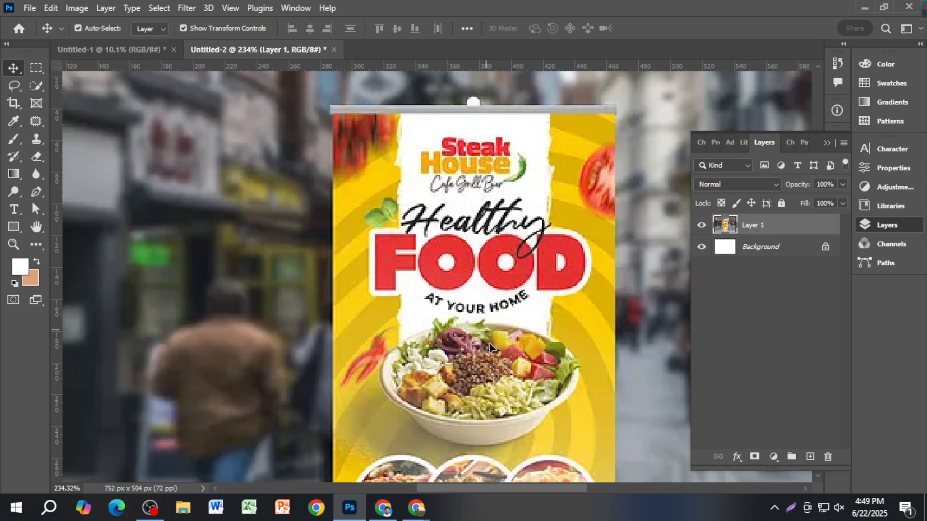
In a new Chrome tab, search for 'restaurant logo' images.
mouse_move(389, 498)
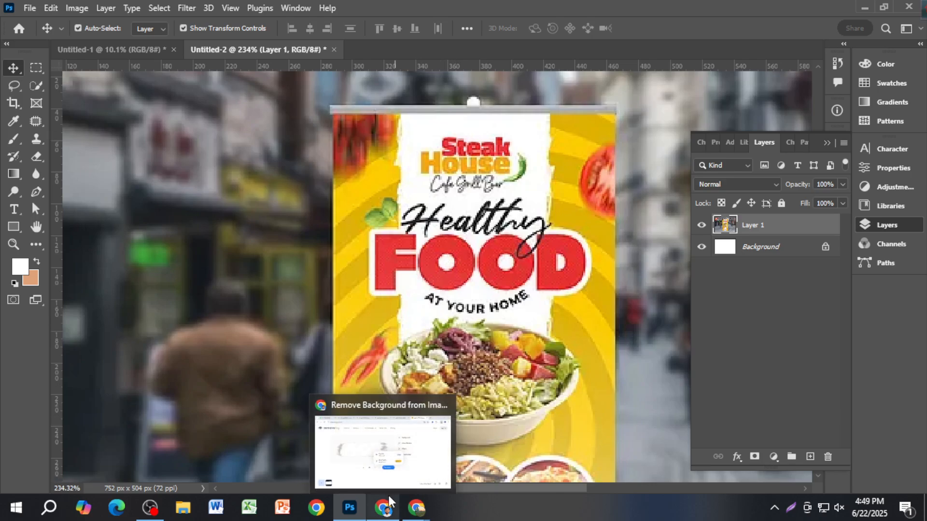
click(383, 507)
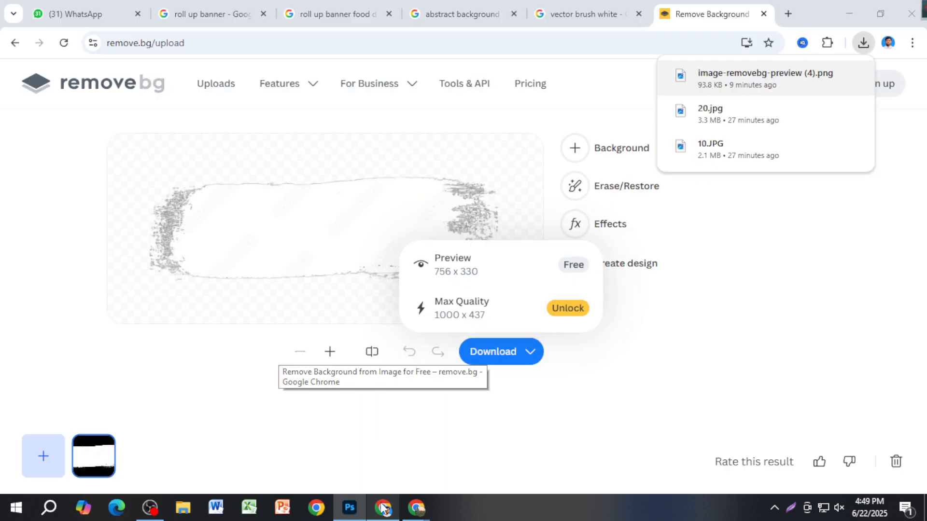
click(787, 13)
text(re)
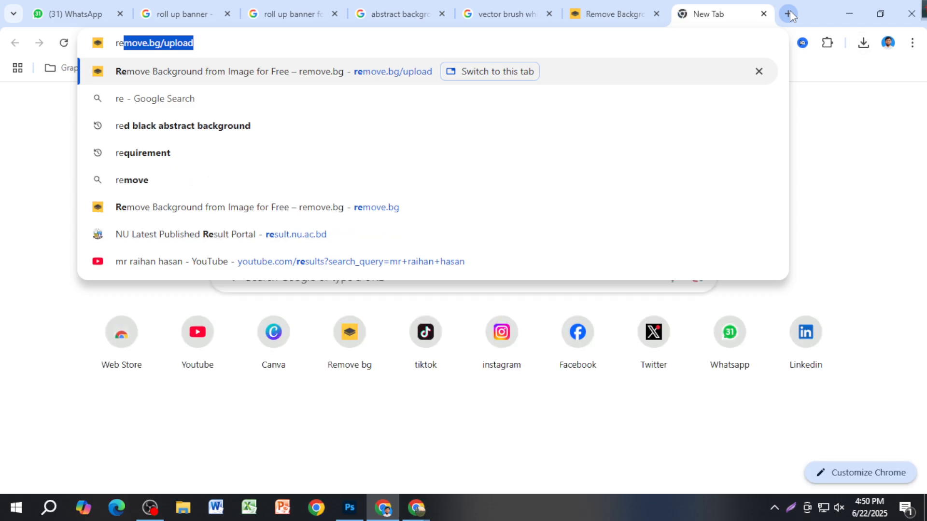
text(stu)
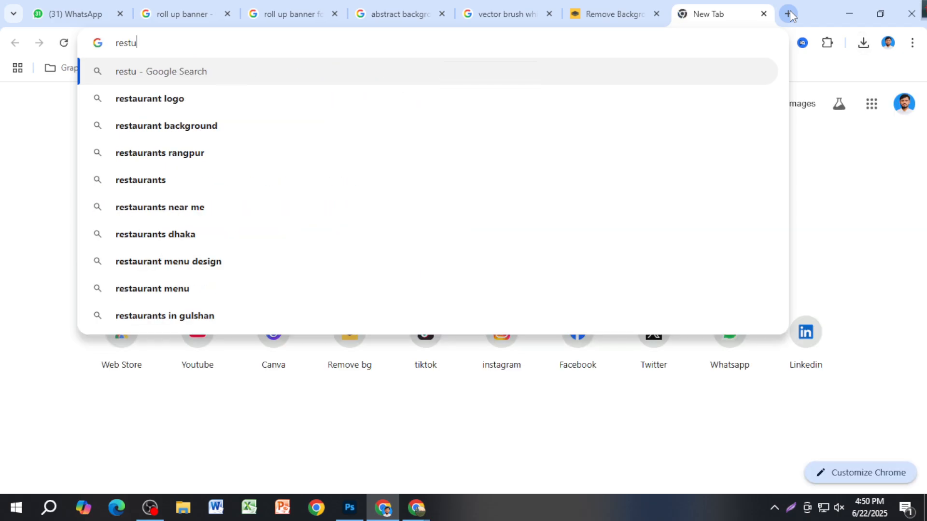
key(Down)
key(Return)
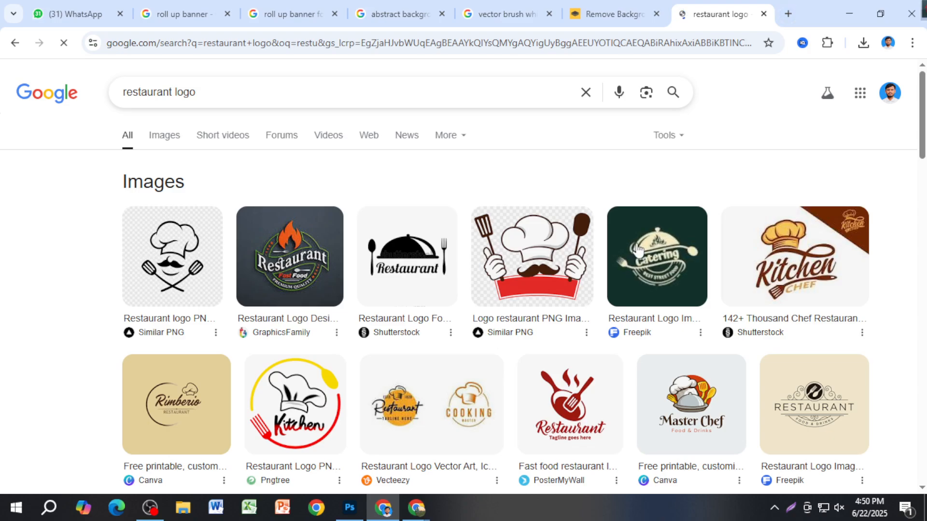
Save the Pngtree Kitchen chef logo PNG into the Downloads folder.
click(339, 416)
right_click(712, 285)
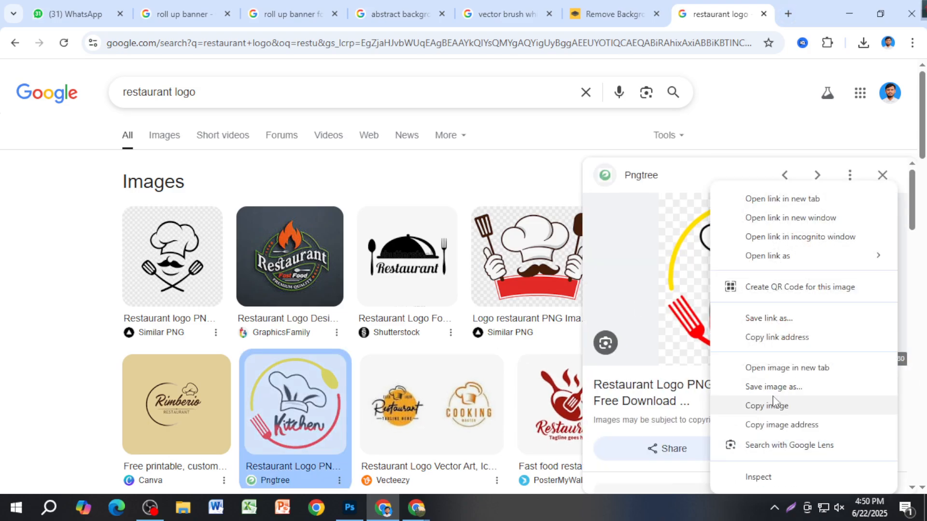
click(773, 404)
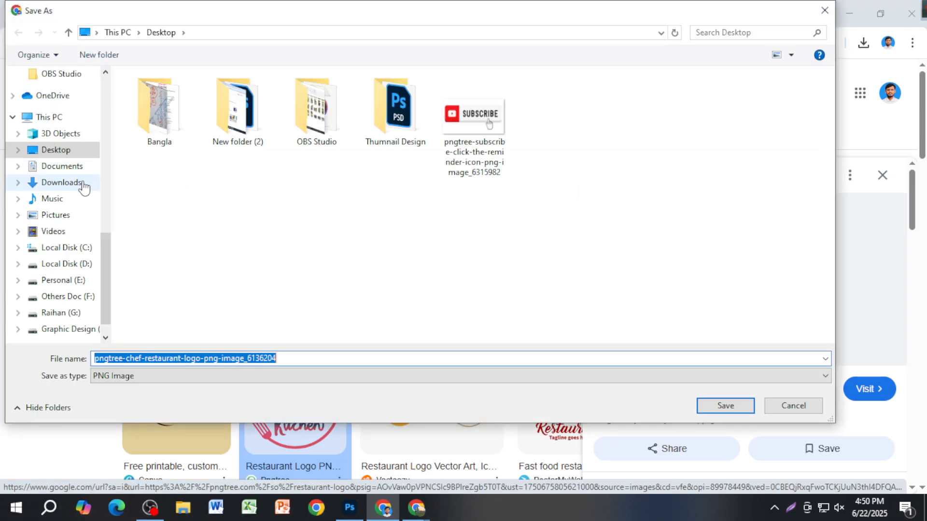
click(83, 182)
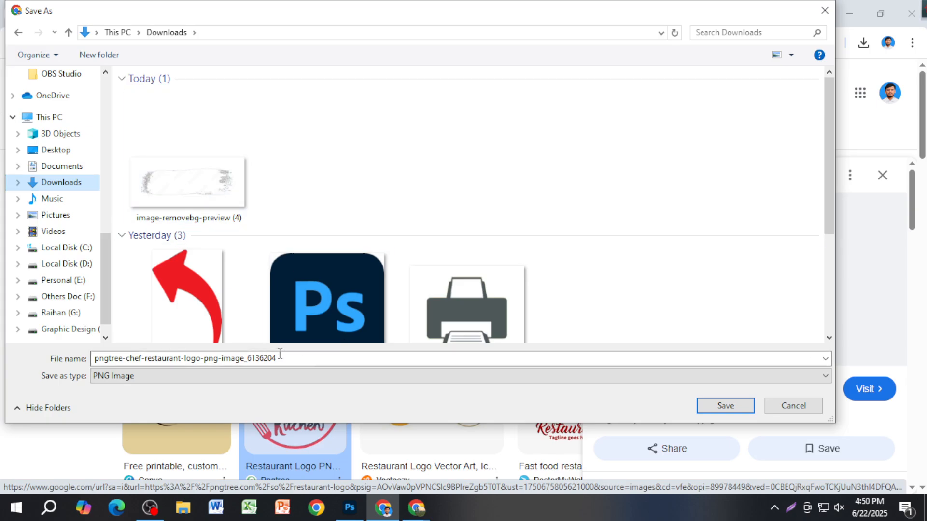
click(711, 408)
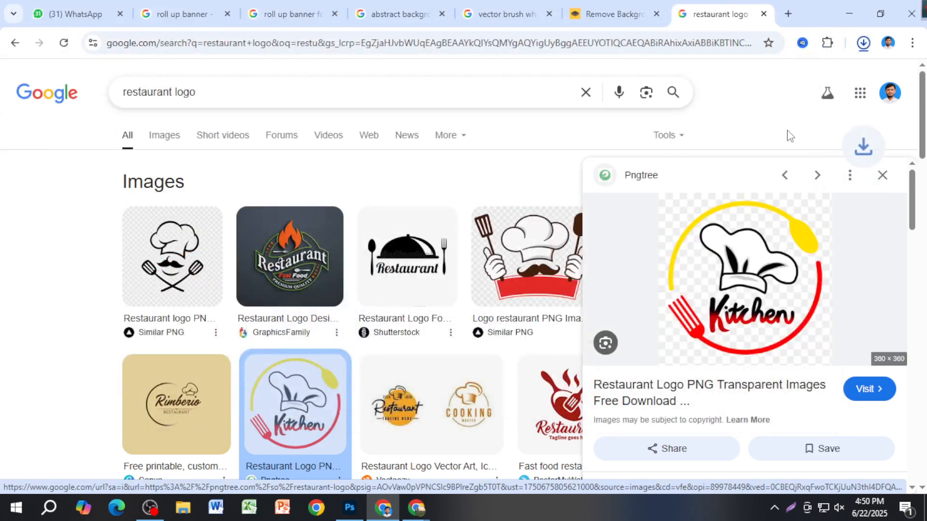
Place the downloaded Kitchen chef-hat logo centred above Healthy, then view the Steak House poster.
drag(768, 80, 418, 156)
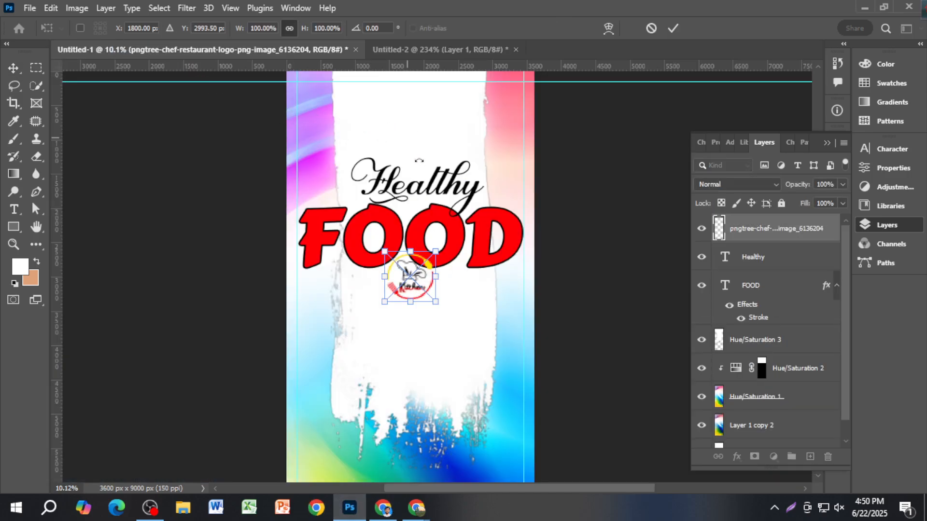
drag(424, 300, 418, 151)
key(Return)
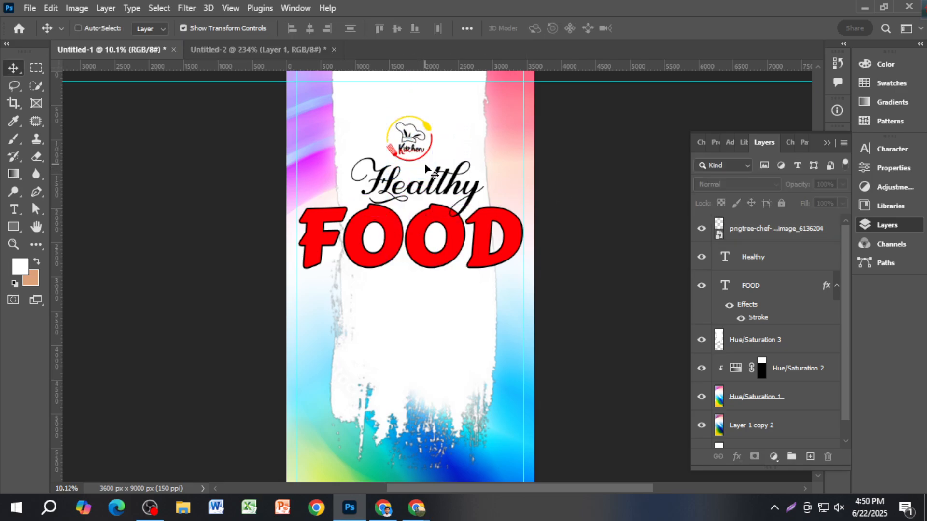
scroll(425, 173, up, 2)
drag(416, 204, 422, 209)
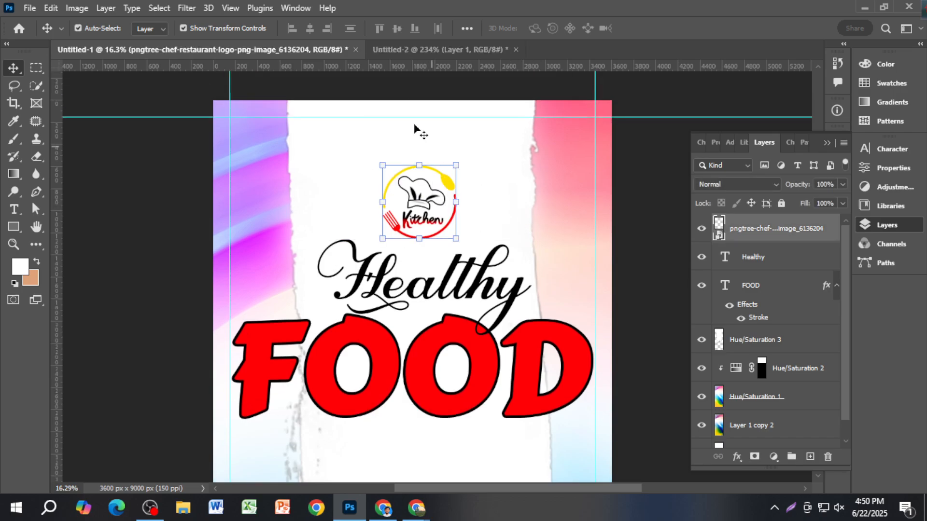
click(431, 50)
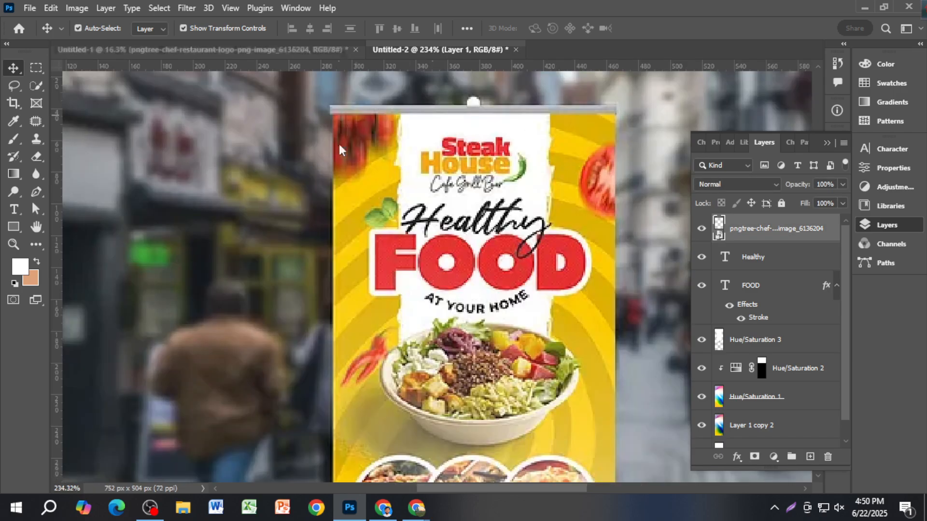
Add a placeholder text layer on the poster set to 20 pt Carter One.
click(14, 210)
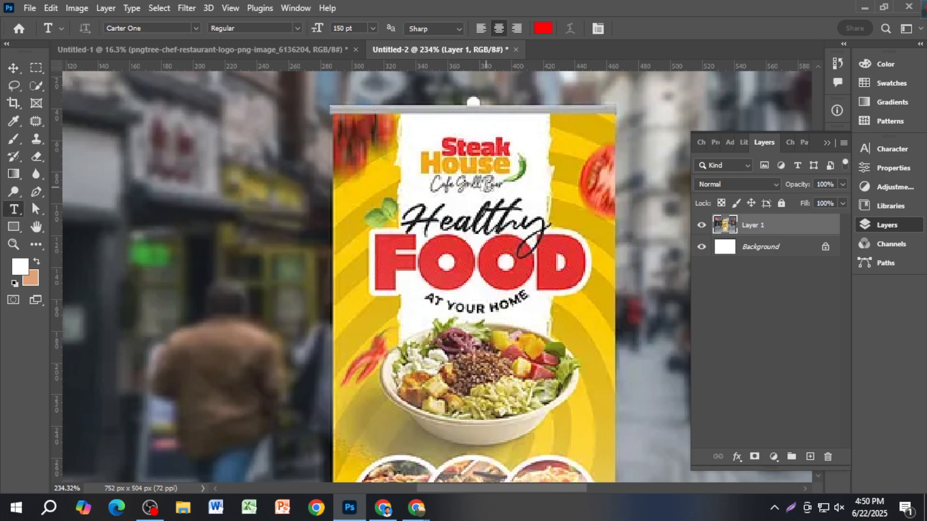
click(490, 132)
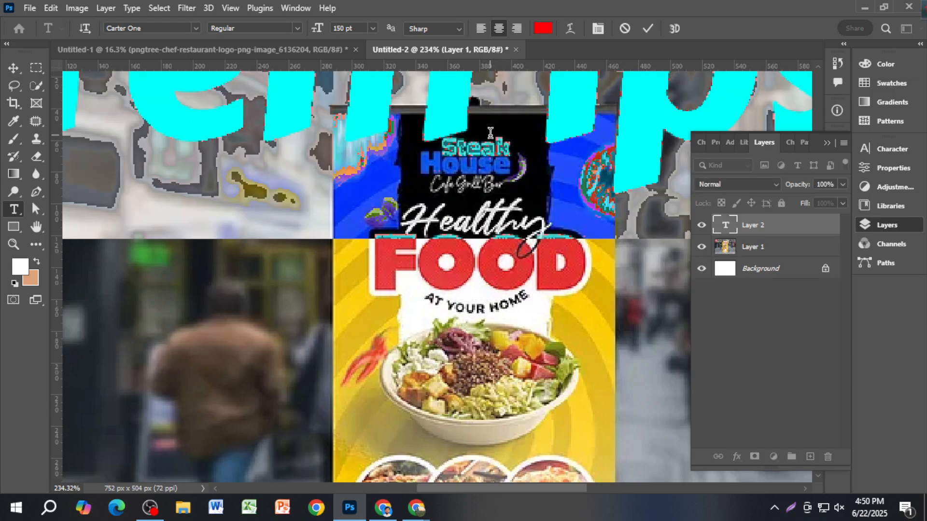
click(14, 68)
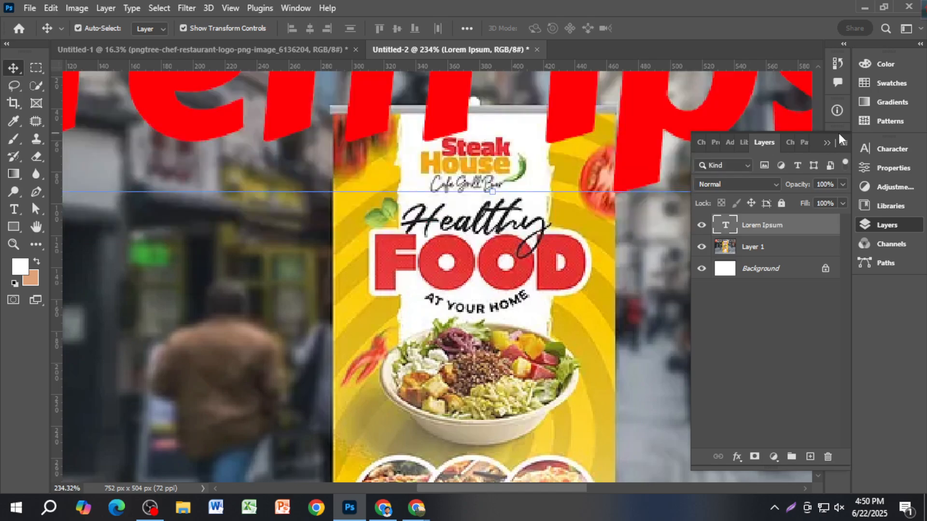
click(881, 145)
drag(750, 183, 680, 187)
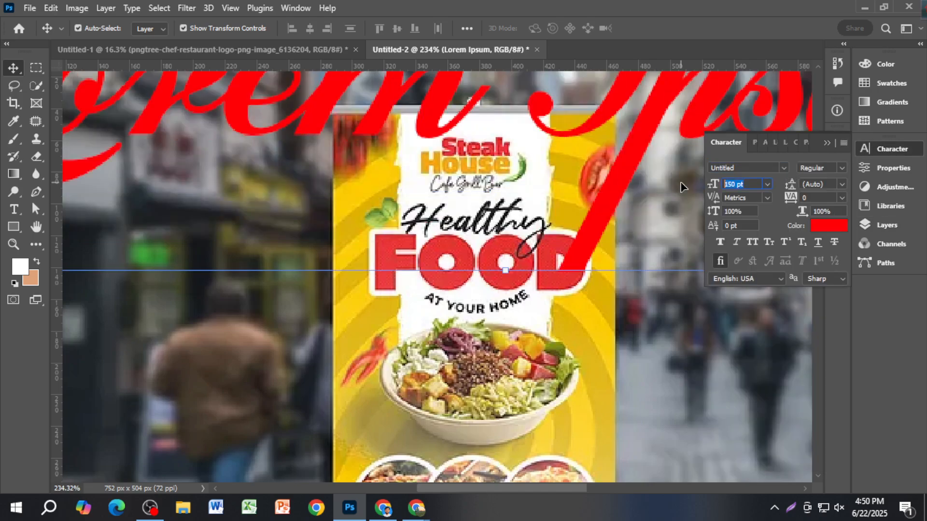
text(20)
key(Return)
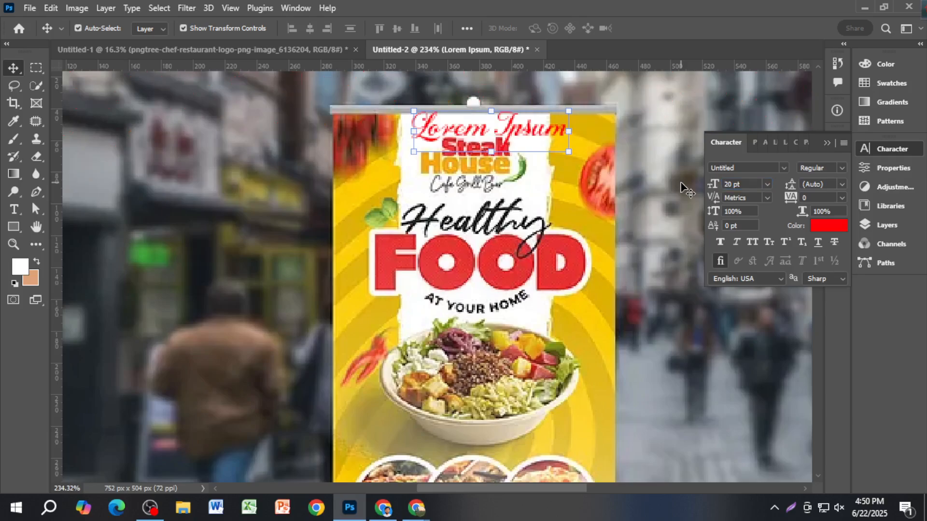
click(783, 167)
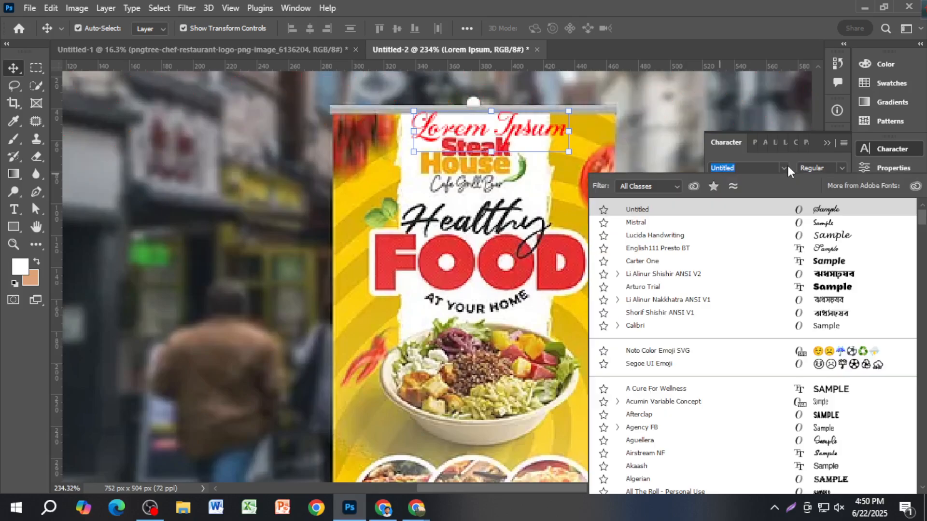
click(842, 261)
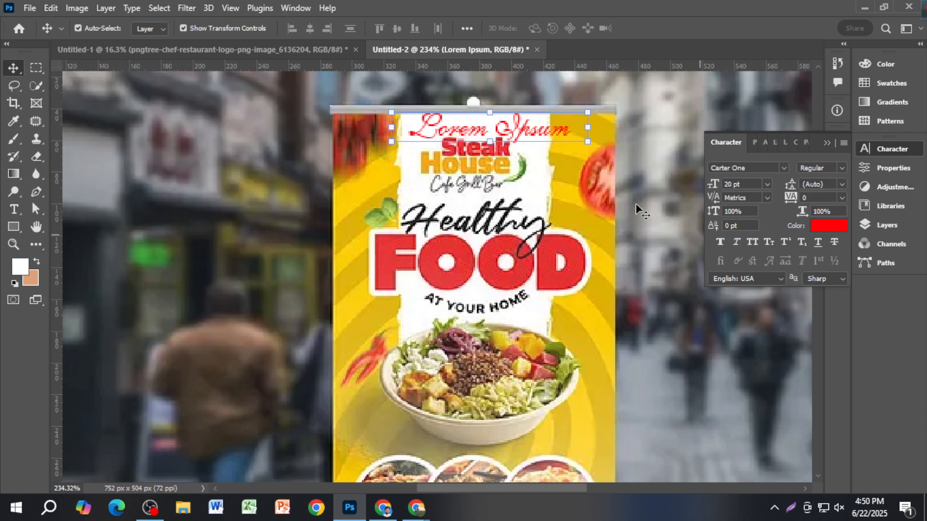
Replace it with 'Steak', add a duplicate line reading 'House', and select both layers.
double_click(542, 129)
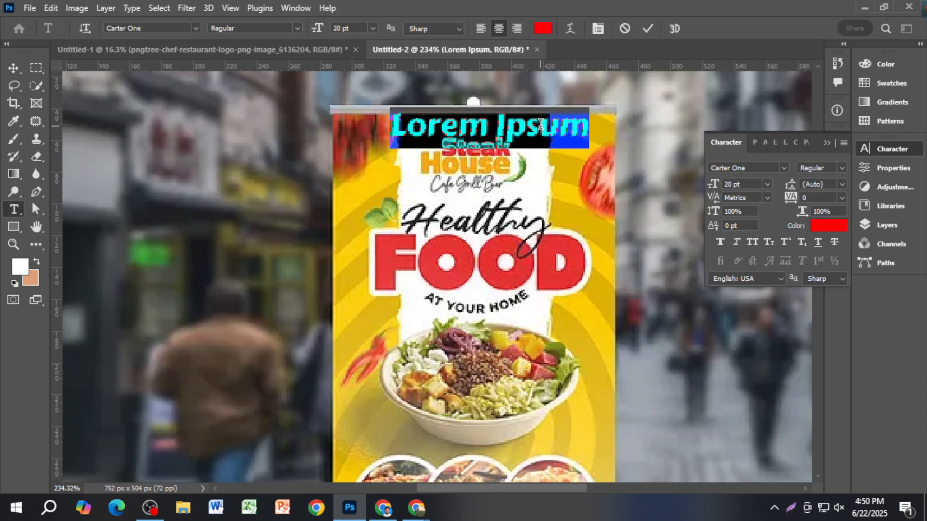
text(Ste)
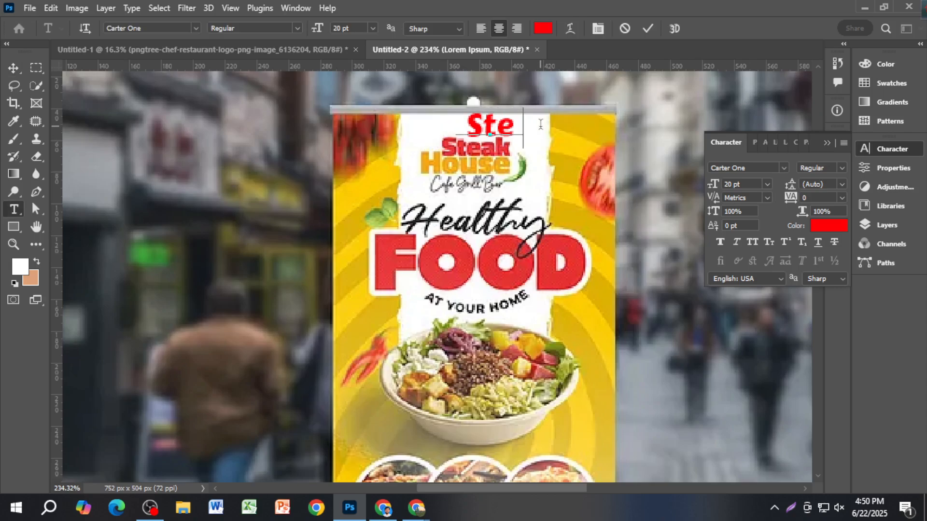
text(ak)
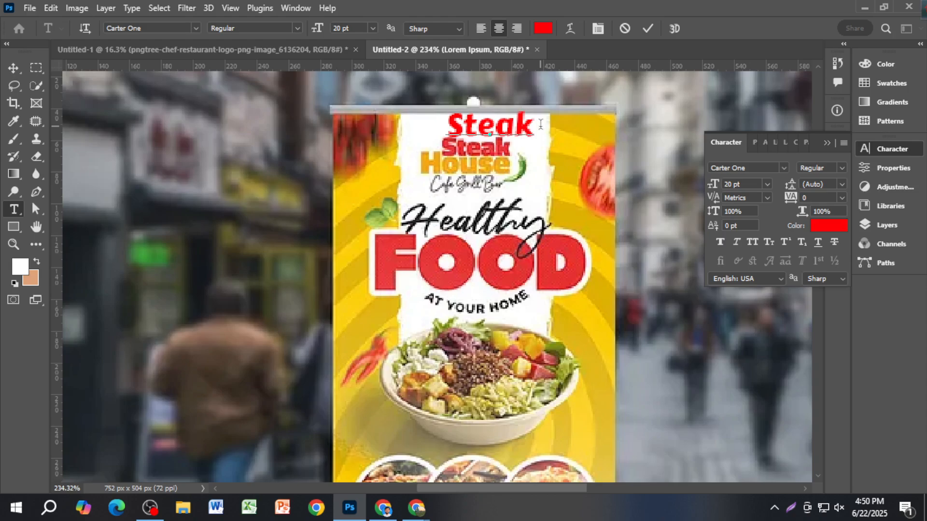
click(12, 71)
mouse_move(492, 131)
mouse_down()
mouse_move(478, 206)
mouse_move(484, 234)
mouse_up()
double_click(484, 234)
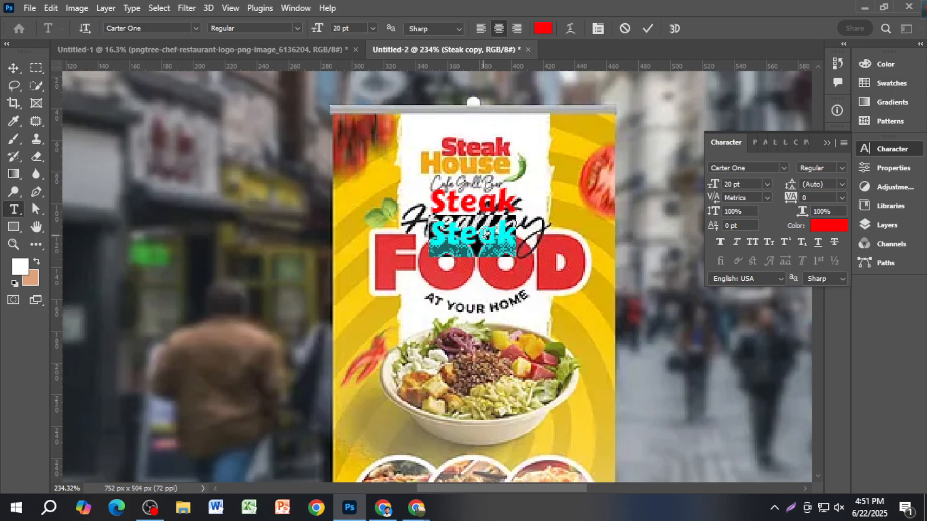
text(House)
click(12, 68)
shift+click(488, 202)
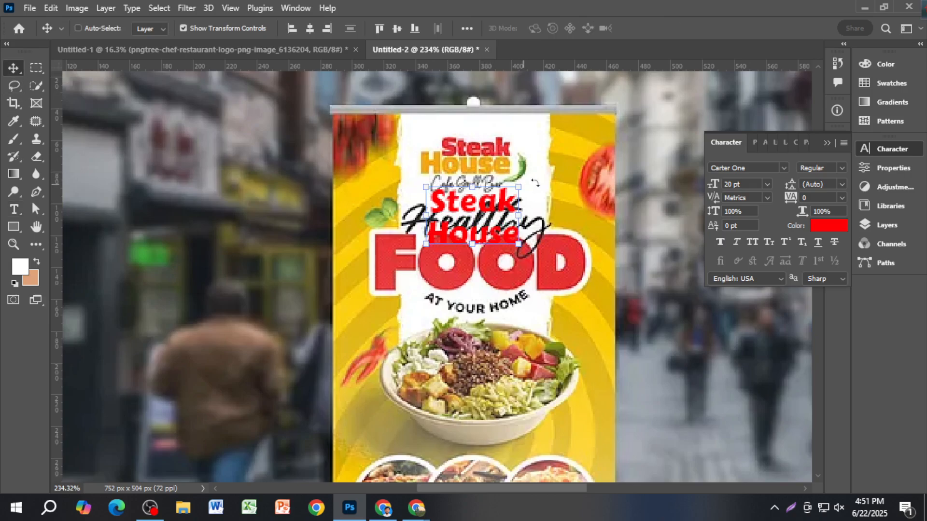
click(227, 55)
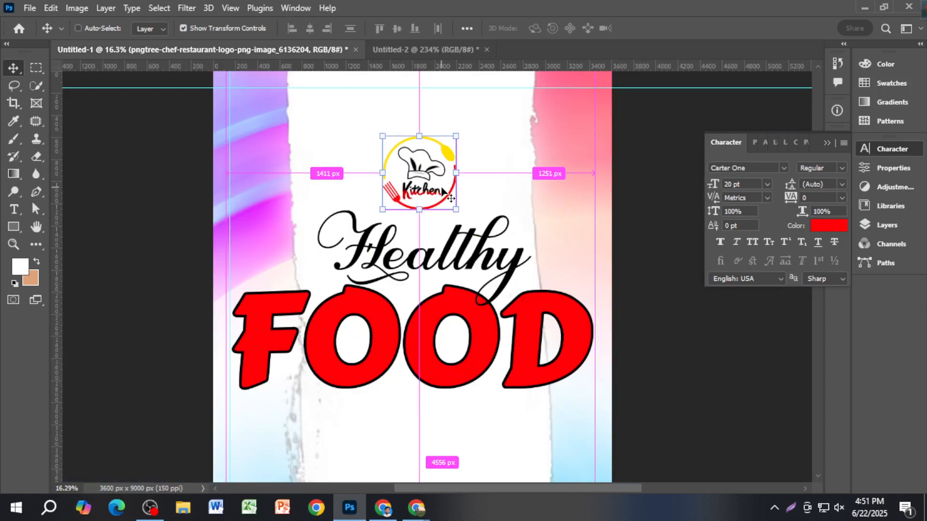
Paste Steak and House into the banner at 120 pt above the Kitchen logo.
key(ctrl+v)
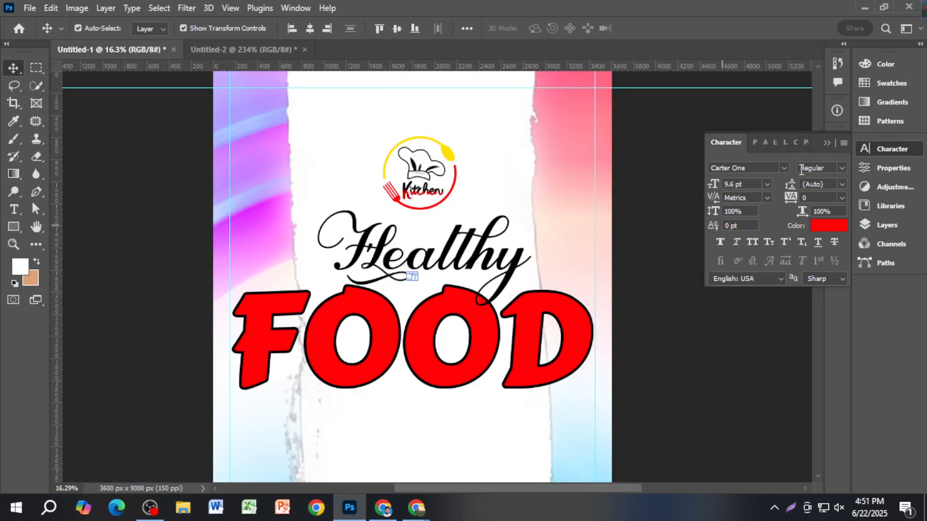
click(755, 185)
text(60)
key(Return)
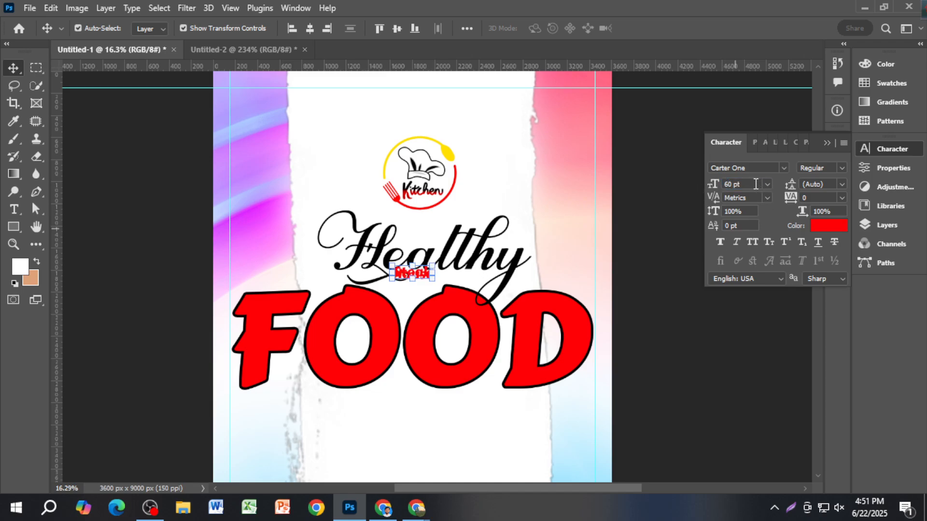
text(120)
key(Return)
drag(462, 246, 480, 147)
click(662, 180)
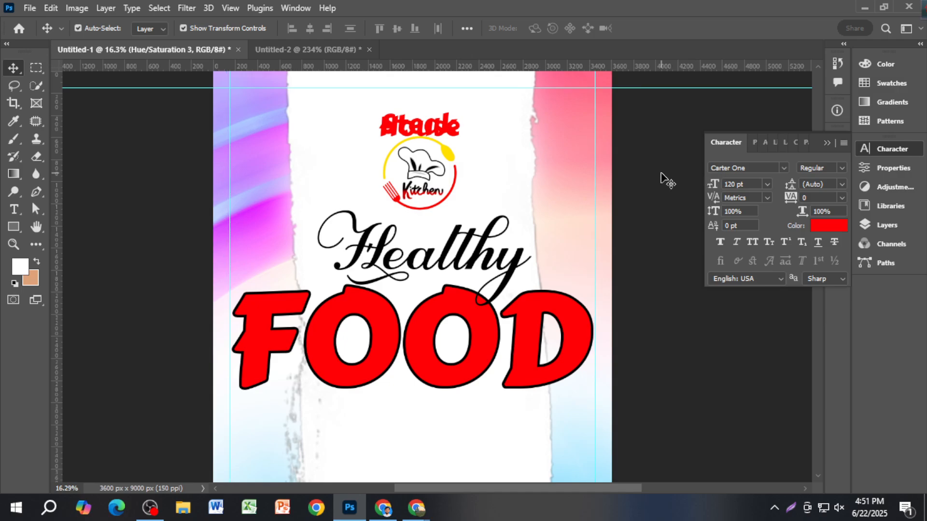
Arrange the lines so House sits centred beneath Steak.
key(F7)
click(451, 125)
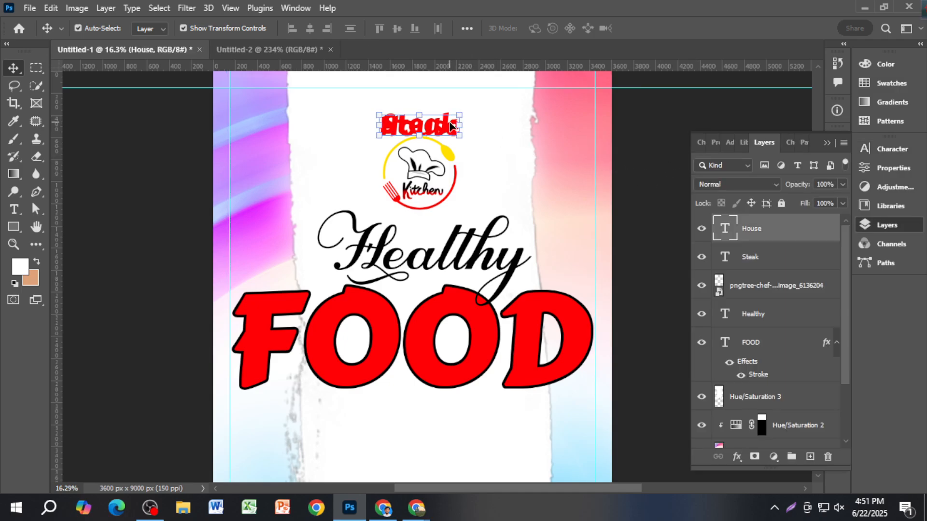
key(alt+[)
drag(443, 126, 390, 136)
click(634, 181)
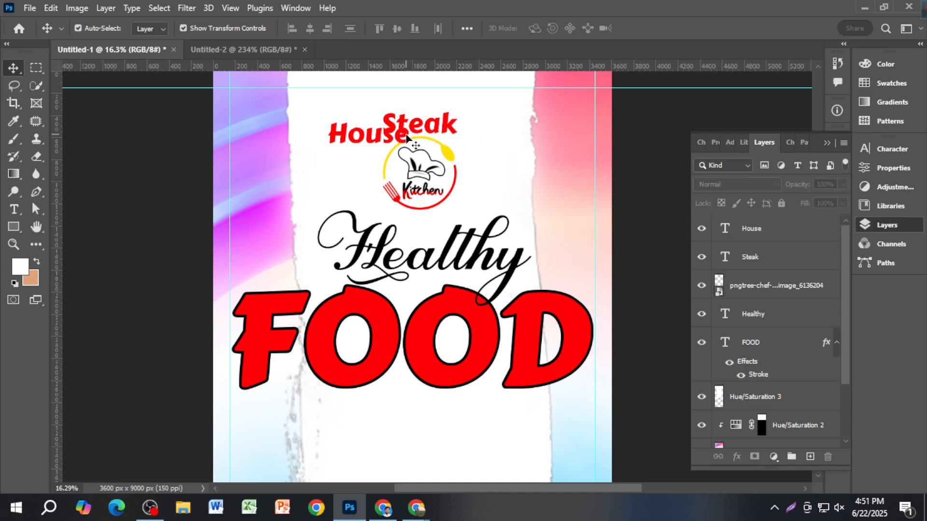
scroll(407, 135, up, 7)
scroll(466, 211, up, 2)
drag(515, 196, 527, 160)
drag(428, 227, 537, 203)
Colour the House text orange, #ff9c00.
click(880, 150)
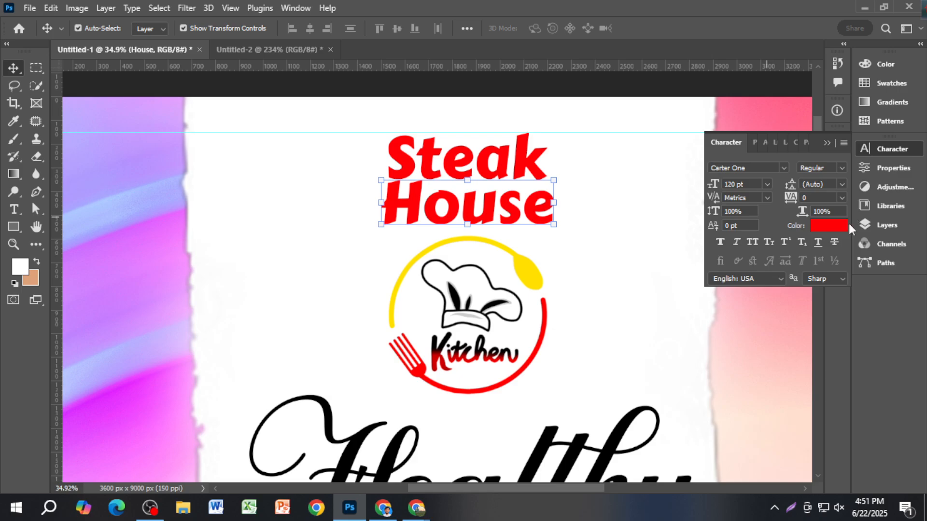
click(819, 222)
click(755, 402)
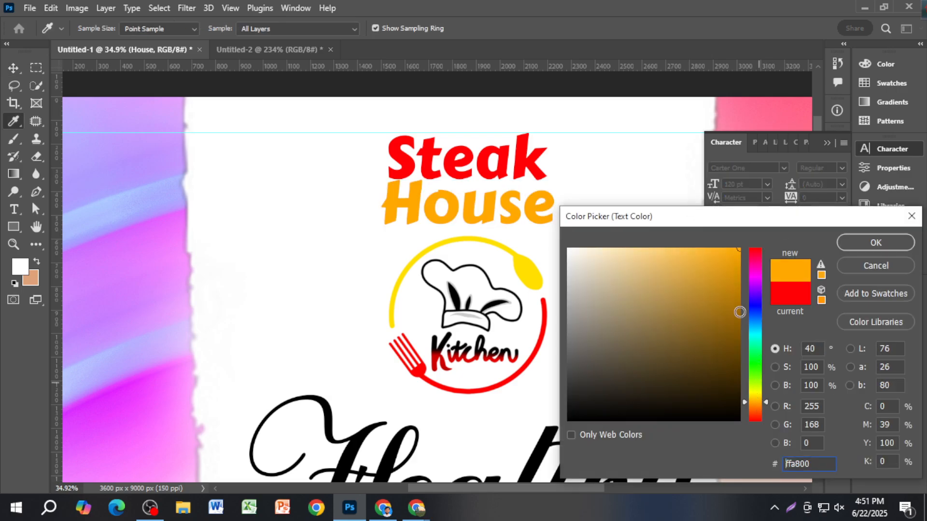
click(757, 391)
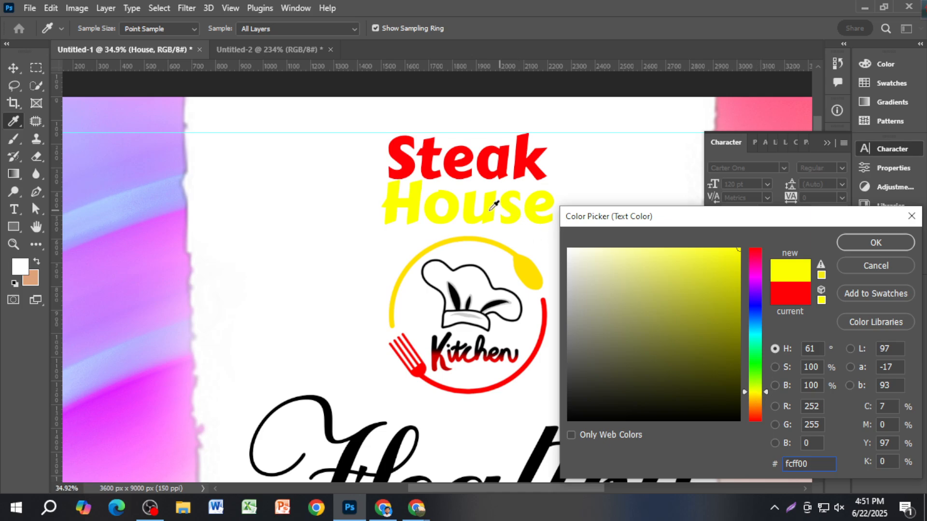
click(756, 404)
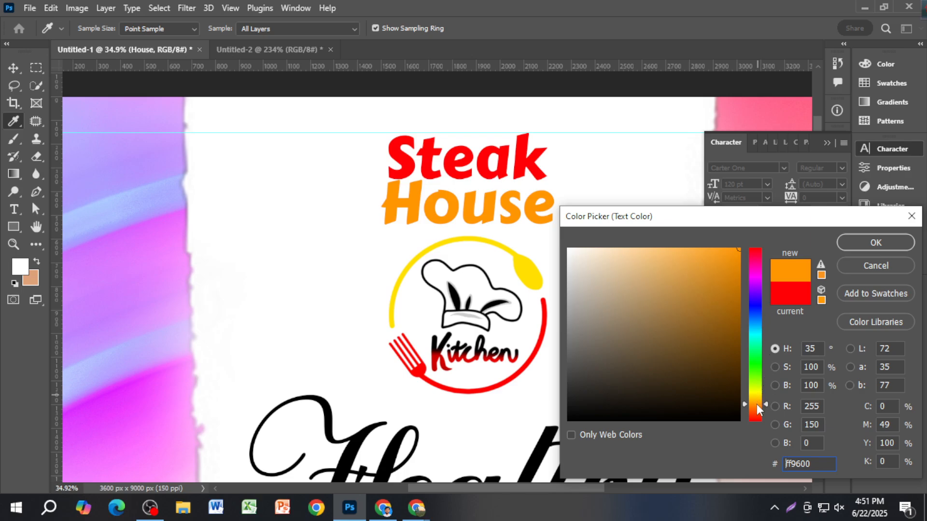
click(757, 403)
click(874, 244)
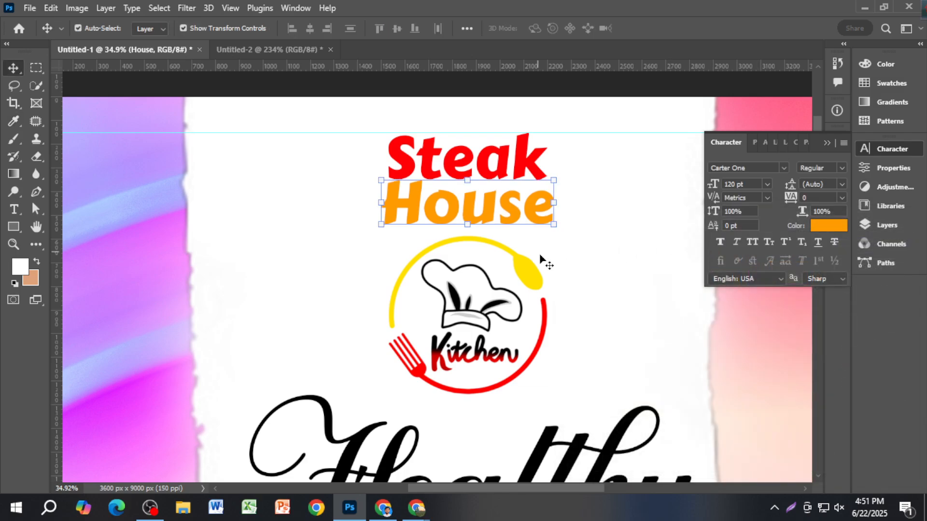
scroll(622, 240, up, 2)
Change the Steak text's font to Calibri Bold.
click(564, 122)
click(534, 207)
click(783, 167)
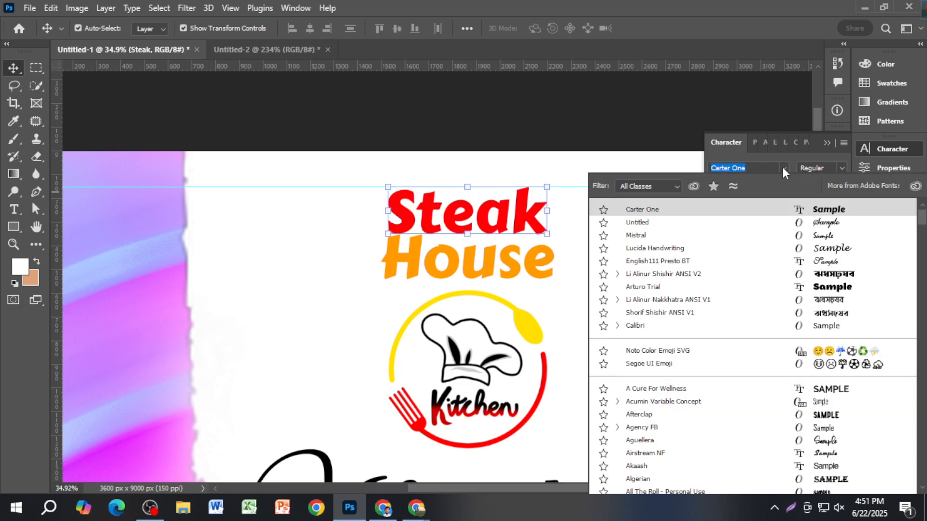
drag(921, 224, 922, 202)
text(ca)
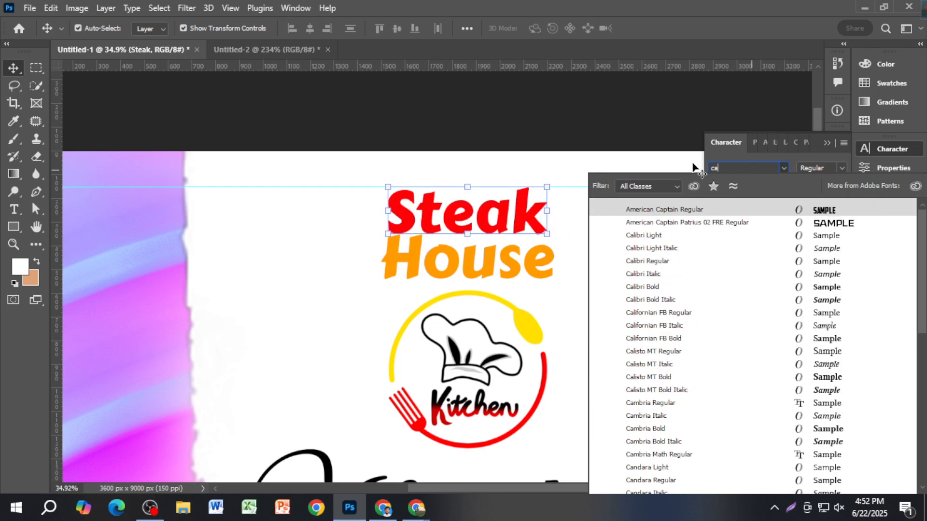
click(686, 290)
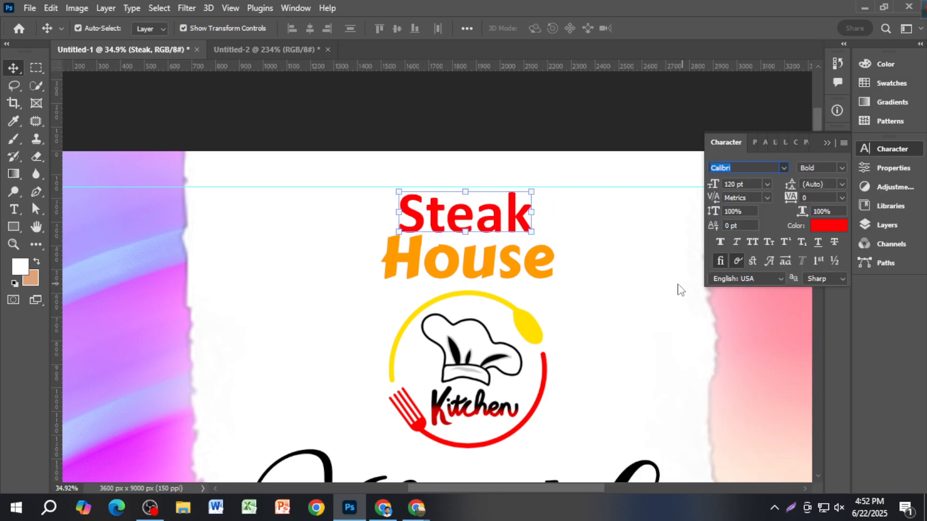
Set House to Calibri and move it up closer beneath Steak.
click(494, 263)
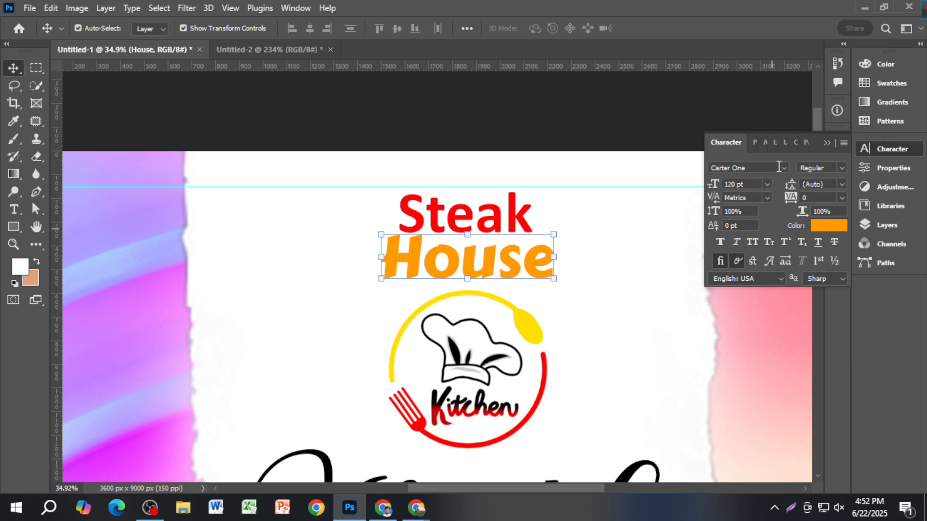
click(777, 166)
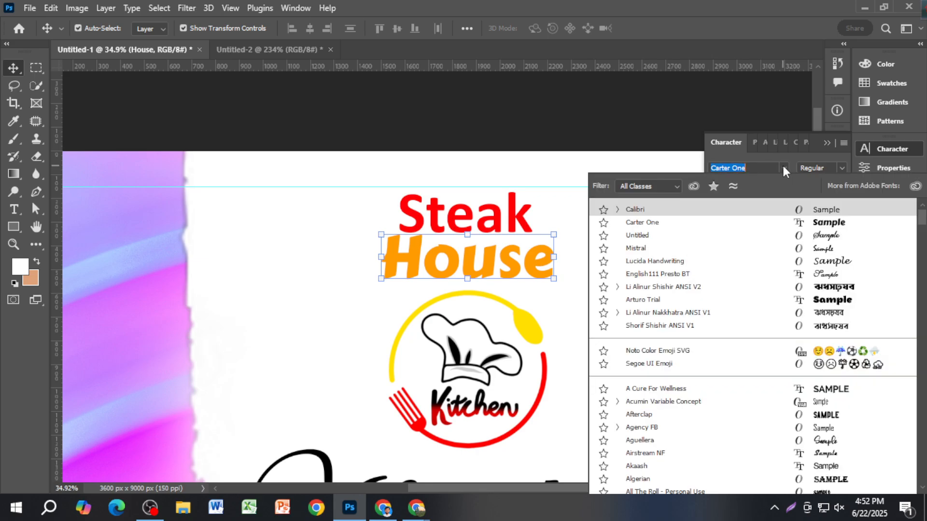
click(759, 211)
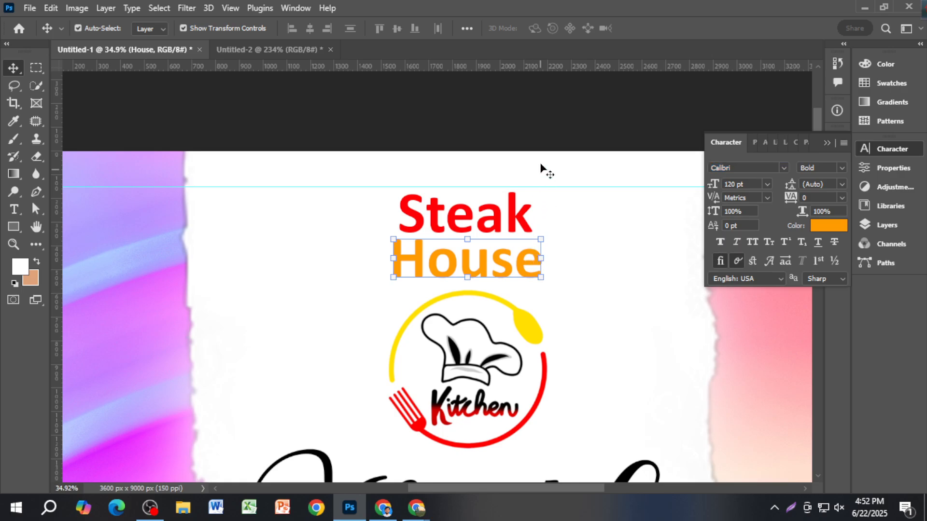
click(555, 125)
drag(508, 268, 514, 227)
click(527, 257)
Delete the added Steak House text from the reference poster and reselect House on the banner.
key(Delete)
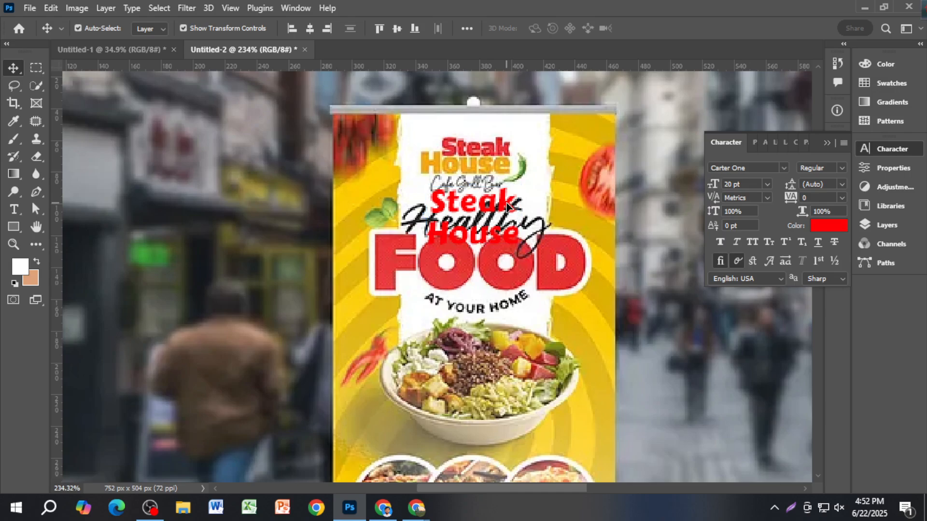
scroll(520, 260, down, 2)
scroll(378, 162, up, 2)
click(138, 52)
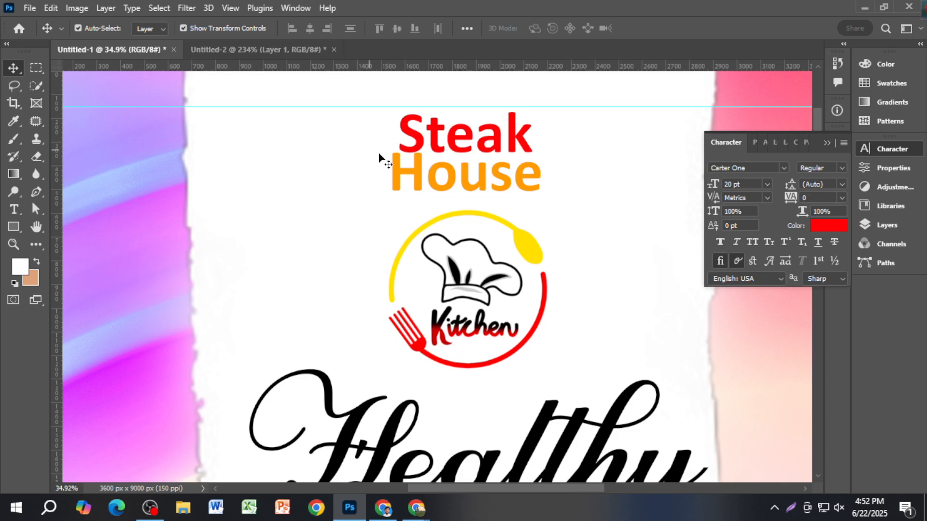
click(492, 170)
scroll(492, 171, up, 3)
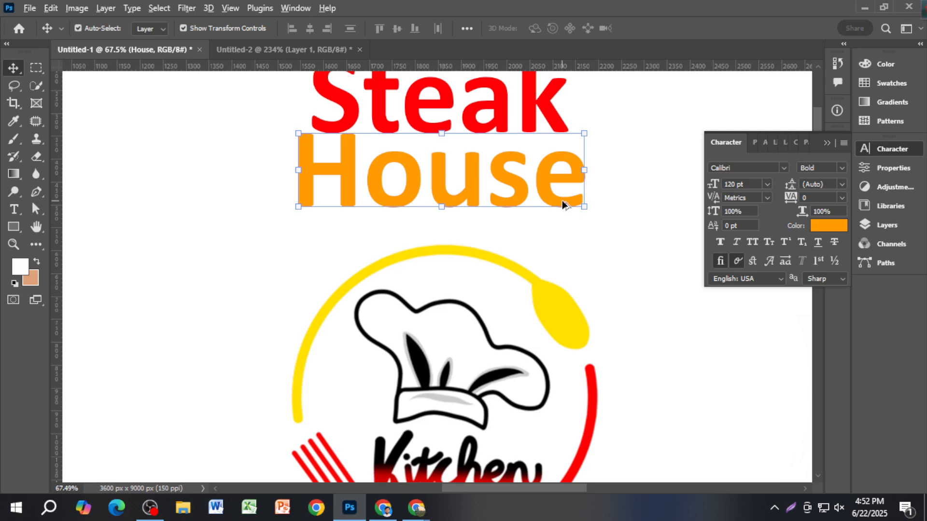
Enlarge the orange House text slightly with Free Transform.
key(ctrl+t)
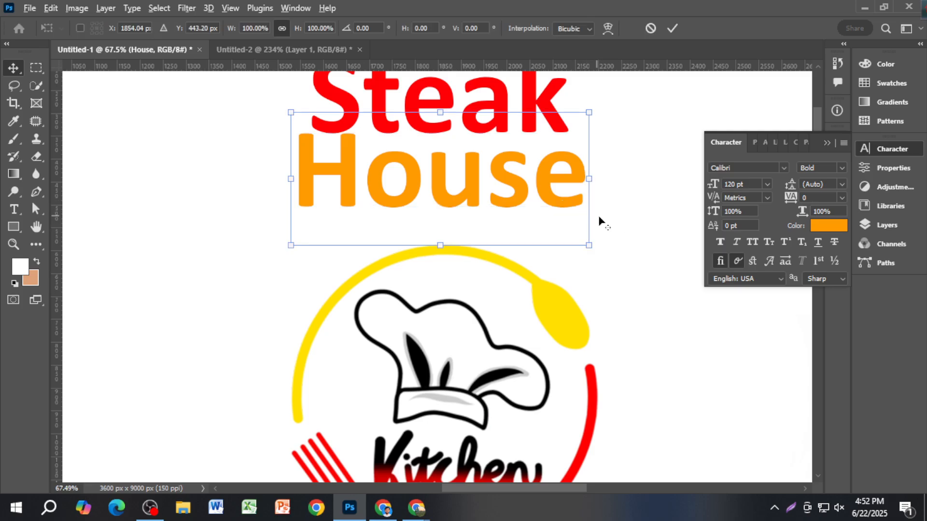
mouse_move(595, 234)
mouse_down()
mouse_move(594, 247)
mouse_move(616, 254)
mouse_move(586, 245)
mouse_up()
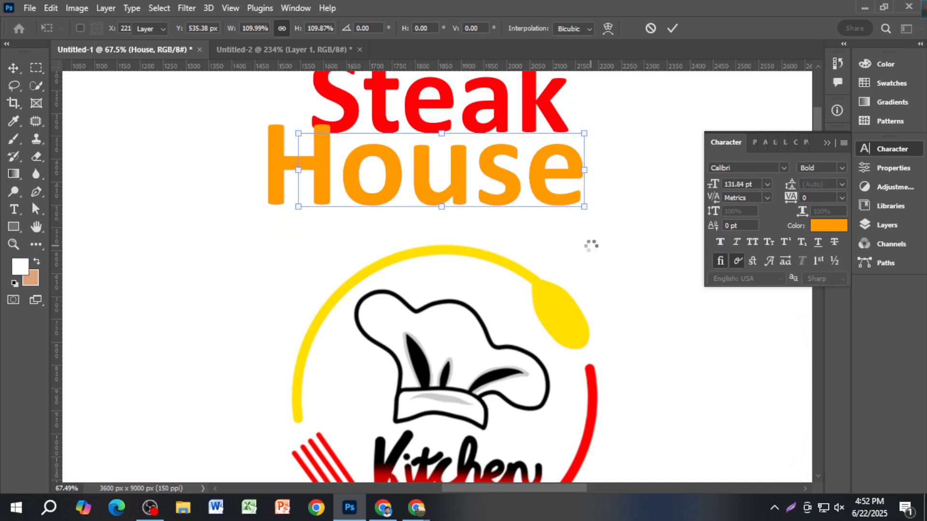
key(Return)
scroll(590, 245, down, 4)
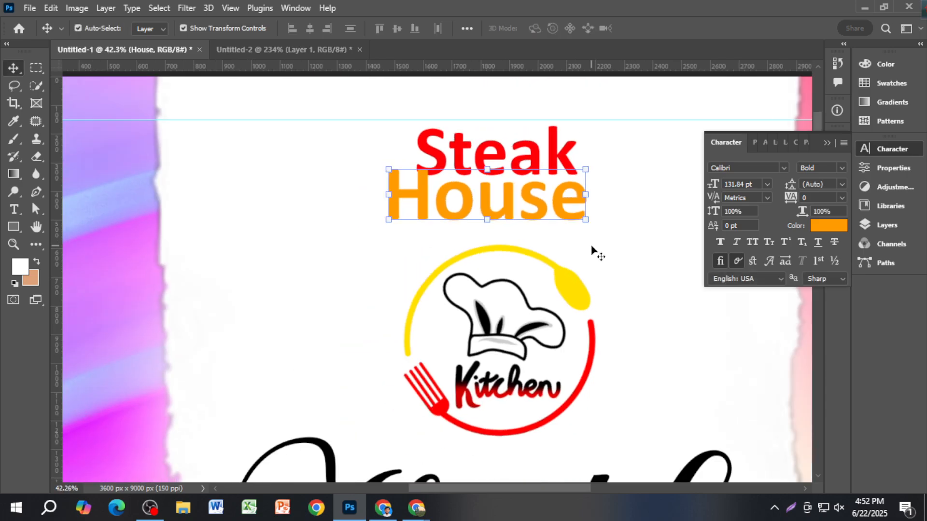
scroll(596, 252, down, 1)
scroll(589, 252, up, 3)
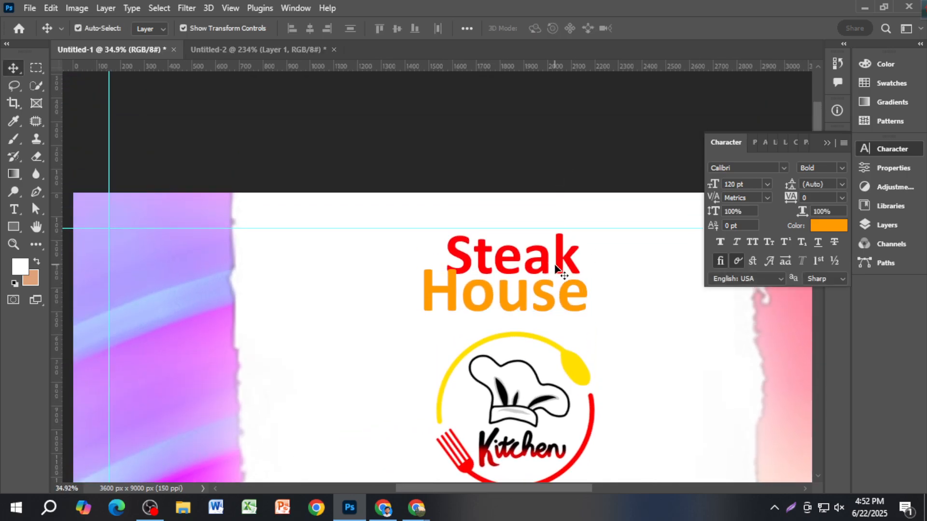
Set Steak to 100 pt, nudge it slightly right, and fit the banner in view.
click(556, 266)
click(902, 150)
text(100)
key(Return)
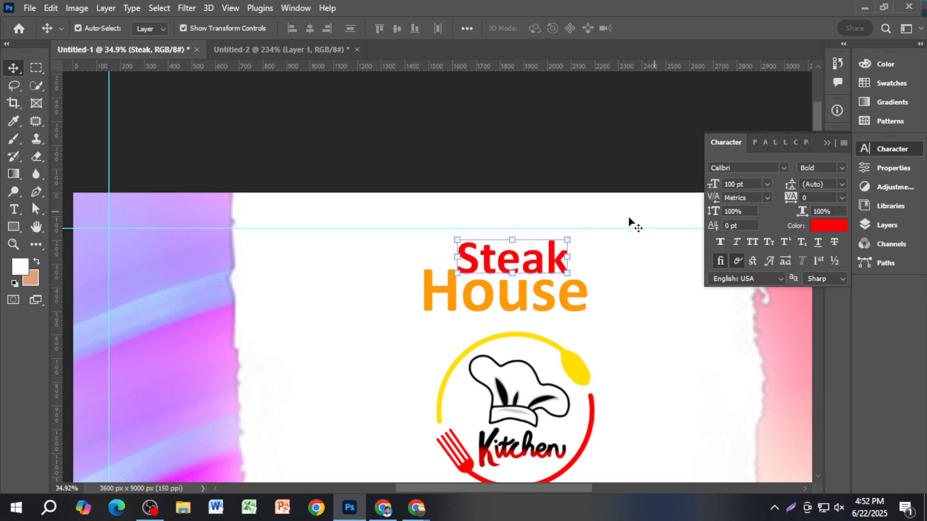
click(590, 175)
scroll(542, 292, up, 3)
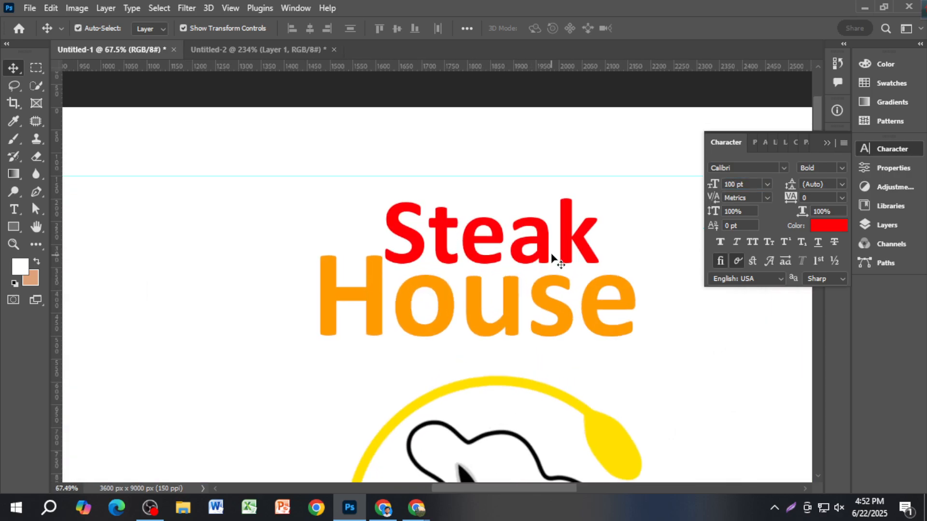
drag(552, 255, 564, 262)
key(ctrl+0)
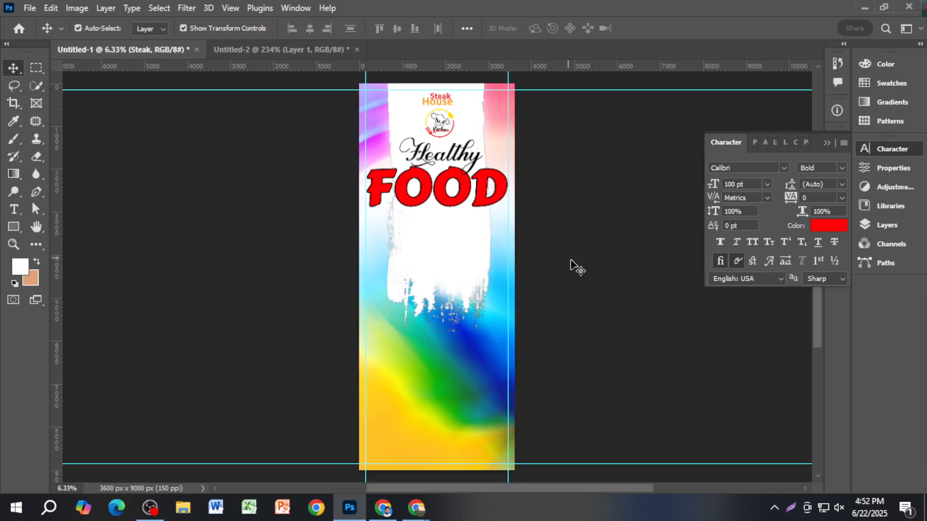
click(571, 266)
key(ctrl+0)
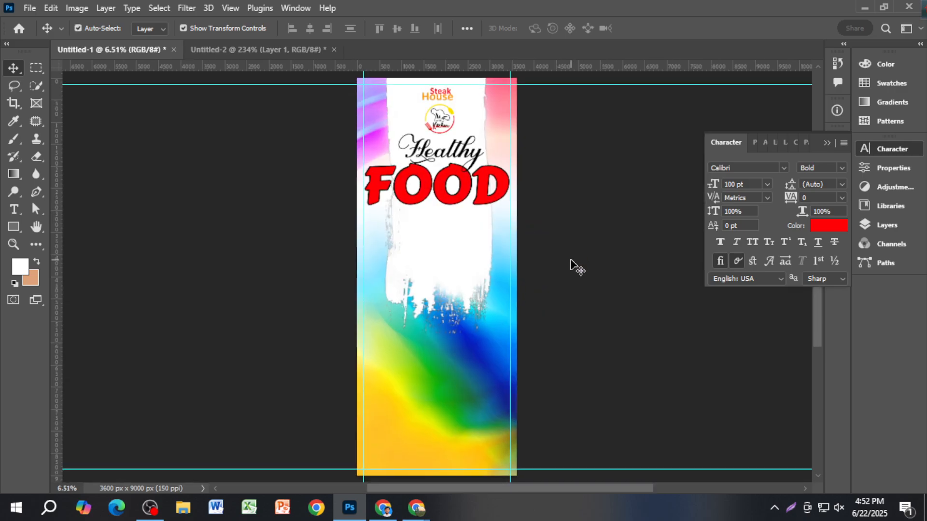
scroll(489, 249, up, 2)
scroll(490, 249, up, 4)
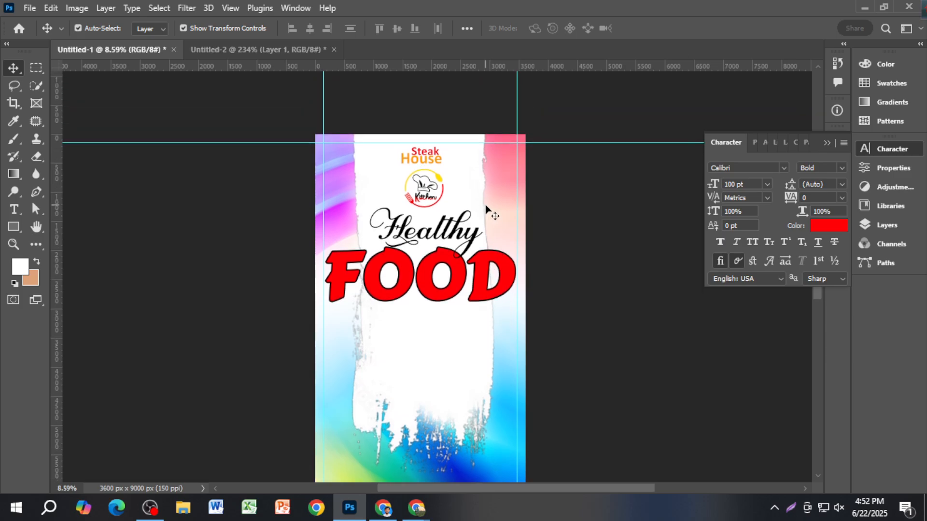
click(271, 53)
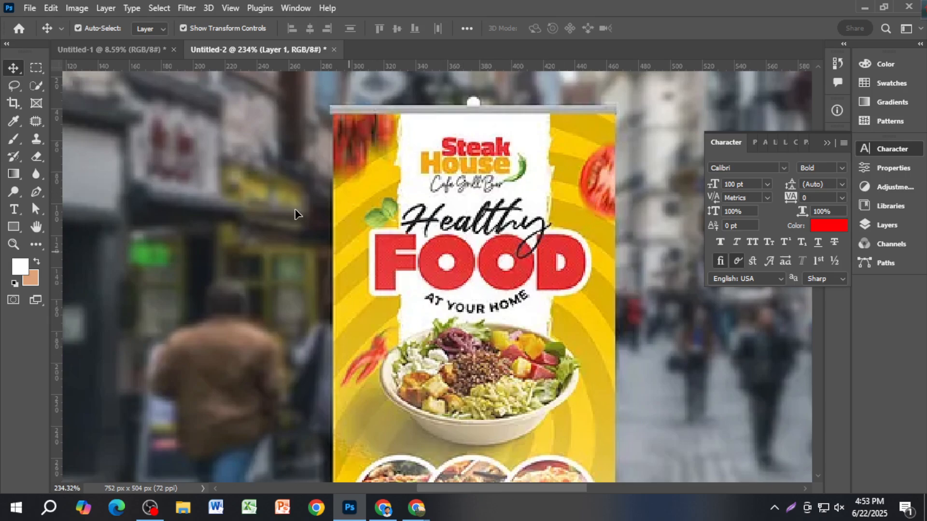
click(142, 51)
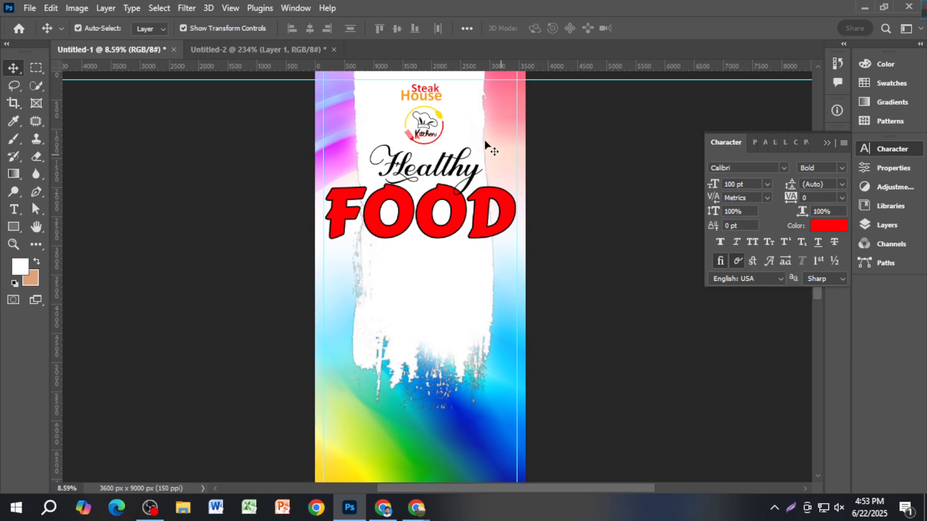
scroll(449, 103, up, 5)
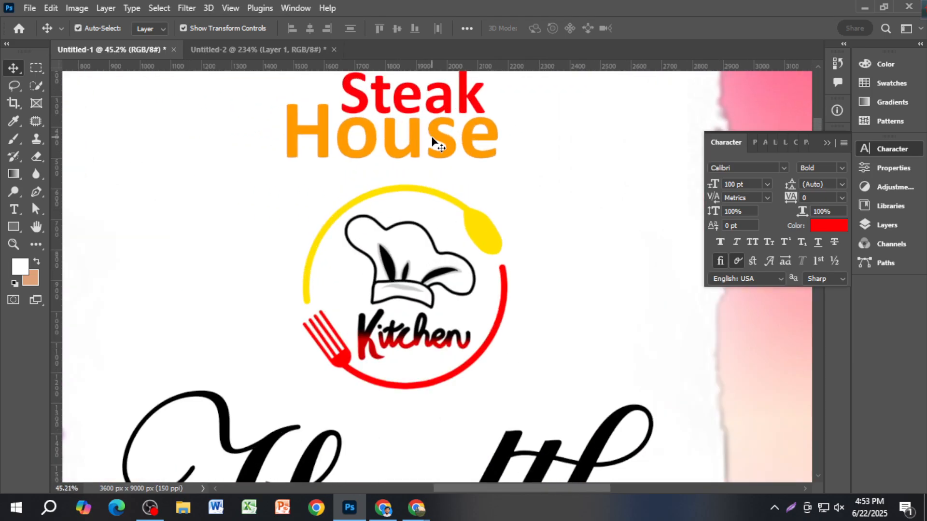
Move House down about 30 px and resize Steak very slightly with Free Transform.
click(432, 142)
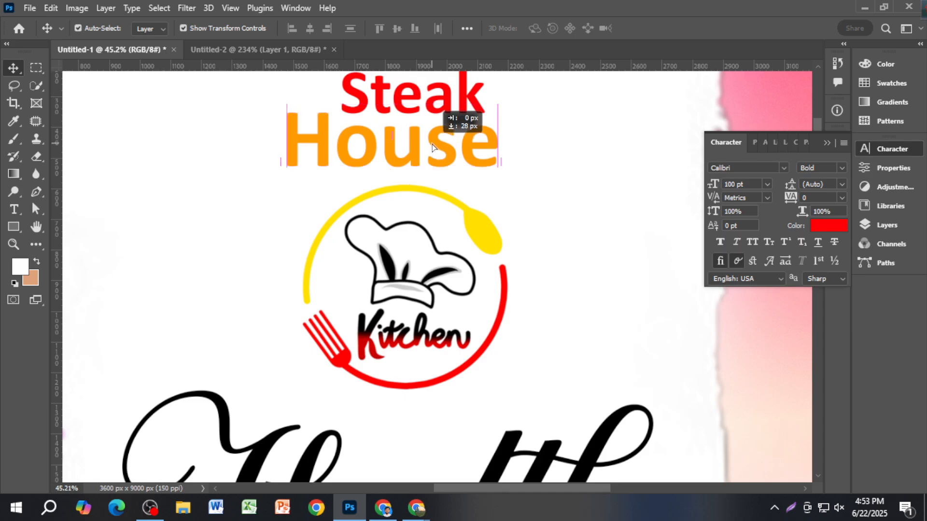
drag(432, 145, 435, 153)
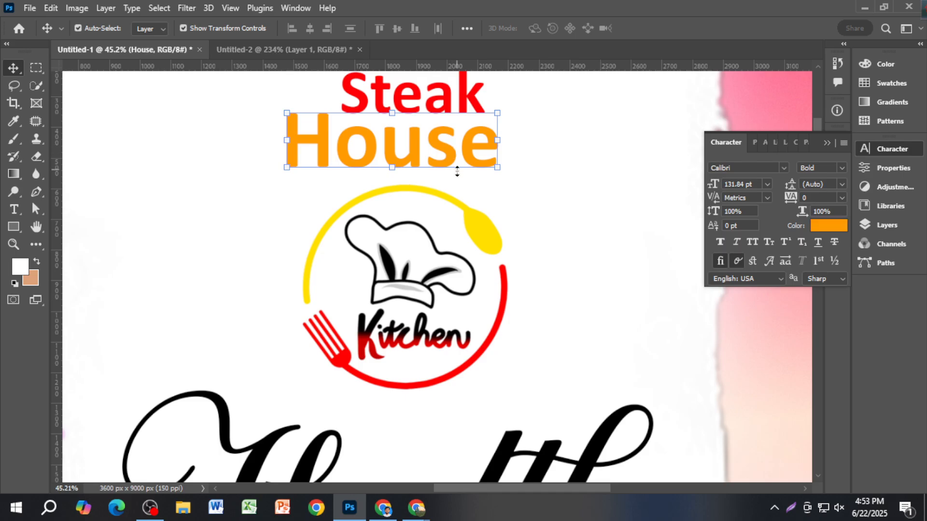
scroll(457, 174, up, 3)
click(461, 167)
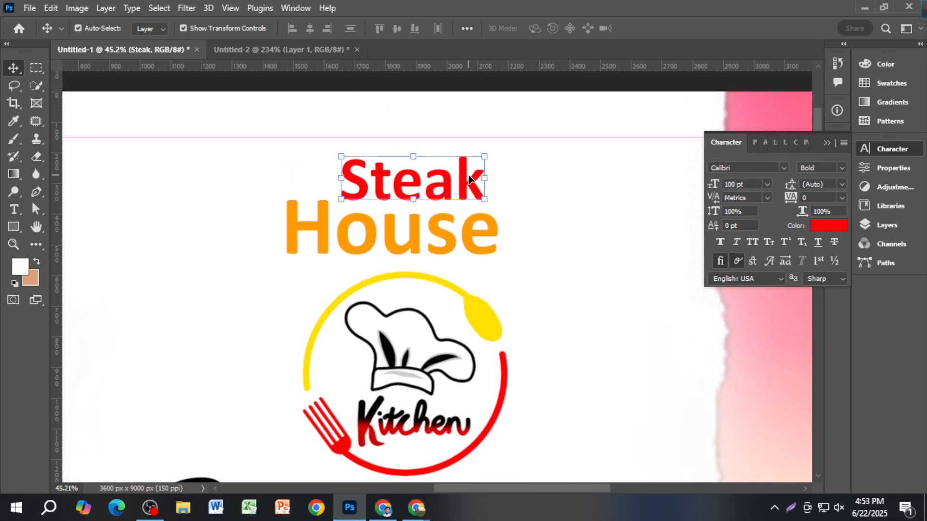
key(ctrl+t)
drag(494, 212, 488, 217)
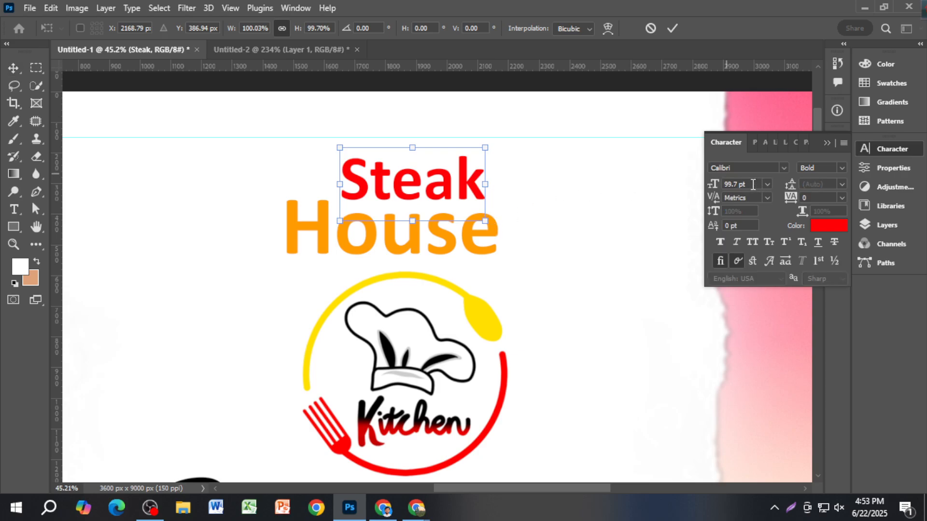
click(672, 29)
Set the orange House text to 140 pt.
click(720, 186)
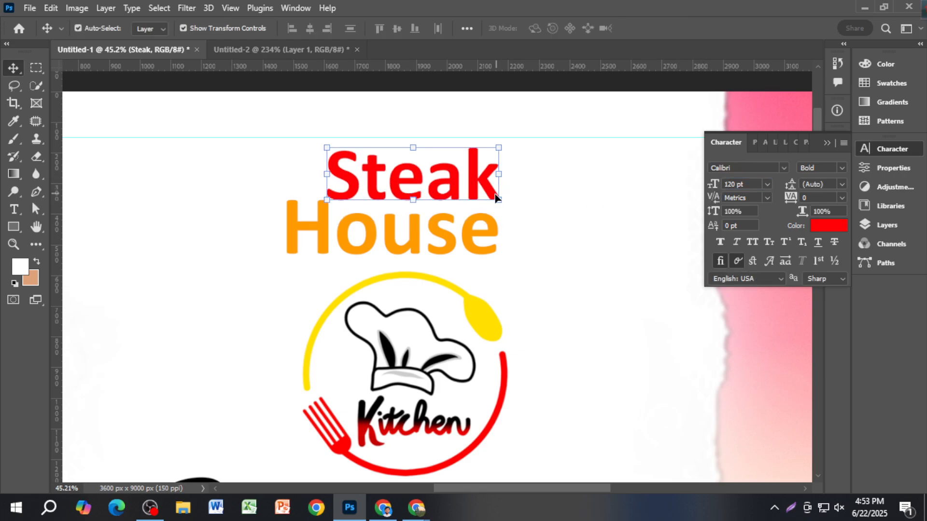
click(488, 236)
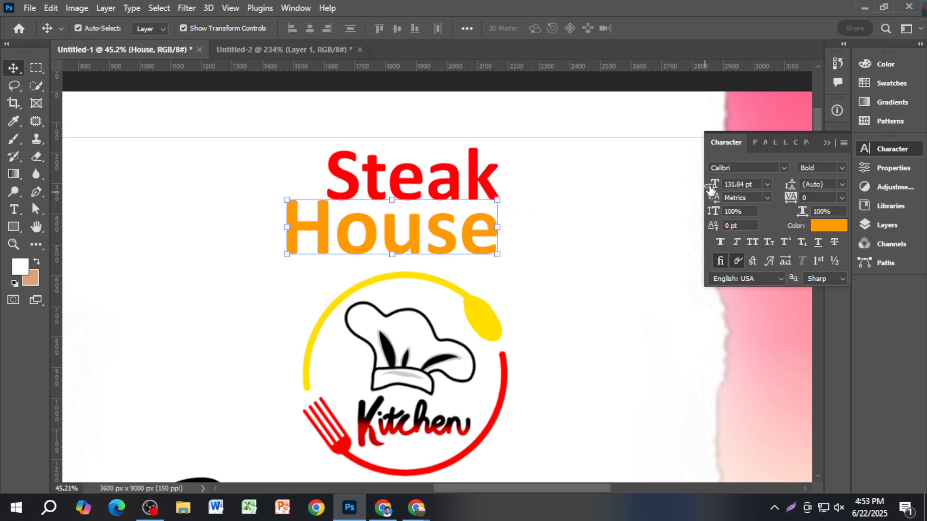
click(747, 185)
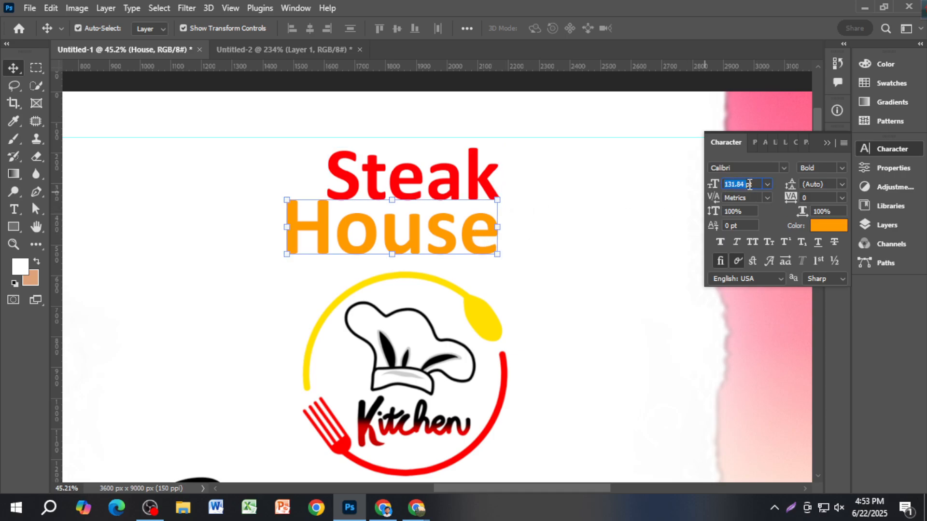
text(140)
key(Return)
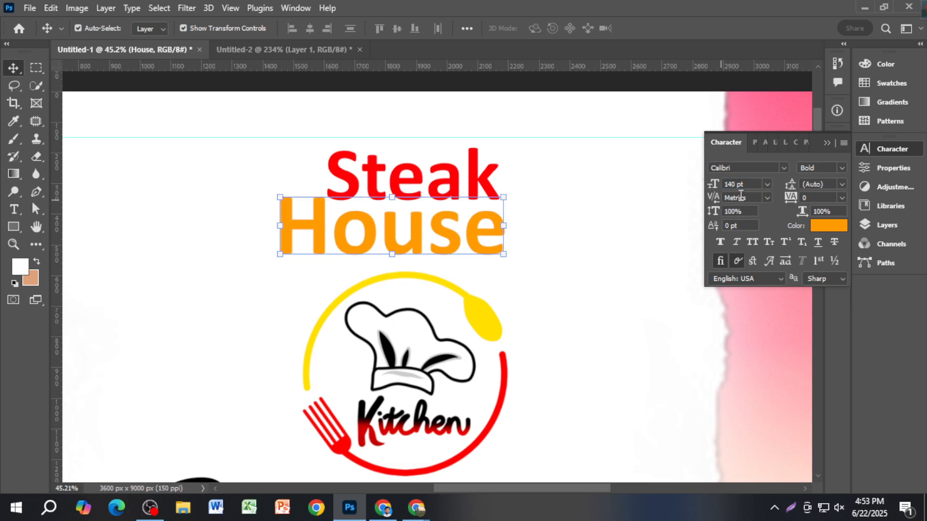
Set Steak to 130 pt, shift it slightly, and fit the banner in view.
click(424, 175)
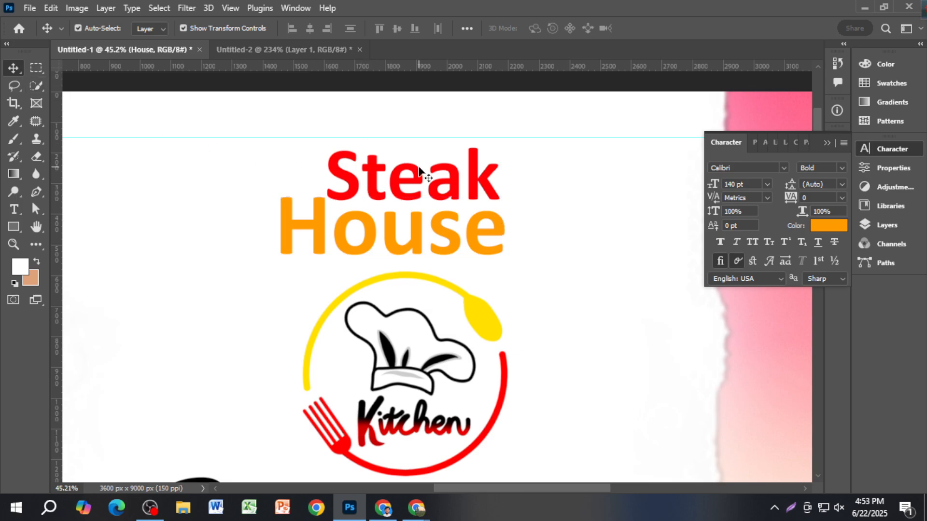
click(750, 184)
text(30)
key(Return)
click(743, 186)
text(130)
key(Return)
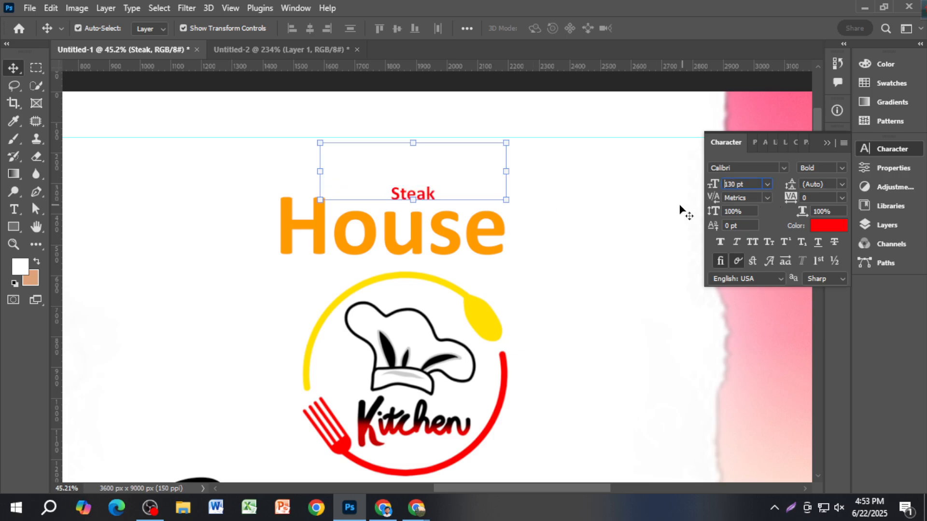
drag(455, 185, 451, 179)
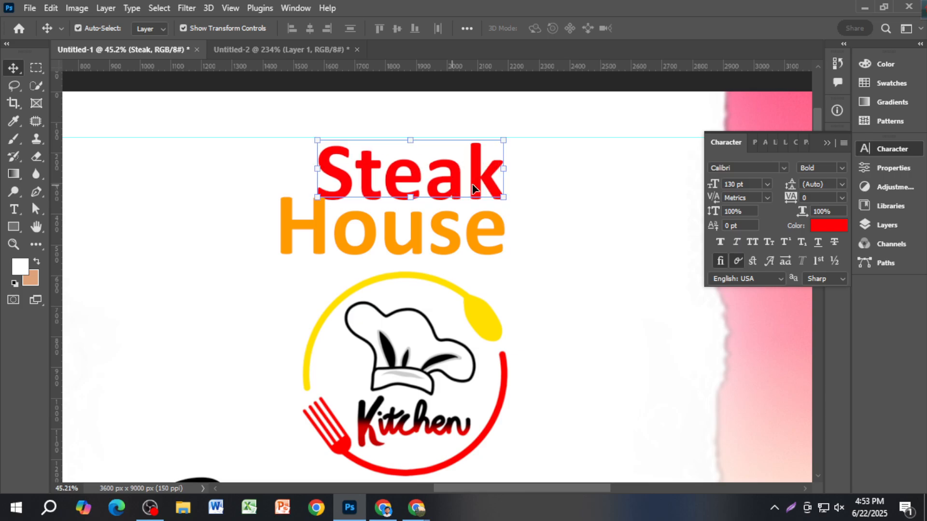
key(ctrl+0)
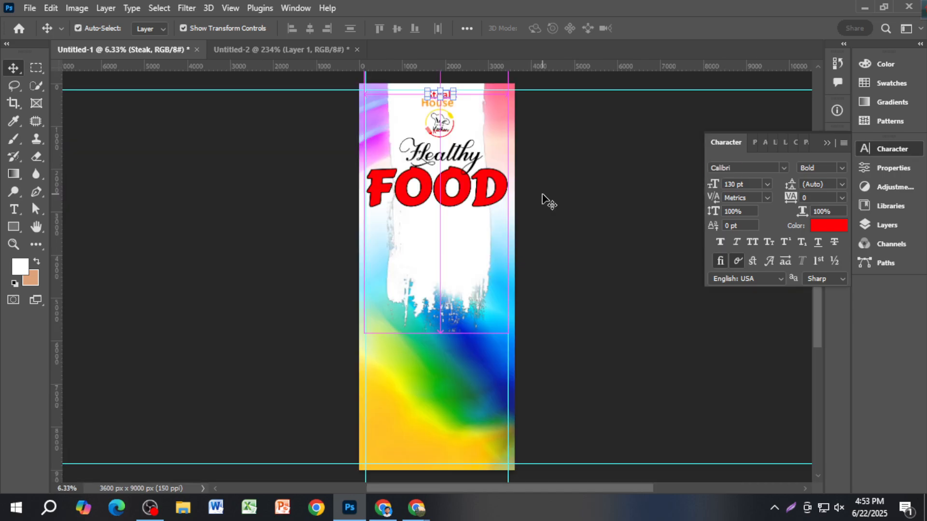
ctrl+click(542, 195)
scroll(486, 278, up, 3)
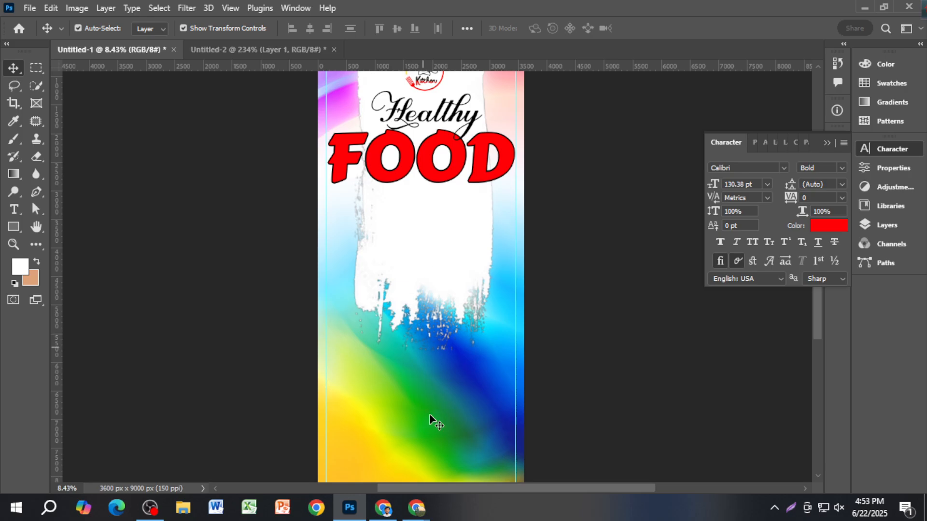
Search Google Images for 'pizza plate' in a new Chrome tab.
click(390, 505)
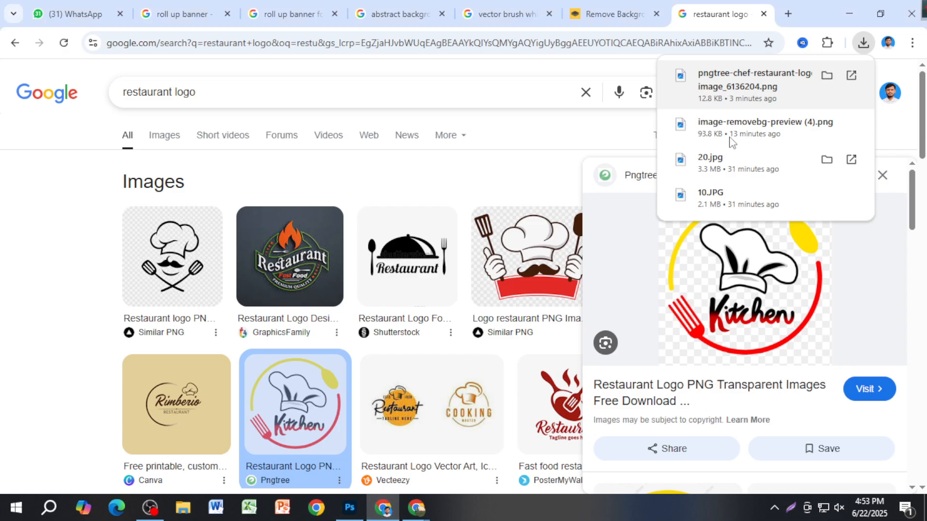
click(786, 14)
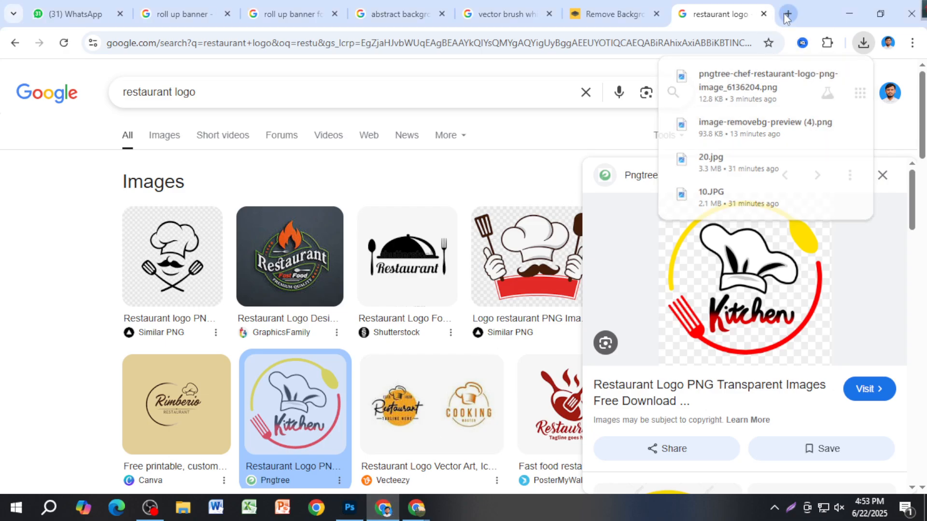
click(493, 43)
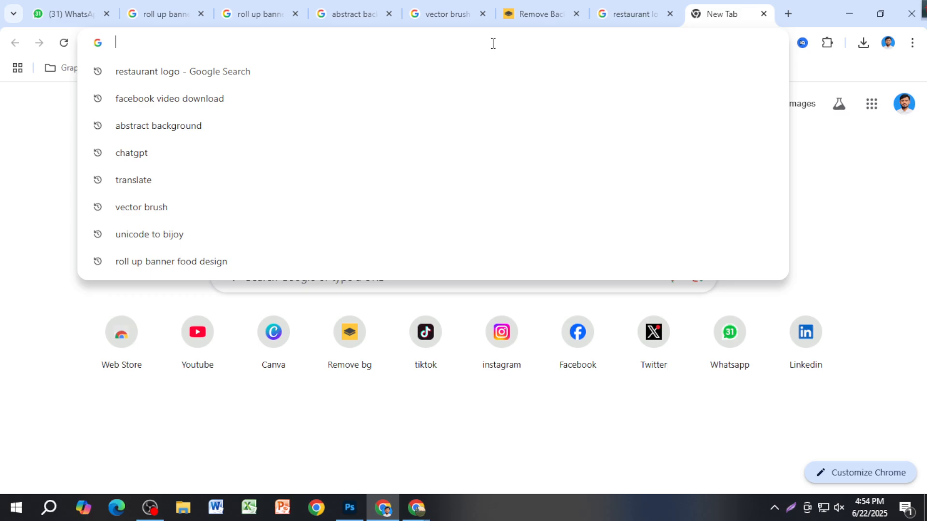
text(pizza)
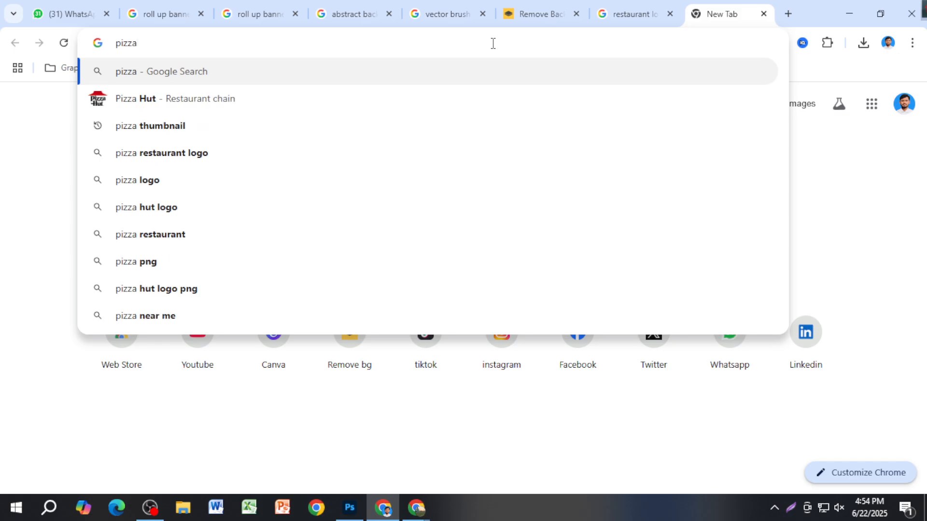
text( plat)
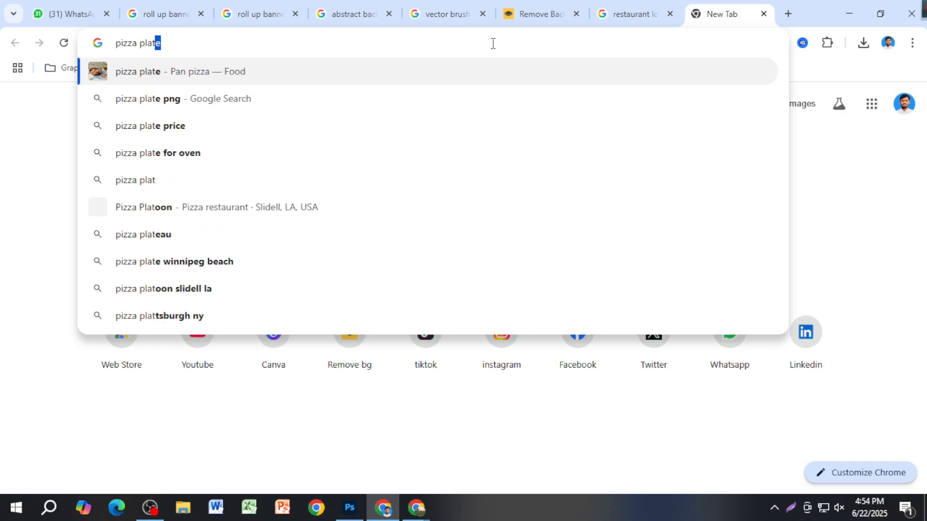
key(Return)
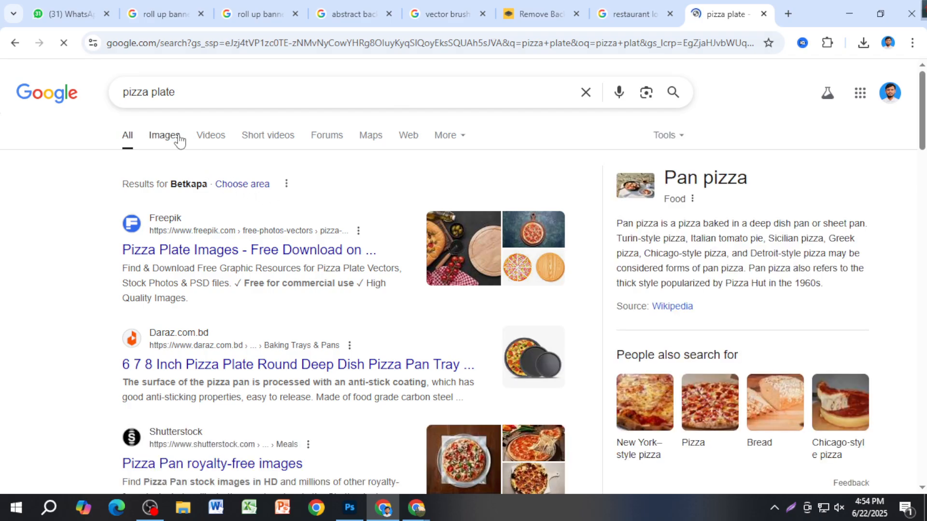
click(178, 139)
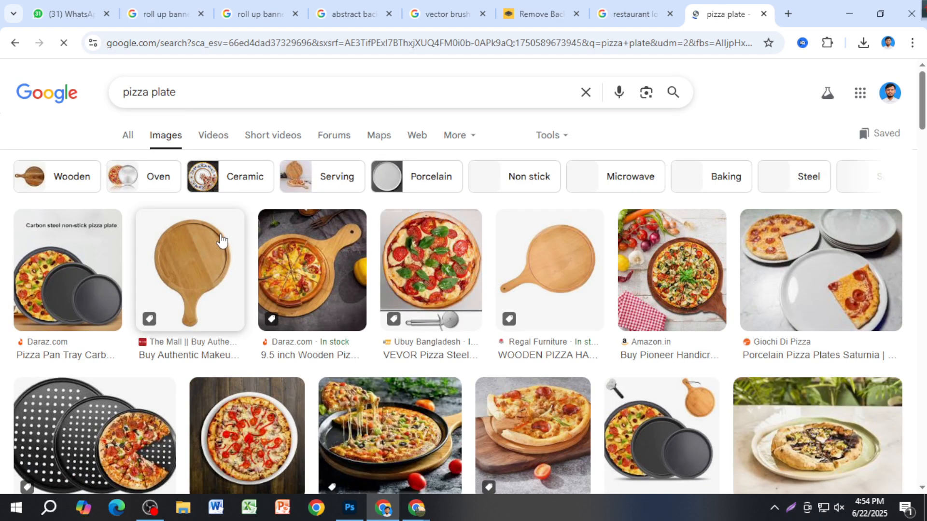
Open a pizza plate result in a new tab and keep scrolling the results.
scroll(420, 352, down, 3)
scroll(400, 369, down, 3)
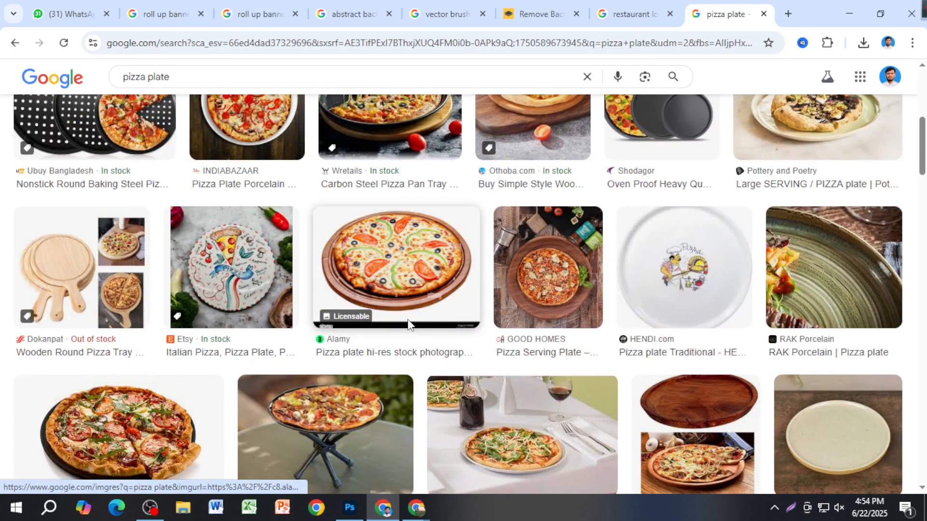
scroll(400, 348, down, 4)
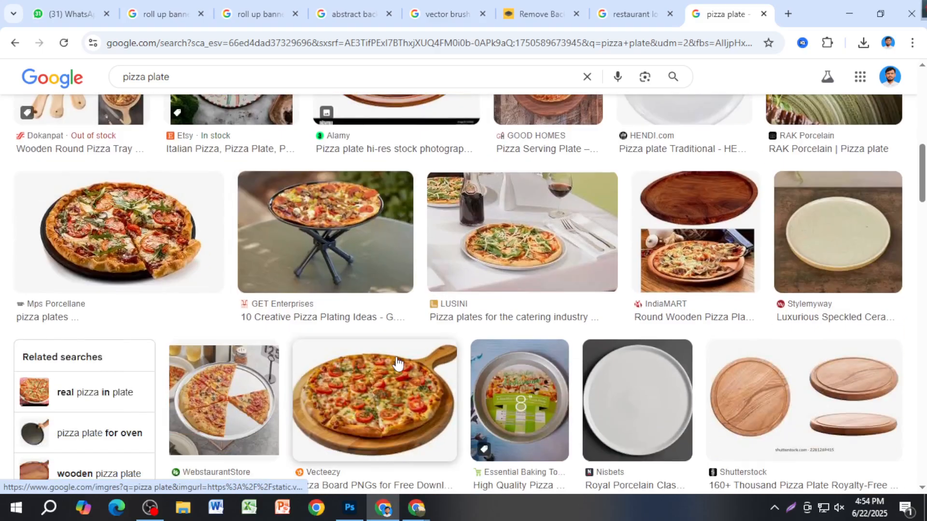
scroll(420, 323, up, 4)
middle_click(416, 284)
scroll(413, 367, down, 9)
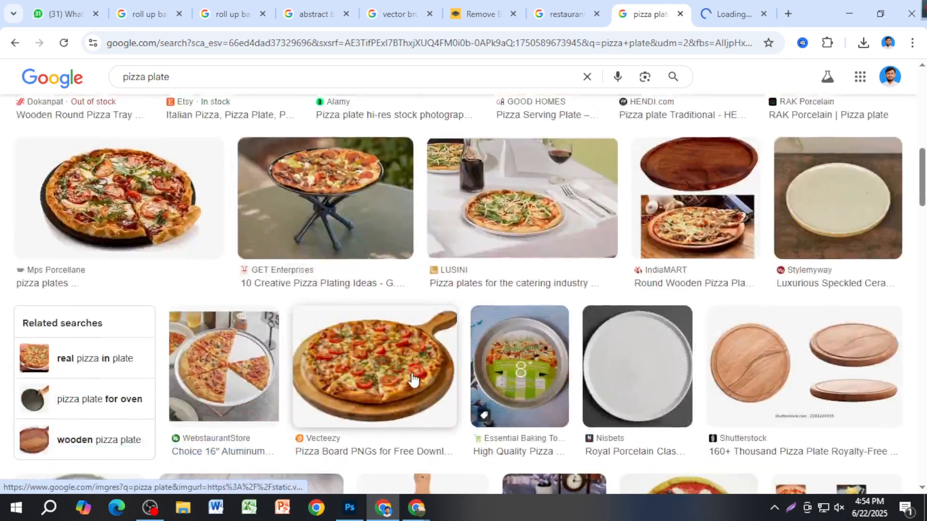
scroll(413, 381, down, 4)
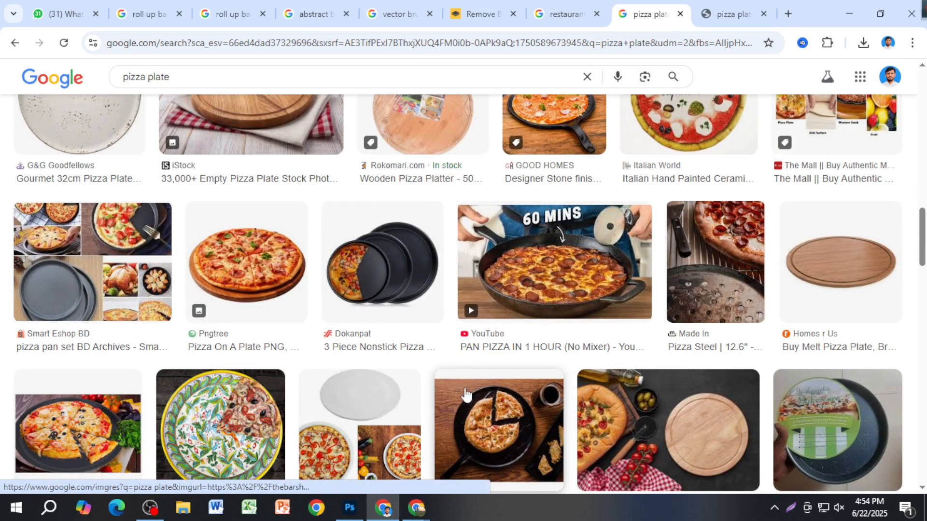
scroll(273, 298, down, 7)
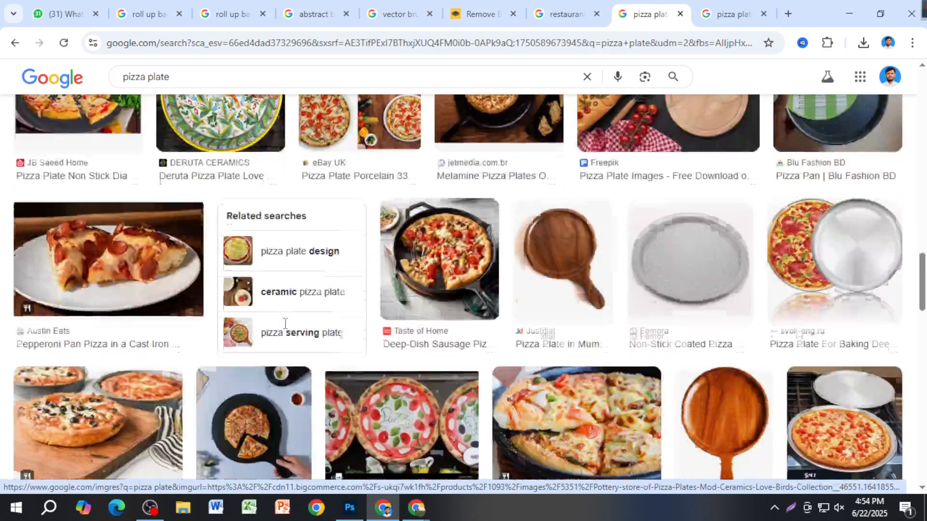
scroll(285, 333, down, 1)
scroll(288, 337, down, 3)
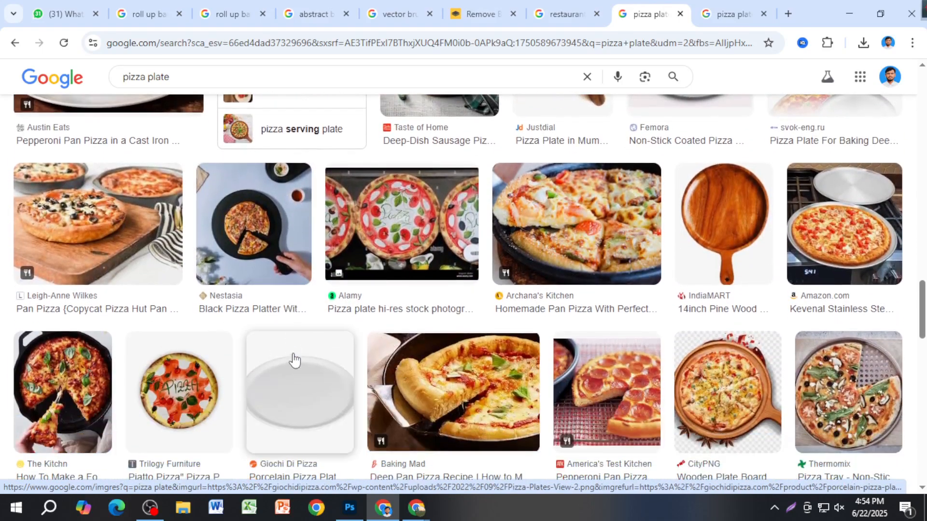
scroll(294, 362, down, 5)
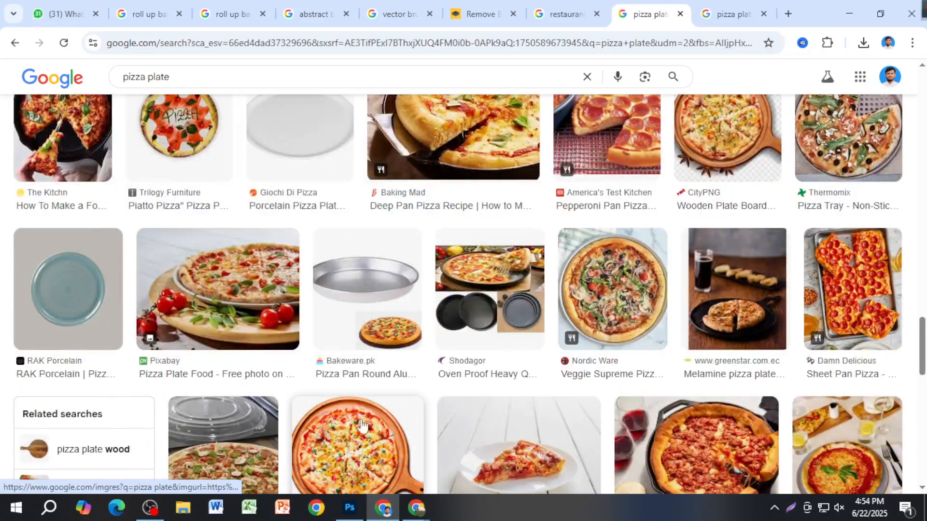
click(349, 507)
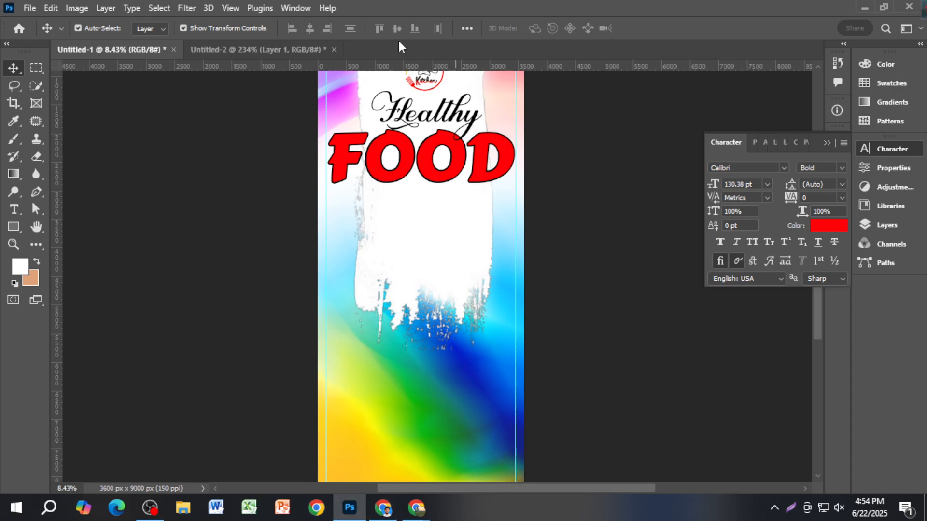
click(298, 50)
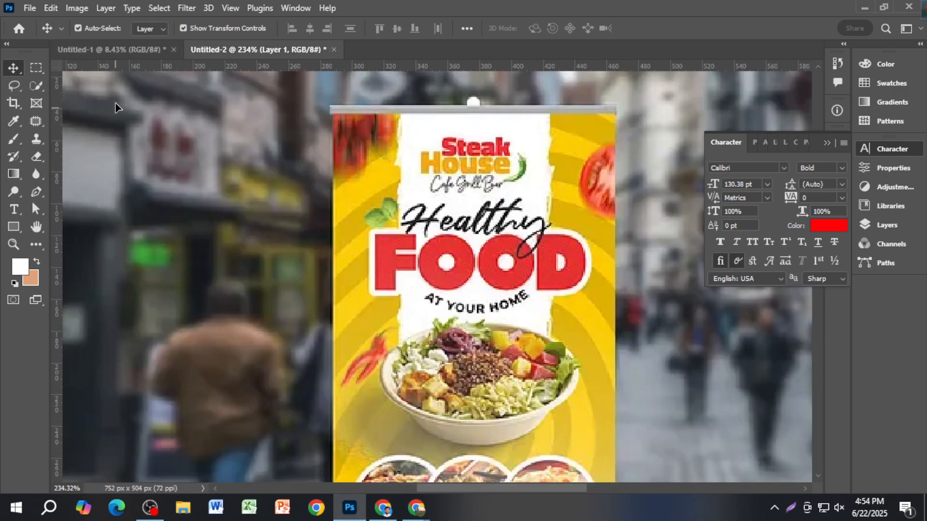
click(124, 51)
click(386, 507)
scroll(407, 480, down, 5)
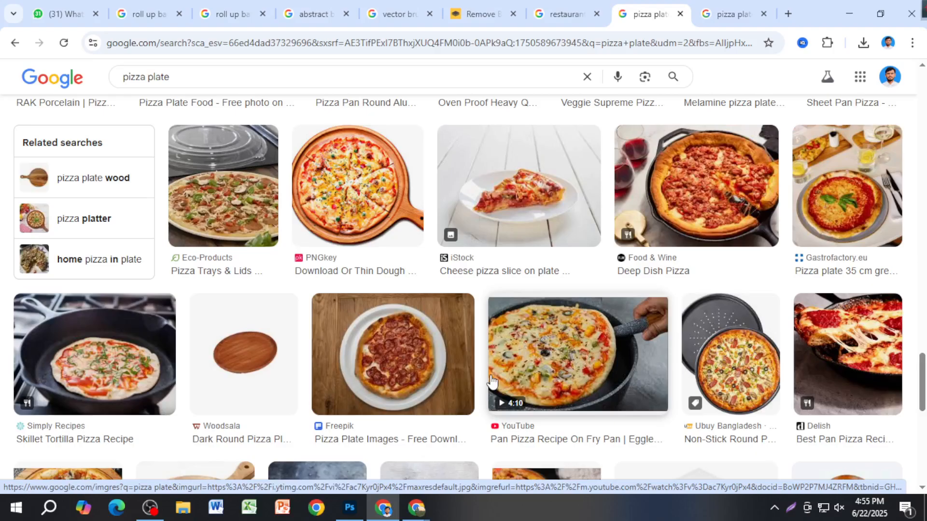
Scroll far down through the pizza plate image results.
scroll(491, 381, down, 5)
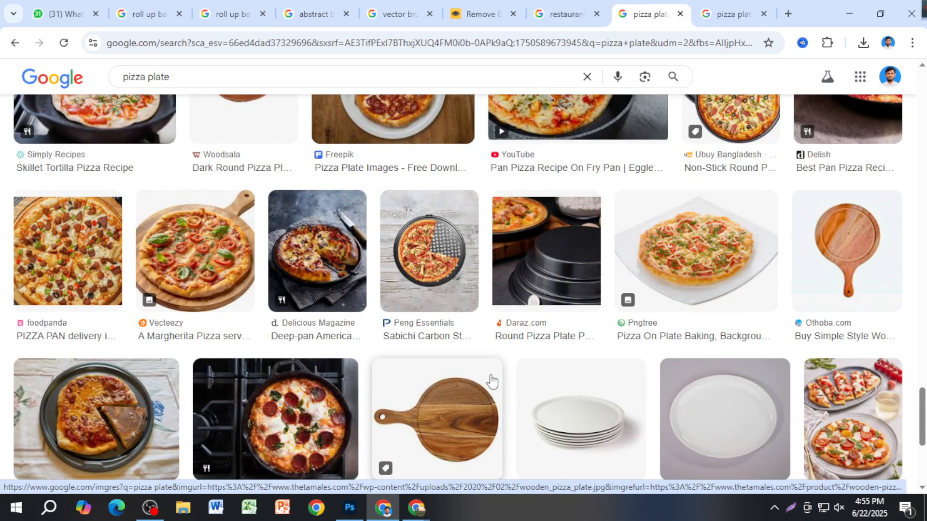
scroll(487, 382, down, 4)
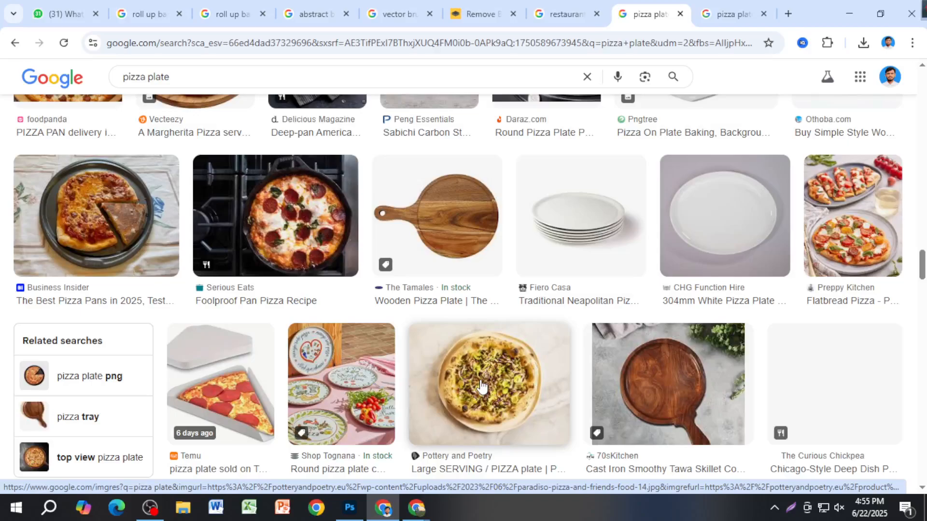
scroll(452, 401, down, 4)
scroll(448, 403, down, 4)
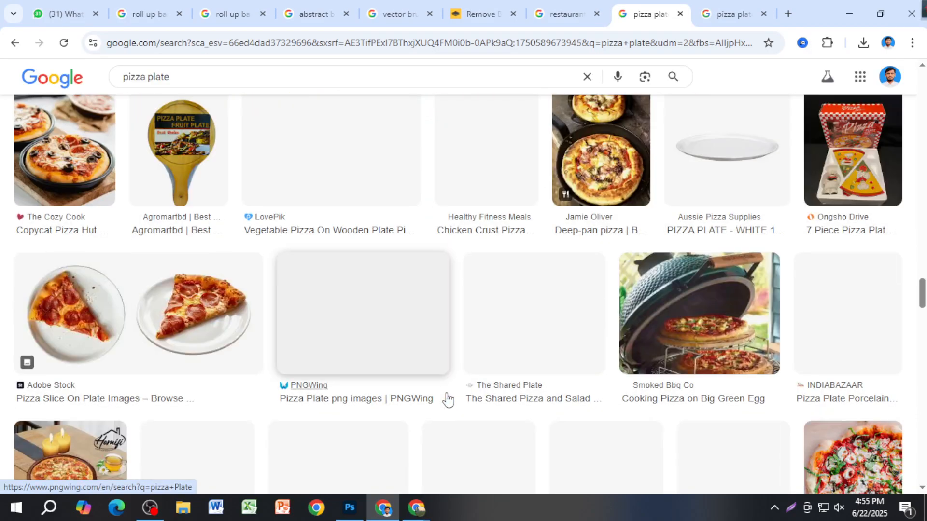
scroll(437, 393, down, 5)
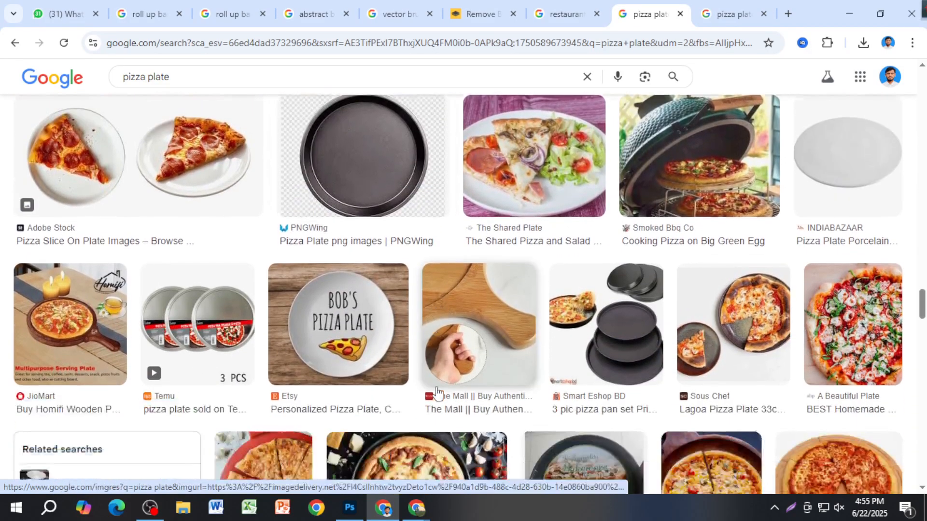
scroll(436, 393, down, 3)
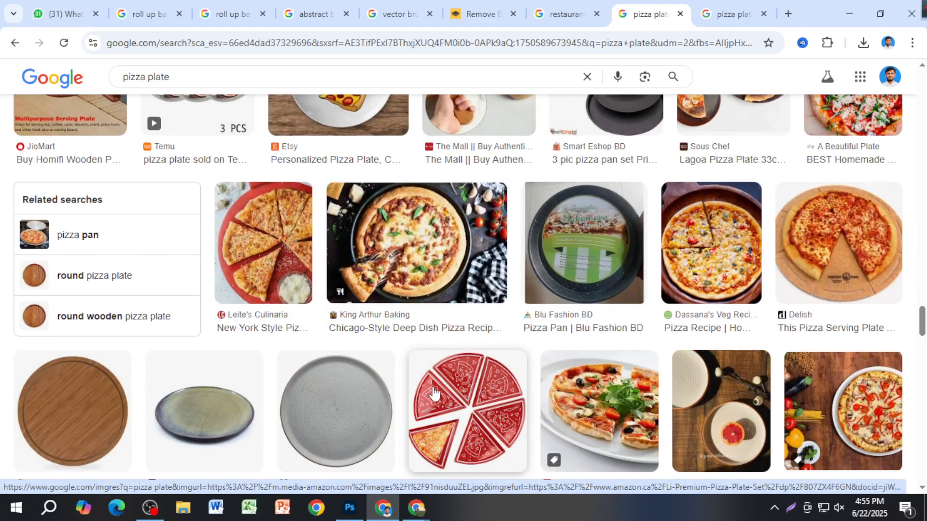
scroll(434, 393, down, 5)
scroll(433, 394, down, 5)
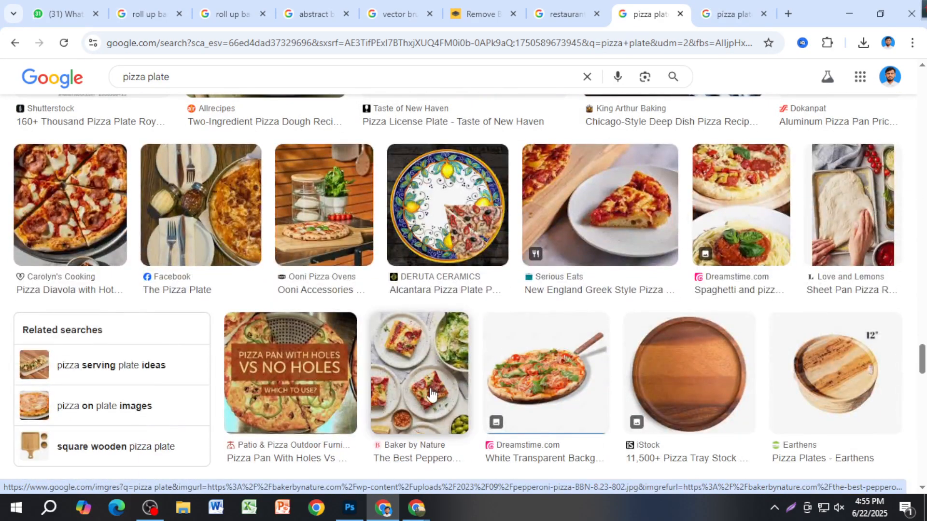
scroll(431, 394, down, 9)
scroll(427, 395, down, 4)
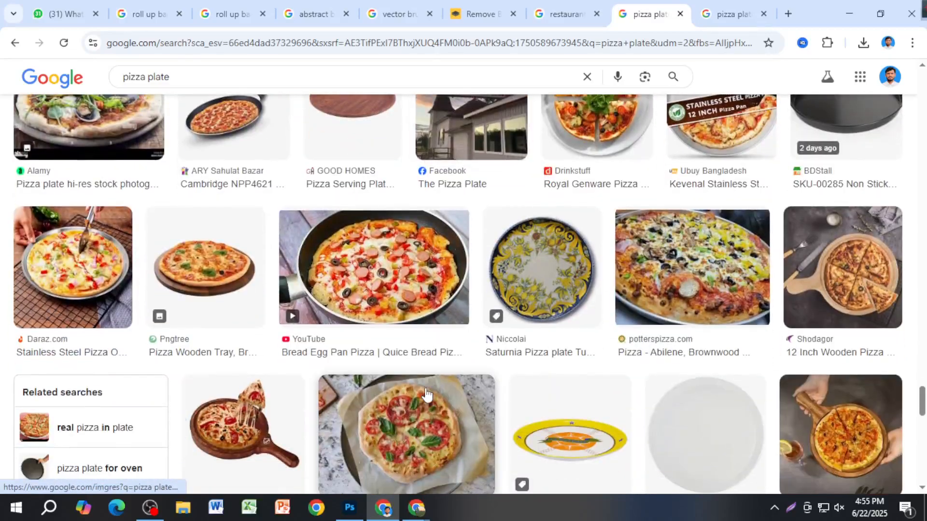
scroll(427, 395, down, 3)
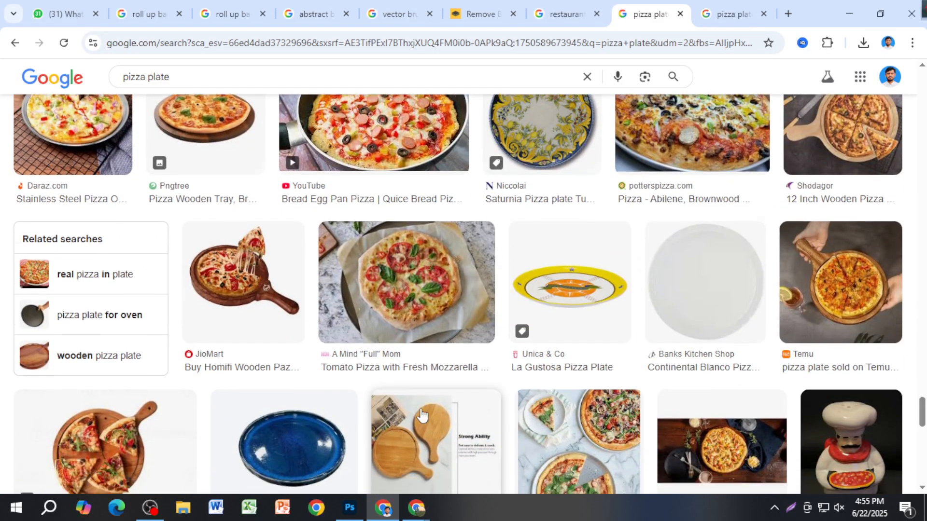
scroll(421, 415, down, 7)
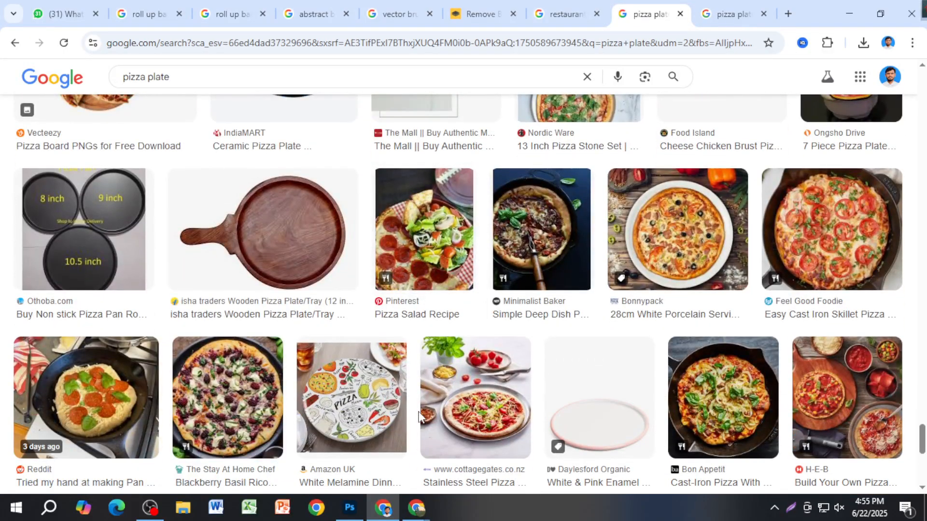
scroll(419, 416, down, 4)
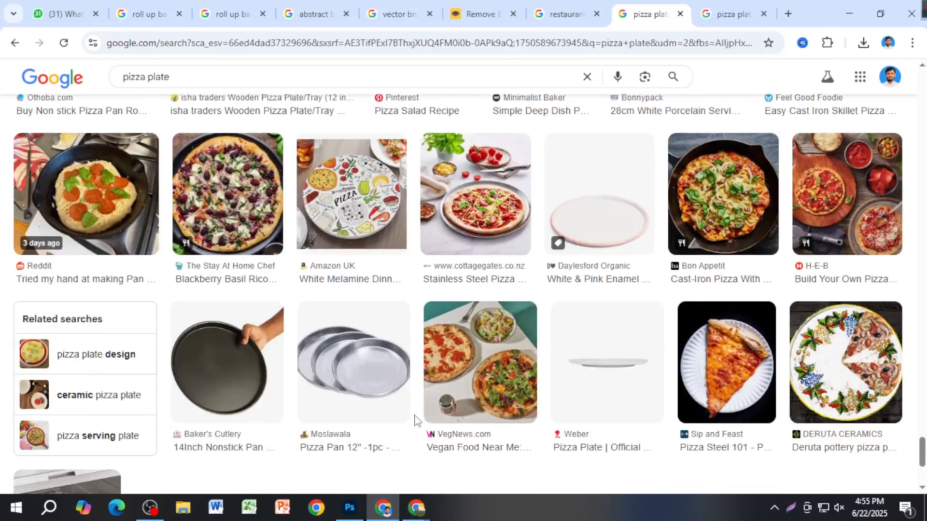
scroll(417, 422, down, 5)
scroll(414, 423, down, 4)
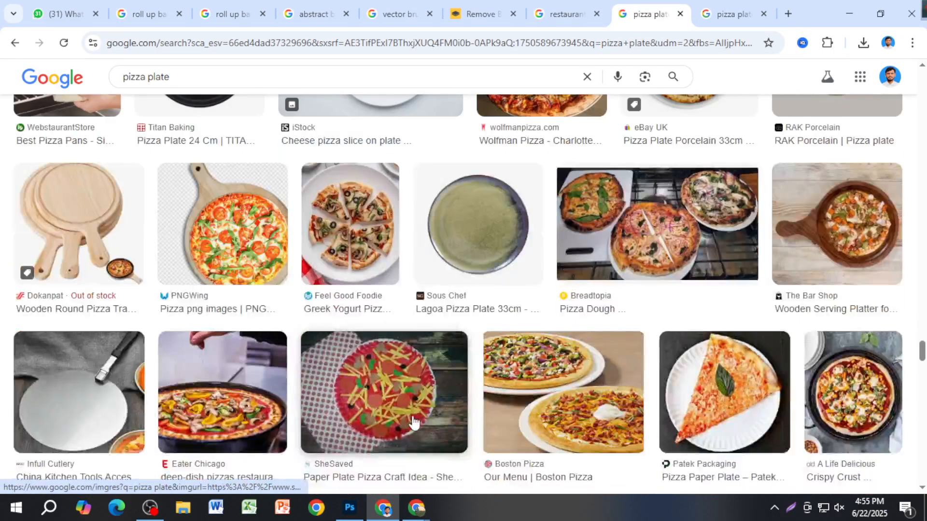
scroll(414, 422, down, 15)
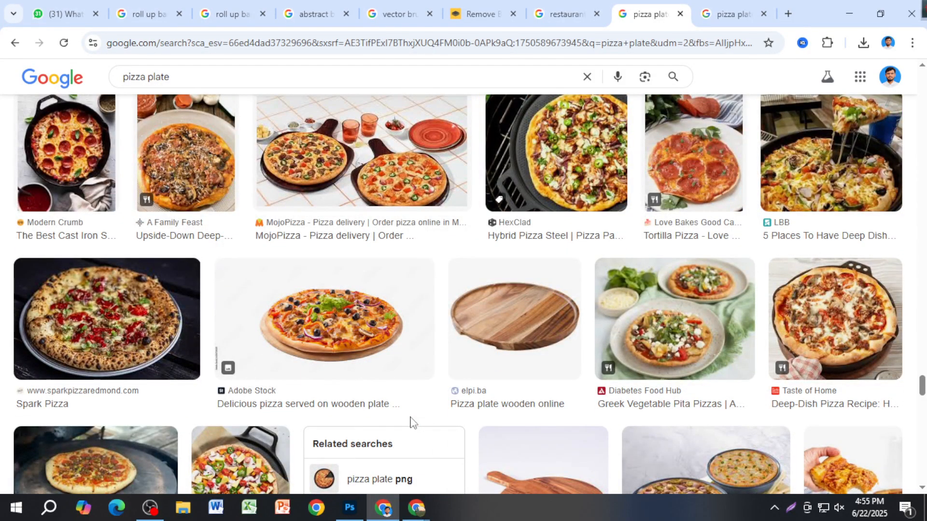
scroll(410, 423, down, 12)
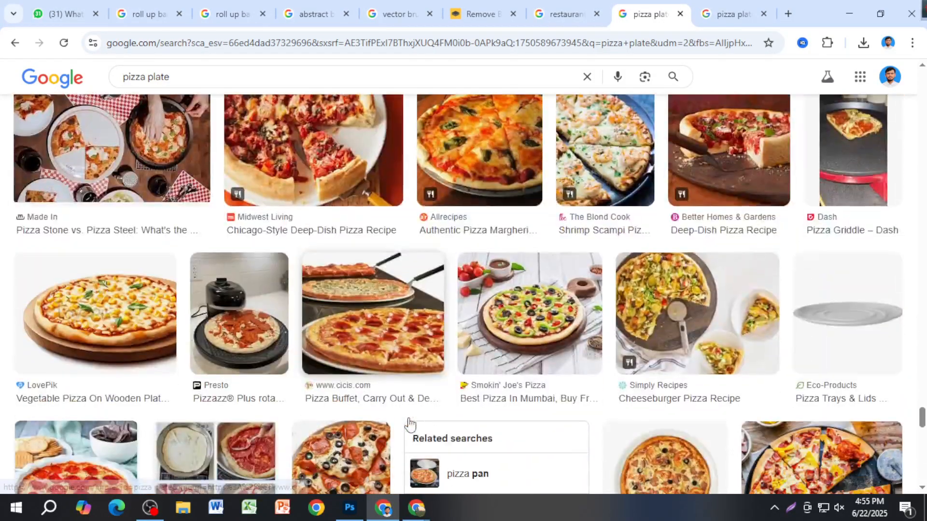
scroll(408, 424, down, 10)
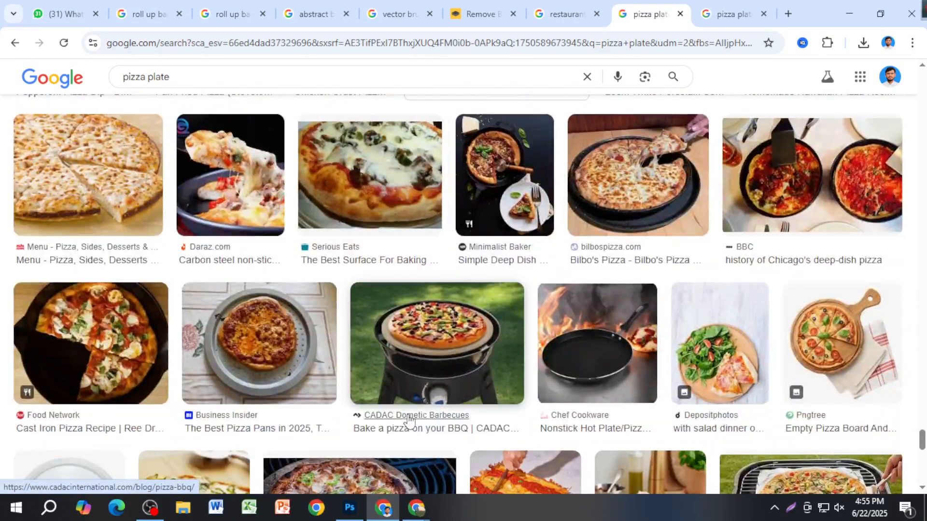
scroll(409, 421, up, 5)
scroll(408, 421, down, 11)
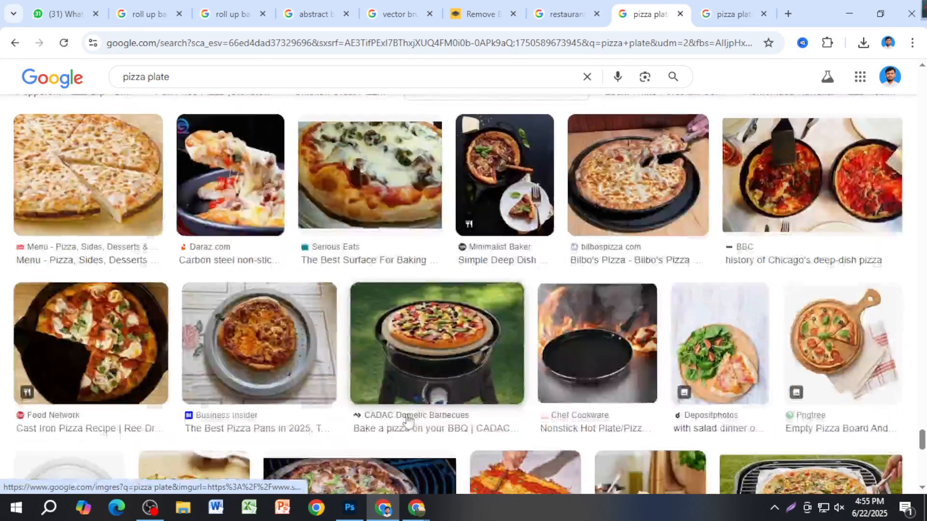
scroll(405, 421, down, 18)
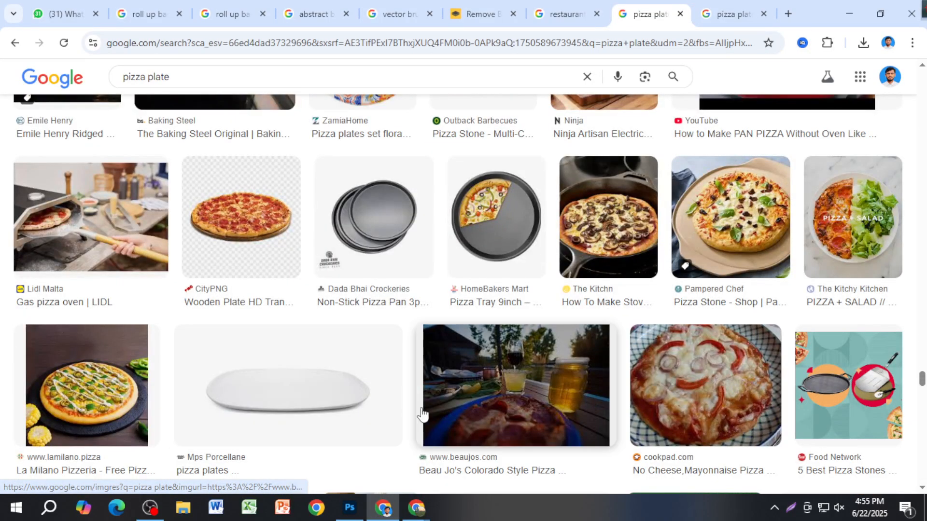
Check the Steak House reference poster in Photoshop, then preview the Dreamstime pizza-on-board image.
click(350, 507)
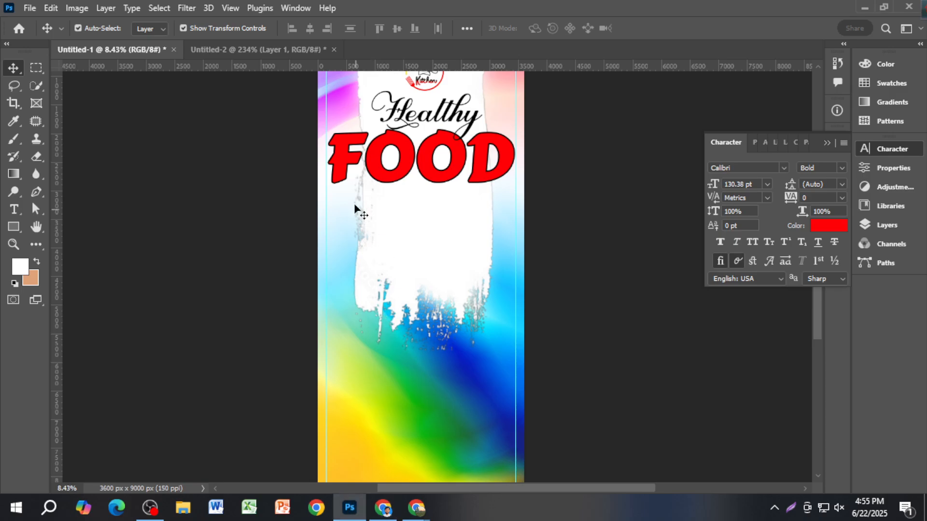
click(275, 50)
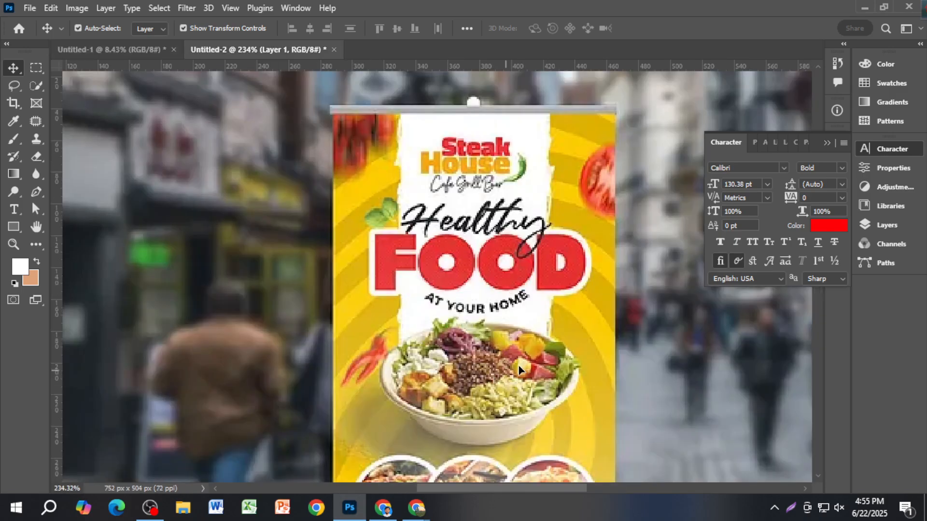
click(382, 506)
scroll(518, 320, down, 5)
scroll(437, 278, down, 5)
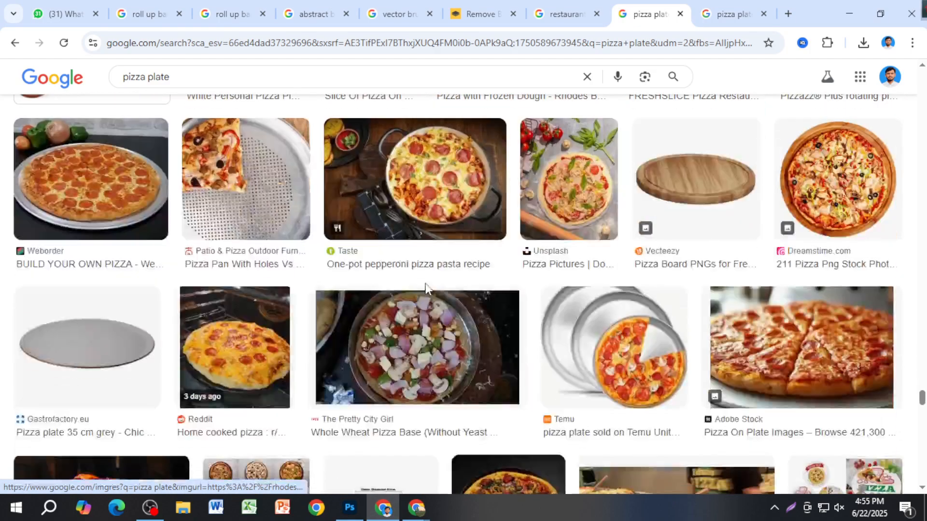
scroll(550, 318, down, 5)
scroll(556, 331, up, 5)
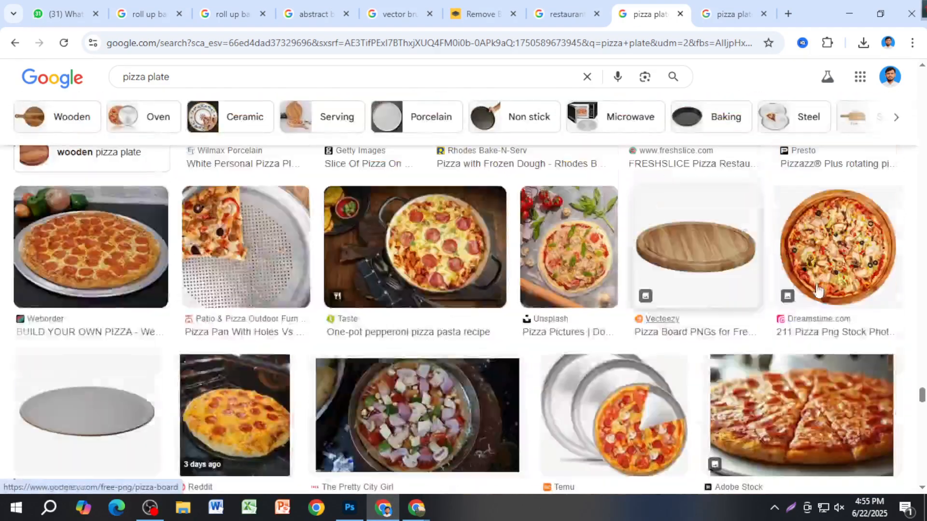
click(832, 257)
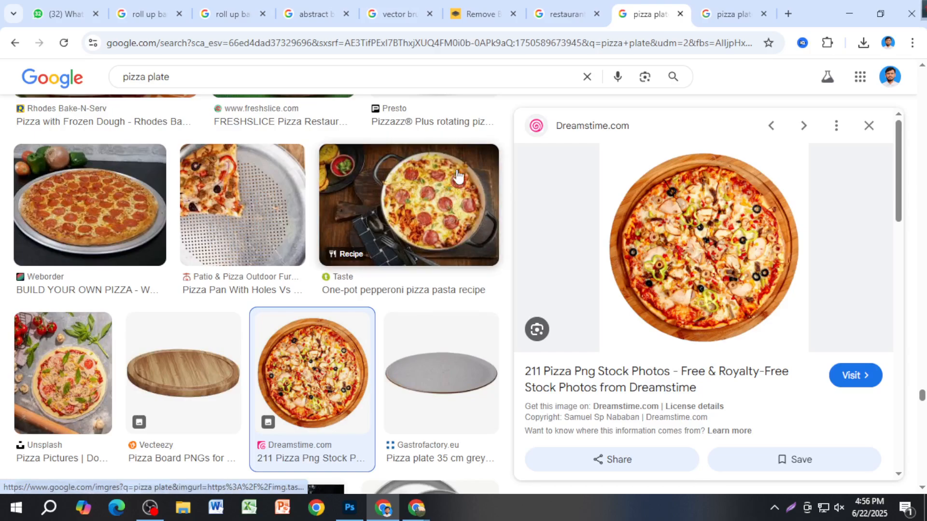
Search images for 'food plate' and open the salmon plate result in a new tab.
drag(171, 77, 125, 87)
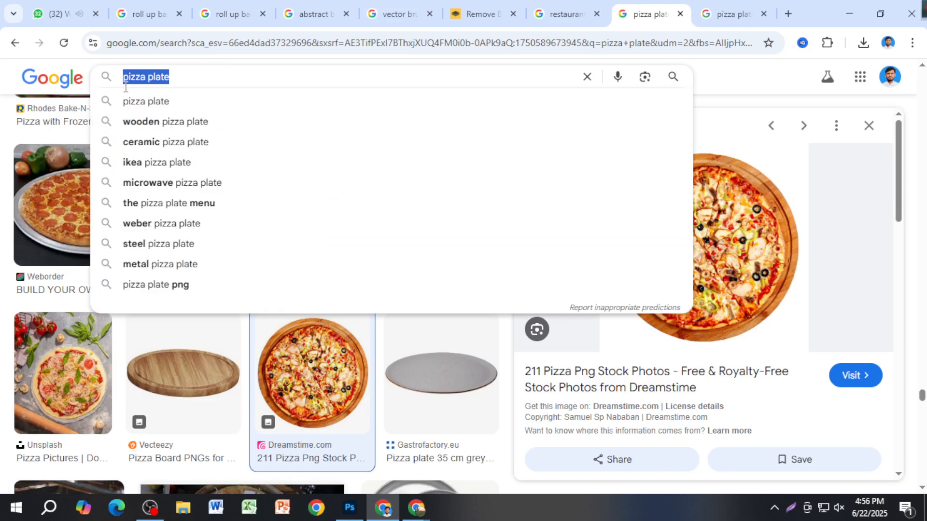
text(food p)
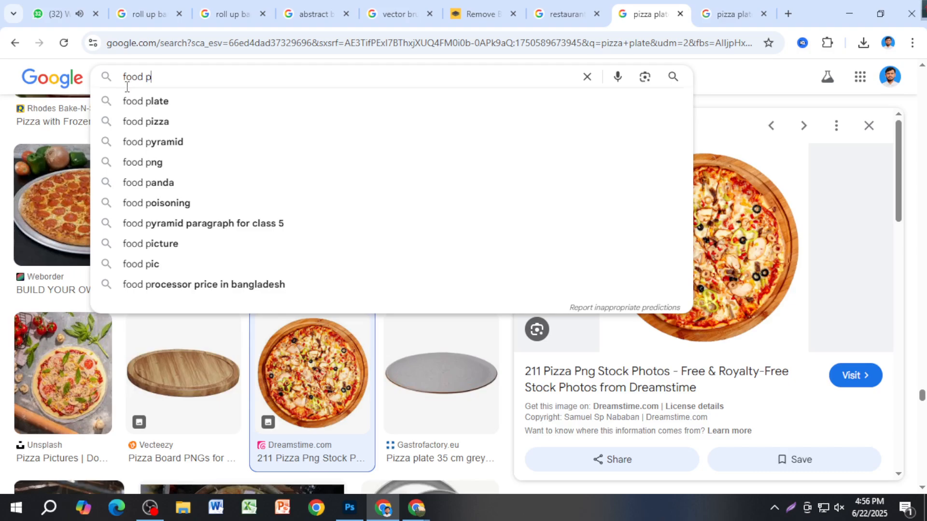
text(late)
key(Return)
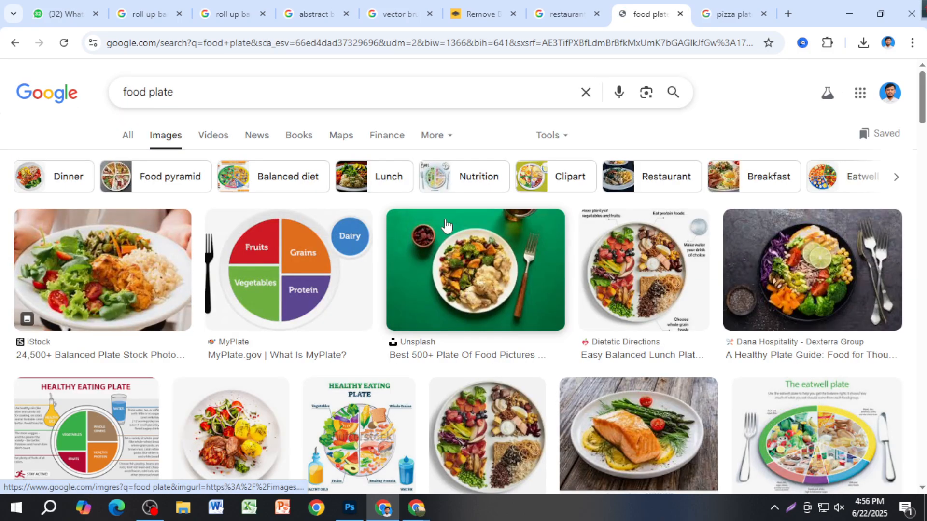
scroll(479, 318, down, 2)
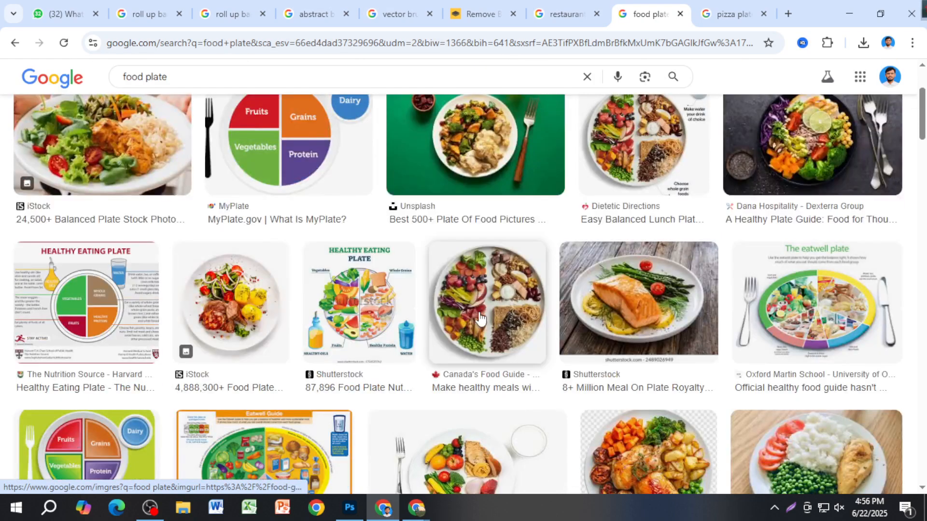
middle_click(640, 319)
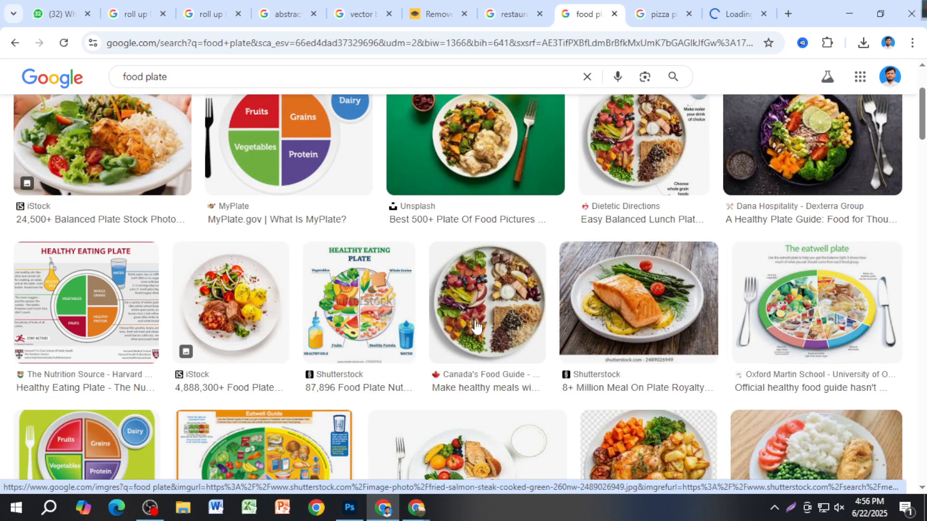
Preview the Freepik roasted chicken plate image and open its Freepik page.
scroll(369, 342, down, 2)
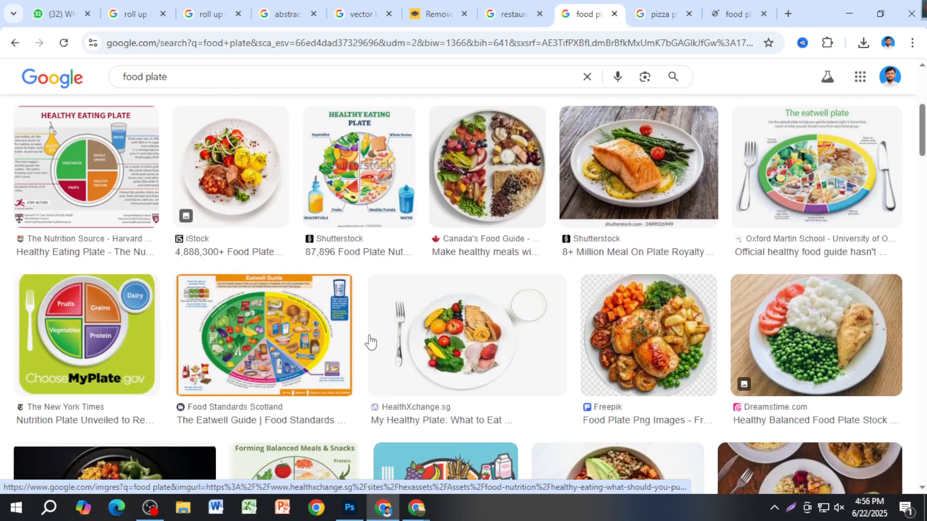
click(618, 349)
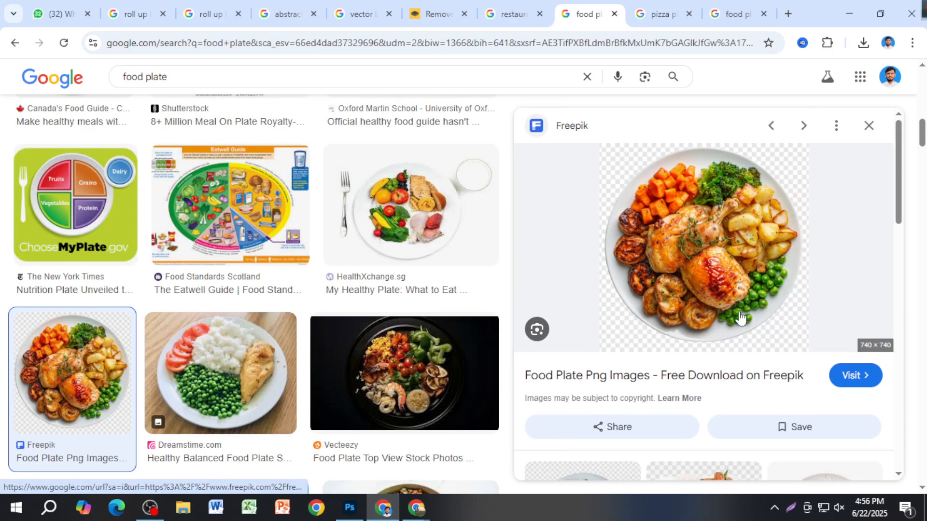
click(707, 229)
right_click(696, 226)
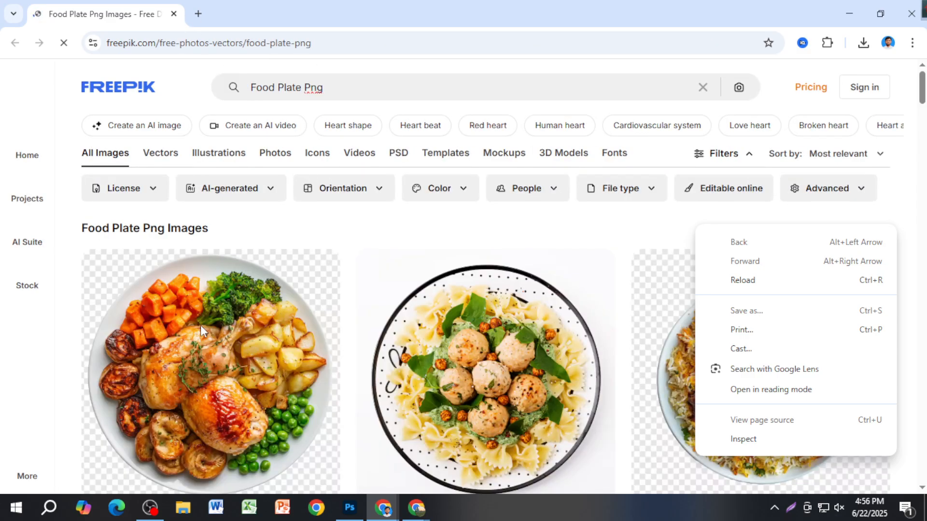
Download the roasted chicken dinner platter from Freepik and check the download.
click(201, 325)
scroll(204, 261, down, 3)
scroll(226, 290, up, 2)
scroll(233, 300, down, 6)
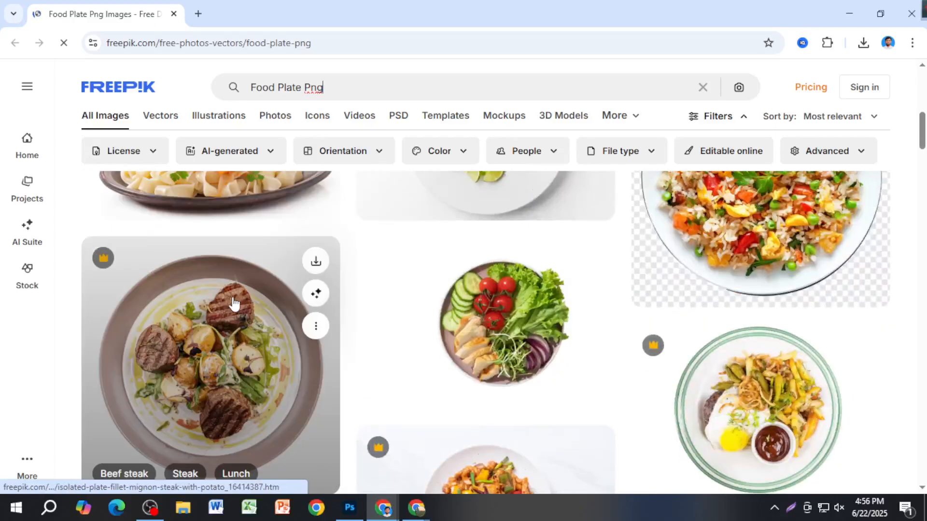
scroll(235, 309, up, 4)
scroll(236, 316, up, 3)
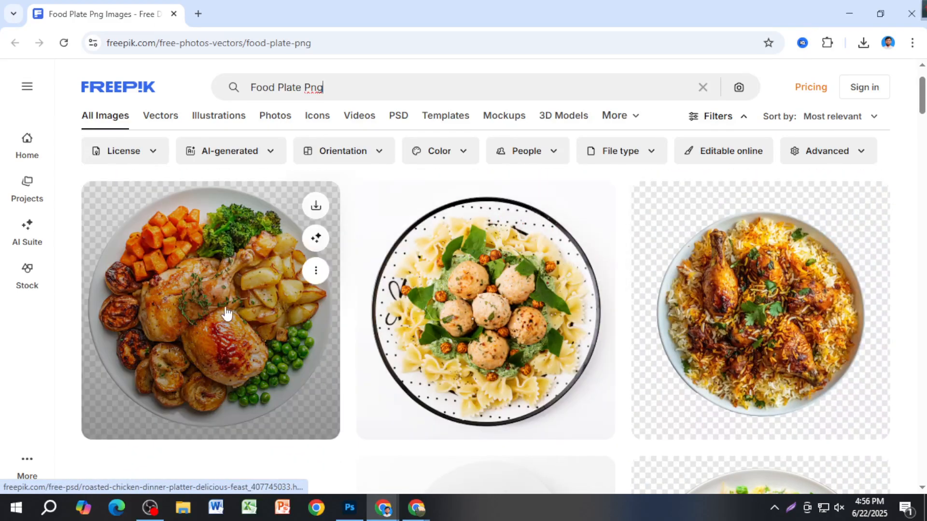
click(220, 310)
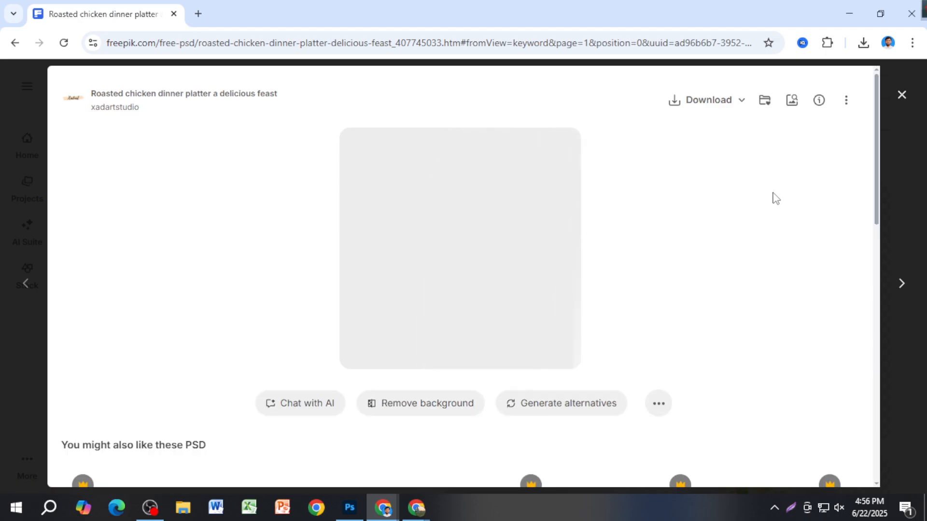
click(696, 107)
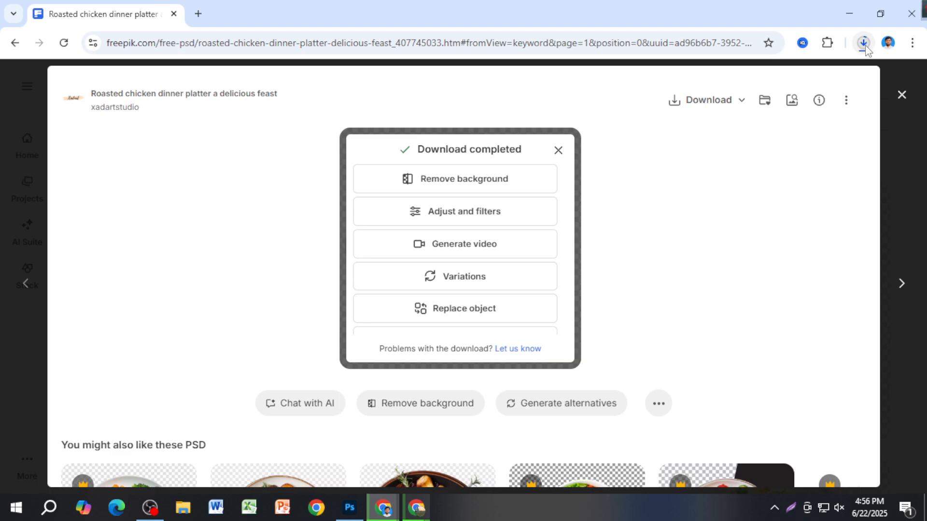
click(863, 43)
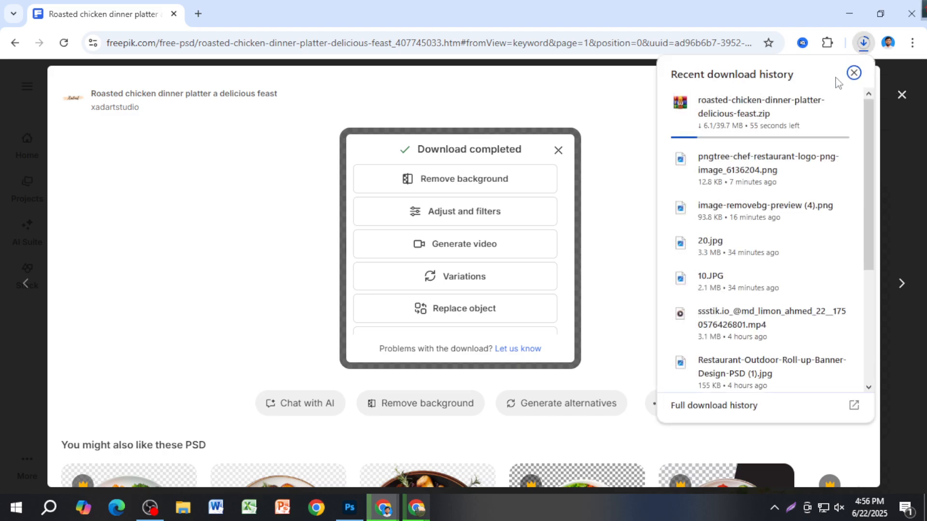
click(900, 99)
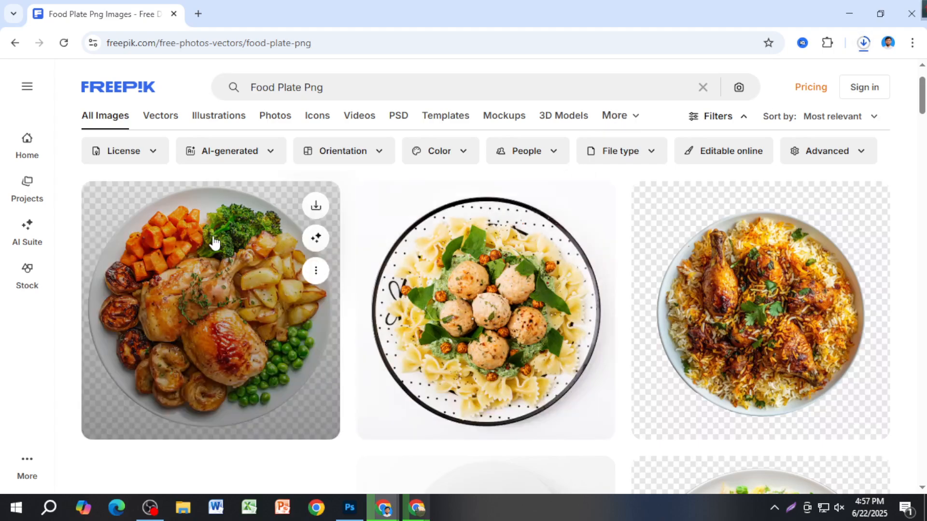
Copy the chicken plate image and open remove.bg in a new tab.
right_click(216, 263)
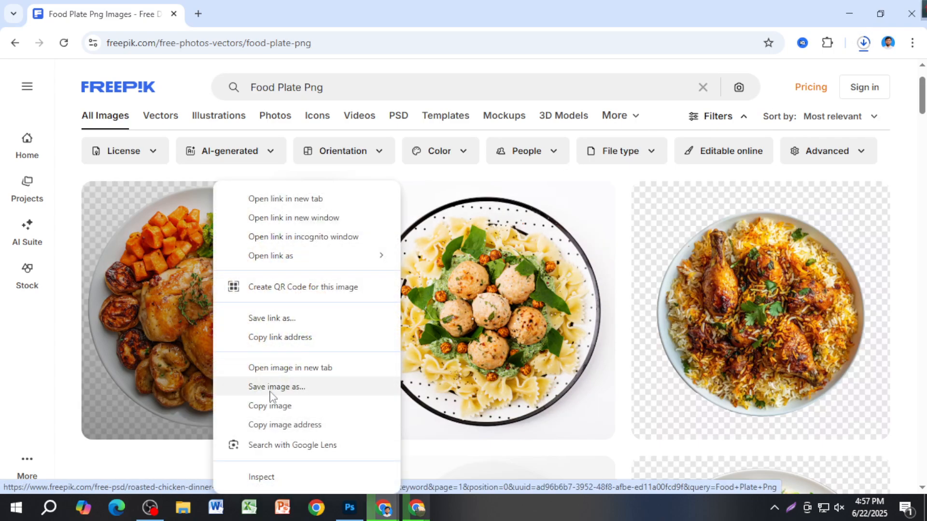
click(273, 409)
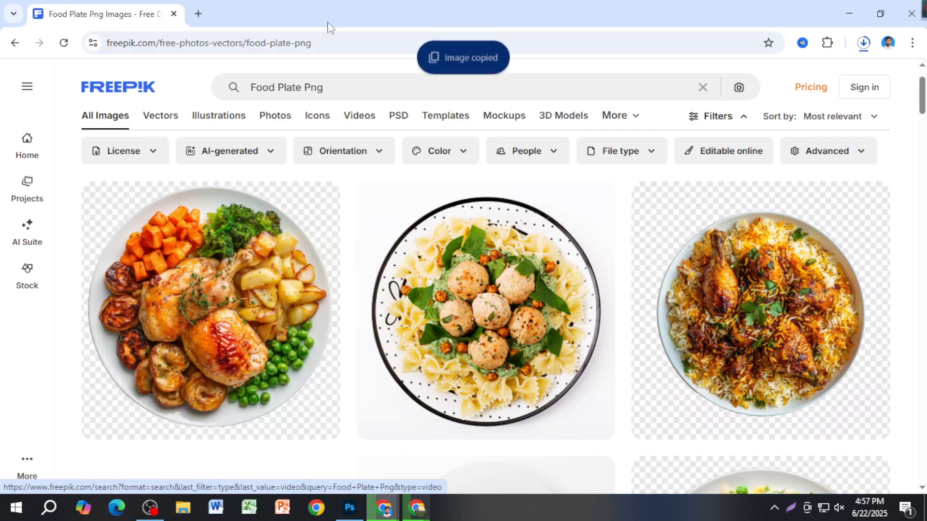
click(205, 10)
click(365, 335)
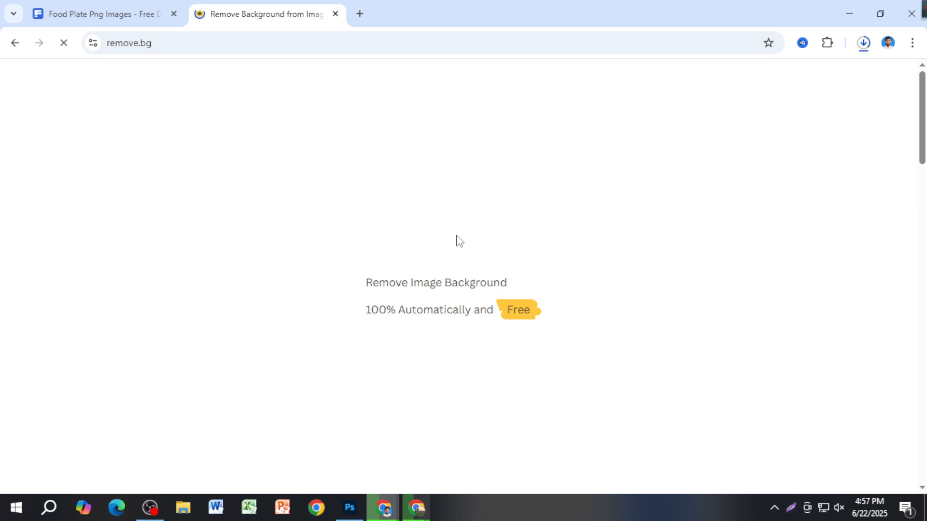
Paste the chicken plate into remove.bg, recopy the Freepik image, and return to Photoshop.
key(ctrl+v)
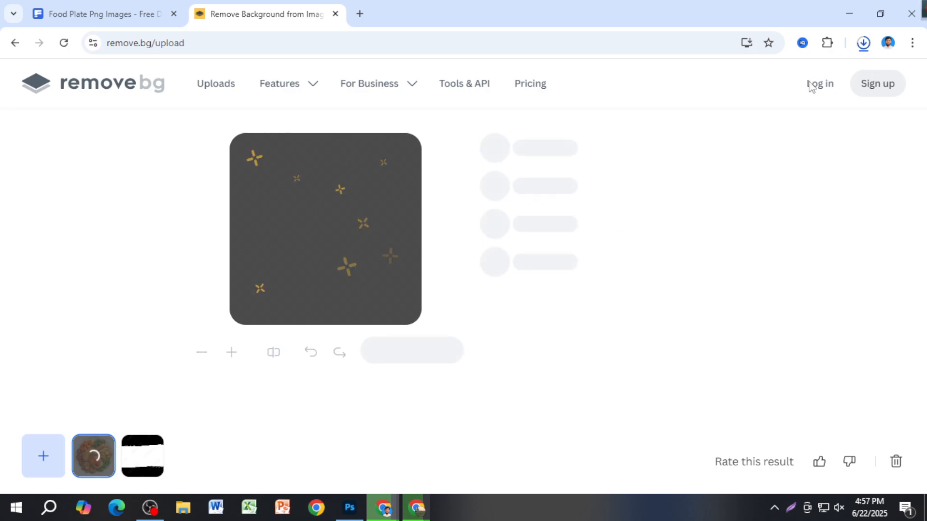
click(108, 13)
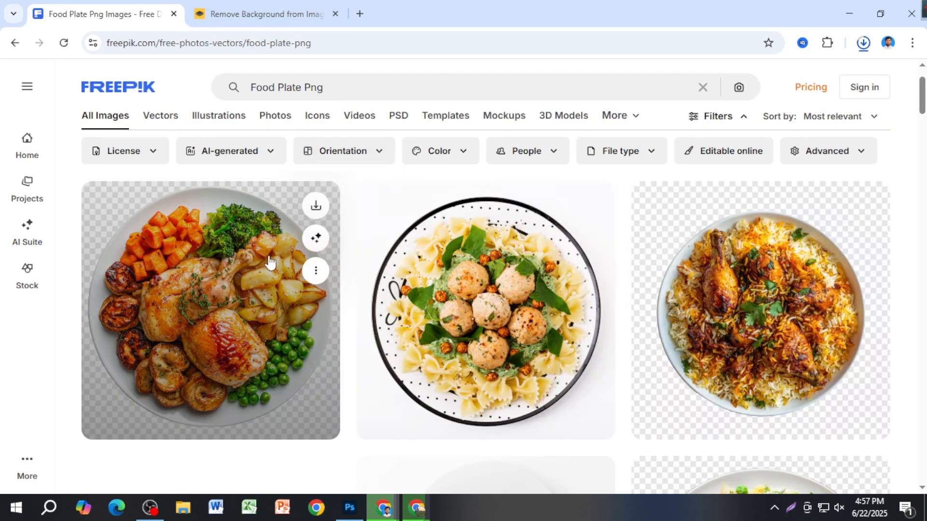
right_click(221, 263)
click(287, 407)
click(349, 507)
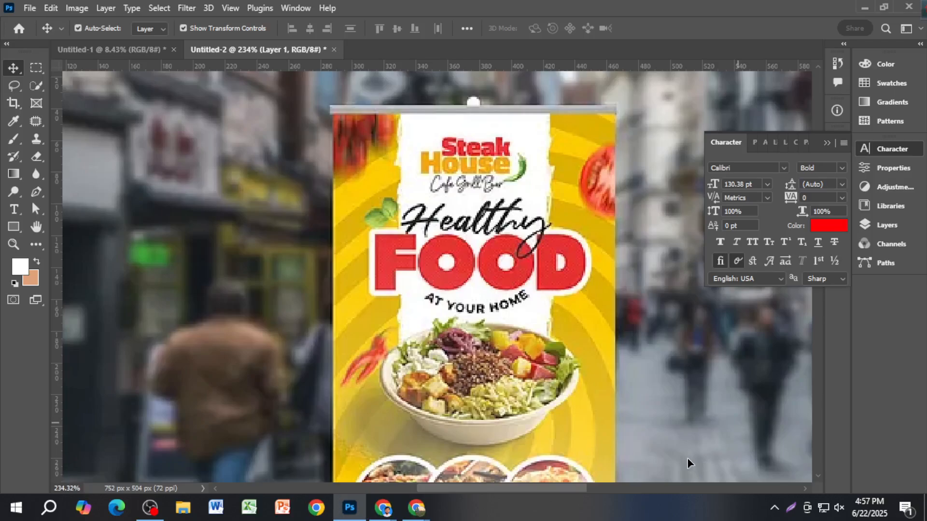
Create a new 740 × 740 px document and paste the chicken plate image into it.
key(ctrl+n)
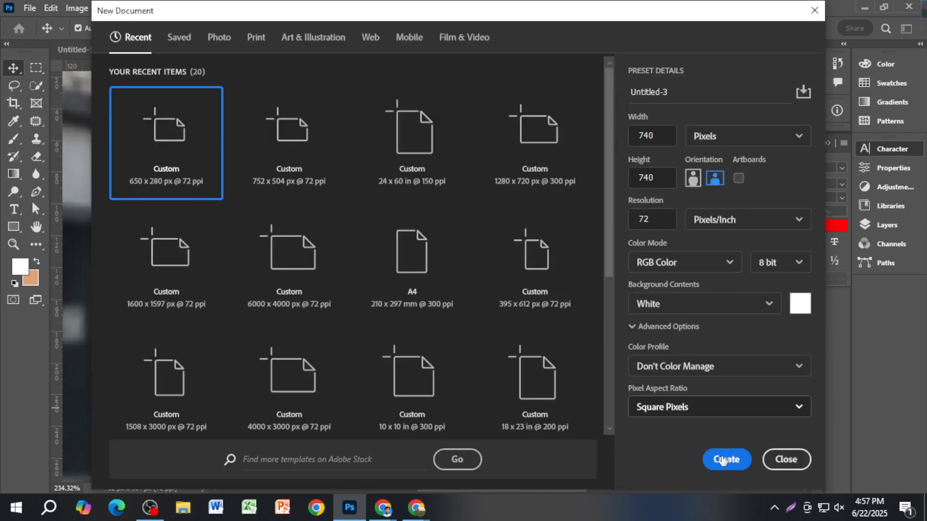
click(722, 459)
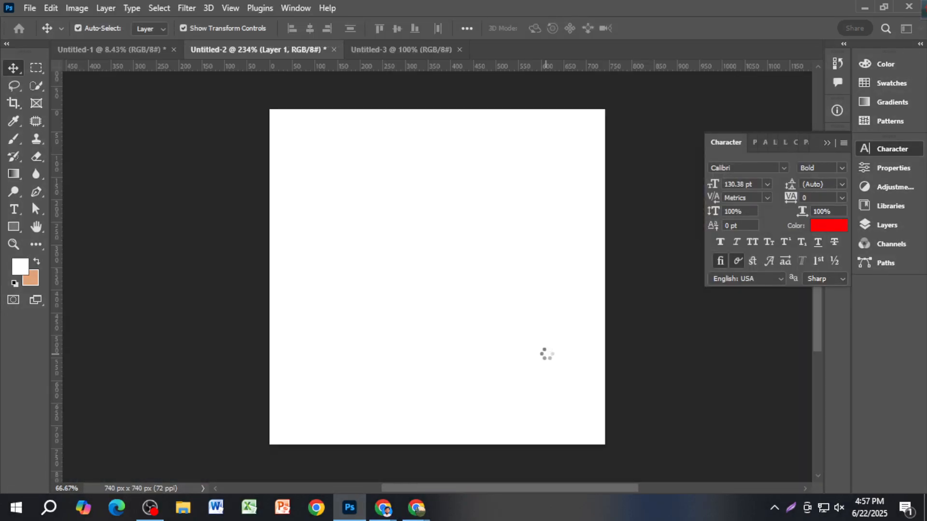
key(ctrl+v)
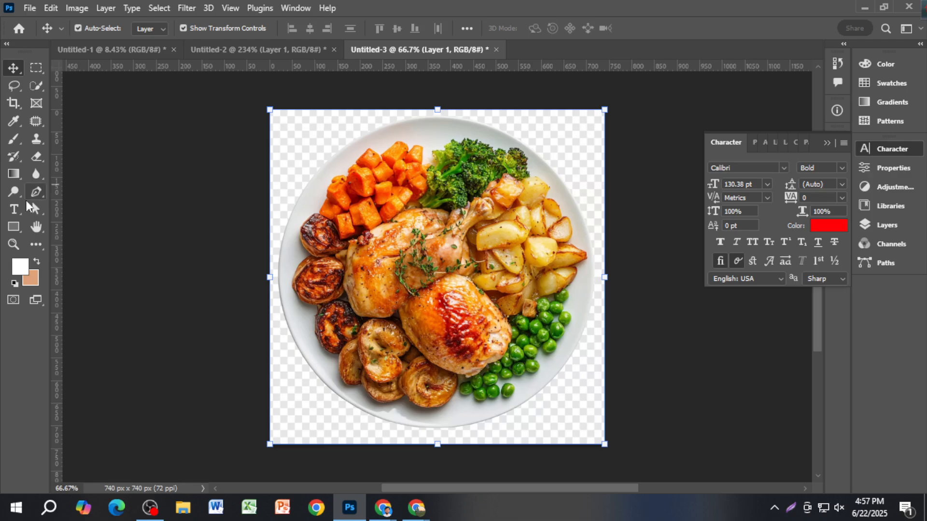
Try a painted selection on the plate, discard it, then apply Select > Subject instead.
scroll(309, 236, up, 3)
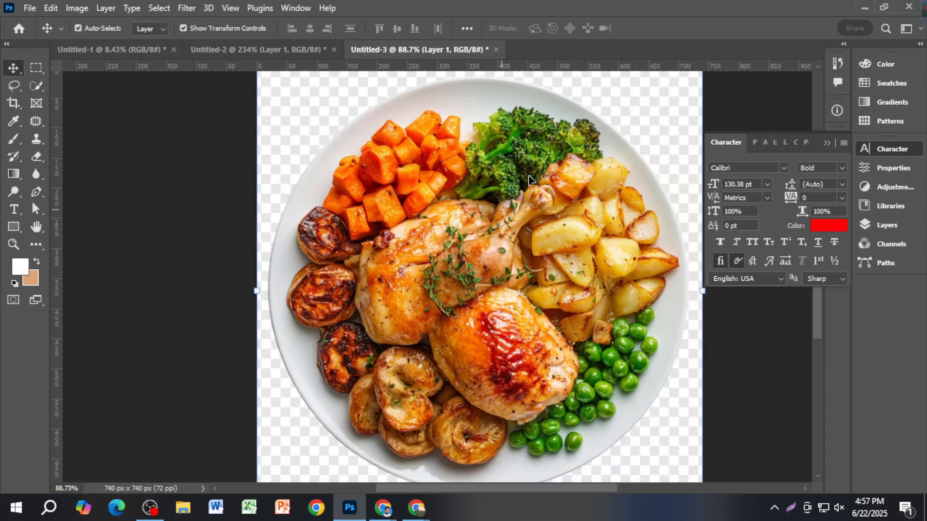
click(39, 86)
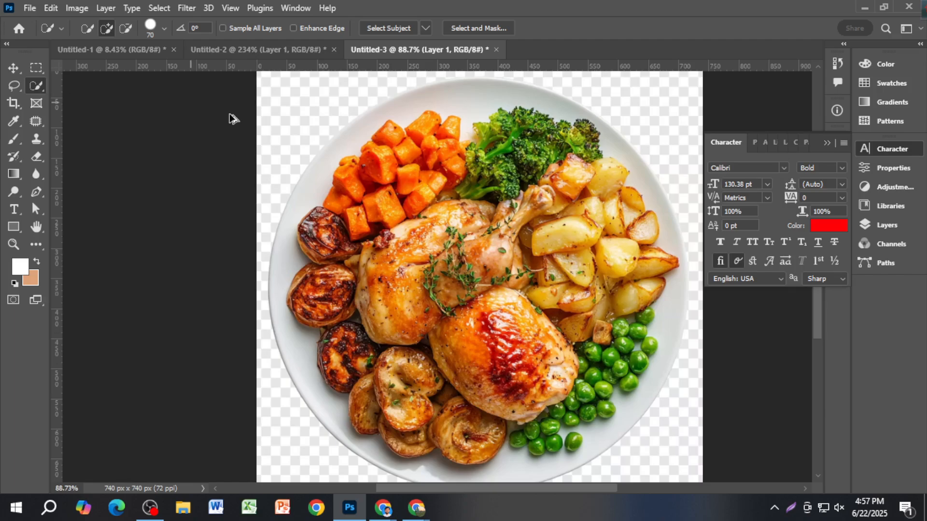
scroll(260, 143, down, 1)
scroll(422, 182, down, 1)
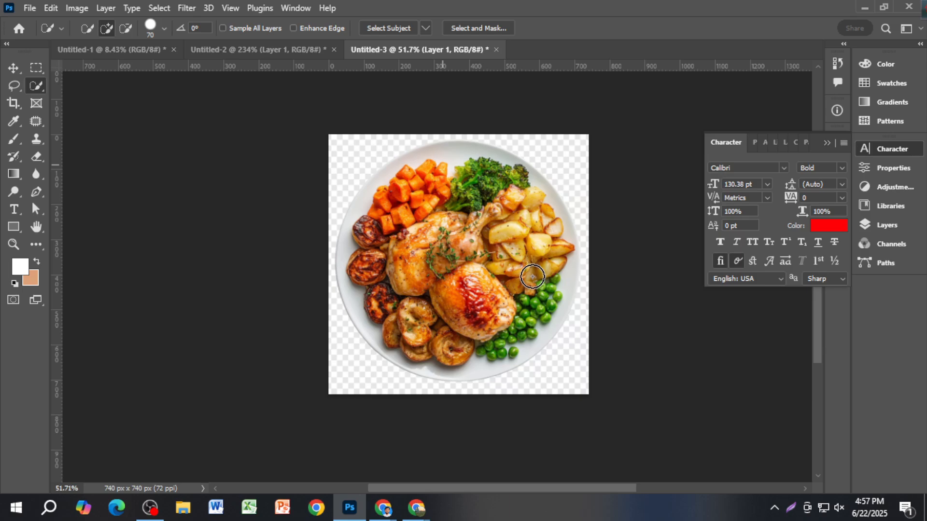
mouse_move(532, 276)
mouse_down()
mouse_move(450, 200)
mouse_move(475, 214)
mouse_move(466, 197)
mouse_up()
key(ctrl+d)
click(18, 69)
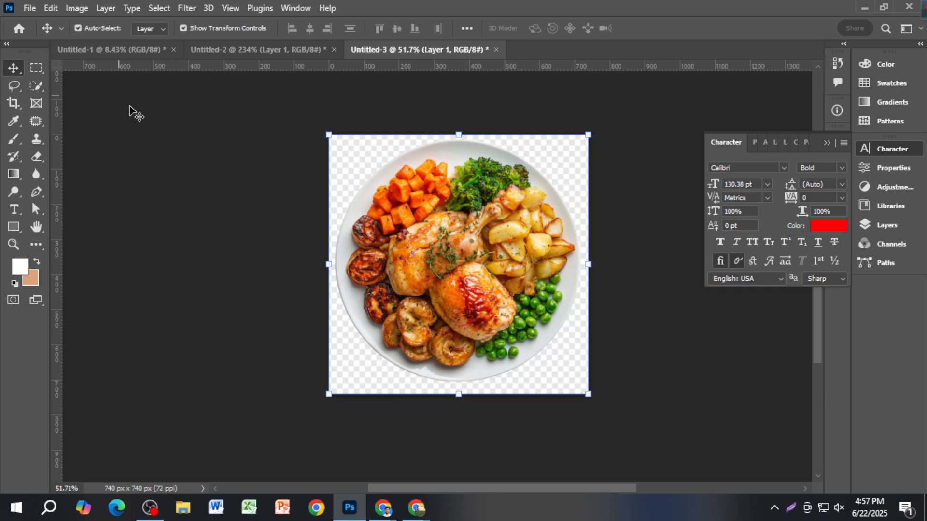
click(159, 8)
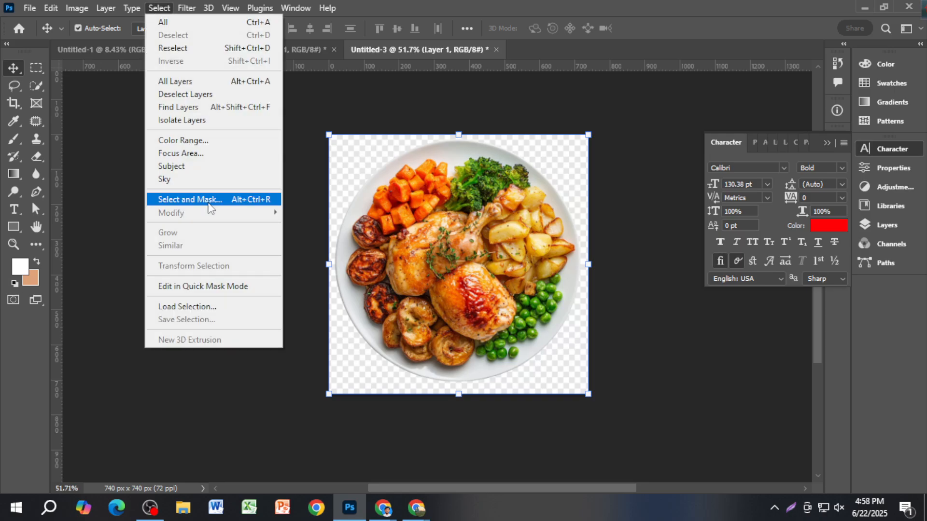
click(212, 167)
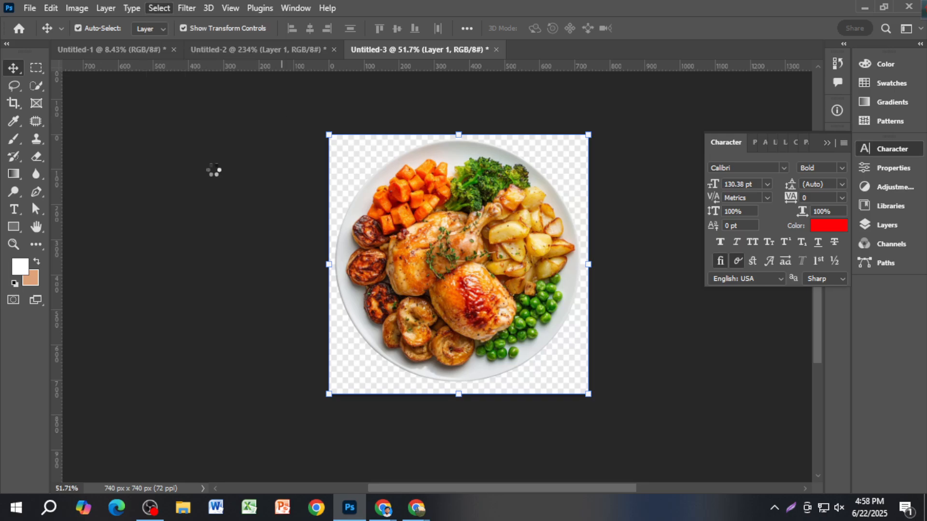
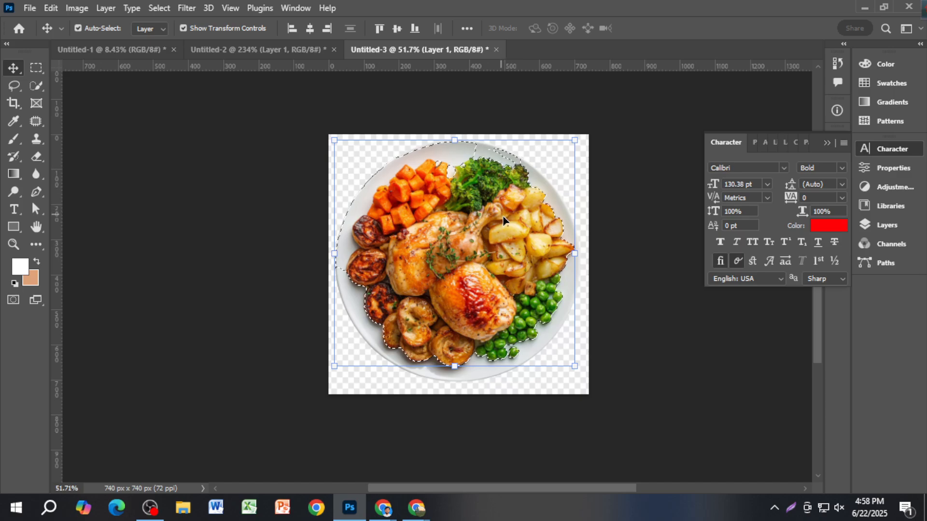
Collapse the Character panel and brush a Quick Selection between the carrots and broccoli.
click(826, 144)
scroll(625, 184, up, 5)
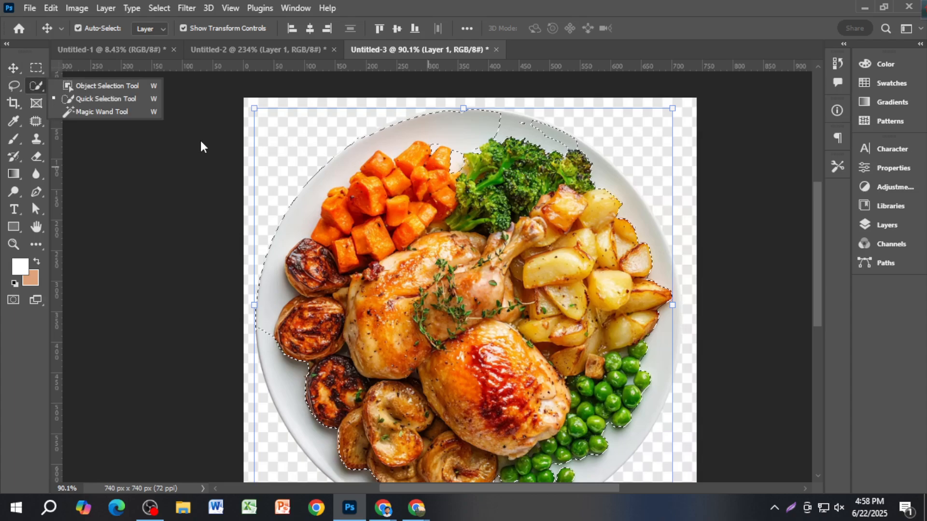
click(114, 98)
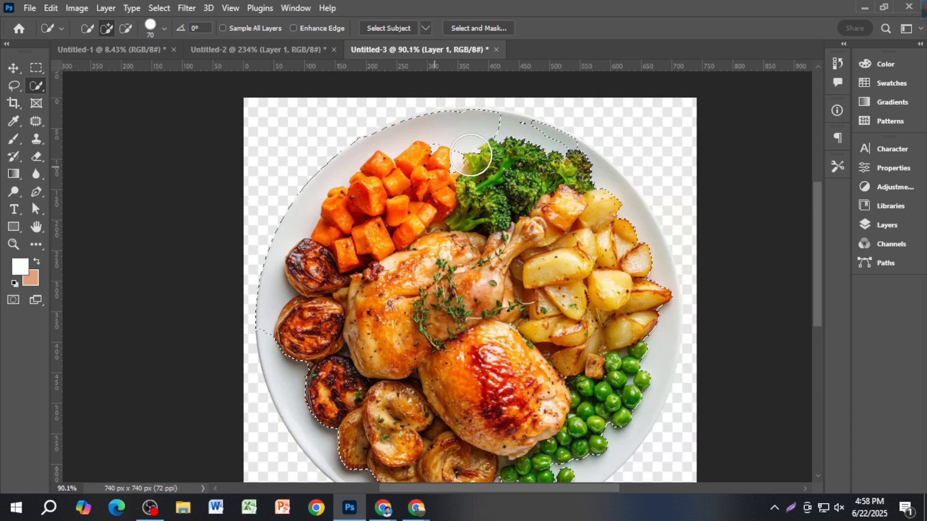
mouse_move(455, 170)
mouse_down()
mouse_move(443, 156)
mouse_move(487, 170)
mouse_up()
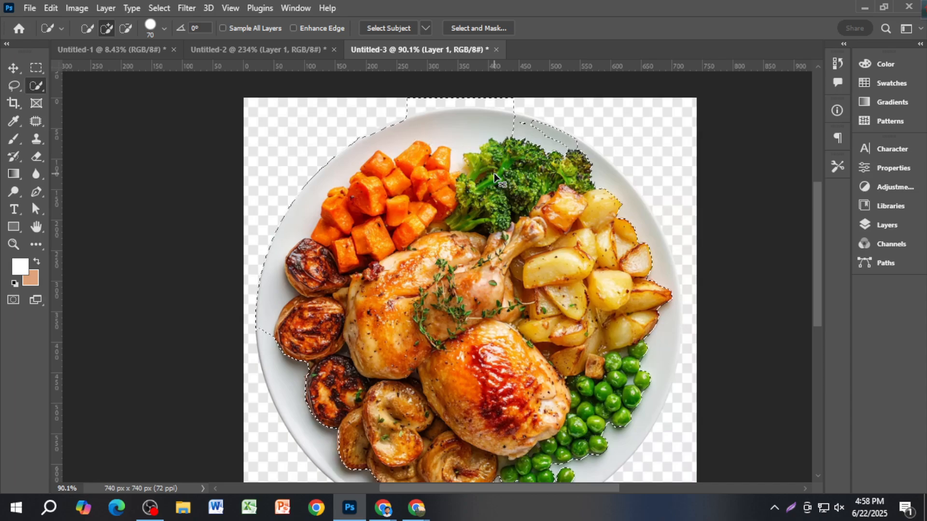
Clear the plate selection and return to the Untitled-1 Healthy FOOD banner.
scroll(493, 174, down, 2)
key(ctrl+d)
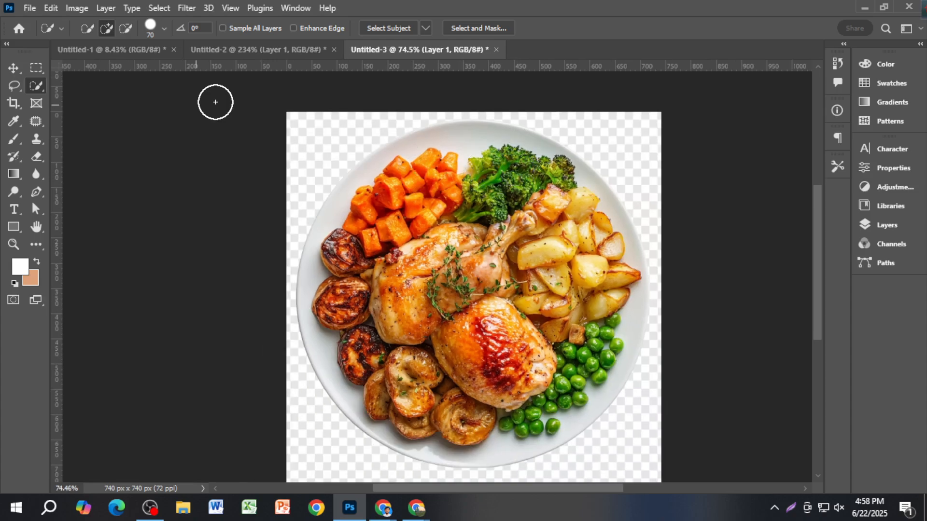
click(137, 50)
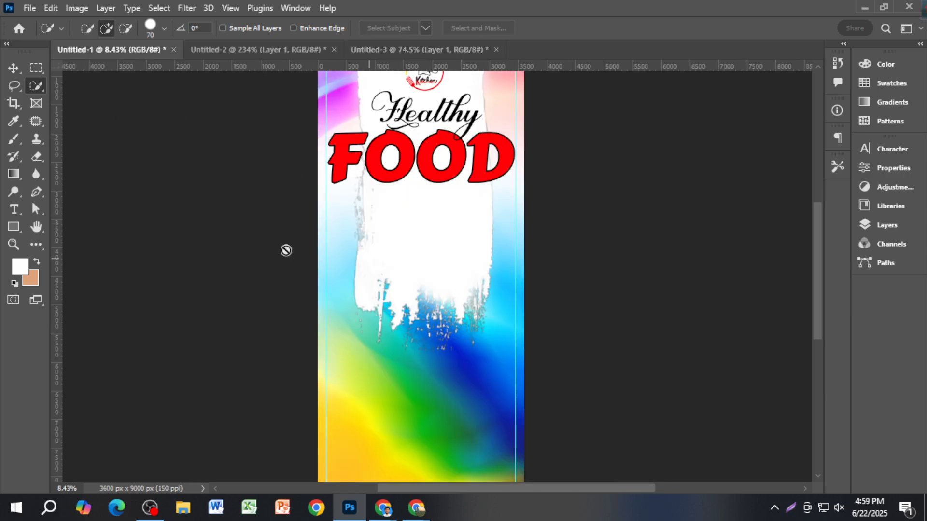
With the Move tool active, save the banner to the Desktop as food.psd.
click(15, 70)
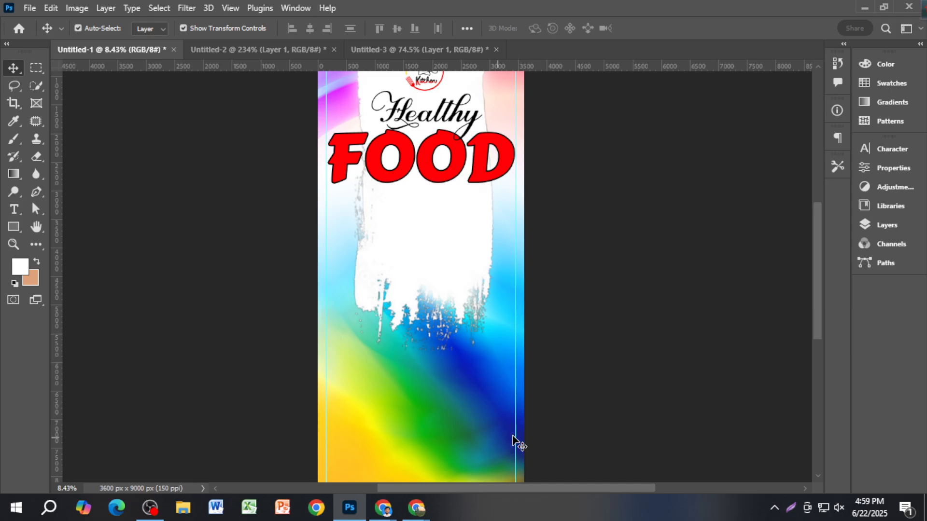
scroll(439, 367, down, 1)
scroll(439, 367, up, 1)
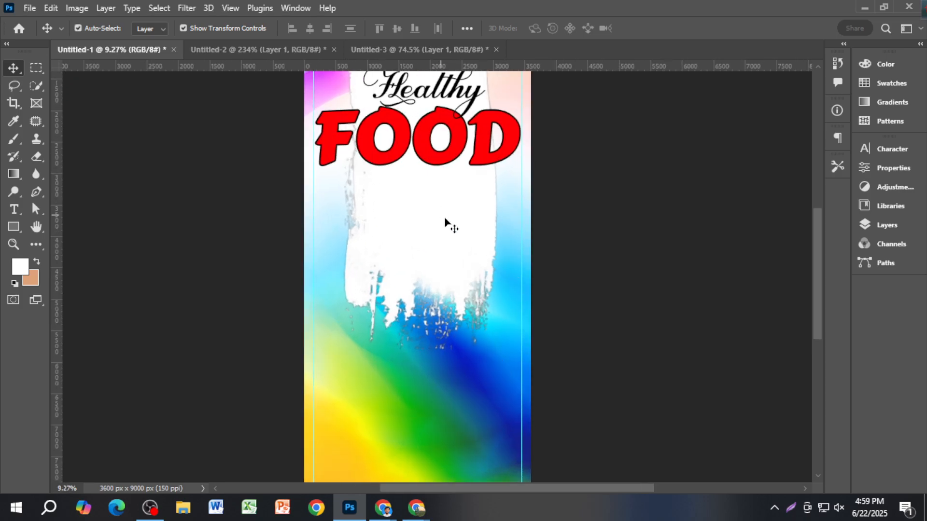
scroll(435, 212, up, 1)
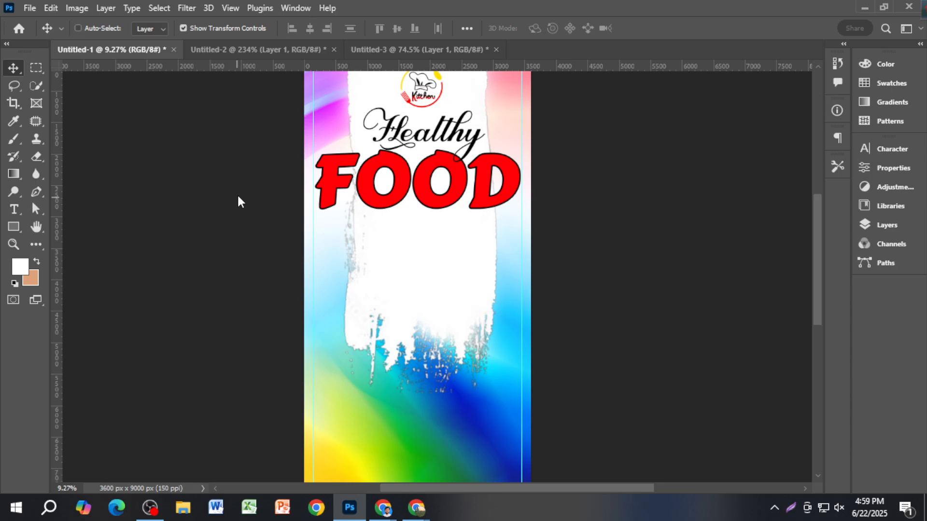
key(ctrl+s)
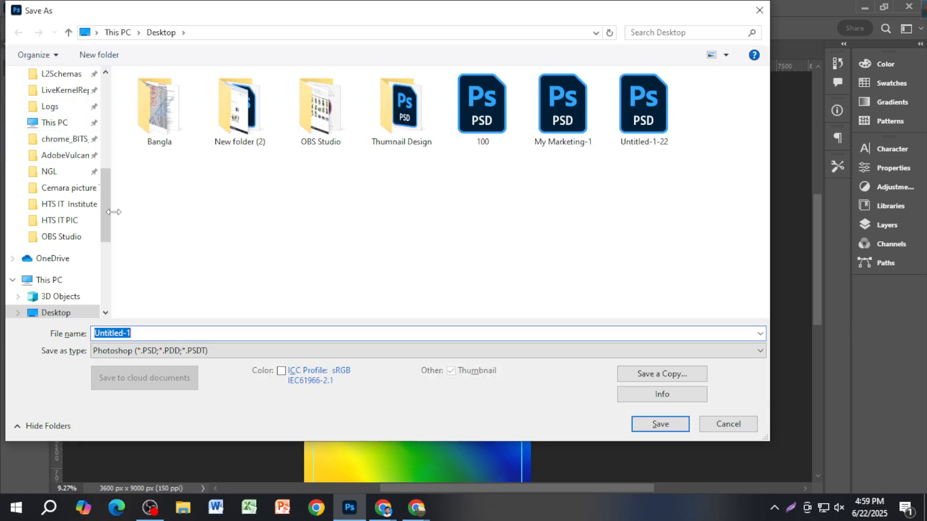
click(65, 312)
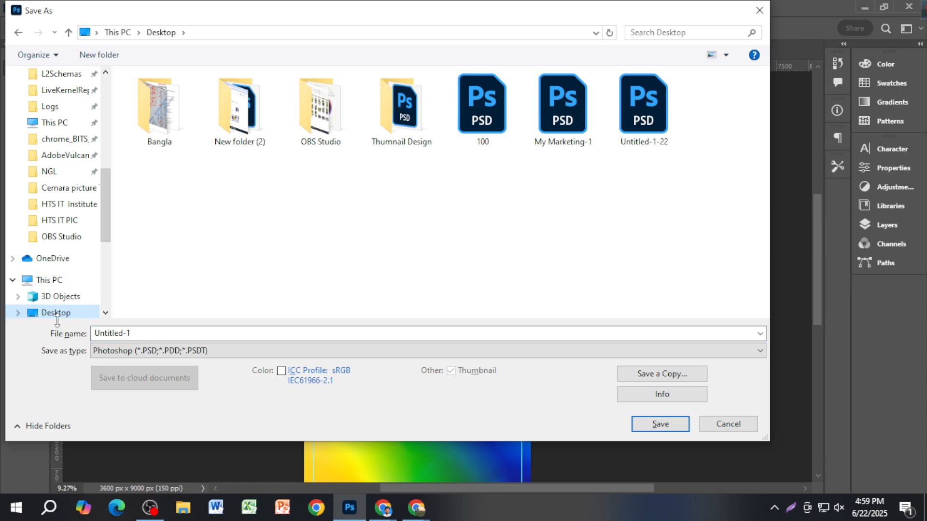
click(166, 333)
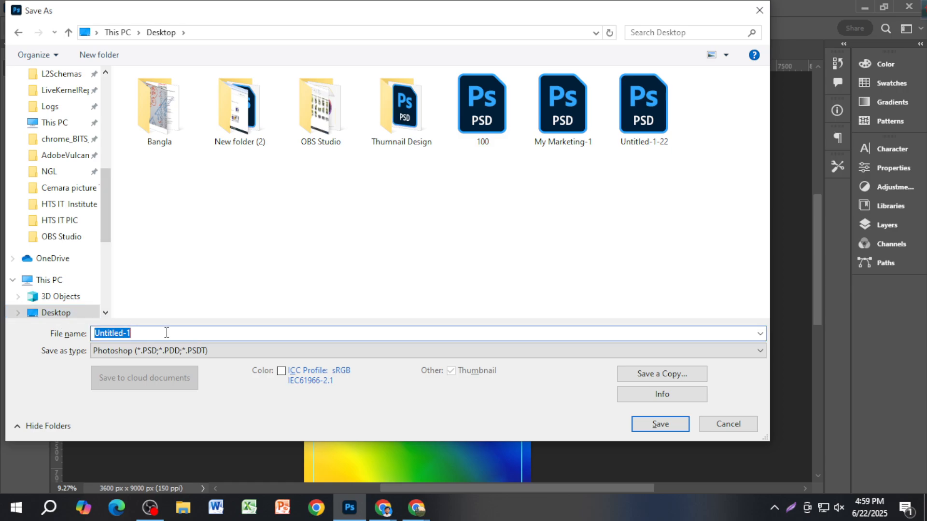
text(food)
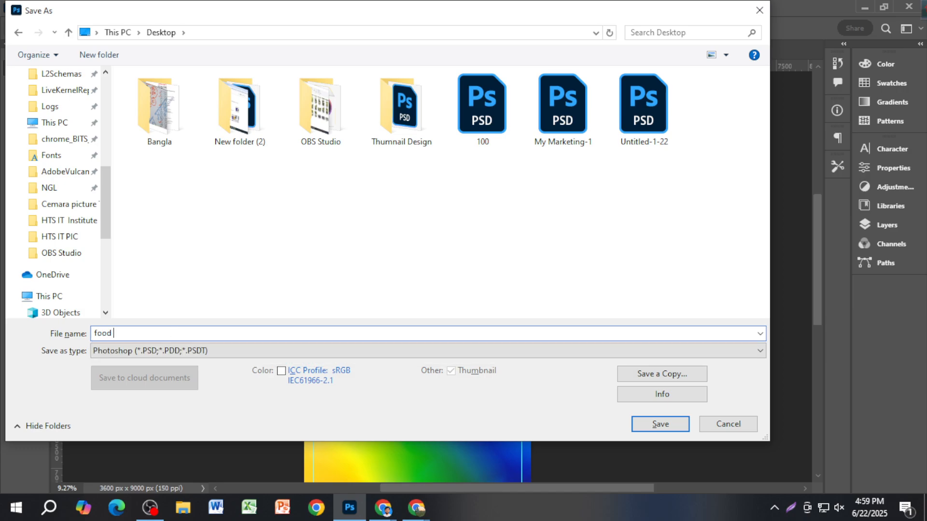
key(Return)
key(Return)
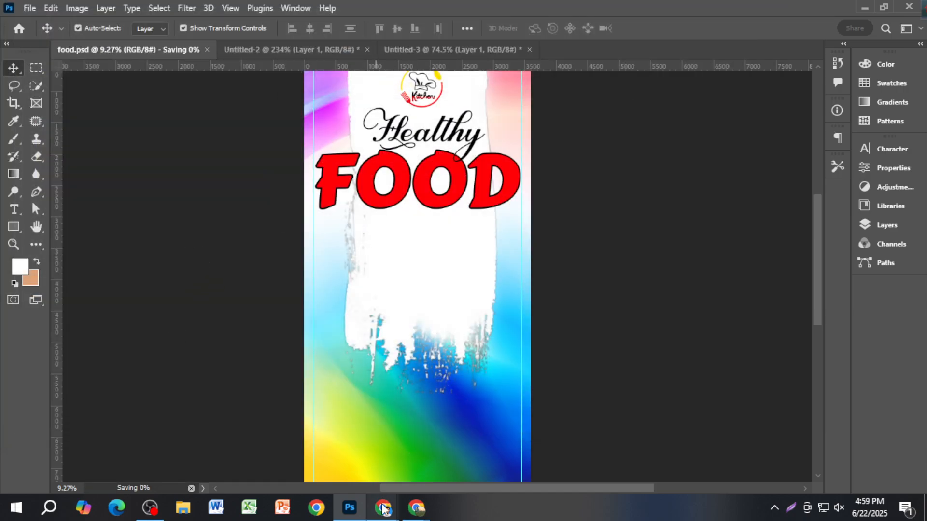
mouse_move(382, 507)
click(392, 449)
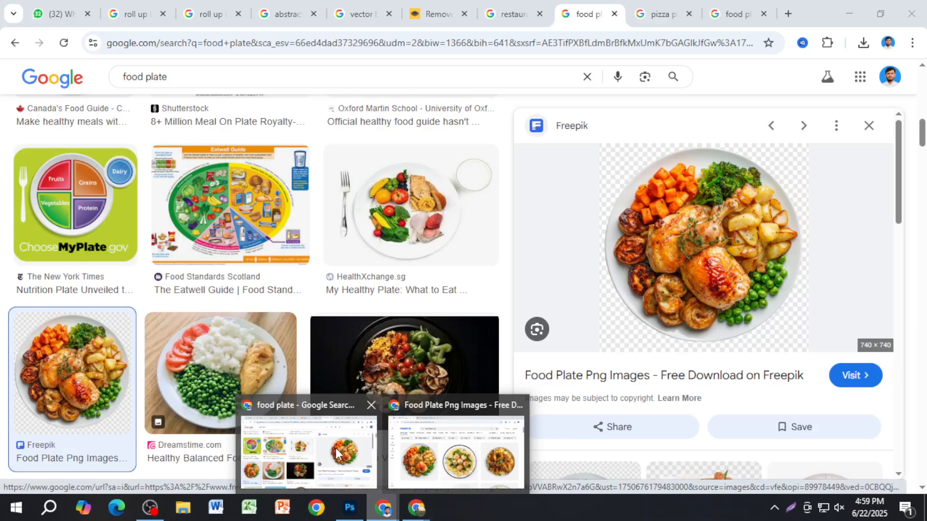
click(449, 16)
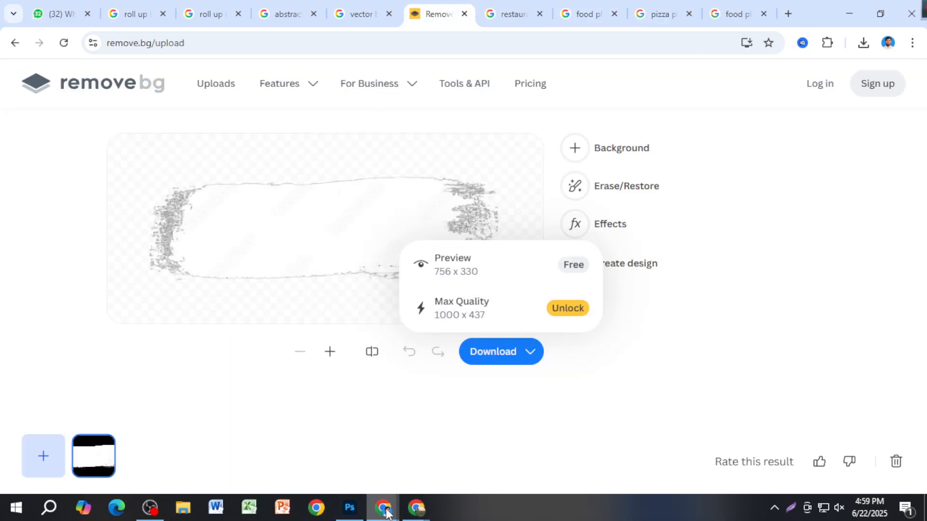
mouse_move(385, 512)
click(459, 449)
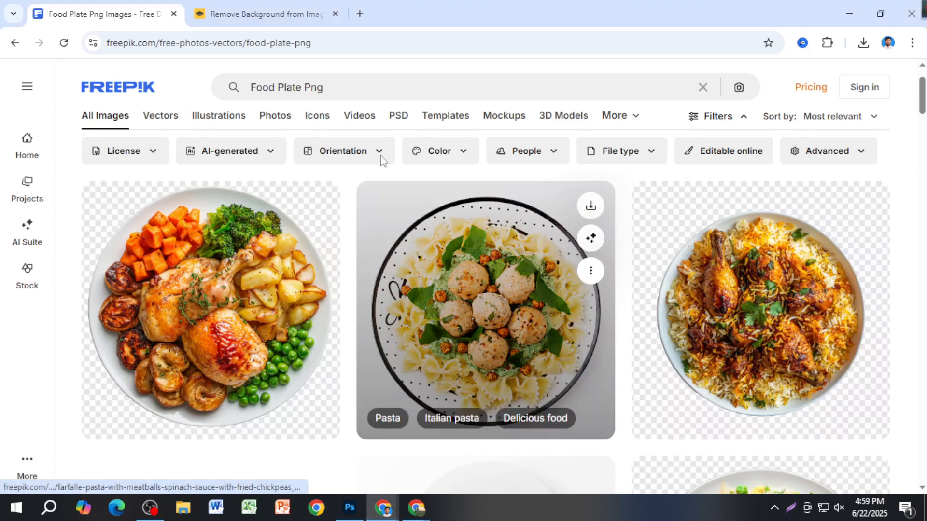
click(270, 13)
click(389, 301)
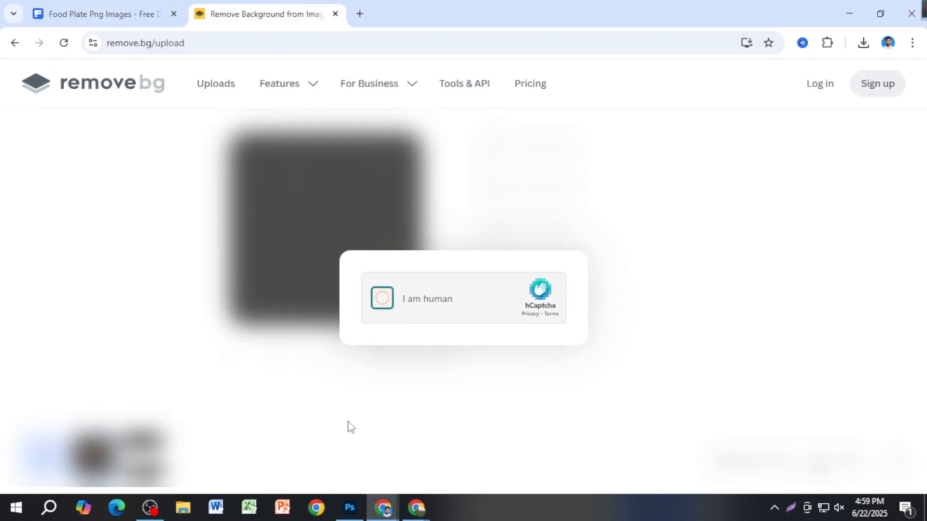
click(349, 508)
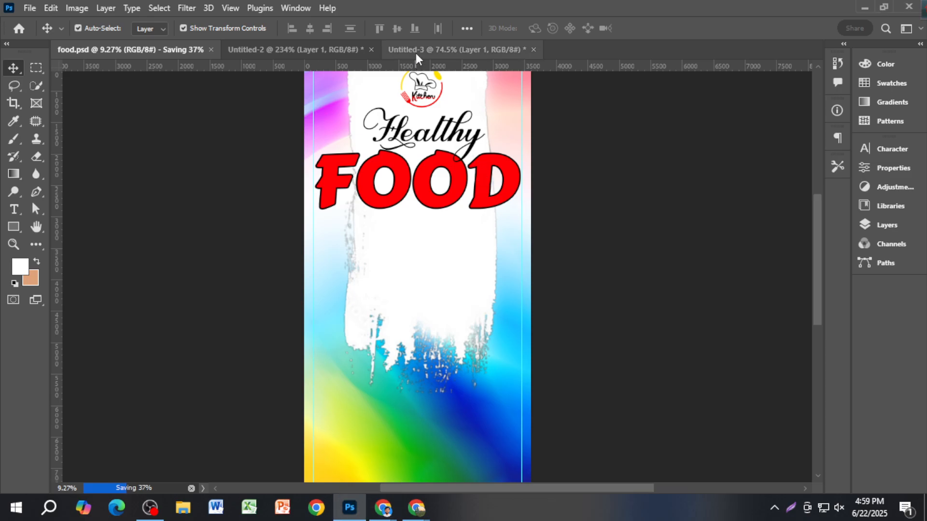
In the plate document, start a Pen path with the first anchor on the plate rim.
click(416, 52)
scroll(456, 211, up, 3)
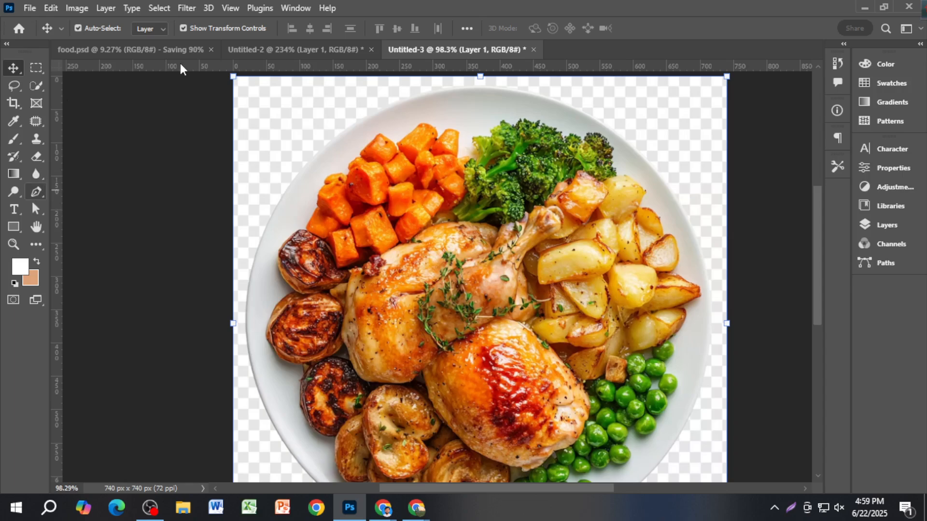
click(105, 192)
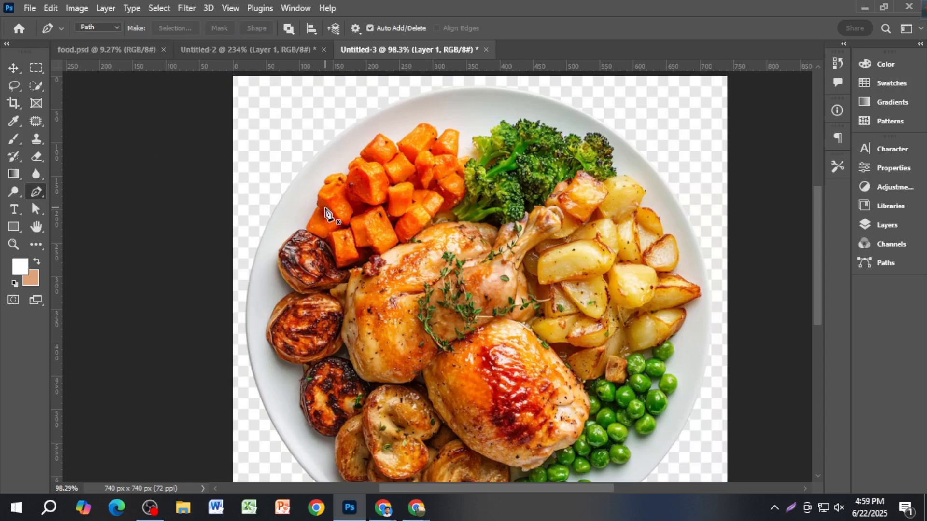
scroll(325, 213, up, 5)
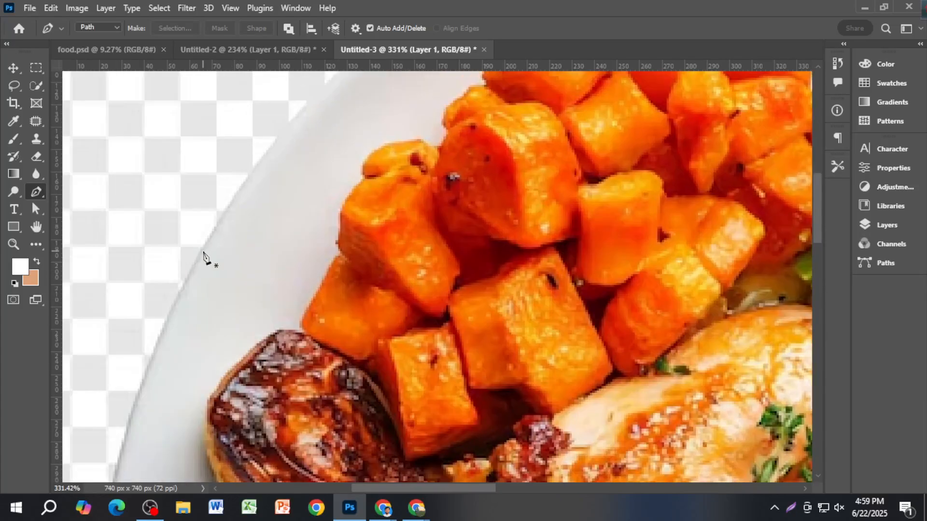
key(F7)
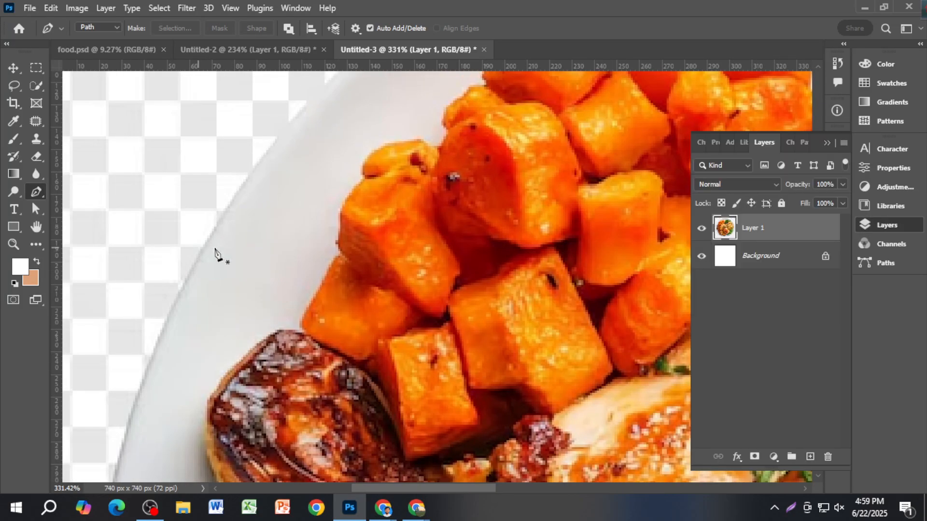
click(190, 267)
scroll(274, 201, down, 2)
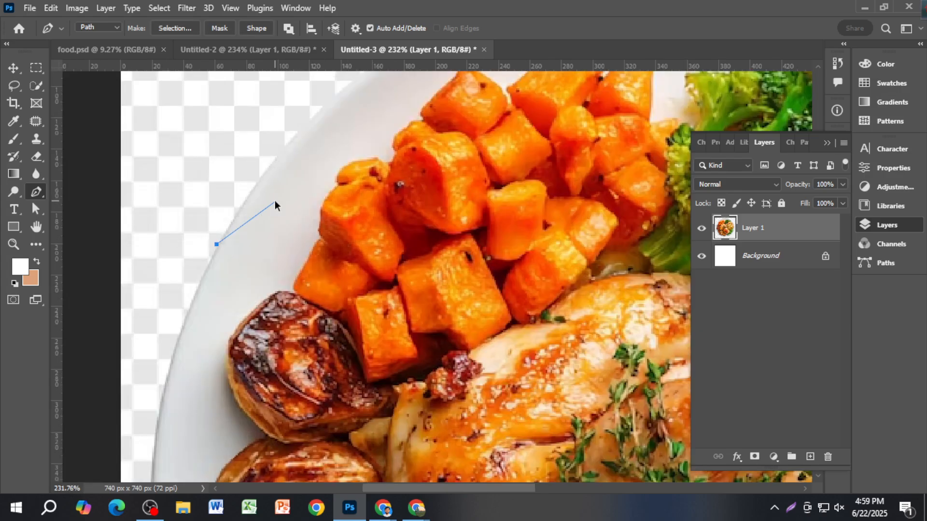
scroll(274, 201, down, 6)
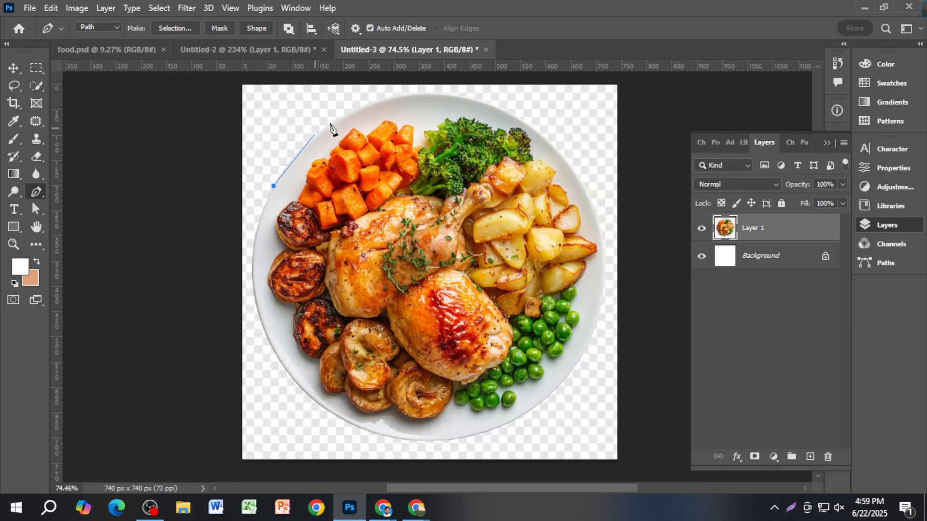
scroll(331, 126, up, 3)
Trace curved anchors along the top, right, bottom and left rim to close the plate outline.
drag(335, 120, 387, 92)
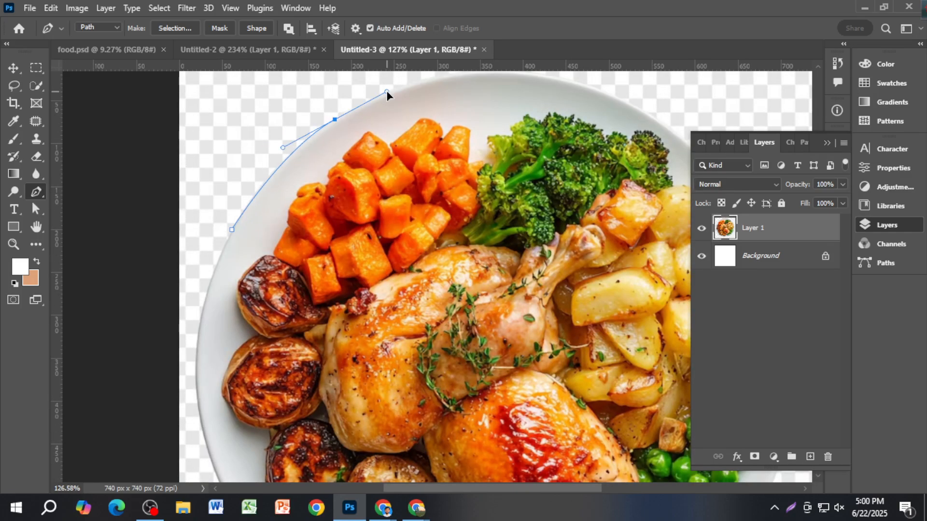
scroll(426, 93, down, 2)
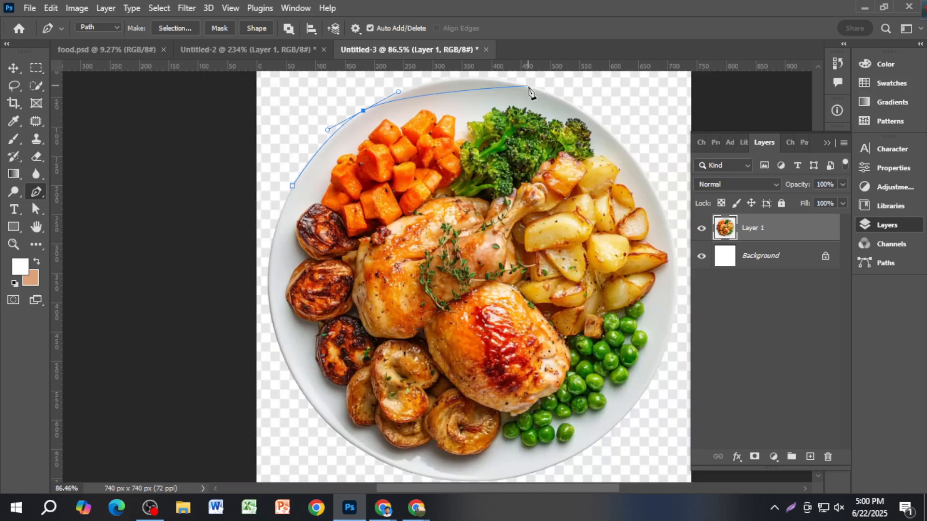
drag(528, 87, 596, 107)
click(636, 166)
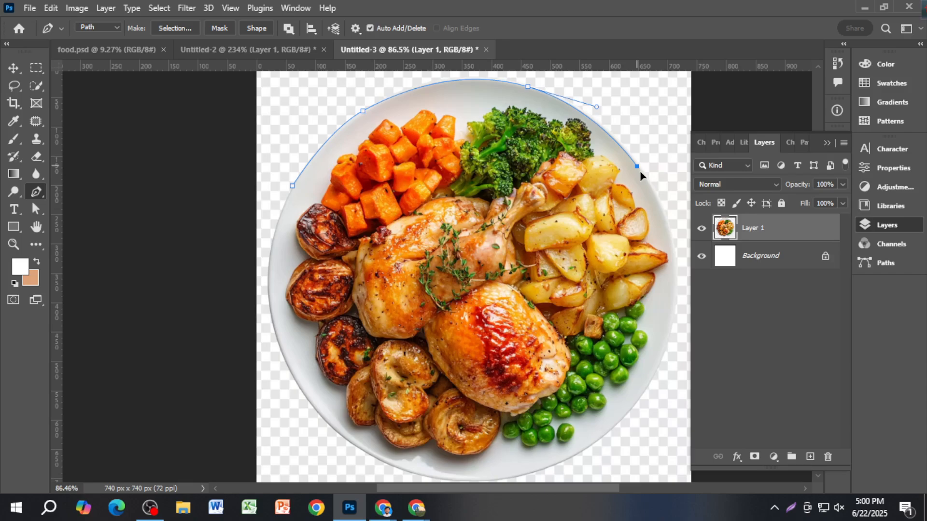
scroll(639, 170, down, 3)
drag(653, 307, 599, 409)
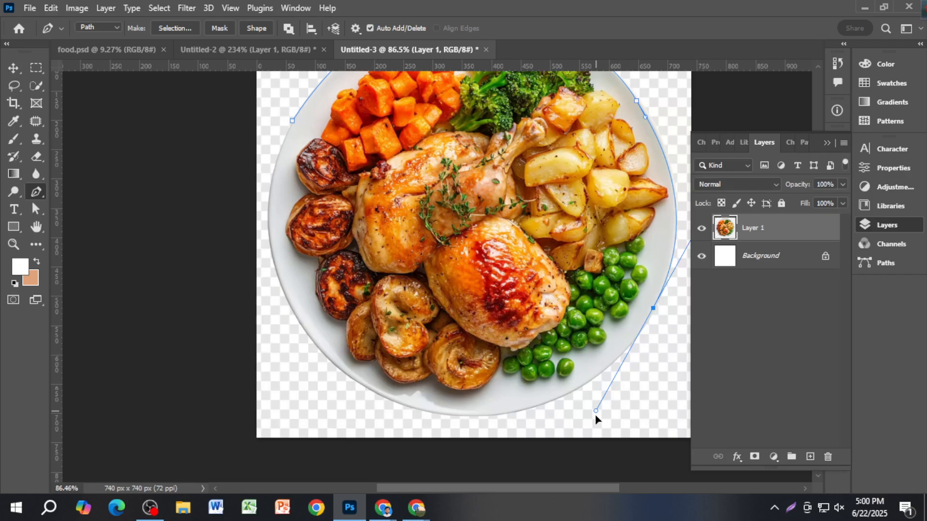
mouse_move(594, 414)
mouse_down()
mouse_move(563, 413)
mouse_move(594, 416)
mouse_up()
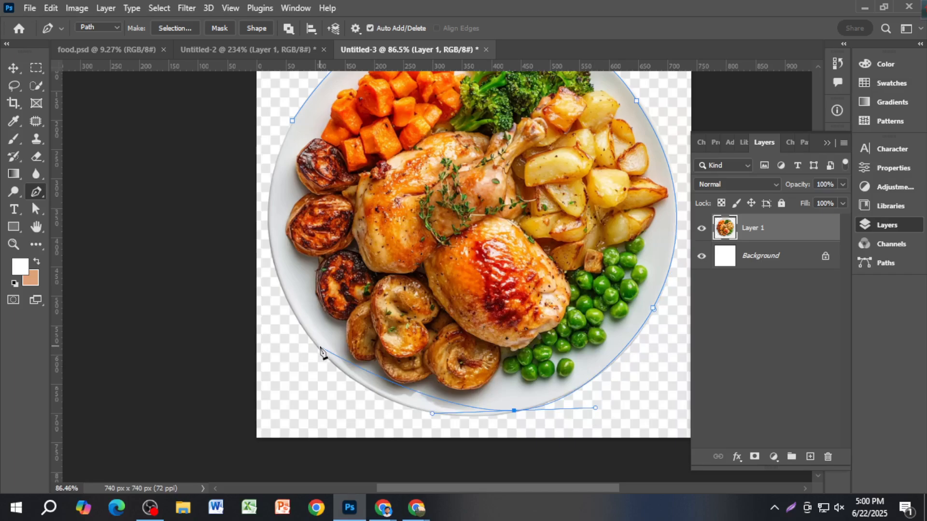
drag(318, 346, 303, 330)
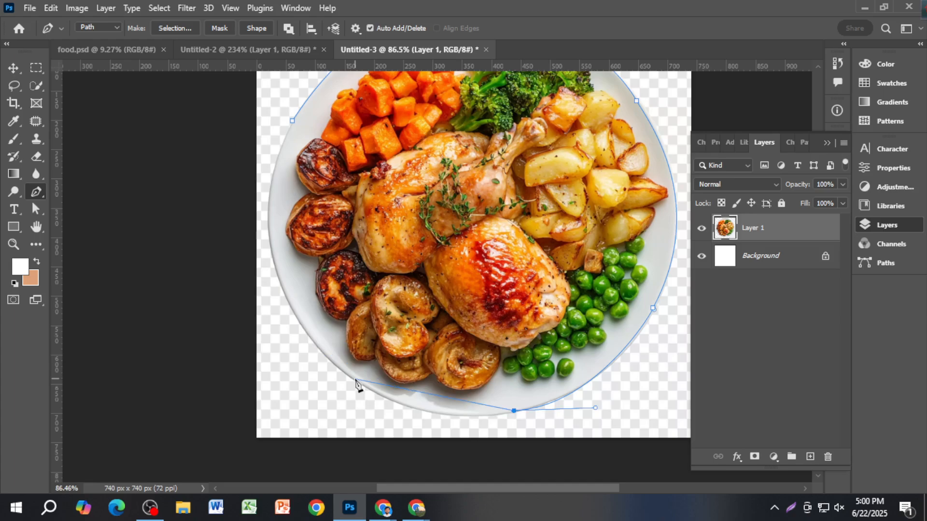
drag(354, 379, 260, 319)
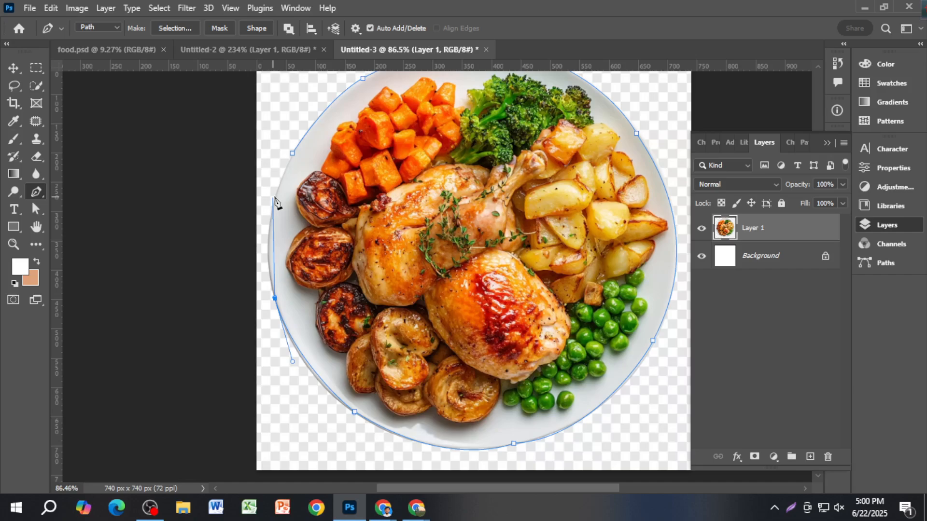
drag(276, 192, 292, 148)
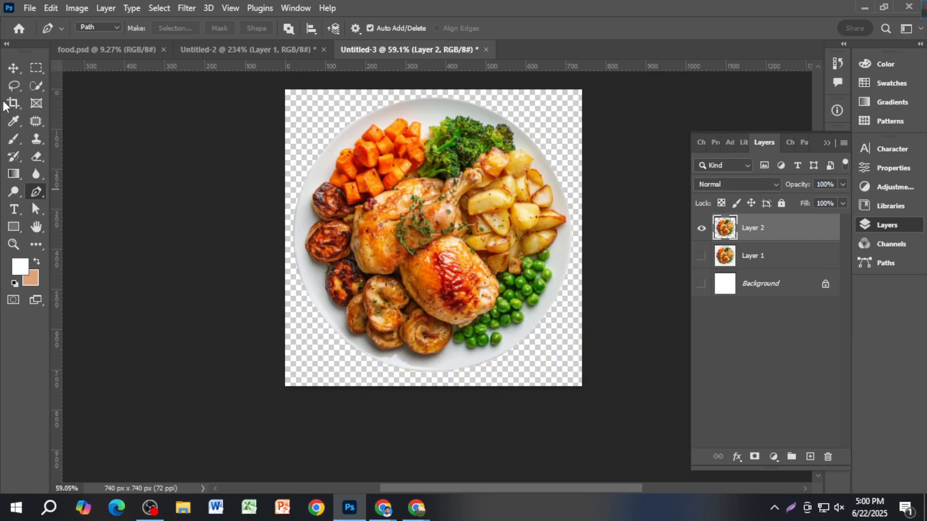
Drag the cut-out plate into food.psd, enlarge it and place it below the FOOD title.
key(v)
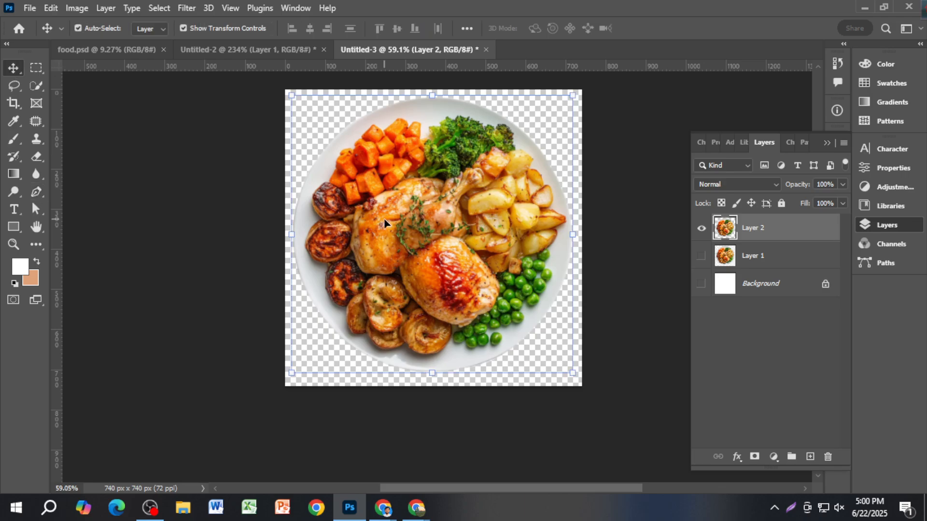
drag(385, 223, 137, 50)
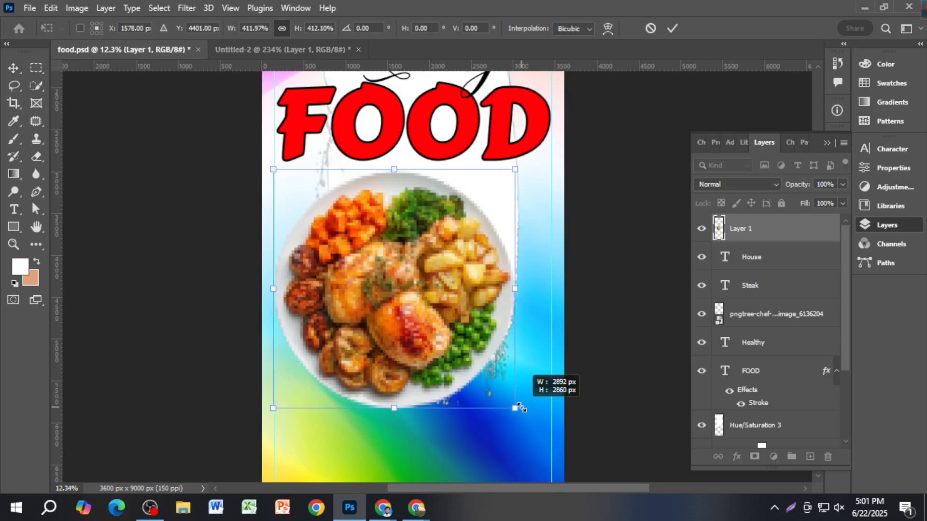
key(Return)
scroll(474, 361, down, 1)
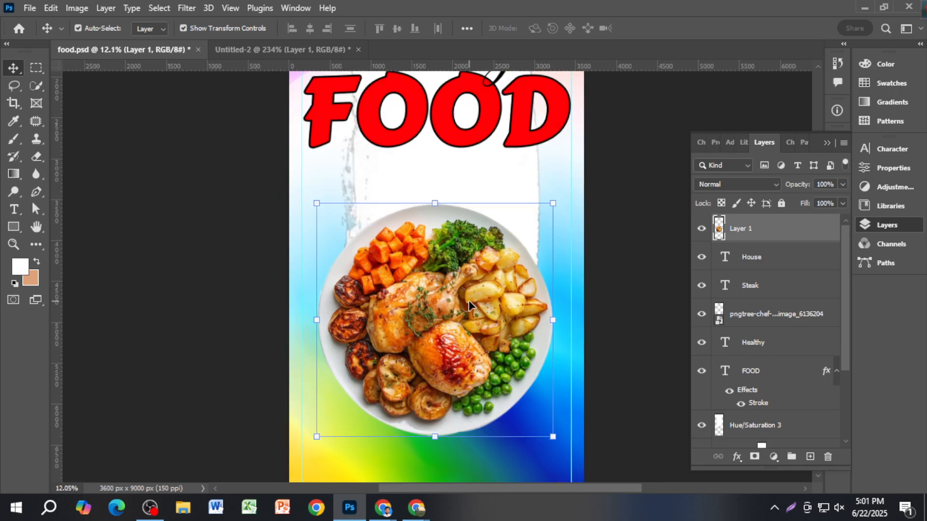
scroll(469, 307, down, 4)
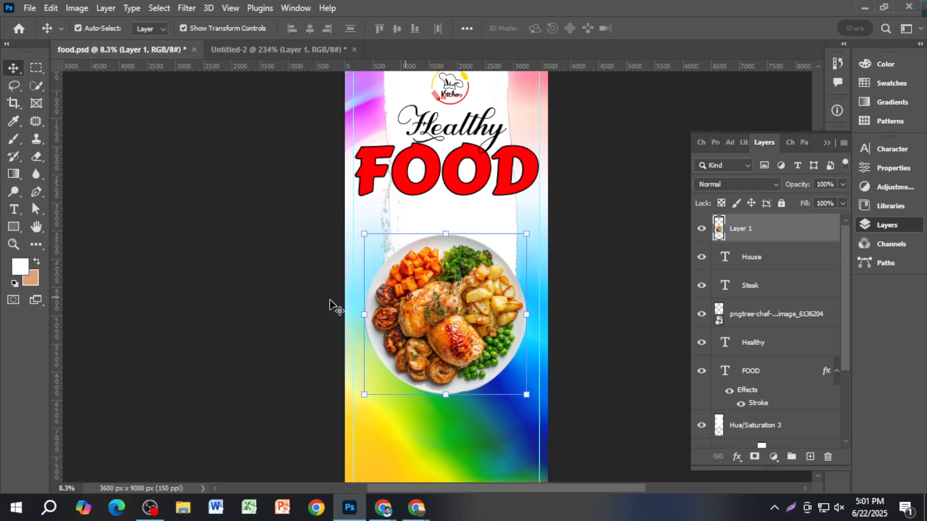
click(330, 305)
scroll(466, 357, up, 2)
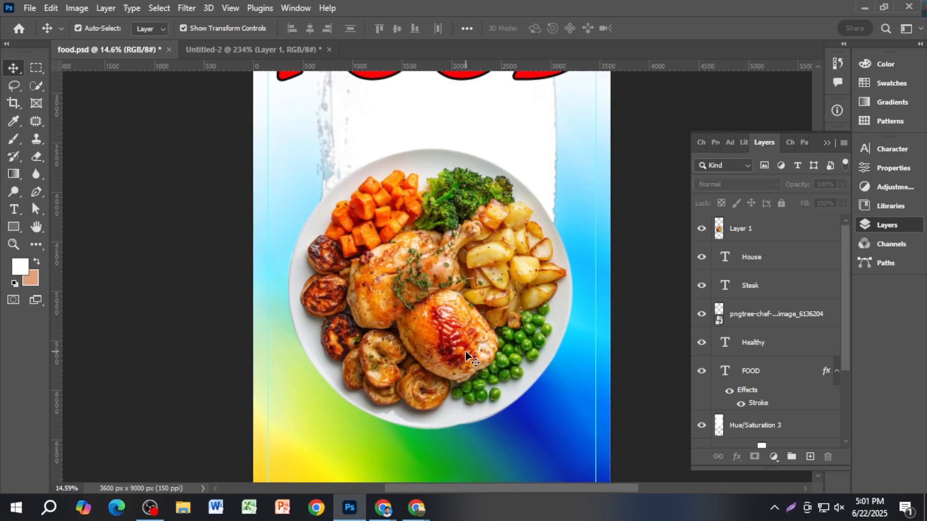
Add a Drop Shadow effect to the plate layer and move the dialog aside.
click(739, 456)
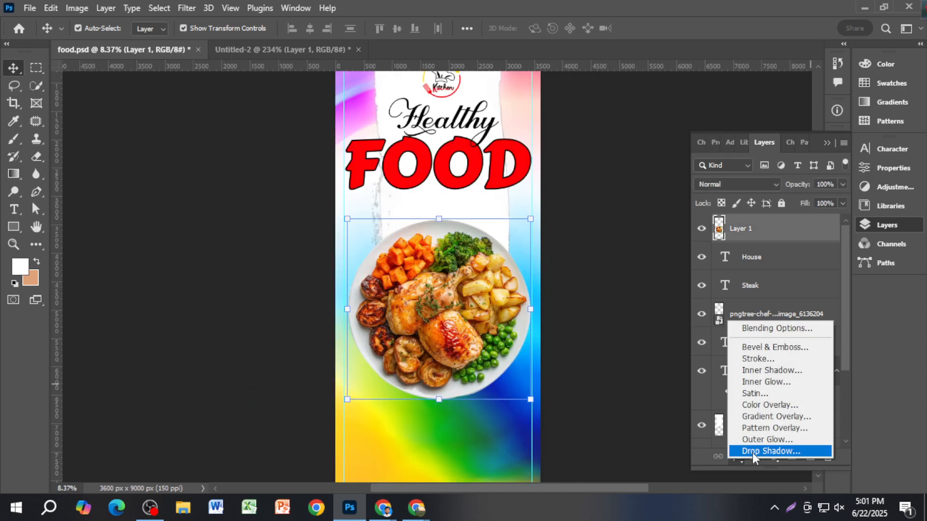
click(763, 448)
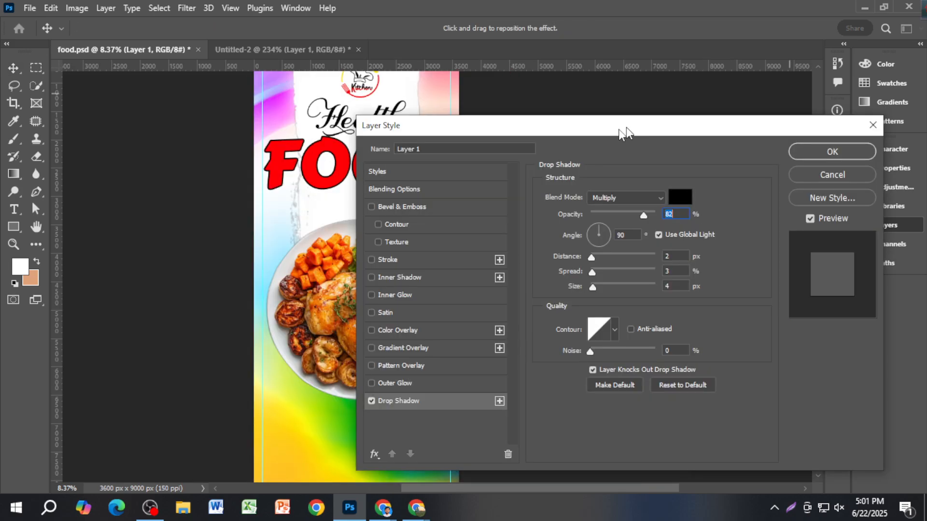
drag(626, 126, 707, 113)
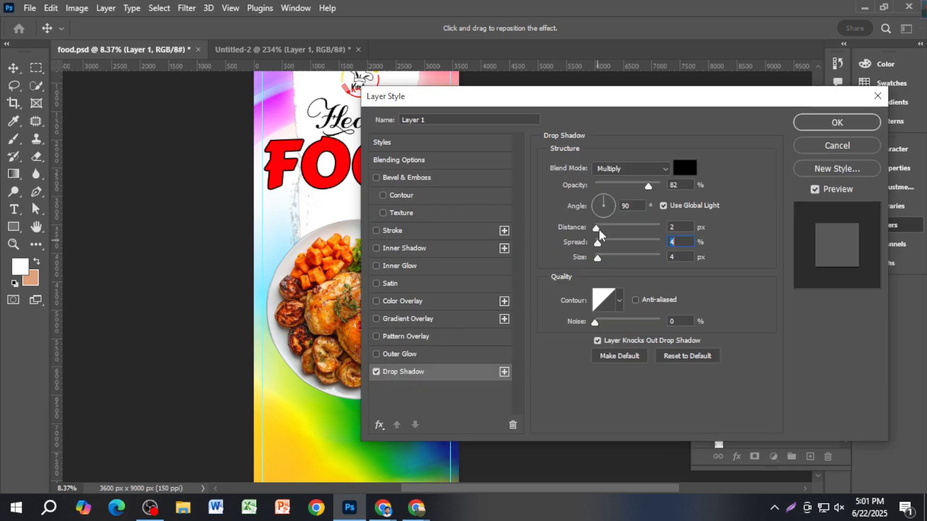
Set the plate's drop shadow to distance 19, spread 10 and size 59, and apply it.
key(shift+Up)
key(shift+Up)
key(shift+Up)
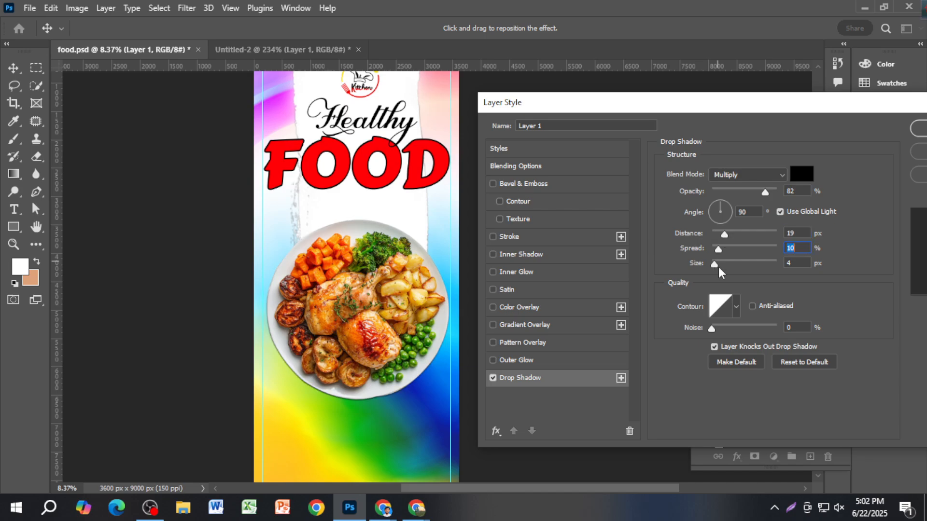
drag(717, 267, 731, 268)
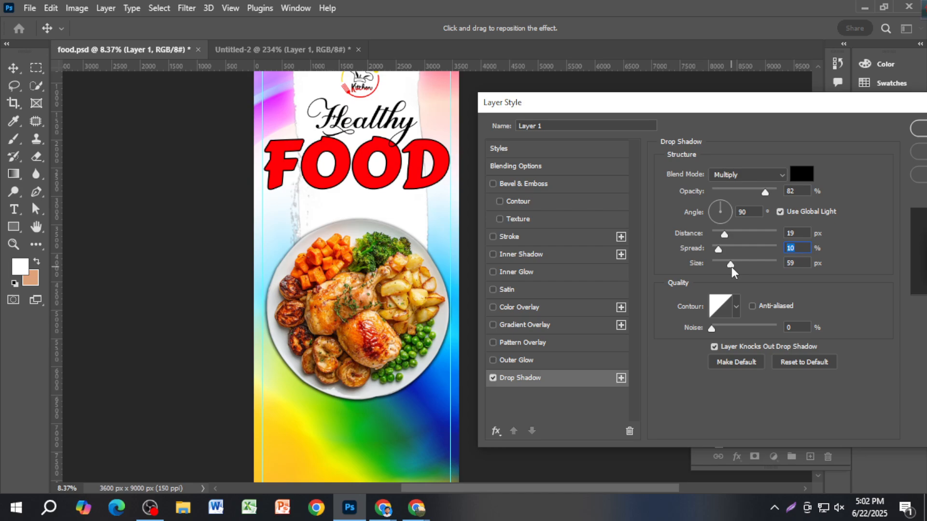
key(Return)
scroll(364, 405, up, 3)
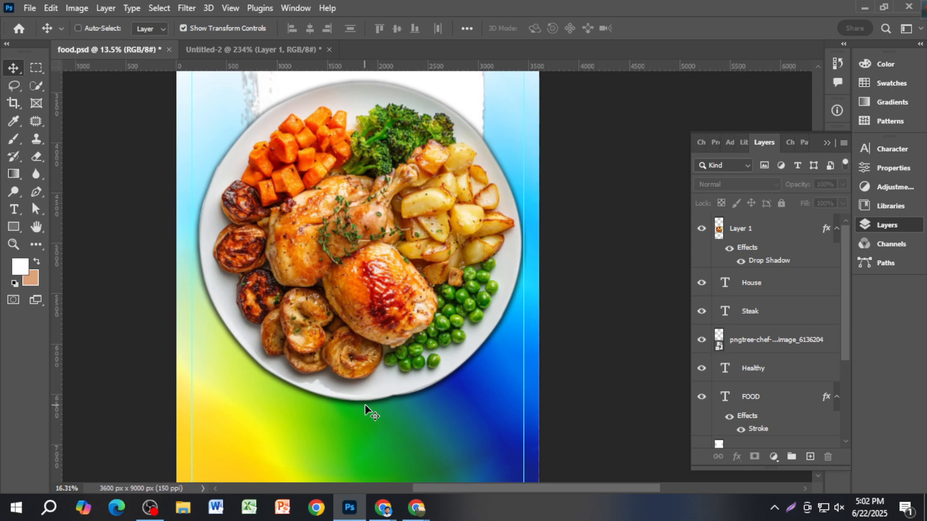
scroll(368, 407, down, 3)
key(ctrl)
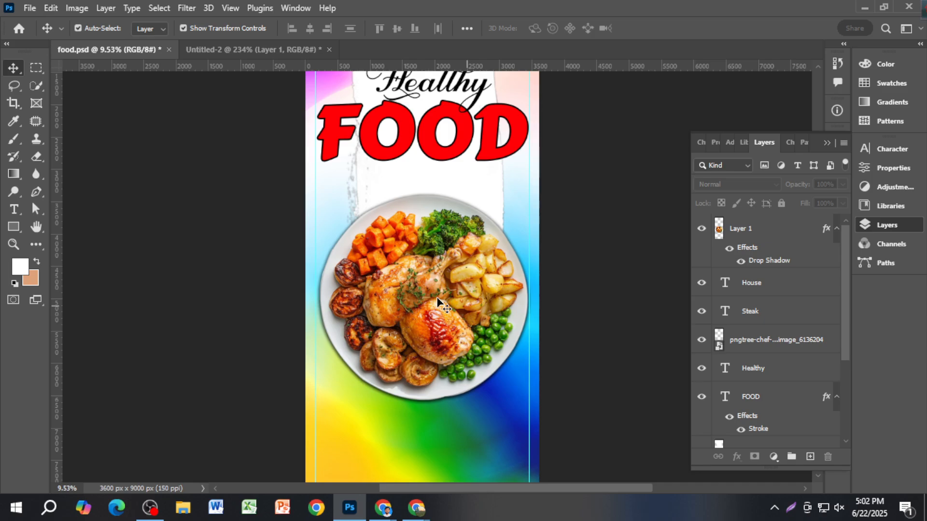
key(ctrl+Tab)
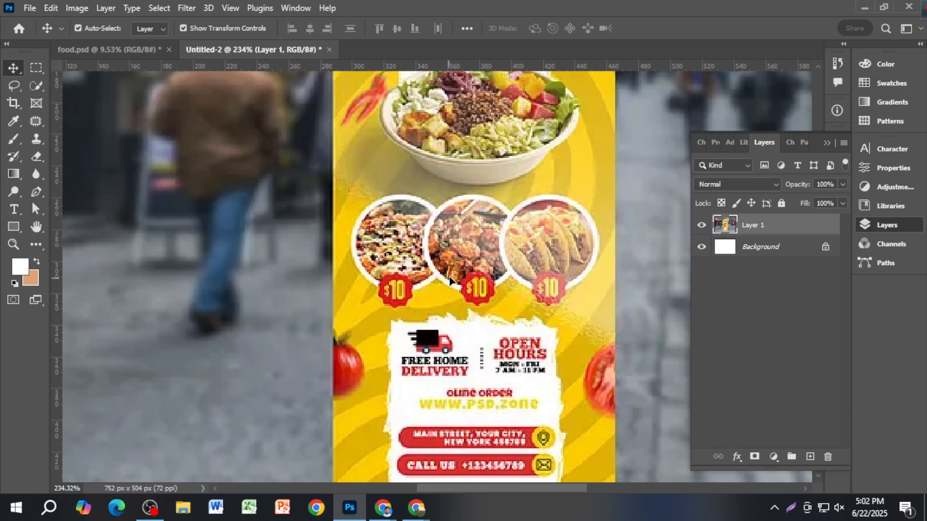
scroll(529, 172, down, 4)
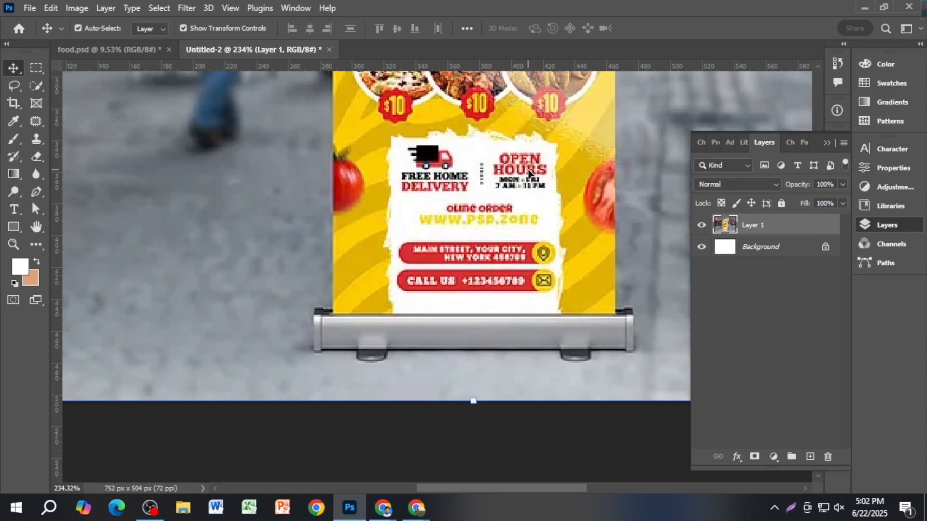
scroll(534, 308, up, 1)
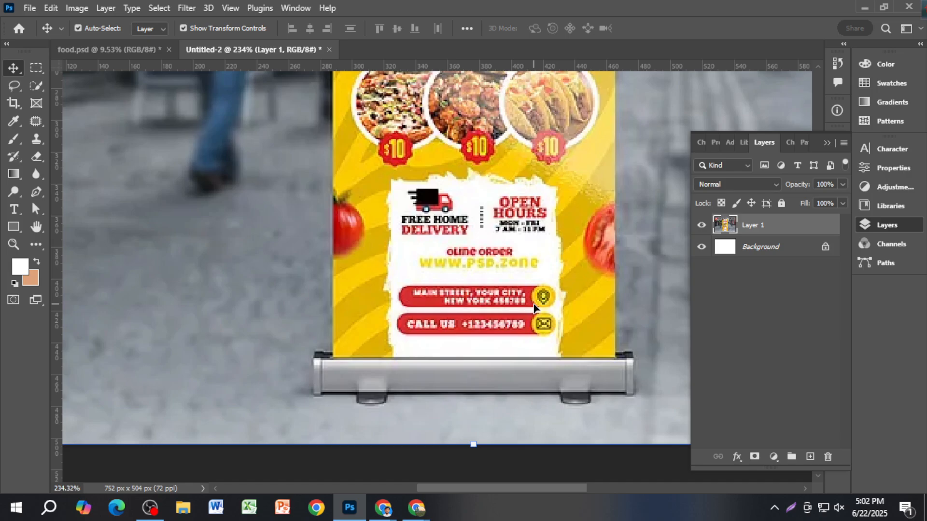
scroll(534, 307, down, 3)
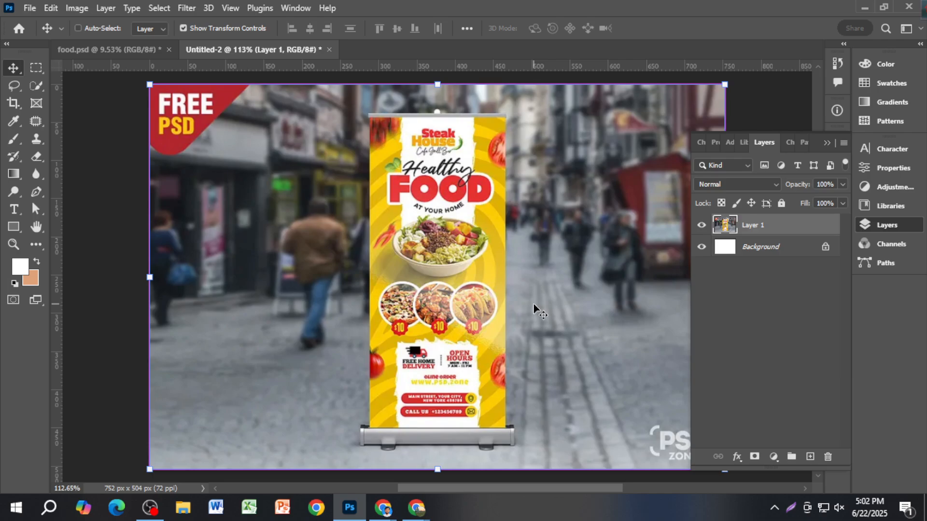
key(ctrl+Tab)
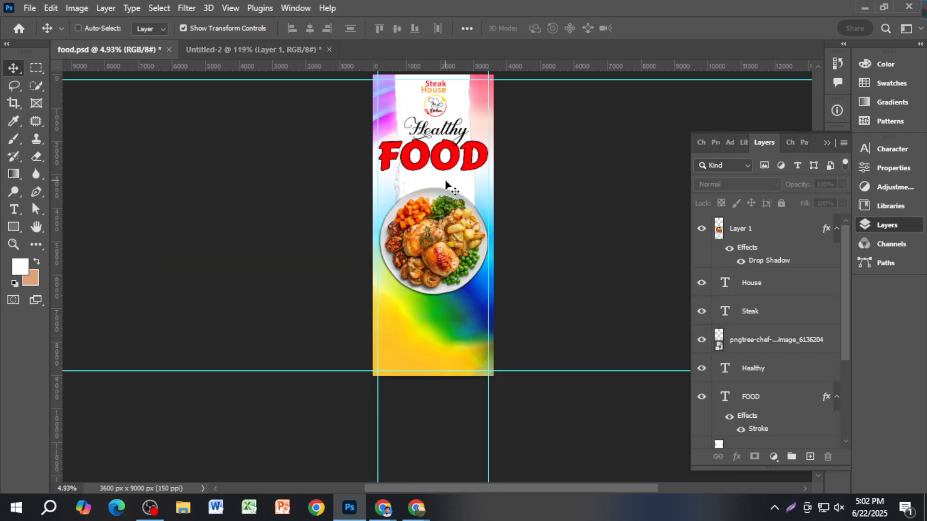
Duplicate Hue/Saturation 3, flip and fit the copy to the banner's bottom edge, then deselect.
click(460, 178)
scroll(460, 178, down, 4)
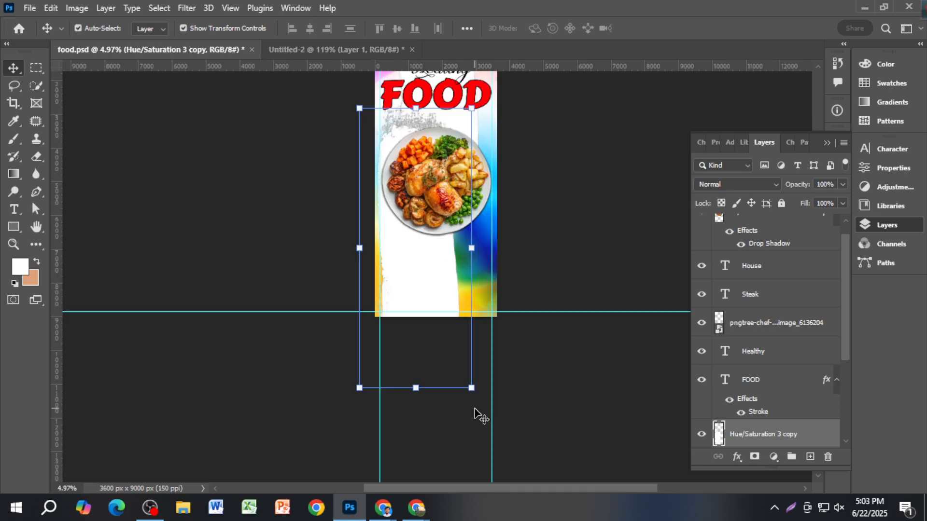
drag(312, 256, 311, 242)
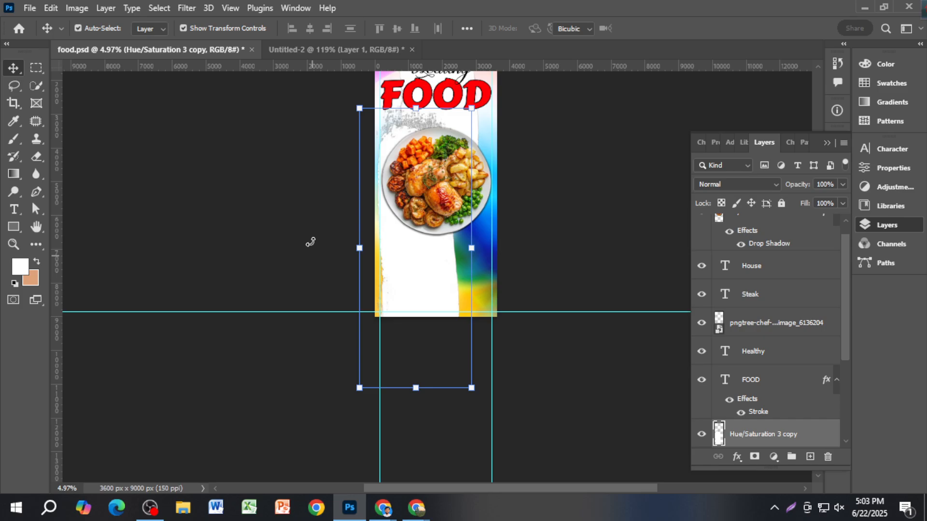
scroll(418, 319, up, 3)
key(Return)
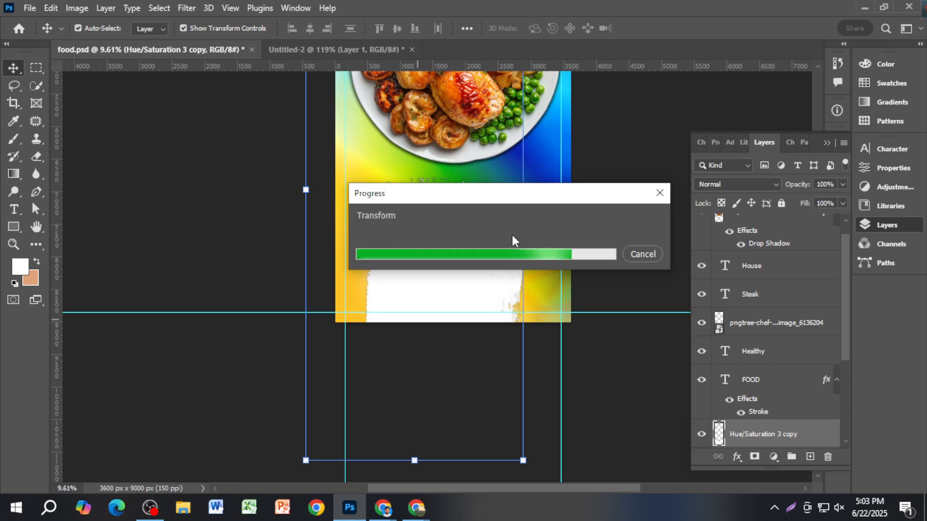
drag(524, 196, 500, 193)
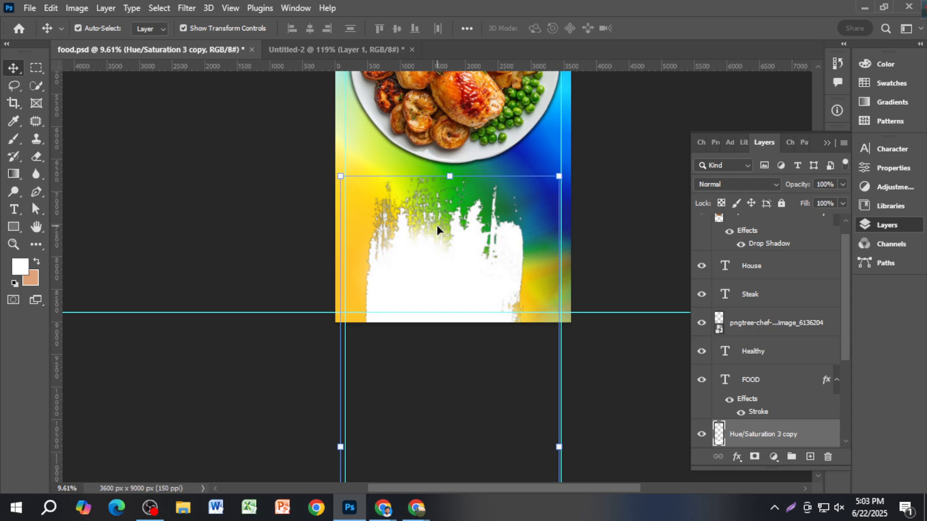
scroll(129, 131, right, 1)
scroll(140, 140, down, 2)
click(137, 124)
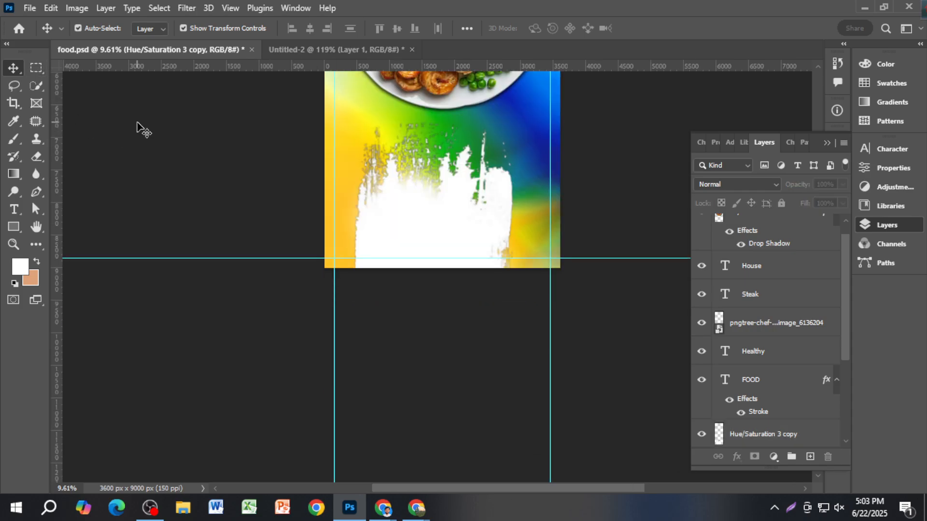
key(ctrl+0)
click(864, 7)
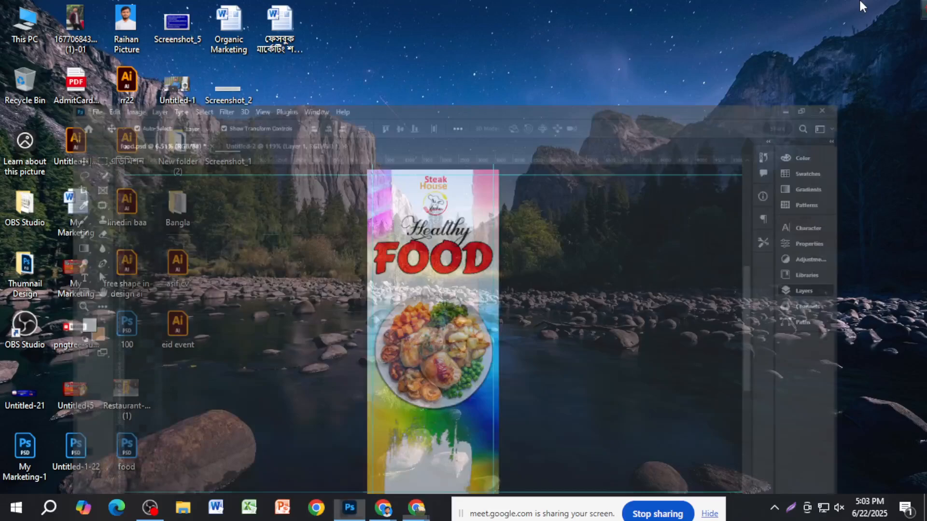
right_click(661, 118)
click(691, 146)
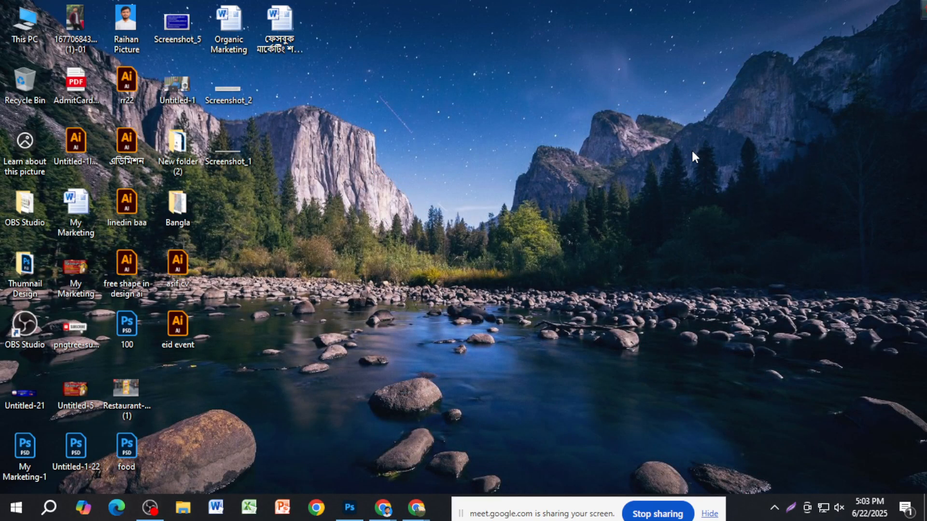
key(F5)
key(F5)
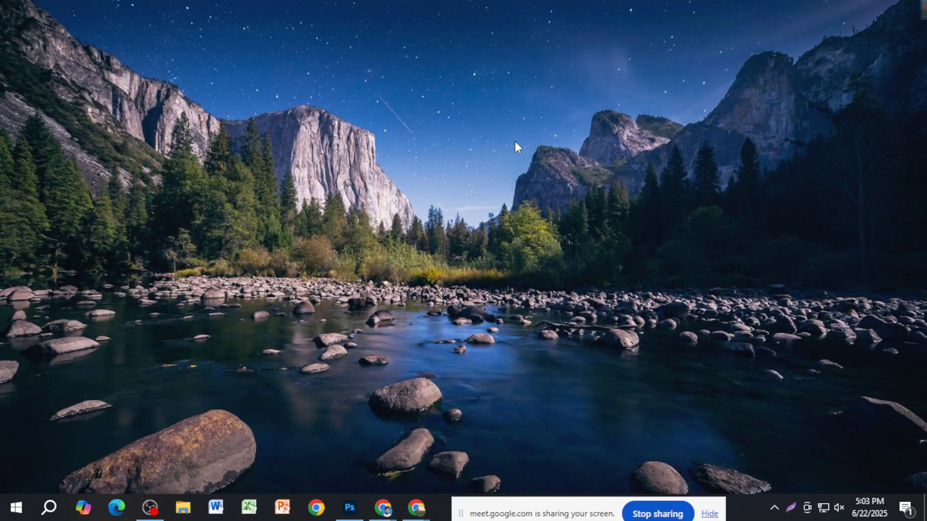
right_click(522, 87)
click(552, 127)
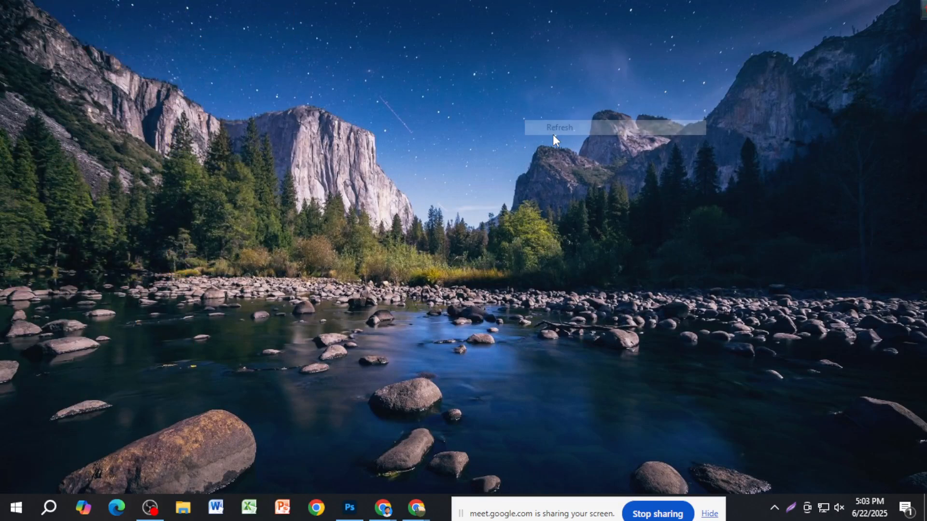
right_click(505, 128)
click(541, 167)
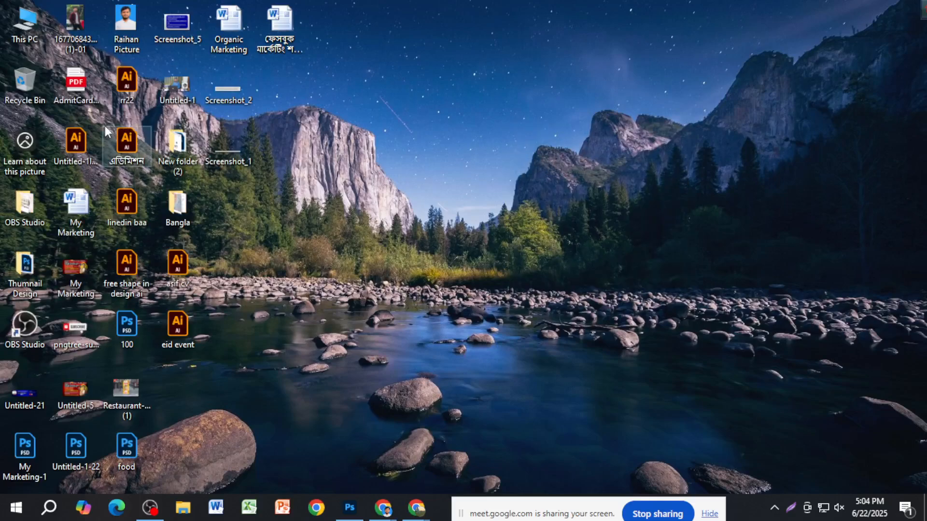
right_click(22, 79)
right_click(397, 187)
click(407, 226)
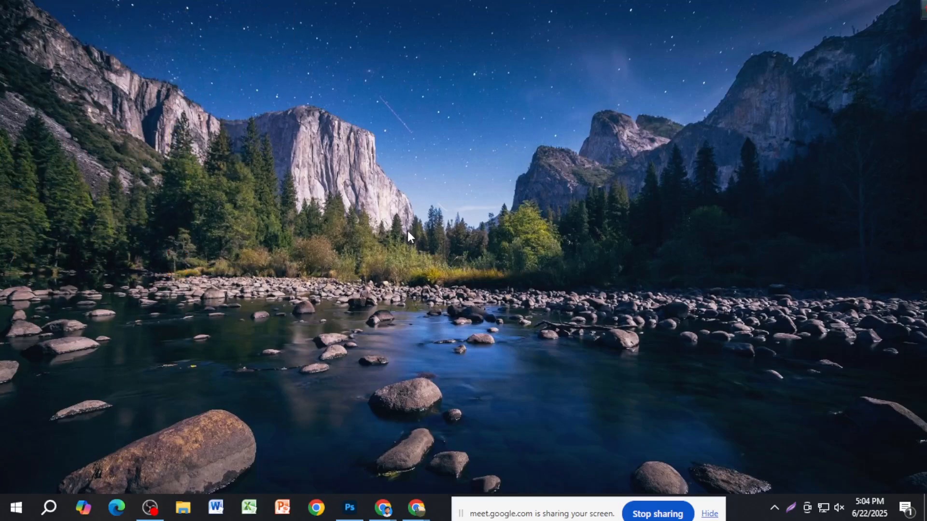
click(349, 507)
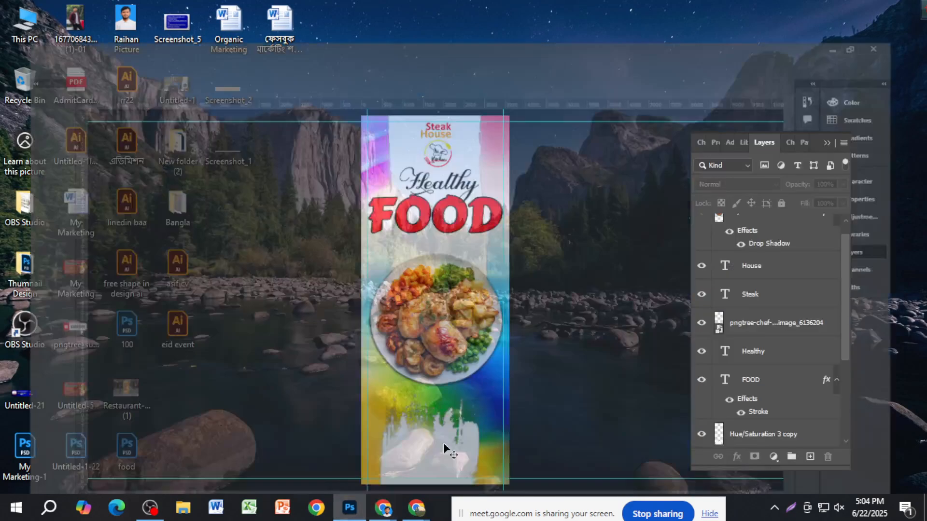
Drag the plate (Layer 1) higher and shift the white brush patch up and right.
drag(454, 322, 453, 303)
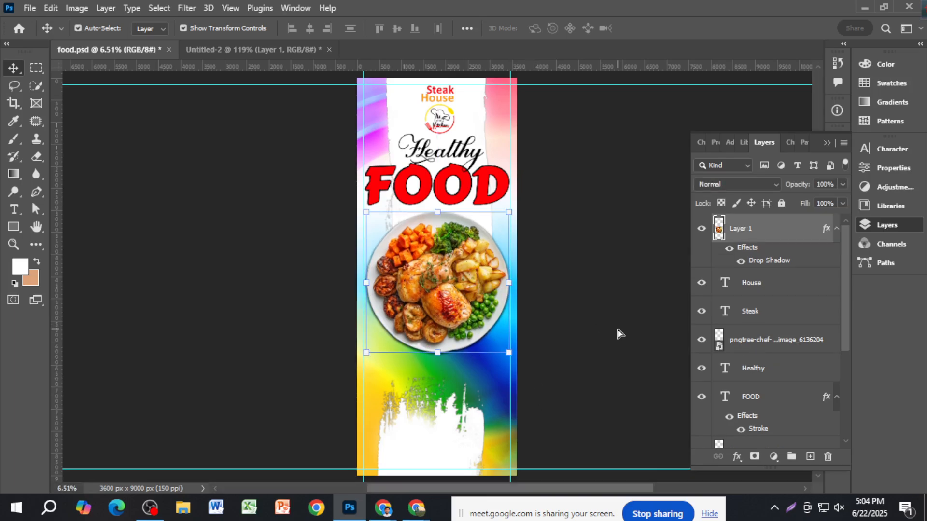
drag(451, 436, 456, 416)
click(563, 413)
scroll(450, 437, down, 1)
scroll(450, 437, down, 1)
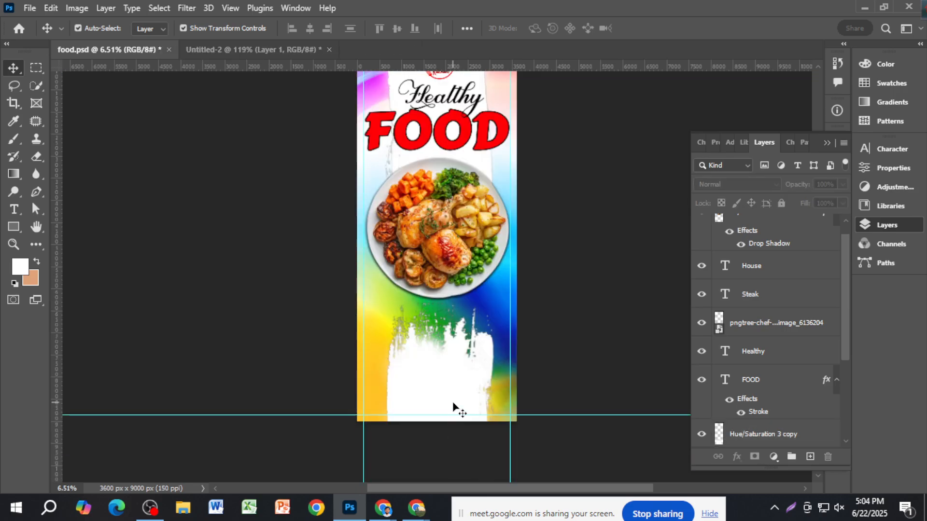
scroll(466, 346, up, 1)
scroll(465, 346, up, 1)
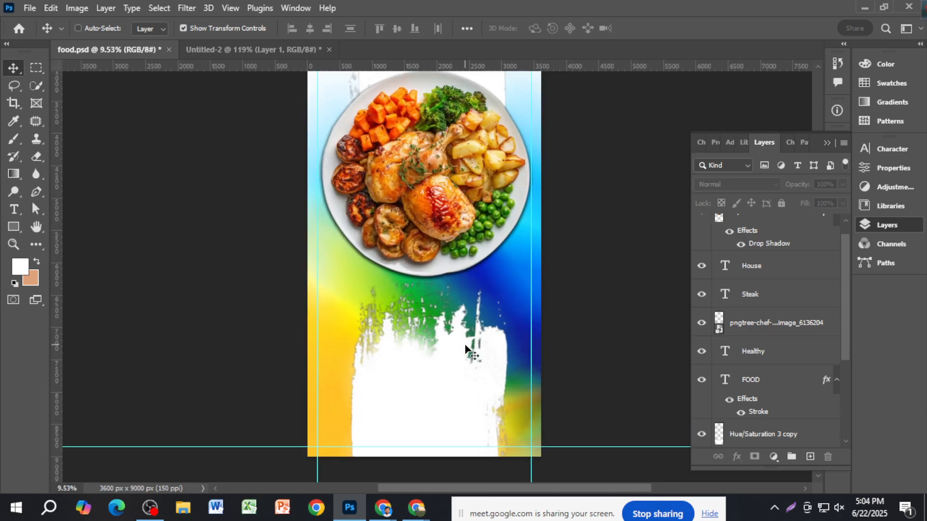
scroll(435, 333, up, 2)
scroll(413, 320, up, 3)
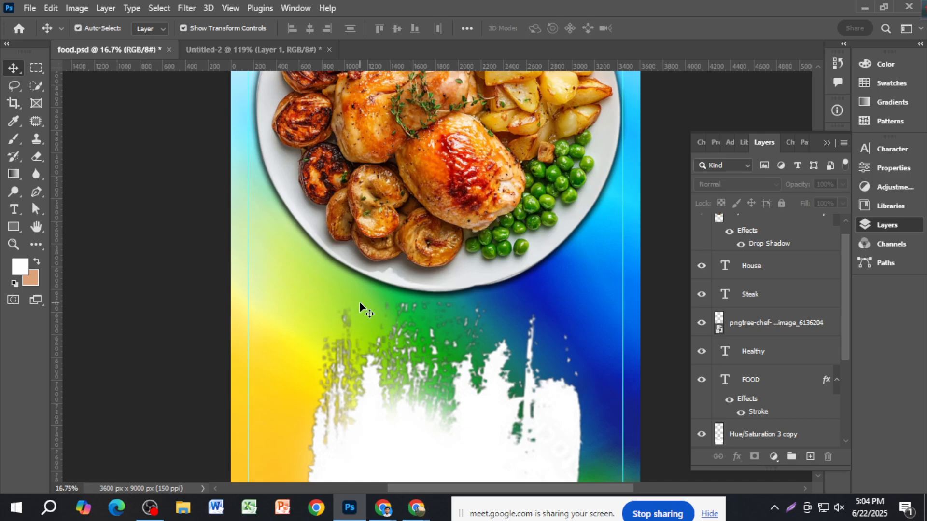
scroll(360, 308, down, 3)
scroll(360, 308, down, 3)
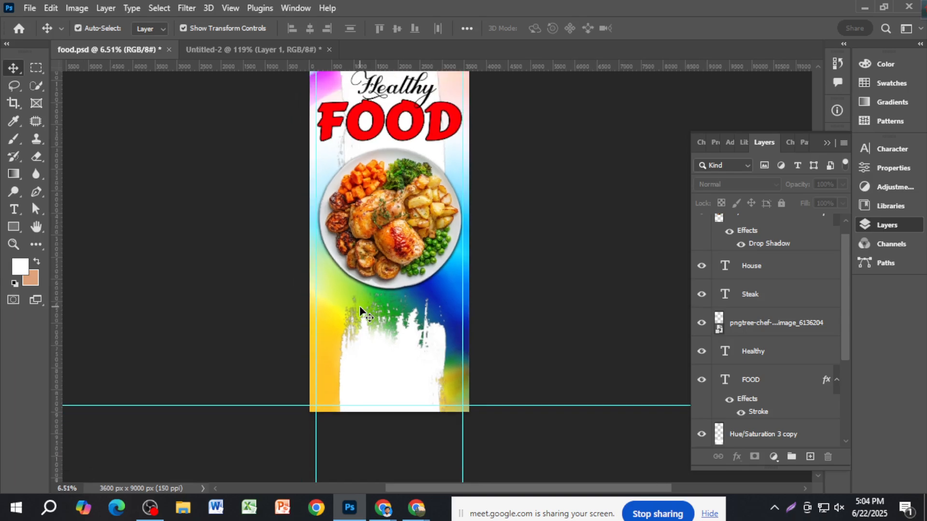
Check the Untitled-2 roll-up mockup, then return to food.psd and select the chef logo.
click(276, 48)
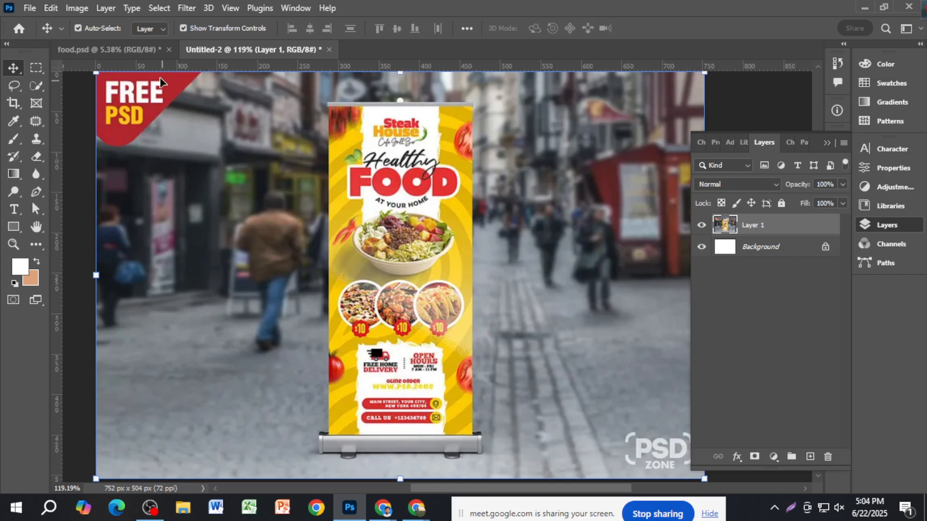
click(135, 49)
scroll(385, 202, up, 5)
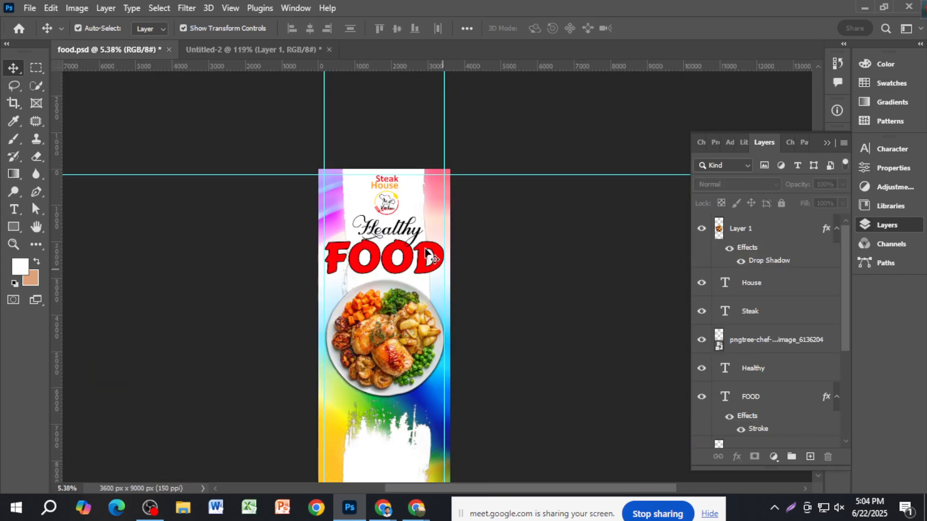
scroll(385, 201, up, 2)
ctrl+click(412, 228)
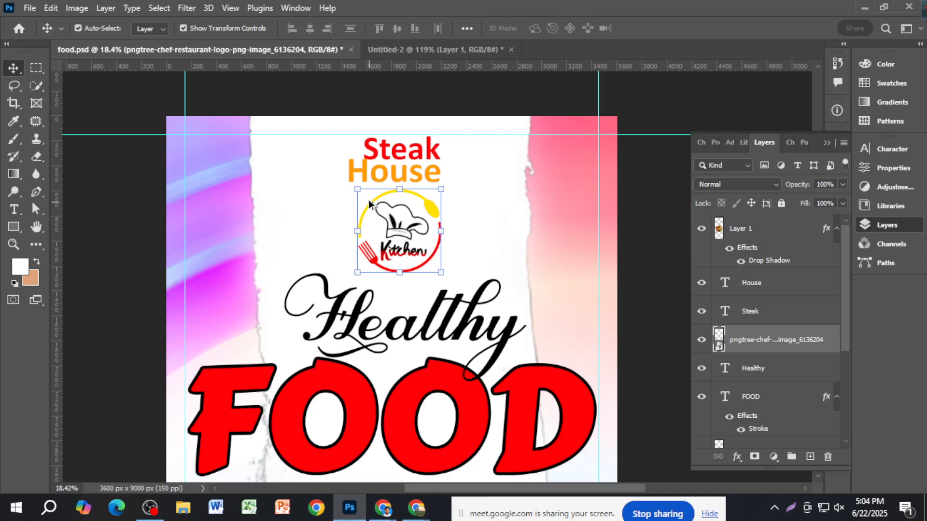
Shrink the chef logo and move it to the left of Steak House.
mouse_move(355, 188)
mouse_down()
mouse_move(368, 201)
mouse_move(358, 190)
mouse_up()
key(Return)
drag(404, 223, 310, 169)
key(ctrl+z)
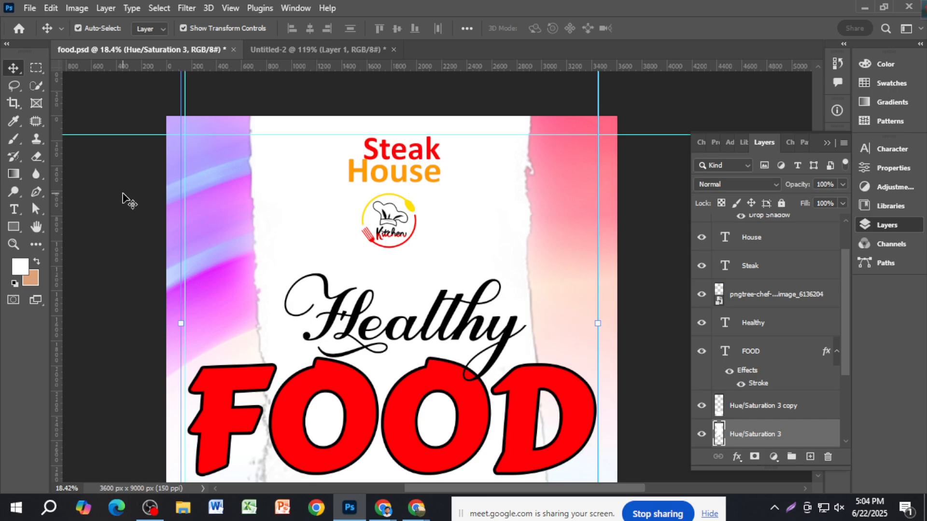
click(125, 196)
click(388, 221)
mouse_move(388, 222)
mouse_down()
mouse_move(392, 215)
mouse_move(297, 169)
mouse_up()
click(505, 114)
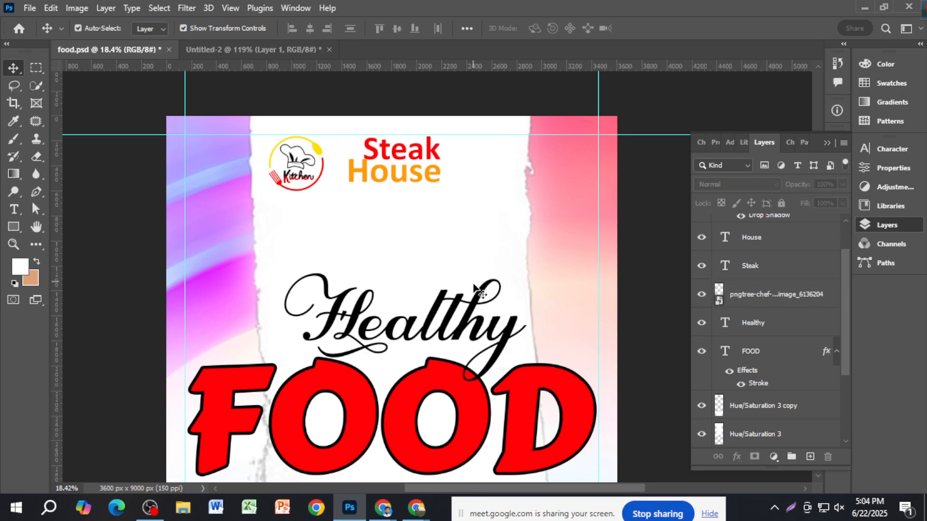
Raise the Healthy script, the FOOD title and the plate higher up the banner.
click(460, 297)
drag(460, 297, 444, 223)
click(517, 108)
mouse_move(516, 411)
mouse_down()
mouse_move(504, 362)
mouse_move(519, 334)
mouse_move(514, 325)
mouse_up()
click(512, 109)
scroll(528, 333, down, 2)
scroll(528, 333, down, 3)
drag(461, 444, 469, 341)
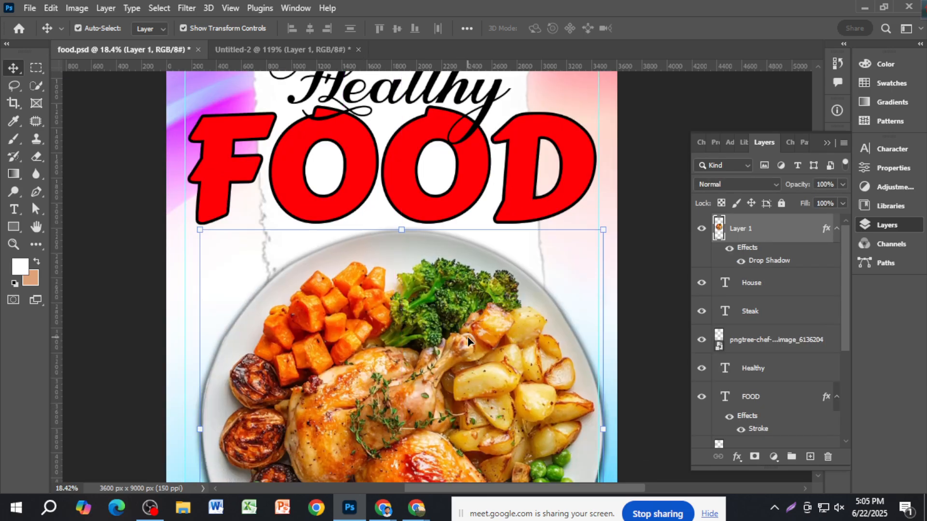
scroll(469, 343, down, 3)
Drag the Hue/Saturation 3 white paper strip about 50 px higher on the banner.
scroll(470, 350, down, 1)
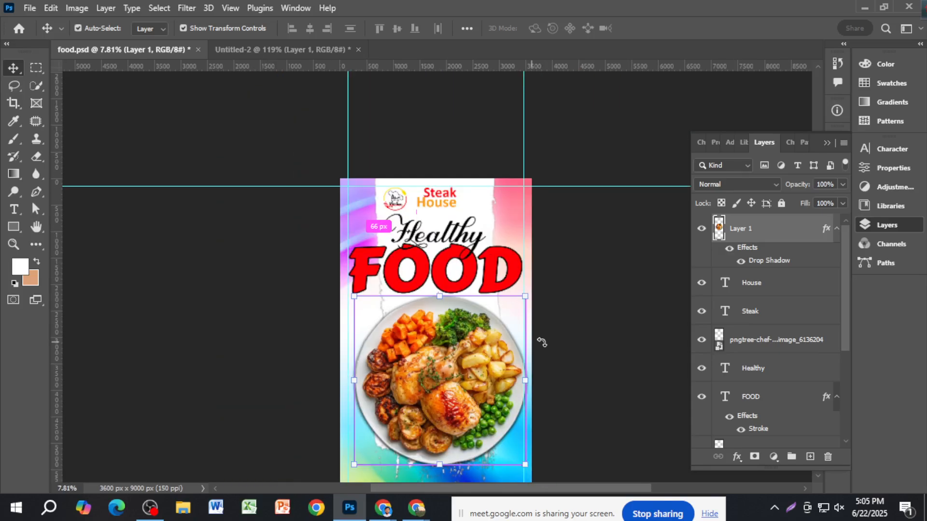
ctrl+click(514, 223)
drag(483, 204, 483, 179)
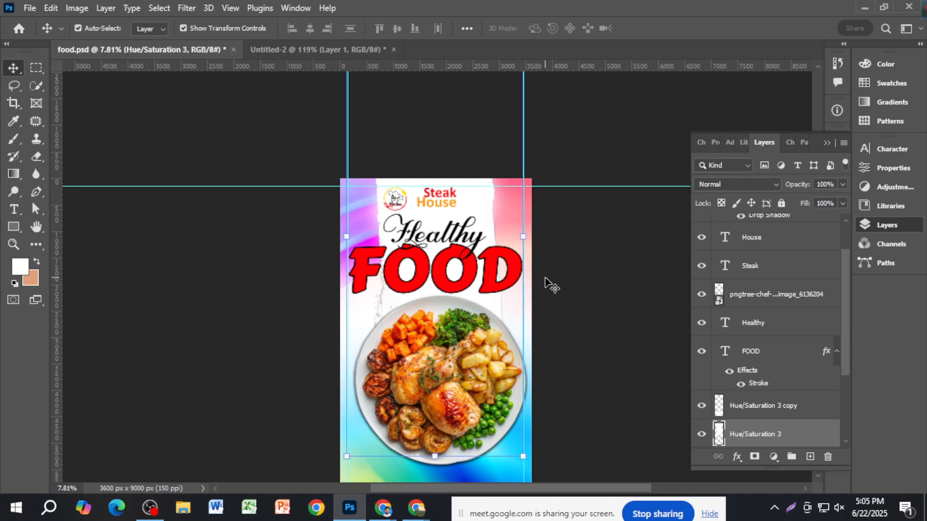
click(562, 295)
scroll(491, 304, up, 1)
scroll(488, 321, up, 1)
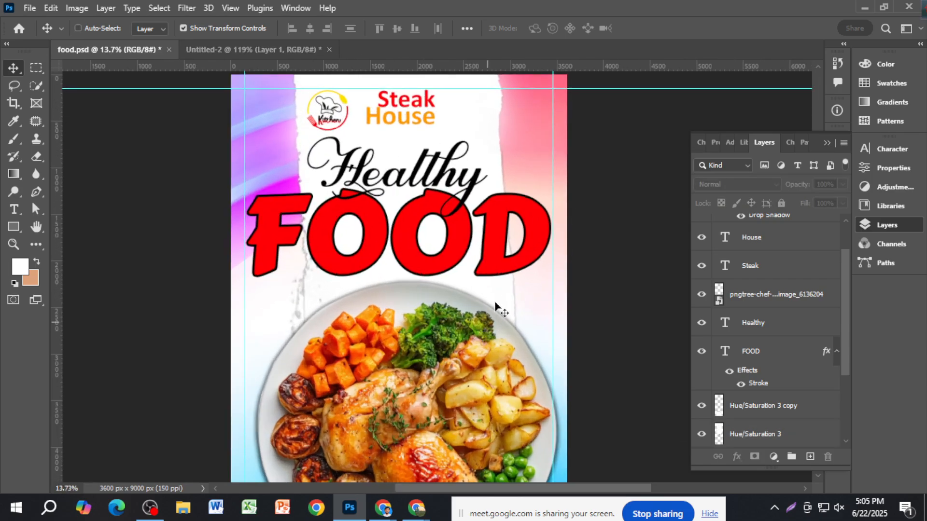
click(515, 248)
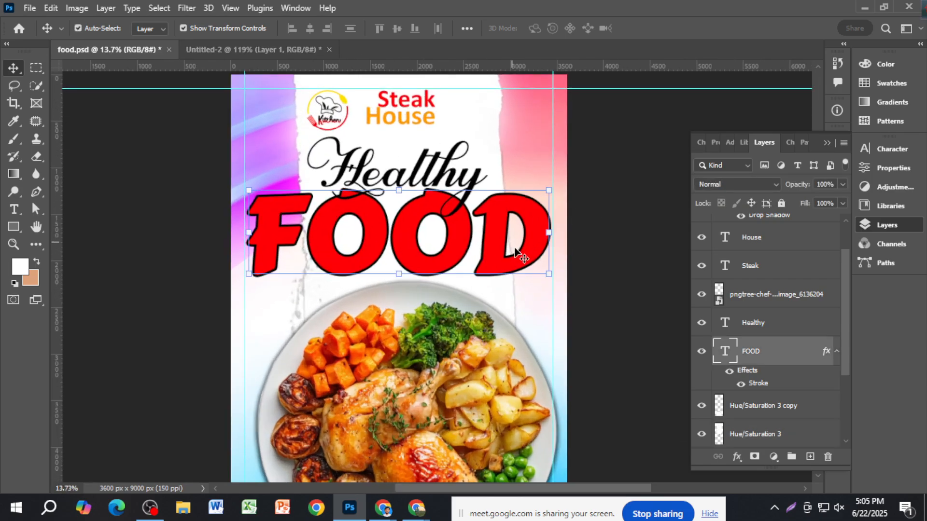
Change the FOOD layer's Stroke size from 25 px to 50 px and apply it.
double_click(758, 383)
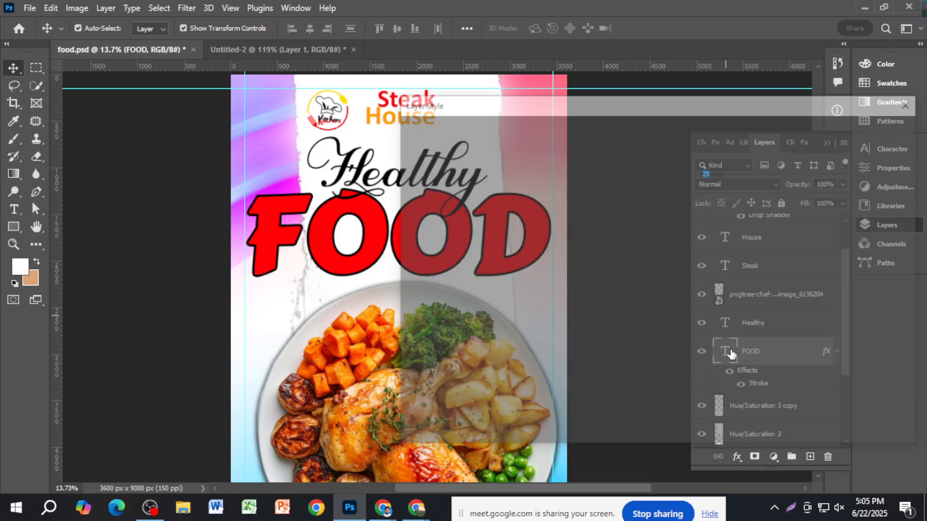
click(716, 172)
drag(717, 172, 701, 174)
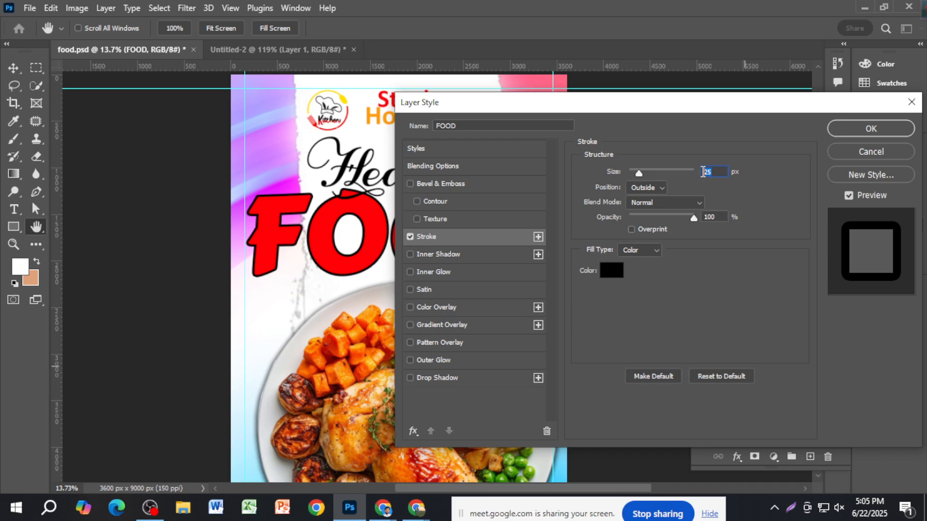
text(40)
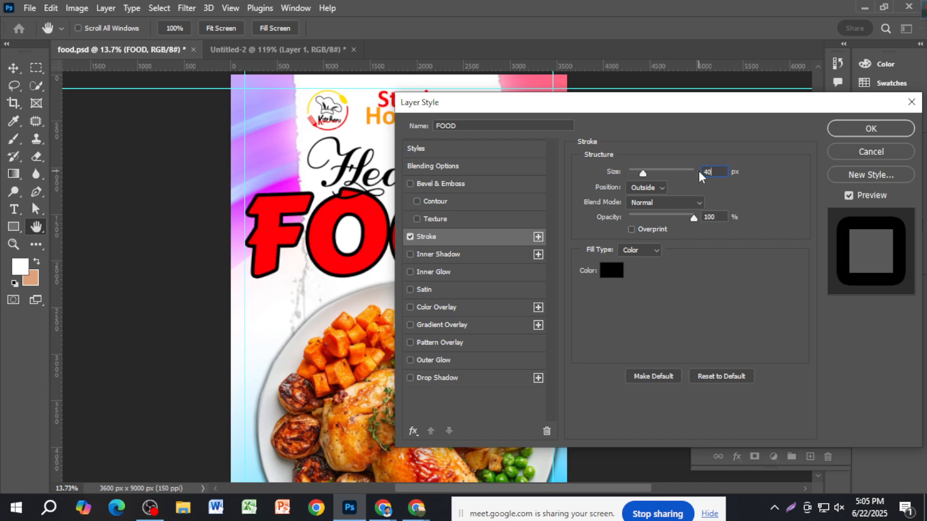
drag(712, 172, 694, 173)
text(50)
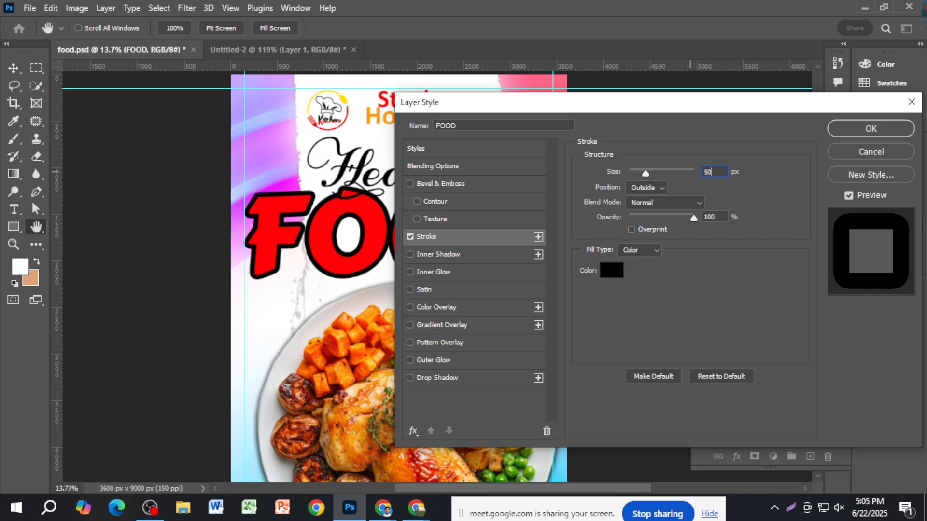
key(Return)
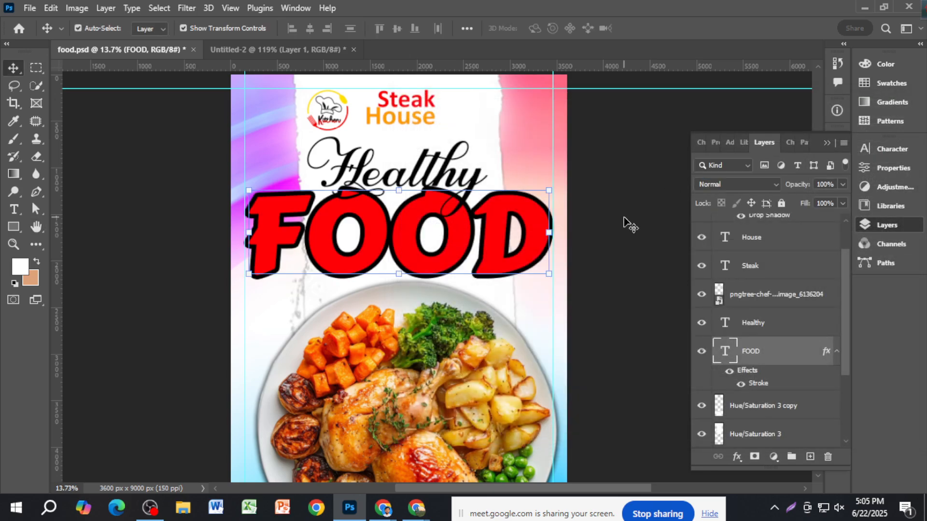
click(652, 226)
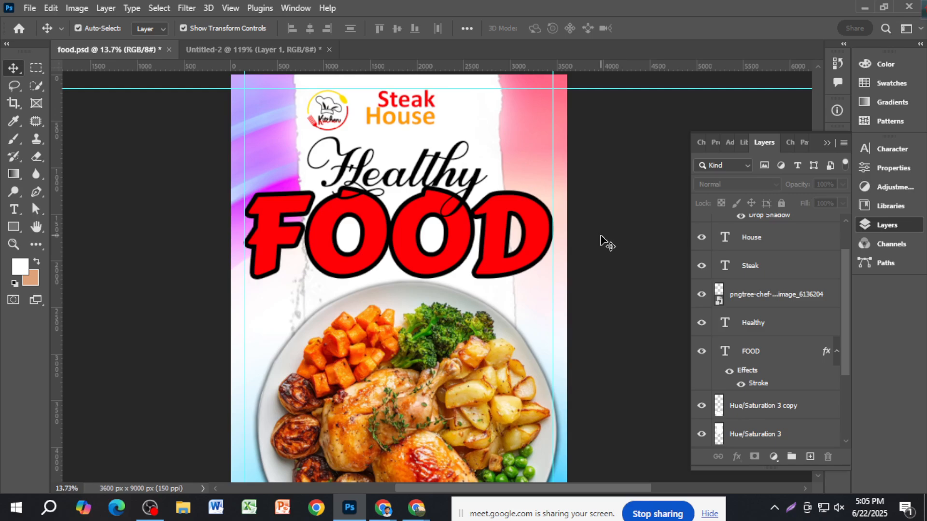
Zoom out to the whole banner, zoom in on the empty area below the plate, and select the shape tool.
scroll(533, 348, down, 2)
scroll(534, 347, down, 3)
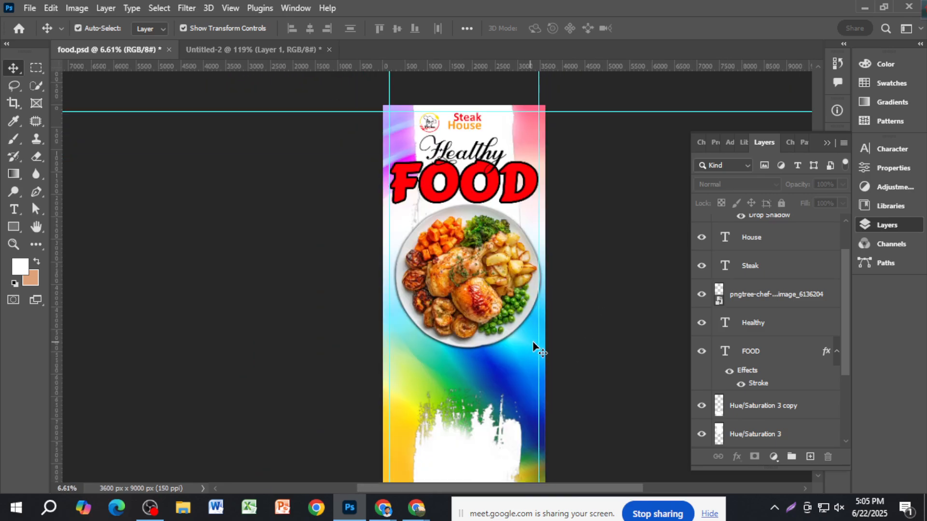
scroll(534, 346, down, 2)
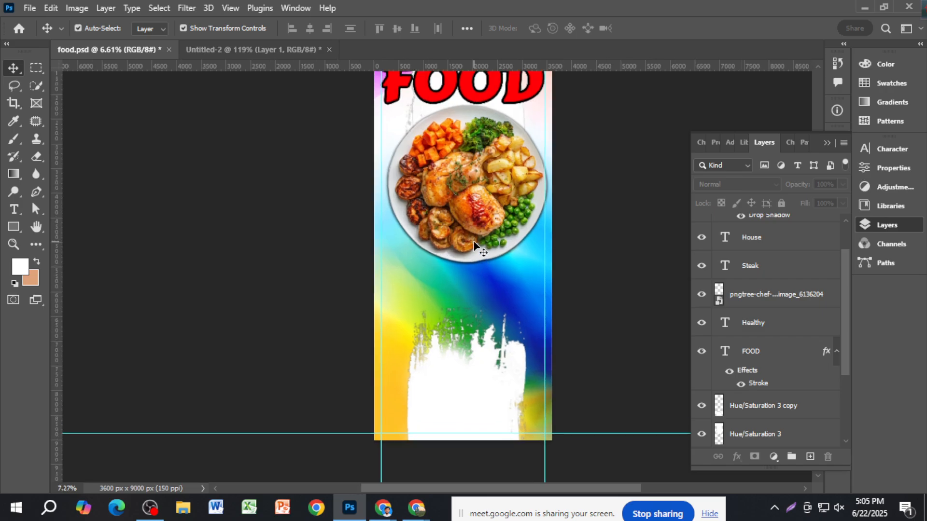
scroll(470, 258, up, 5)
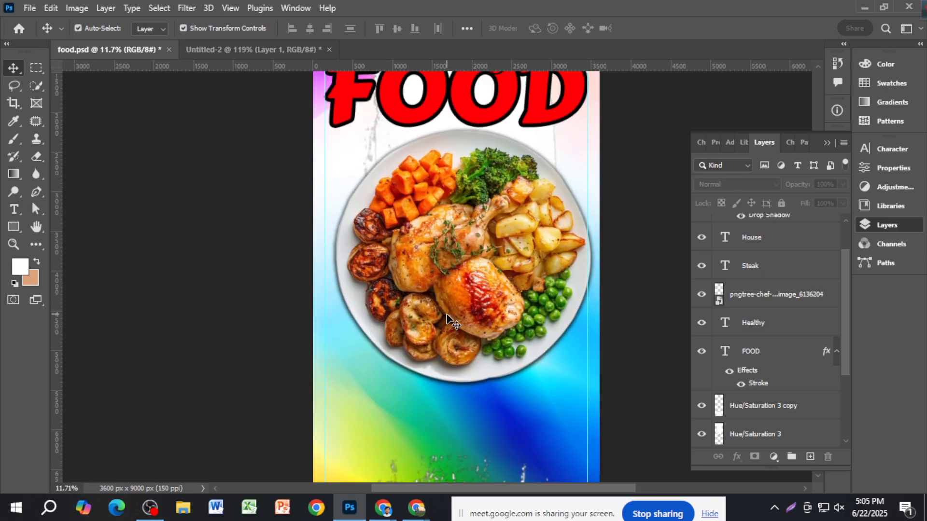
scroll(441, 370, down, 2)
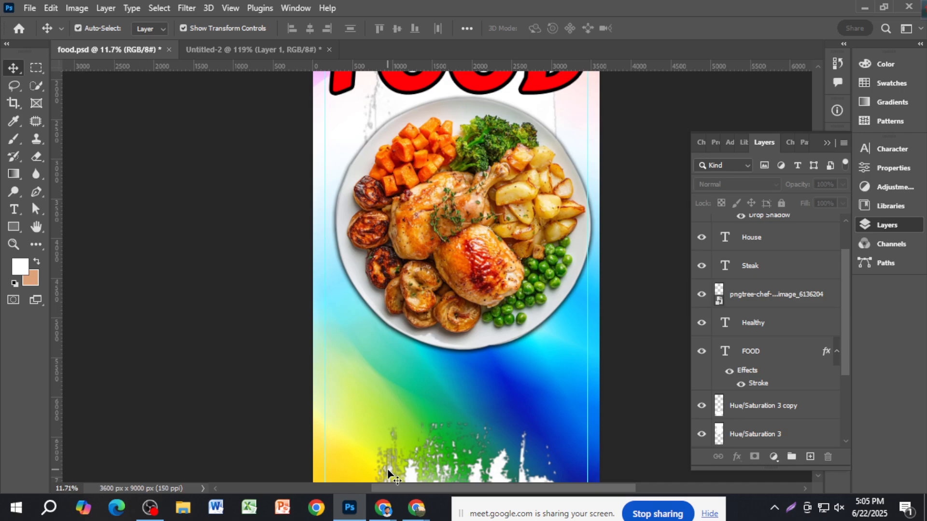
scroll(432, 379, up, 2)
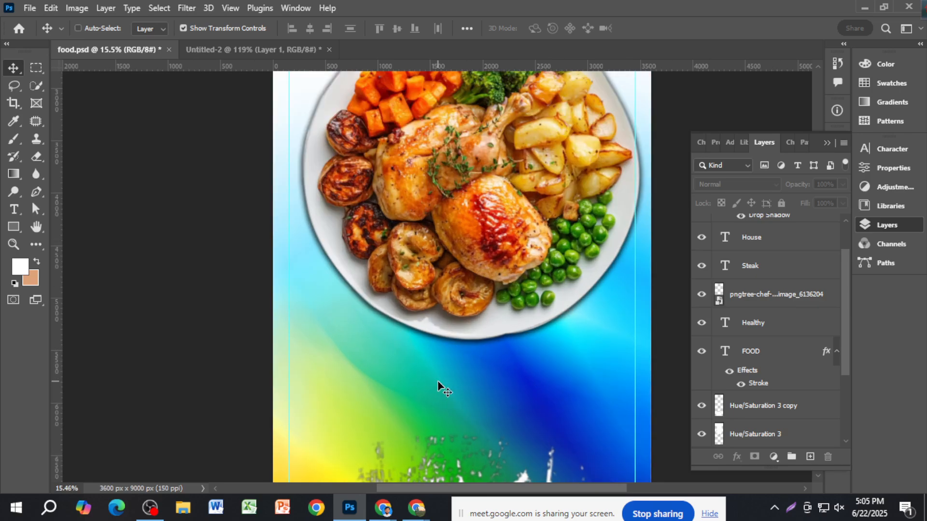
scroll(217, 348, down, 1)
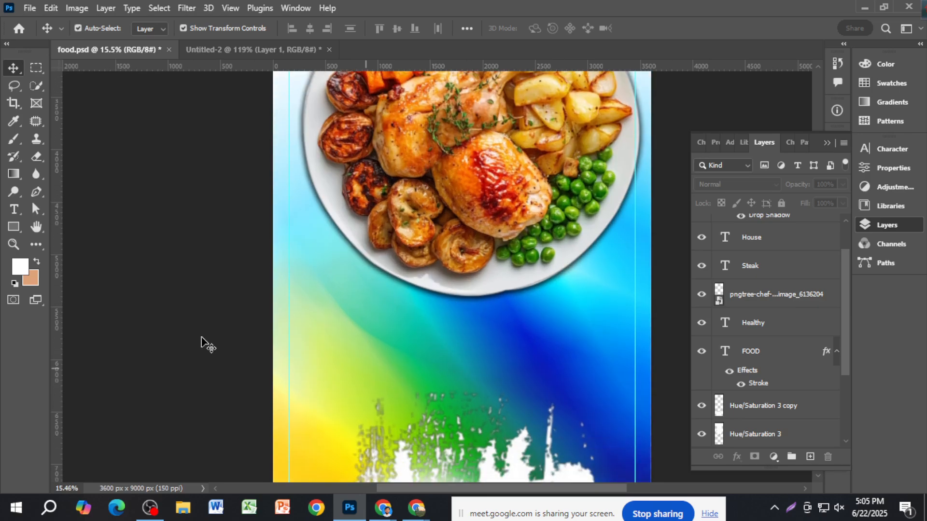
click(22, 229)
Draw a white 782 x 782 px circle with the Ellipse Tool and move it up-left below the plate.
right_click(18, 233)
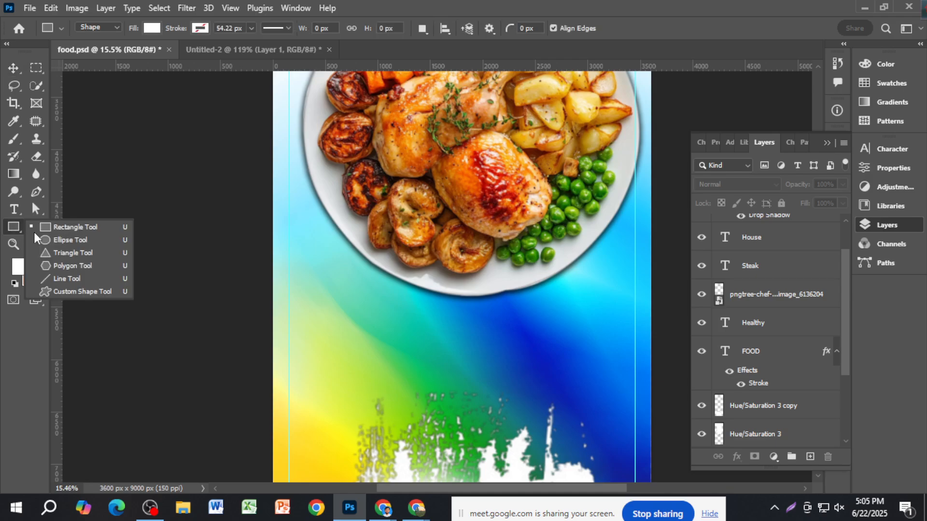
click(61, 239)
drag(347, 333, 429, 414)
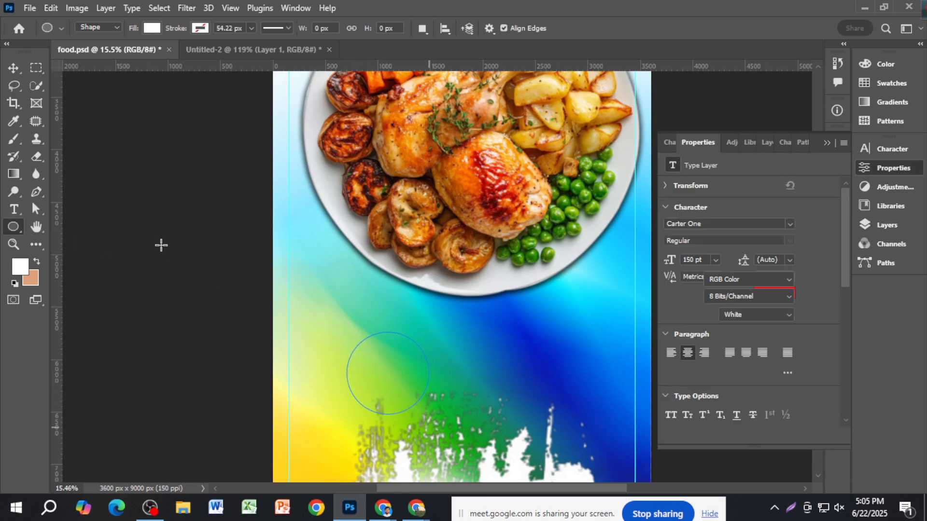
click(14, 68)
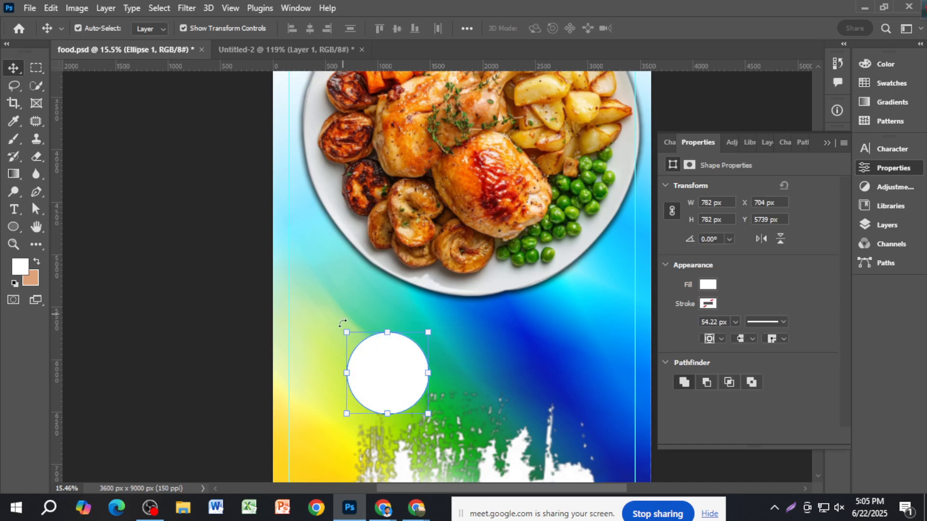
drag(390, 380, 366, 355)
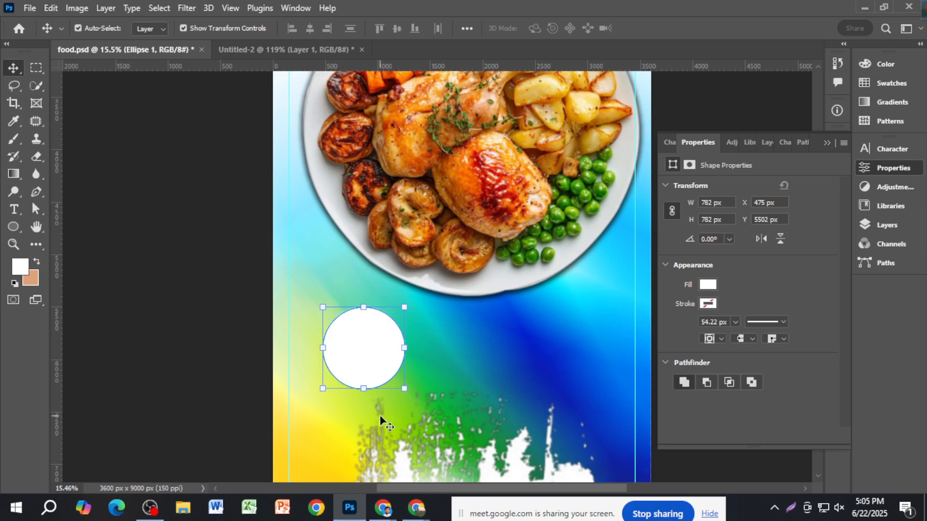
mouse_move(400, 503)
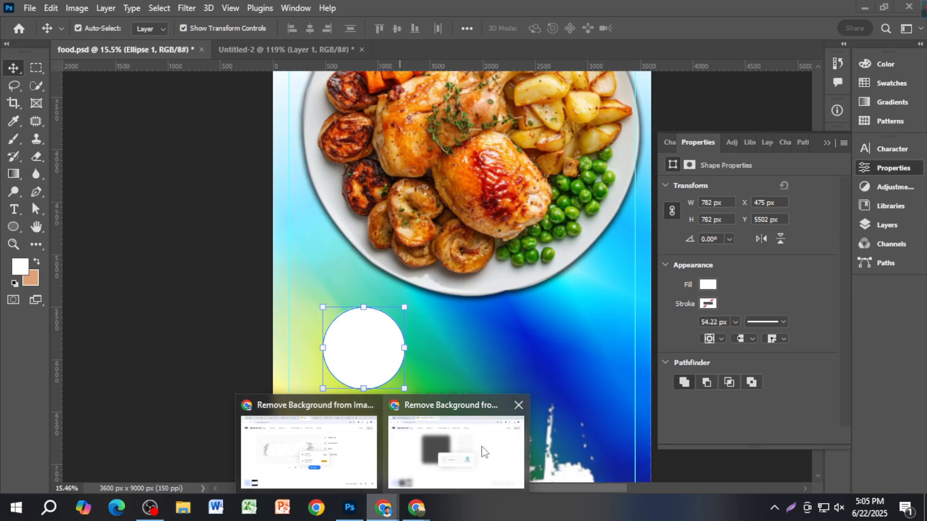
Close the remove.bg captcha window and bring up the remaining remove.bg window.
mouse_move(473, 416)
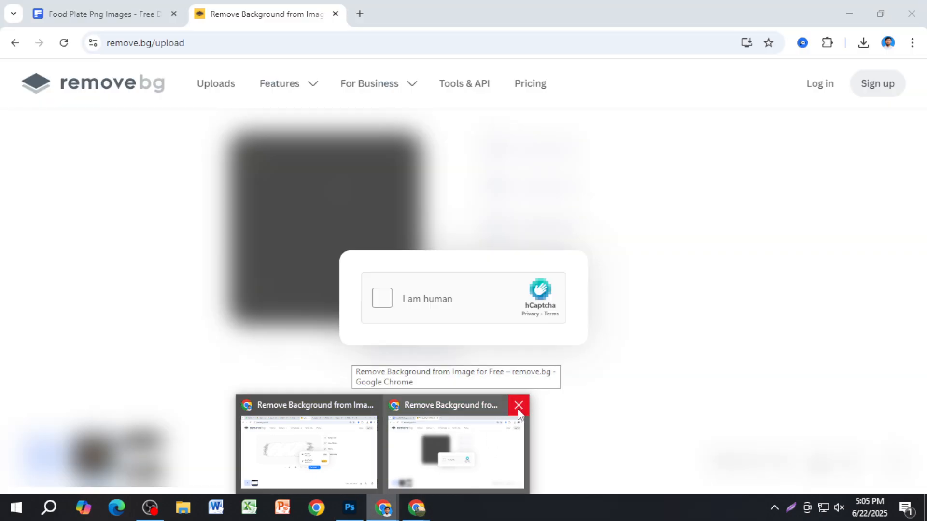
click(517, 406)
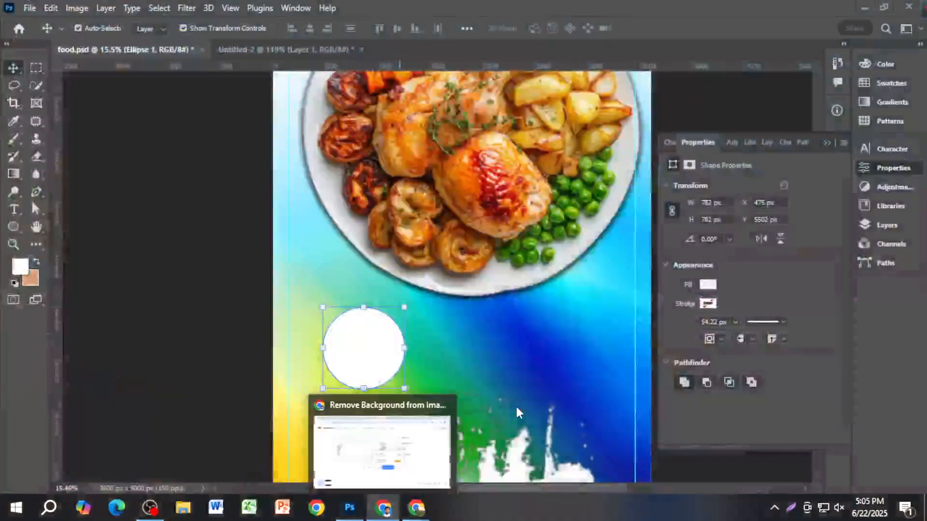
click(396, 453)
Browse the restaurant logo, food plate and pizza plate tabs, ending on the salmon plate image.
click(508, 15)
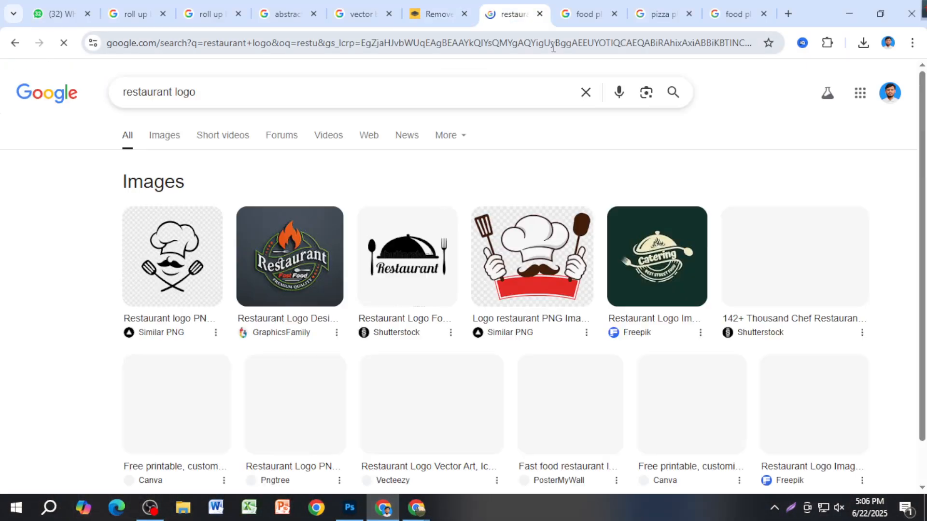
click(584, 14)
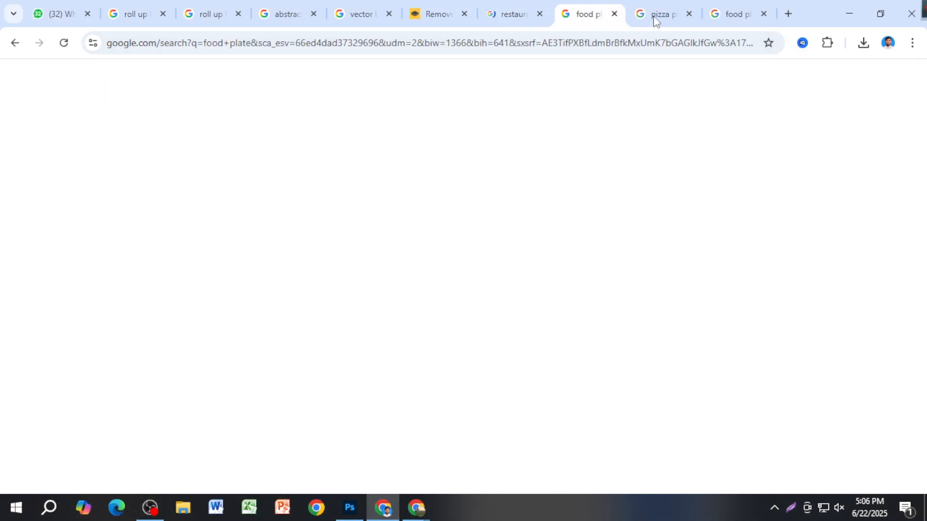
click(733, 16)
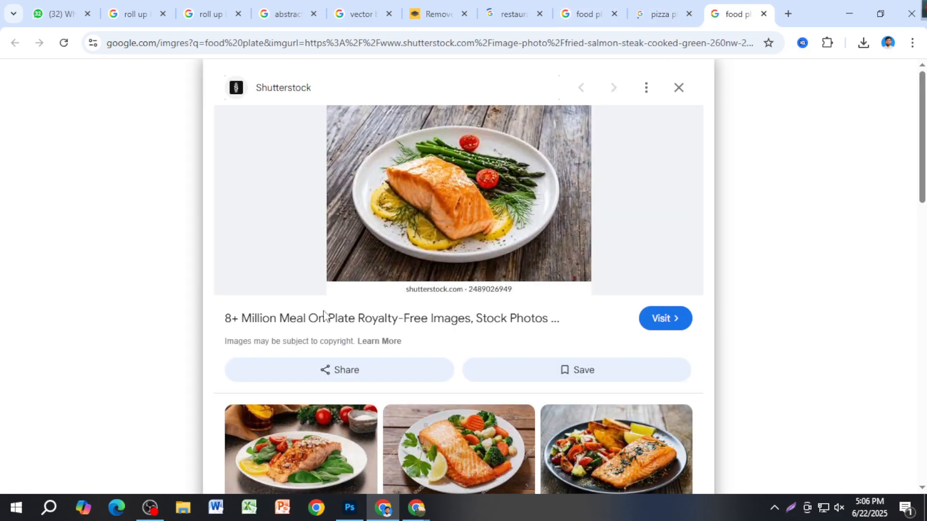
scroll(432, 314, down, 4)
click(658, 15)
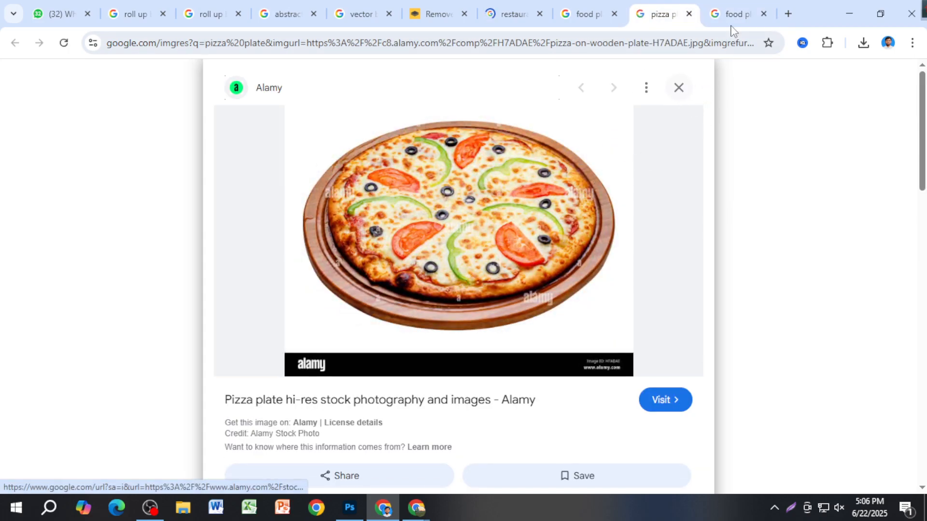
click(731, 16)
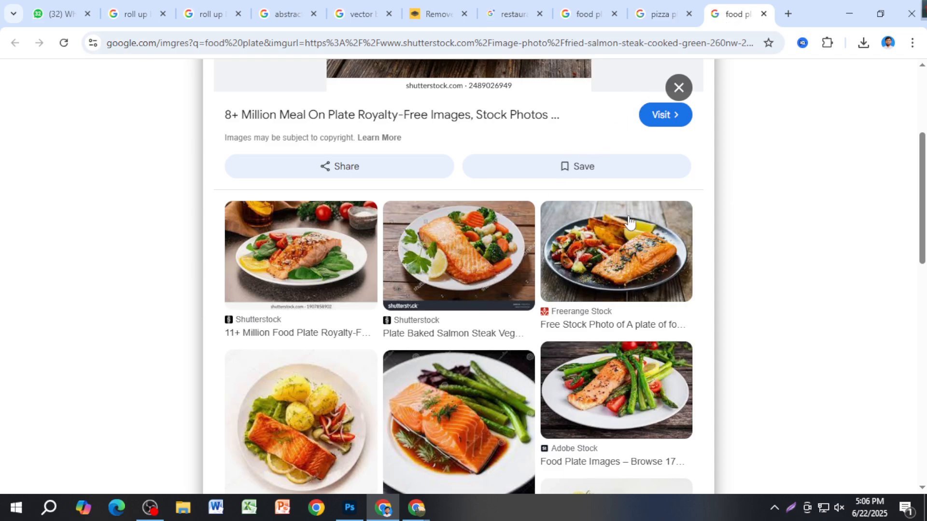
scroll(609, 240, up, 4)
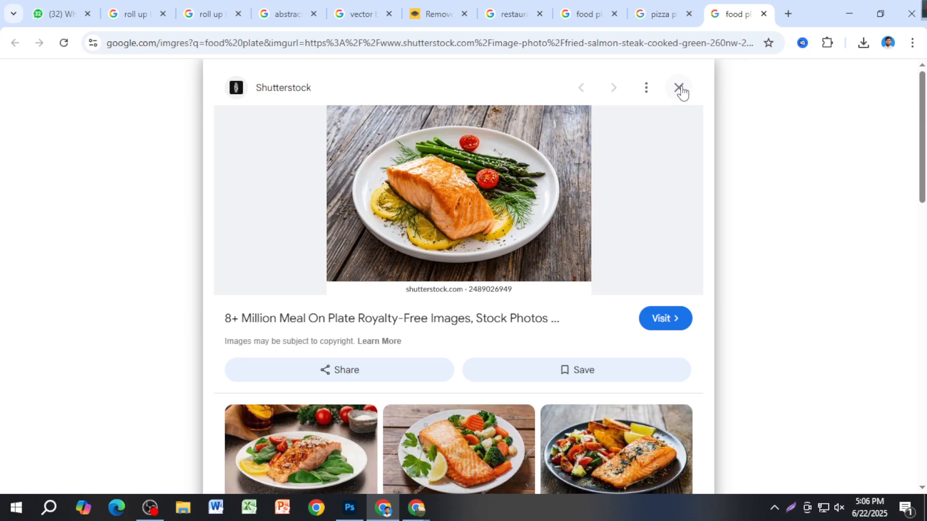
Open 192.168.1.254 in a new browser tab.
click(786, 14)
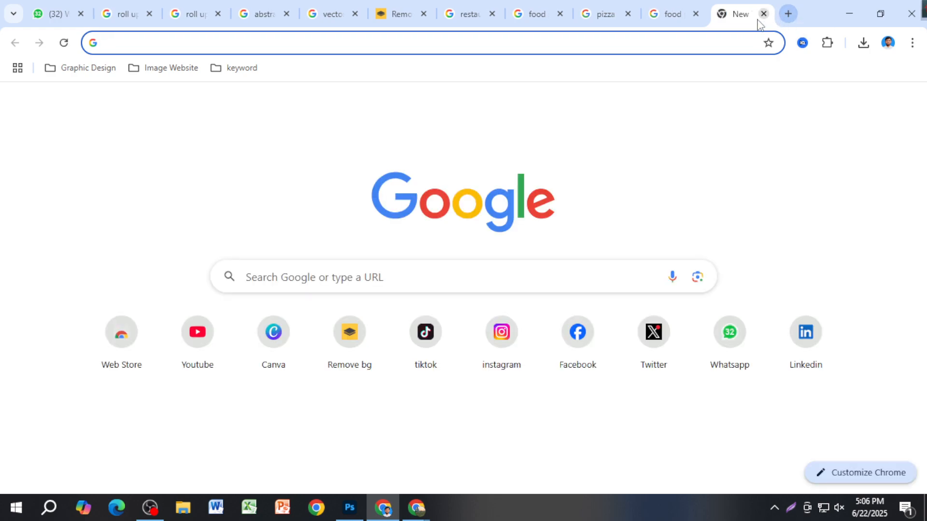
click(719, 40)
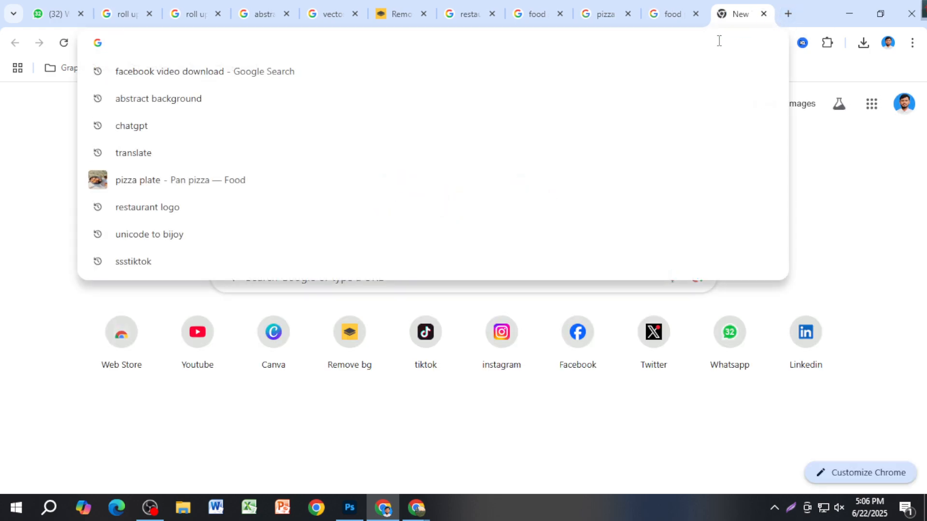
text(192.168.1.254)
key(Return)
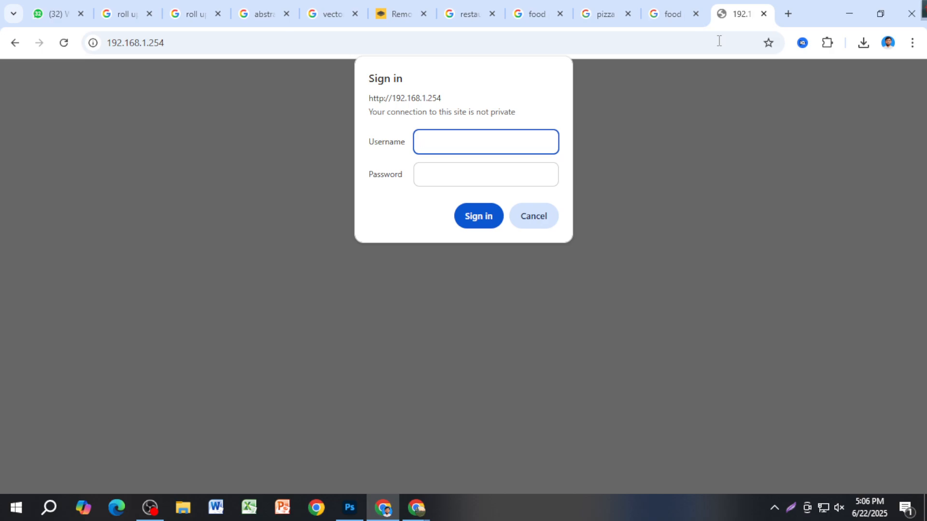
Enter the username and password in the sign-in prompt and submit, then re-enter them.
key(ctrl+a)
click(511, 174)
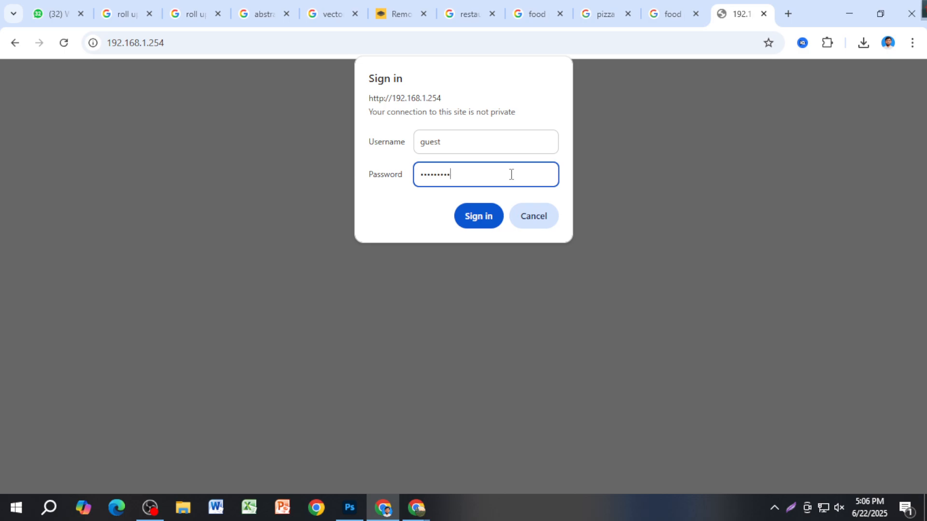
key(Return)
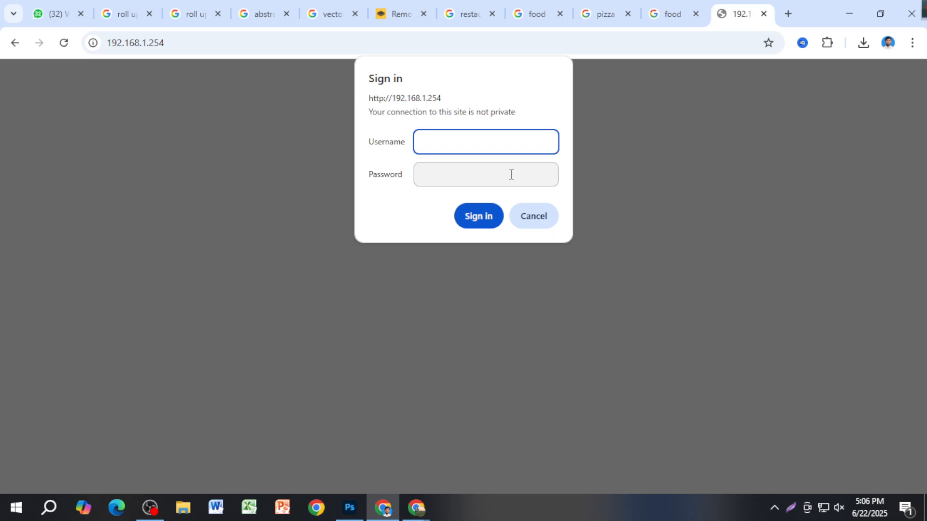
key(ctrl+a)
click(511, 175)
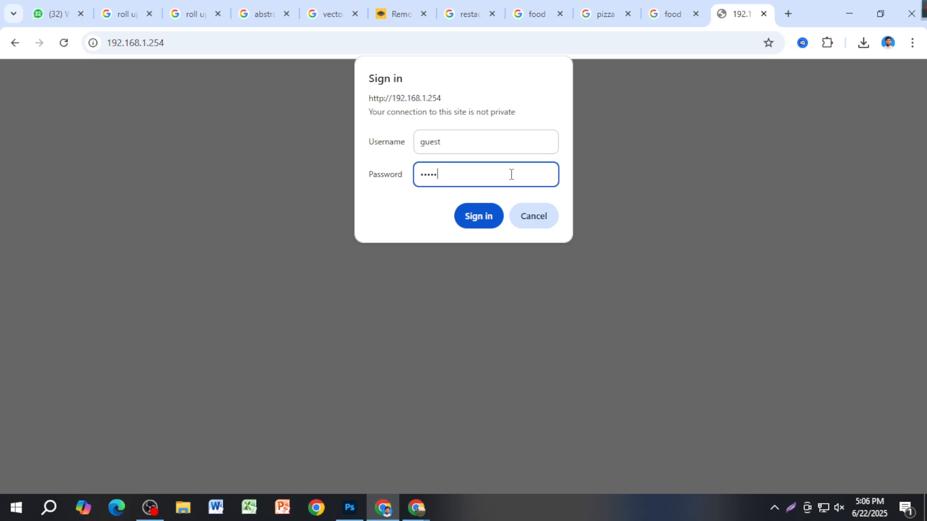
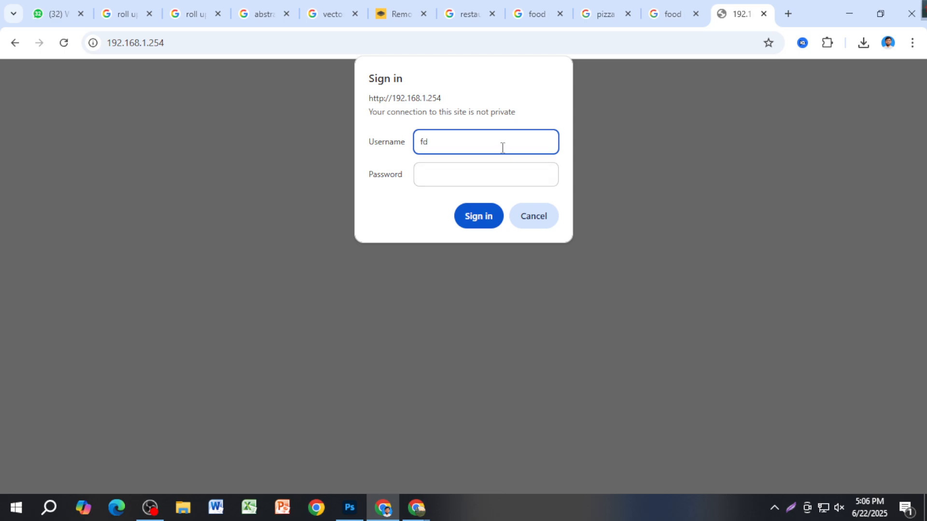
Submit the router sign-in, then cancel the prompt and return to the food image results.
click(484, 172)
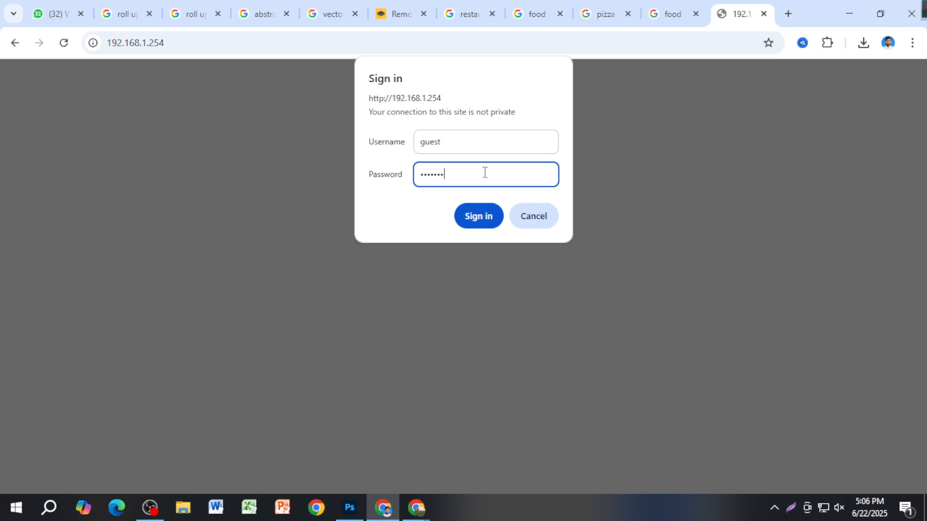
key(Return)
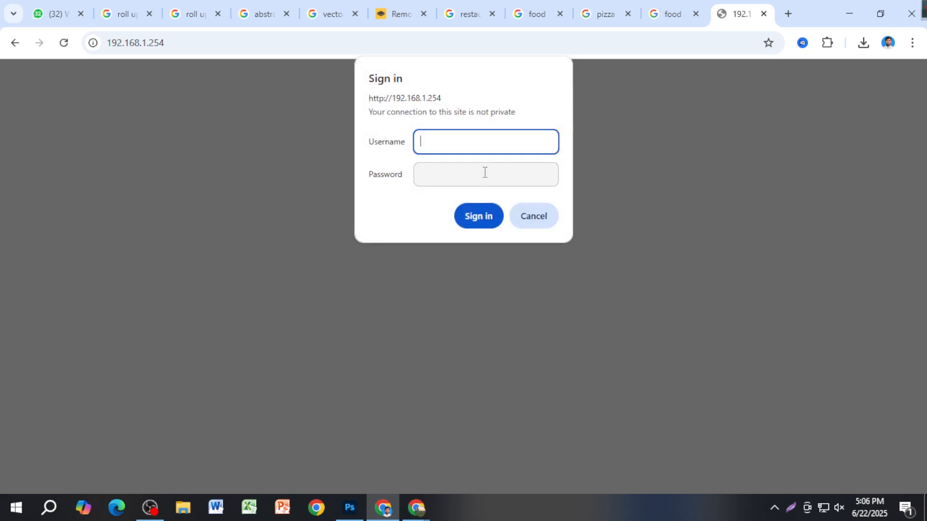
click(513, 208)
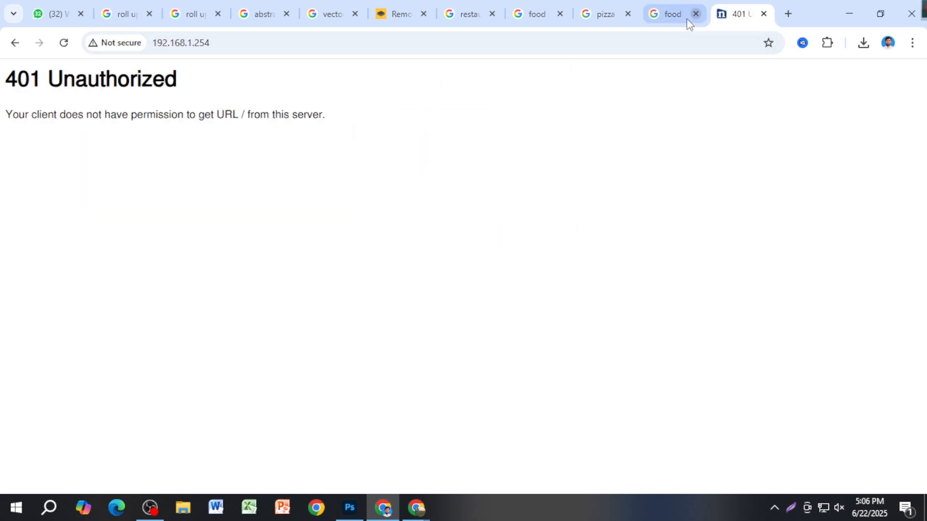
click(685, 15)
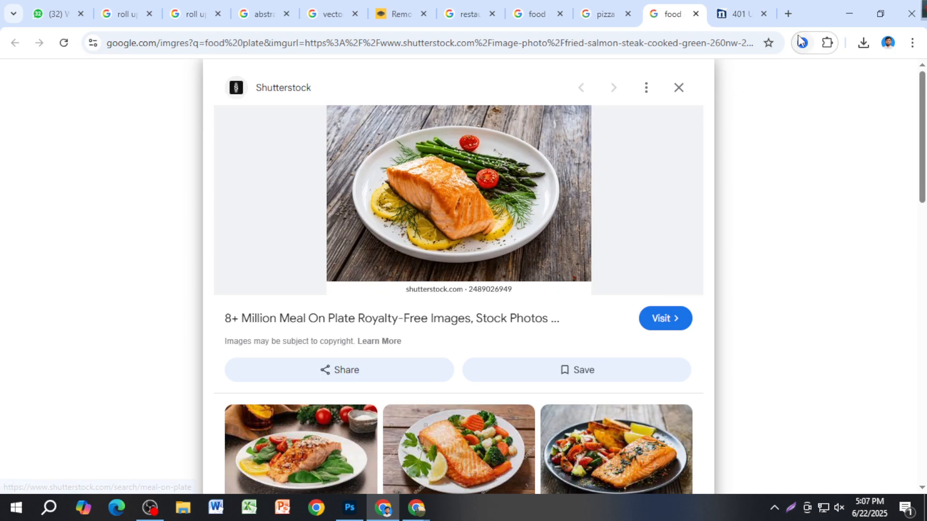
Close the 401 Unauthorized tab and load 192.168.1.254 in a new tab.
click(788, 13)
text(fdown.net)
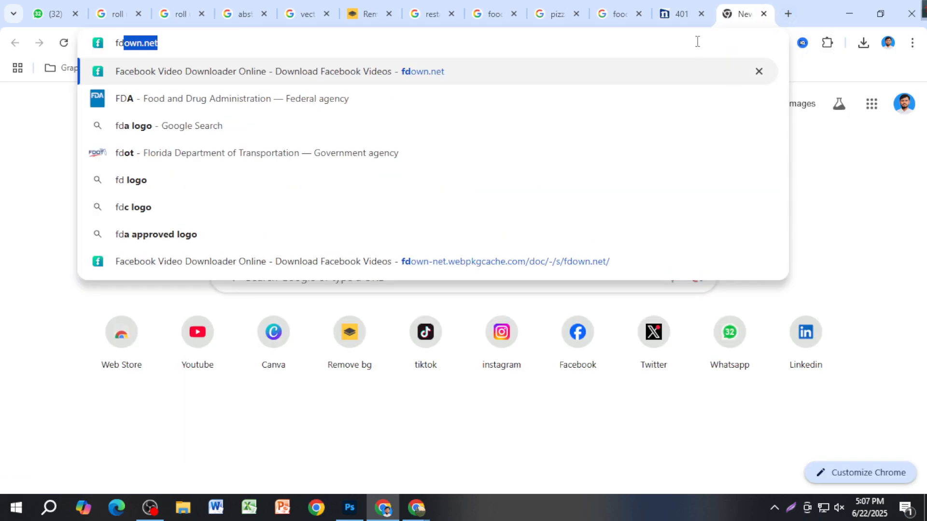
click(684, 22)
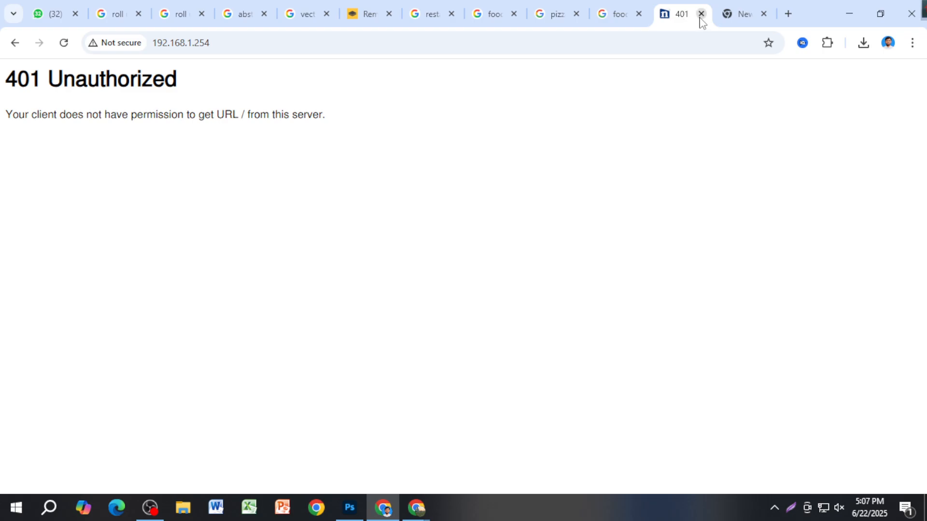
click(700, 19)
click(728, 19)
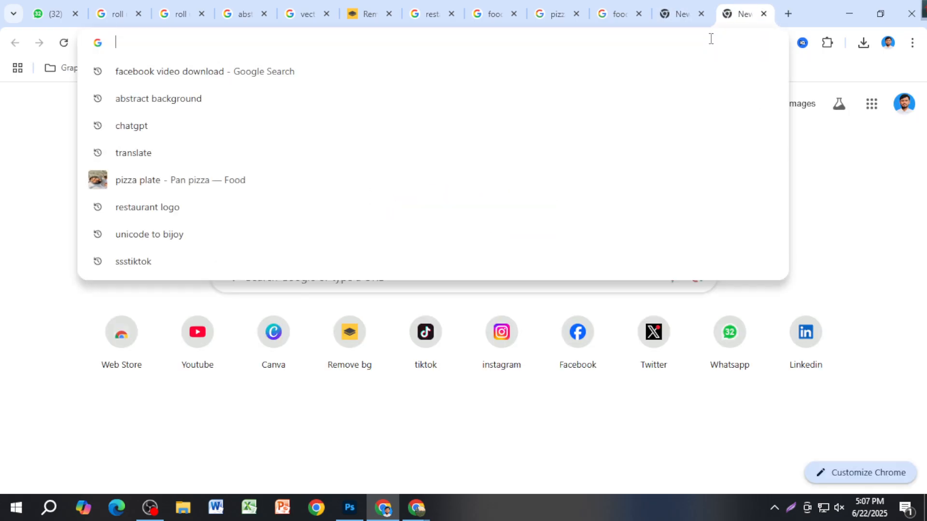
text(192.168.1.254)
key(Return)
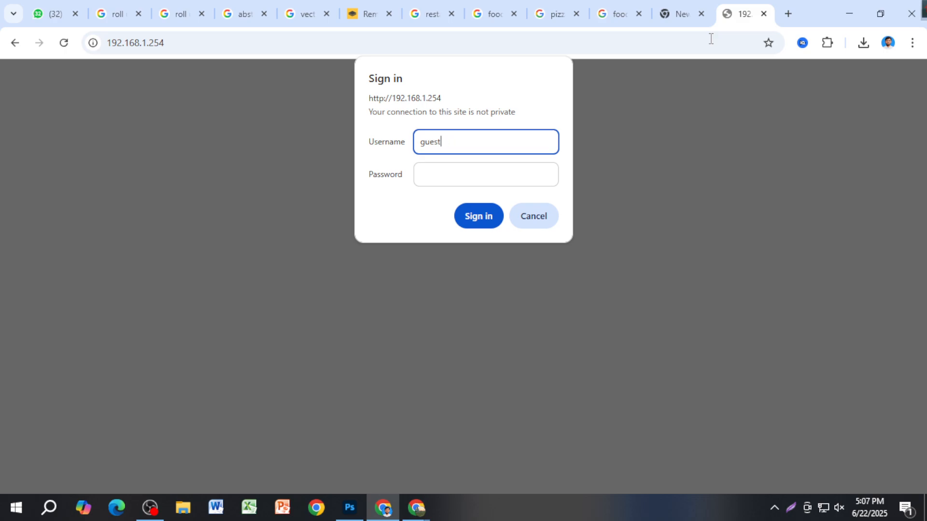
Resubmit the router credentials, then close the extra New Tab and the router sign-in tab.
key(ctrl+a)
click(514, 173)
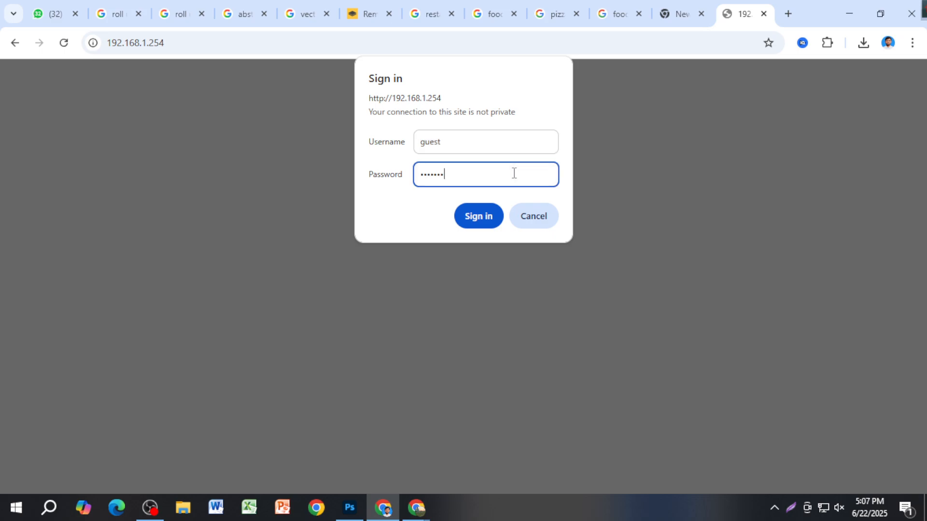
key(Return)
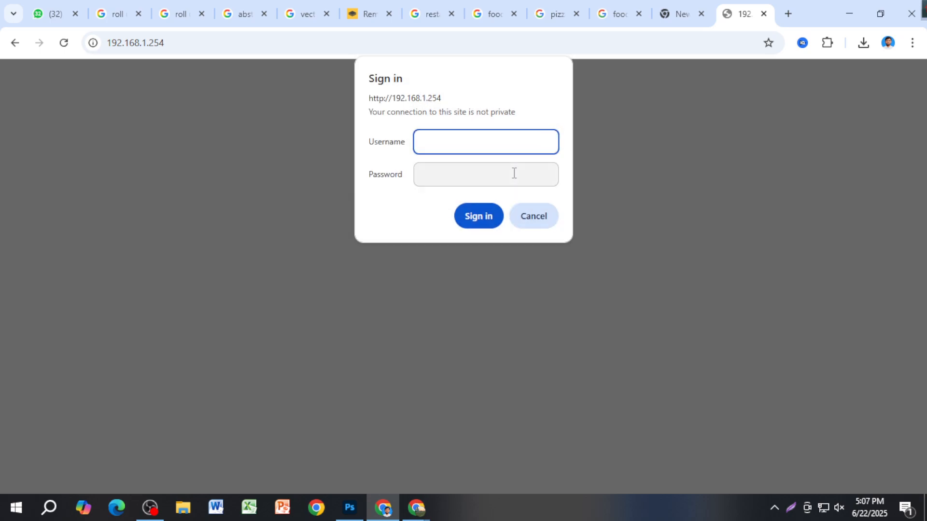
click(703, 17)
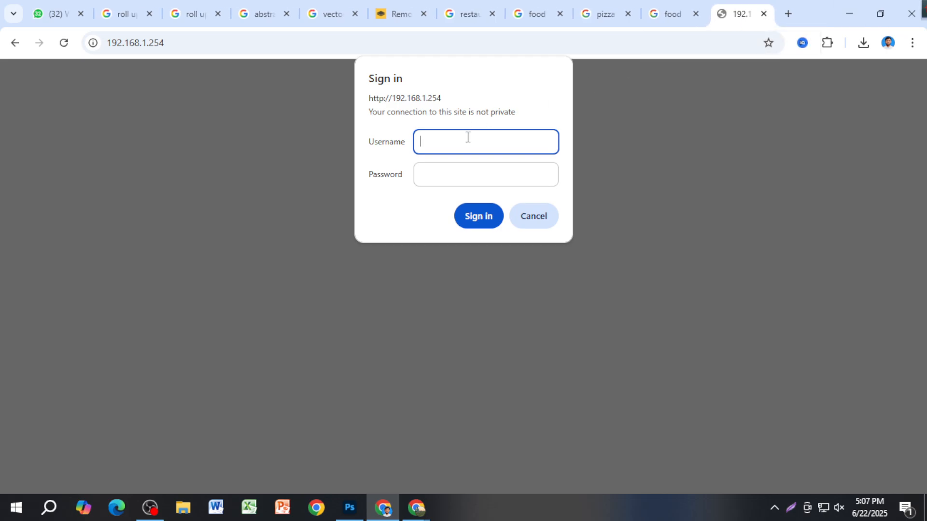
click(764, 14)
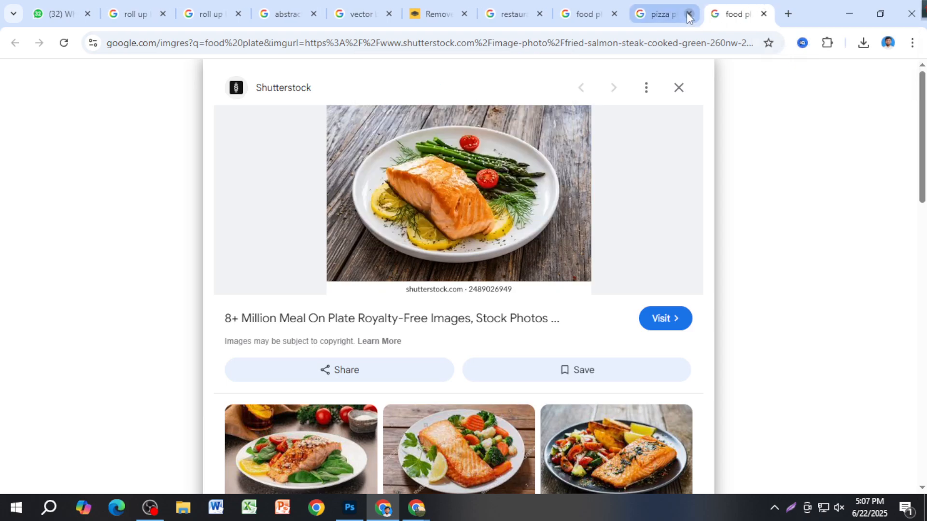
Copy the Freepik roast chicken on a wooden board image from the food plate results.
click(680, 24)
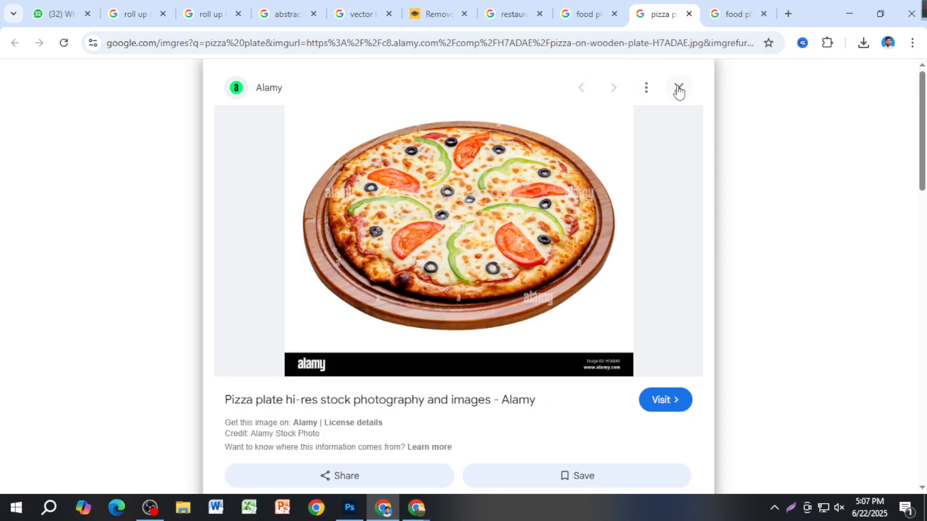
click(598, 15)
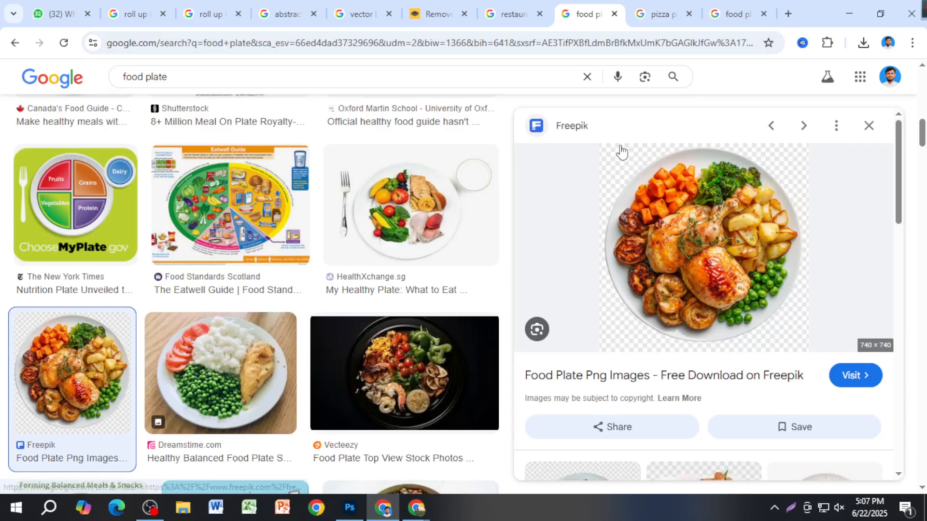
scroll(334, 217, down, 5)
scroll(305, 265, up, 5)
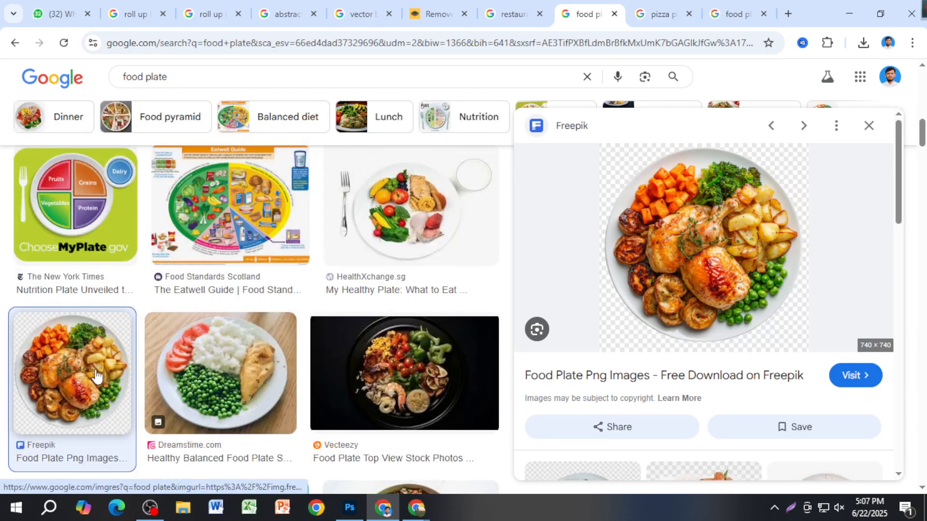
scroll(310, 387, down, 5)
scroll(697, 386, down, 5)
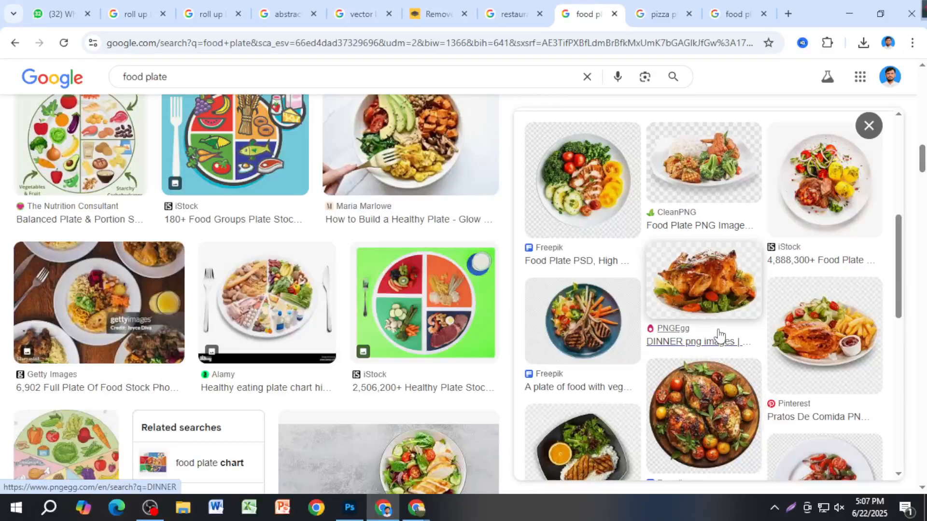
click(713, 387)
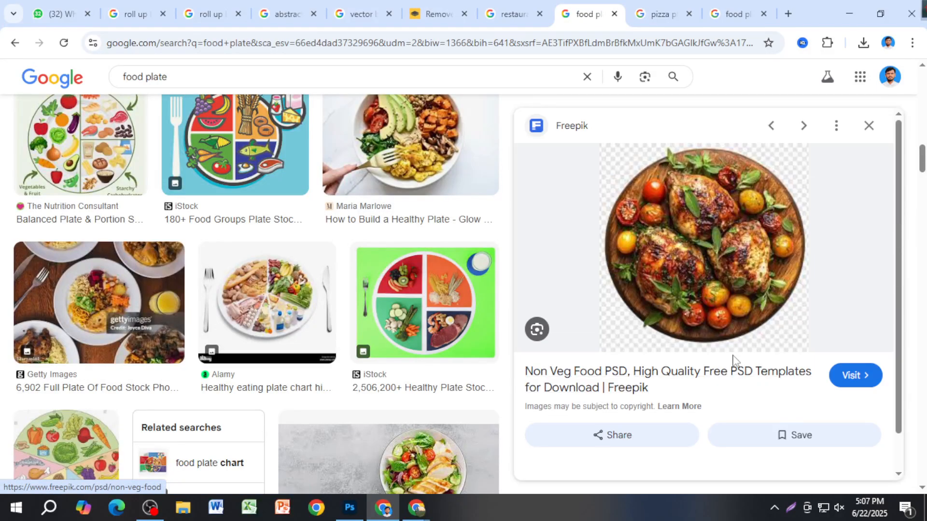
right_click(699, 222)
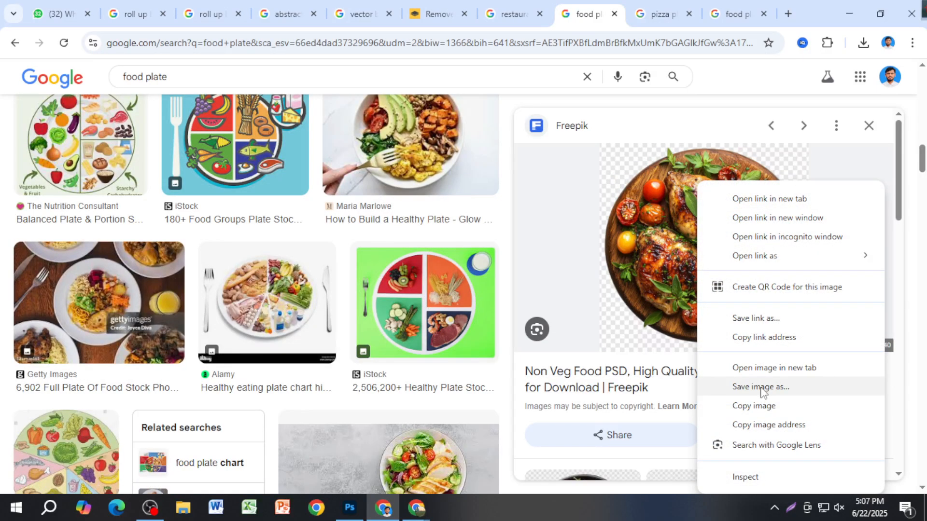
click(738, 406)
Paste the chicken image into food.psd over the white circle, then delete it and return to Chrome.
click(350, 508)
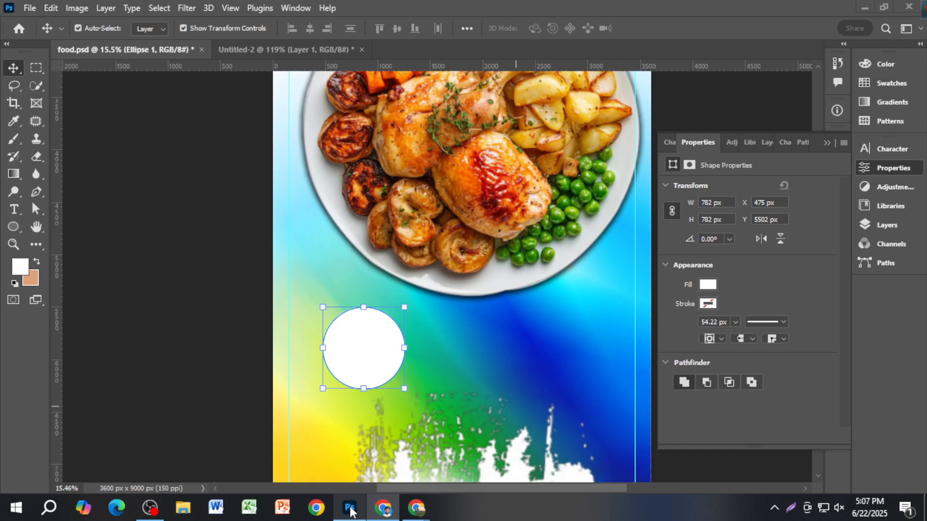
key(ctrl+v)
drag(464, 300, 371, 370)
scroll(370, 372, up, 3)
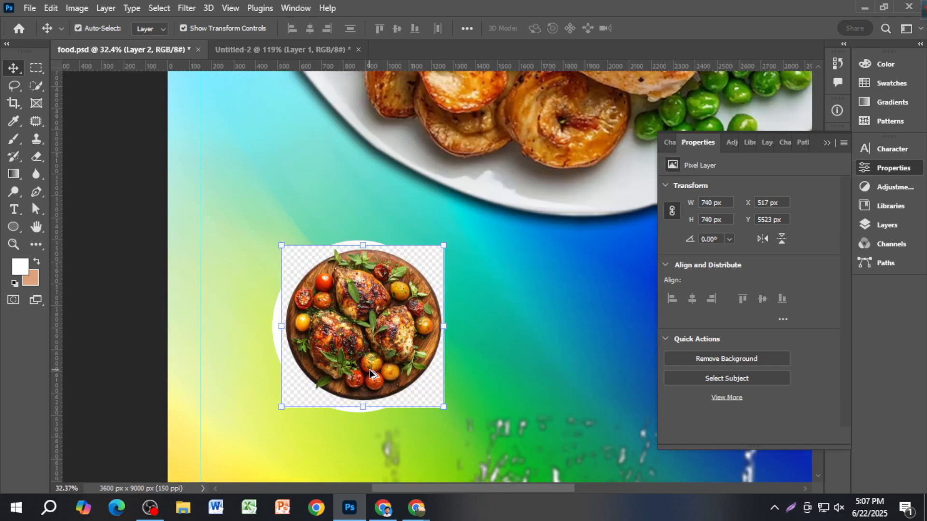
scroll(371, 370, left, 1)
scroll(375, 371, up, 4)
scroll(377, 367, down, 2)
scroll(377, 369, down, 1)
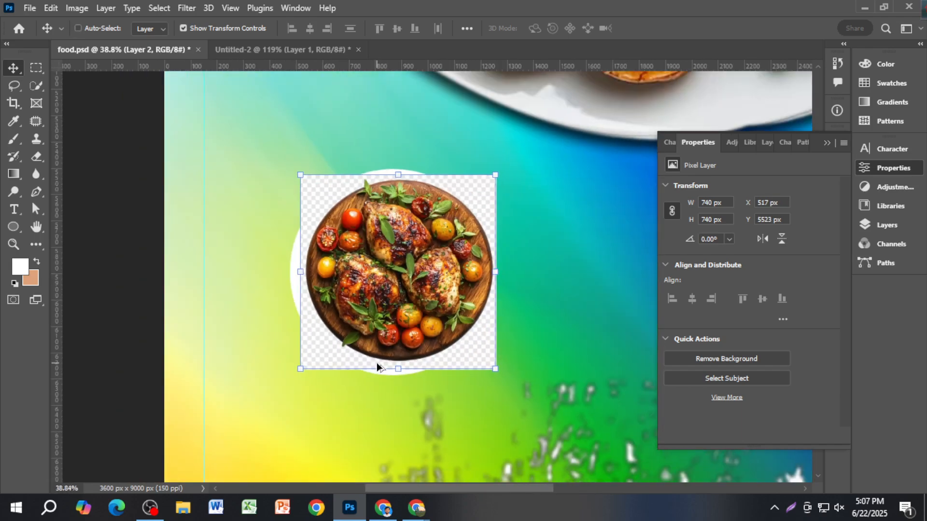
key(Delete)
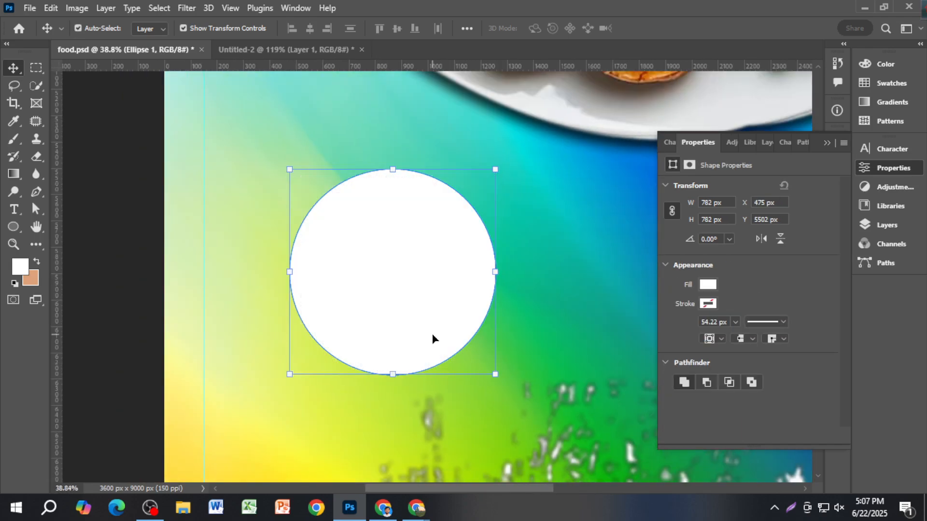
key(alt+Tab)
right_click(704, 225)
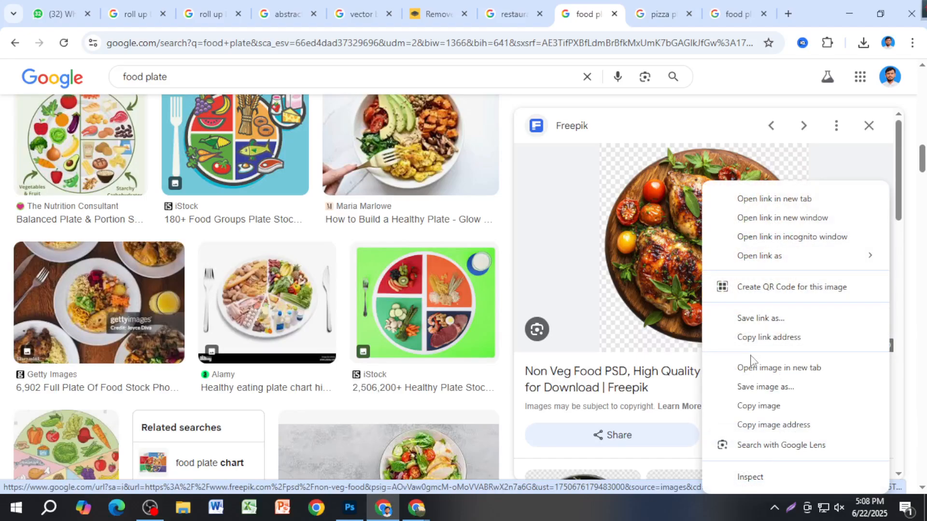
Copy the chicken board image and paste it into remove.bg for background removal.
click(751, 406)
click(447, 19)
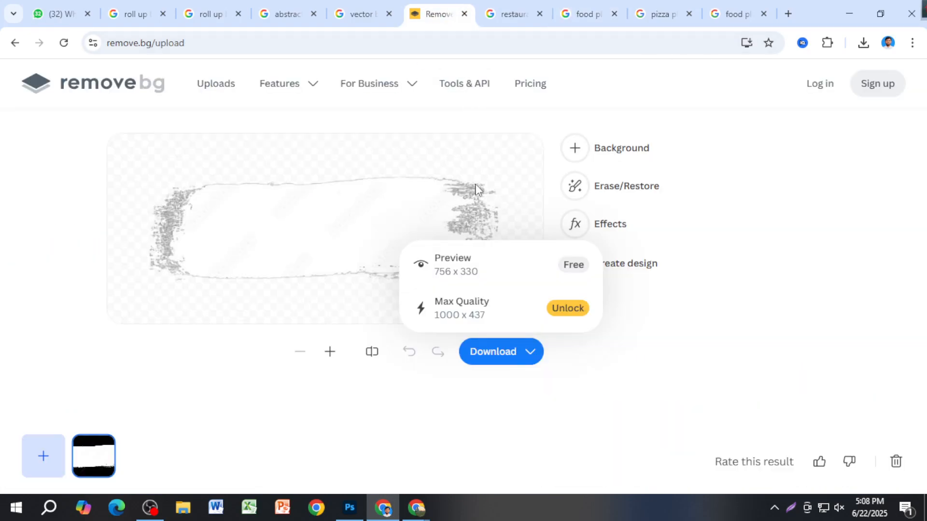
key(ctrl+v)
Close the roll up, abstract, vector, pizza plate and duplicate food plate tabs.
click(166, 13)
click(166, 14)
click(166, 13)
click(166, 14)
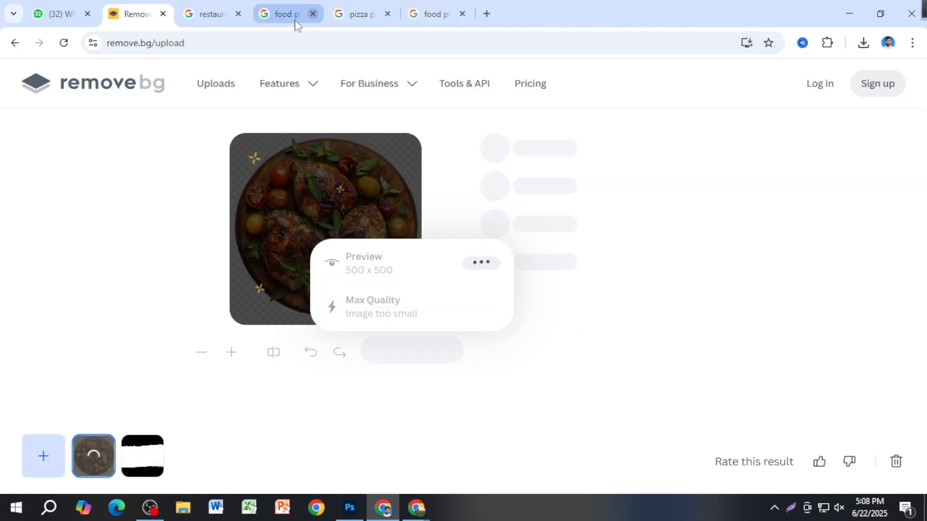
click(357, 12)
click(388, 14)
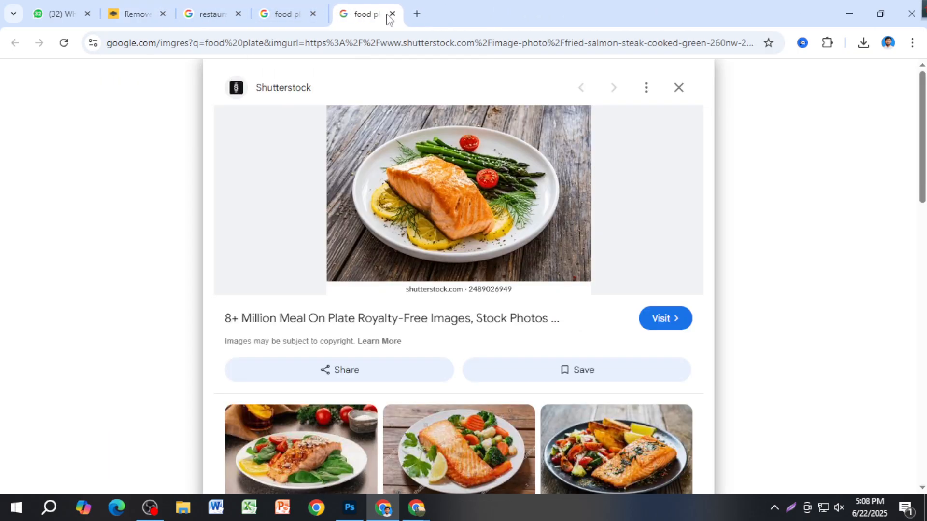
click(388, 13)
click(158, 14)
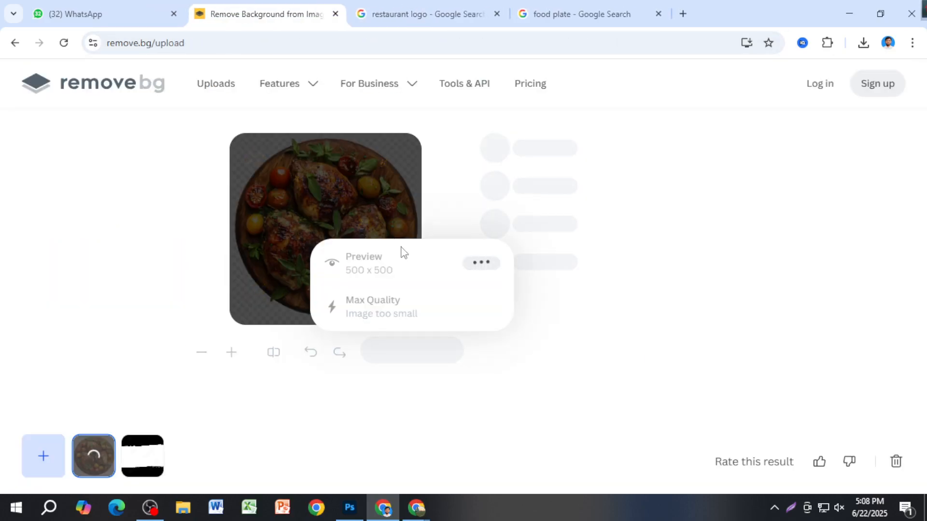
Sign in to the Netis router and refresh the 2.4G wireless client list.
click(682, 14)
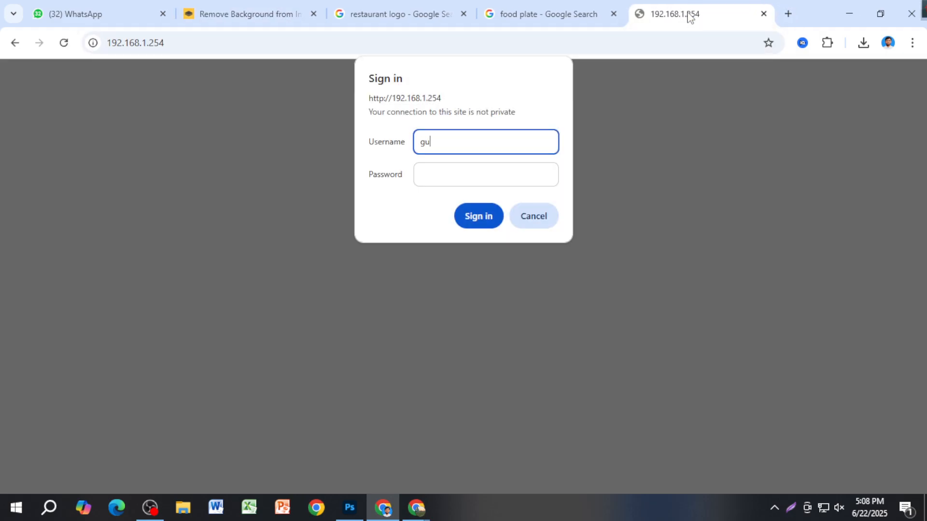
key(Tab)
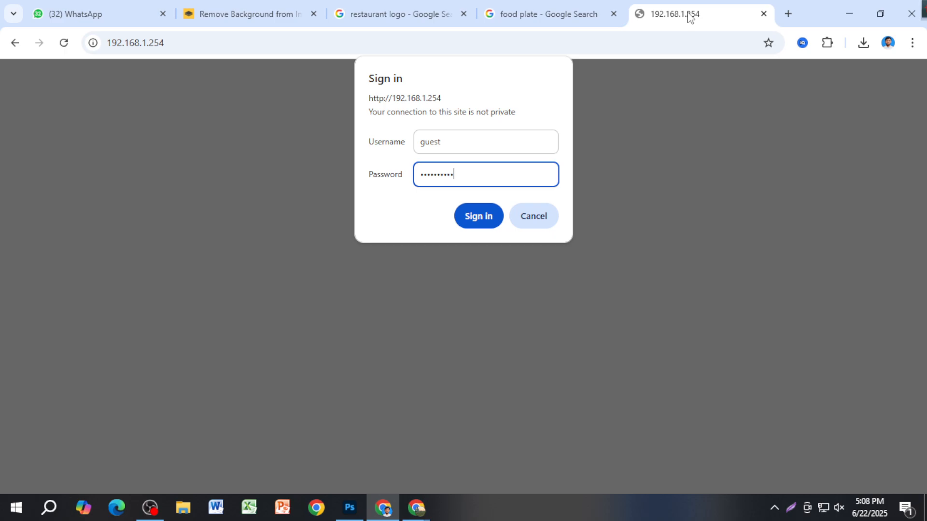
key(Return)
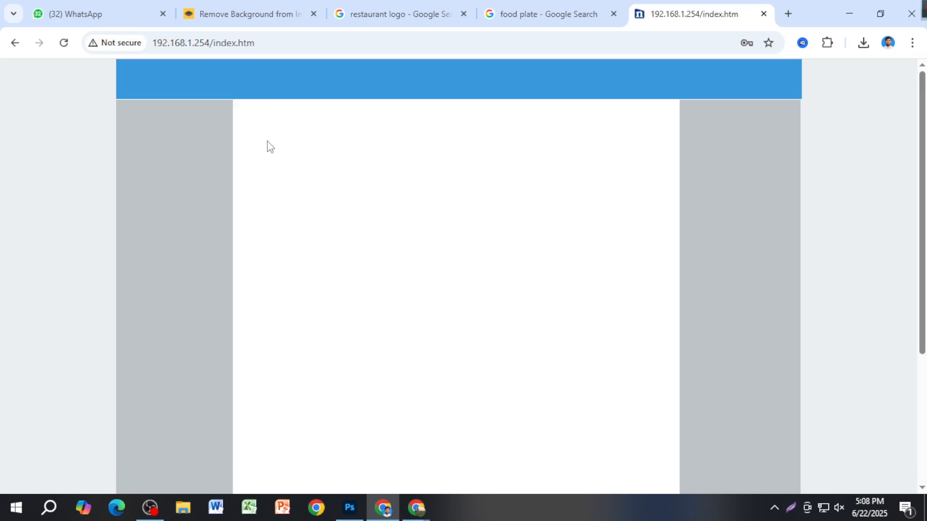
click(170, 187)
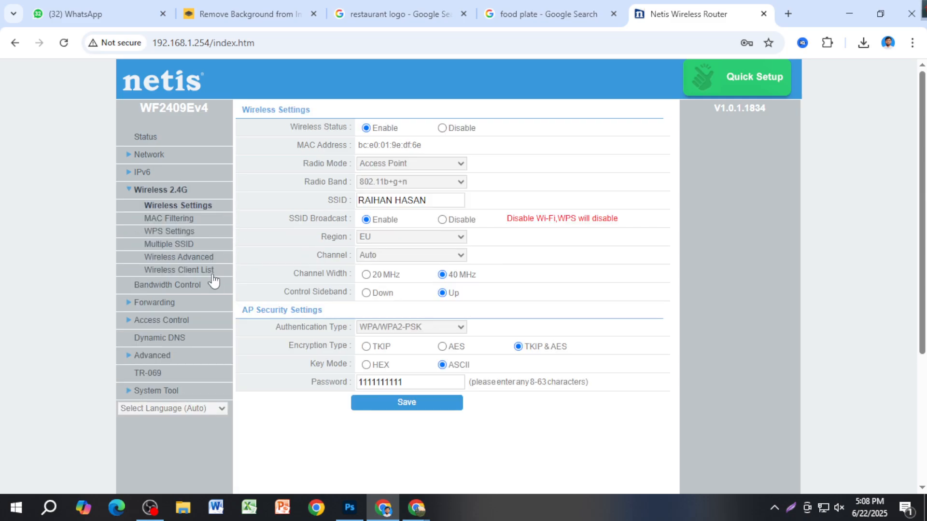
click(226, 274)
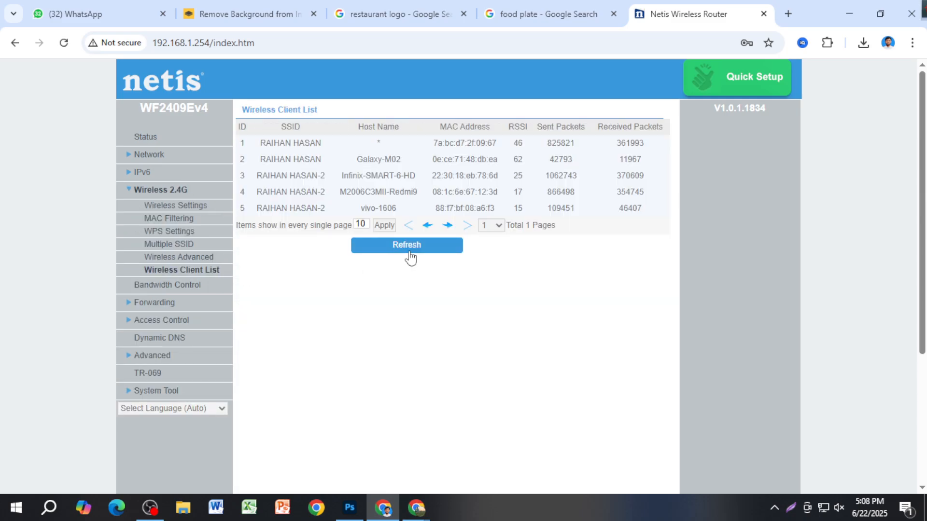
click(410, 254)
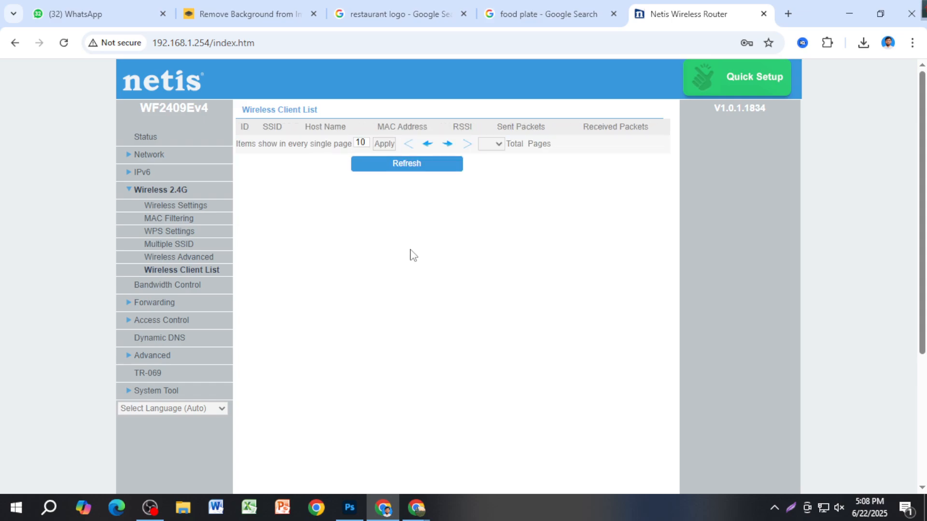
Disable the secondary network under Multiple SSID and save the setting.
click(208, 245)
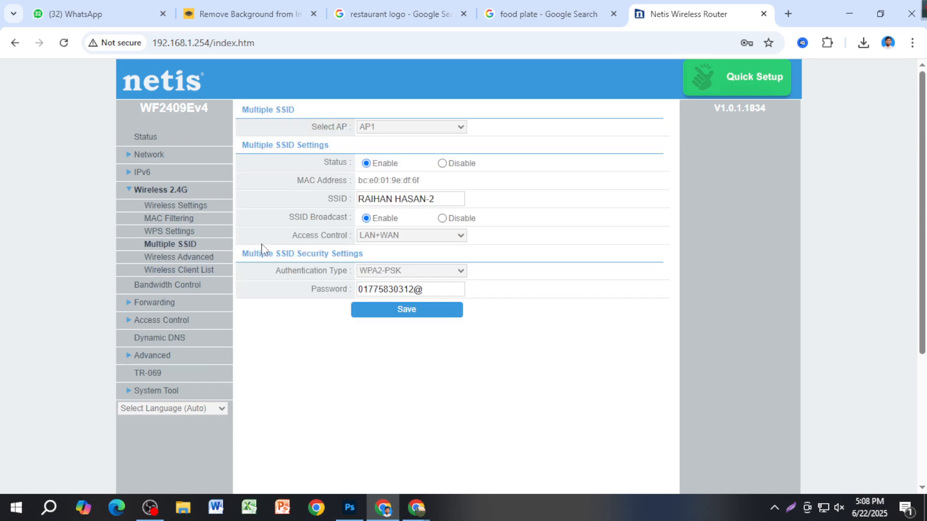
click(442, 163)
click(434, 310)
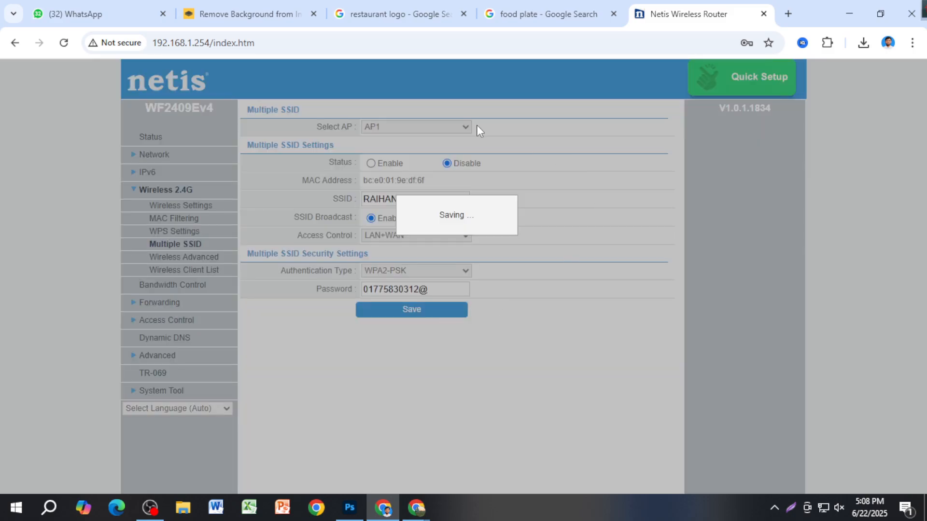
click(372, 17)
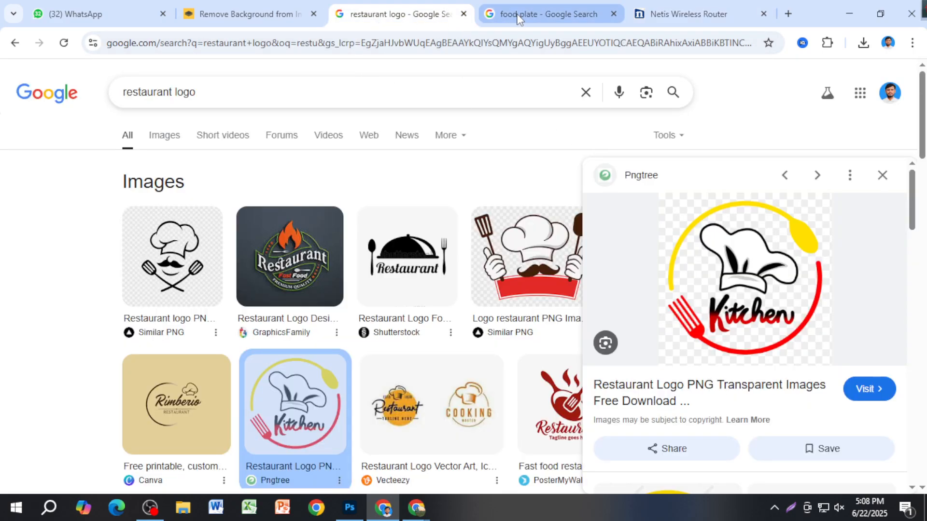
Go back to the remove.bg chicken cut-out and show Chrome's recent downloads.
click(531, 14)
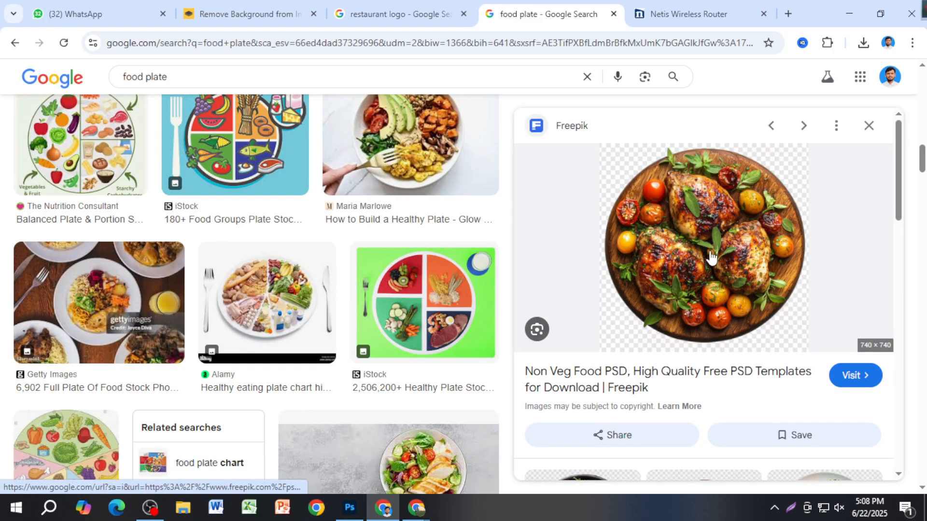
click(261, 11)
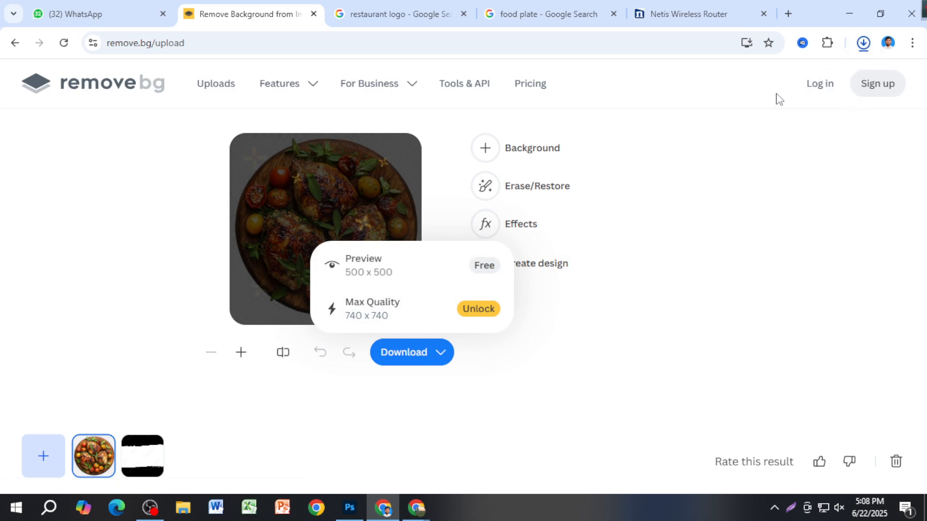
click(863, 42)
Place the downloaded chicken cut-out PNG into food.psd and shift it left.
drag(810, 75, 413, 309)
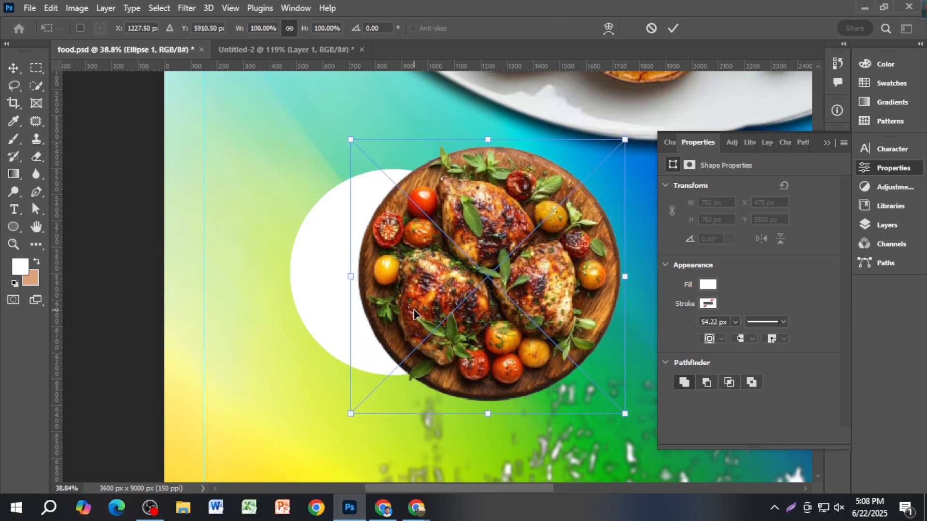
key(Return)
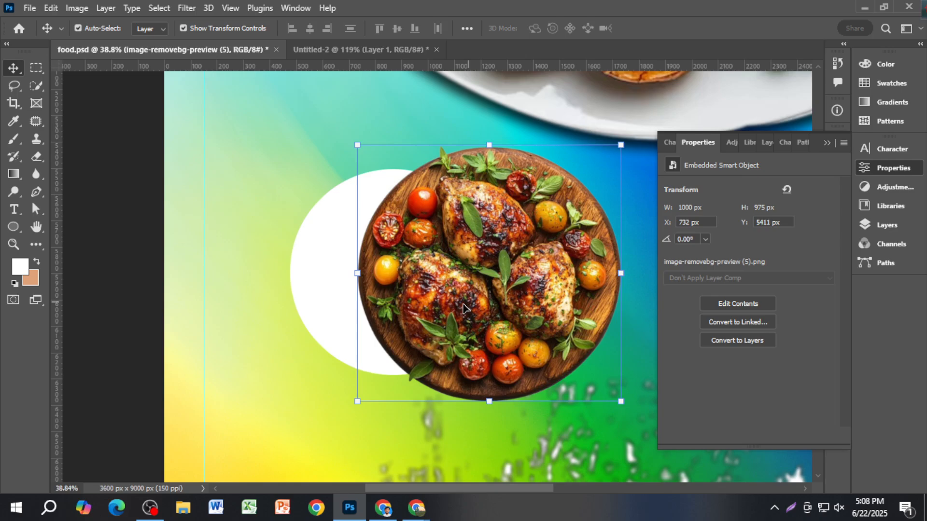
scroll(462, 307, down, 2)
drag(487, 307, 437, 309)
scroll(437, 309, up, 1)
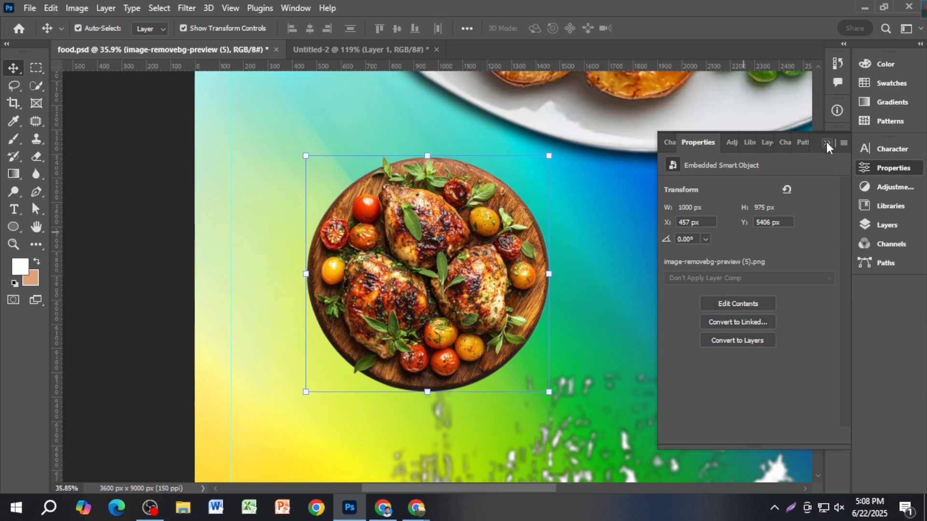
click(826, 143)
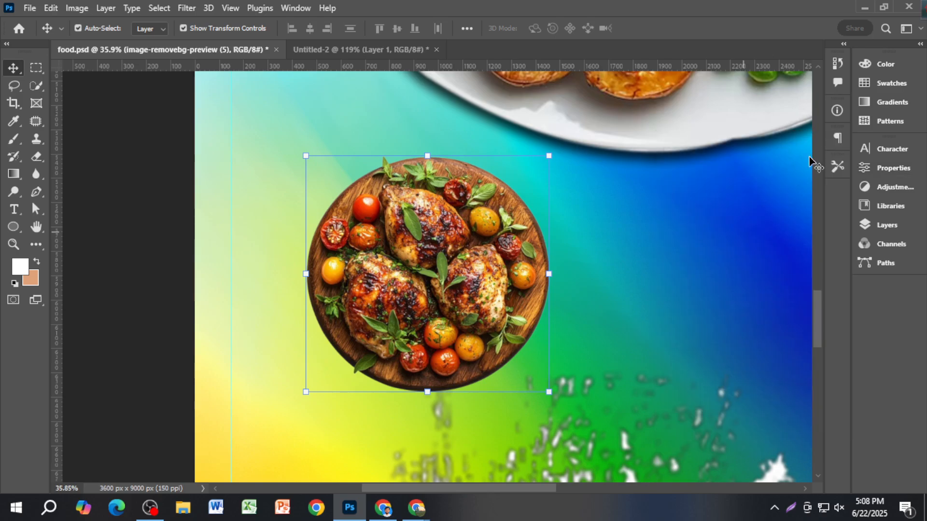
click(305, 155)
key(Escape)
click(312, 164)
click(673, 34)
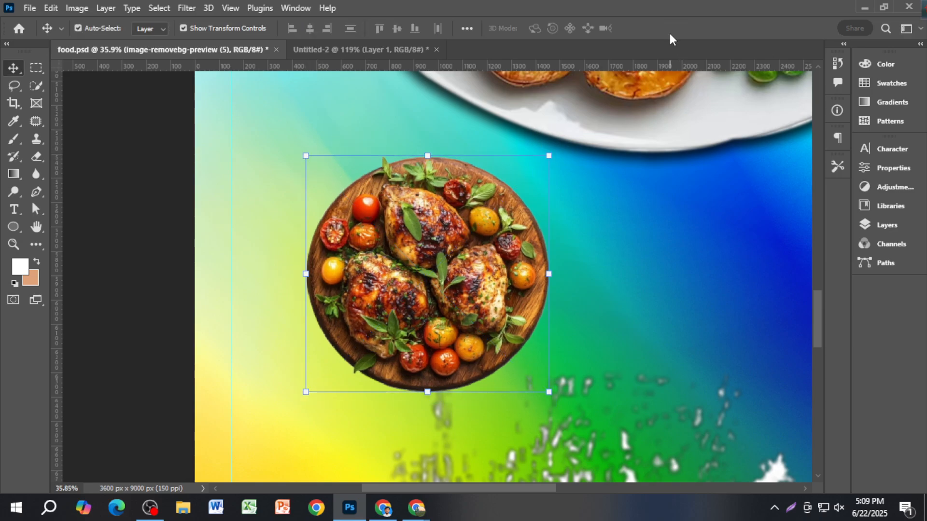
Shrink the chicken cut-out, move it over the white circle and clip it to Ellipse 1.
key(F7)
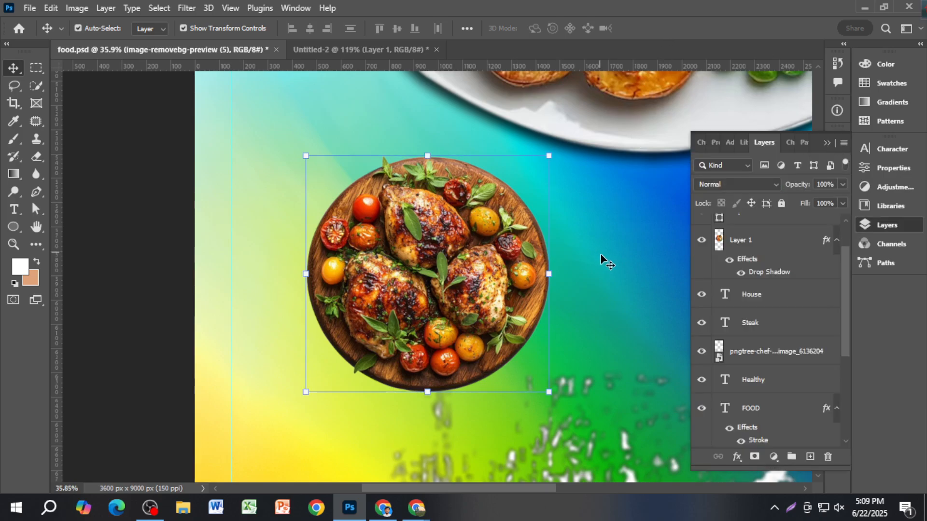
scroll(758, 294, up, 2)
mouse_move(307, 158)
mouse_down()
mouse_move(319, 172)
mouse_move(304, 152)
mouse_move(305, 161)
mouse_up()
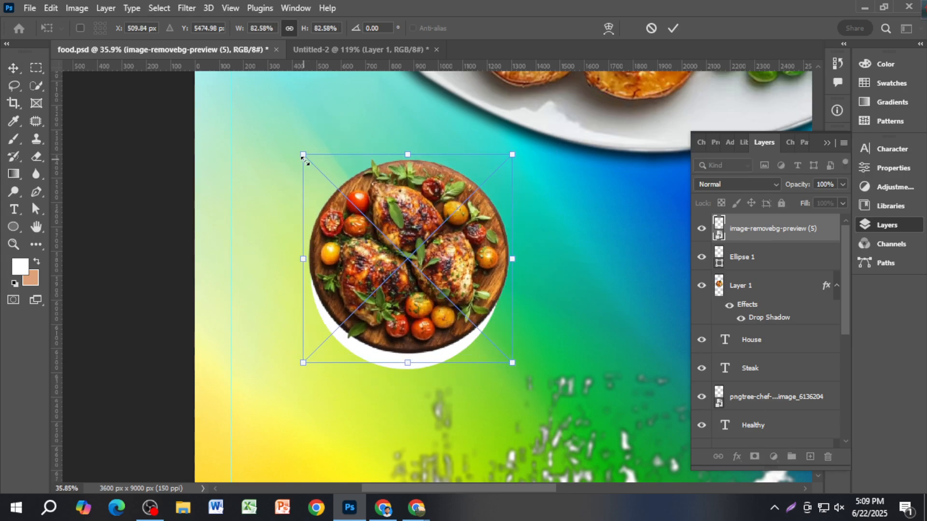
key(Return)
drag(441, 240, 439, 255)
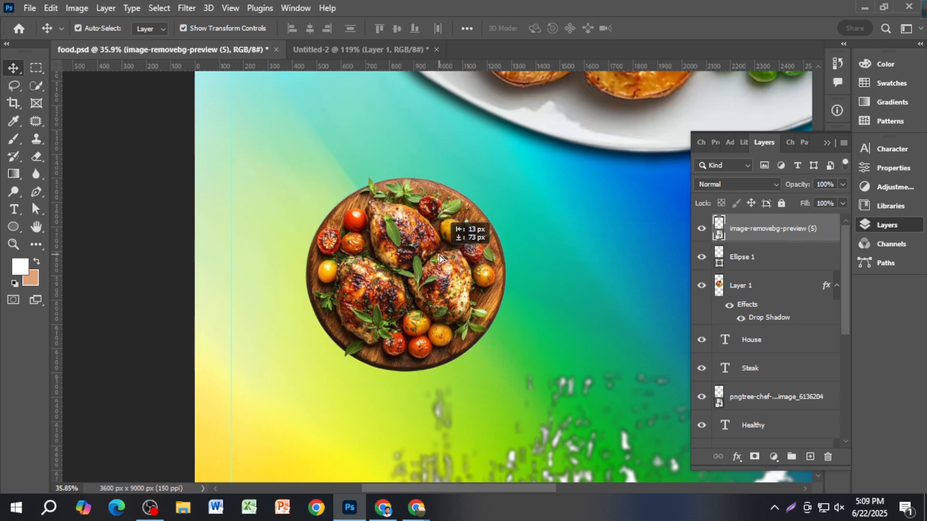
right_click(767, 234)
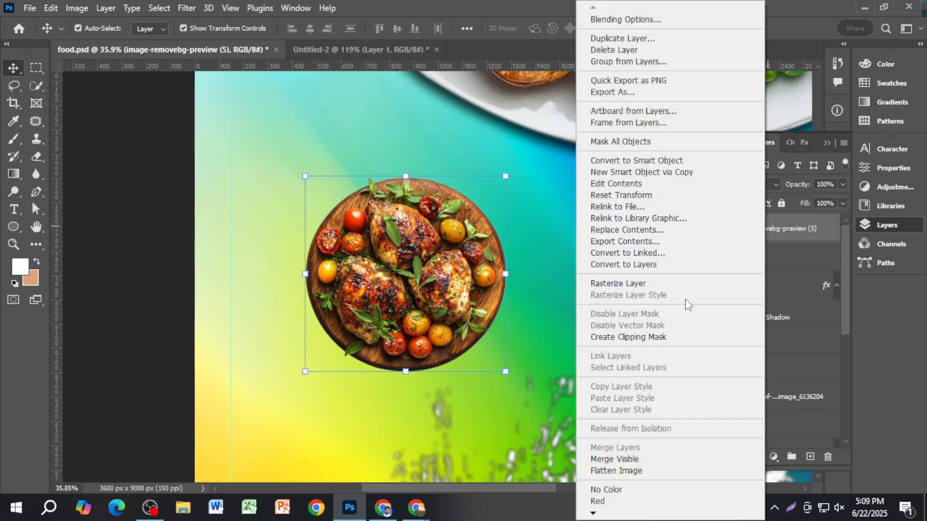
click(671, 337)
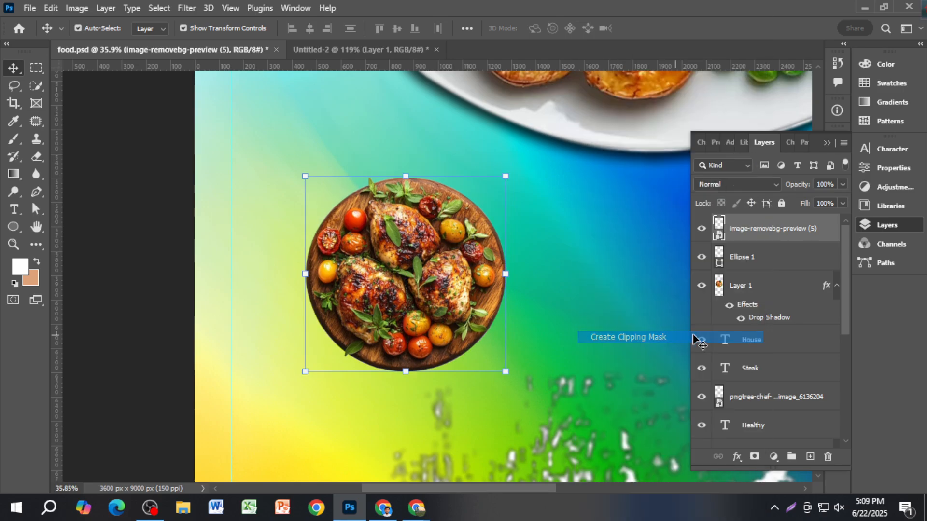
click(748, 260)
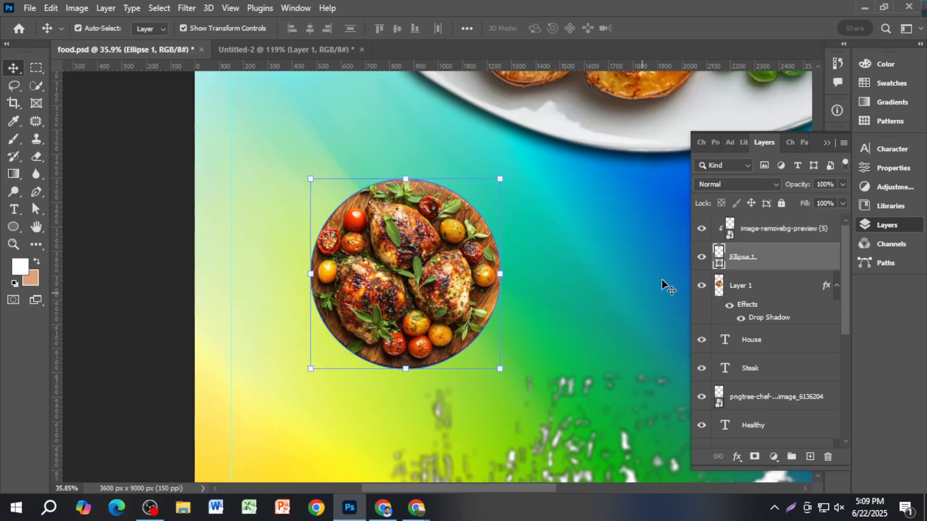
Give the Ellipse 1 circle a white stroke 3 px wide.
click(30, 224)
click(200, 28)
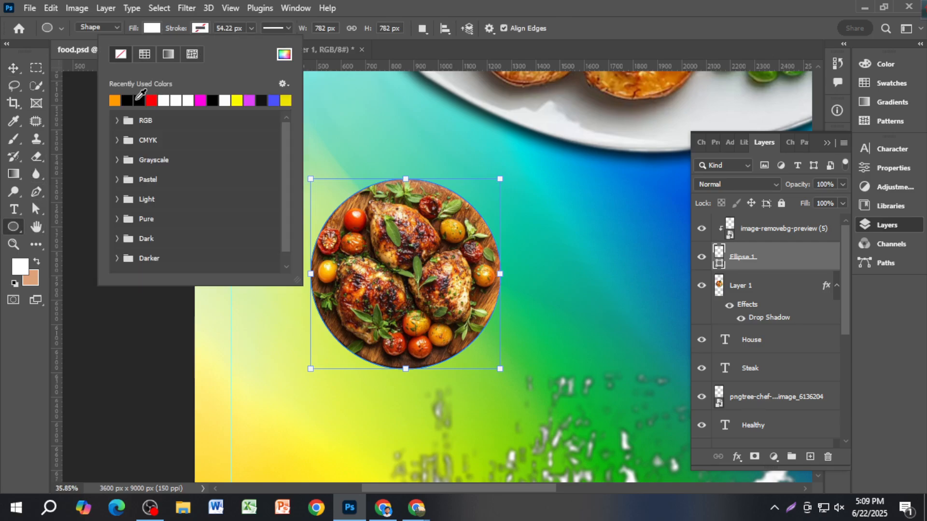
click(166, 99)
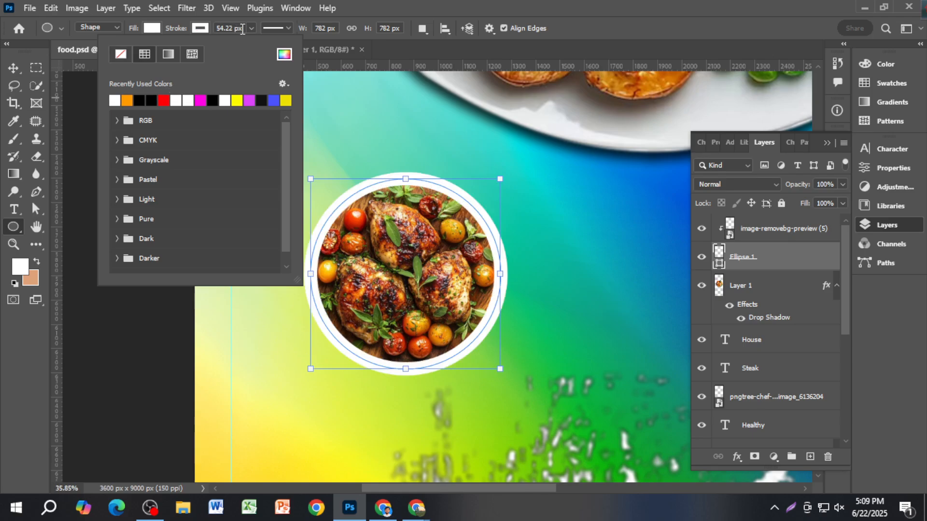
drag(243, 29, 214, 29)
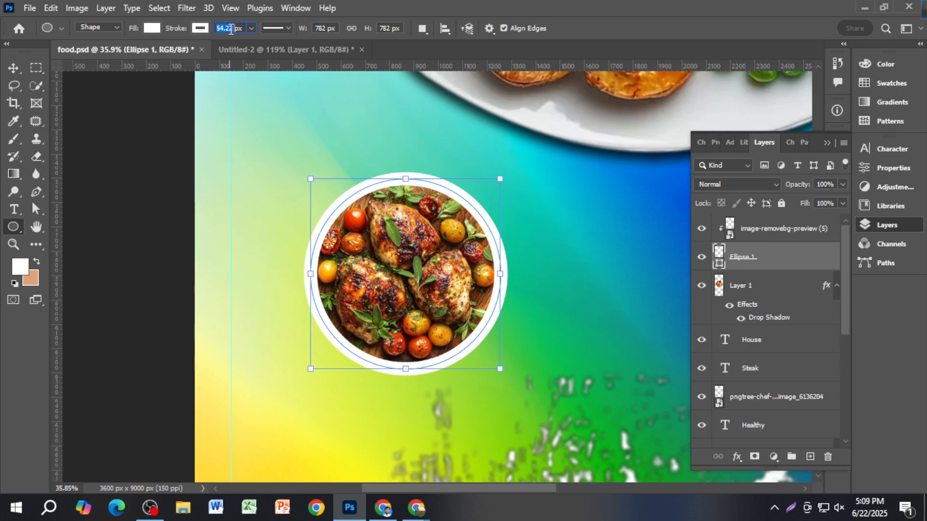
text(3px)
click(14, 68)
click(122, 118)
scroll(290, 212, down, 4)
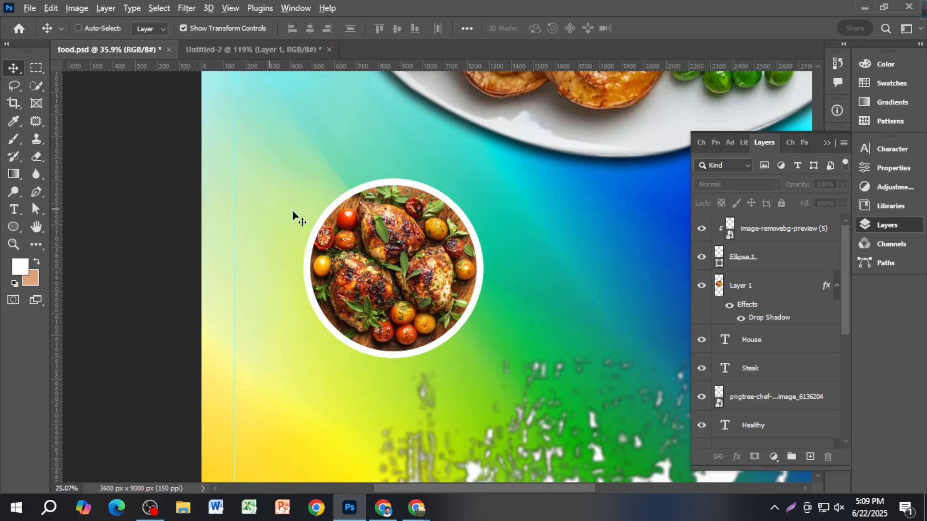
Compare with the roll-up banner mockup, then reposition the food inside its circle.
scroll(323, 216, down, 3)
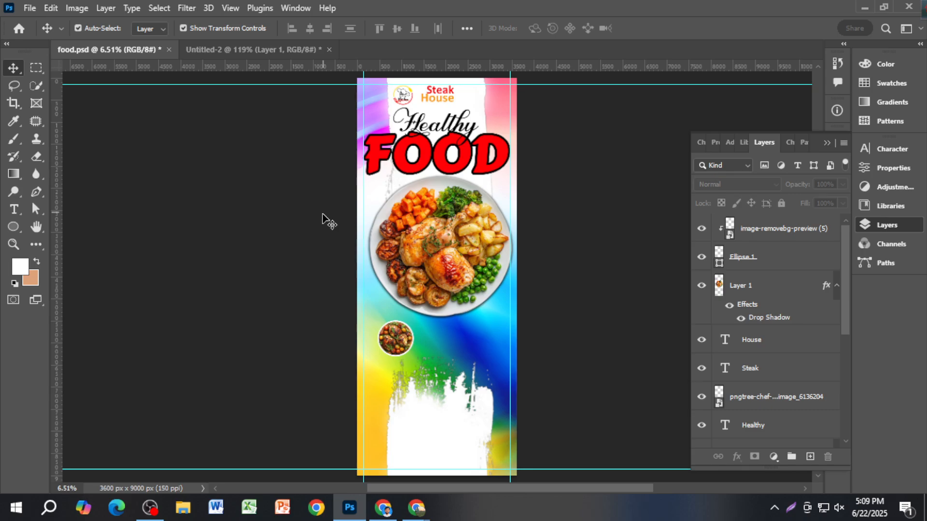
click(311, 53)
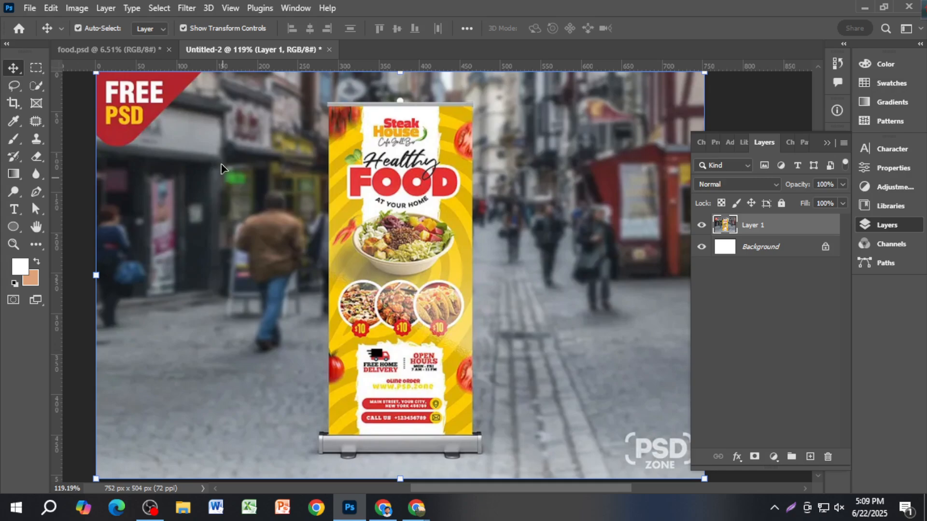
click(127, 51)
scroll(379, 345, up, 3)
drag(337, 295, 328, 282)
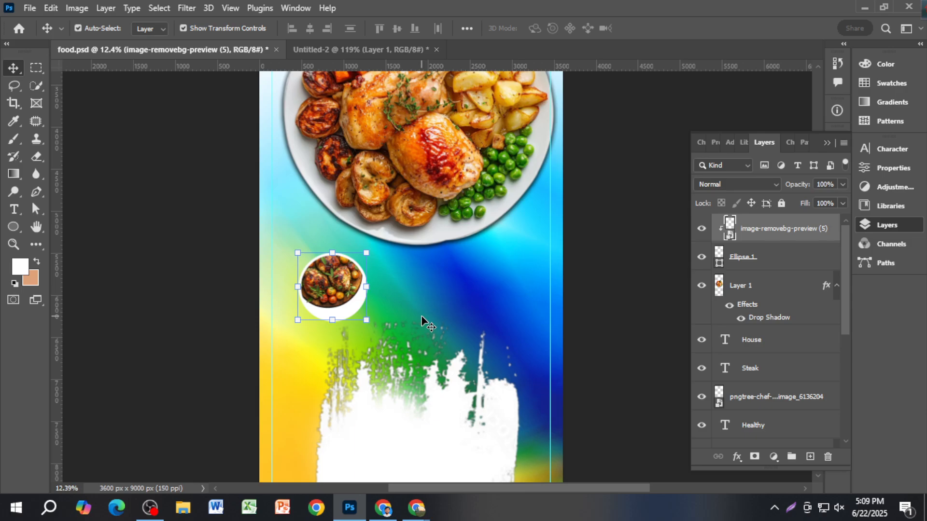
Merge the circle and food into one layer, enlarge it slightly and duplicate it to the right.
shift+click(759, 265)
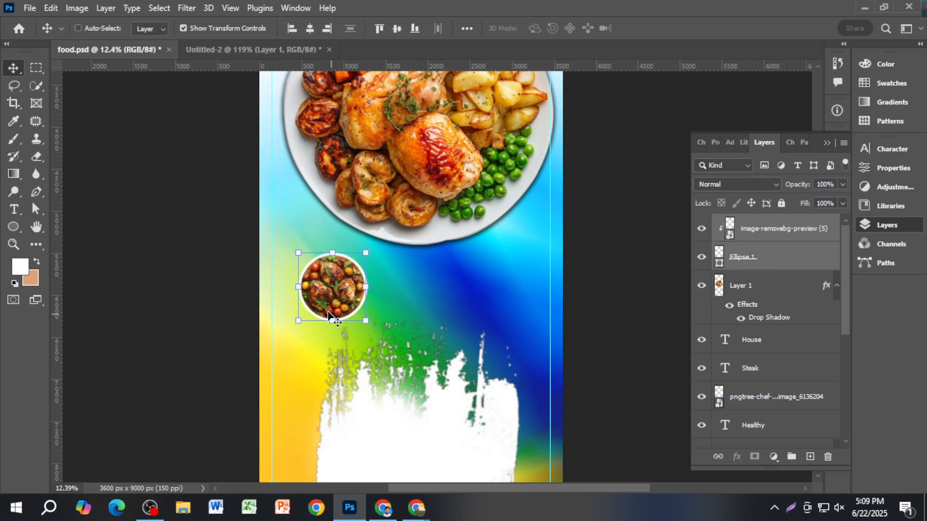
key(ctrl+e)
drag(336, 295, 337, 286)
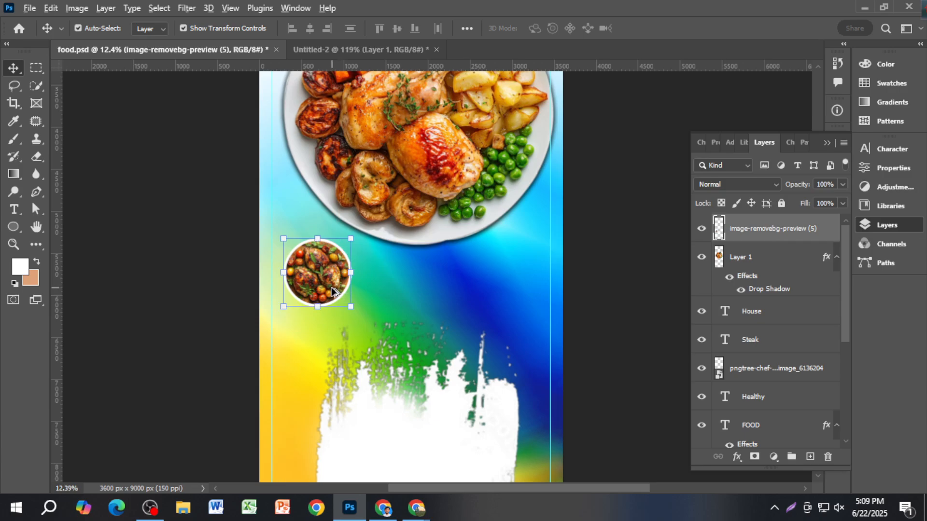
drag(350, 307, 357, 313)
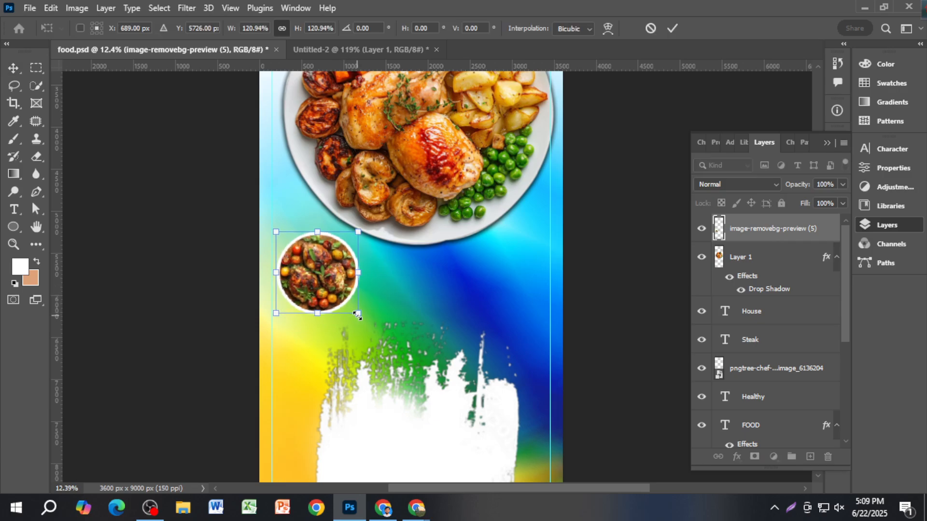
key(Return)
drag(317, 290, 383, 290)
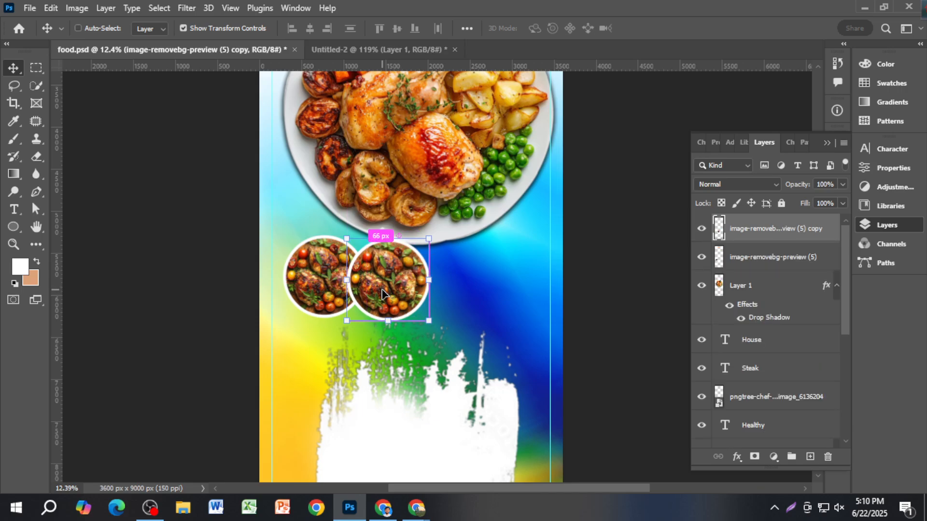
Make a third food circle copy, then shift all three right and scale them to 112%.
key(ctrl+z)
drag(325, 300, 453, 305)
shift+click(385, 304)
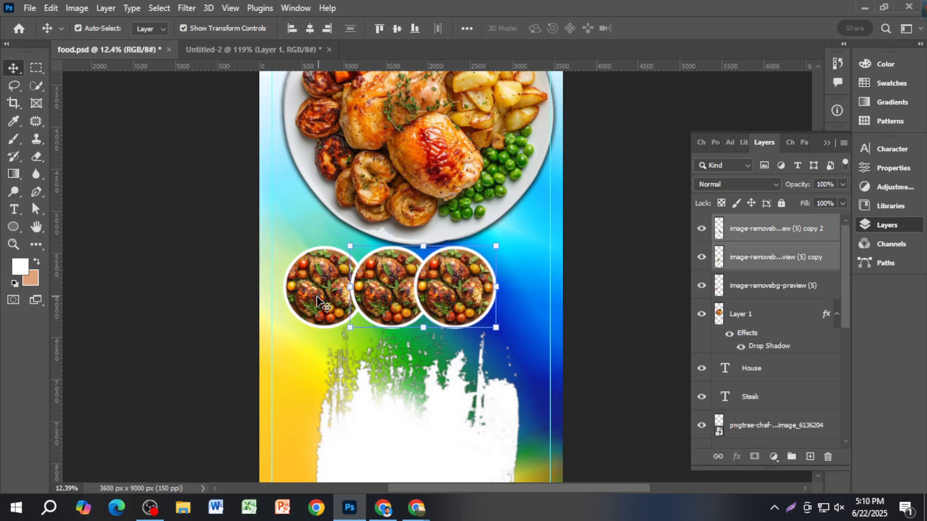
shift+click(321, 299)
drag(461, 299, 478, 307)
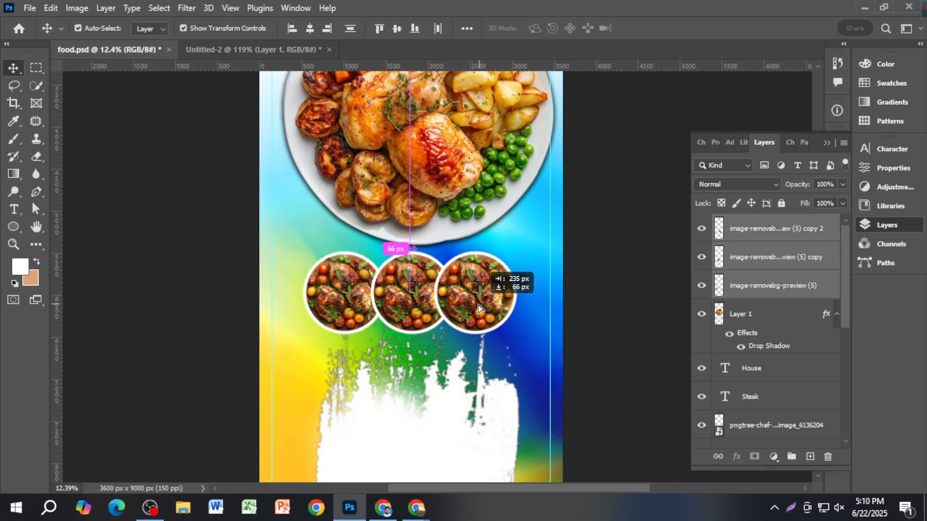
drag(524, 334, 521, 335)
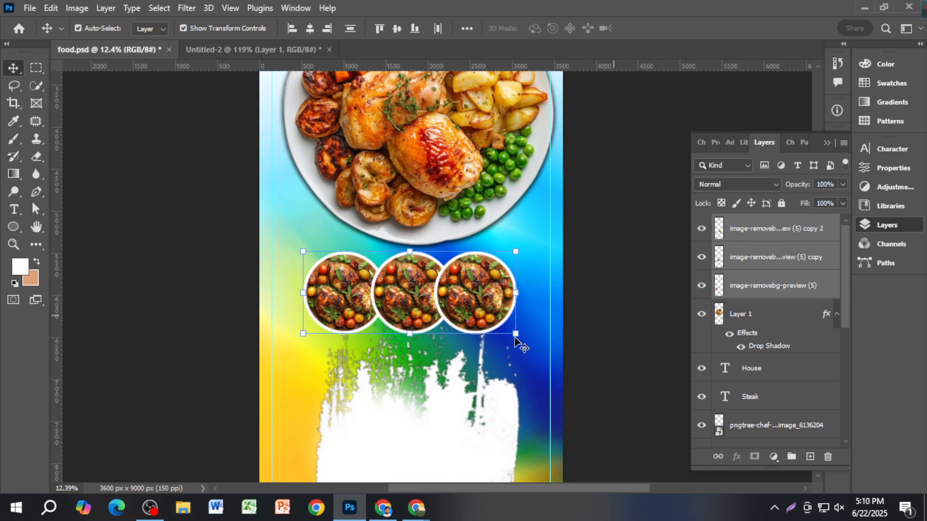
drag(302, 252, 289, 240)
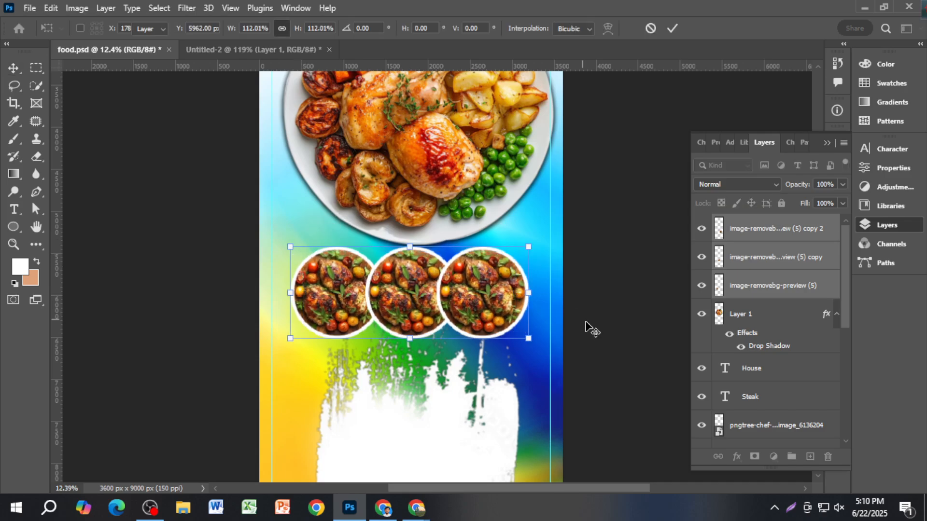
click(607, 334)
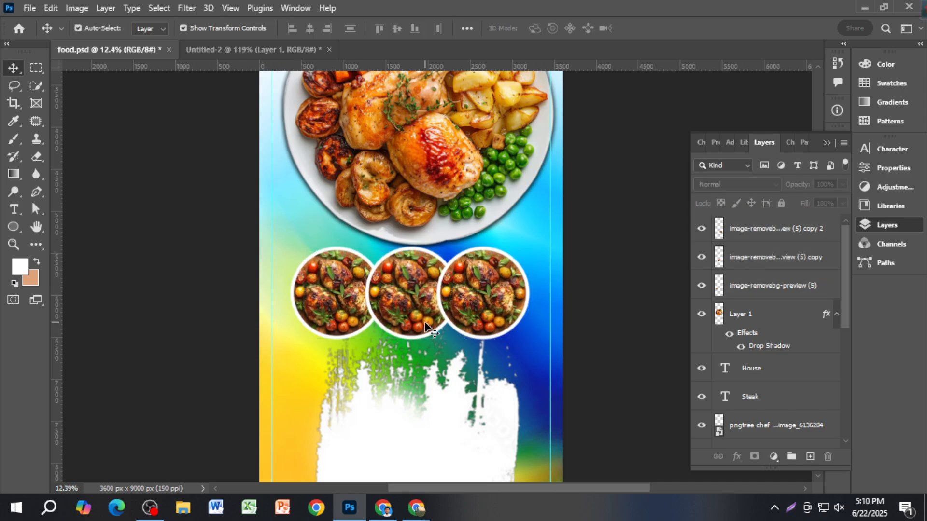
Reorder the circle layers so the left one is on top and the middle sits above the right.
click(365, 318)
drag(758, 299, 756, 221)
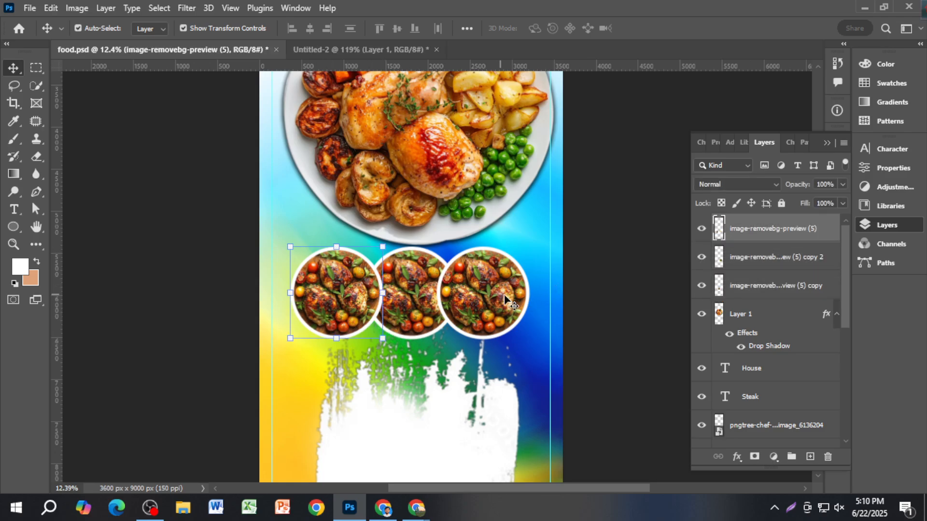
click(418, 309)
drag(748, 287, 747, 246)
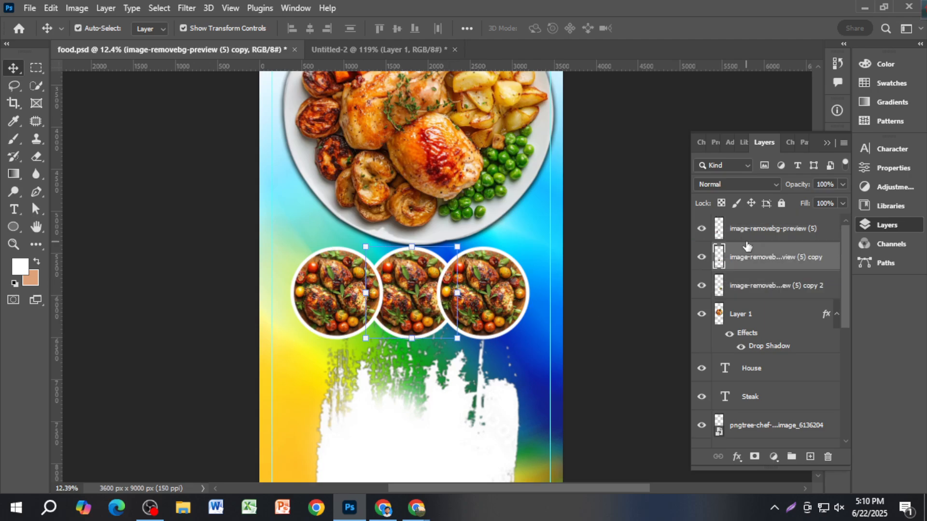
click(605, 299)
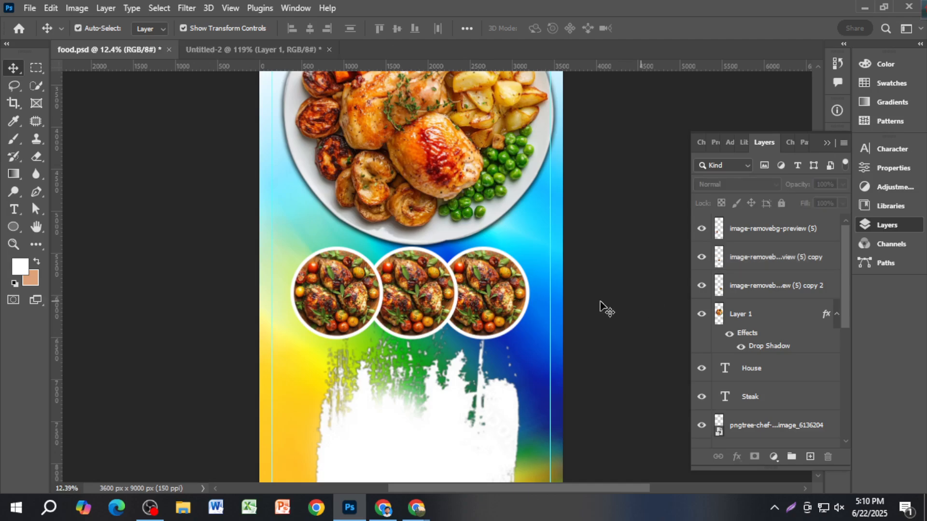
Select all three food circles and lower them slightly on the banner.
scroll(572, 324, down, 1)
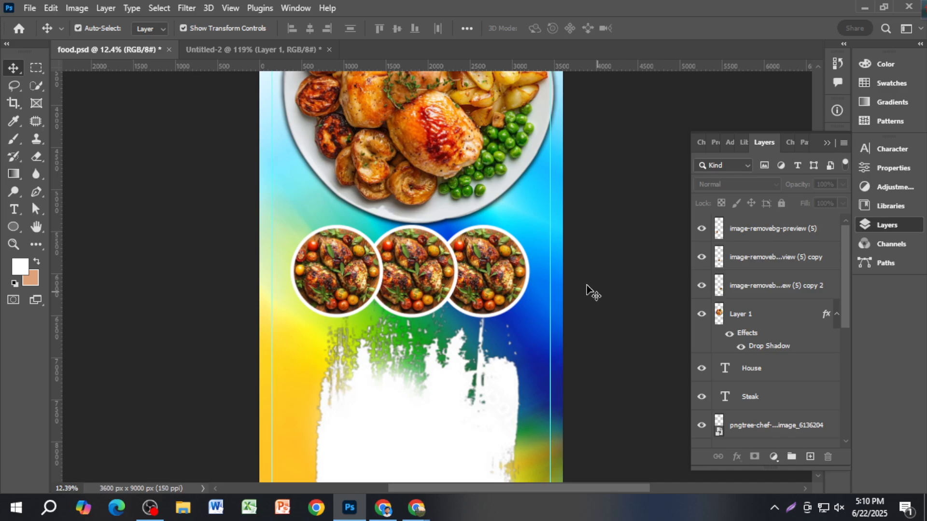
scroll(425, 289, up, 4)
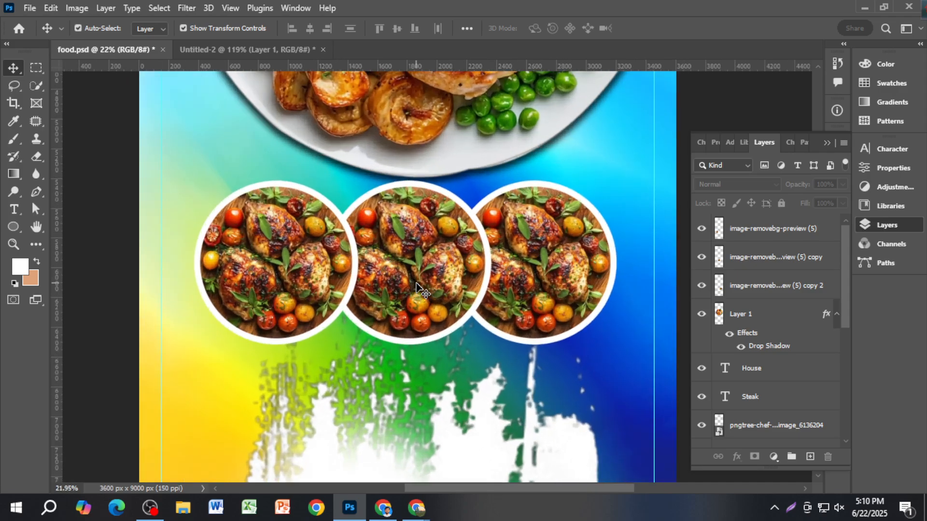
click(301, 269)
shift+click(390, 277)
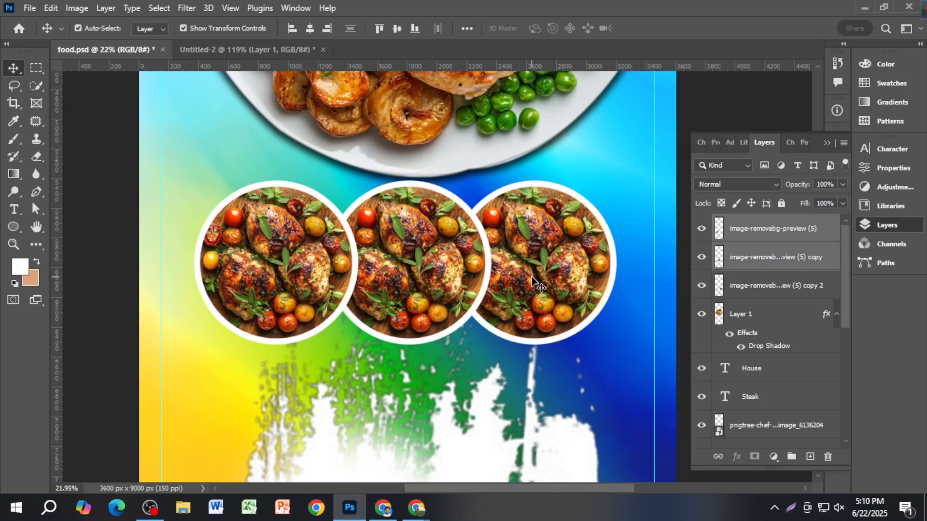
shift+click(487, 280)
drag(447, 269, 443, 288)
scroll(443, 288, down, 3)
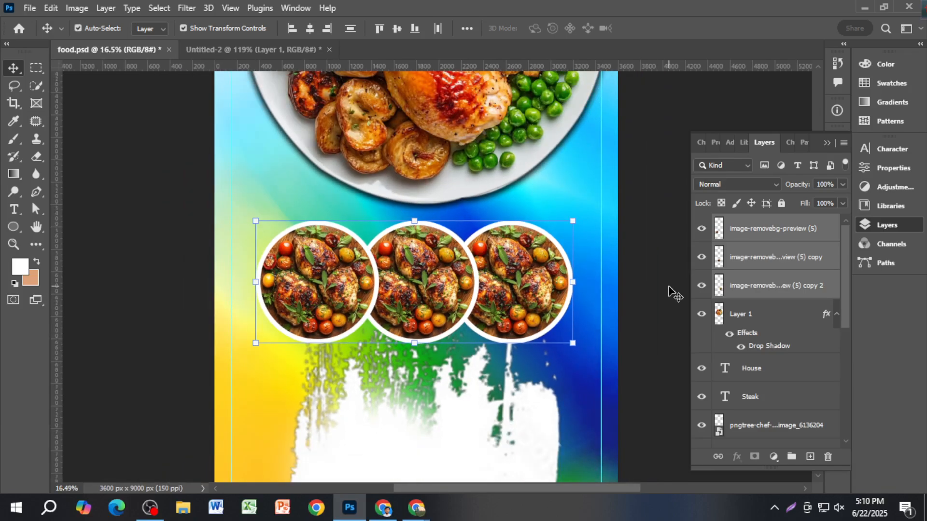
click(670, 292)
scroll(499, 304, up, 2)
scroll(480, 306, down, 2)
scroll(475, 304, down, 2)
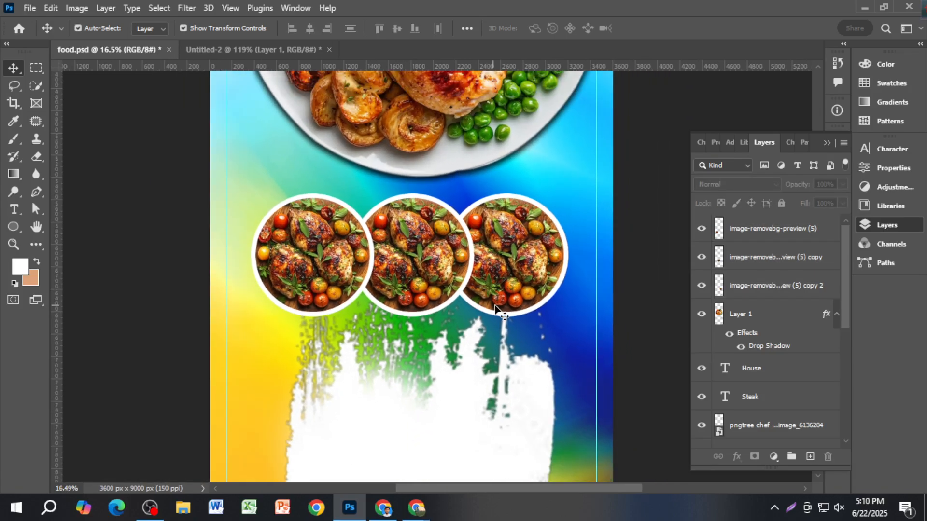
scroll(337, 320, down, 2)
scroll(292, 310, up, 3)
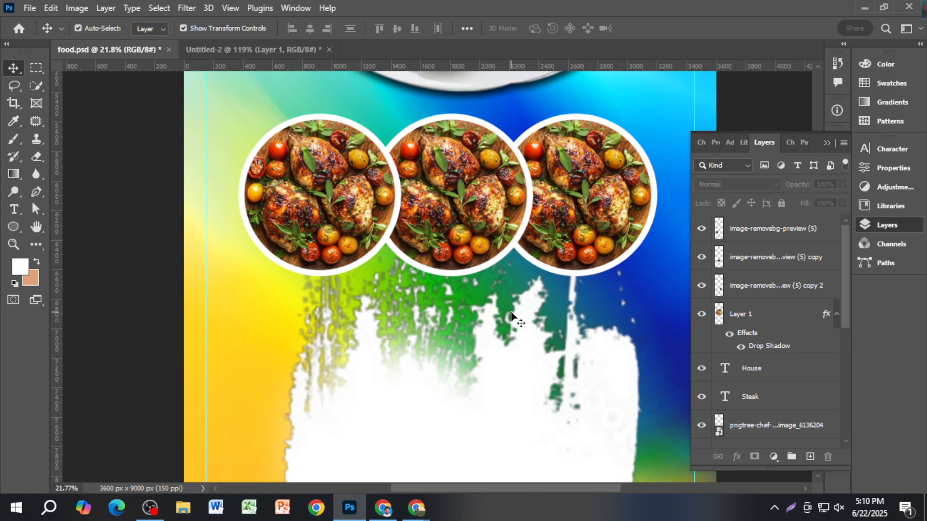
In a new Chrome tab, search Google Images for 'star shape design'.
click(382, 508)
click(788, 14)
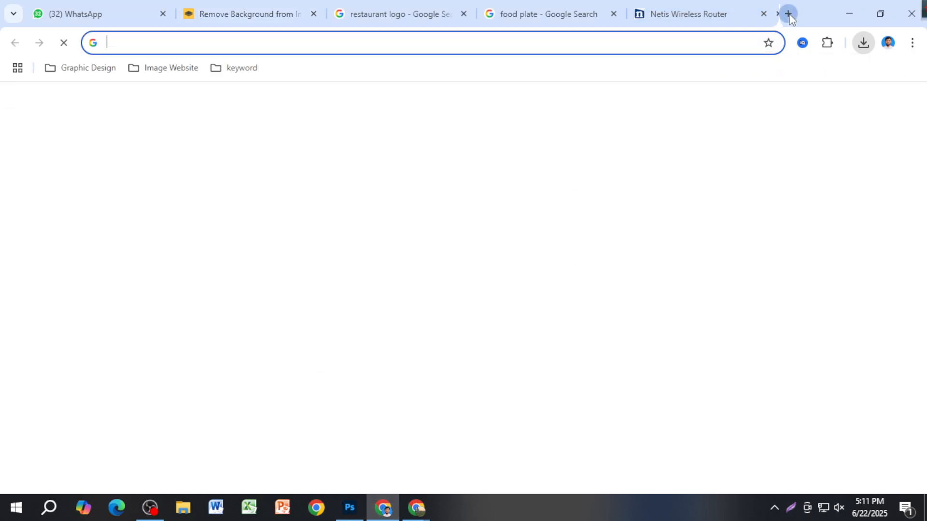
text(aa)
key(BackSpace)
key(BackSpace)
text(ster)
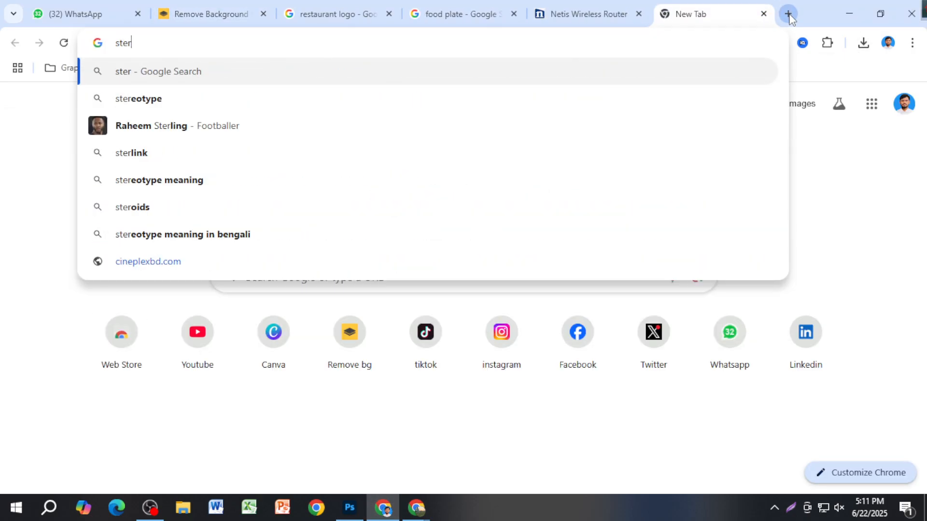
text( shpe desi)
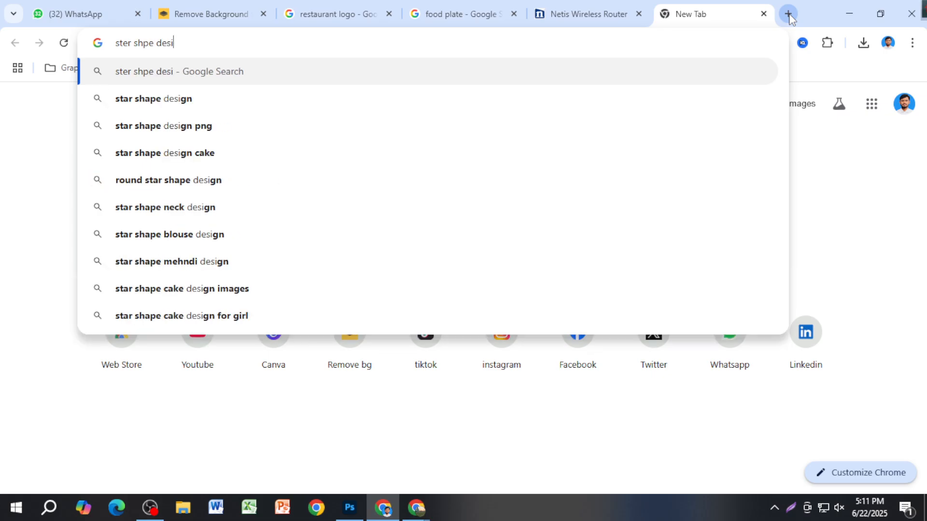
key(Down)
key(Return)
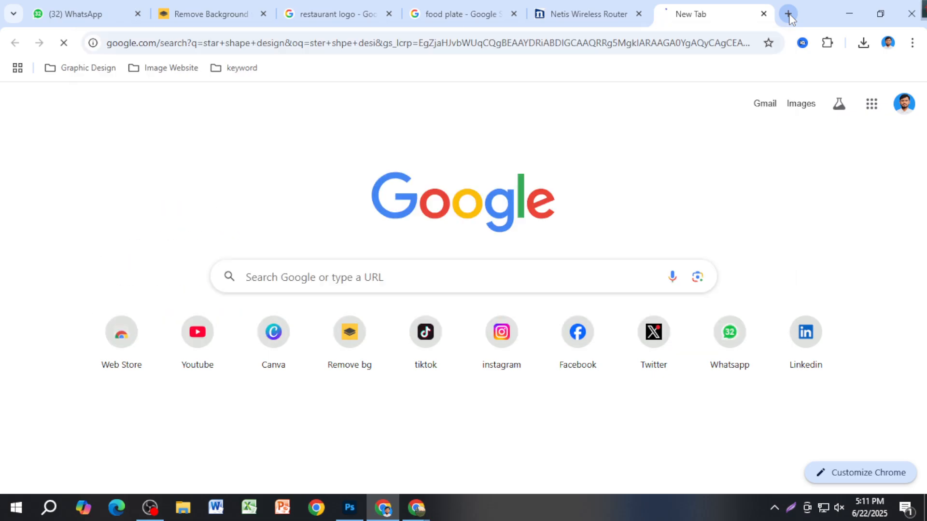
scroll(550, 292, down, 4)
scroll(271, 209, up, 4)
click(177, 142)
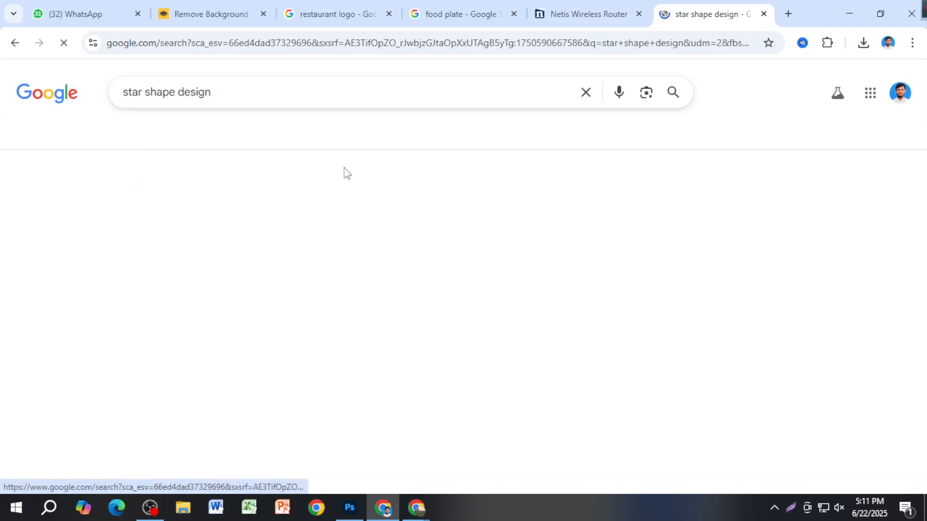
Copy the yellow Template.net star image and go back to the remove.bg tab.
scroll(401, 289, down, 5)
scroll(400, 288, down, 14)
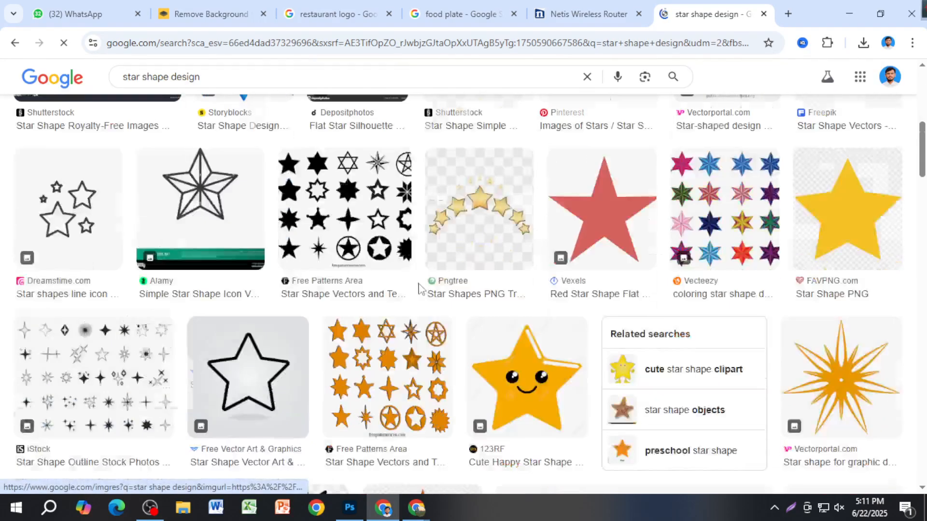
scroll(158, 299, up, 3)
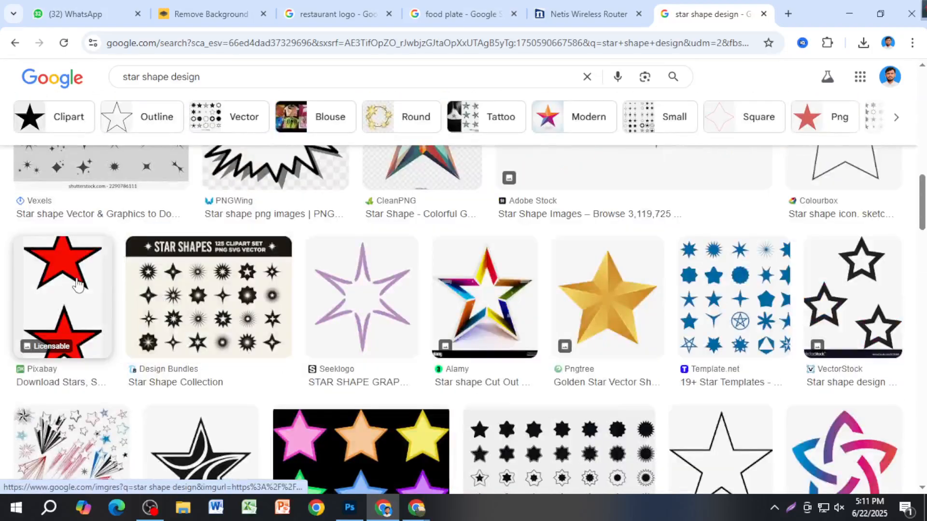
scroll(275, 325, down, 17)
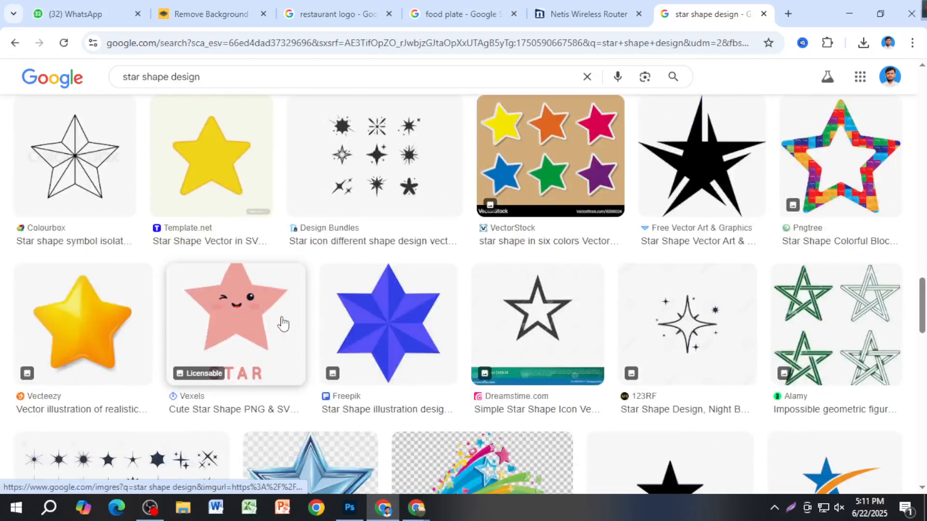
click(207, 196)
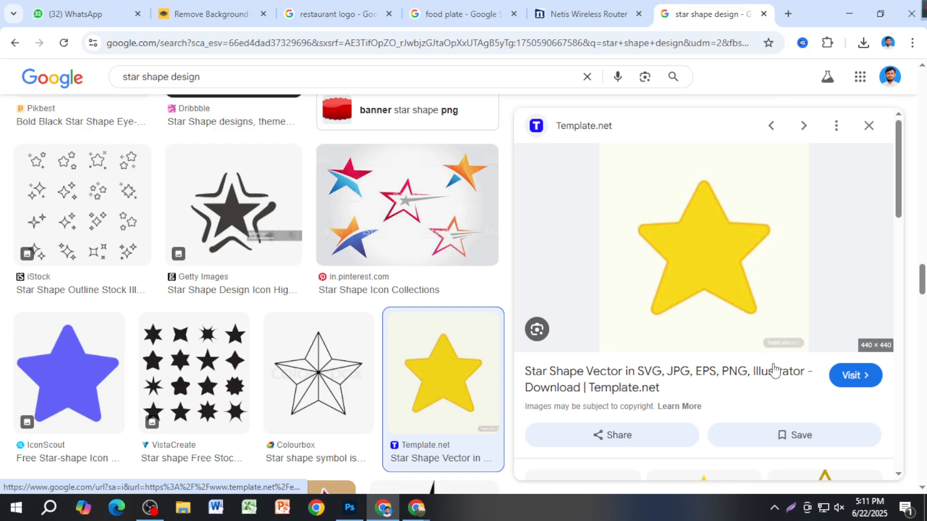
right_click(691, 258)
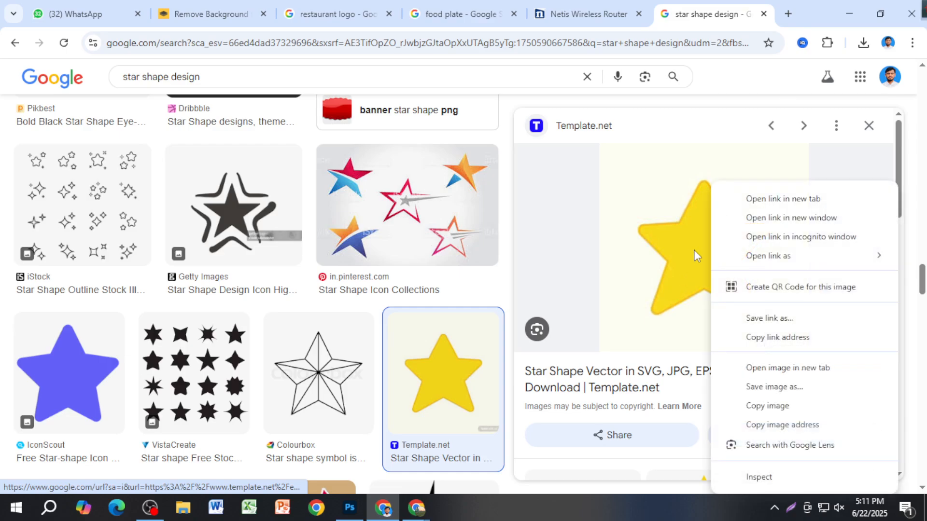
click(757, 405)
click(208, 11)
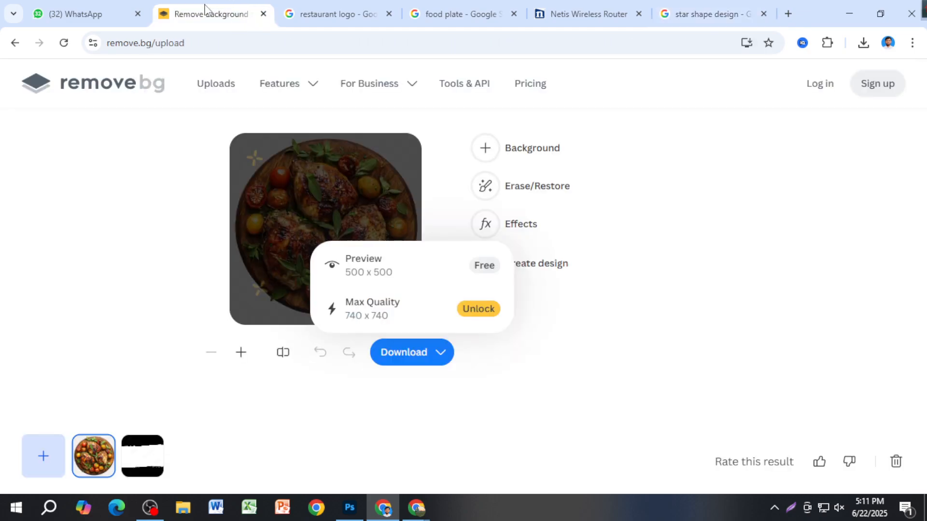
Paste the yellow star into remove.bg and drag the background-free PNG toward Photoshop.
key(ctrl+v)
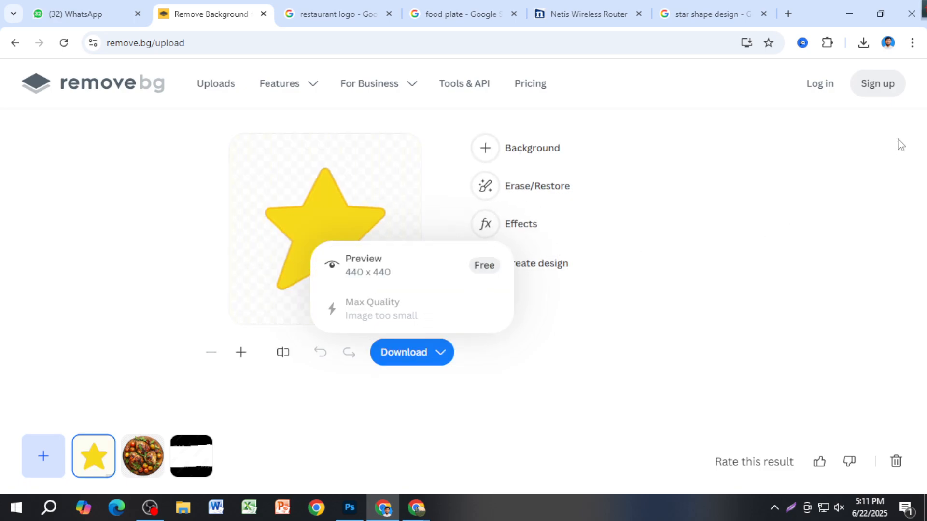
drag(767, 77, 422, 351)
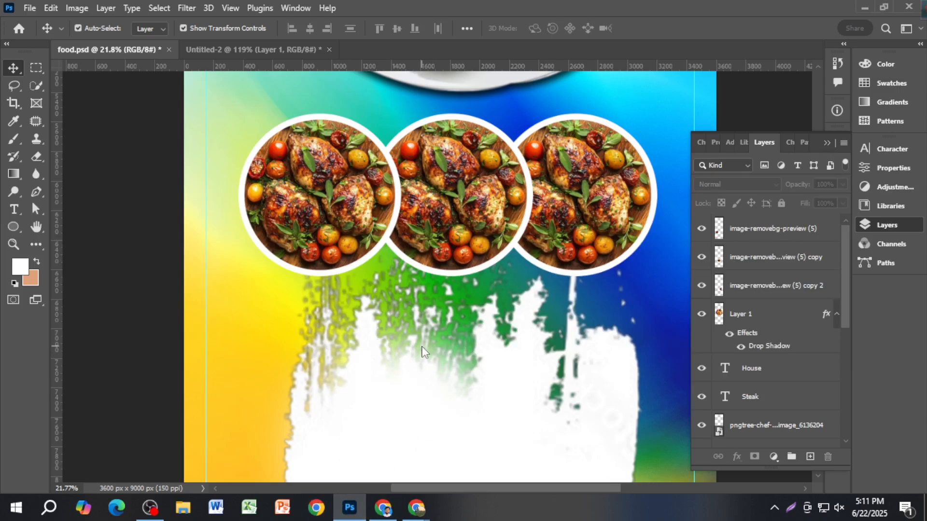
drag(510, 284, 510, 285)
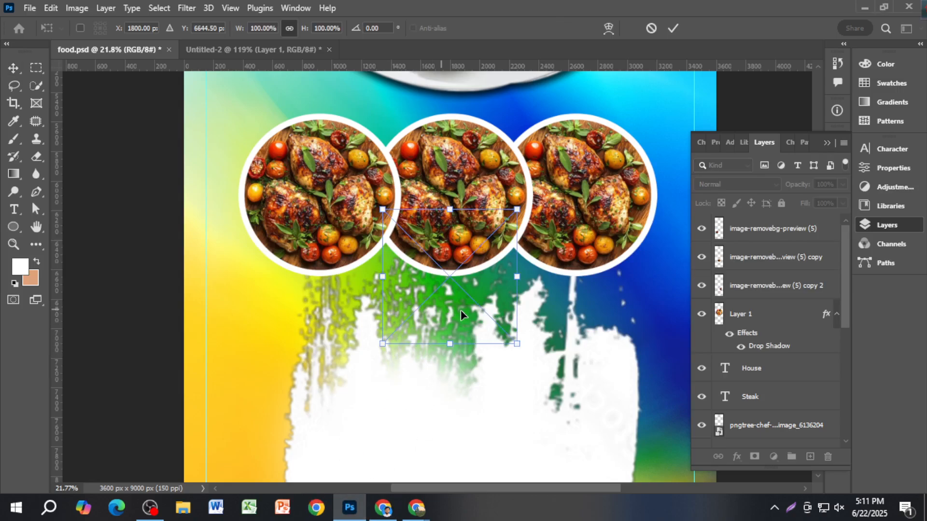
click(675, 30)
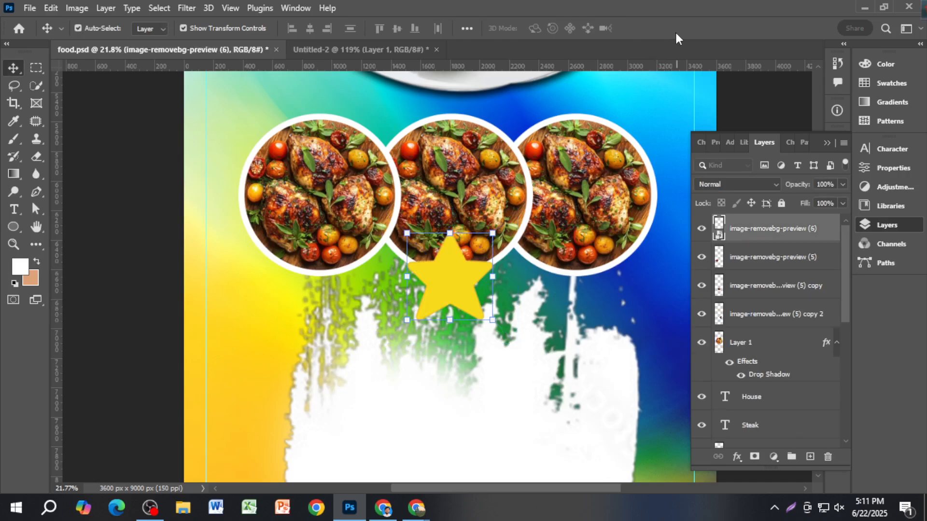
drag(446, 300, 317, 339)
key(Delete)
key(alt+Tab)
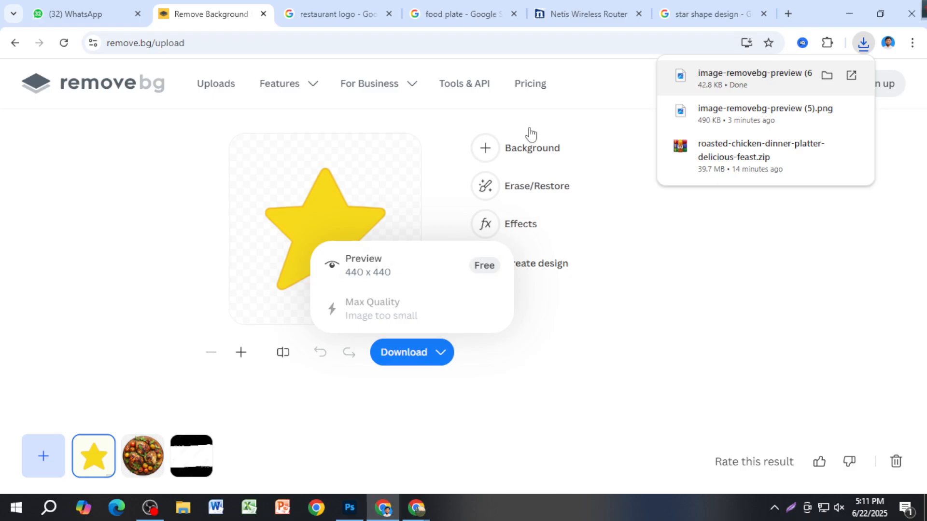
Refine the image search to 'red color star shape design'.
click(685, 13)
scroll(569, 309, down, 5)
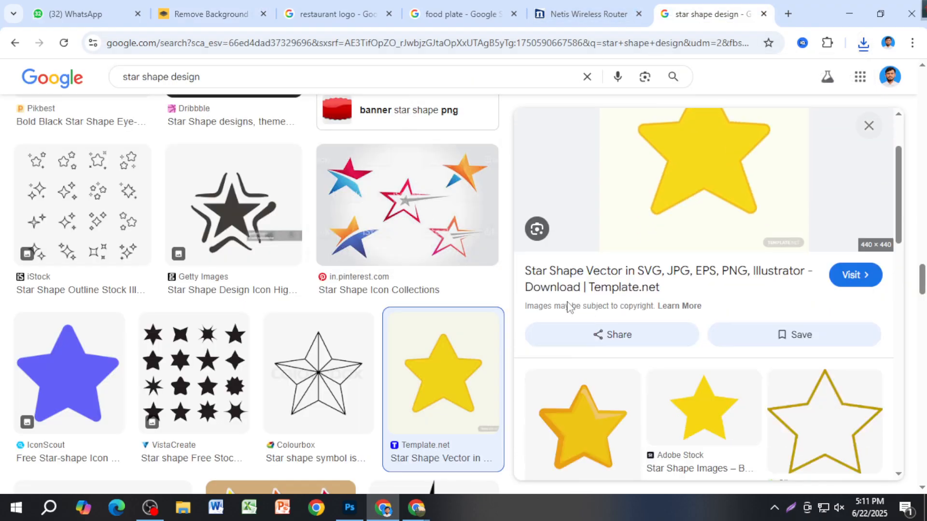
scroll(647, 369, down, 7)
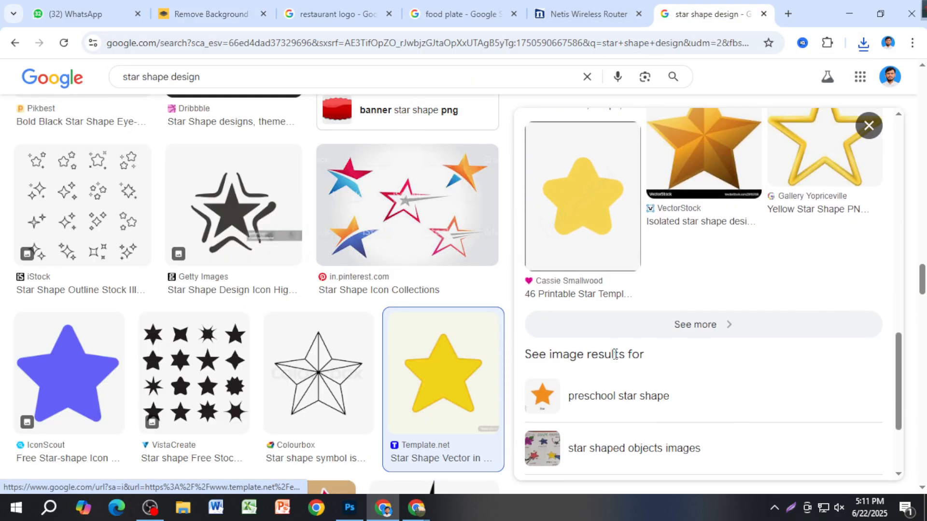
scroll(481, 372, down, 5)
scroll(406, 370, down, 12)
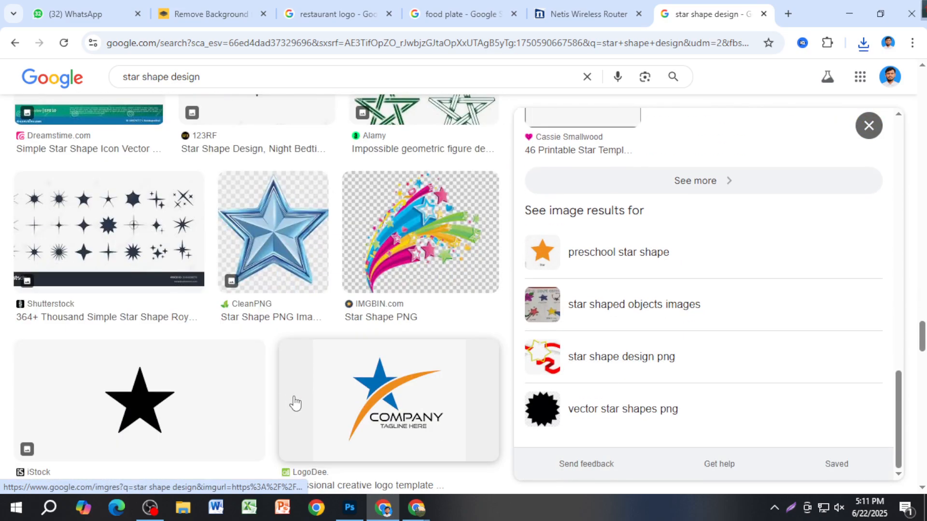
scroll(199, 180, up, 9)
click(124, 77)
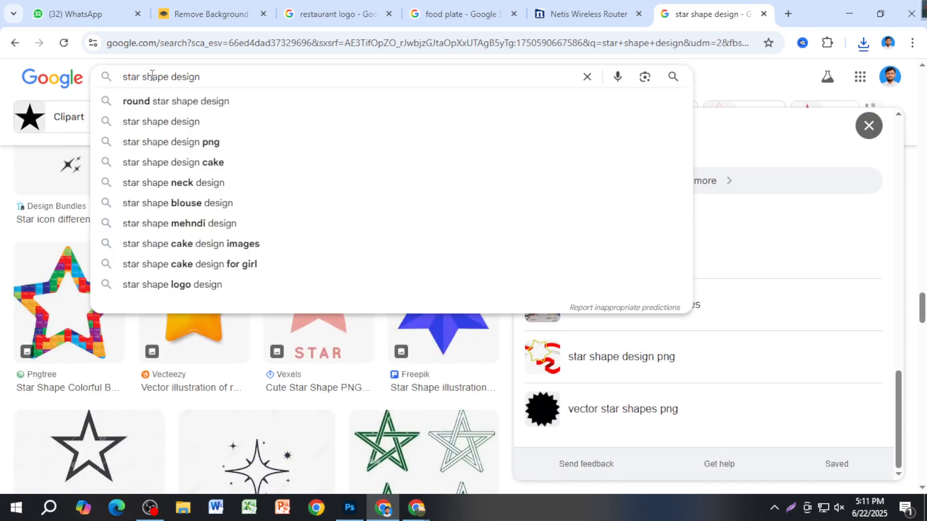
text(red )
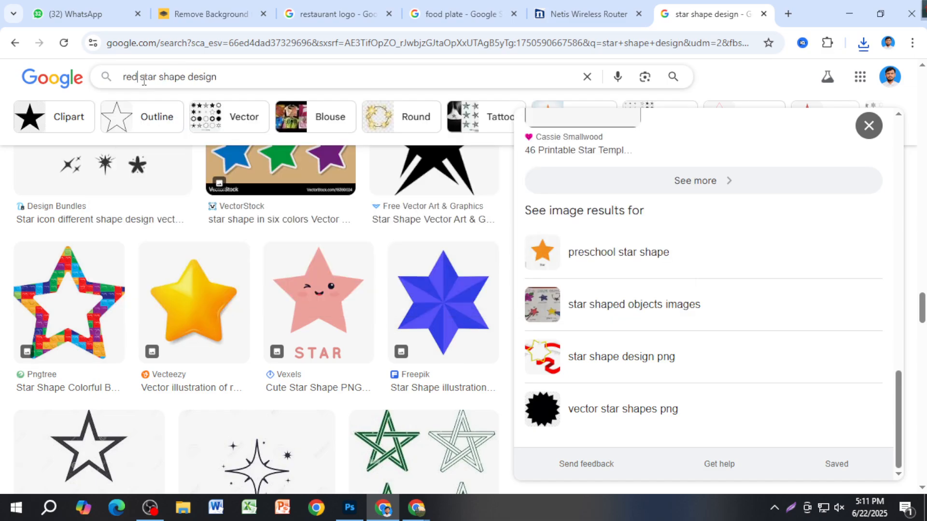
text(color)
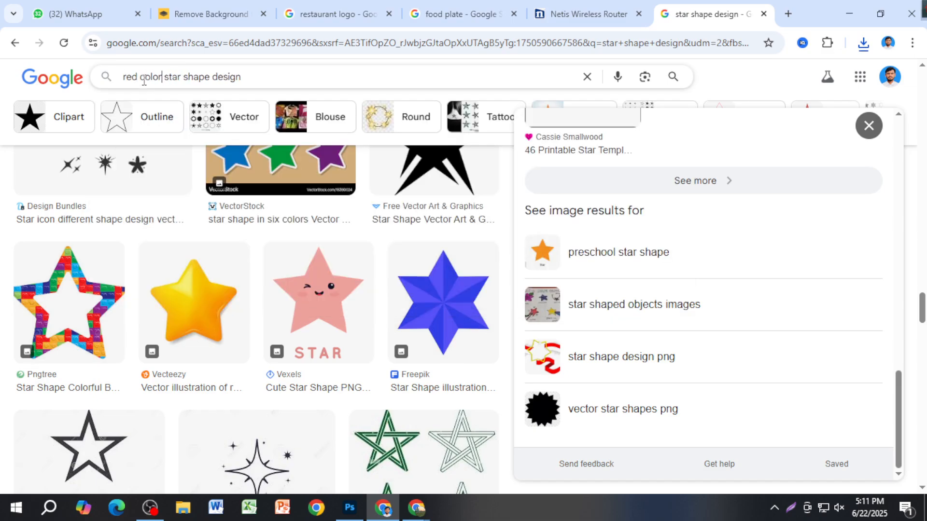
key(Return)
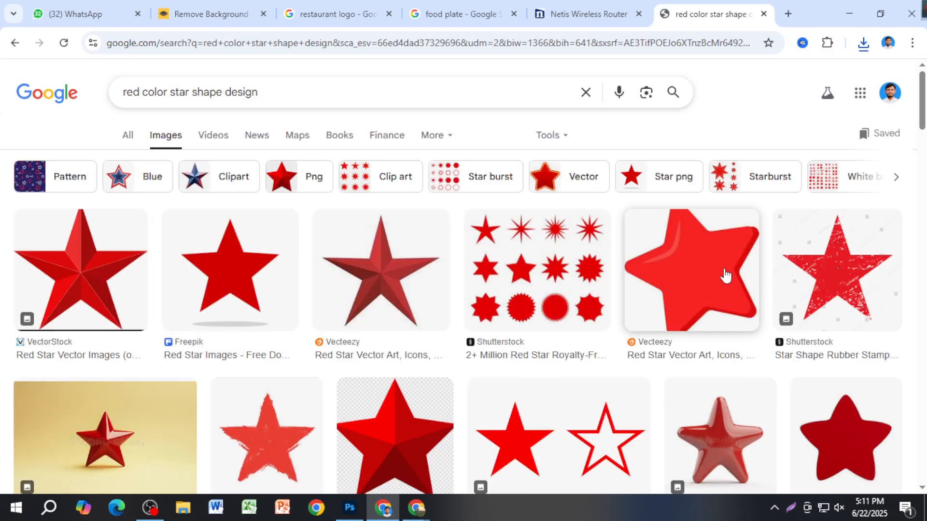
Copy the plain Freepik red star image to the clipboard.
click(684, 276)
scroll(726, 333, down, 5)
scroll(729, 341, up, 5)
scroll(724, 333, down, 4)
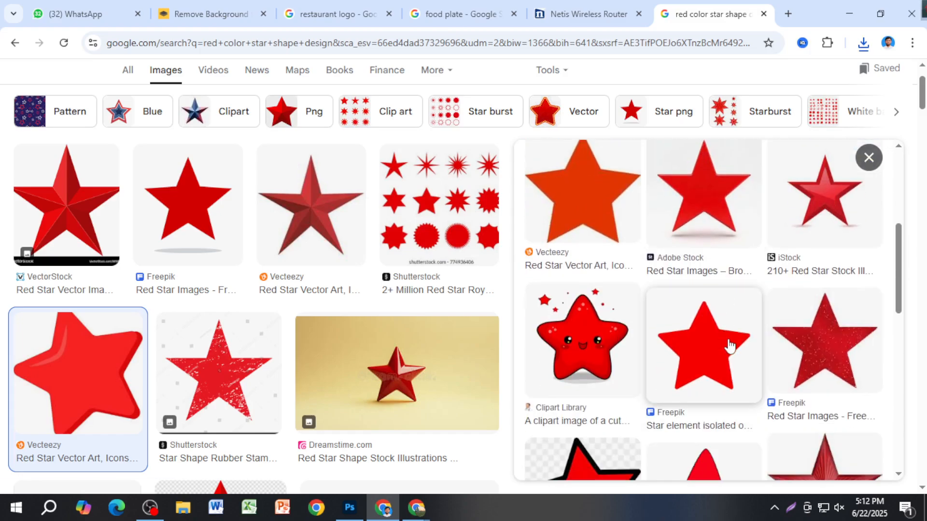
click(725, 343)
right_click(731, 256)
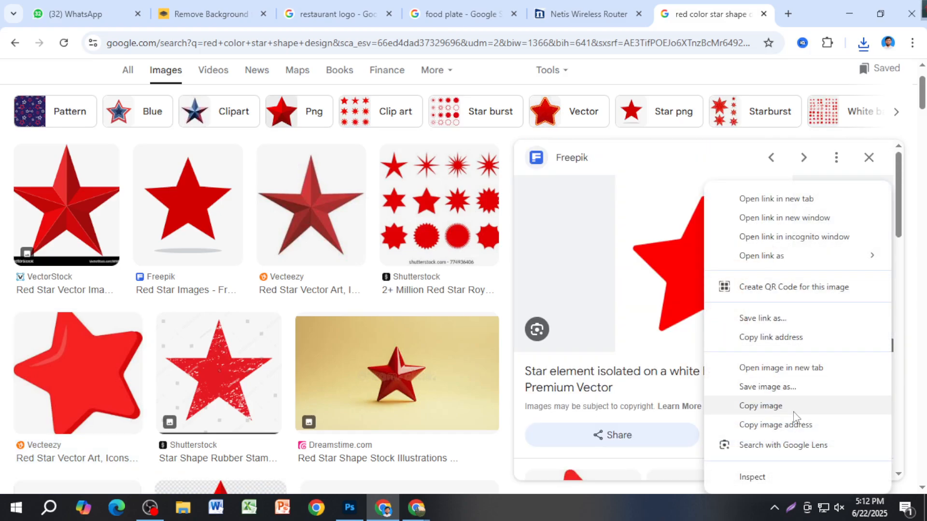
click(796, 407)
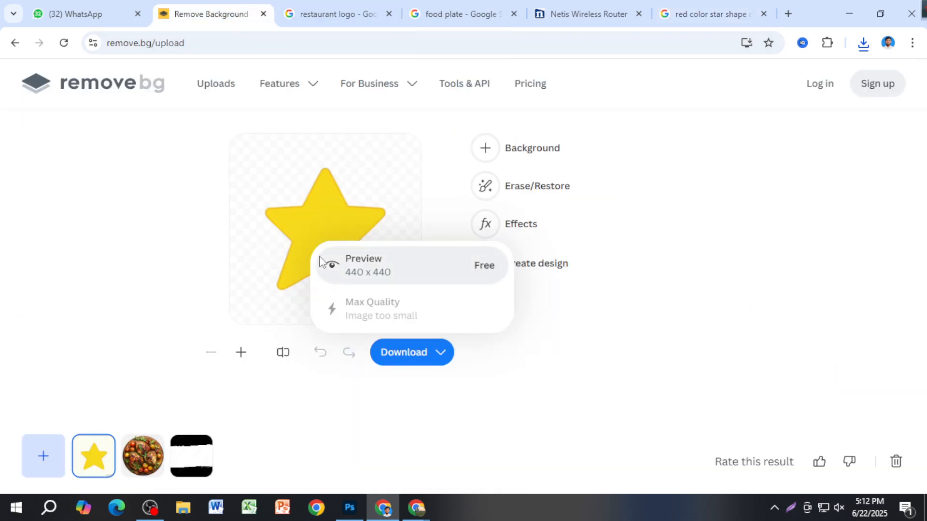
Paste the red star into remove.bg and download the 499 x 499 cut-out as image-removebg-preview (7).png.
key(ctrl+v)
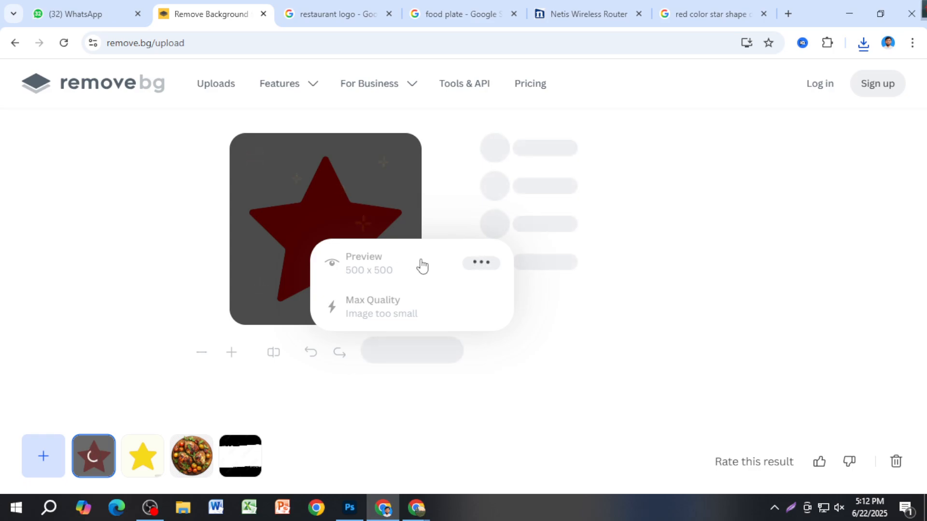
click(417, 263)
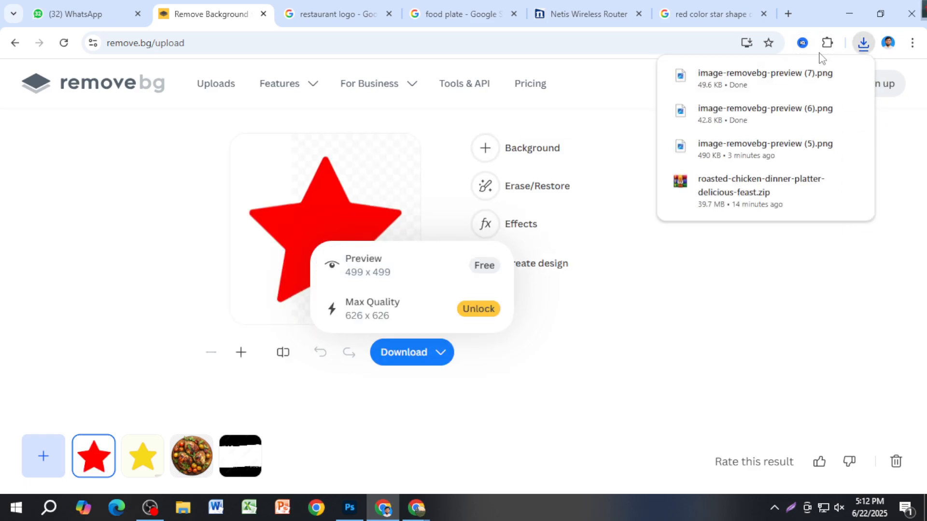
click(421, 273)
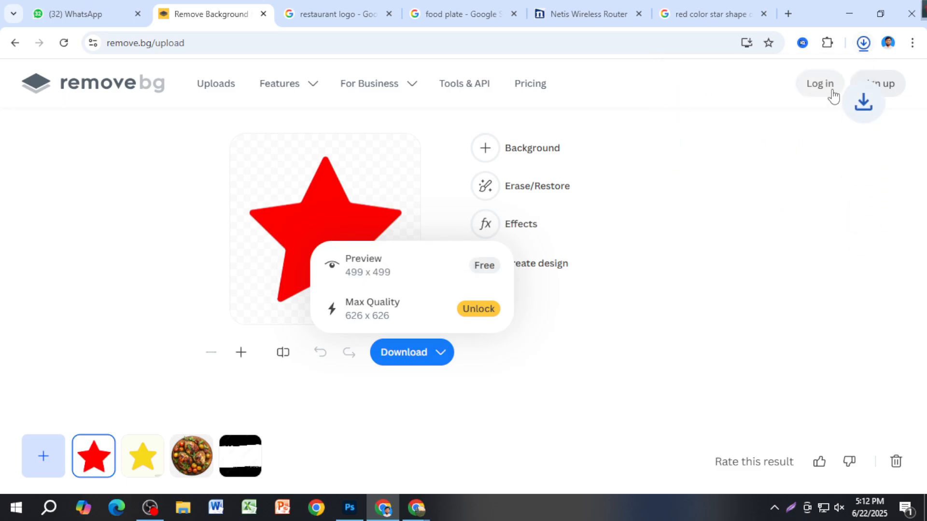
Place the red star PNG, scale it to about 62%, and position it below the left food circle.
drag(724, 101, 376, 366)
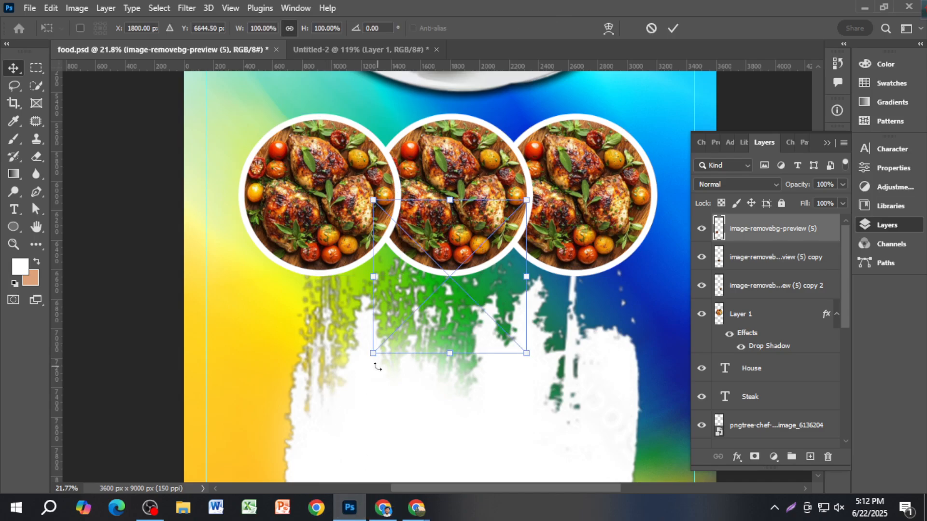
key(Return)
drag(462, 303, 368, 361)
drag(305, 297, 308, 302)
drag(279, 259, 290, 276)
key(Return)
drag(333, 328, 314, 322)
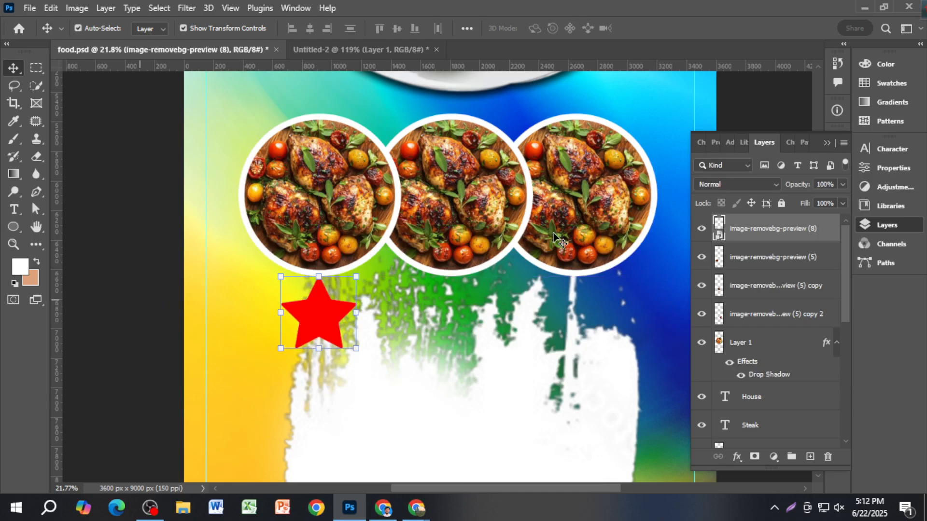
Zoom out to see more of the banner and reselect the star layer.
click(257, 265)
key(ctrl+minus)
scroll(424, 286, up, 3)
drag(500, 324, 419, 328)
click(279, 328)
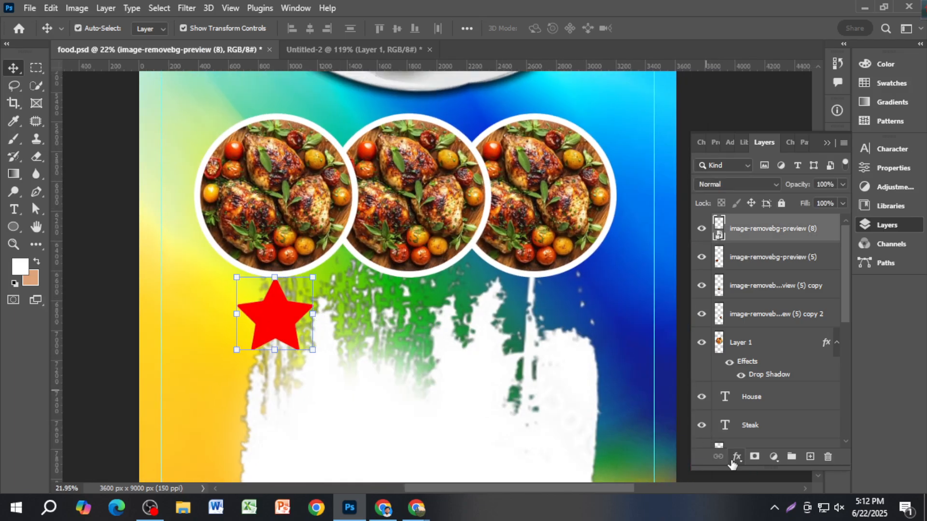
Add a Stroke layer style to the star with black (000000) as its colour.
click(737, 456)
click(759, 362)
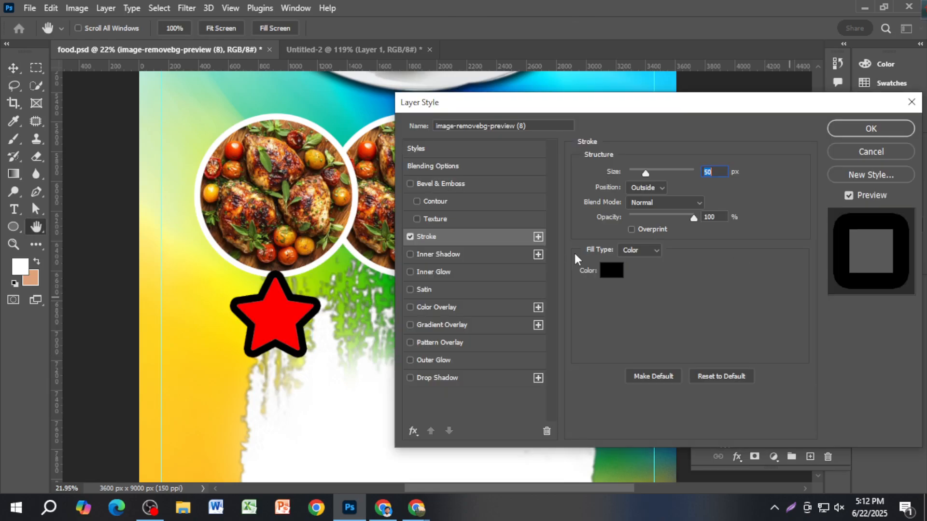
click(611, 270)
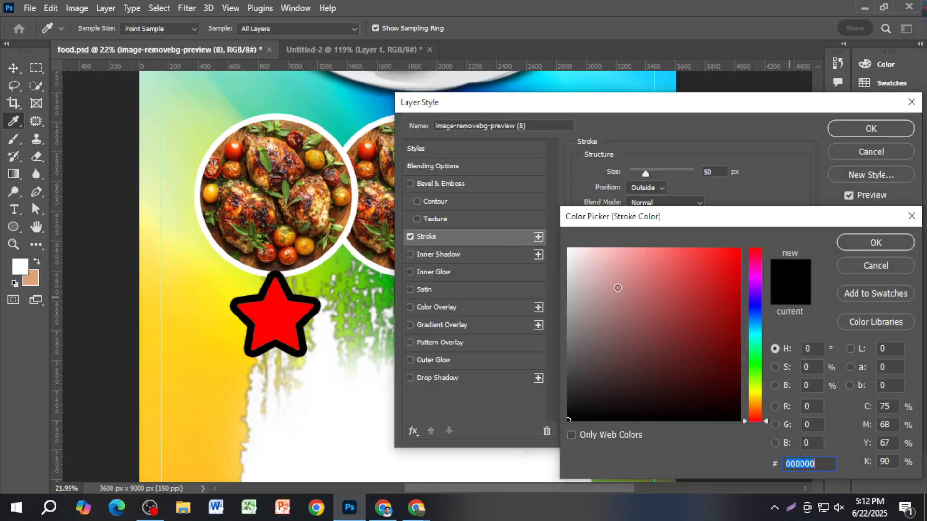
click(567, 250)
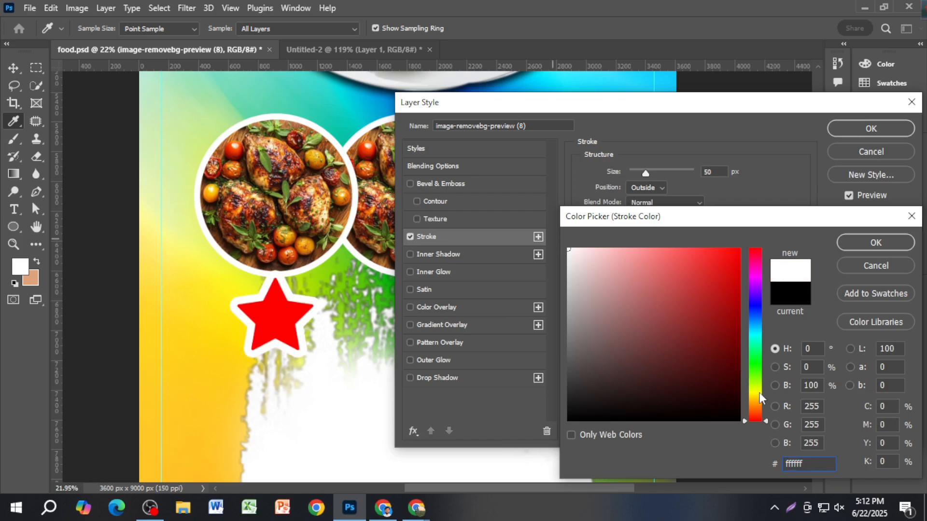
drag(752, 318, 752, 305)
click(739, 251)
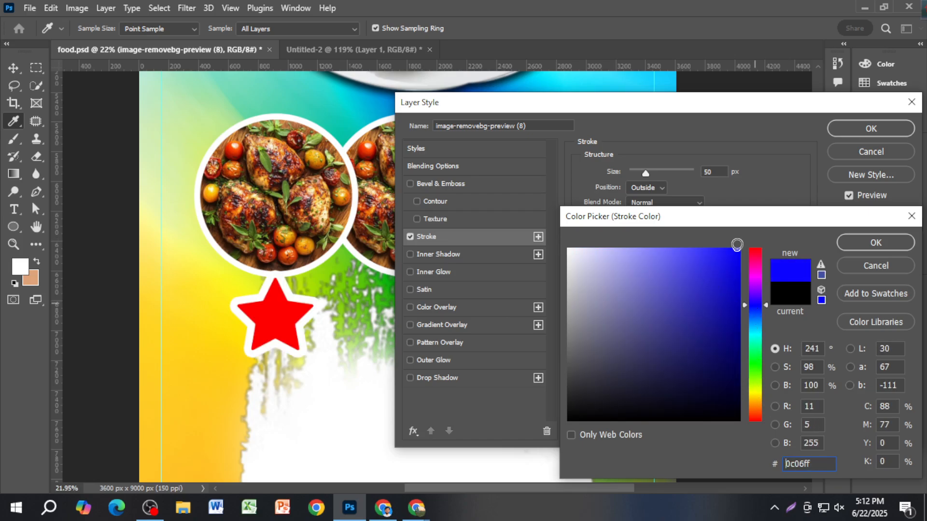
click(755, 275)
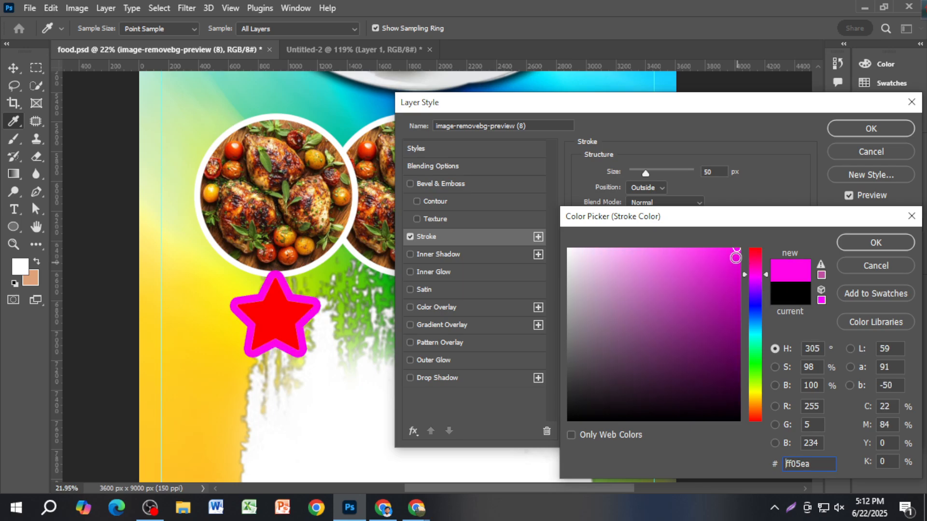
click(759, 370)
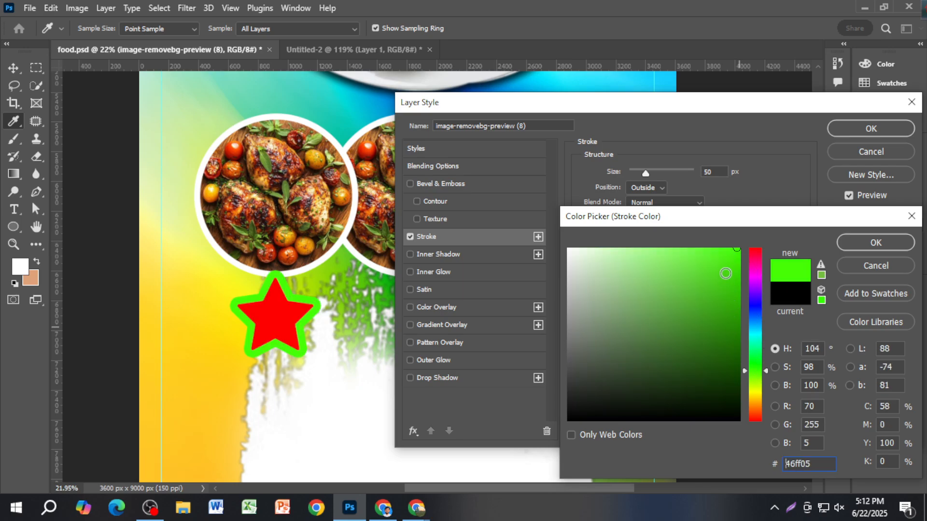
click(756, 392)
click(755, 417)
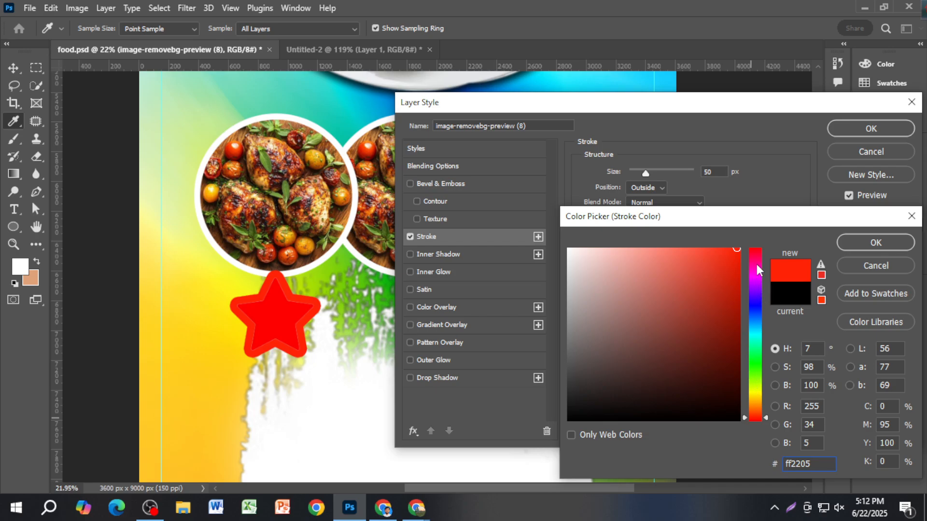
text(ffffff)
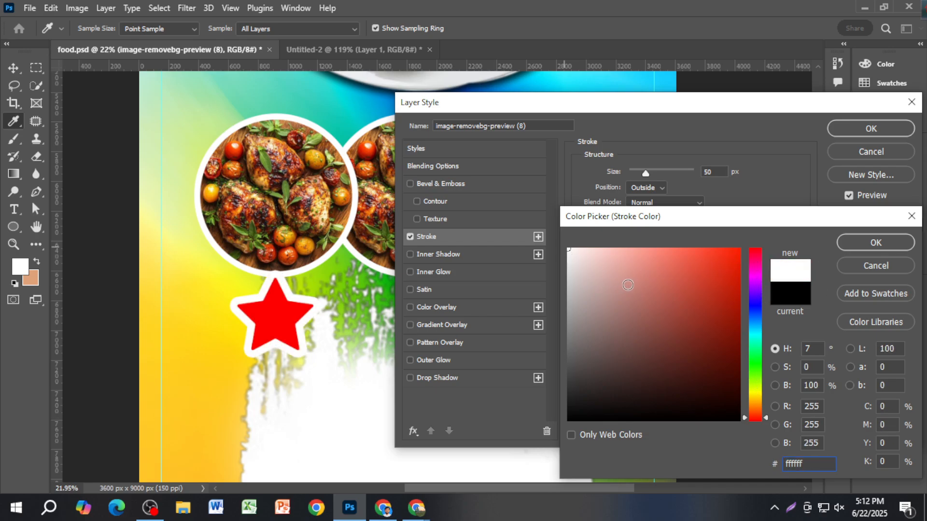
drag(687, 336, 754, 428)
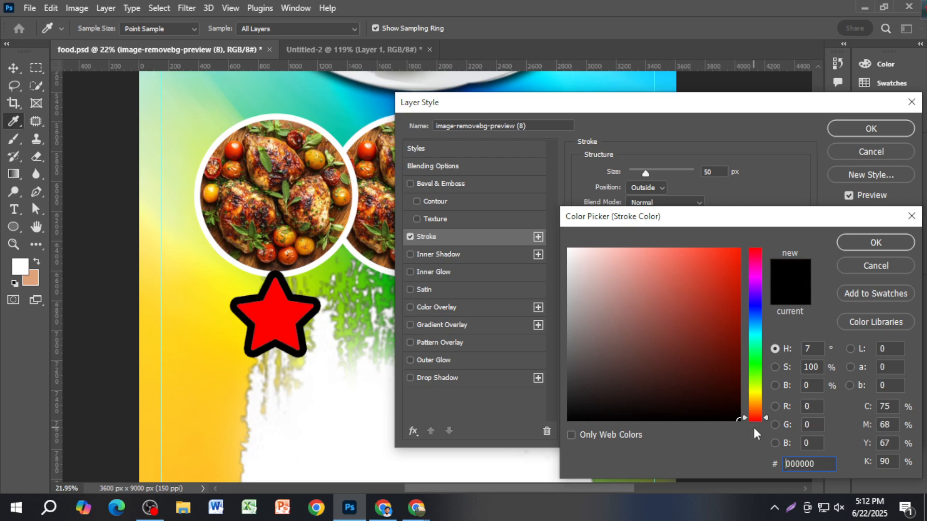
click(886, 246)
Set the stroke size to 20 px and apply it.
scroll(713, 182, down, 6)
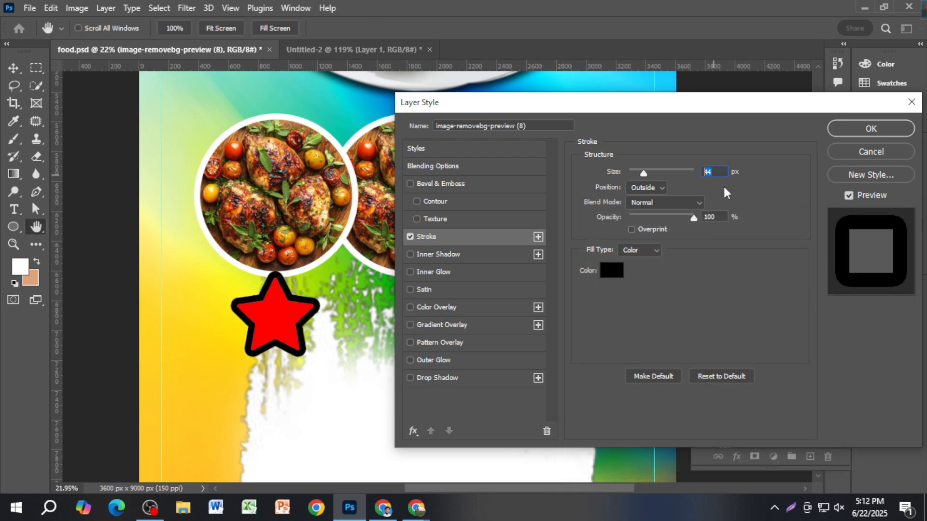
text(3)
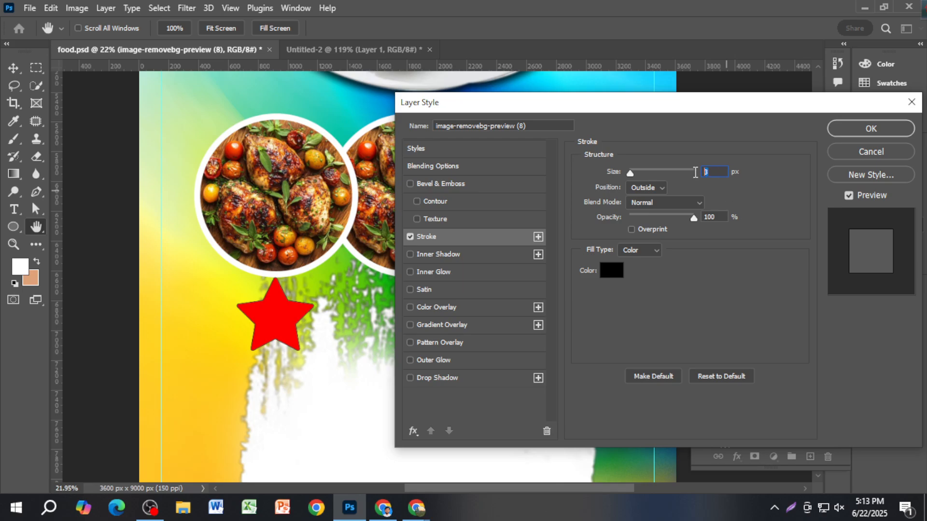
text(20)
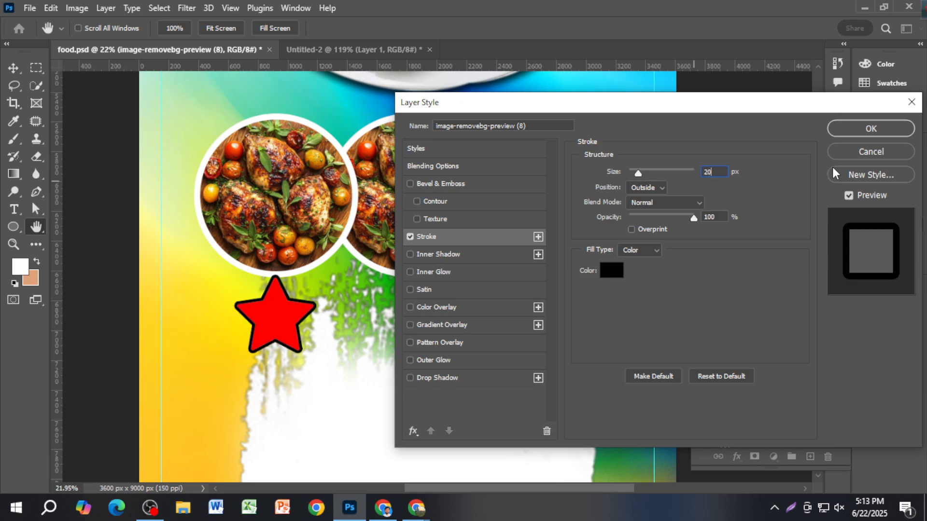
click(870, 131)
scroll(282, 333, up, 3)
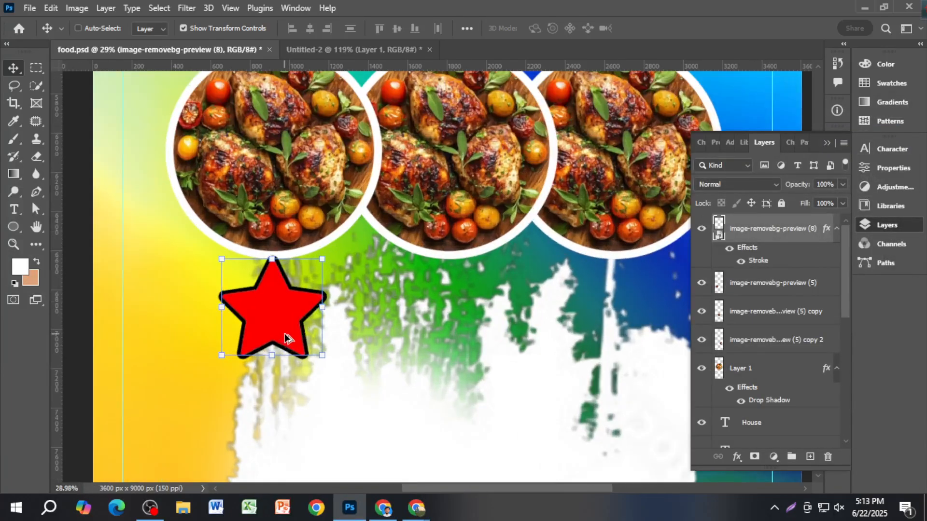
Nudge the star down-left and add a new empty layer above it.
mouse_move(282, 333)
mouse_down()
mouse_move(268, 345)
mouse_move(278, 348)
mouse_up()
scroll(289, 314, down, 2)
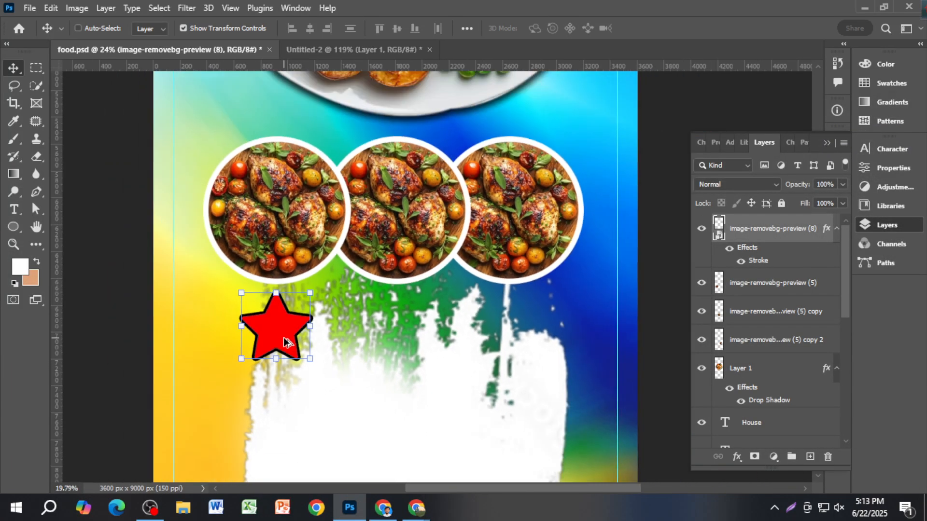
click(140, 290)
scroll(271, 365, up, 2)
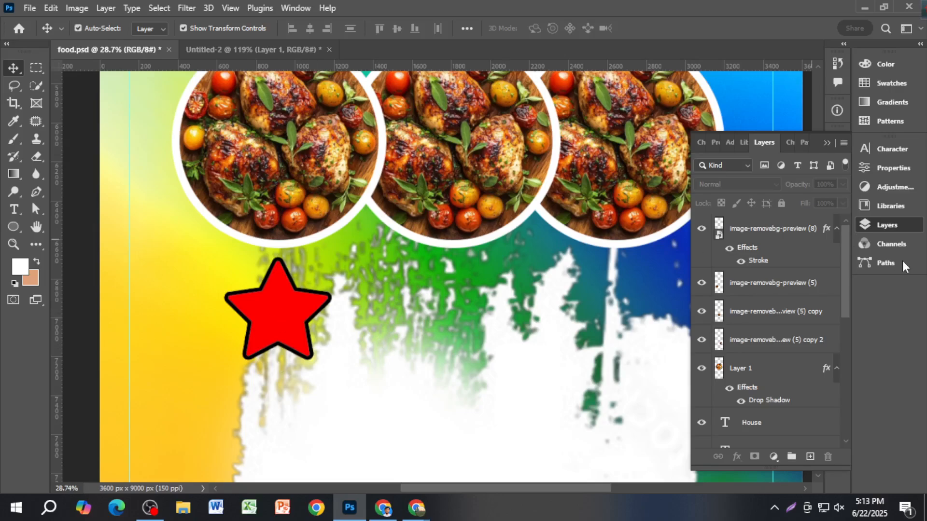
click(790, 233)
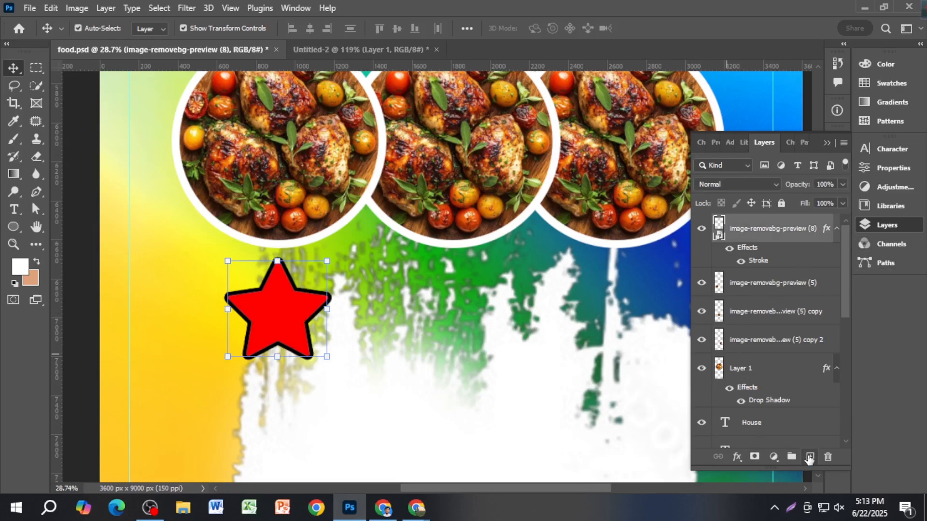
click(809, 457)
Type the price text '$5' and move it onto the red star.
click(14, 210)
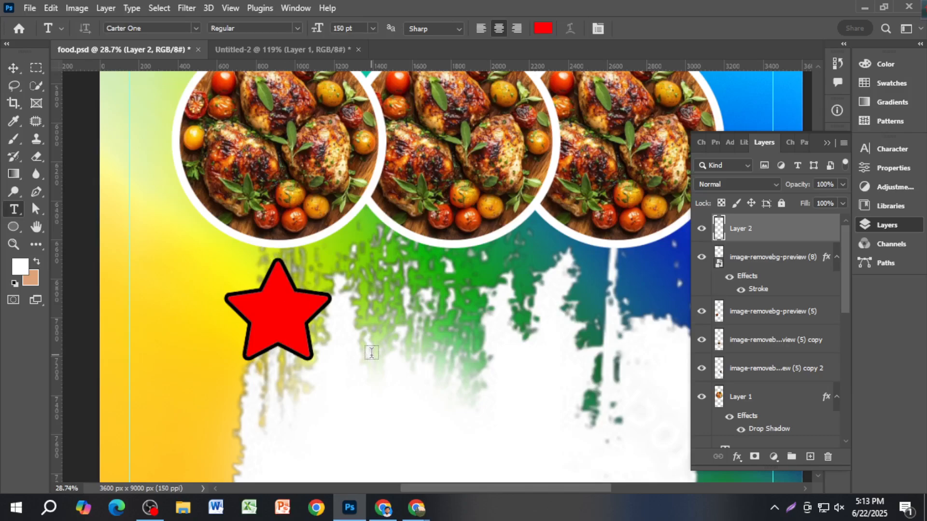
click(371, 352)
text(5)
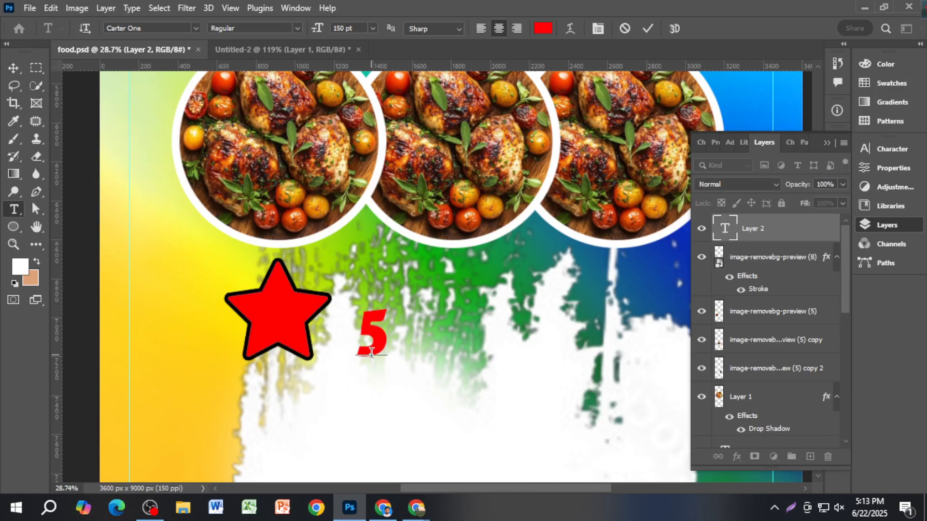
key(BackSpace)
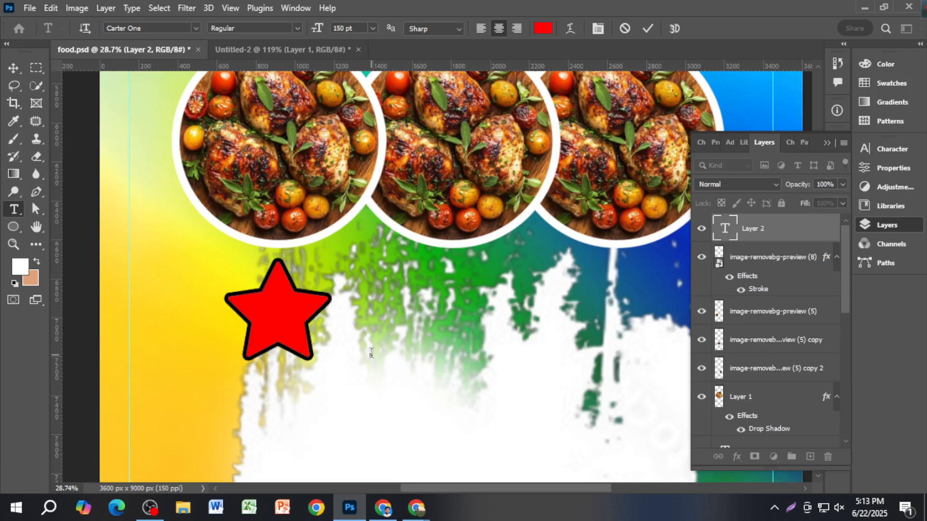
text($5)
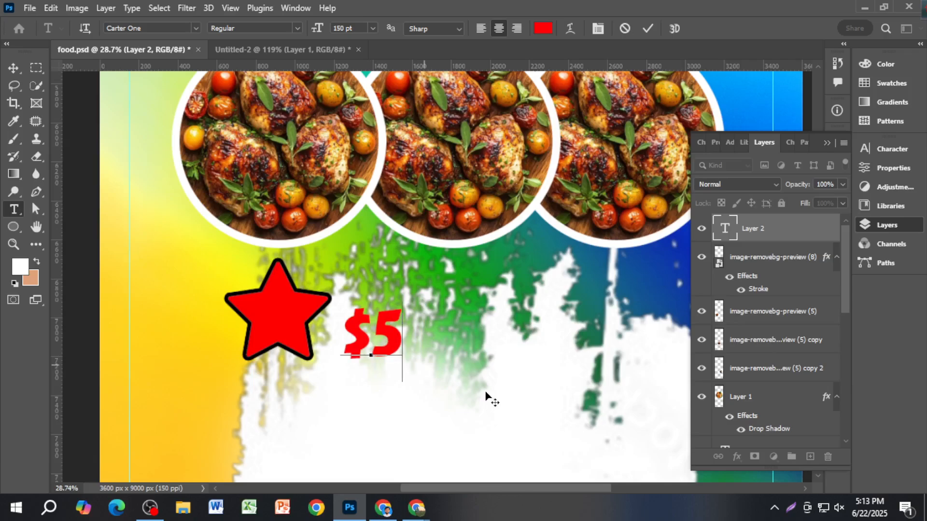
click(14, 67)
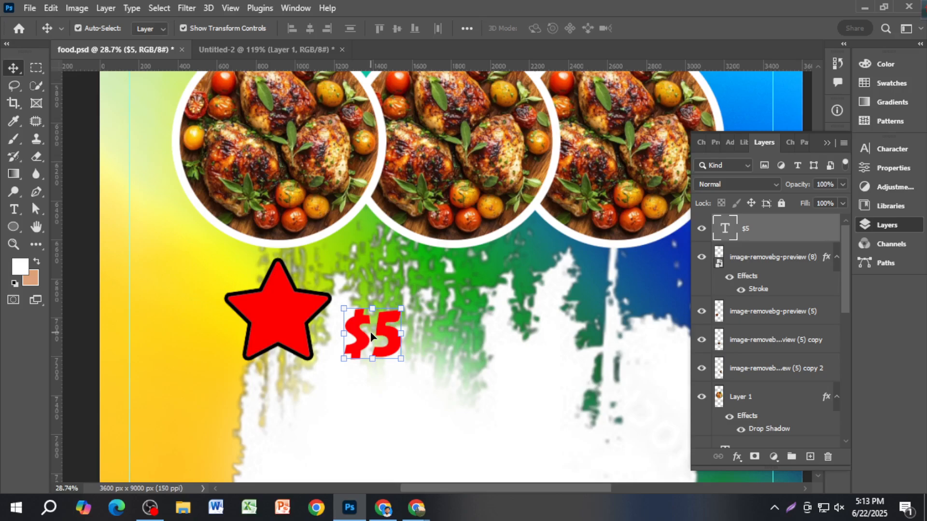
drag(377, 335, 284, 318)
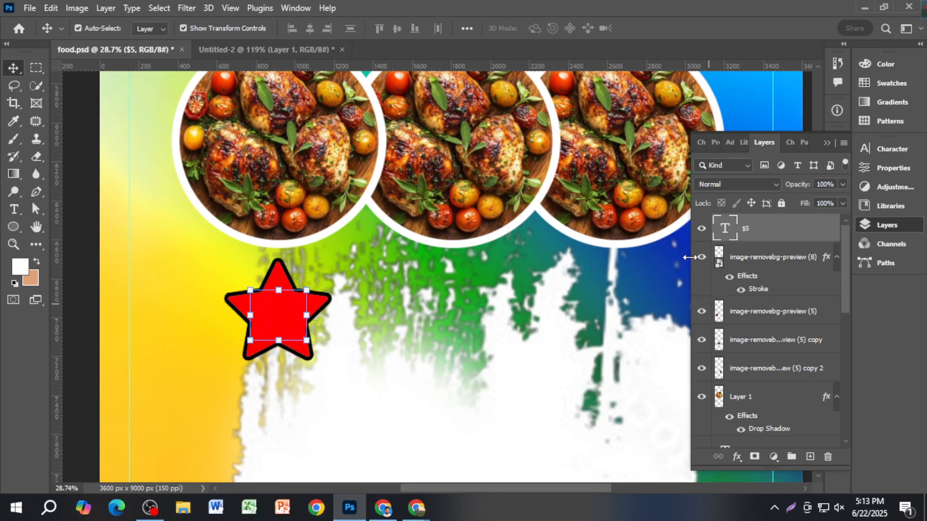
Make the $5 text white at 120 pt in the Character panel.
click(898, 154)
click(824, 219)
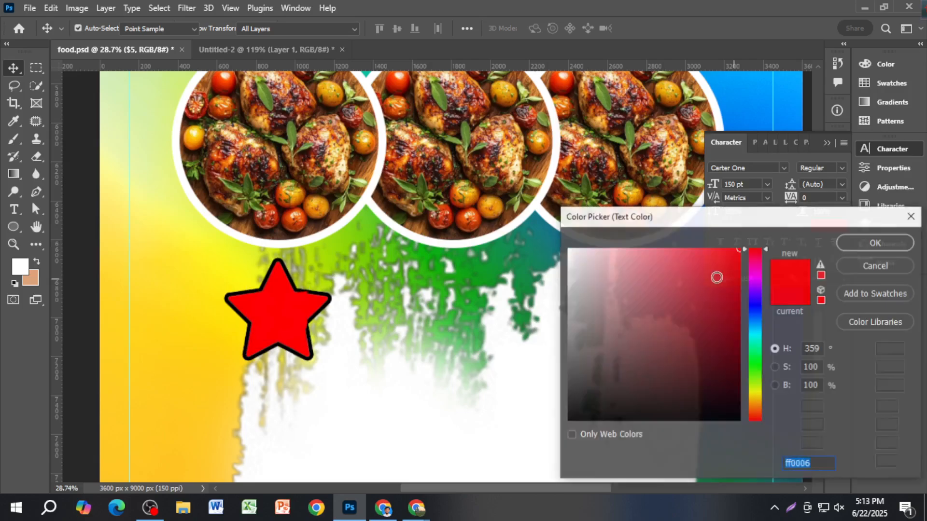
click(505, 199)
click(849, 243)
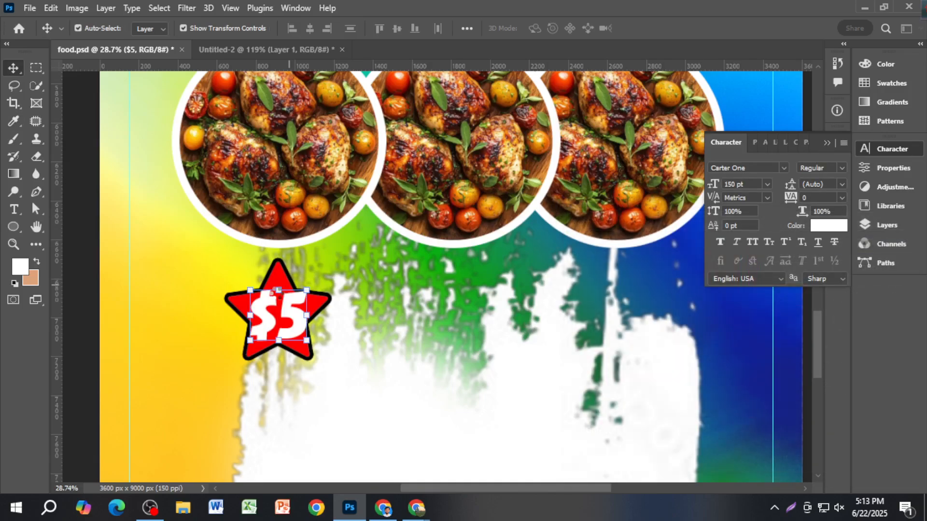
text(1)
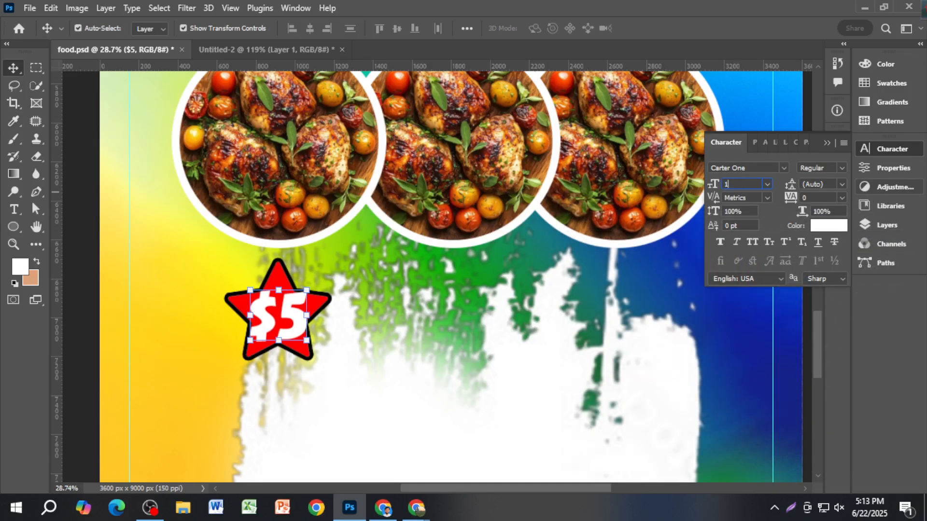
key(Return)
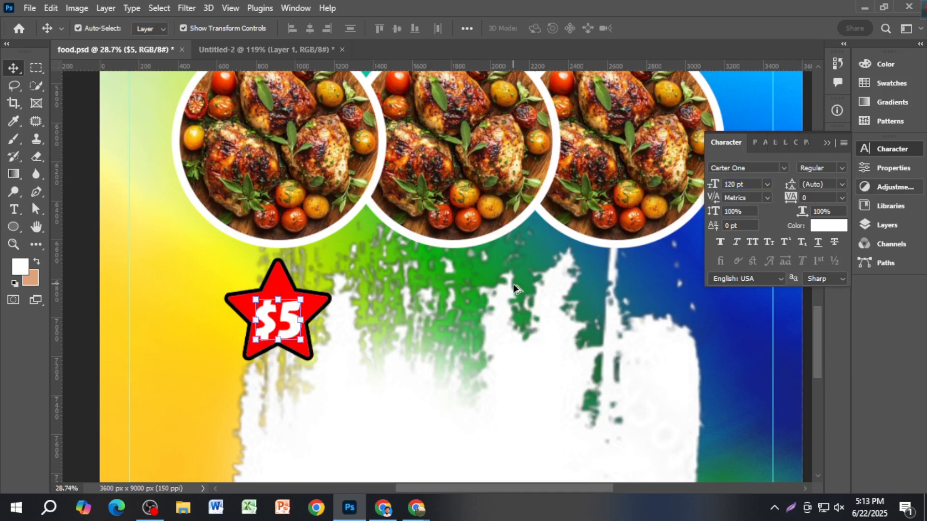
scroll(516, 294, down, 2)
scroll(344, 307, up, 2)
Fine-tune the $5 position inside the star and reselect the star layer.
drag(344, 308, 340, 309)
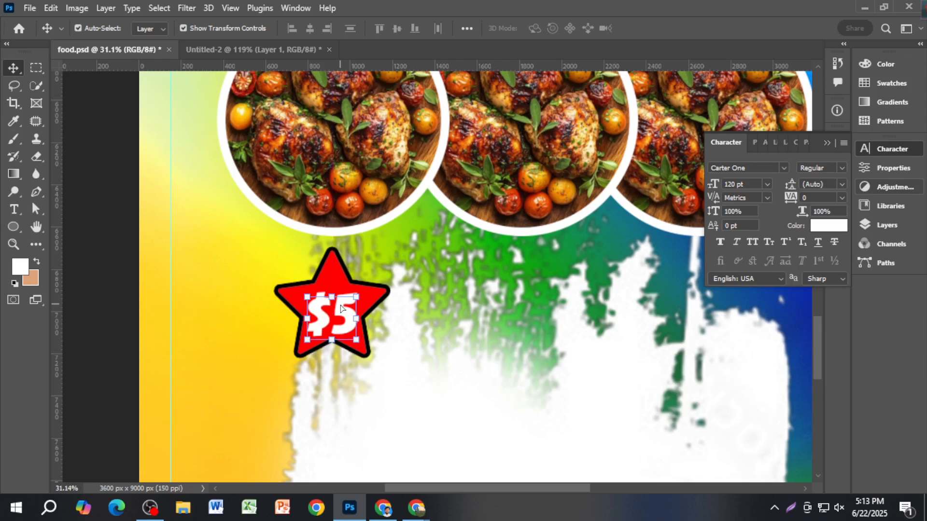
scroll(340, 309, up, 2)
scroll(346, 324, up, 2)
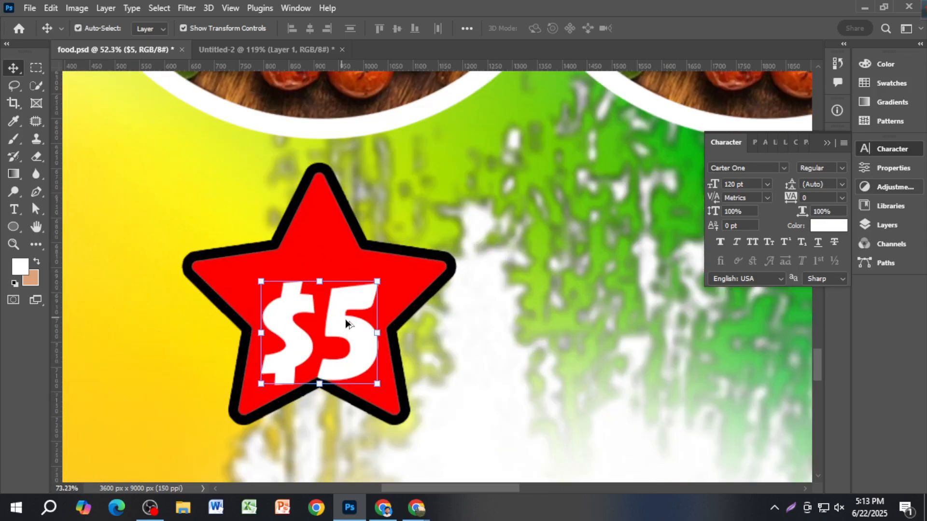
drag(346, 319, 344, 311)
scroll(343, 310, down, 1)
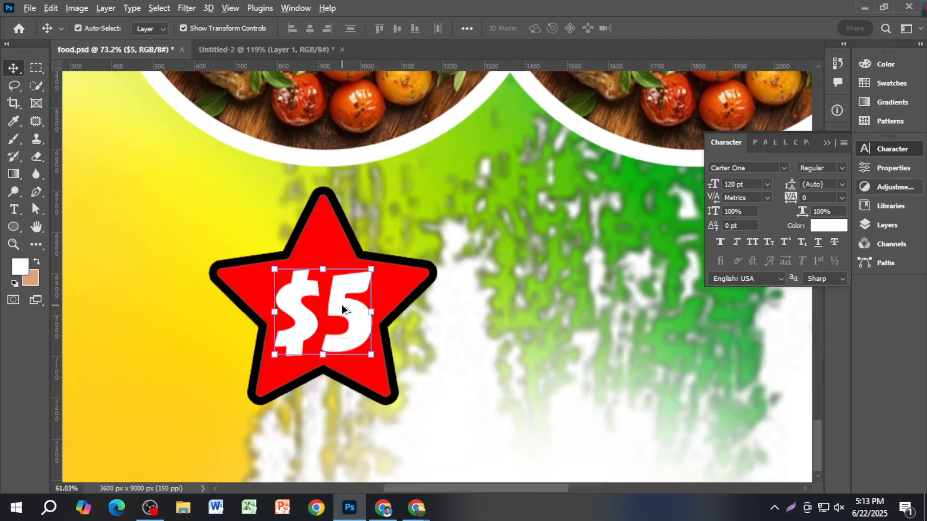
scroll(343, 306, down, 2)
key(F7)
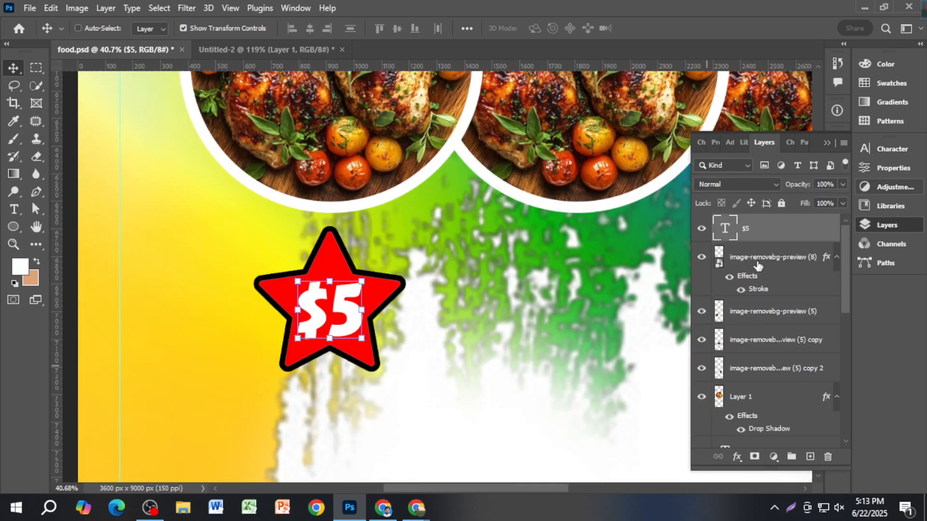
click(758, 267)
scroll(499, 340, down, 3)
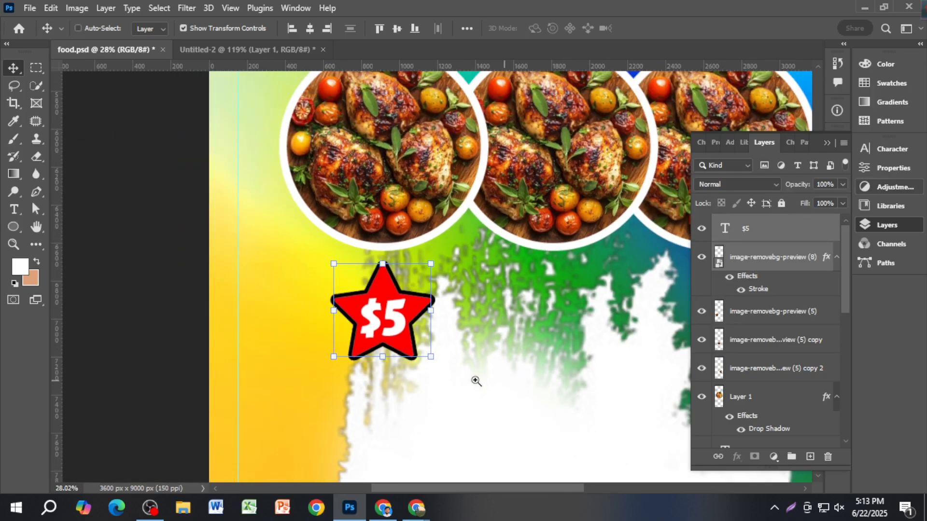
scroll(473, 381, down, 1)
scroll(555, 384, right, 2)
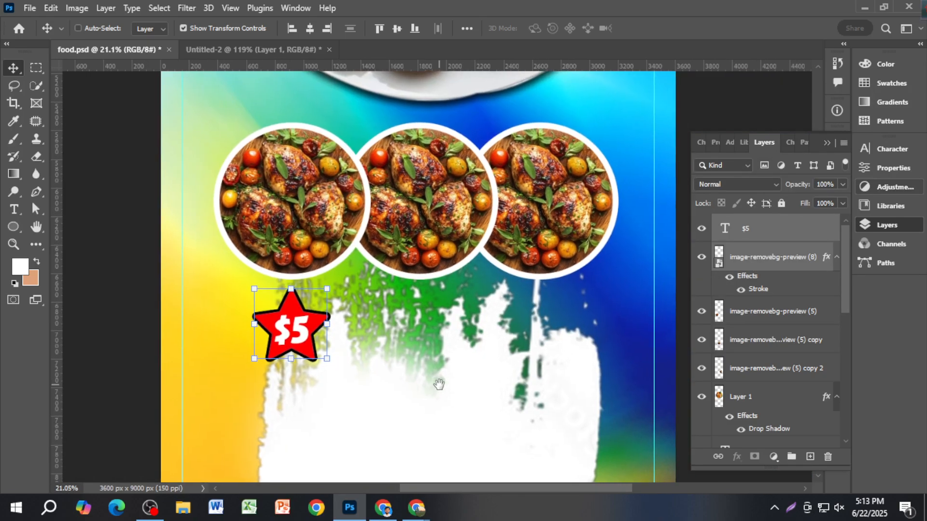
Place copies of the $5 star badge beneath the other food circles.
drag(289, 312, 534, 319)
click(101, 300)
scroll(135, 315, down, 1)
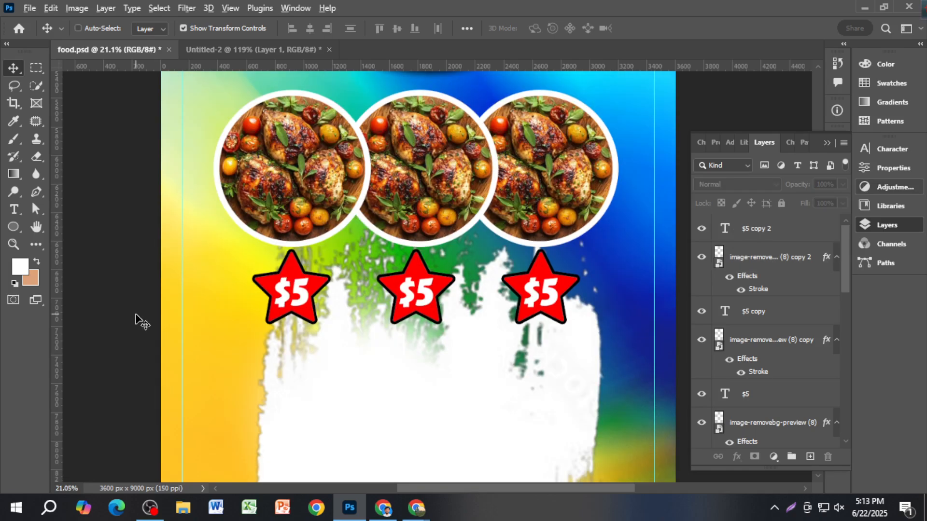
scroll(184, 314, down, 2)
scroll(419, 290, up, 2)
scroll(420, 290, up, 5)
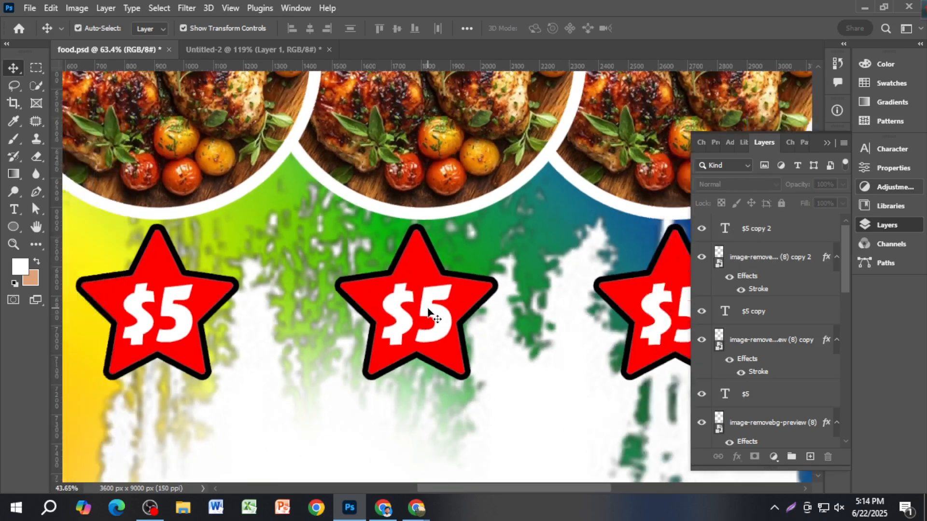
scroll(427, 312, down, 2)
Change the middle star's price from $5 to $8.
double_click(427, 313)
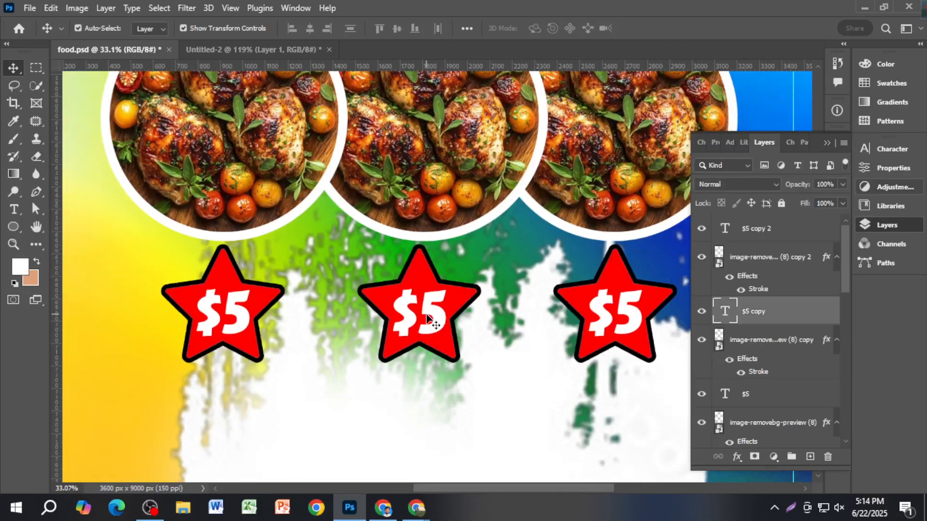
drag(426, 312, 434, 313)
text(8)
click(15, 69)
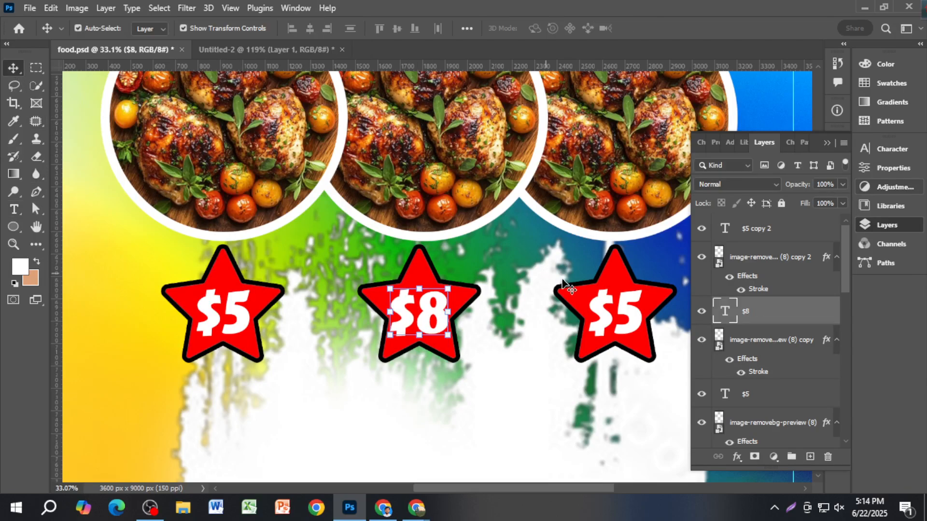
Compare the fitted flyer against the Untitled-2 reference mockup, then bring up the shape tools list.
key(ctrl+0)
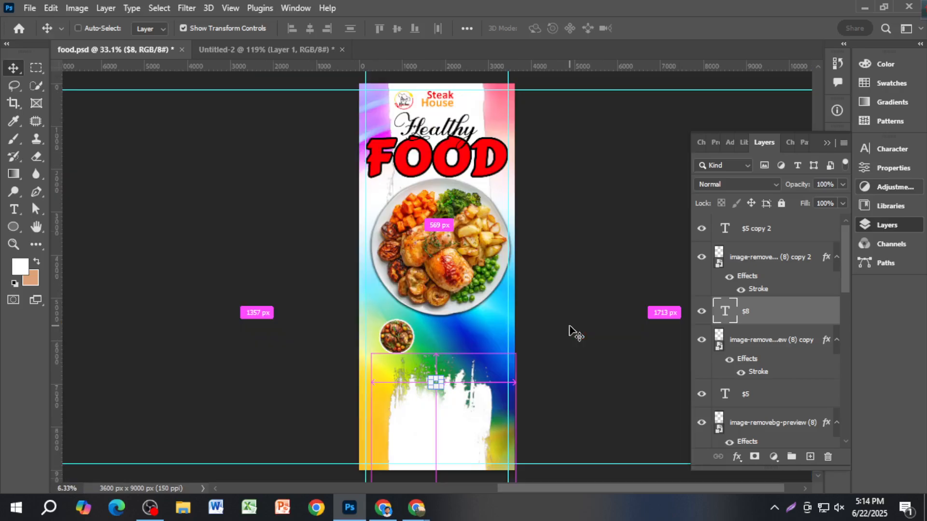
scroll(476, 382, down, 2)
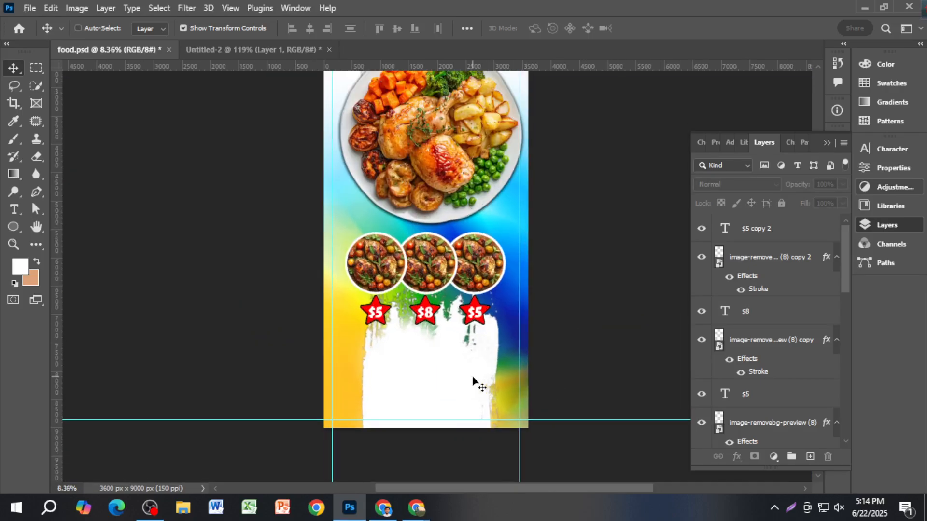
scroll(475, 382, up, 2)
click(221, 54)
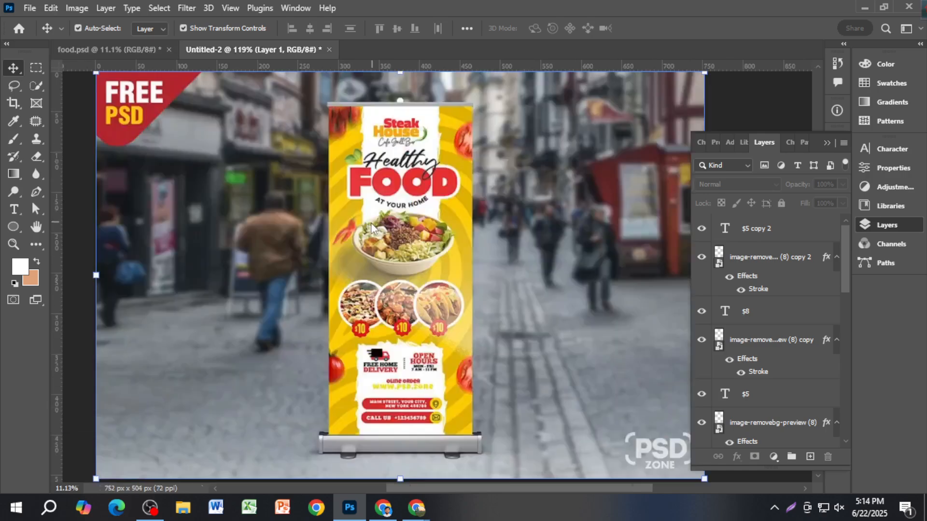
scroll(397, 395, up, 5)
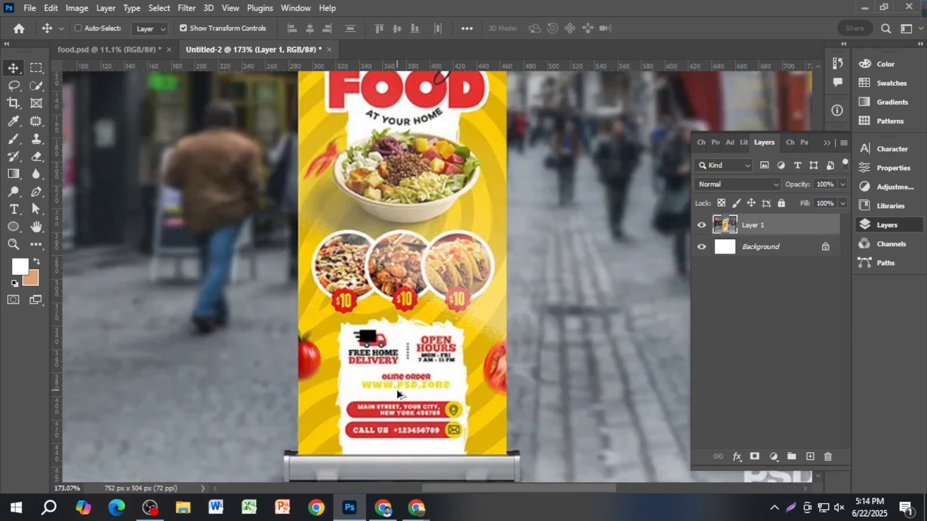
scroll(398, 394, down, 5)
key(ctrl+Tab)
key(u)
right_click(13, 226)
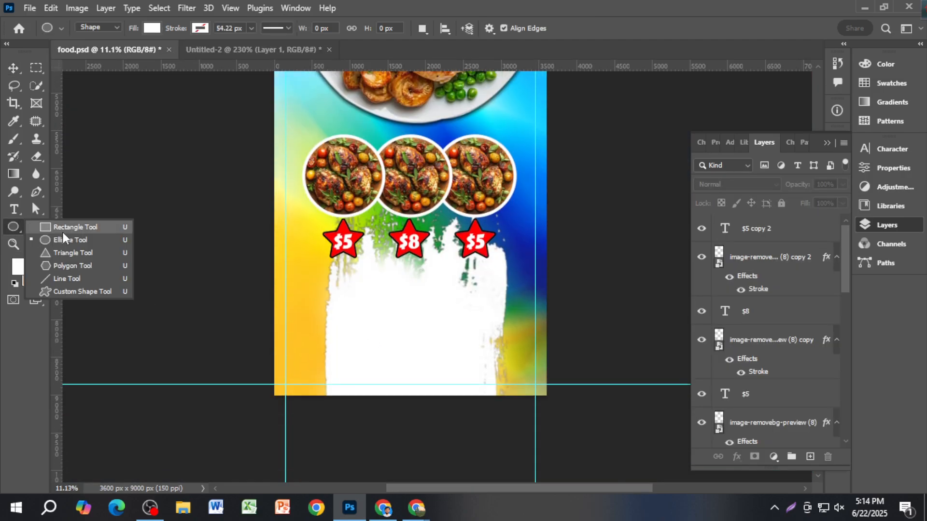
Draw a red-filled rectangle bar near the flyer's bottom.
click(73, 226)
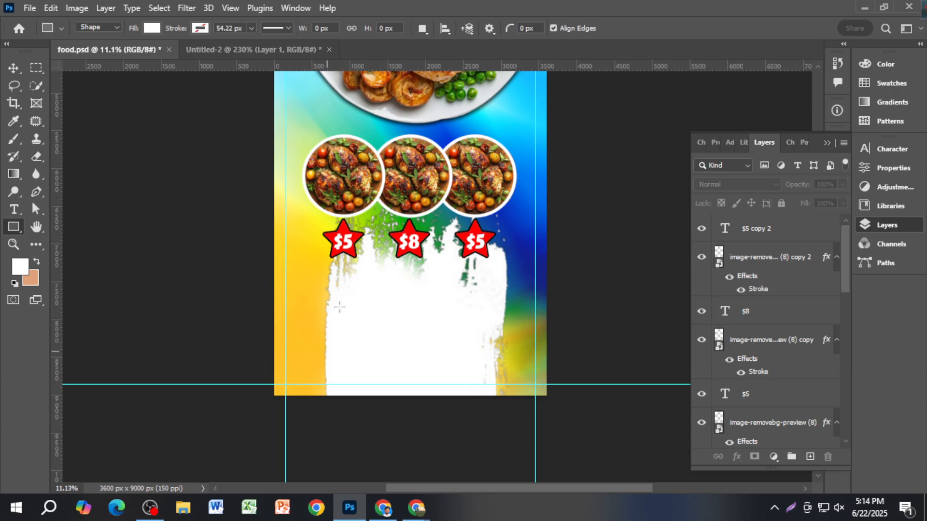
click(323, 50)
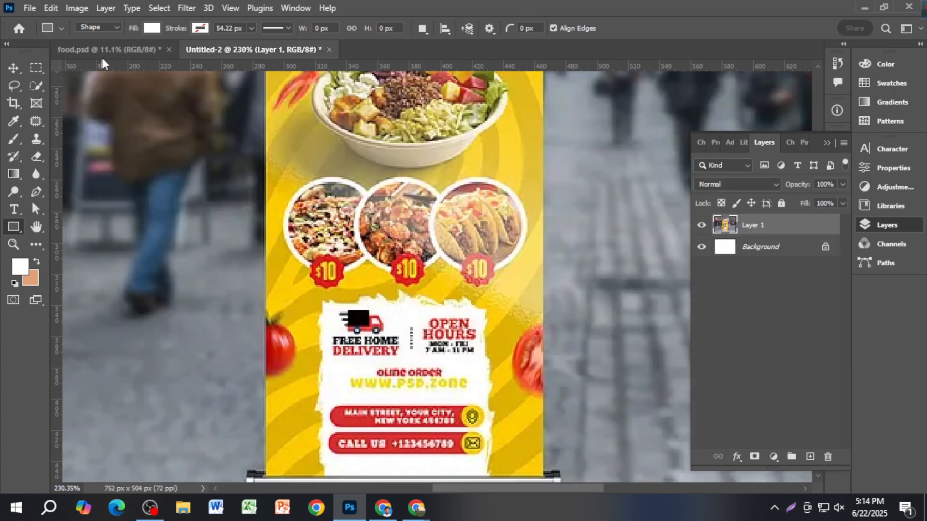
click(103, 51)
drag(327, 445, 482, 471)
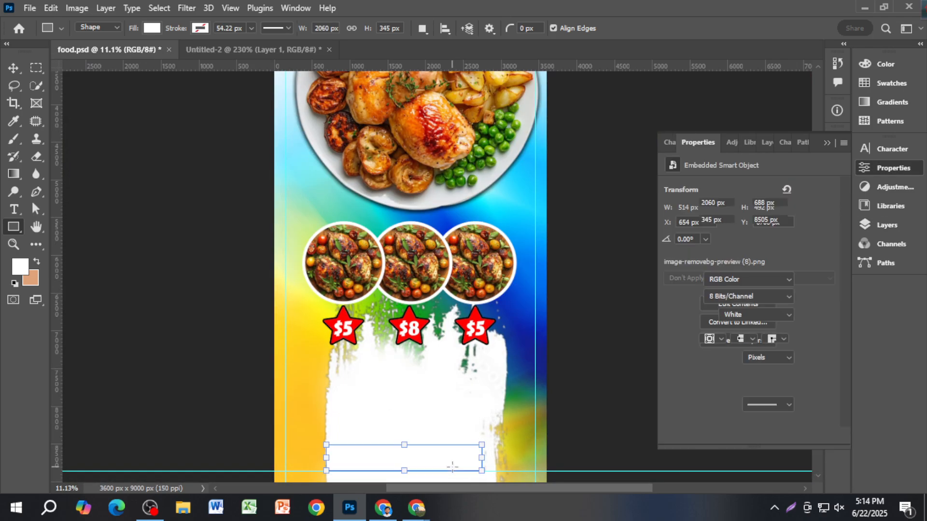
scroll(459, 466, up, 4)
scroll(438, 434, down, 2)
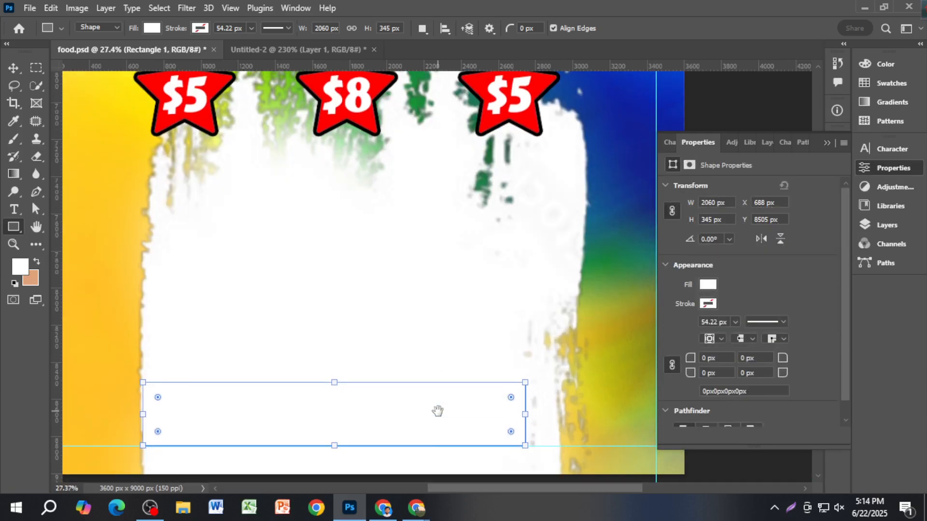
click(153, 28)
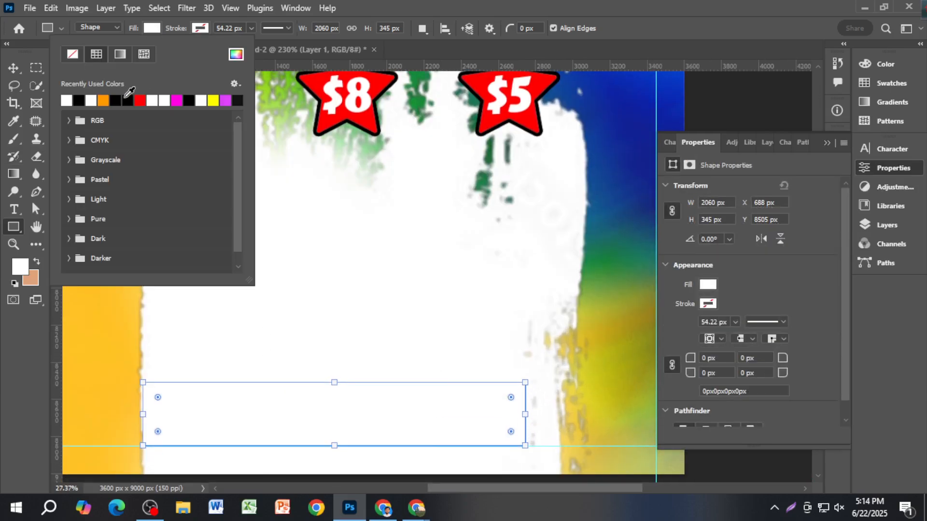
click(147, 96)
click(13, 67)
Round the bar into a pill shape and duplicate it above the original.
key(v)
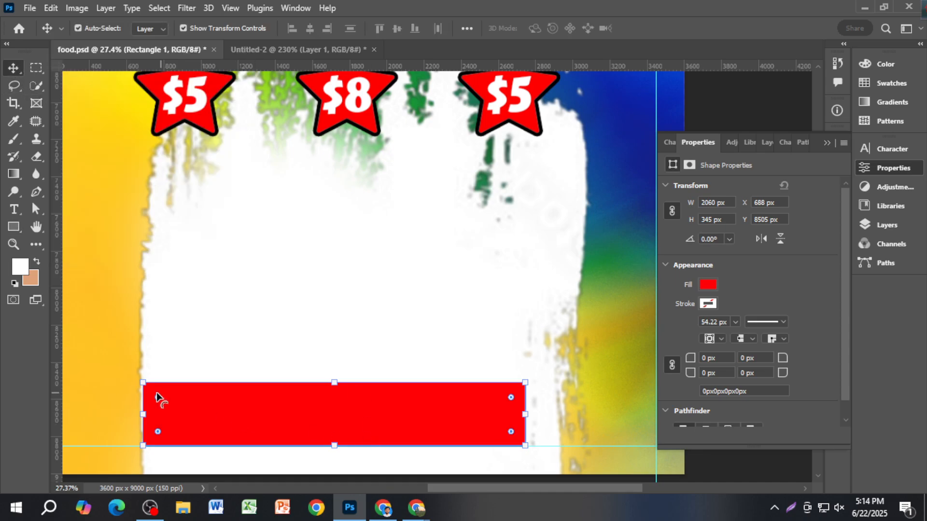
drag(158, 398, 178, 415)
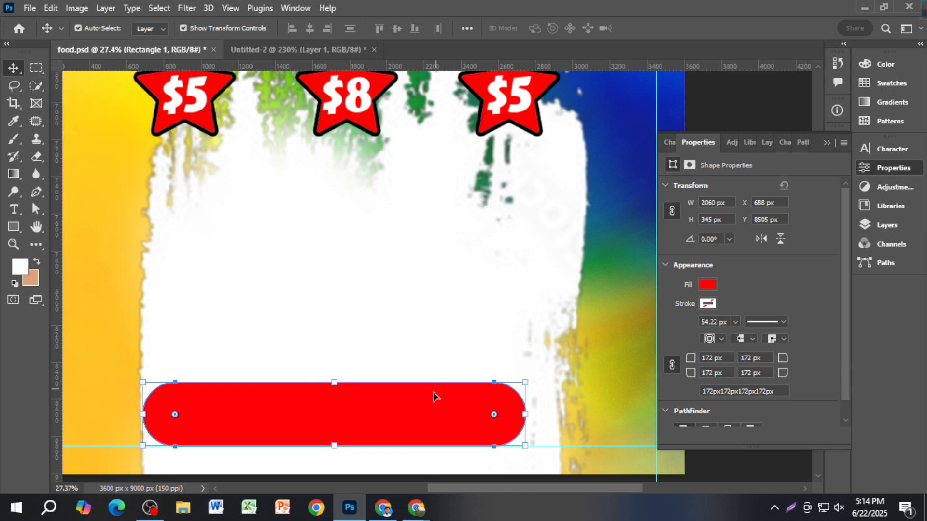
drag(424, 423, 439, 354)
click(634, 366)
scroll(602, 367, down, 3)
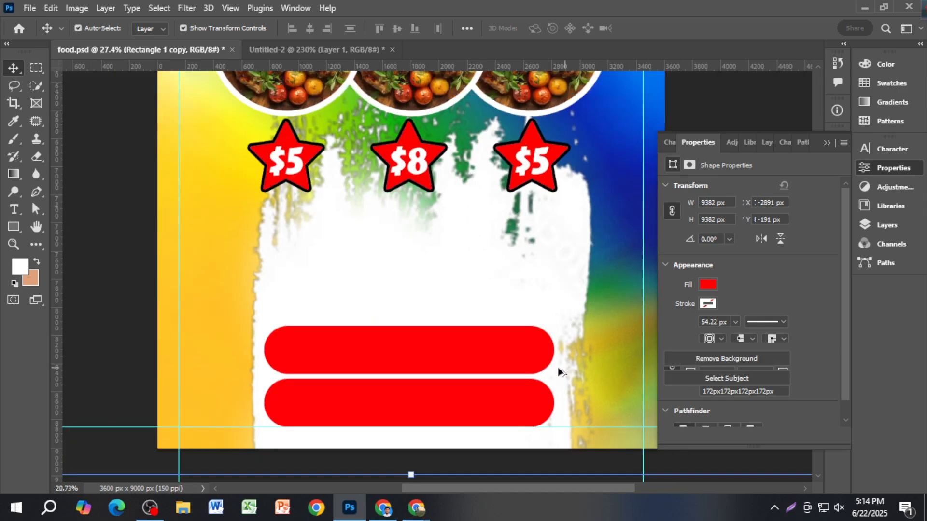
click(144, 276)
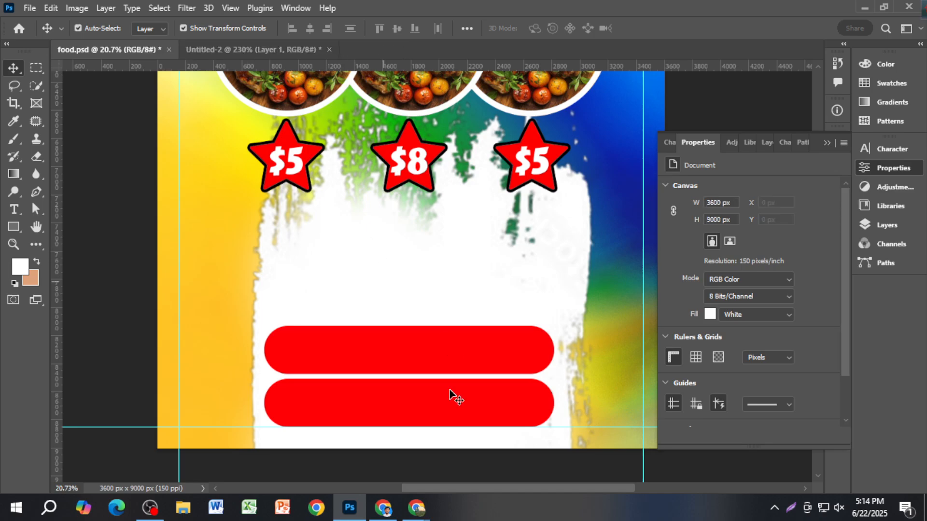
click(383, 507)
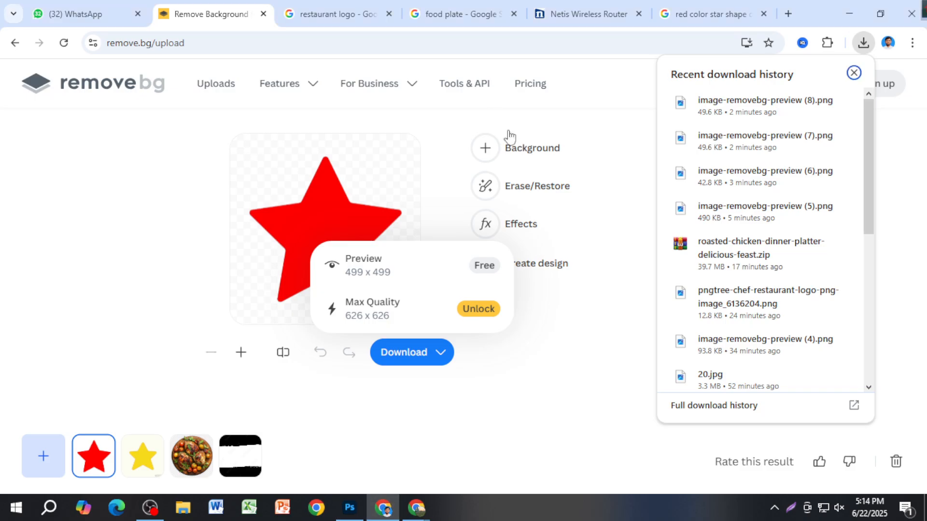
Search Google in a new tab for 'delivery food car', correcting the typo.
click(783, 18)
text(delivery)
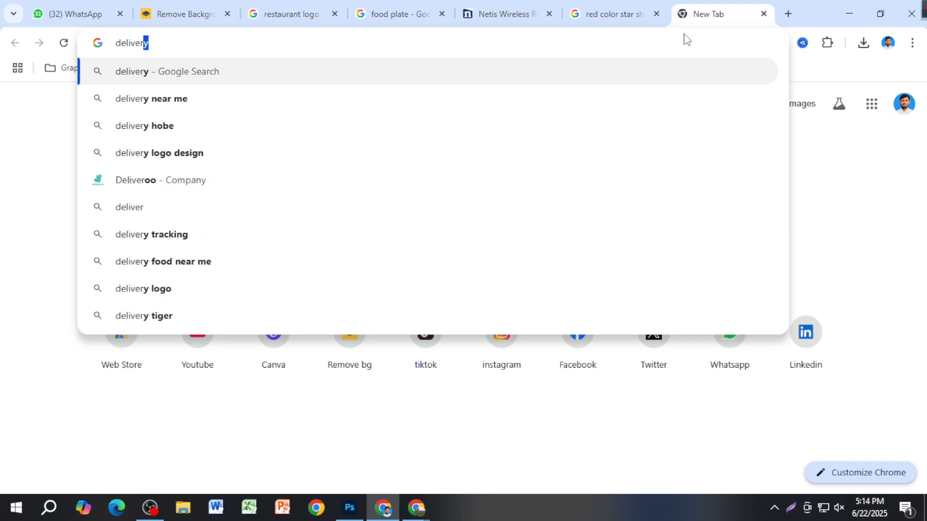
text( car)
key(BackSpace)
key(BackSpace)
key(BackSpace)
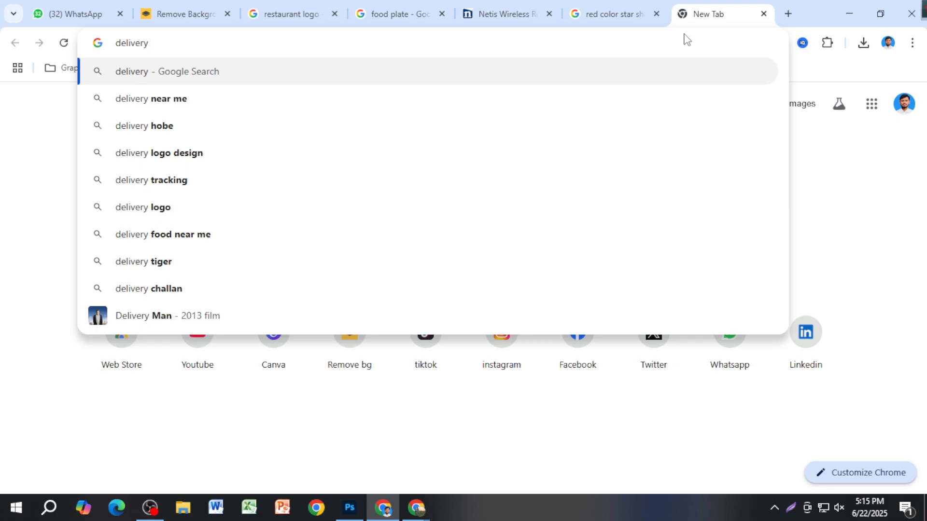
text(food c)
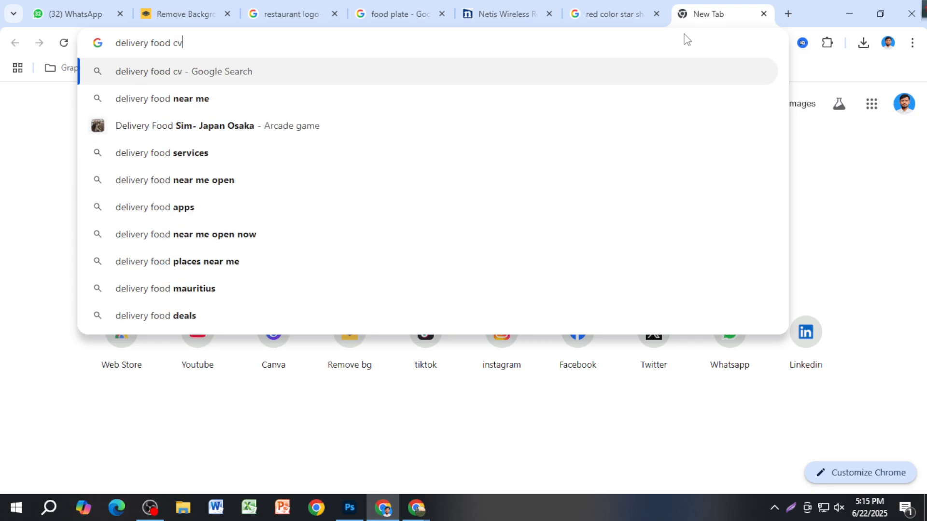
key(BackSpace)
text(card)
key(Return)
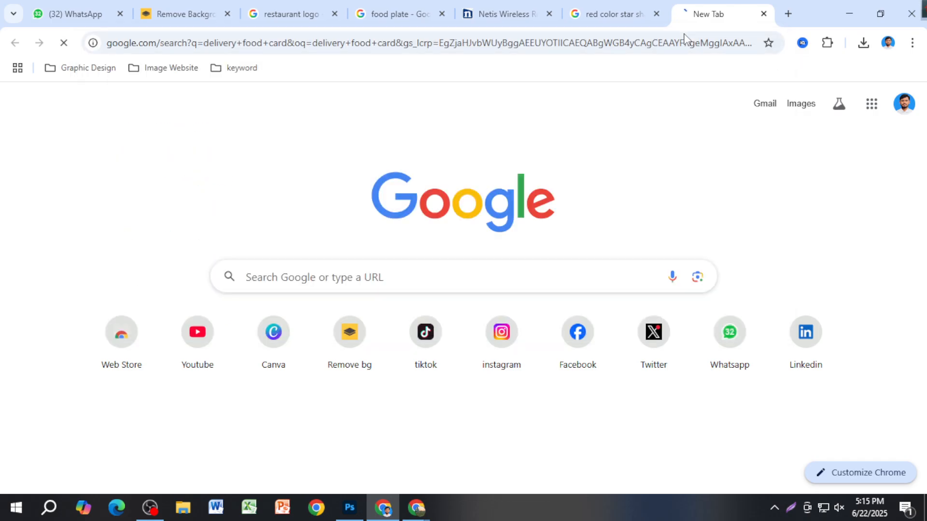
click(360, 92)
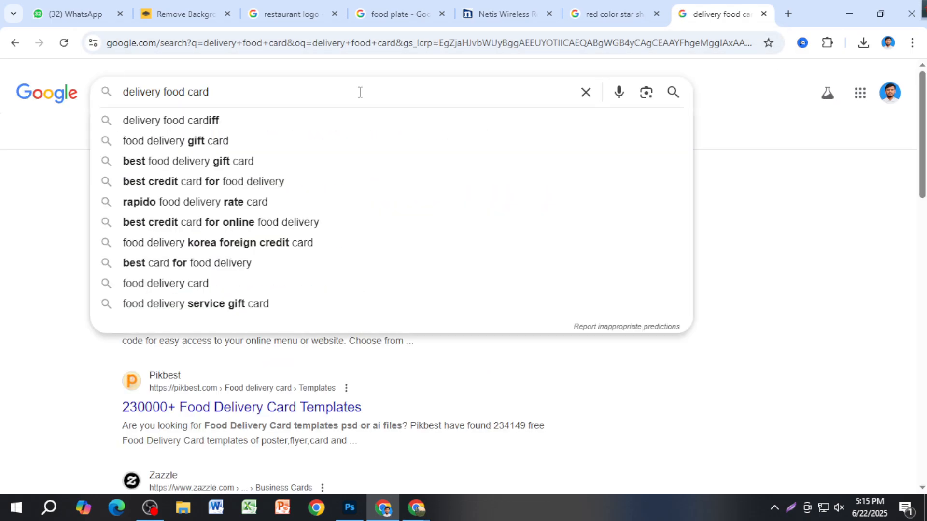
key(BackSpace)
key(Return)
Show the Images results for 'delivery food car' and scroll through the vehicles.
click(167, 139)
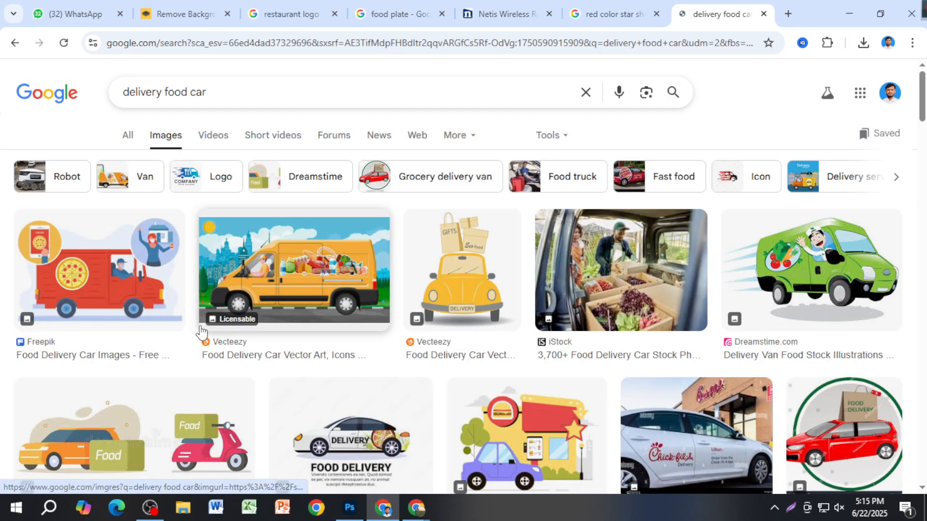
scroll(202, 332, down, 5)
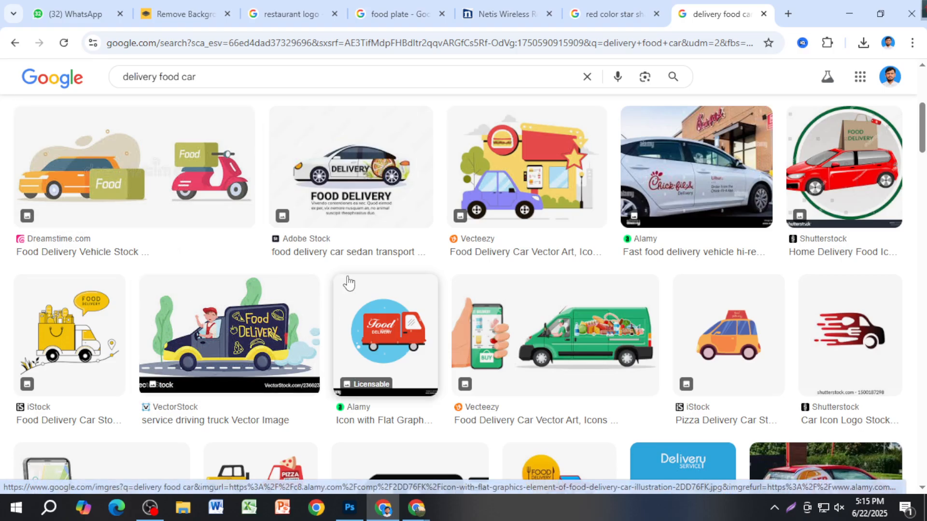
scroll(284, 277, down, 5)
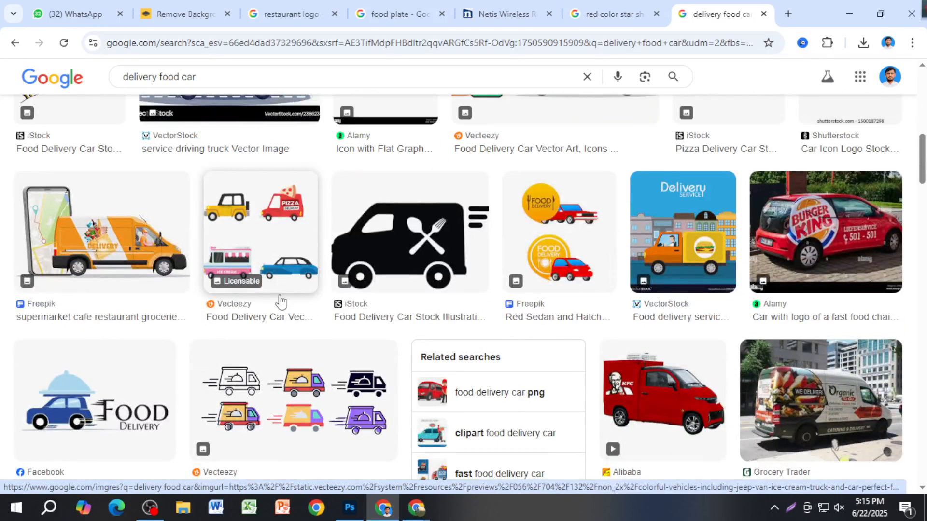
scroll(280, 302, down, 6)
scroll(285, 318, up, 10)
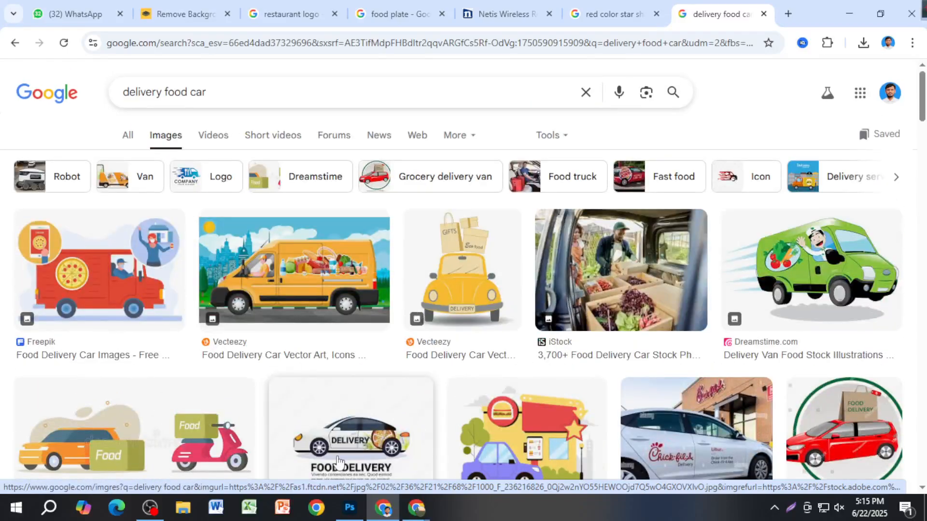
click(350, 507)
Check the reference flyer's truck icon, then select the end of the Chrome search text for replacing.
key(ctrl+Tab)
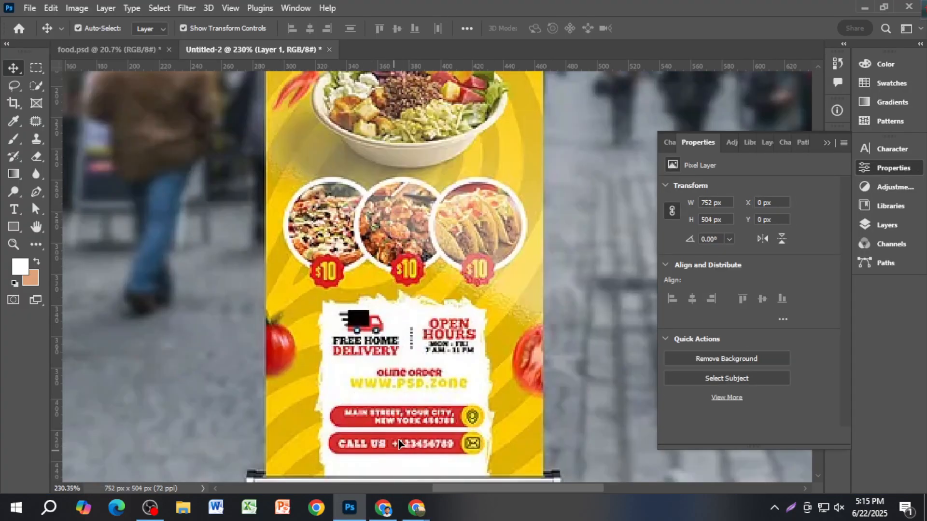
click(384, 507)
drag(267, 89, 183, 90)
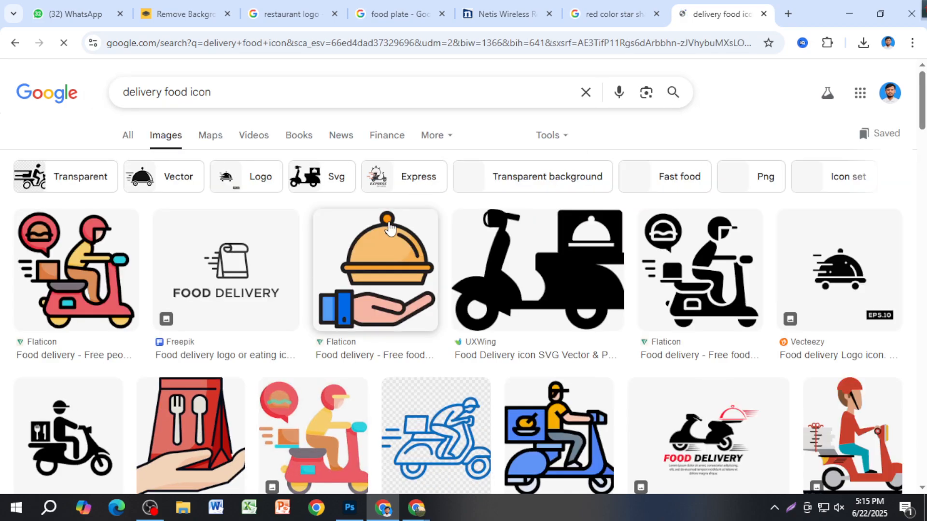
Look over the icon results, then search Google Images for 'delivery food car' again.
scroll(435, 361, down, 6)
scroll(467, 359, up, 5)
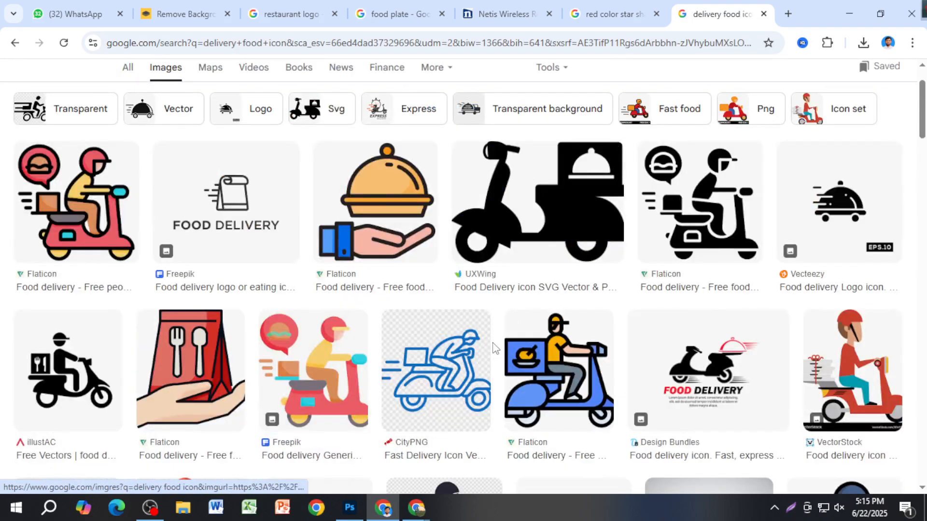
scroll(255, 362, down, 5)
scroll(256, 362, down, 10)
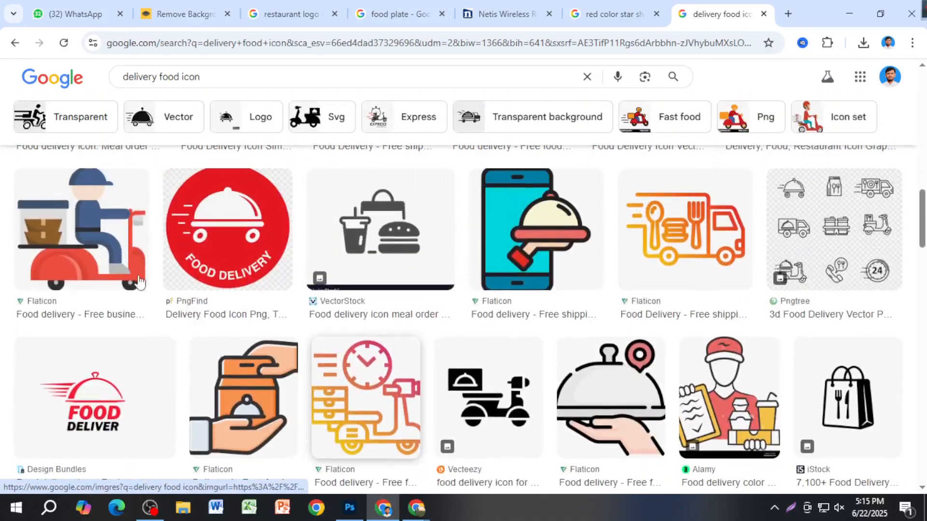
scroll(290, 338, down, 3)
scroll(407, 382, up, 8)
drag(201, 77, 182, 77)
key(BackSpace)
text(car)
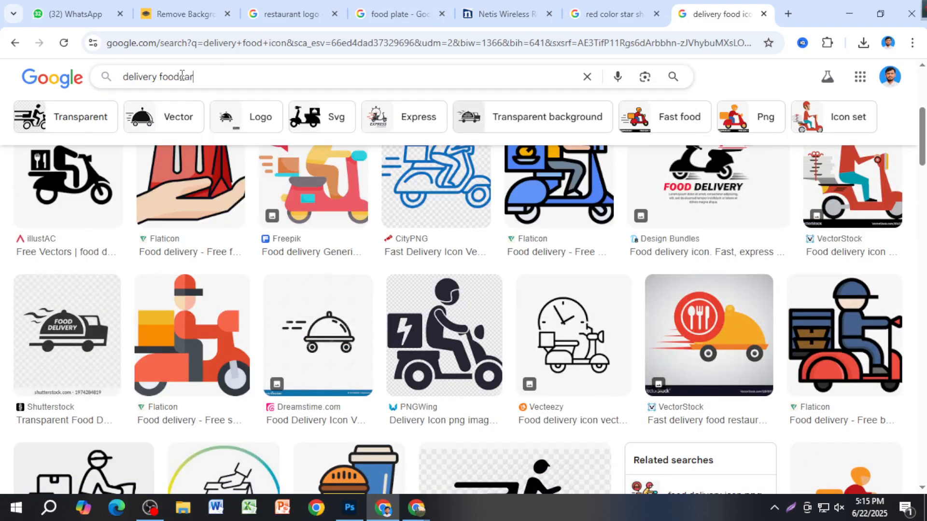
click(217, 105)
Preview candidate delivery images, copying the Food Delivery Vehicle and skipping the red Food truck.
scroll(338, 314, down, 4)
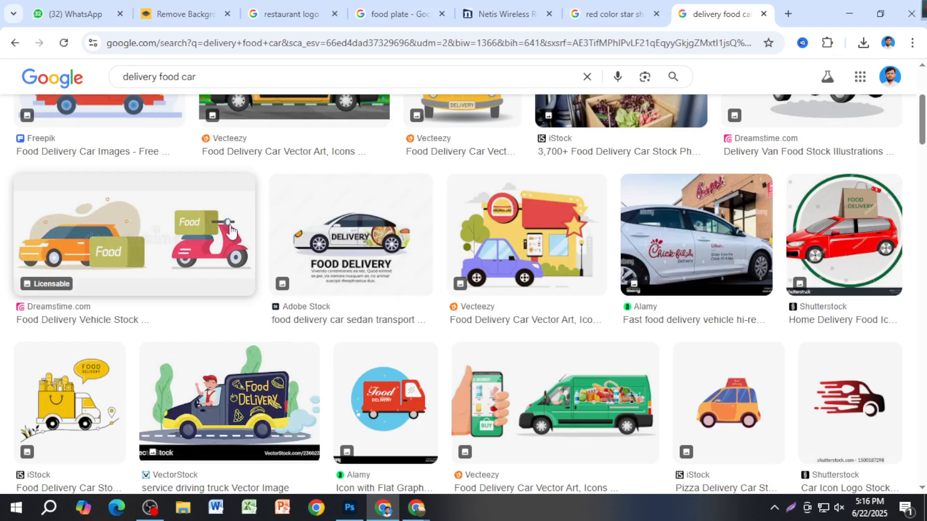
click(232, 239)
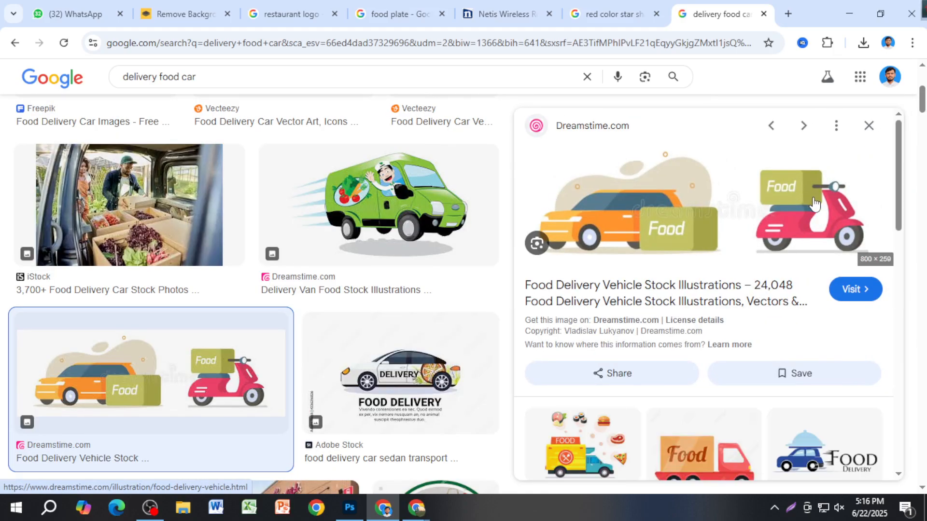
right_click(799, 190)
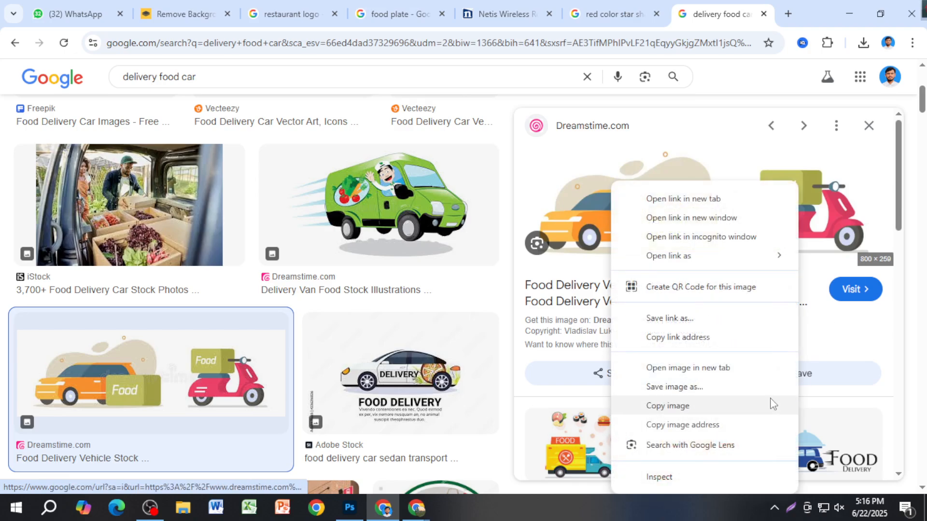
click(719, 408)
scroll(701, 272, down, 4)
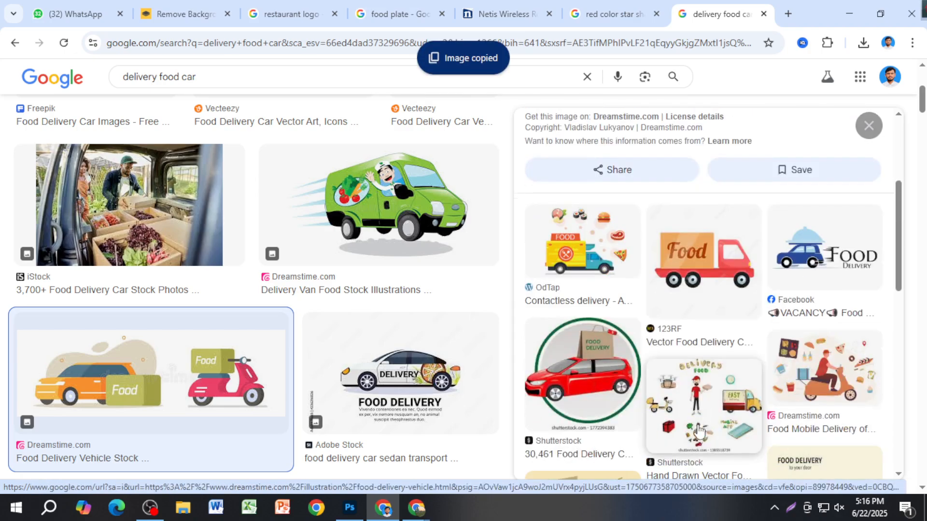
click(702, 270)
right_click(693, 241)
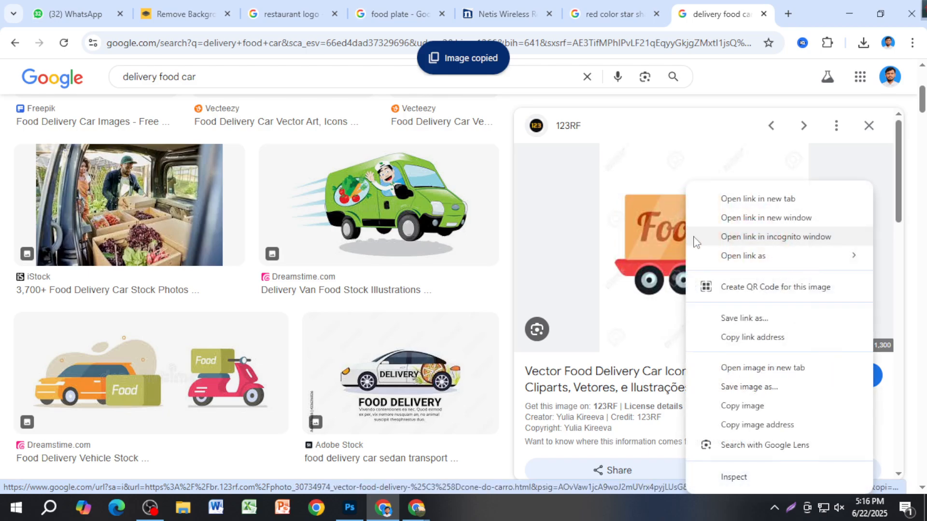
click(920, 266)
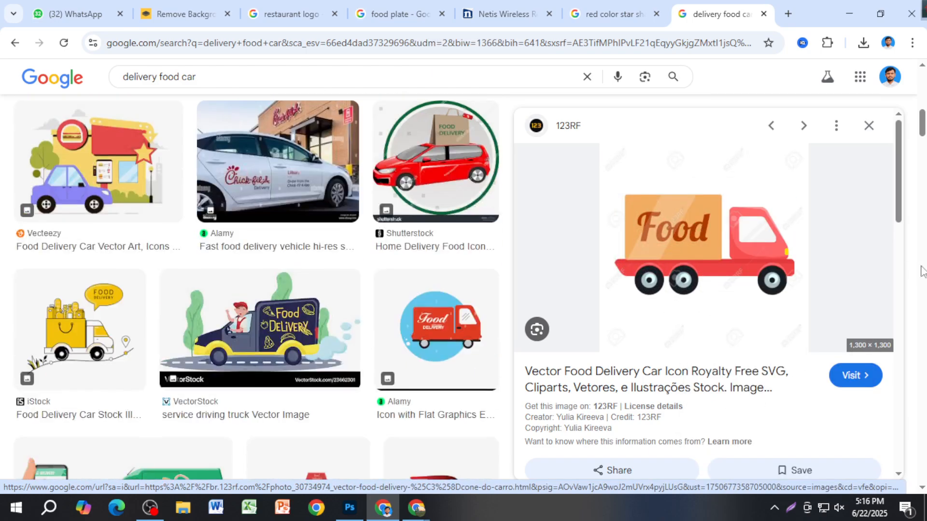
Copy the Pngtree food delivery truck icon and paste it into remove.bg.
scroll(790, 302, down, 4)
scroll(704, 384, down, 1)
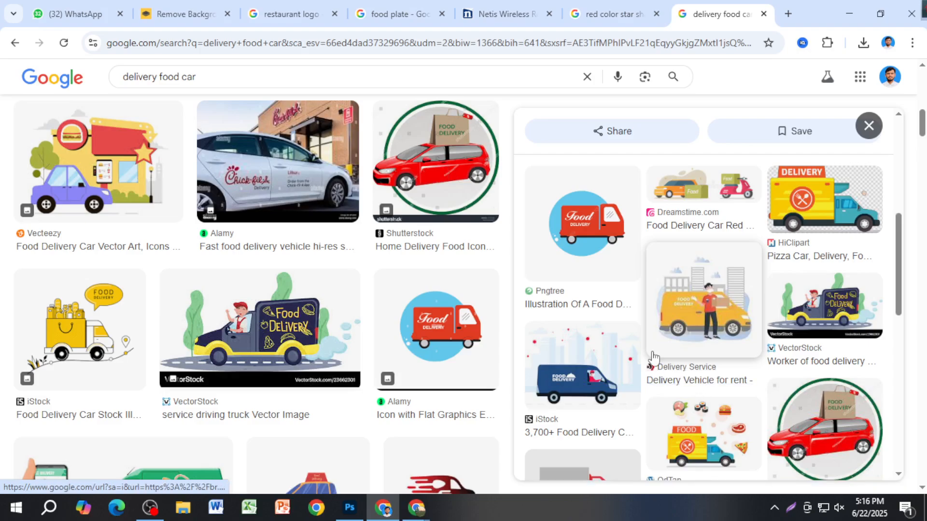
click(614, 227)
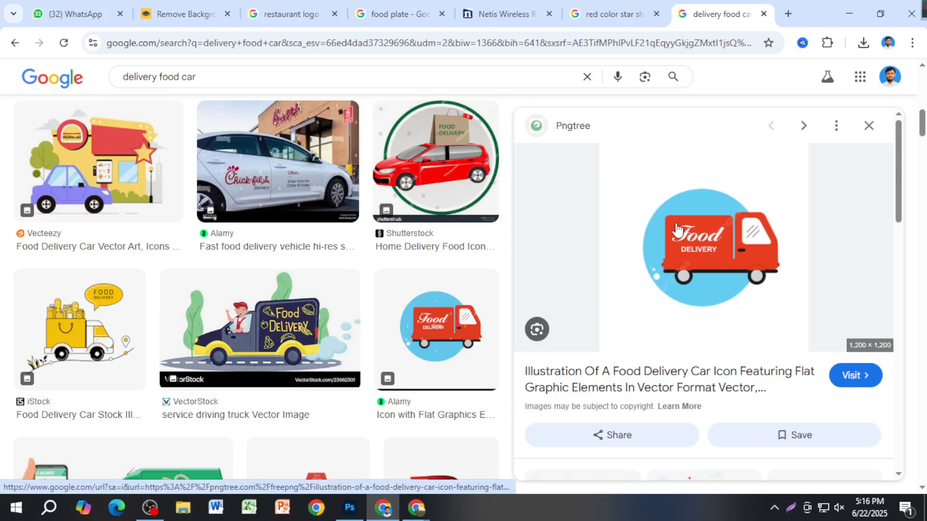
right_click(676, 183)
click(746, 405)
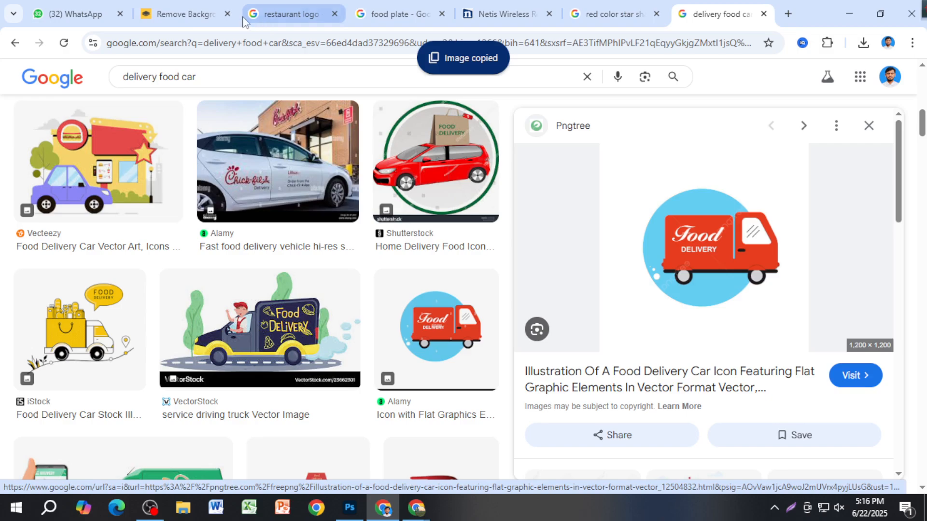
click(212, 14)
key(ctrl+v)
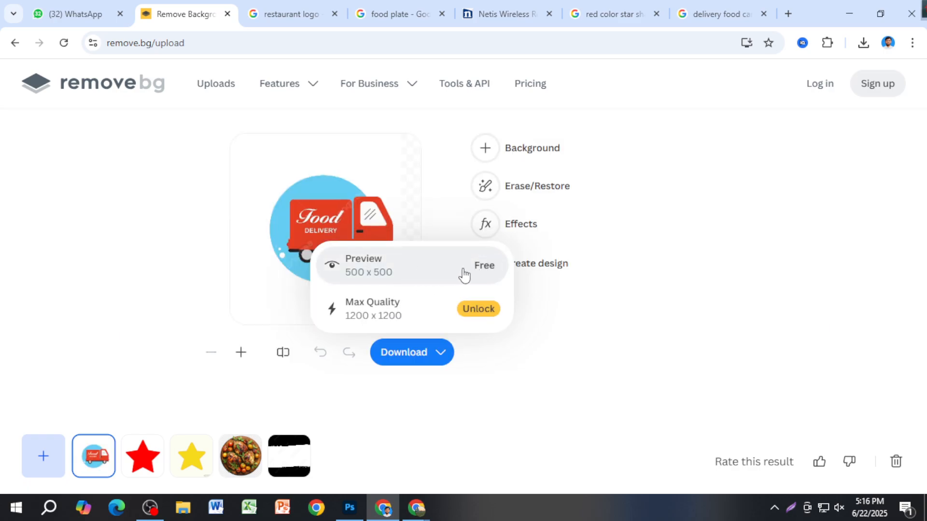
Download the free 500 x 500 background-free truck preview and drag it into the banner.
click(460, 275)
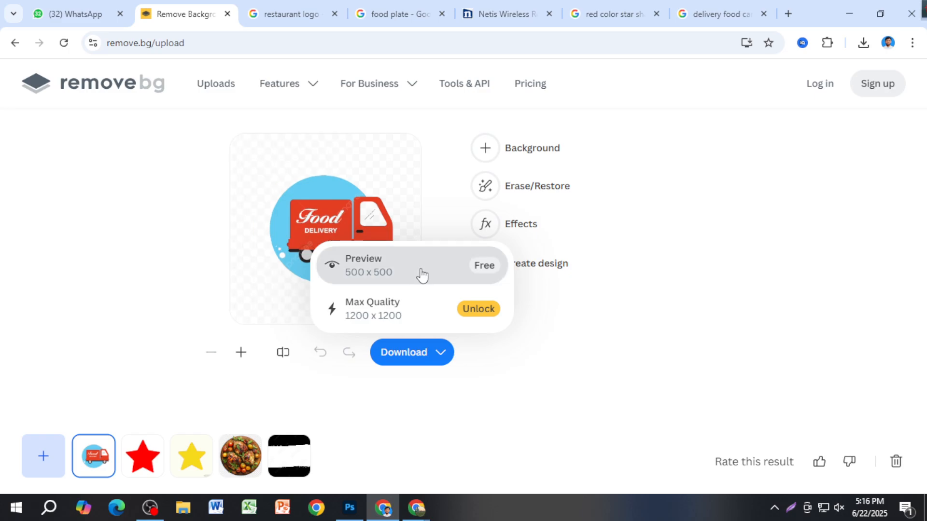
drag(819, 71, 366, 324)
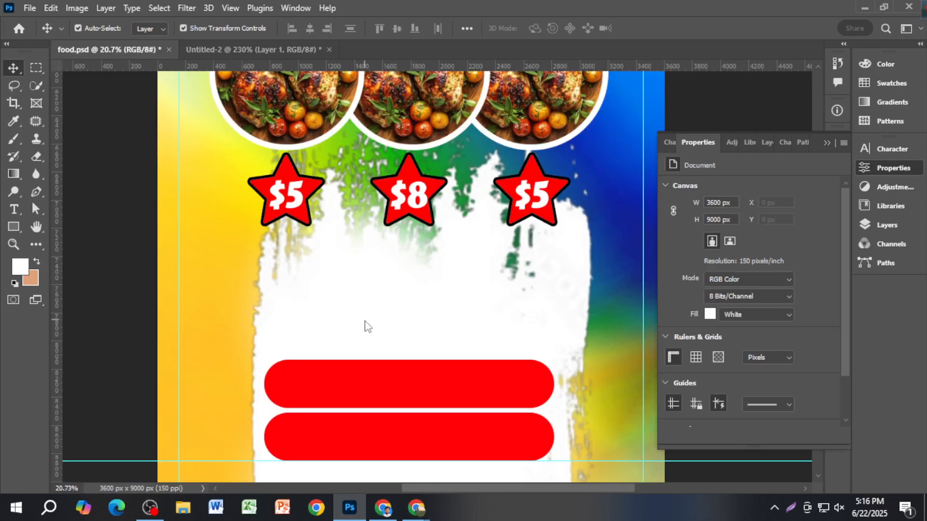
Place the truck image and scale it down to about 64% (434 x 375 px).
key(Return)
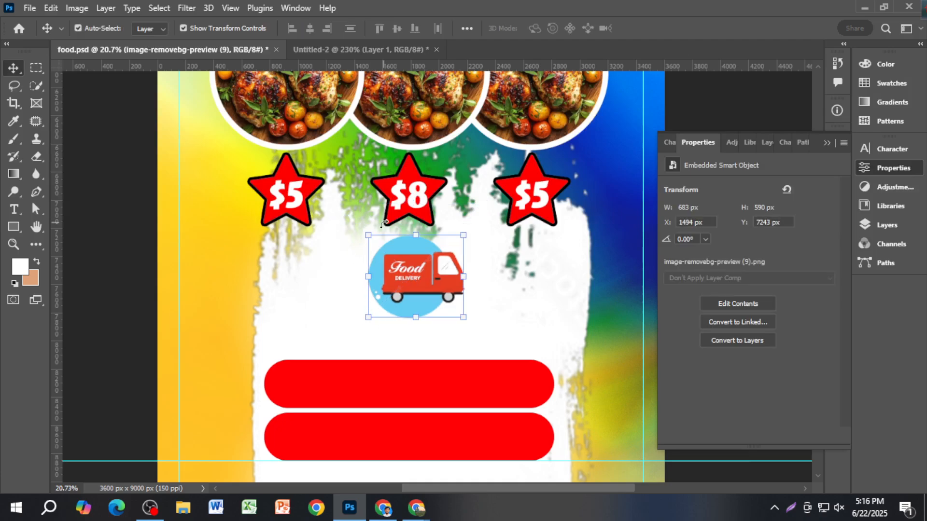
click(372, 238)
drag(338, 207, 354, 222)
key(Return)
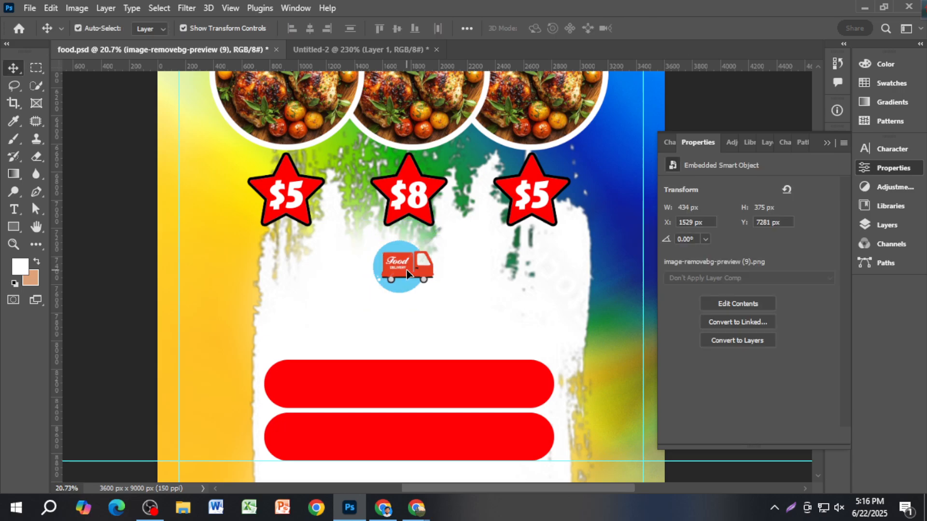
Move the truck left below the $5 star and duplicate the $8 text beneath the stars.
drag(406, 270, 328, 308)
scroll(328, 308, up, 2)
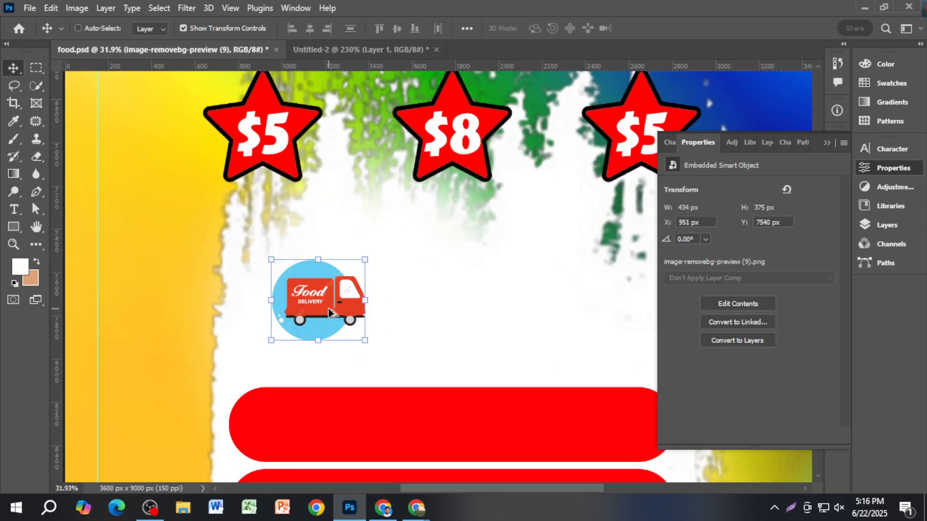
scroll(328, 307, up, 2)
scroll(331, 308, down, 1)
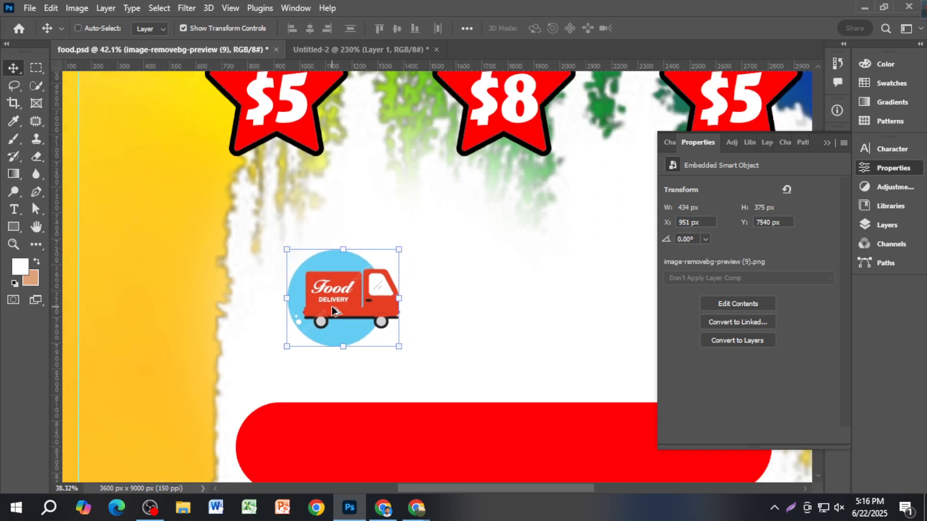
scroll(332, 306, down, 3)
ctrl+click(103, 285)
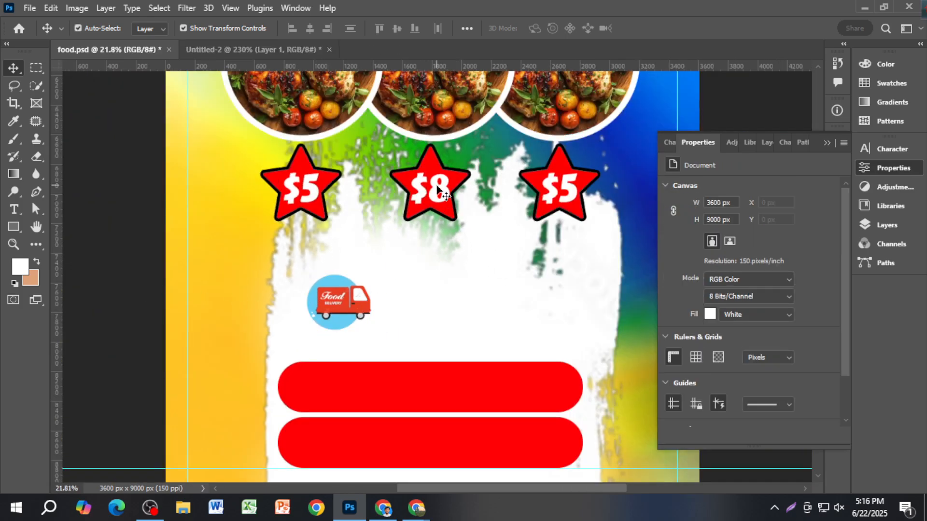
drag(437, 188, 451, 312)
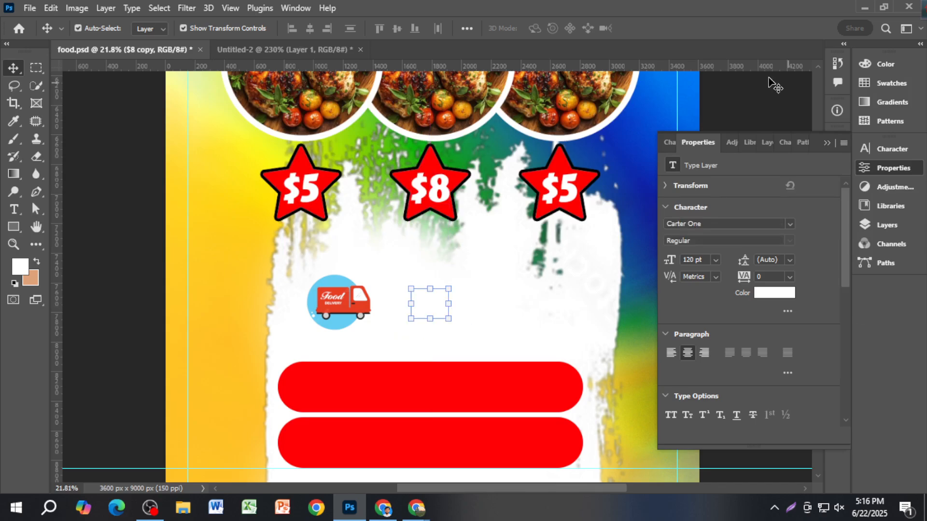
Set the copied $8 text's colour to pure red (ff0000) in the Character panel.
click(901, 150)
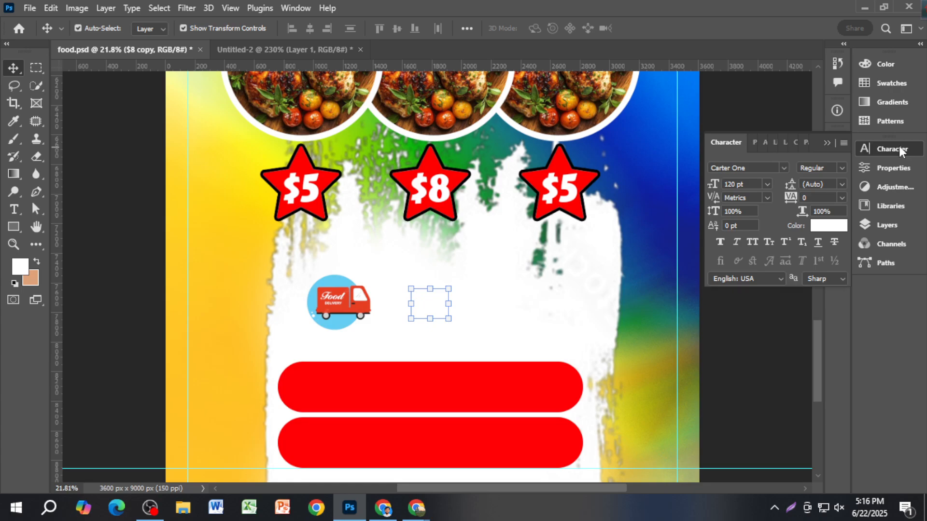
click(818, 225)
drag(734, 337, 739, 249)
click(864, 246)
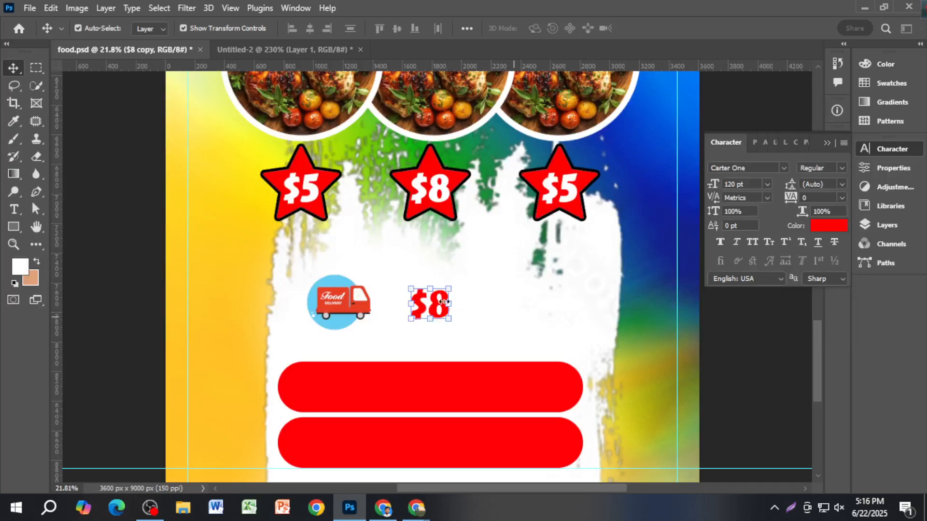
scroll(437, 308, up, 3)
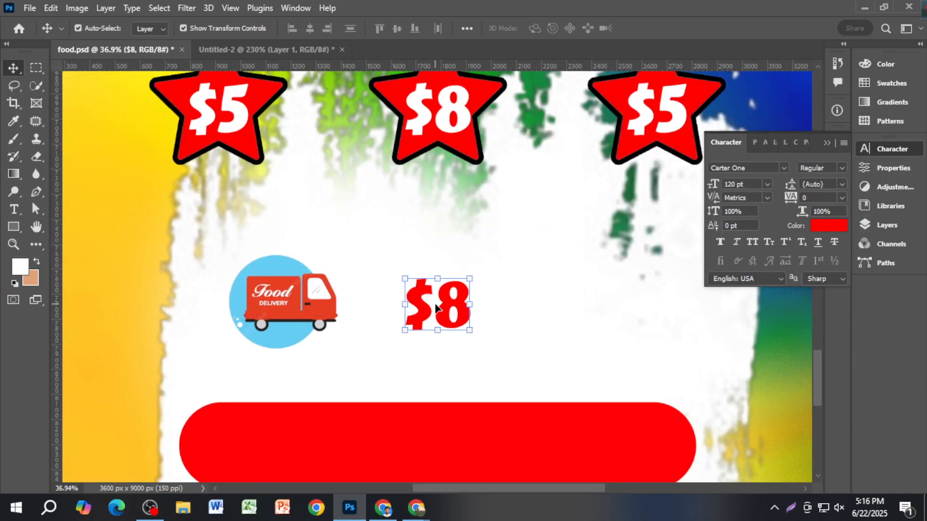
Retype the red copy as 'Home Delivery' and move it right beside the truck.
double_click(435, 307)
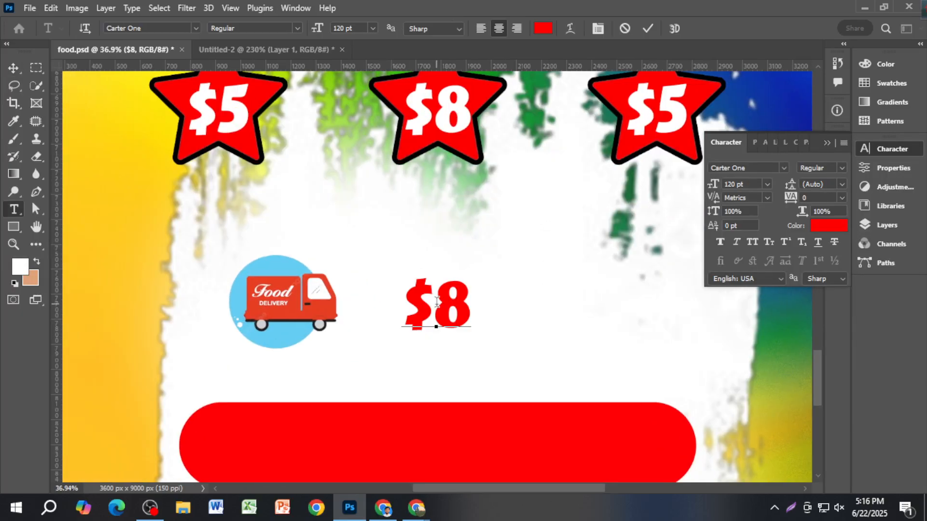
key(ctrl+a)
text(H)
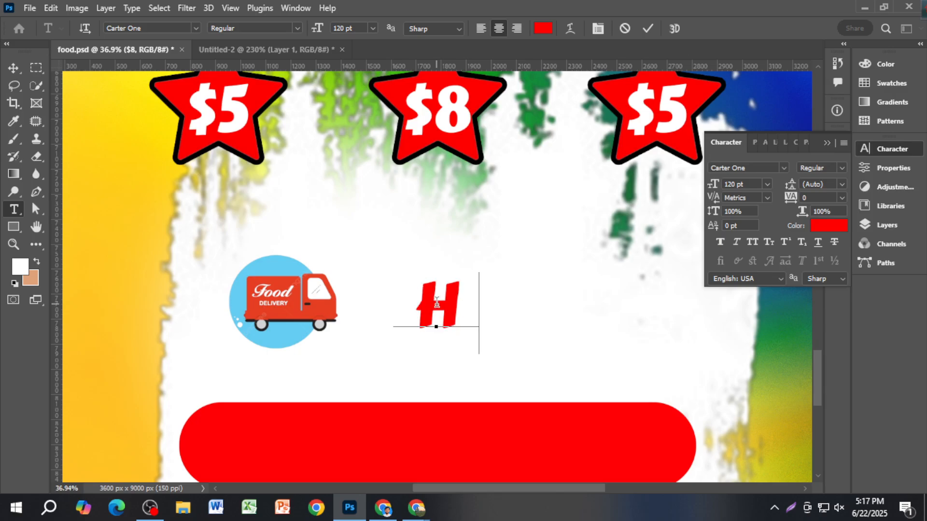
text(ome De)
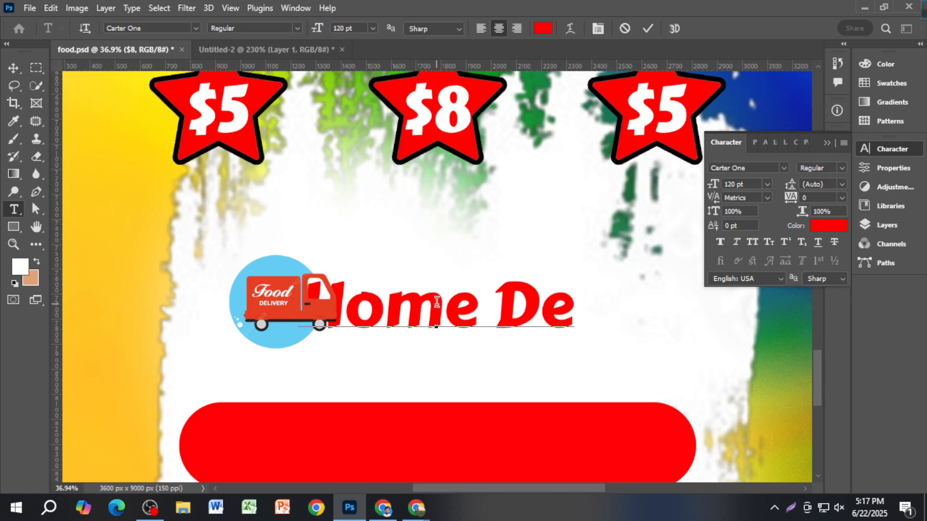
text(livery)
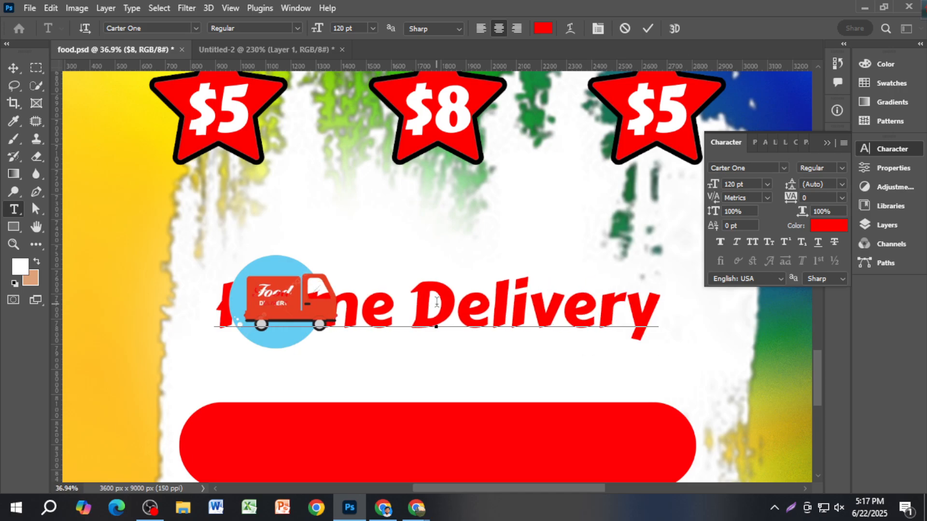
click(13, 67)
scroll(285, 203, down, 5)
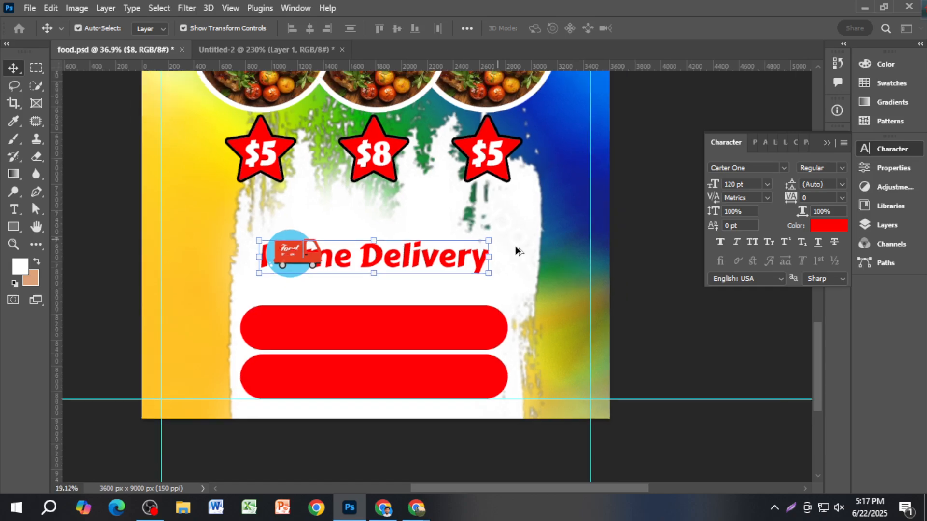
drag(451, 271, 482, 265)
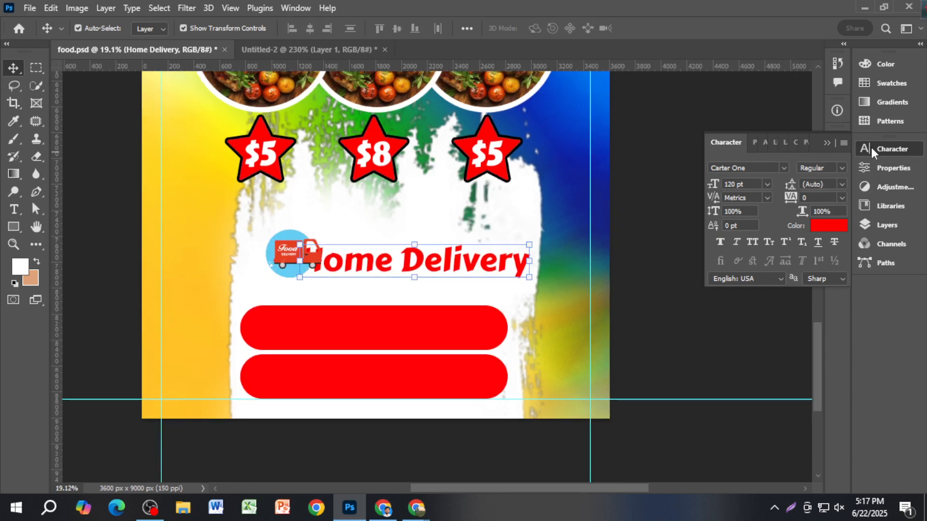
Set 'Home Delivery' to the script font Untitled and nudge it right of the truck.
click(784, 167)
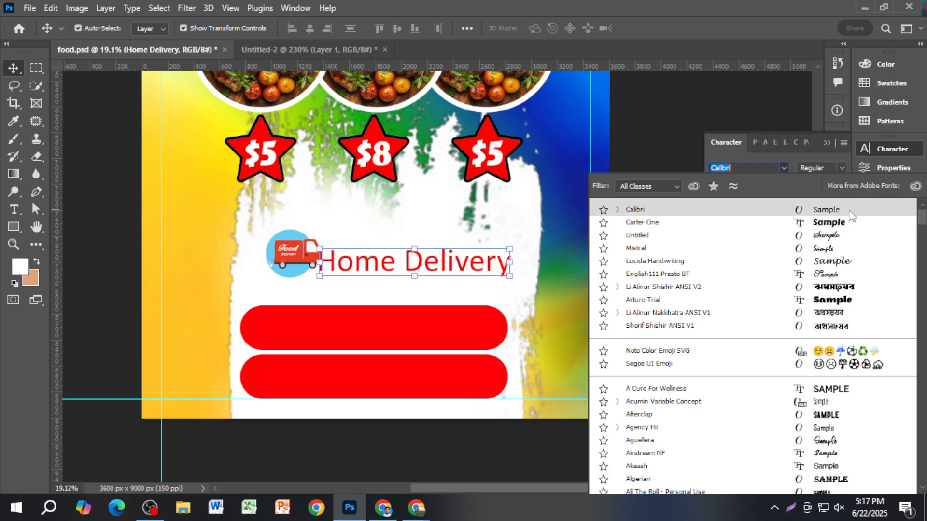
click(846, 236)
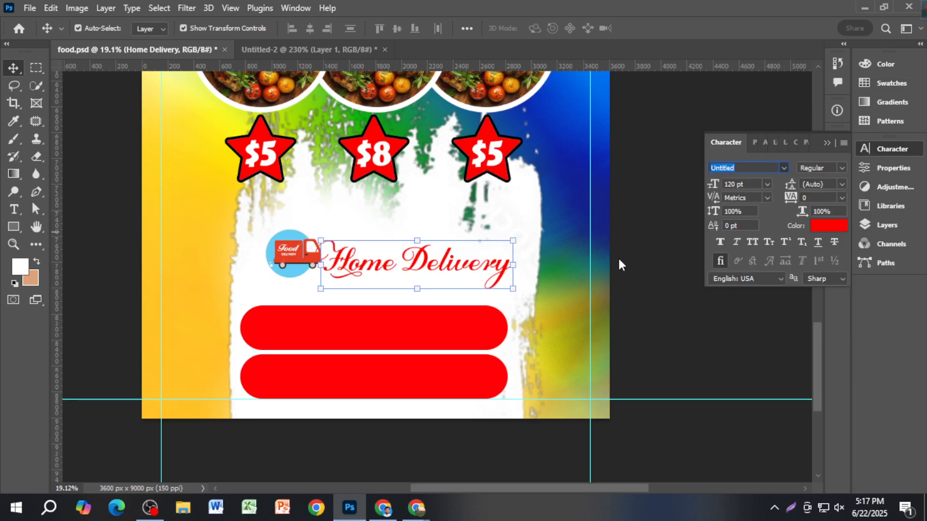
click(604, 297)
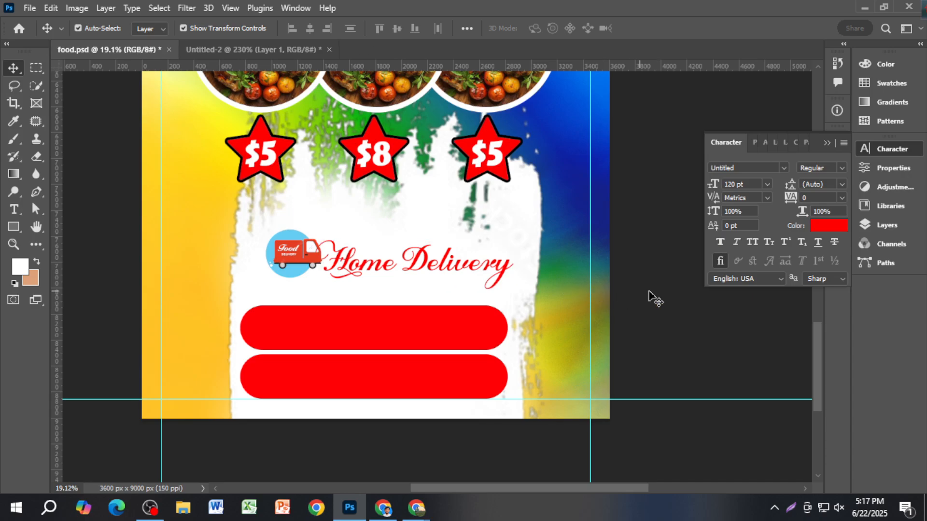
drag(442, 262, 454, 259)
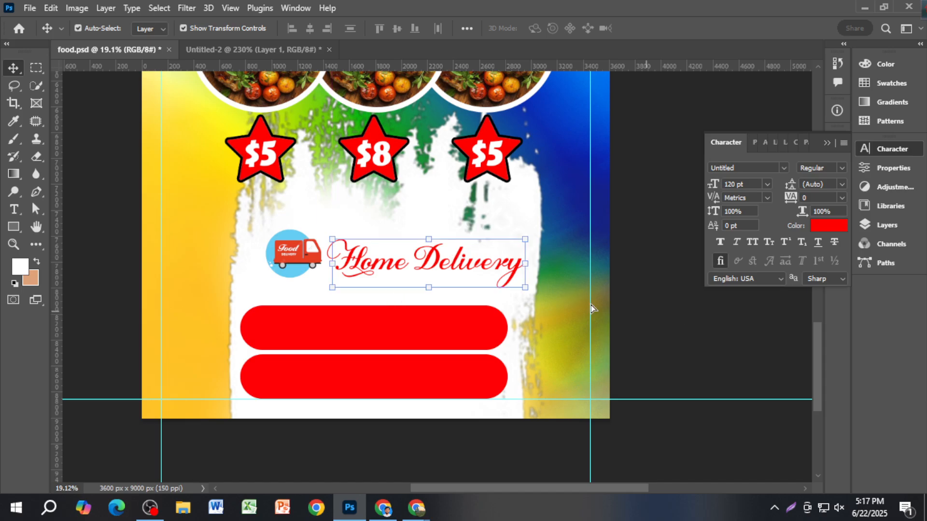
click(671, 320)
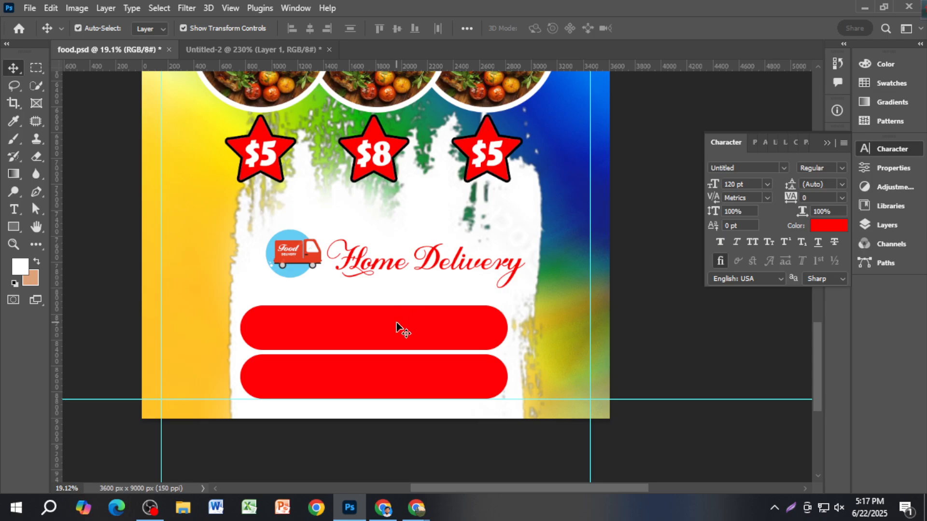
Copy 'Home Delivery' onto the upper red bar in white (ffffff), then onto the lower bar.
click(443, 270)
drag(448, 263, 393, 325)
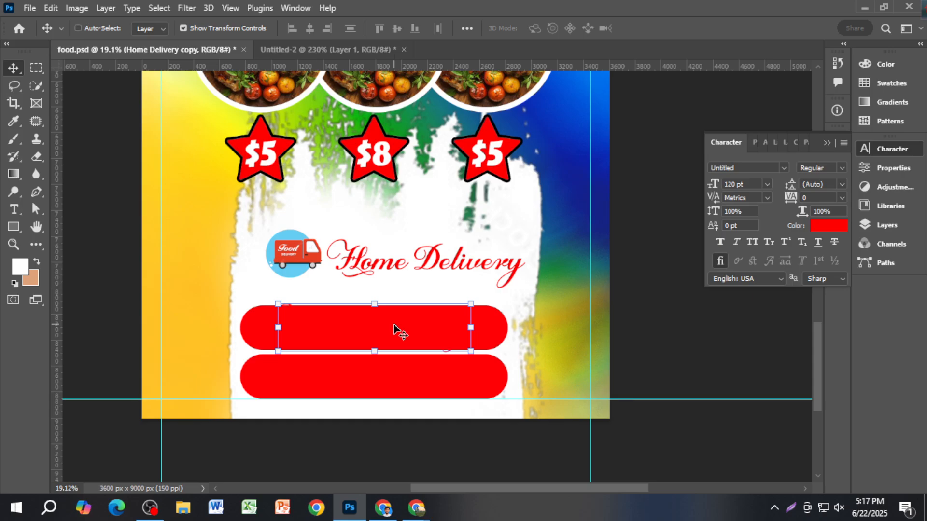
click(829, 225)
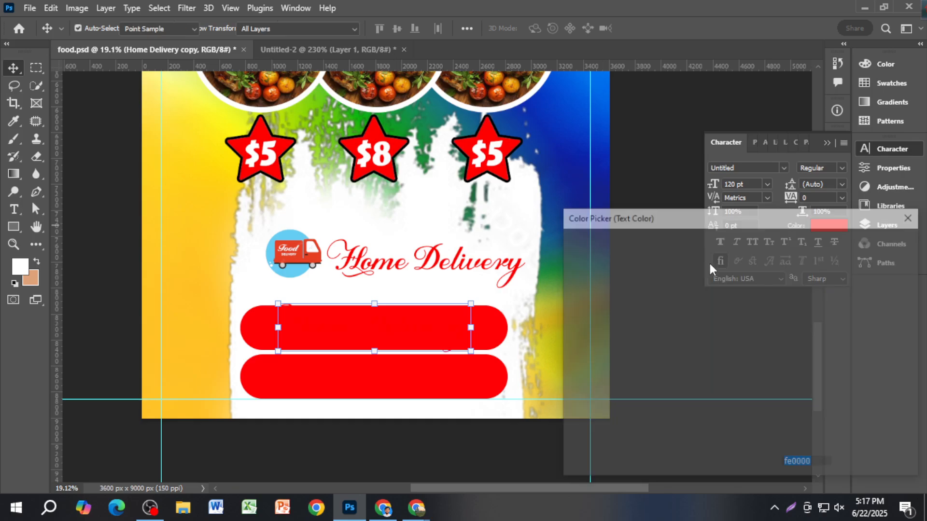
text(ffffff)
click(876, 242)
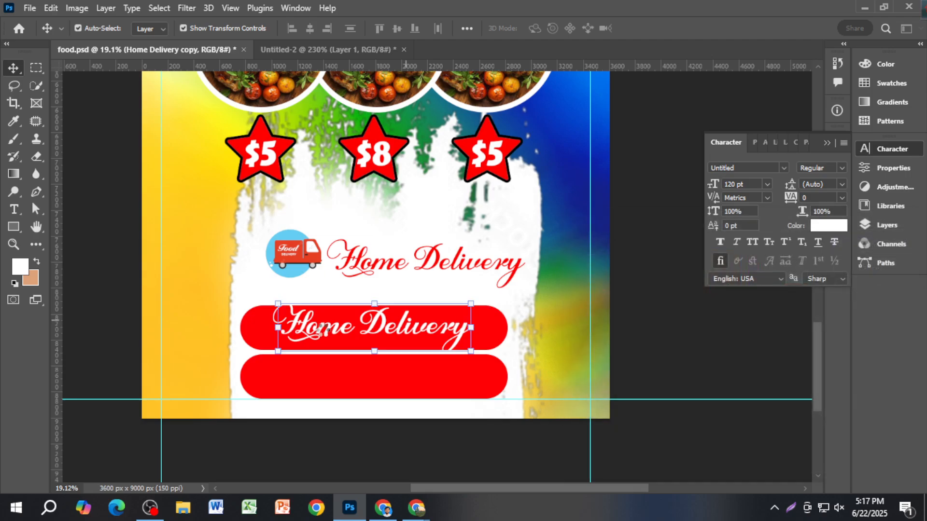
drag(381, 330, 381, 382)
click(661, 362)
Scroll through the Untitled-2 flyer to study its red address and phone bars, then return to food.psd.
click(309, 50)
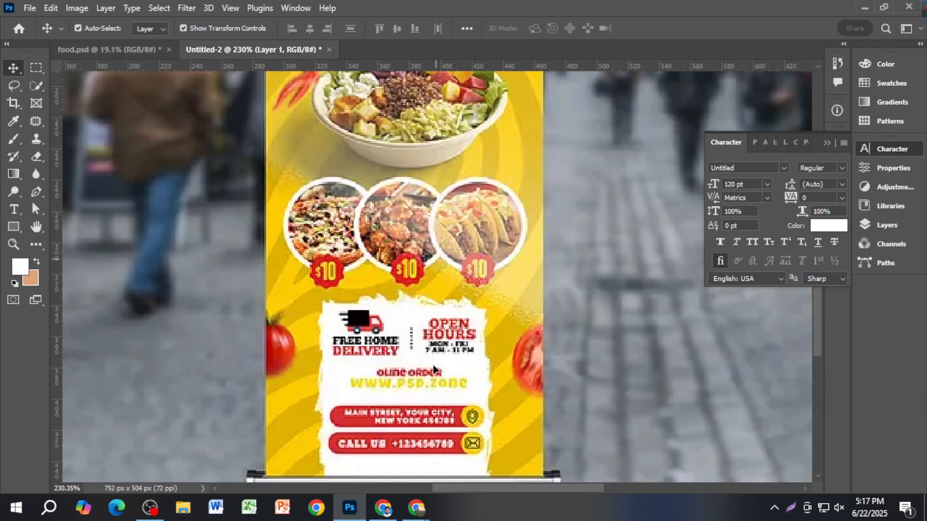
scroll(434, 370, up, 6)
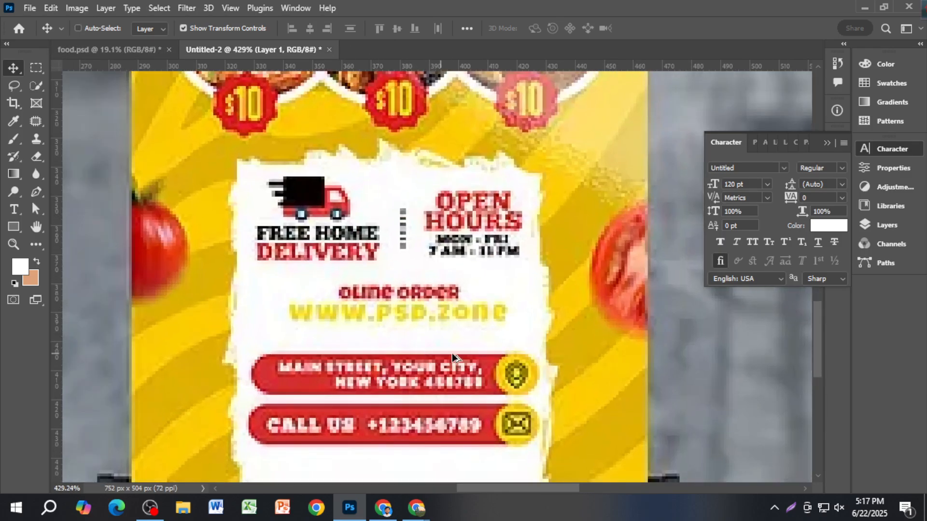
scroll(453, 354, up, 3)
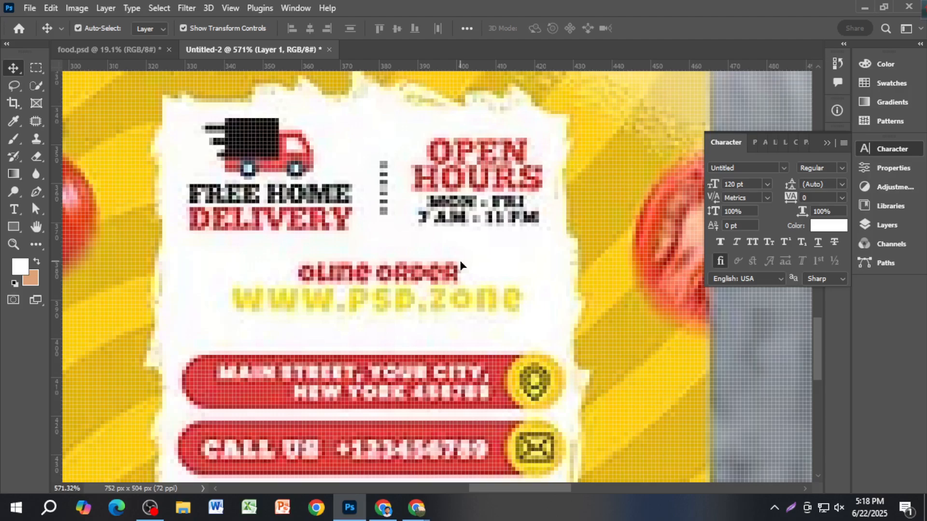
scroll(460, 265, down, 3)
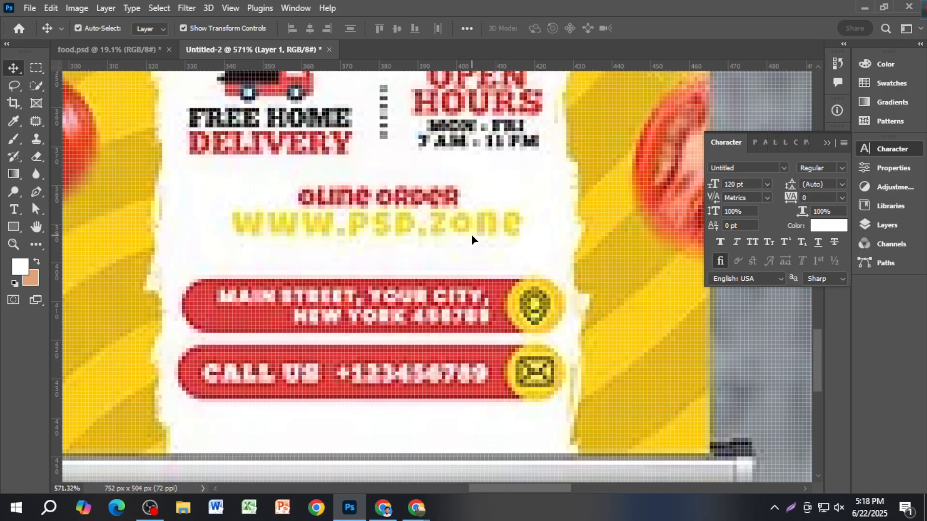
scroll(411, 227, down, 2)
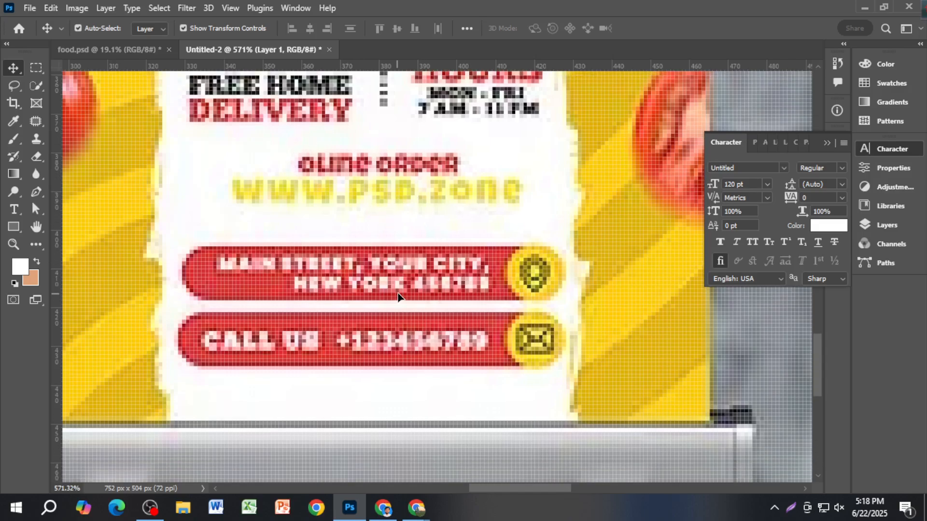
scroll(449, 296, down, 5)
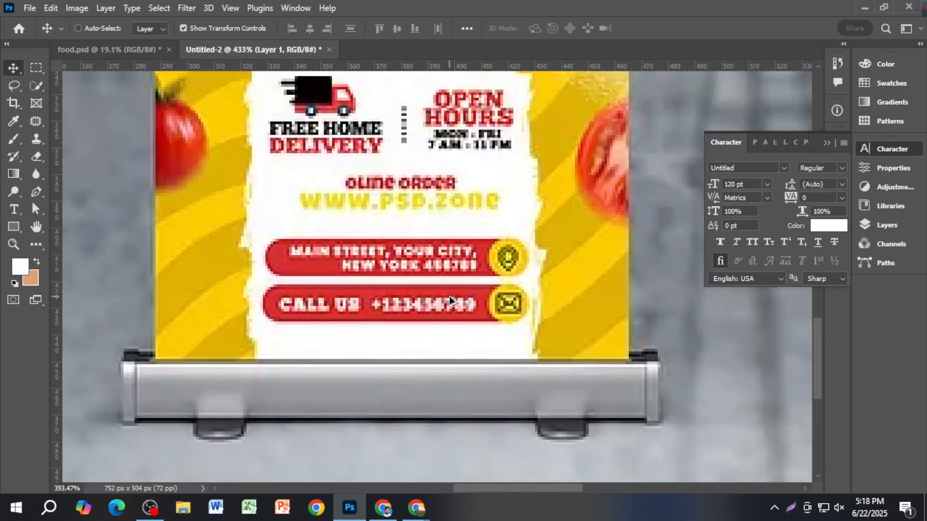
click(85, 49)
Replace the top red bar's script text with the location address in Calibri and reposition it.
scroll(432, 376, up, 1)
double_click(373, 391)
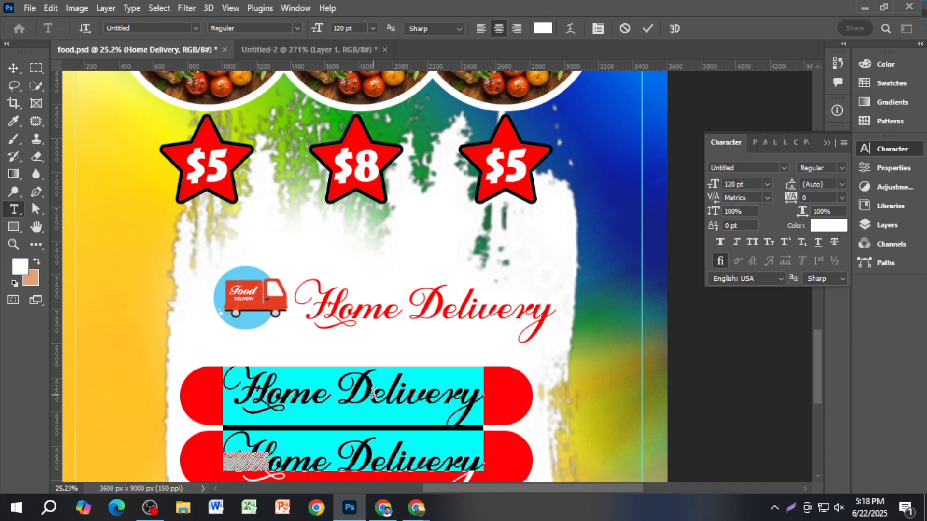
click(373, 392)
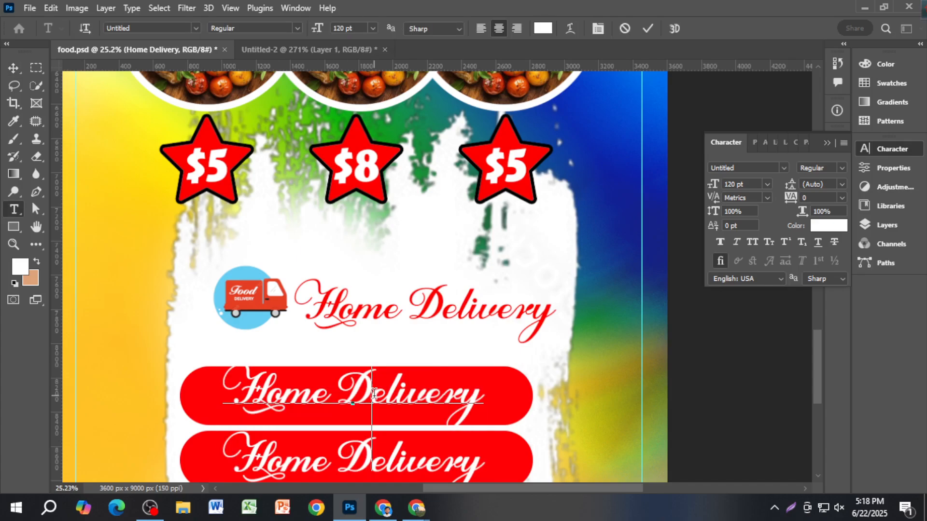
click(646, 29)
scroll(571, 217, down, 3)
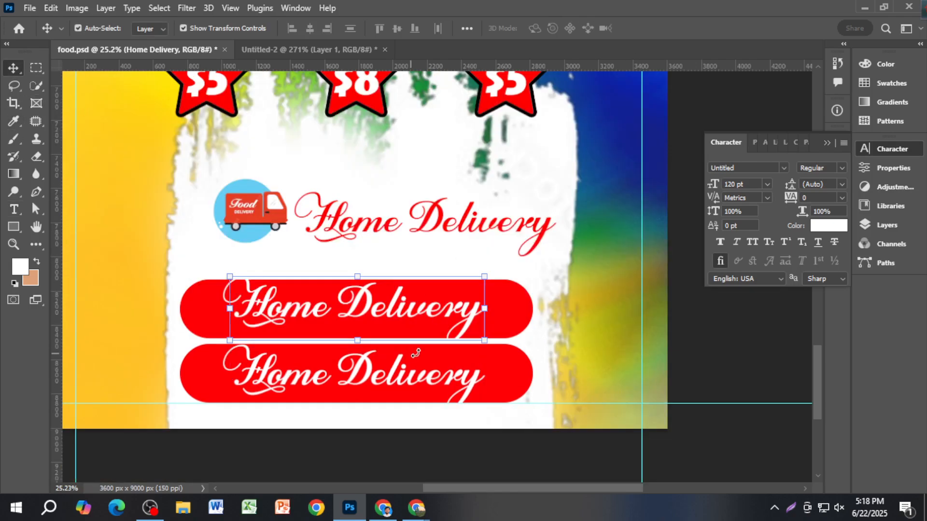
drag(377, 314, 378, 304)
double_click(378, 304)
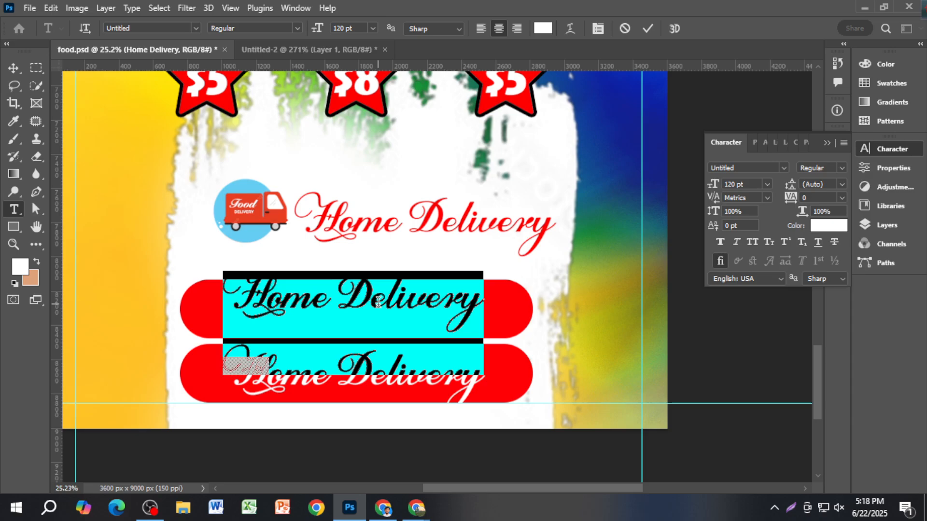
text(Dha)
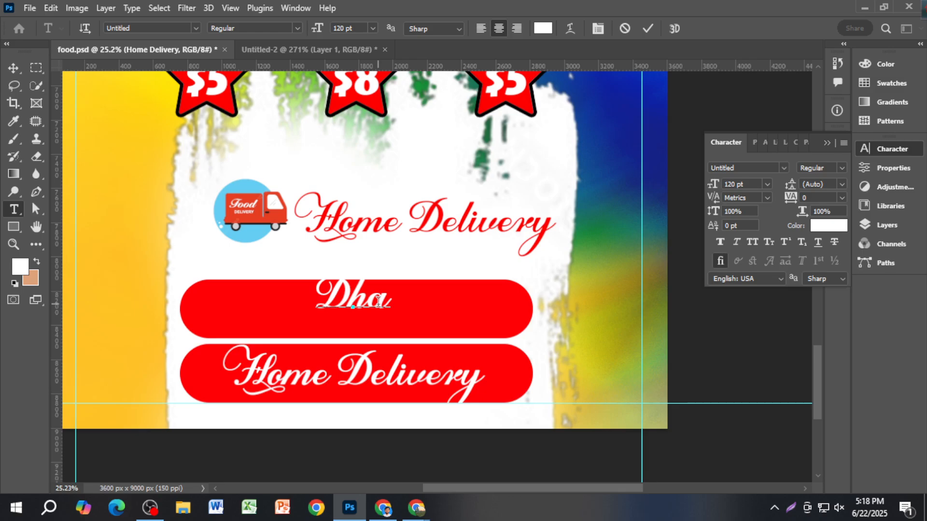
text(ka)
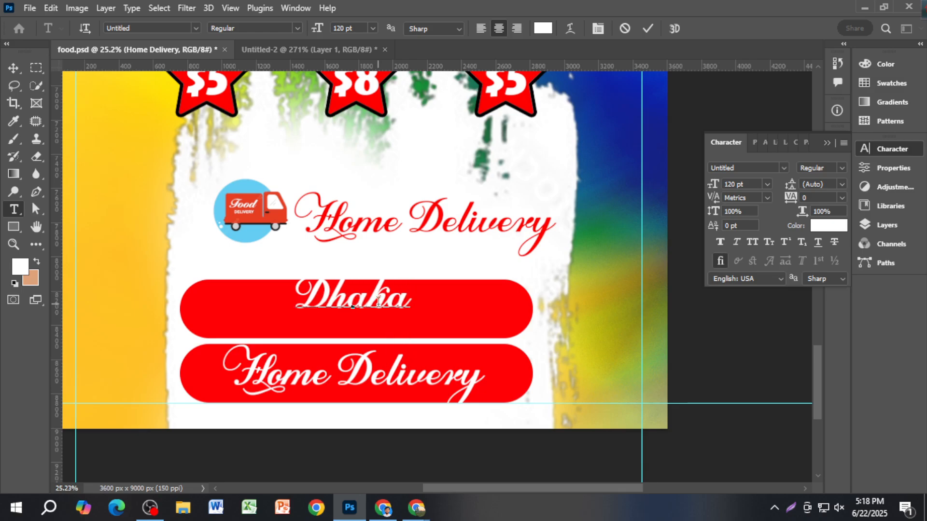
text( Mirpur)
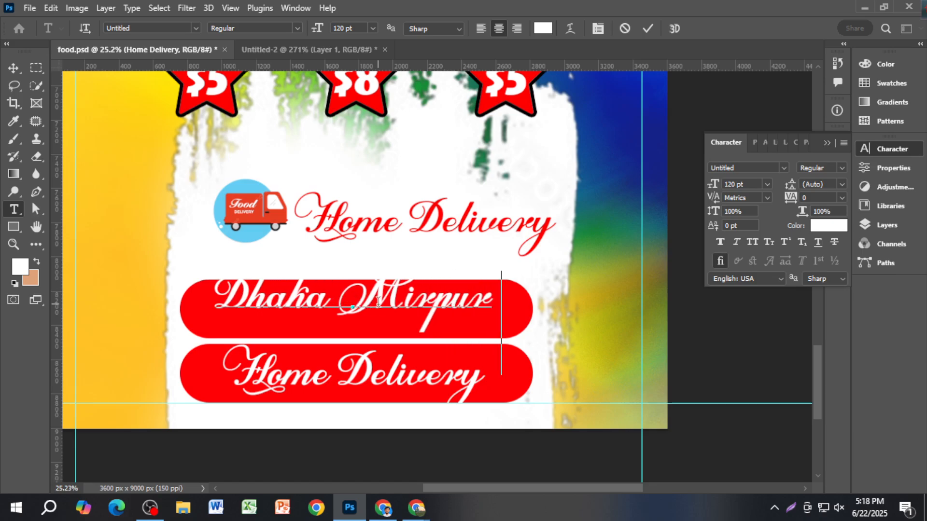
text(-10)
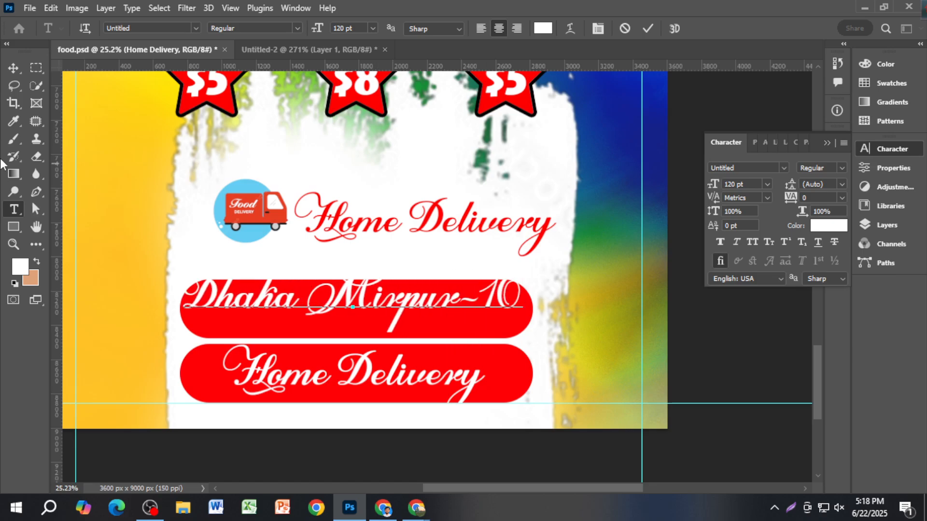
click(13, 68)
click(782, 167)
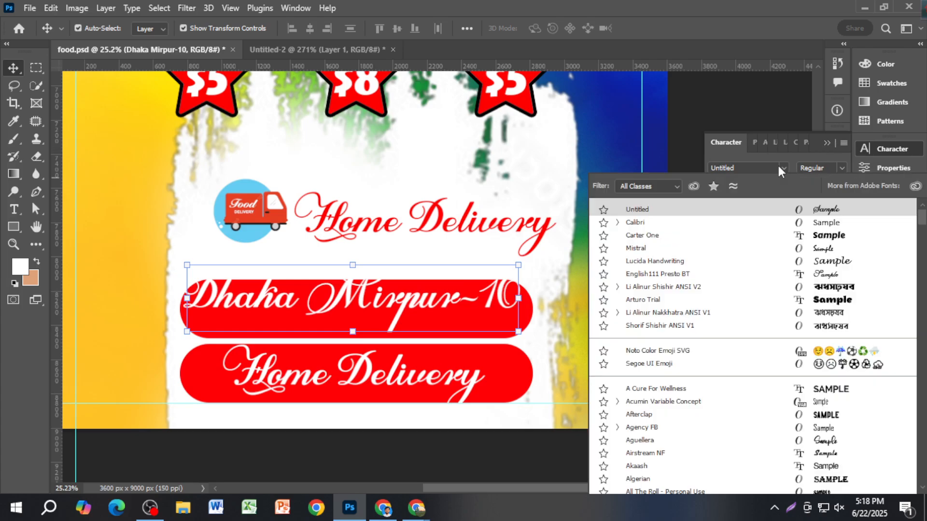
click(834, 223)
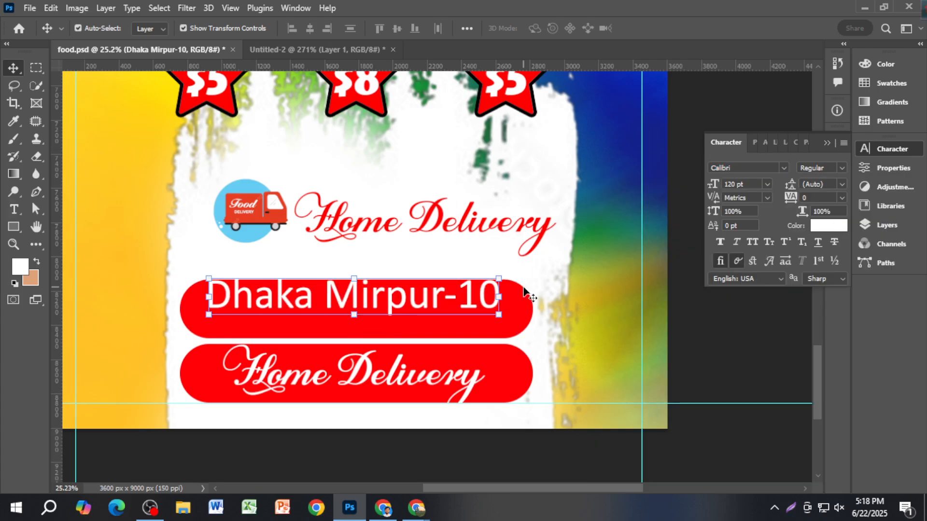
drag(434, 307, 412, 320)
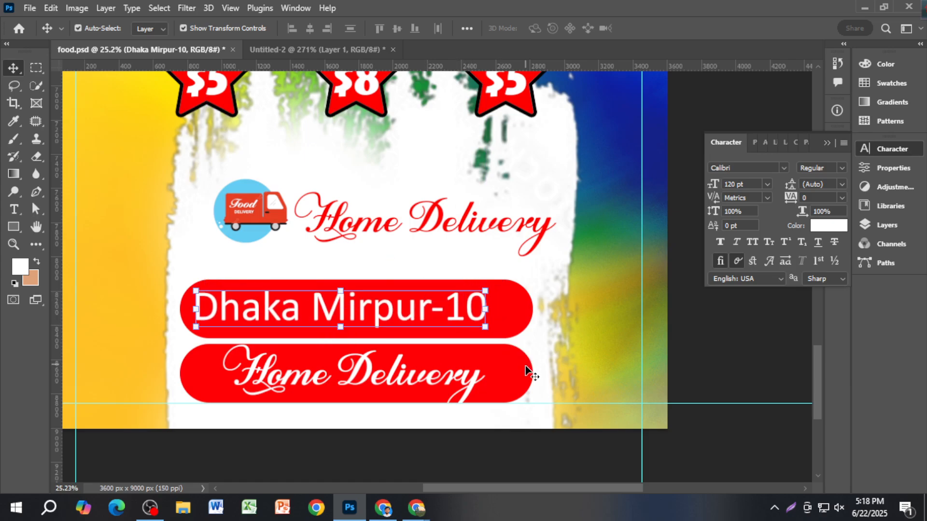
Replace the lower bar's text with the contact phone number in Calibri, shifted left.
click(453, 380)
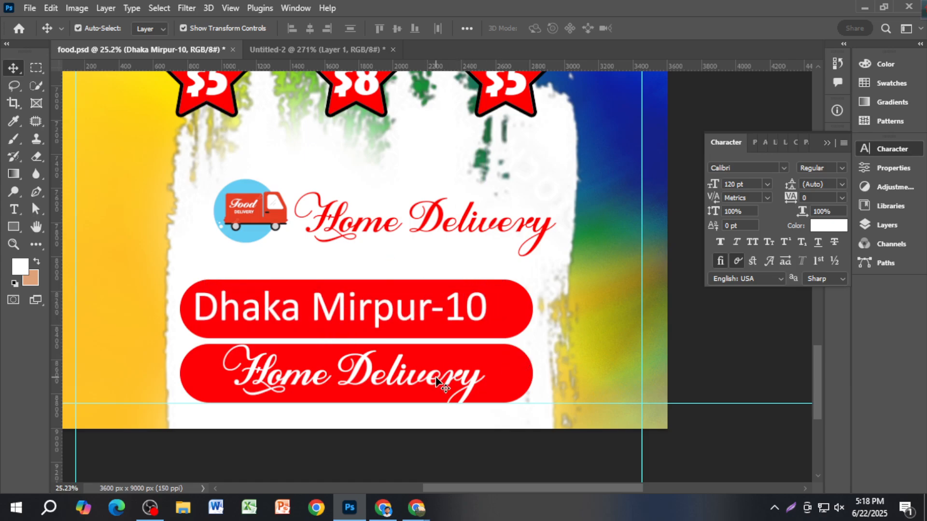
double_click(410, 382)
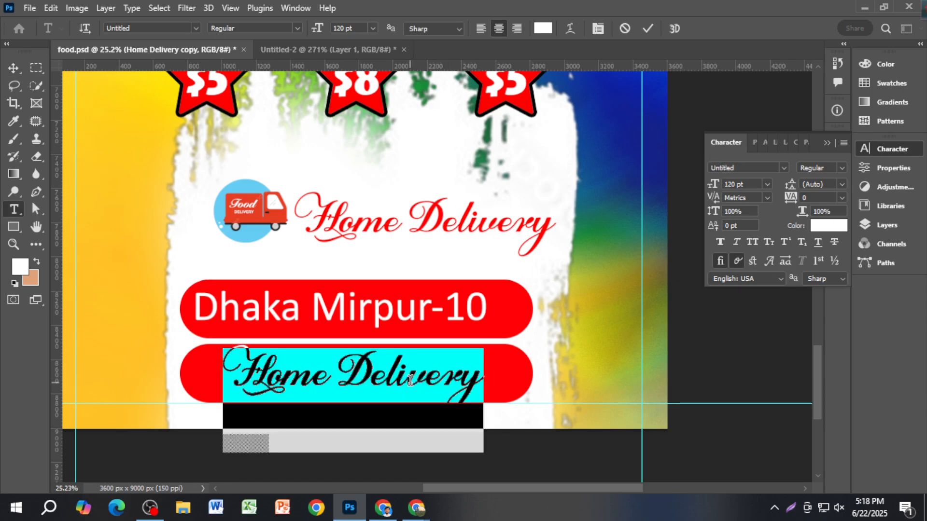
text(+017758)
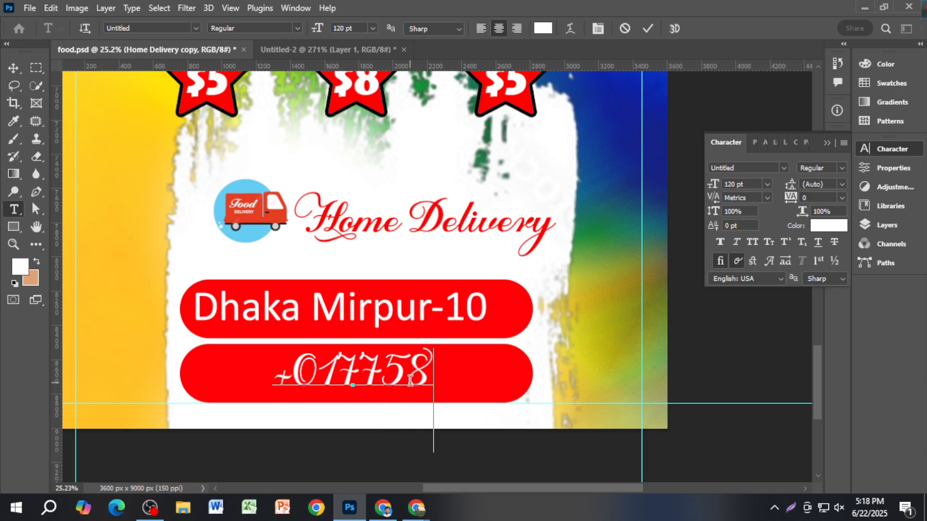
text(-303)
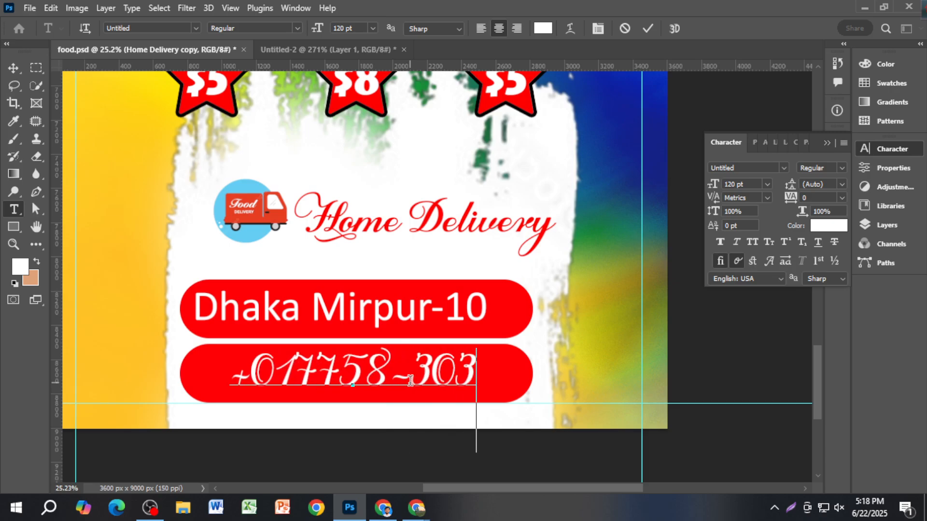
text(##)
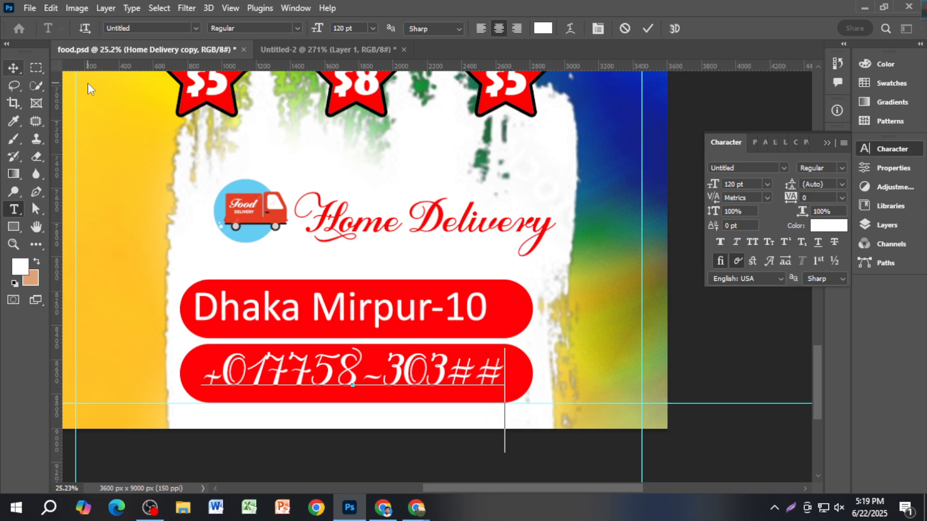
click(14, 67)
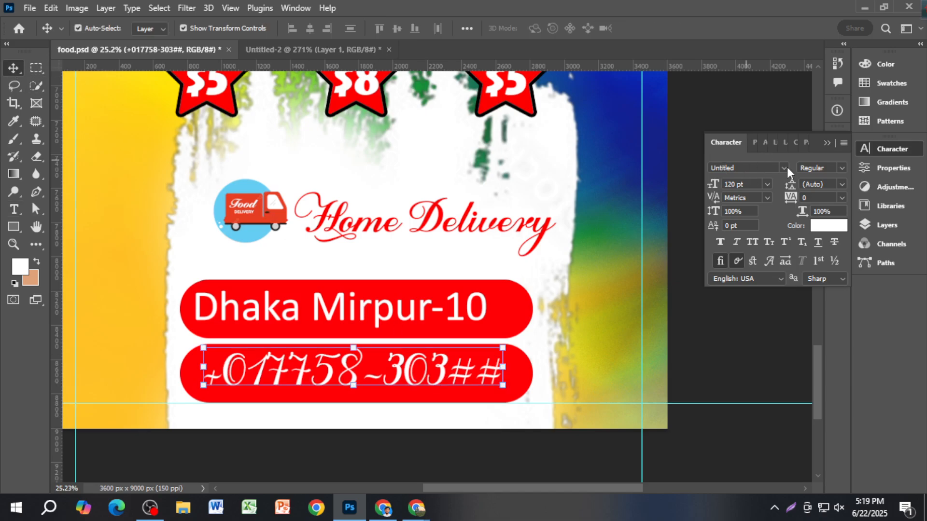
click(783, 167)
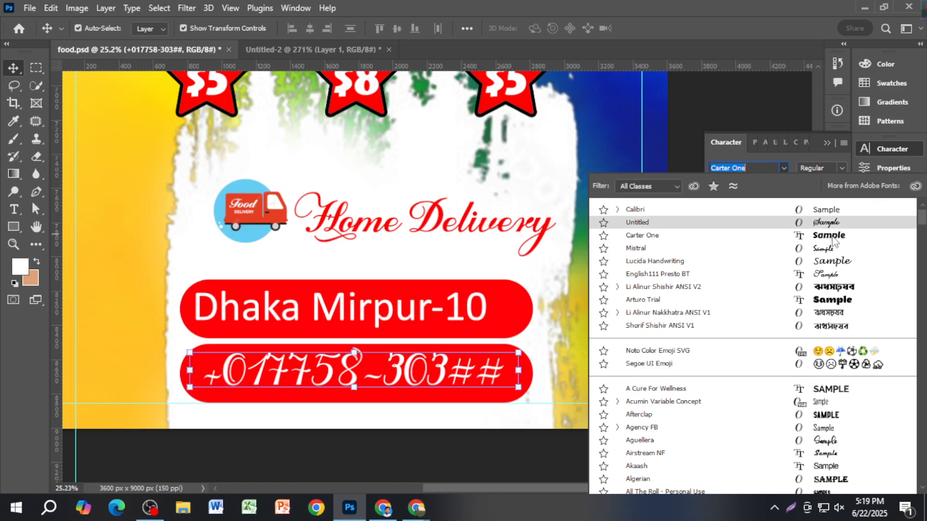
click(828, 211)
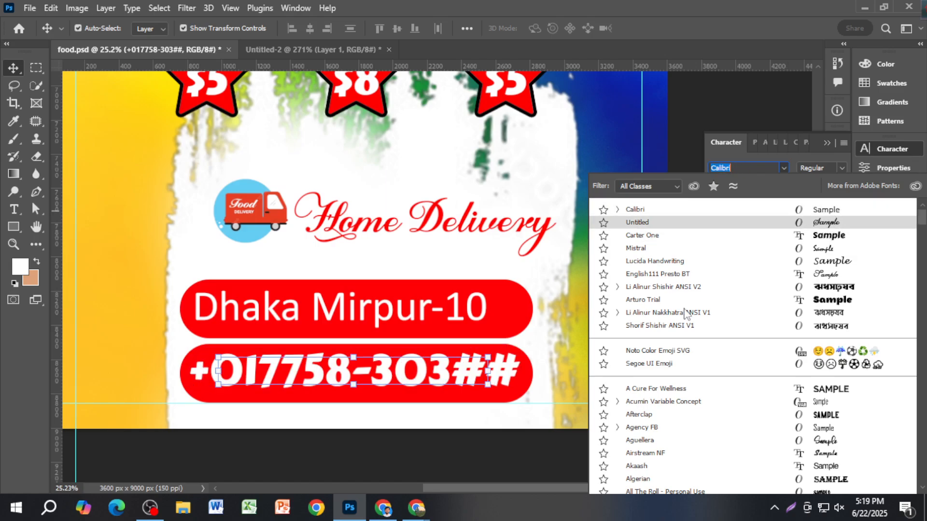
drag(473, 376, 450, 380)
click(745, 372)
Draw a white circle with the Ellipse tool at the right end of the address bar.
scroll(507, 345, up, 3)
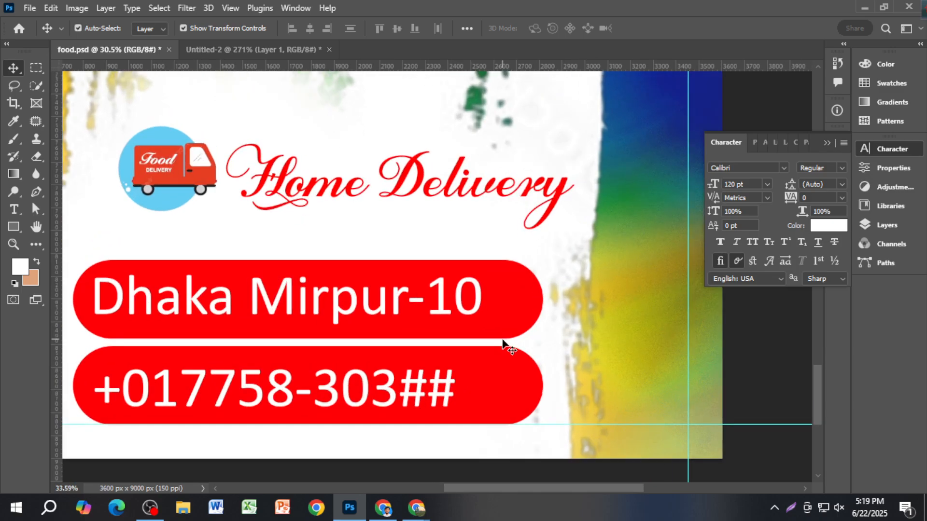
drag(15, 227, 39, 238)
mouse_move(493, 286)
mouse_down()
mouse_move(528, 322)
mouse_move(511, 302)
mouse_move(515, 397)
mouse_up()
Alt-drag the address text layer upward to duplicate it above the top bar.
click(13, 69)
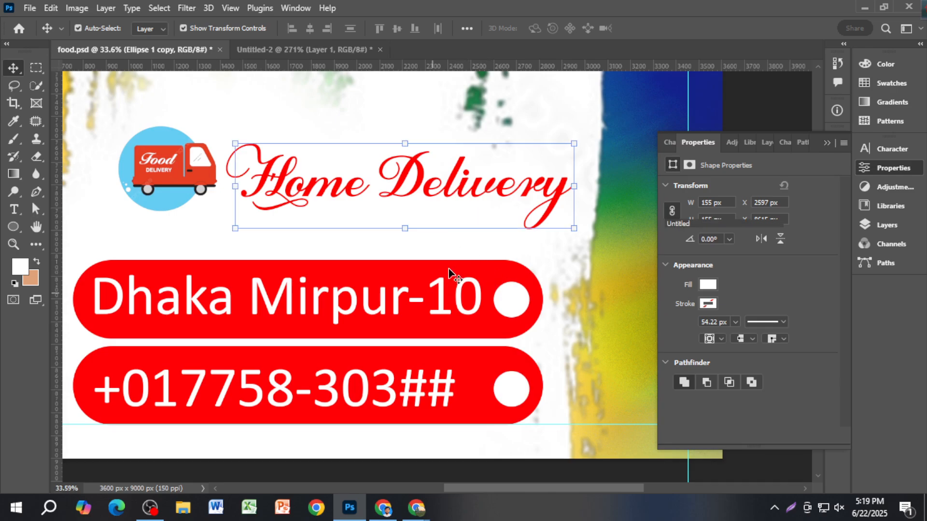
click(436, 299)
drag(372, 309, 387, 245)
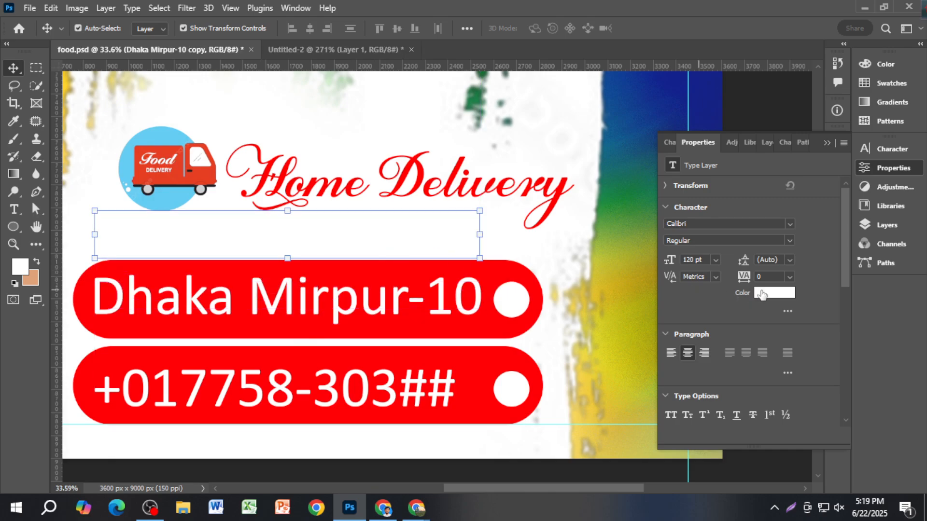
Change the duplicated text colour to pure red.
click(773, 293)
click(738, 249)
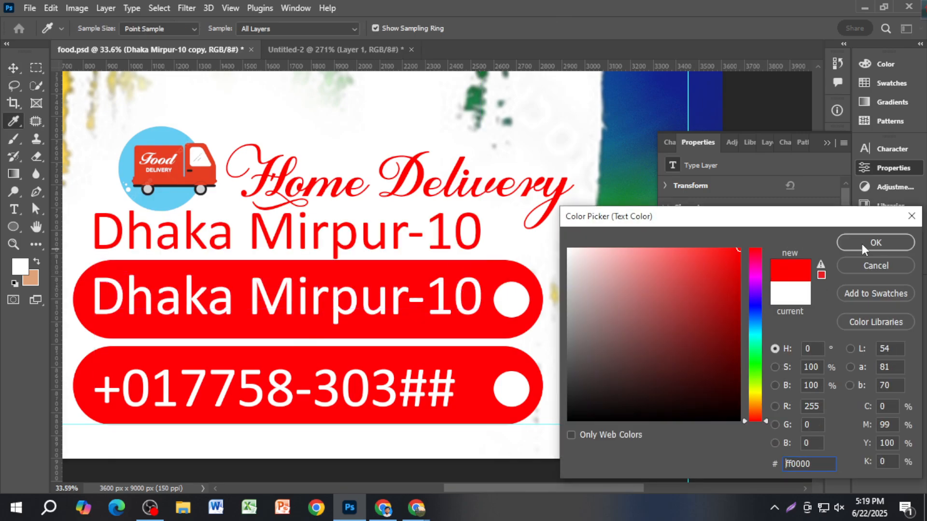
click(875, 242)
Try erasing part of the duplicate text, decline rasterizing, and show the Layers panel.
key(e)
click(389, 233)
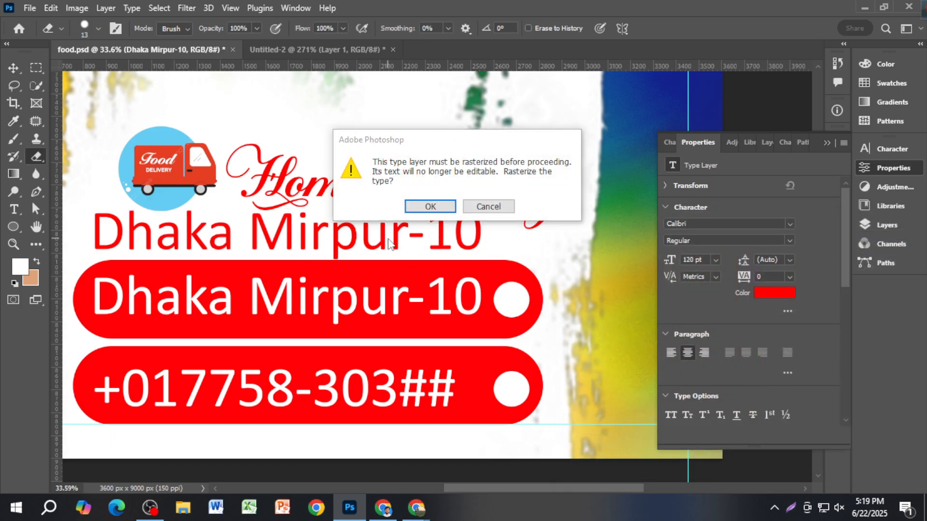
click(486, 211)
click(374, 246)
click(496, 204)
click(826, 143)
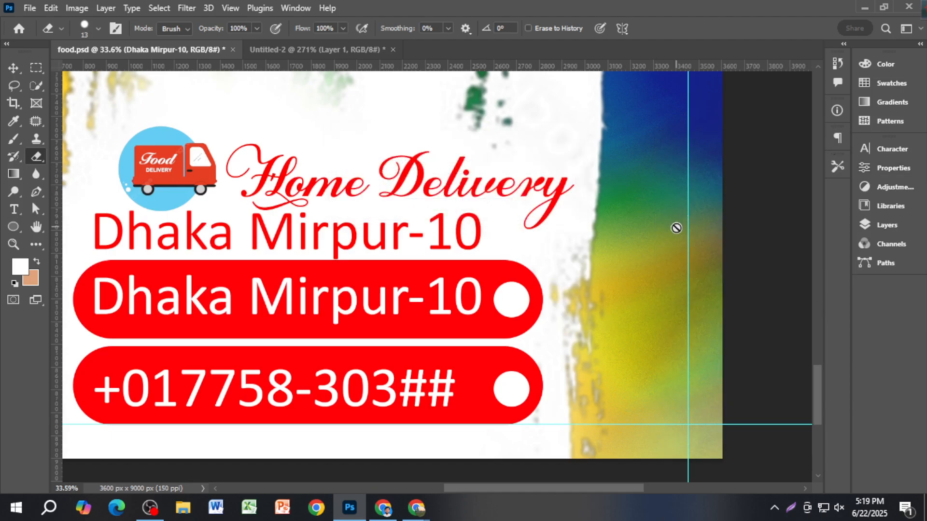
key(F7)
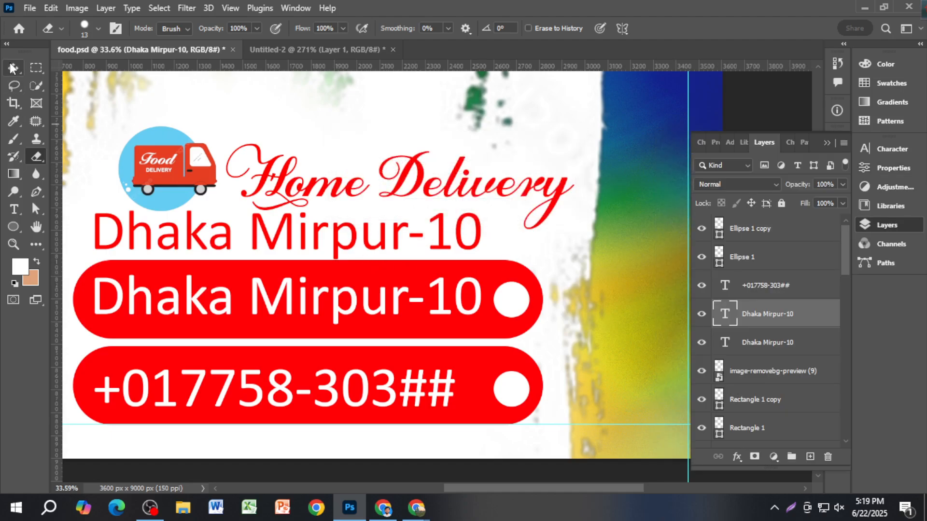
click(13, 68)
double_click(305, 233)
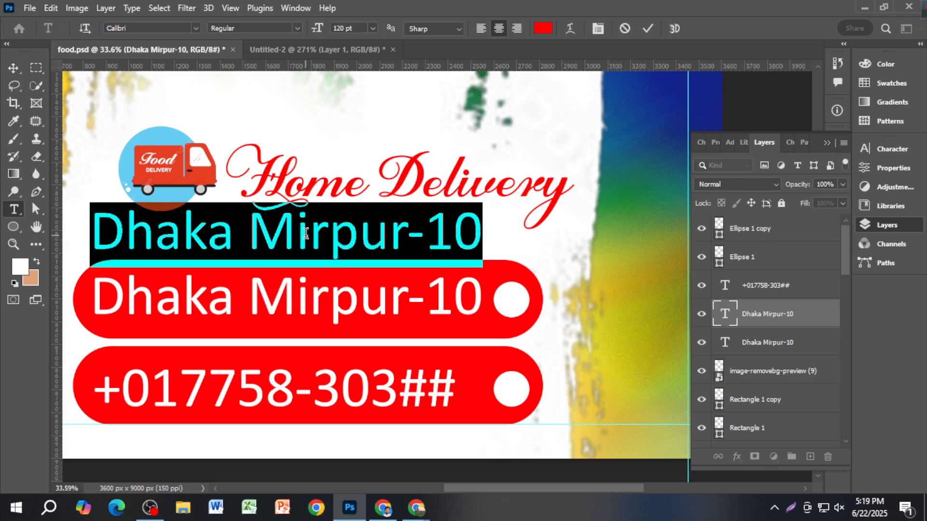
text(WW)
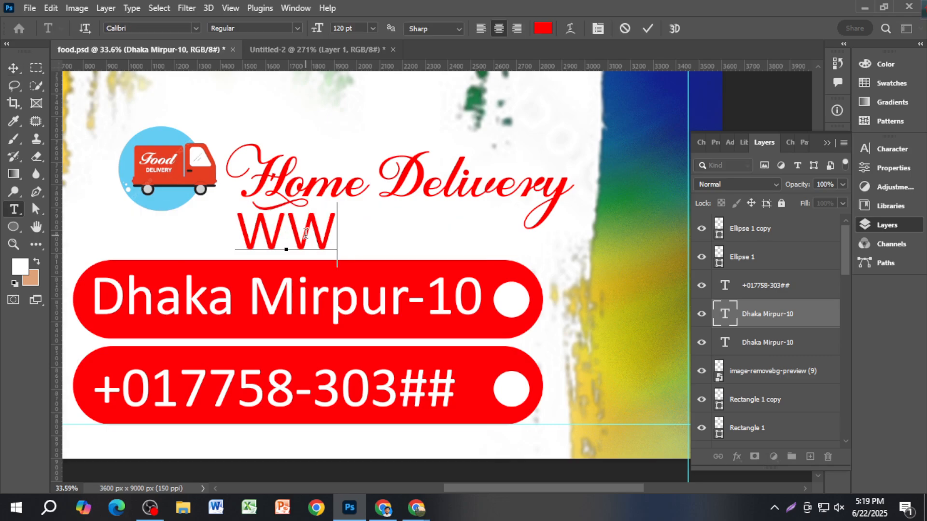
text(W)
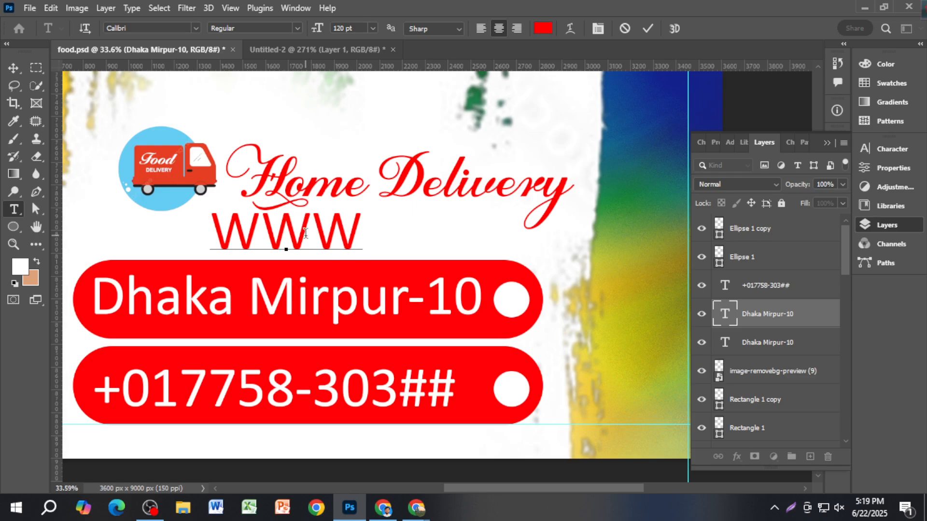
text(.)
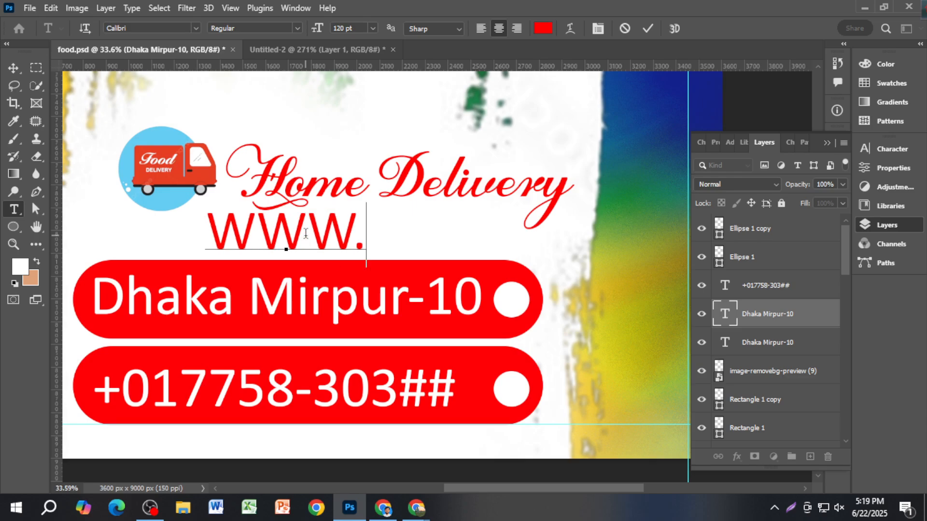
text(Food)
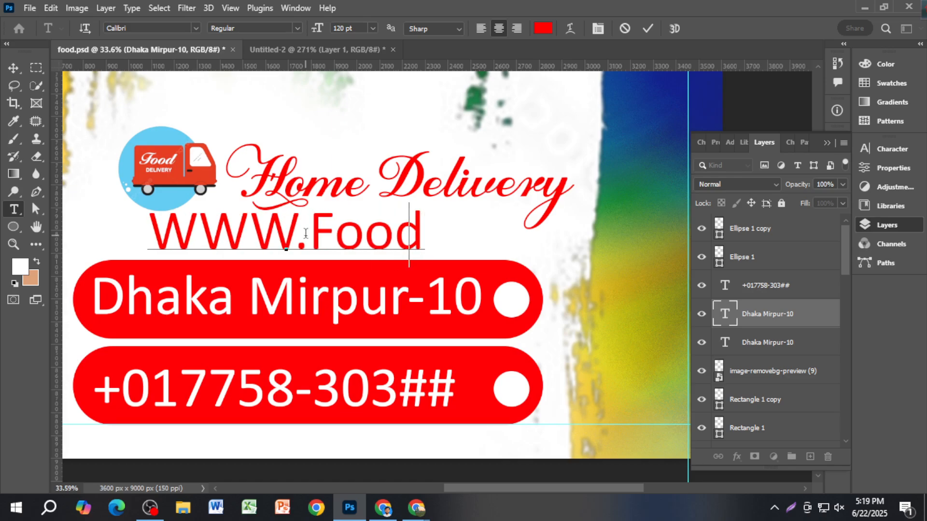
key(BackSpace)
key(BackSpace)
key(BackSpace)
key(BackSpace)
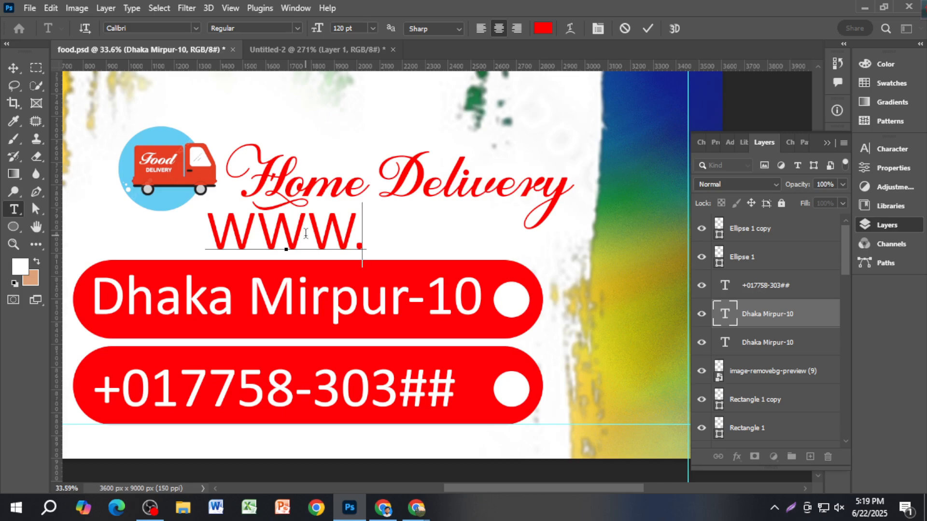
key(BackSpace)
key(BackSpace)
key(BackSpace)
text(WWWWW)
key(BackSpace)
key(BackSpace)
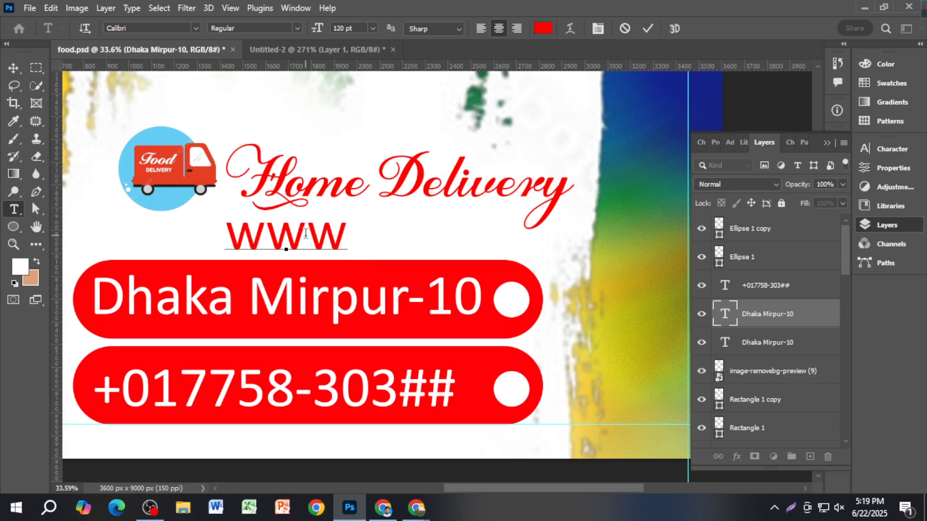
text(.)
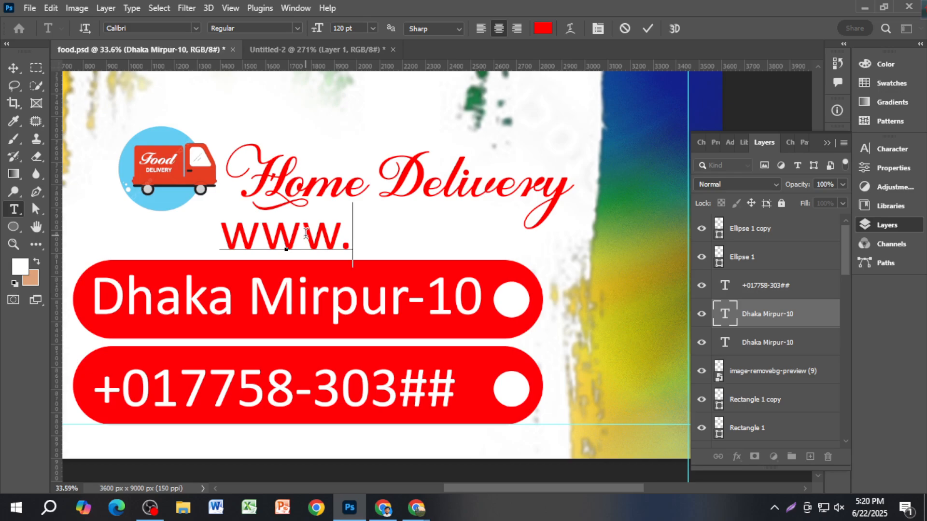
text(dhakafood)
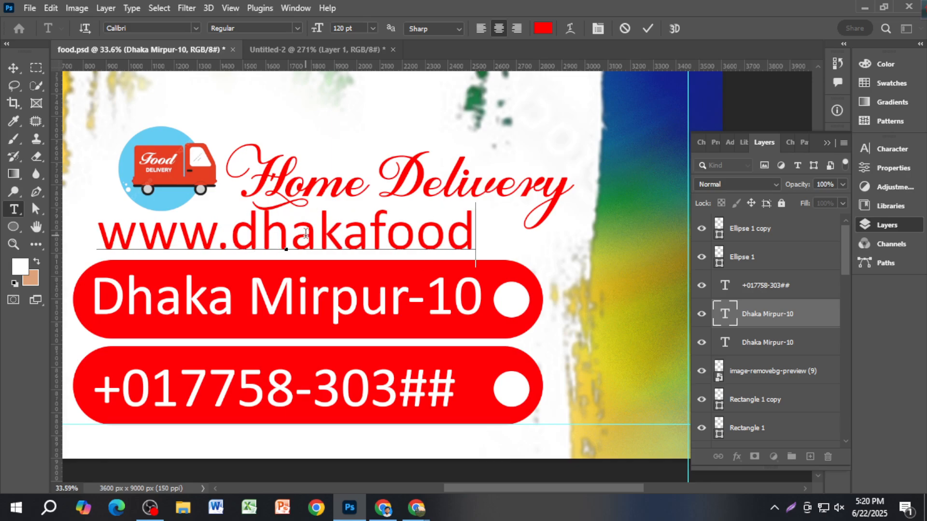
text(.com)
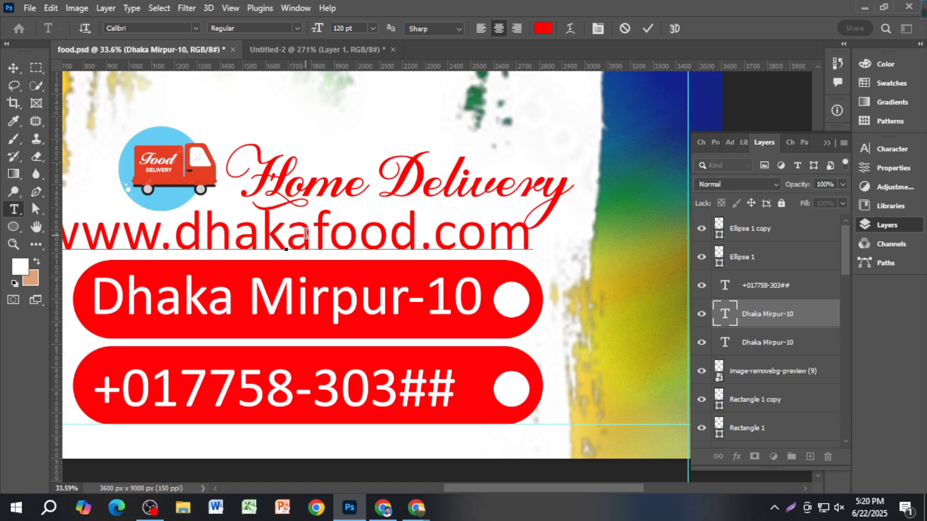
click(13, 70)
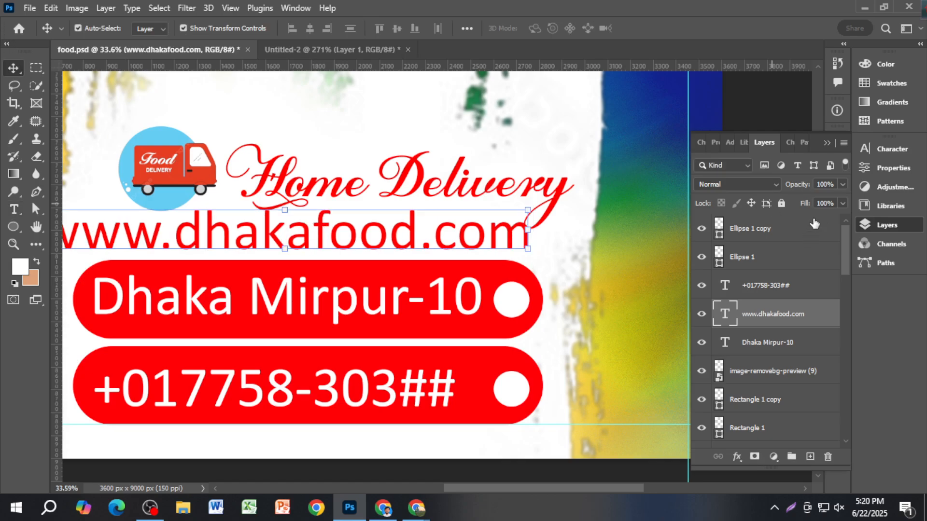
Set the website text to 60 pt and centre it under Home Delivery.
click(892, 148)
key(Tab)
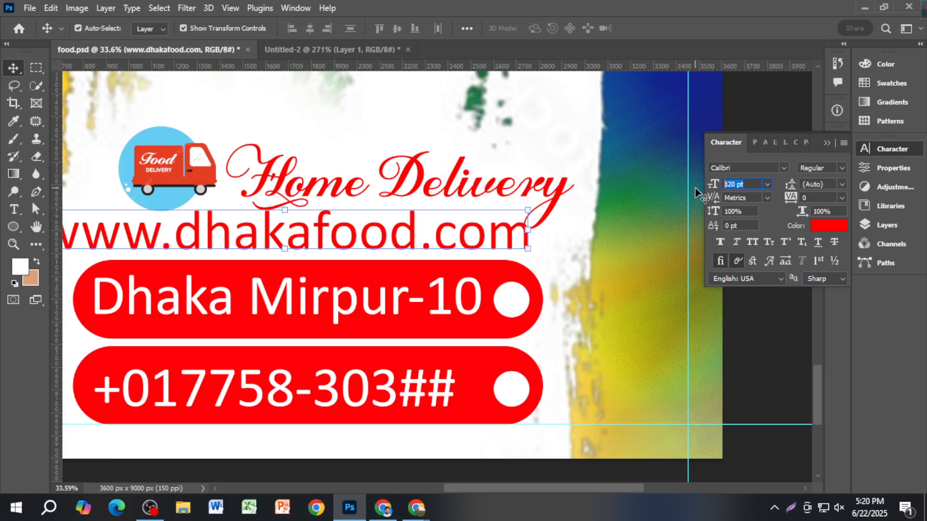
text(6)
key(Return)
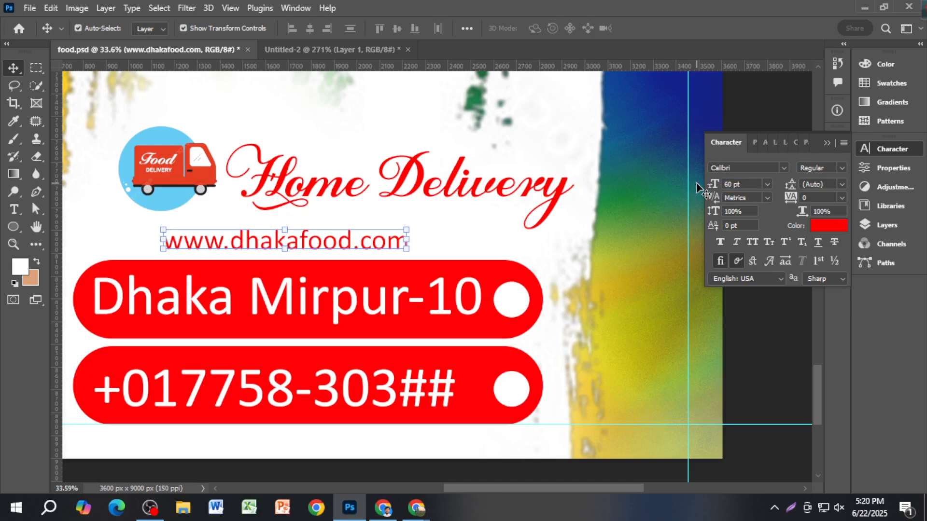
mouse_move(376, 247)
mouse_down()
mouse_move(381, 230)
mouse_move(390, 248)
mouse_up()
key(ctrl+0)
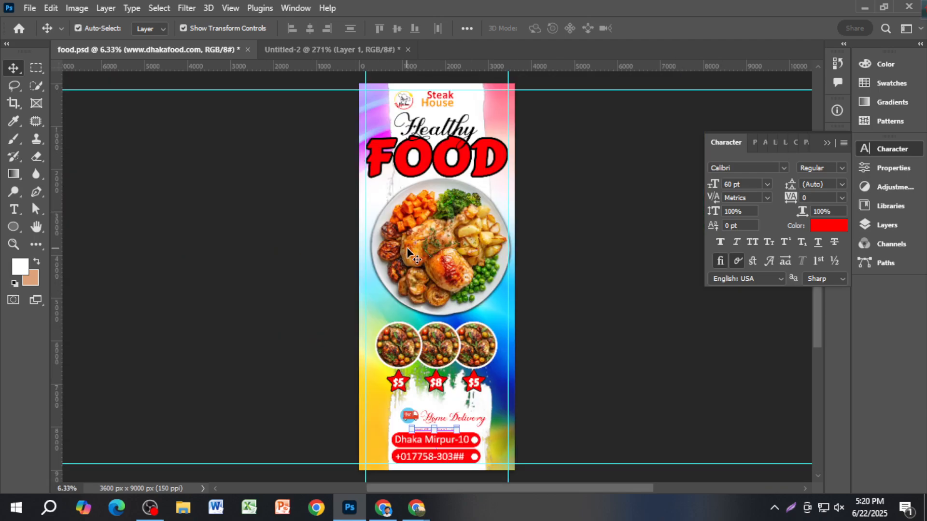
ctrl+click(614, 286)
scroll(555, 350, up, 1)
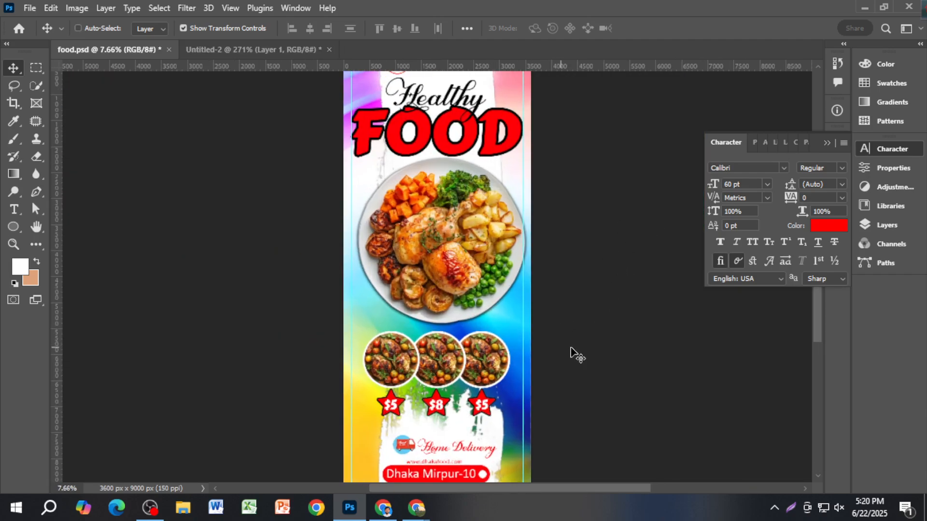
scroll(552, 338, down, 1)
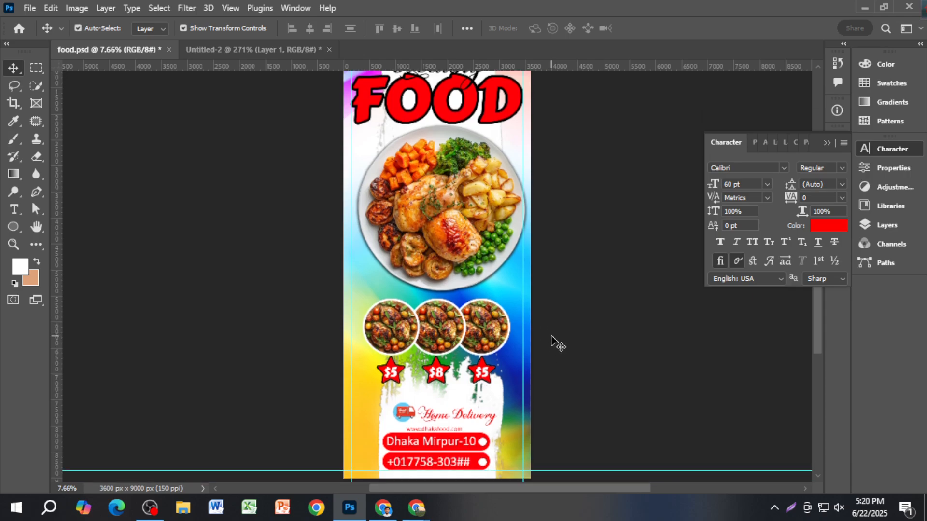
scroll(550, 338, up, 1)
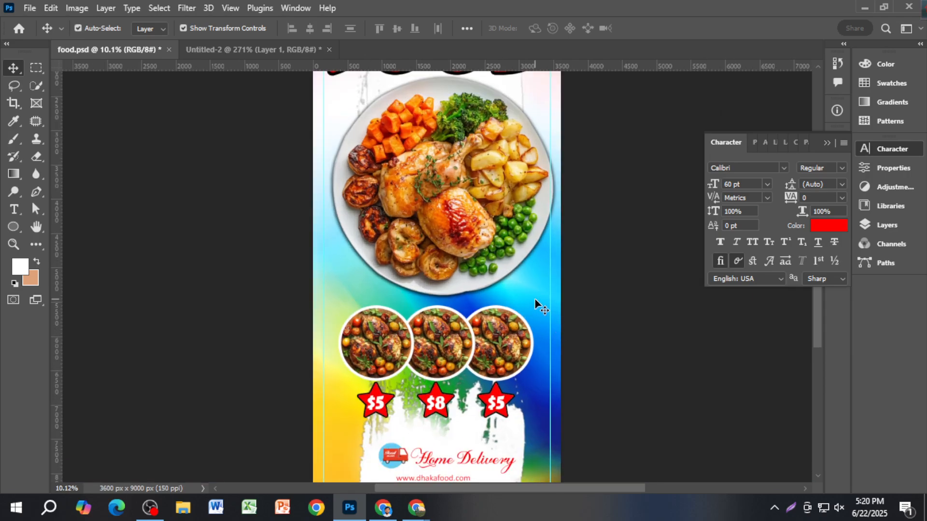
scroll(389, 319, down, 1)
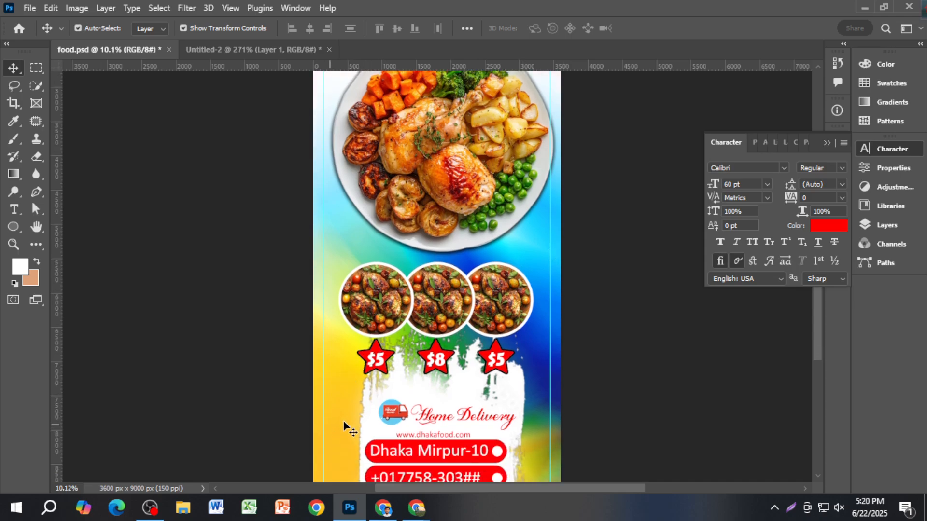
scroll(341, 413, down, 2)
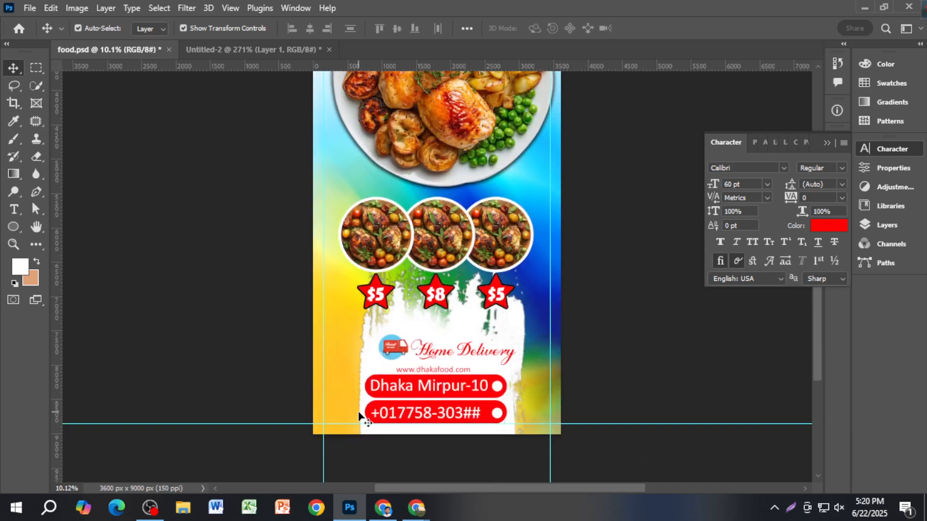
scroll(338, 408, up, 3)
scroll(338, 405, up, 4)
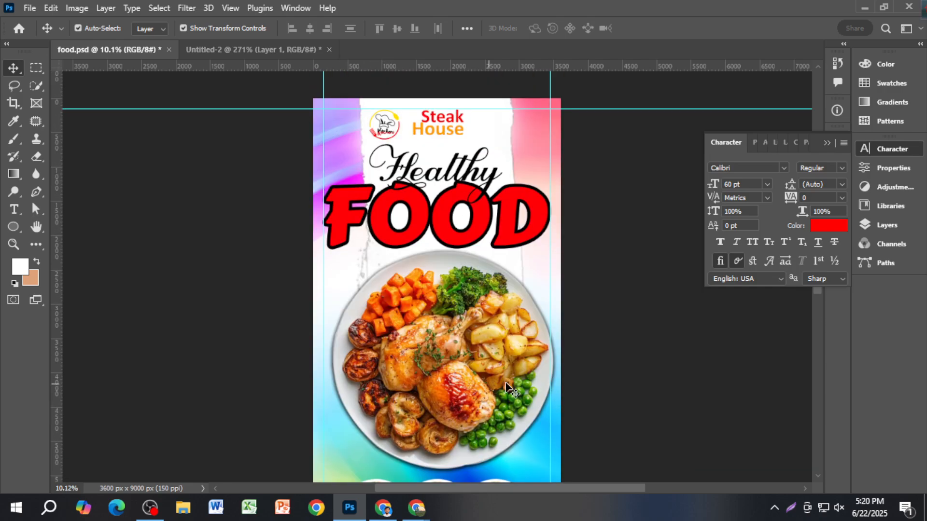
scroll(564, 280, down, 1)
scroll(584, 295, down, 1)
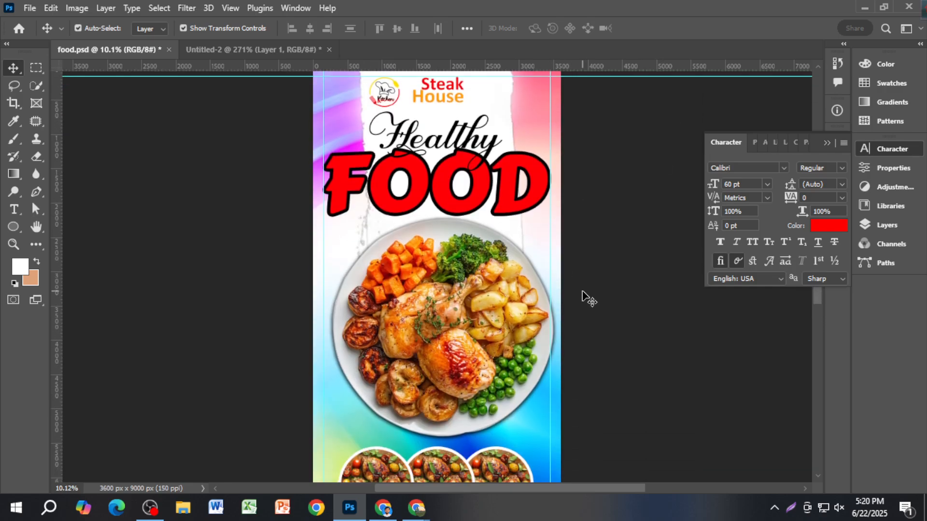
key(ctrl+0)
scroll(507, 352, up, 1)
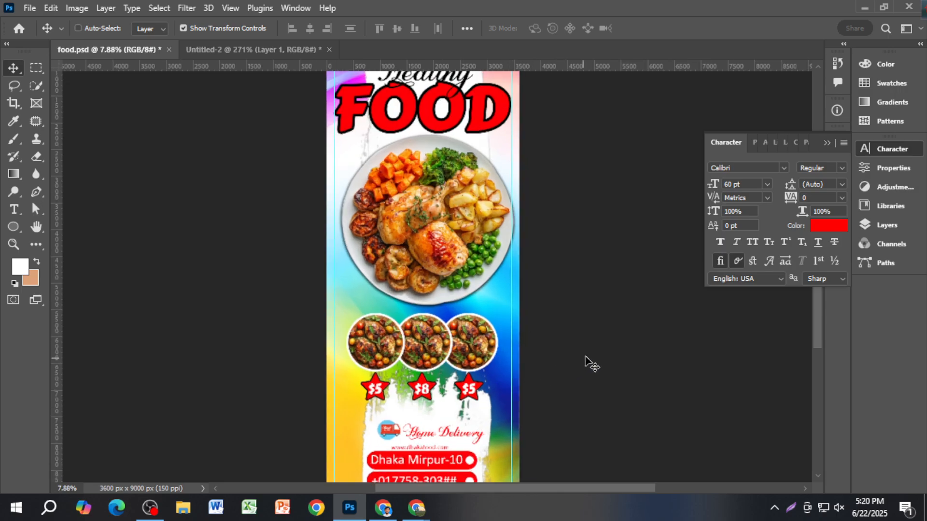
scroll(613, 340, down, 1)
scroll(596, 341, up, 1)
scroll(597, 331, down, 2)
scroll(599, 330, up, 1)
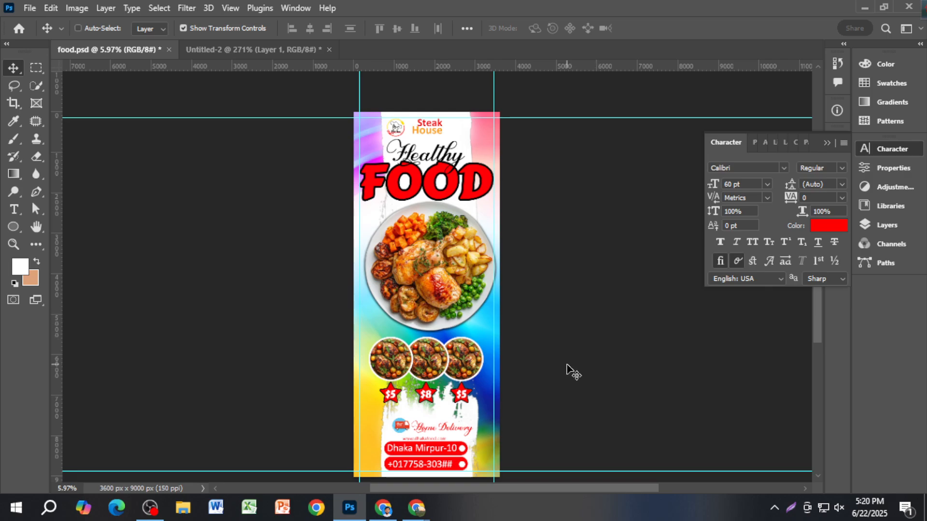
scroll(565, 347, up, 1)
scroll(560, 341, down, 1)
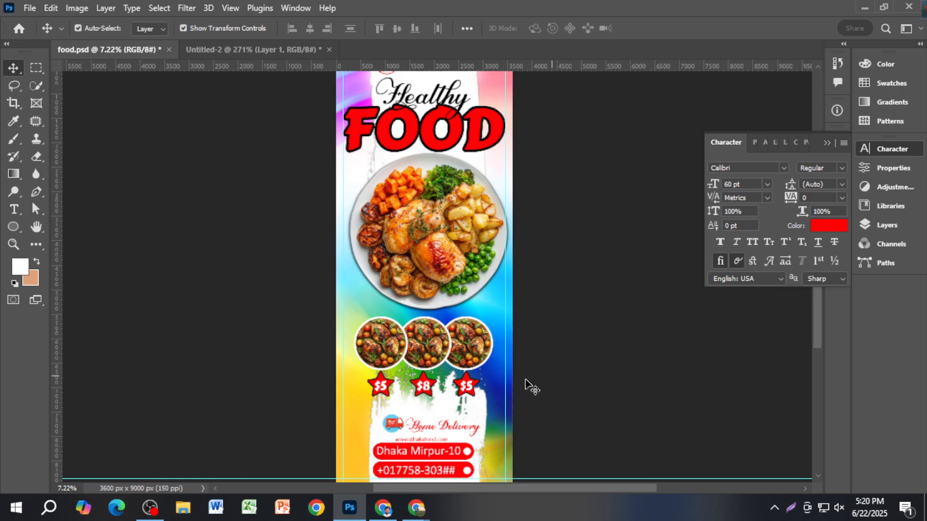